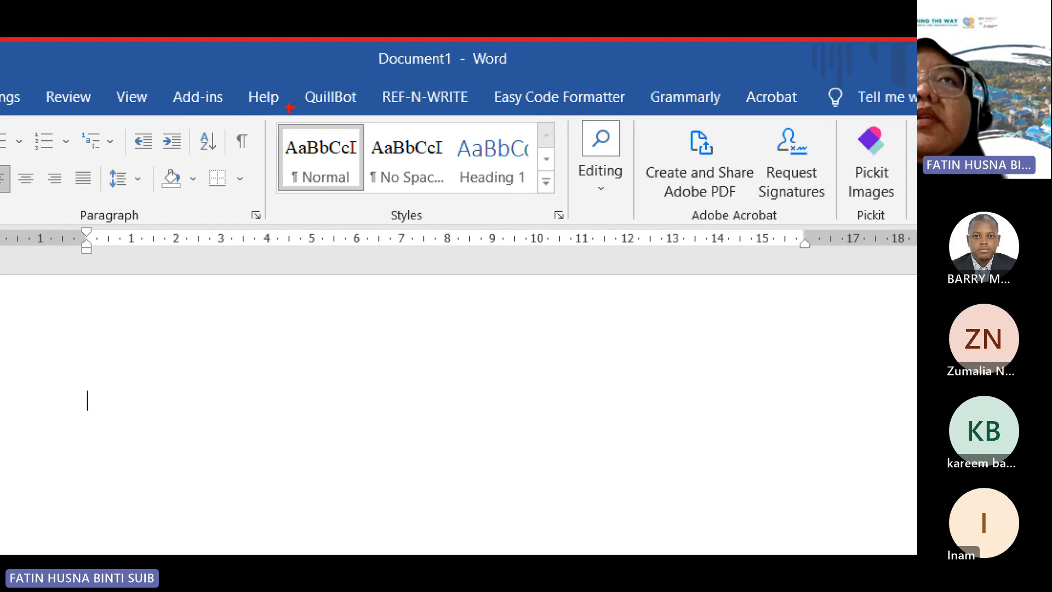
# - Look over the Styles gallery and the commands for inserting, design, page layout, references, mailings, reviewing and viewing
pyautogui.moveTo(276, 111)
pyautogui.mouseDown()
pyautogui.moveTo(282, 212)
pyautogui.moveTo(496, 222)
pyautogui.moveTo(575, 115)
pyautogui.mouseUp()
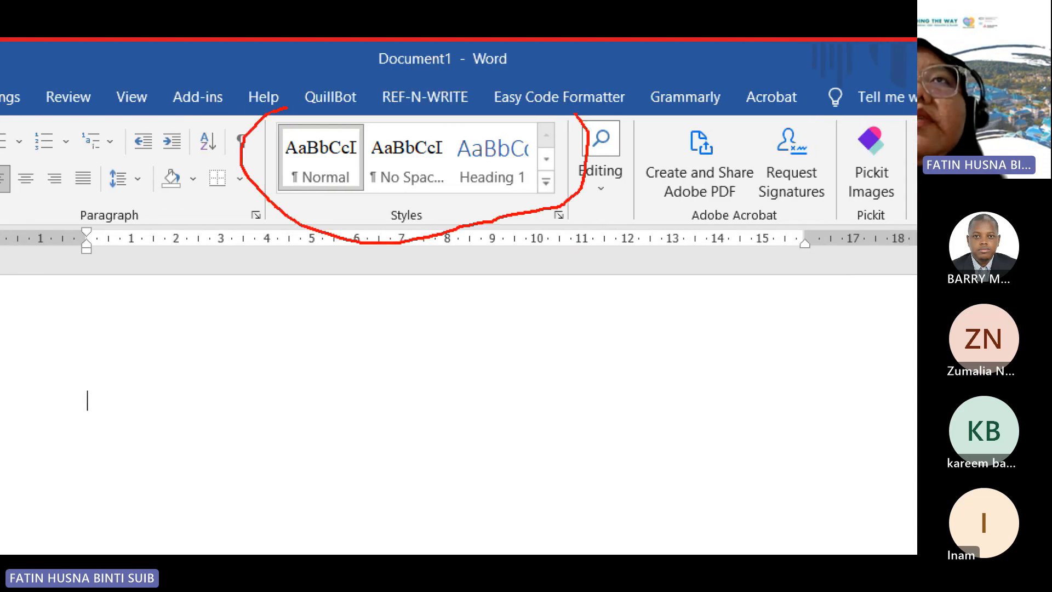
pyautogui.moveTo(241, 162)
pyautogui.mouseDown()
pyautogui.moveTo(261, 228)
pyautogui.moveTo(564, 208)
pyautogui.moveTo(491, 97)
pyautogui.mouseUp()
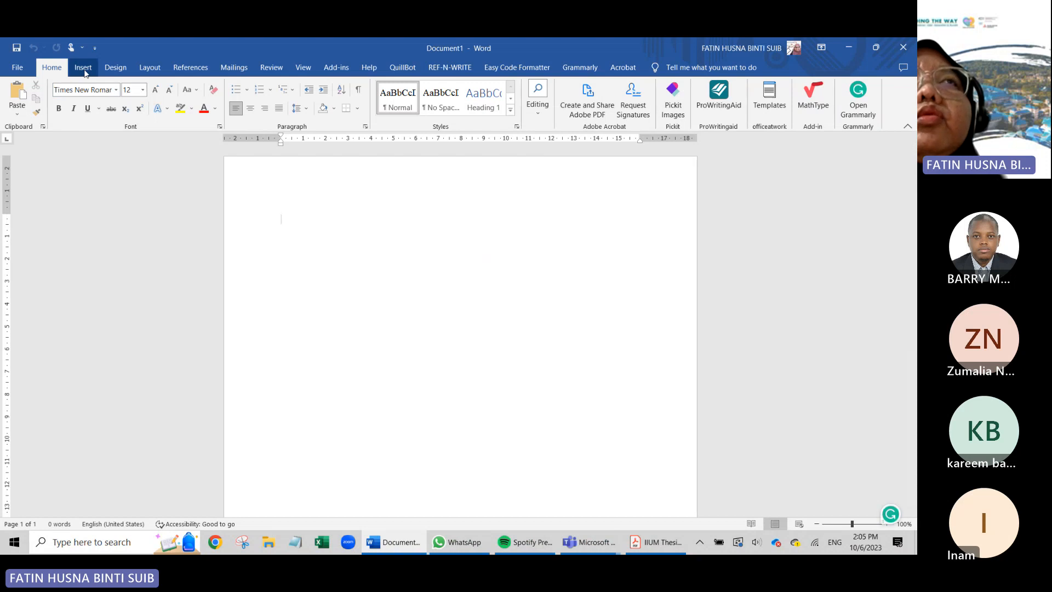
pyautogui.click(86, 69)
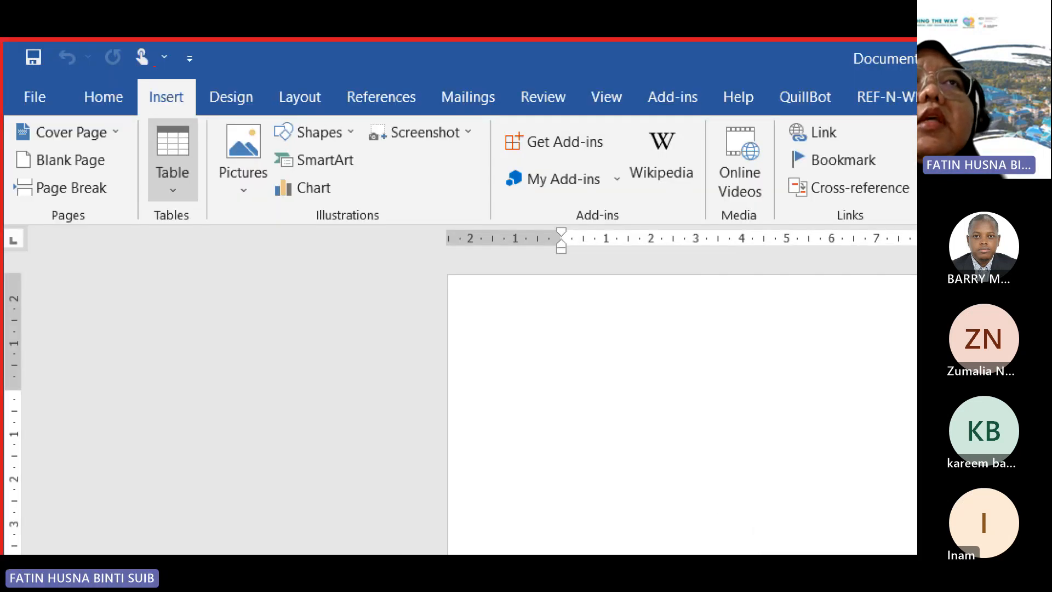
pyautogui.moveTo(192, 77)
pyautogui.mouseDown()
pyautogui.moveTo(122, 198)
pyautogui.moveTo(212, 175)
pyautogui.moveTo(194, 74)
pyautogui.moveTo(112, 170)
pyautogui.moveTo(241, 189)
pyautogui.moveTo(208, 71)
pyautogui.mouseUp()
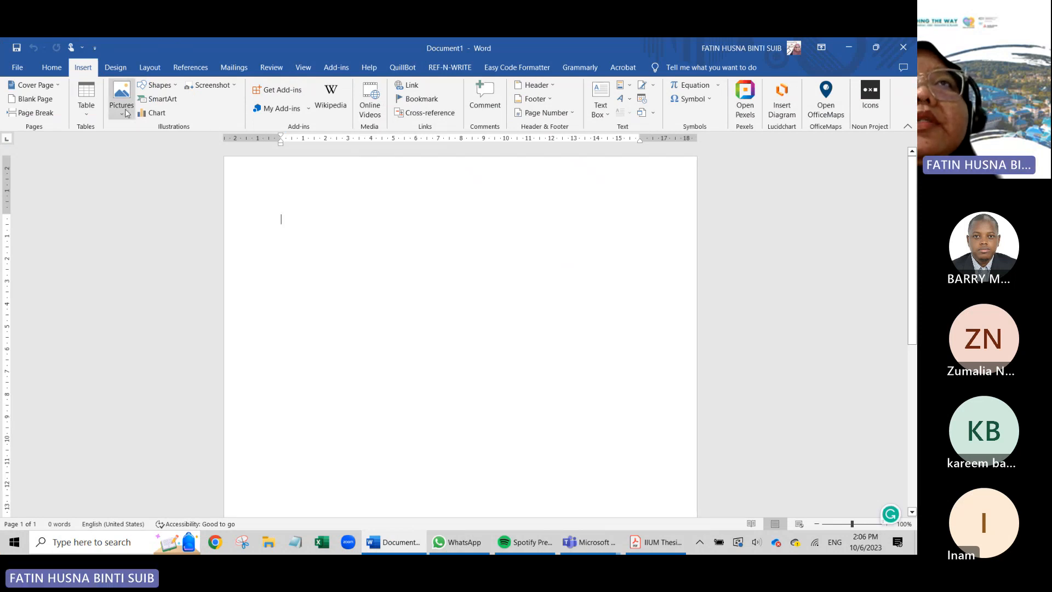
pyautogui.click(59, 73)
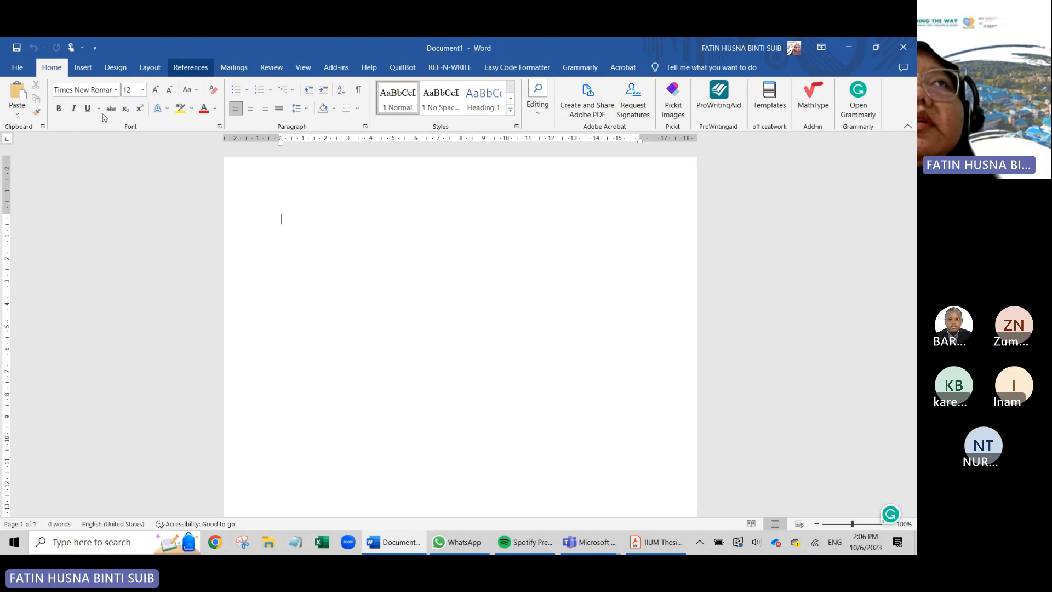
pyautogui.click(175, 67)
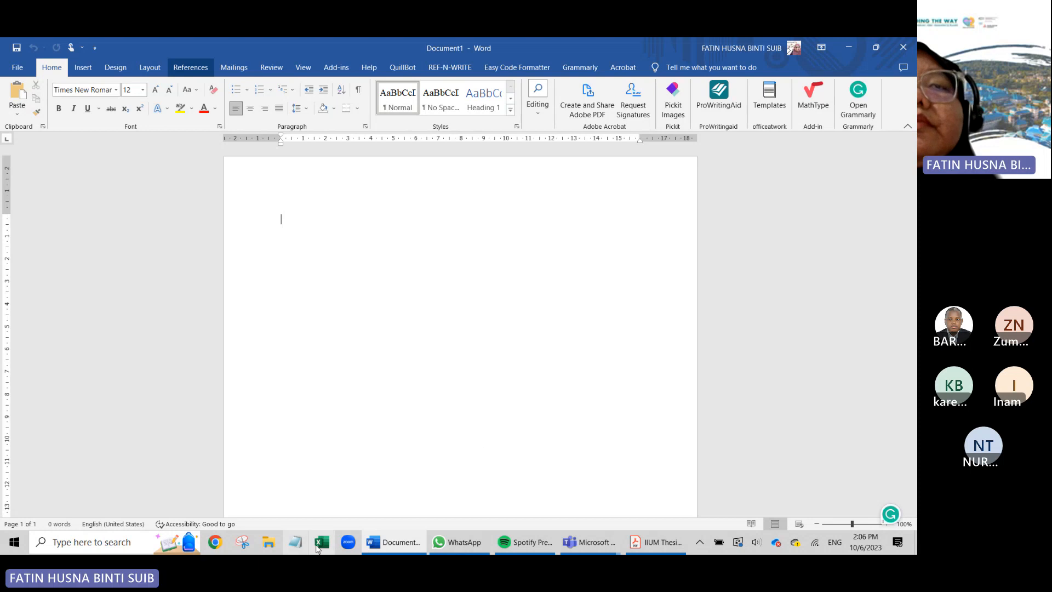
pyautogui.click(378, 540)
pyautogui.click(375, 534)
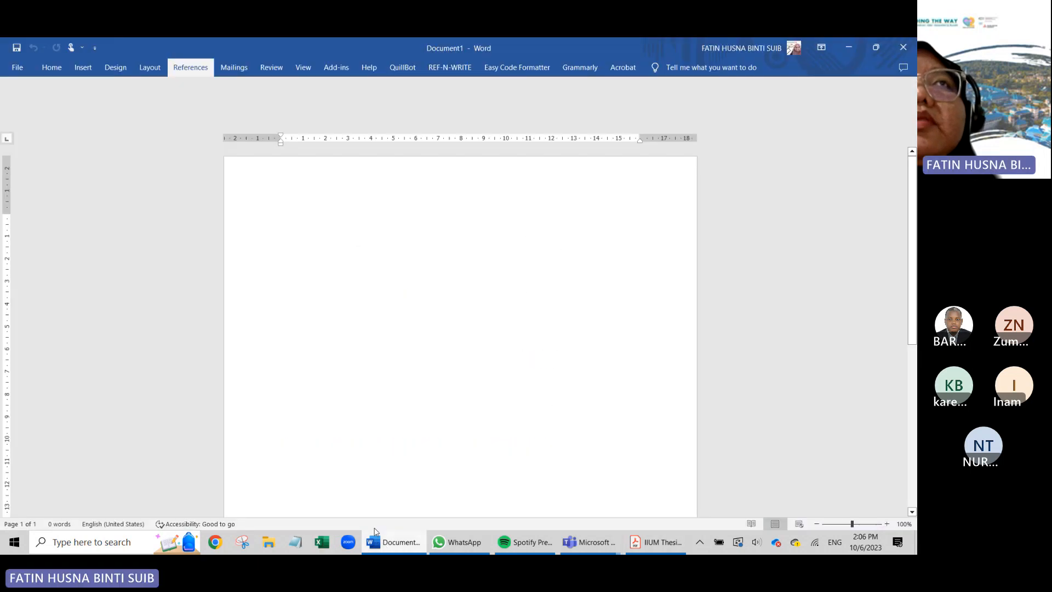
pyautogui.click(143, 68)
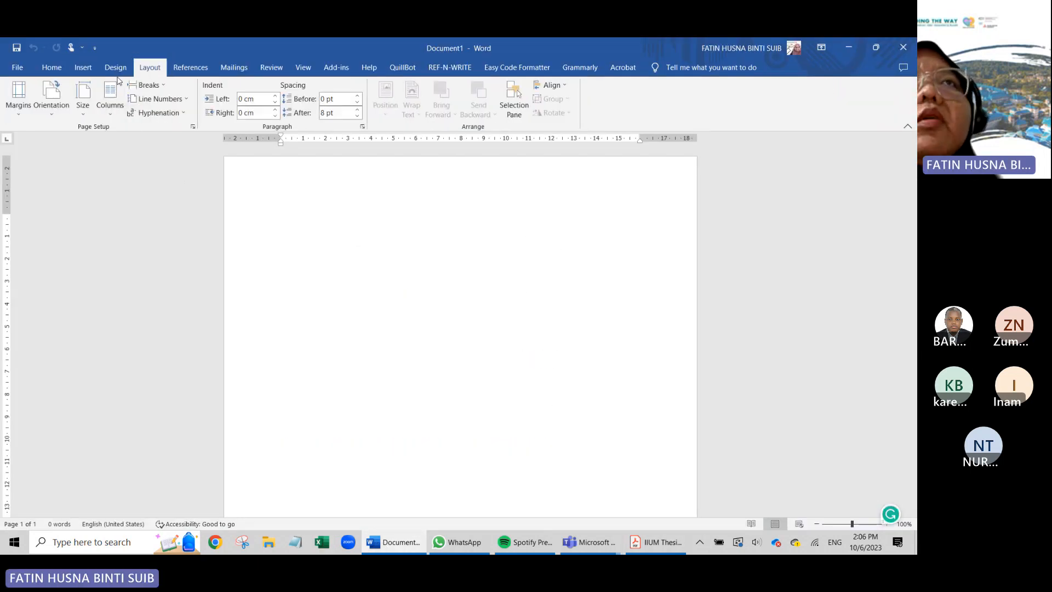
pyautogui.click(99, 68)
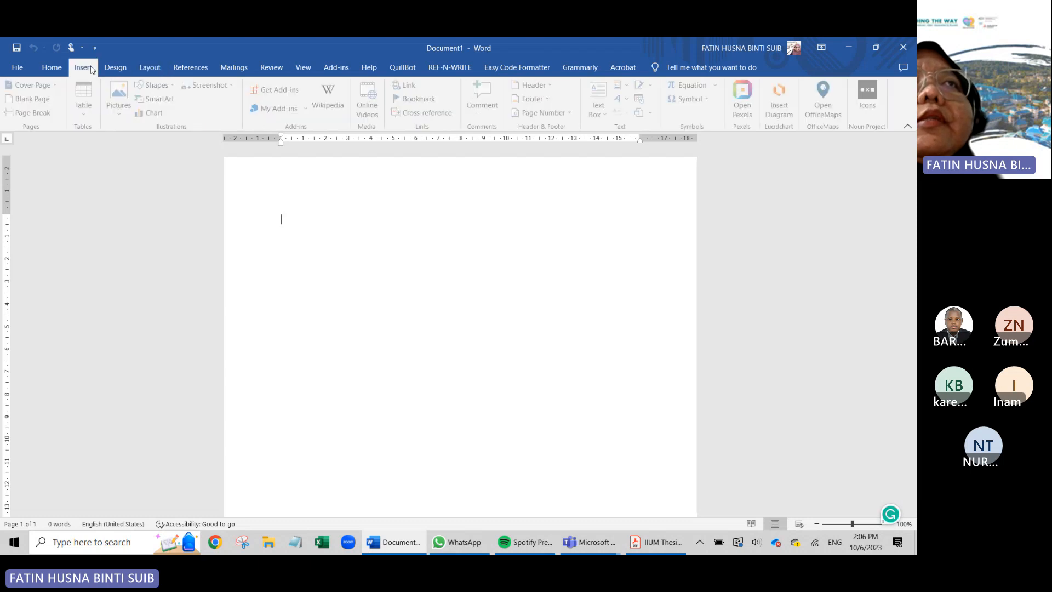
pyautogui.click(121, 71)
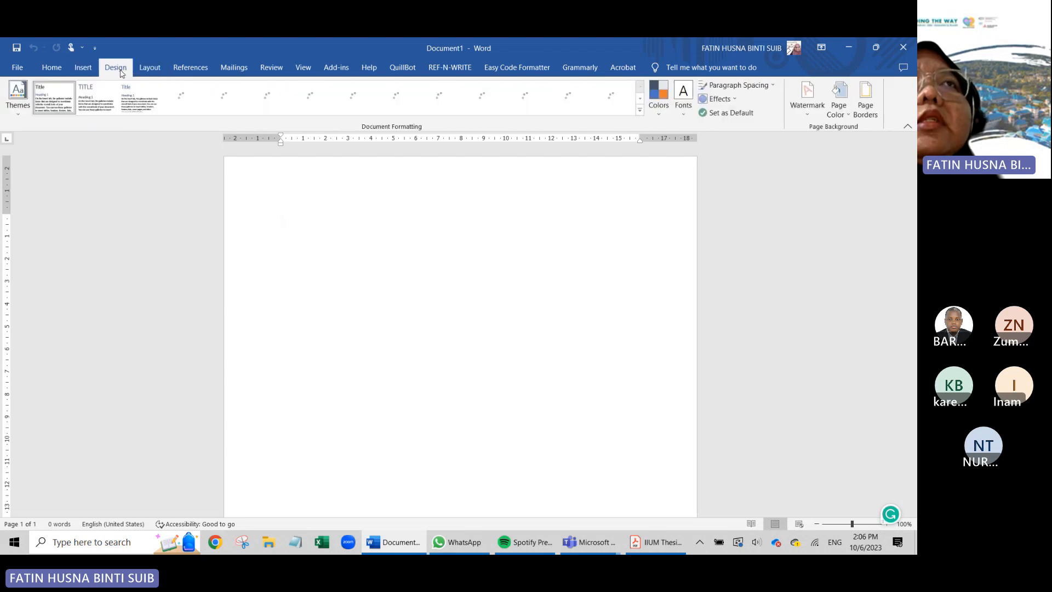
pyautogui.click(47, 73)
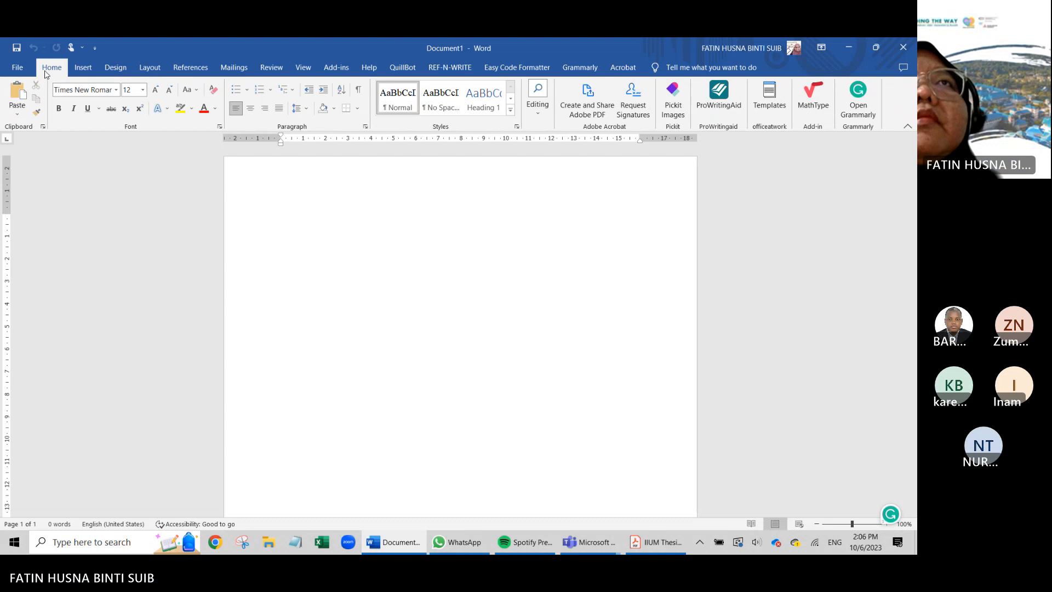
pyautogui.click(279, 73)
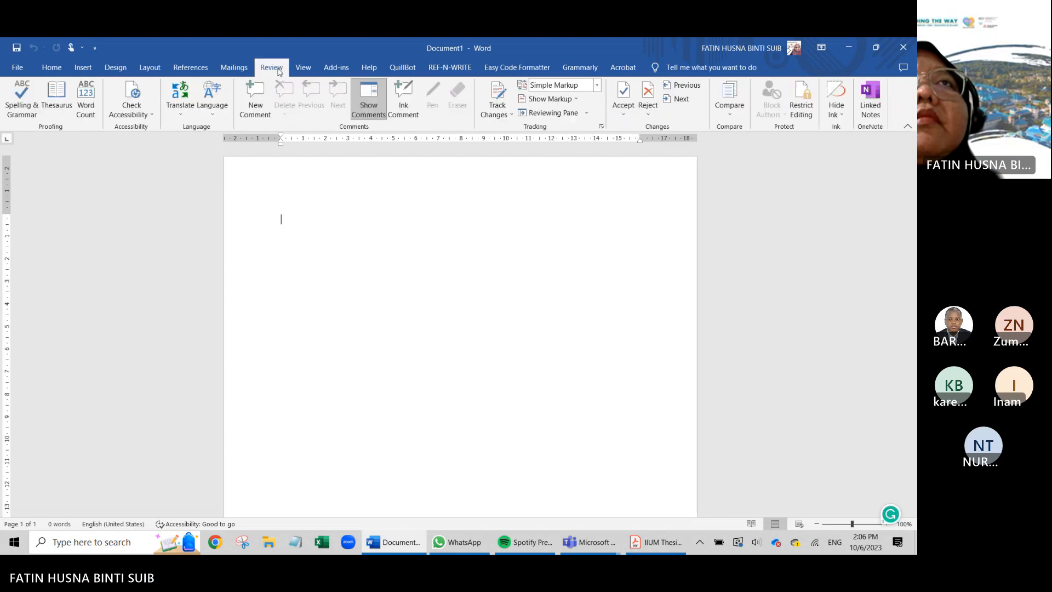
pyautogui.click(231, 69)
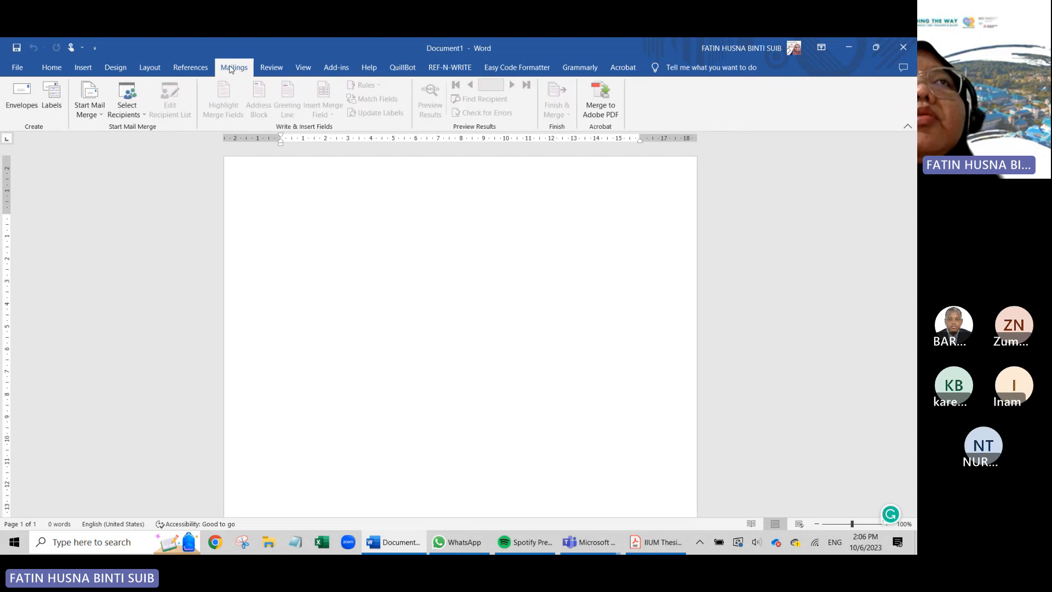
pyautogui.click(191, 68)
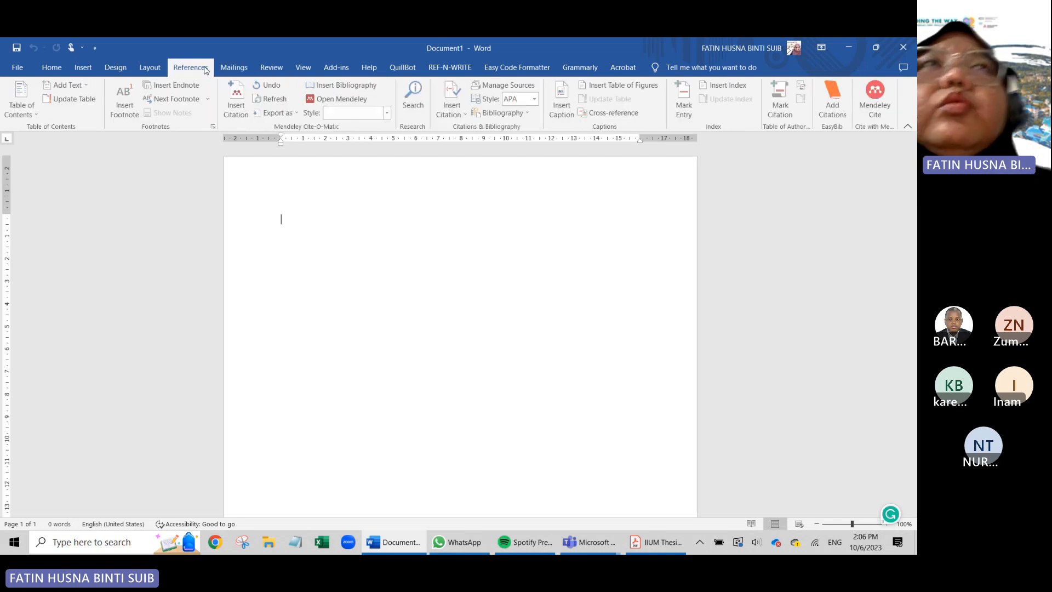
pyautogui.click(292, 71)
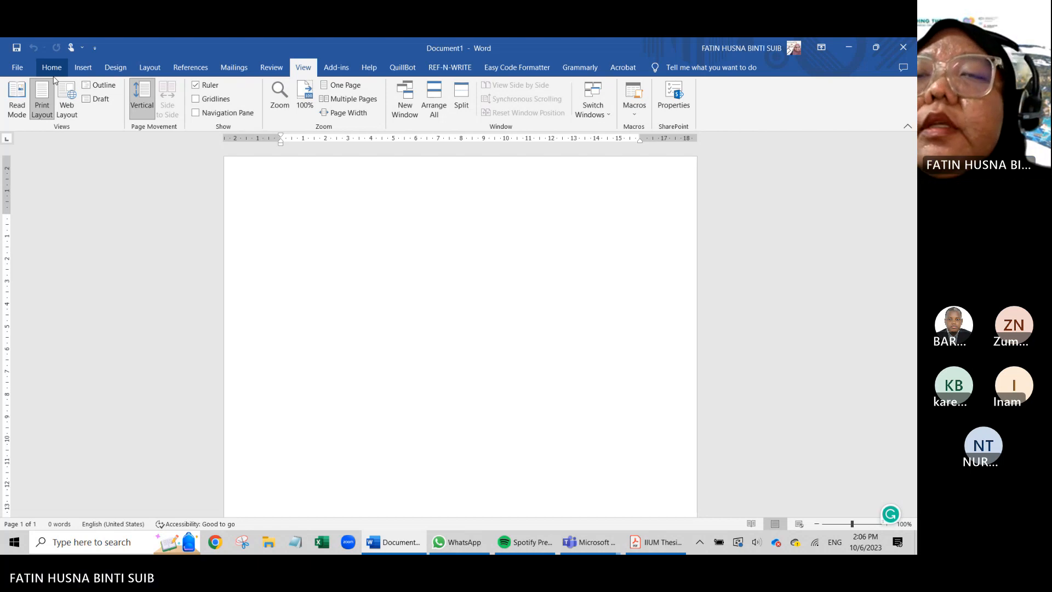
# - Switch to the IIUM Thesis Format PDF in Adobe Acrobat and examine the layout requirements for the cover and title page
pyautogui.click(652, 540)
pyautogui.scroll(-3, 355, 350)
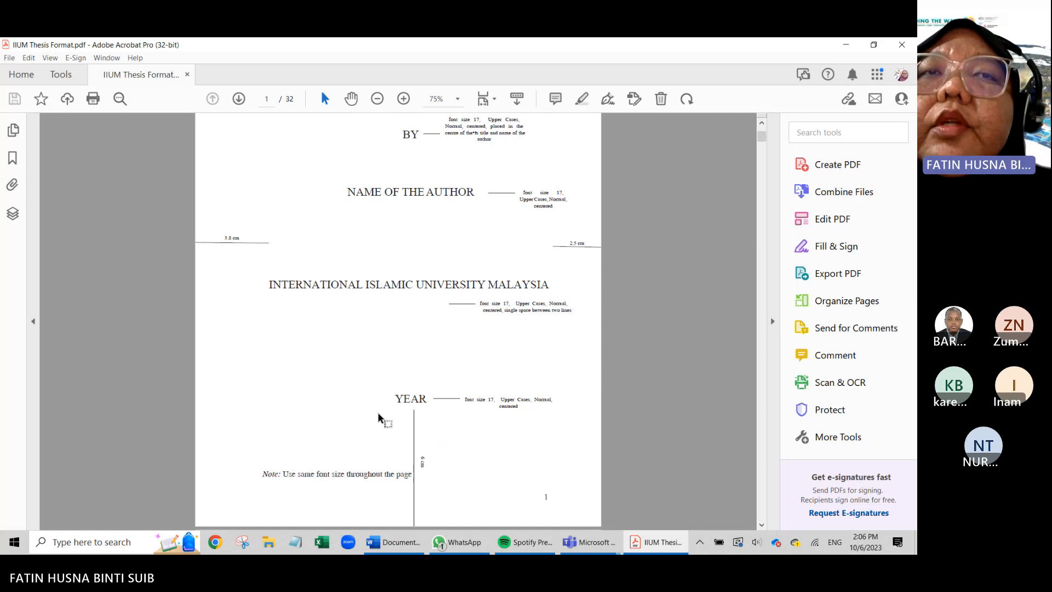
pyautogui.scroll(-2, 383, 383)
pyautogui.scroll(2, 408, 338)
pyautogui.scroll(-1, 409, 339)
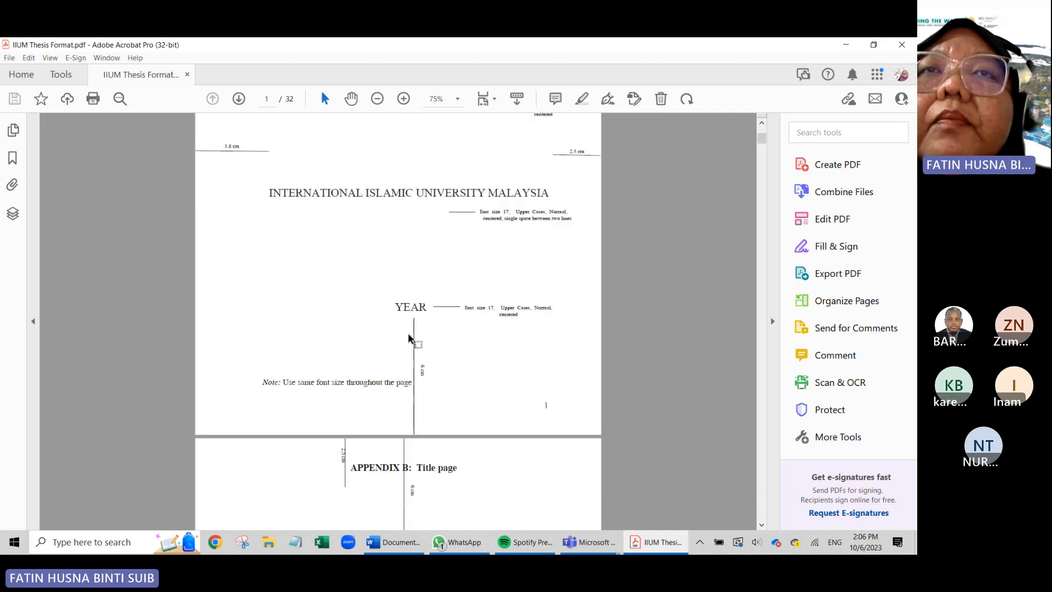
pyautogui.scroll(4, 380, 355)
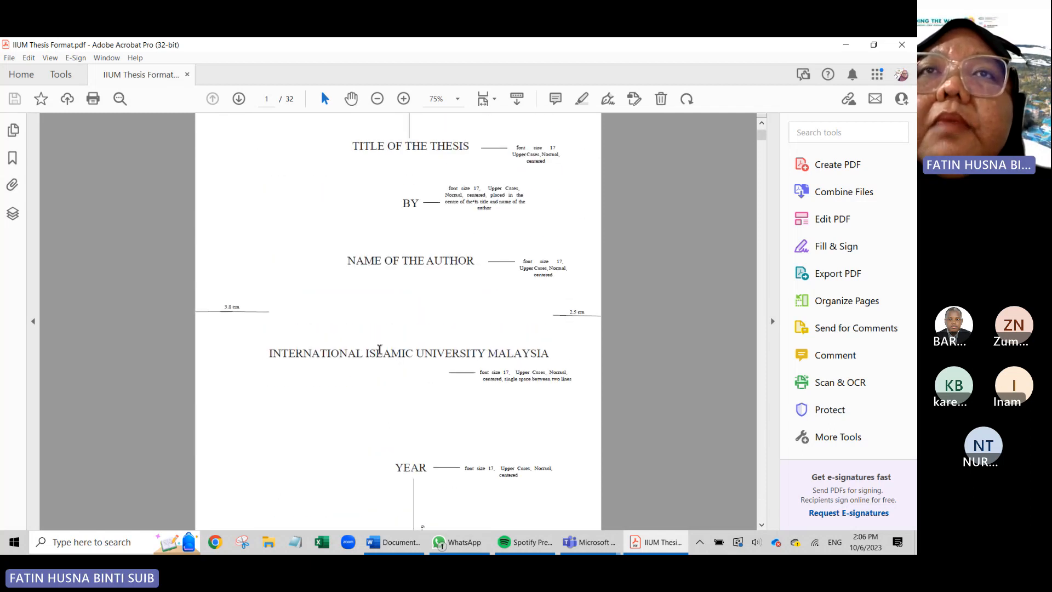
pyautogui.scroll(-10, 380, 354)
pyautogui.scroll(-4, 379, 350)
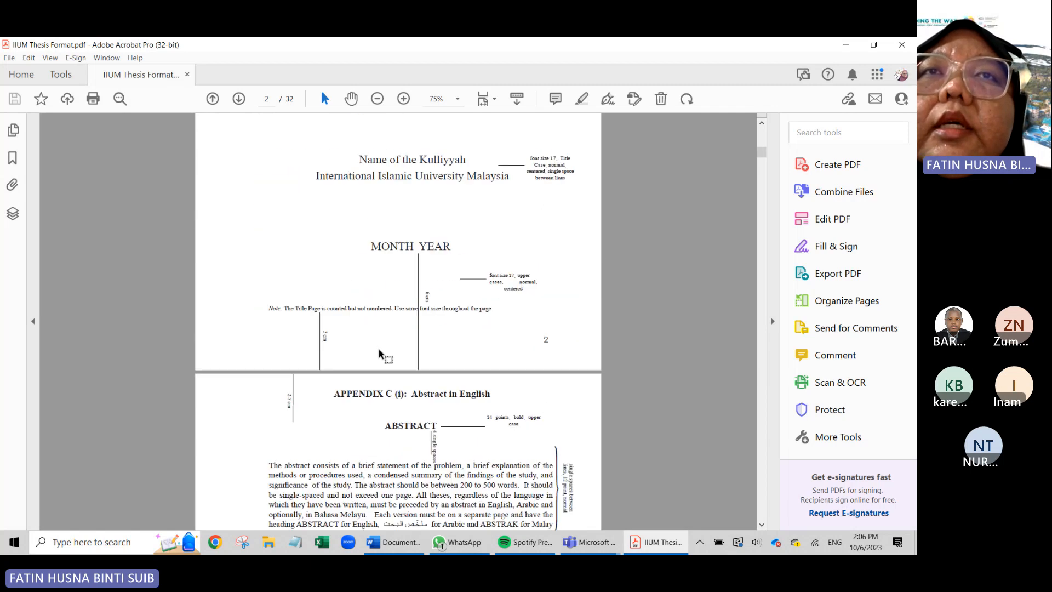
pyautogui.scroll(4, 380, 349)
pyautogui.scroll(4, 379, 350)
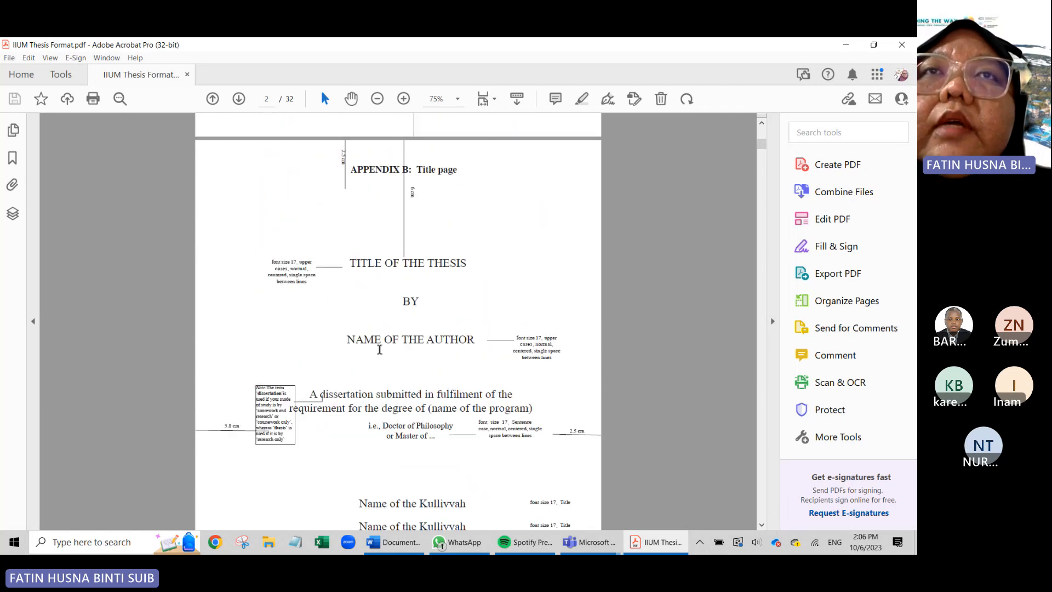
# - Examine the formatting and page-numbering requirements for the English and Arabic abstract pages in Appendix C
pyautogui.scroll(-6, 380, 348)
pyautogui.scroll(-10, 381, 438)
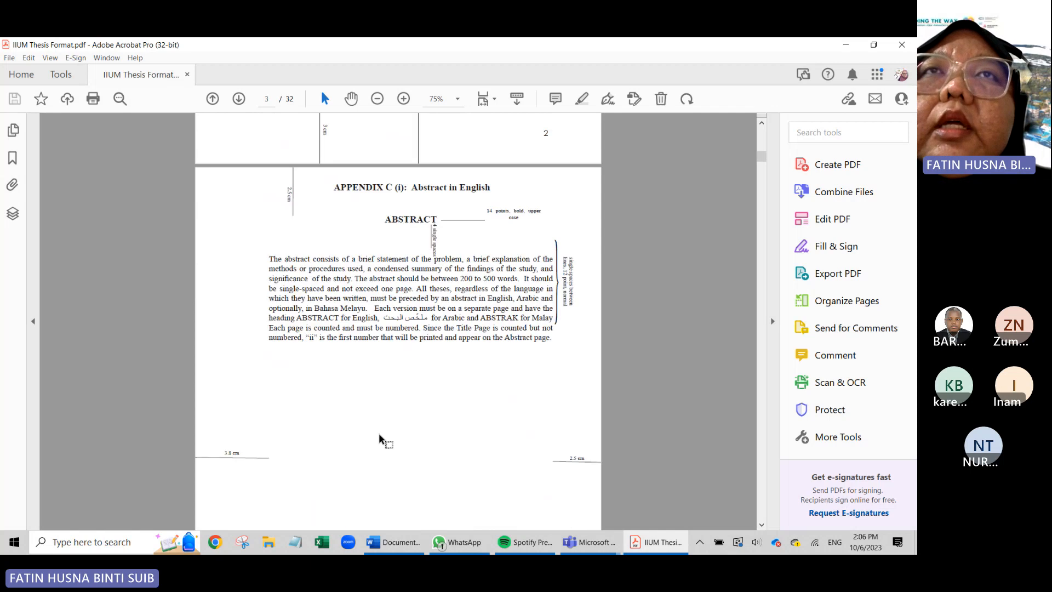
pyautogui.scroll(-2, 397, 402)
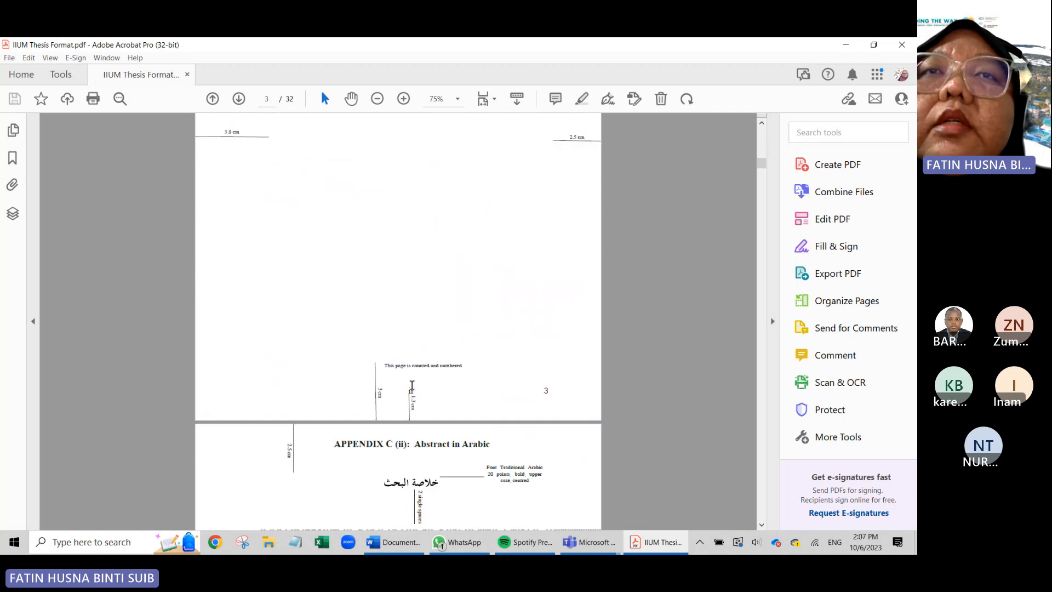
pyautogui.scroll(5, 394, 386)
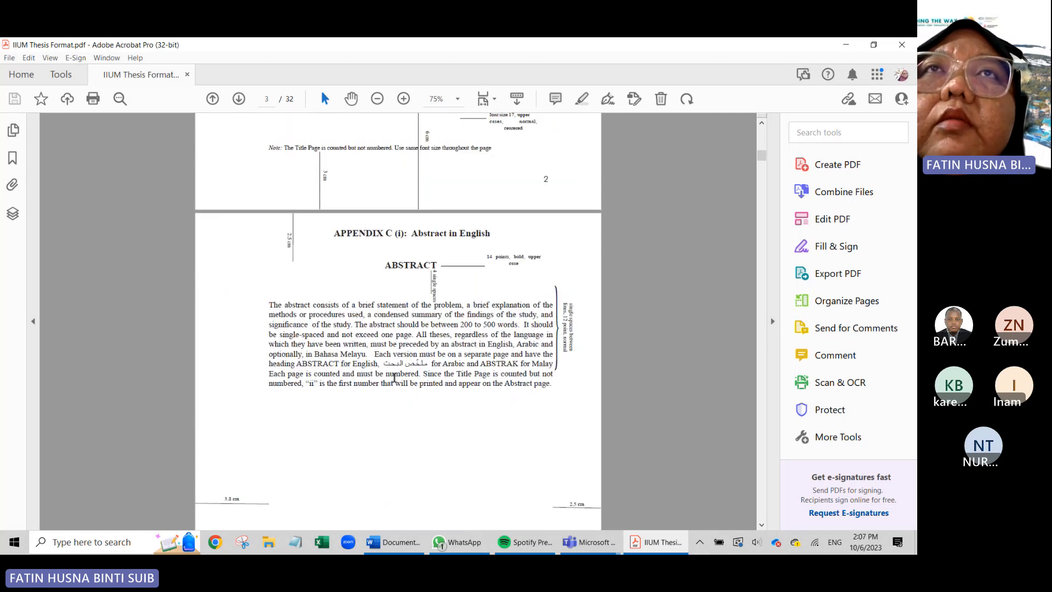
pyautogui.scroll(-9, 394, 378)
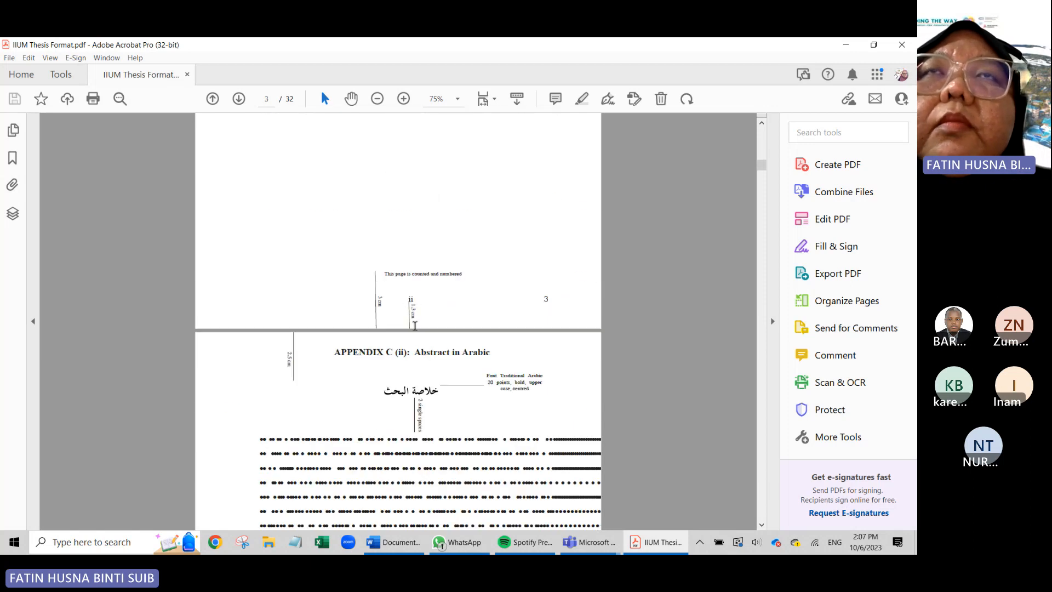
pyautogui.scroll(9, 411, 304)
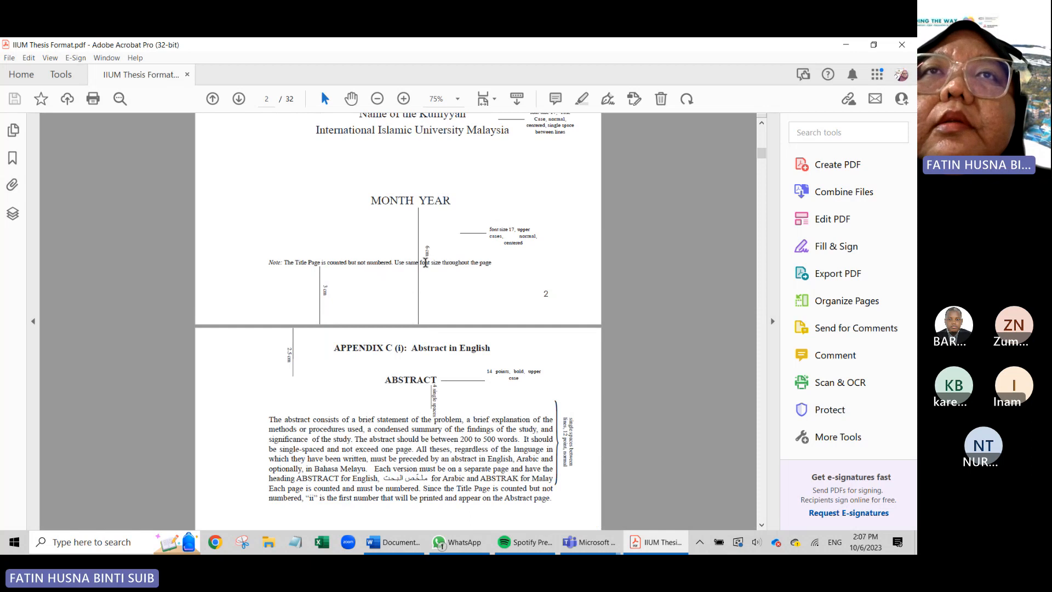
pyautogui.scroll(-9, 416, 393)
pyautogui.scroll(-9, 417, 393)
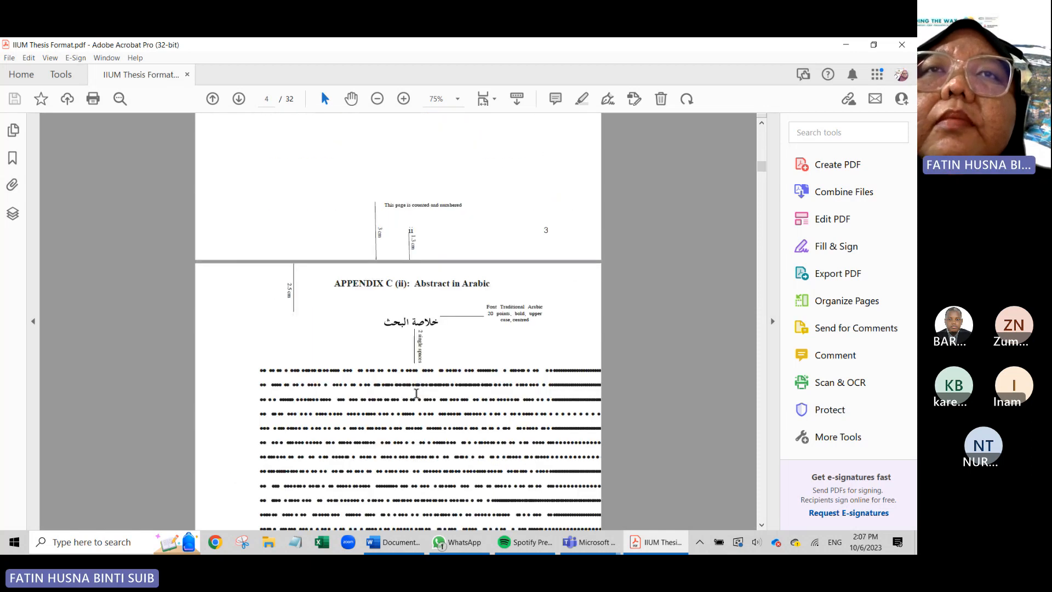
pyautogui.scroll(5, 401, 401)
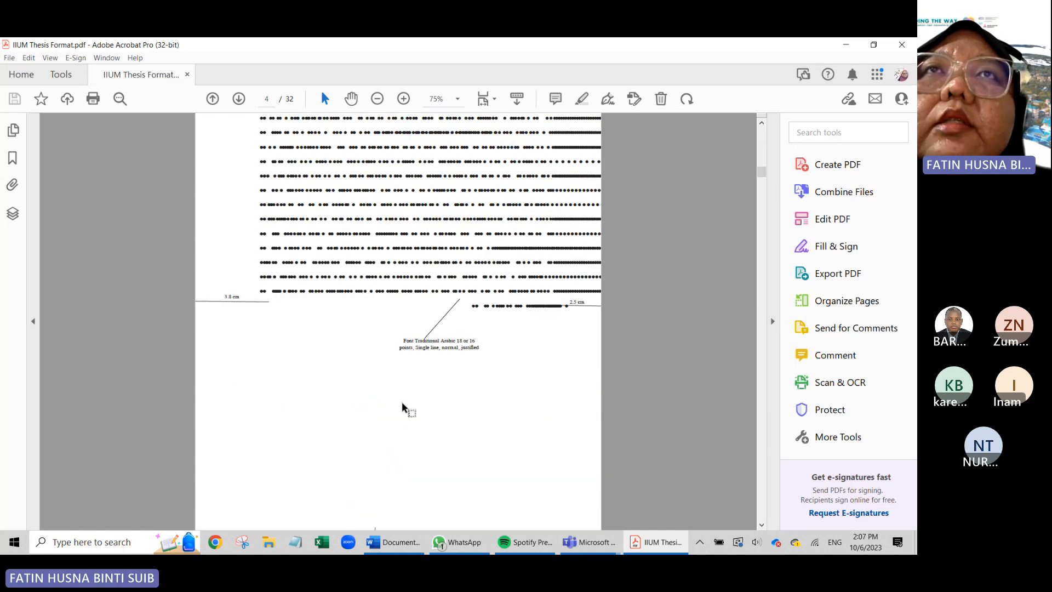
# - Review the format samples from the approval pages through the copyright declarations and acknowledgements to the table of contents in Appendix I
pyautogui.scroll(-18, 403, 403)
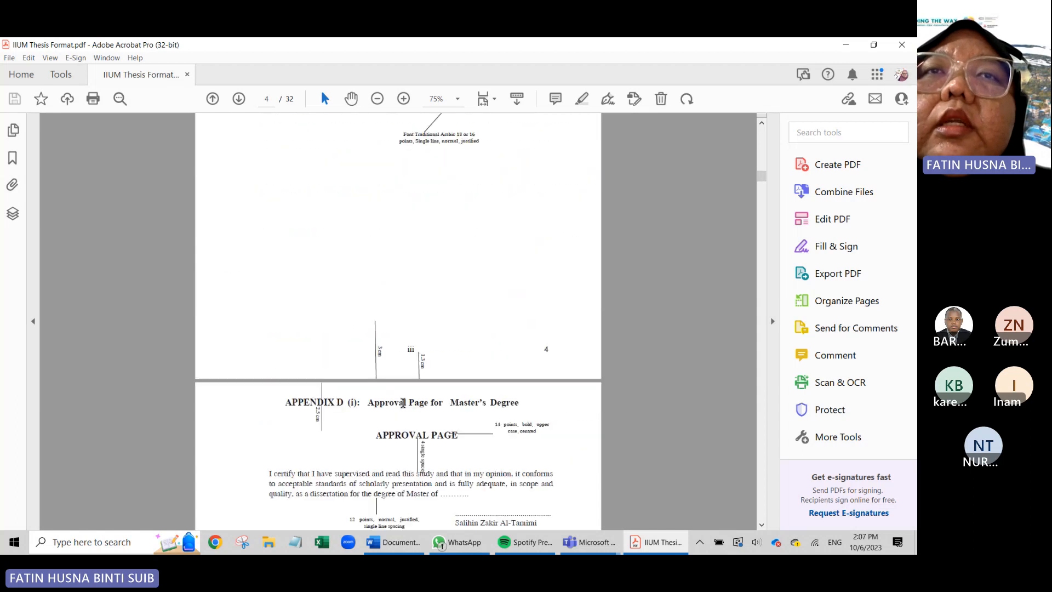
pyautogui.scroll(-18, 402, 403)
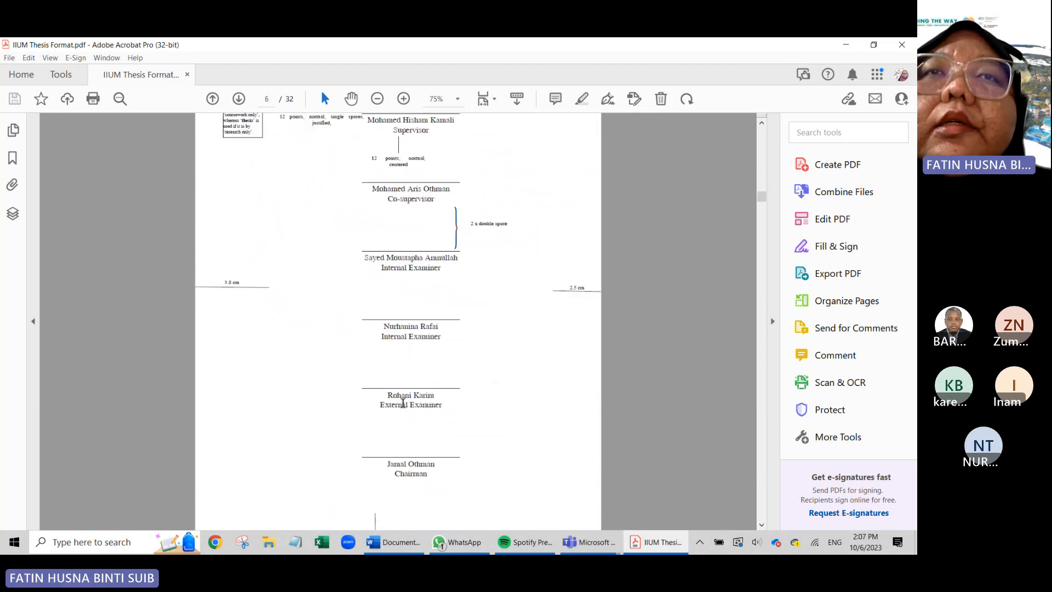
pyautogui.scroll(-9, 403, 403)
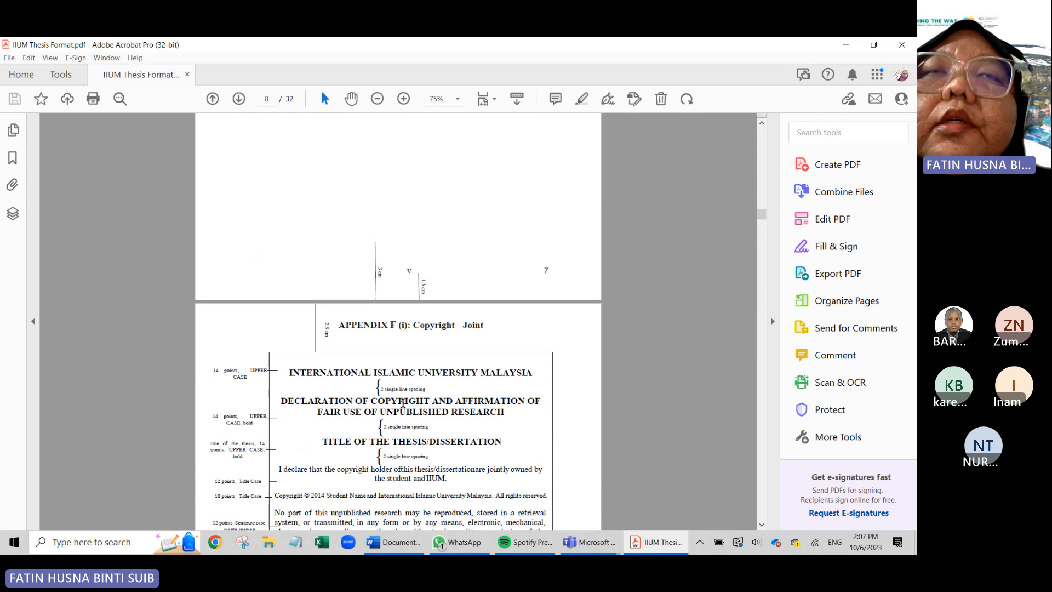
pyautogui.scroll(-10, 403, 407)
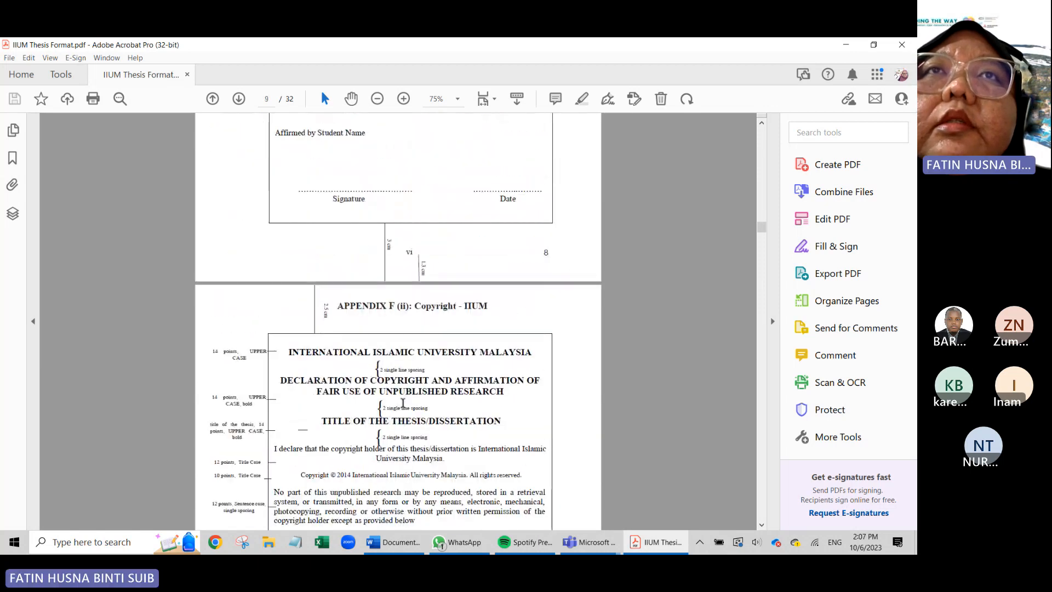
pyautogui.scroll(-18, 403, 405)
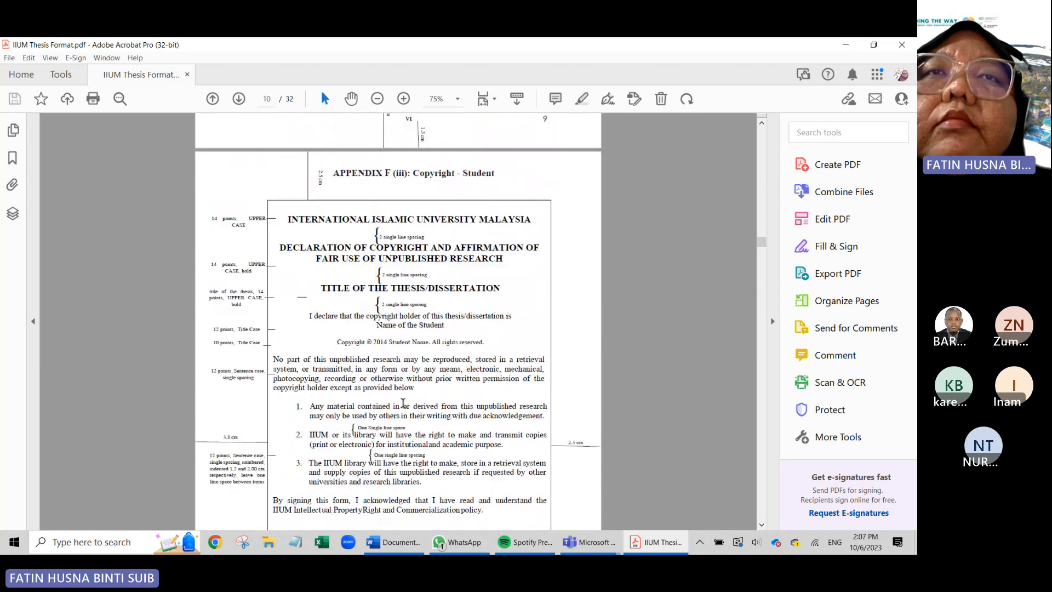
pyautogui.scroll(-10, 403, 407)
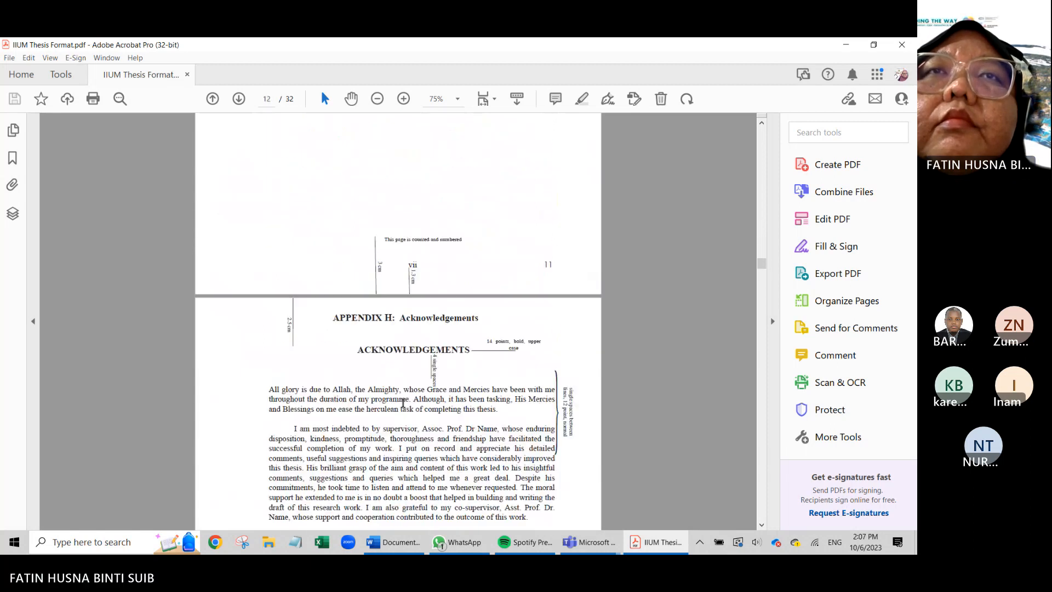
pyautogui.scroll(-2, 403, 403)
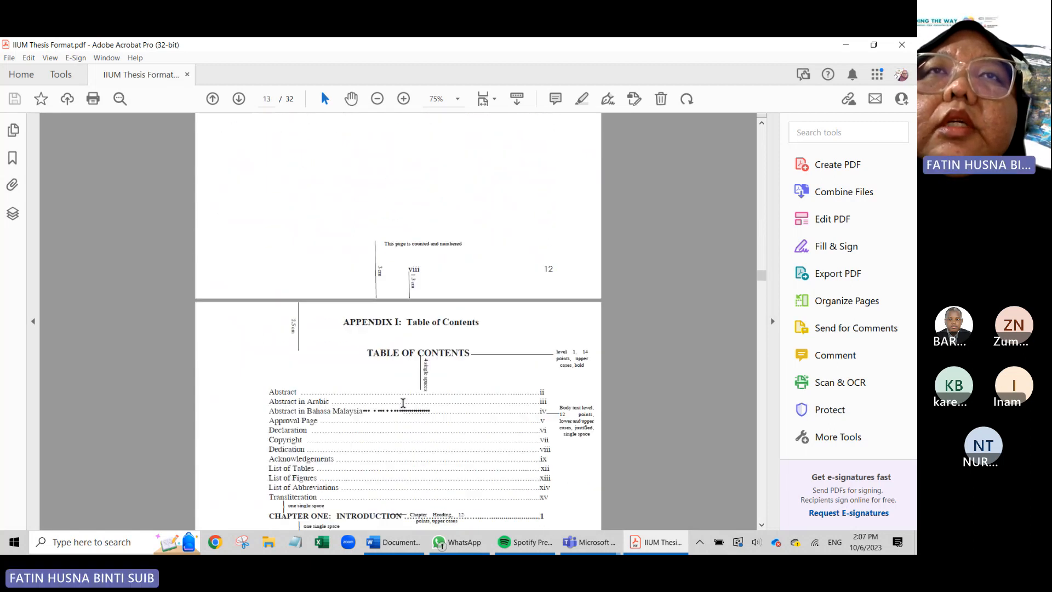
pyautogui.scroll(-9, 423, 424)
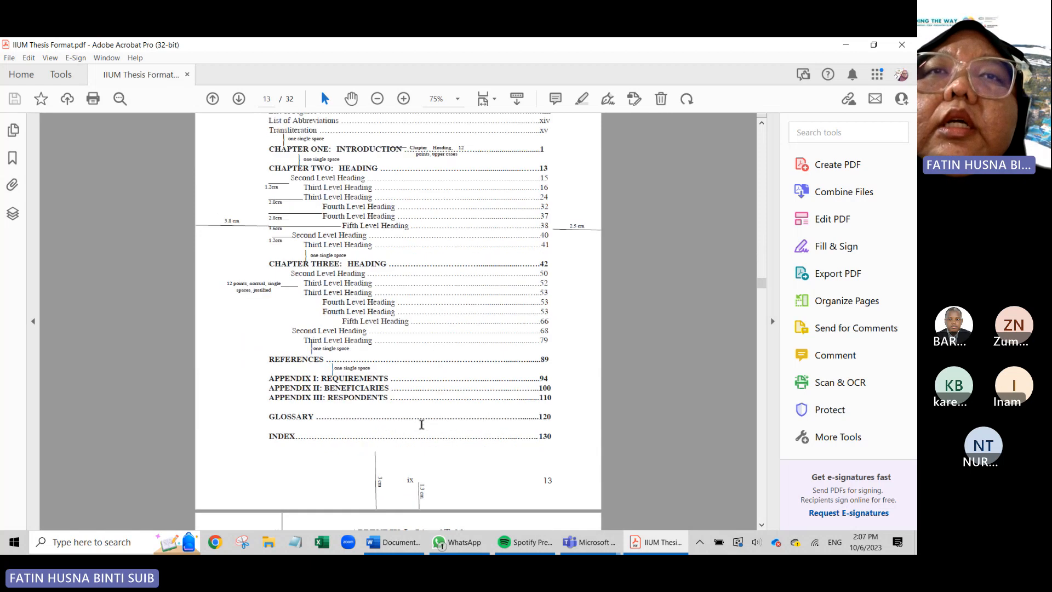
# - Examine the format samples for the lists of tables, figures, cases and statutes in Appendices J to M
pyautogui.scroll(-10, 421, 424)
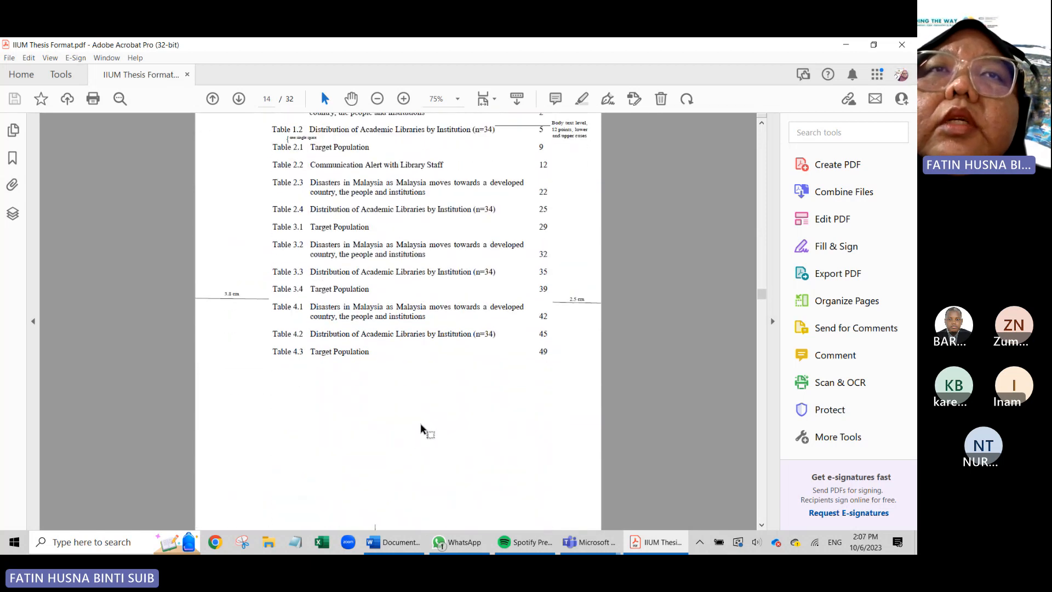
pyautogui.scroll(7, 421, 425)
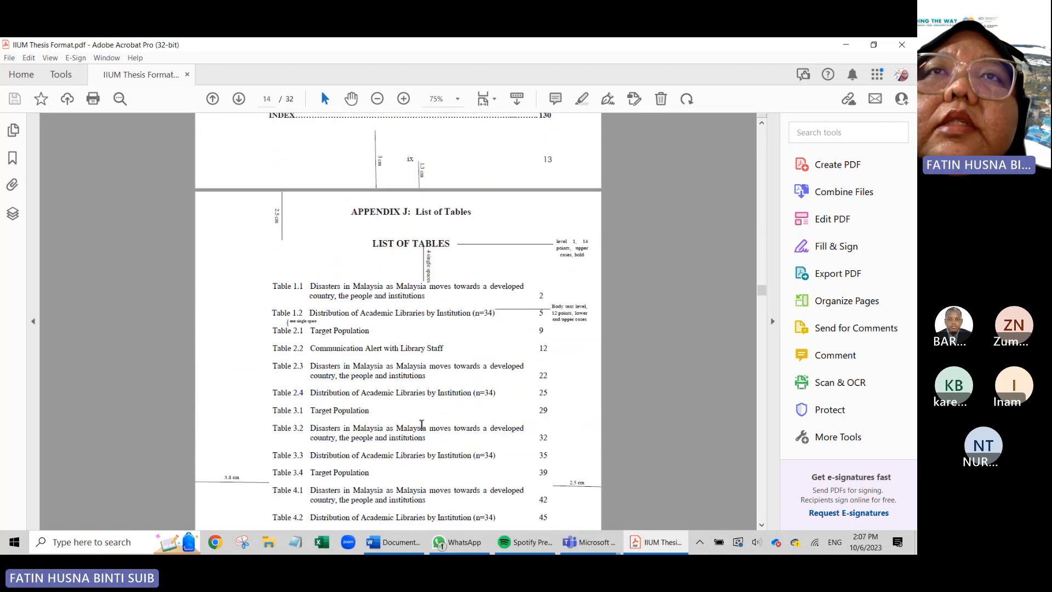
pyautogui.scroll(-12, 421, 424)
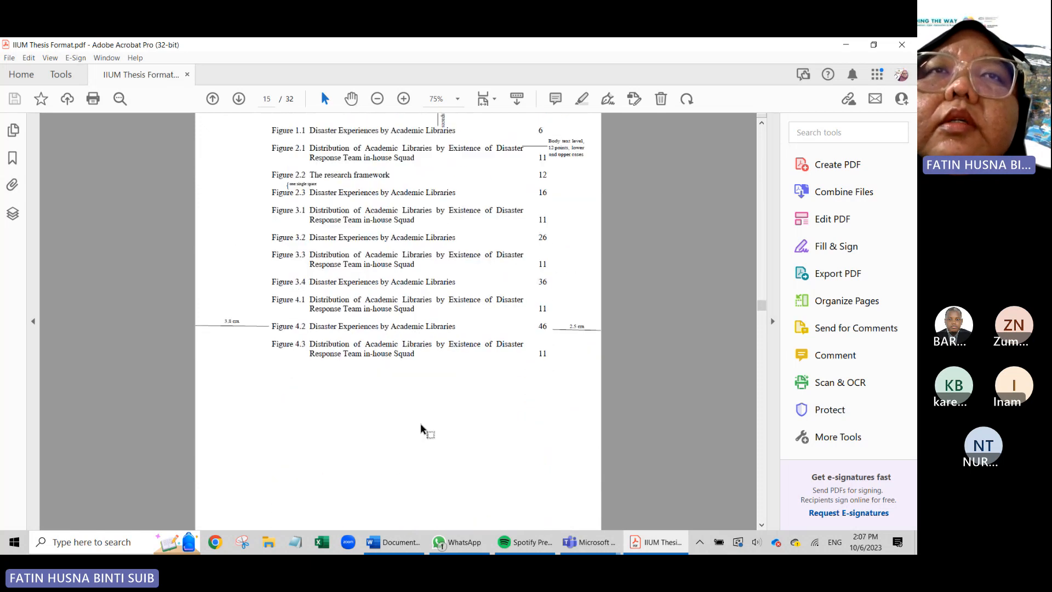
pyautogui.scroll(1, 422, 430)
pyautogui.scroll(-10, 421, 430)
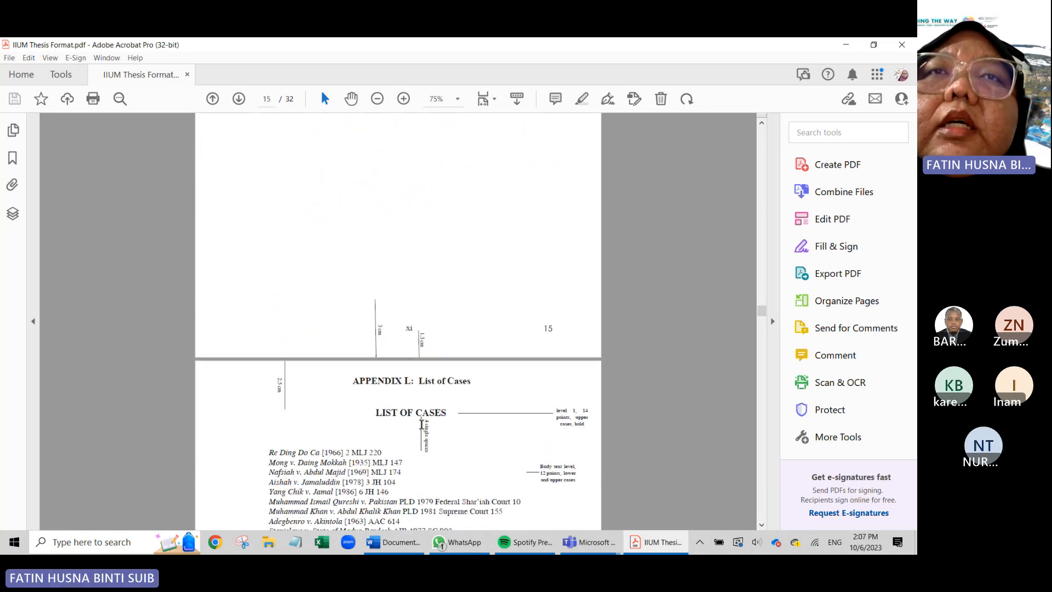
pyautogui.scroll(-6, 421, 427)
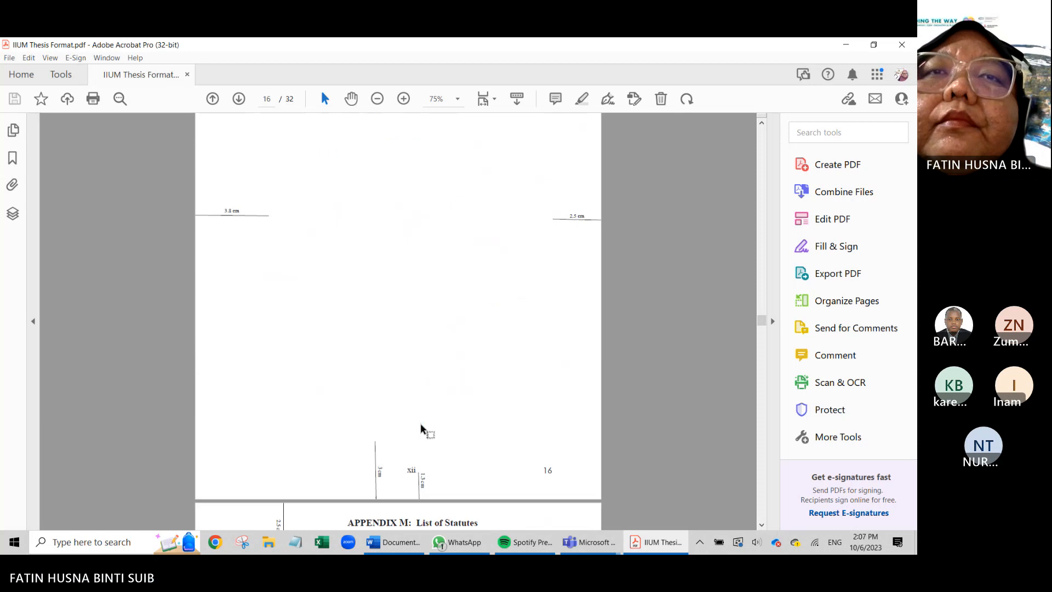
pyautogui.scroll(3, 411, 432)
pyautogui.scroll(-10, 410, 433)
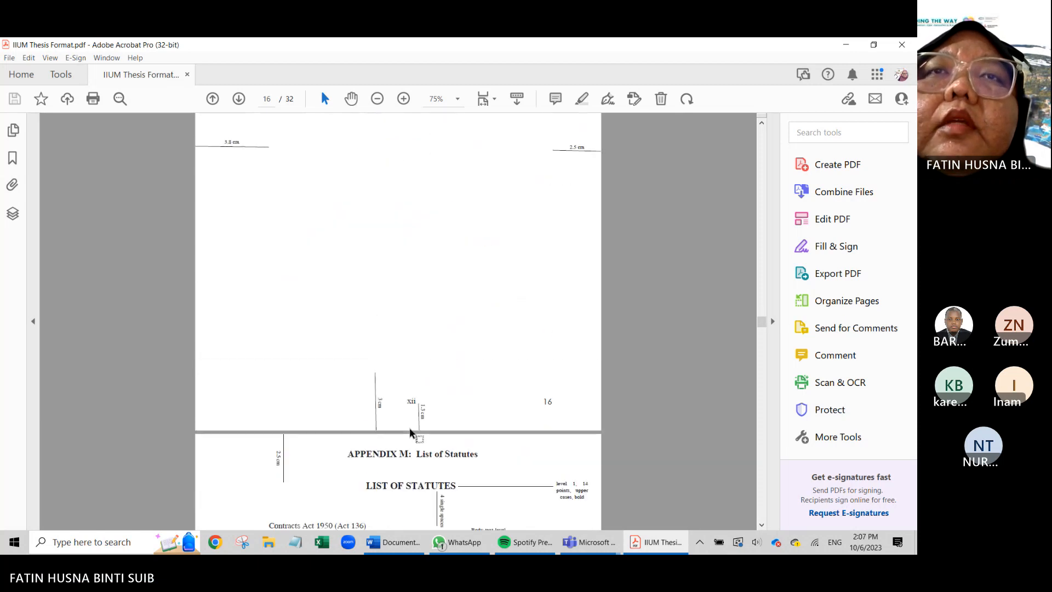
pyautogui.scroll(1, 411, 433)
pyautogui.scroll(-10, 411, 433)
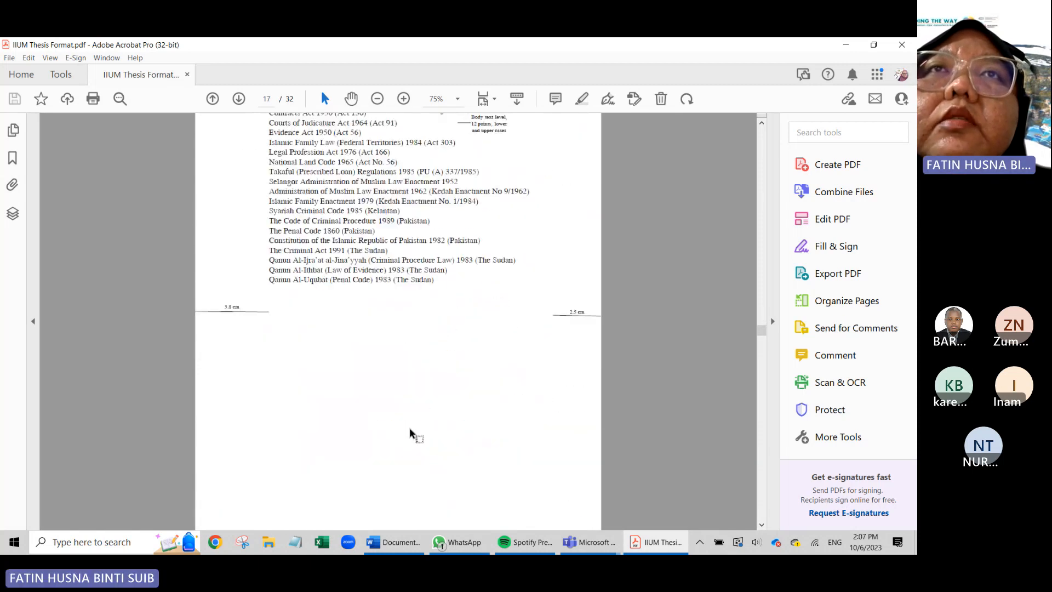
# - Look through the list of symbols, the postgraduate programme and common abbreviations, and the notes on abbreviations
pyautogui.scroll(-9, 410, 429)
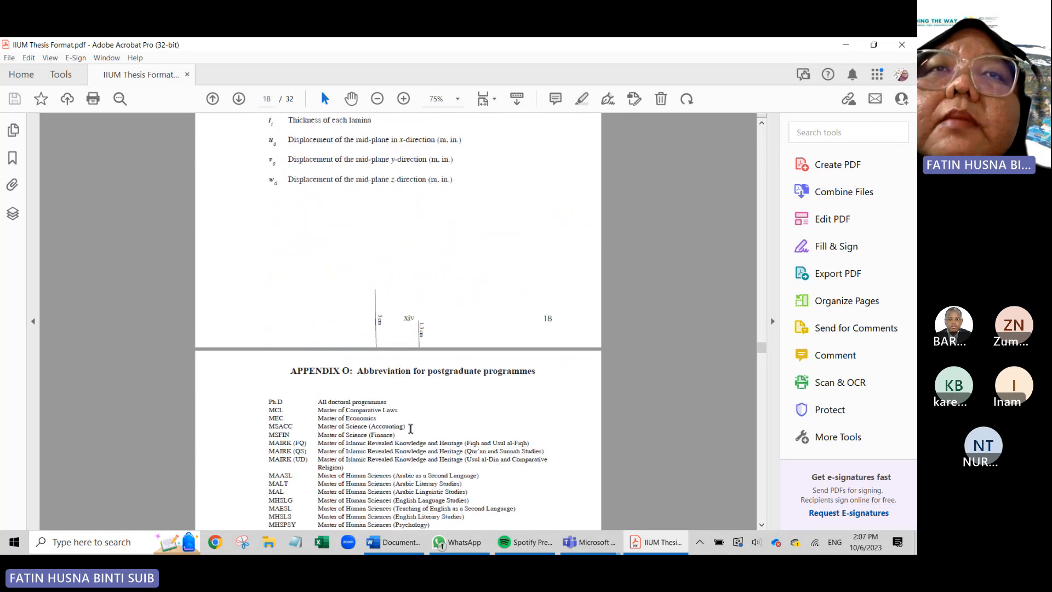
pyautogui.scroll(-15, 410, 428)
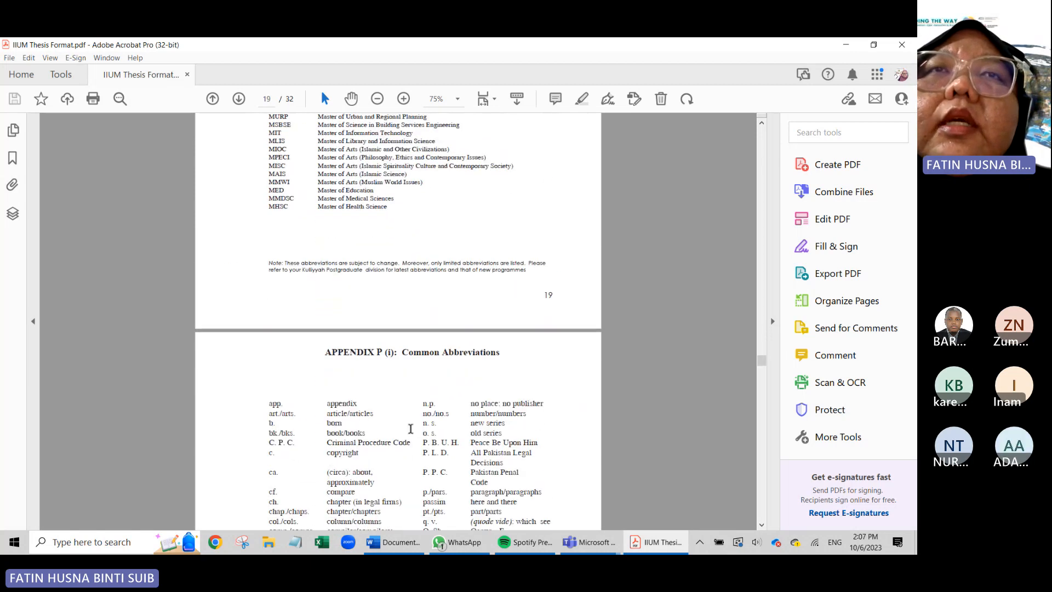
pyautogui.scroll(-15, 410, 429)
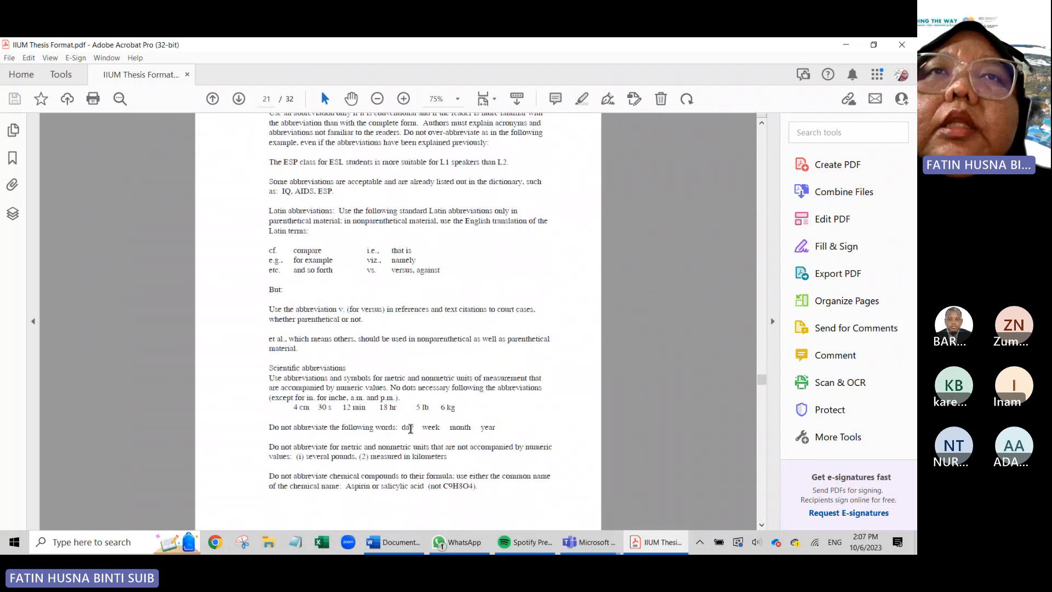
pyautogui.scroll(5, 410, 428)
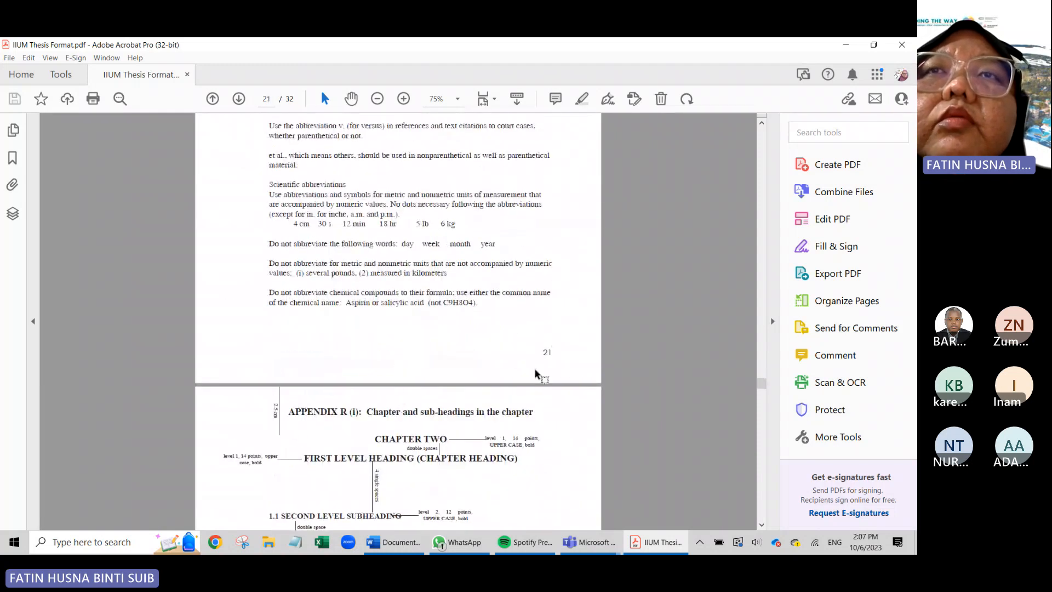
pyautogui.scroll(12, 403, 372)
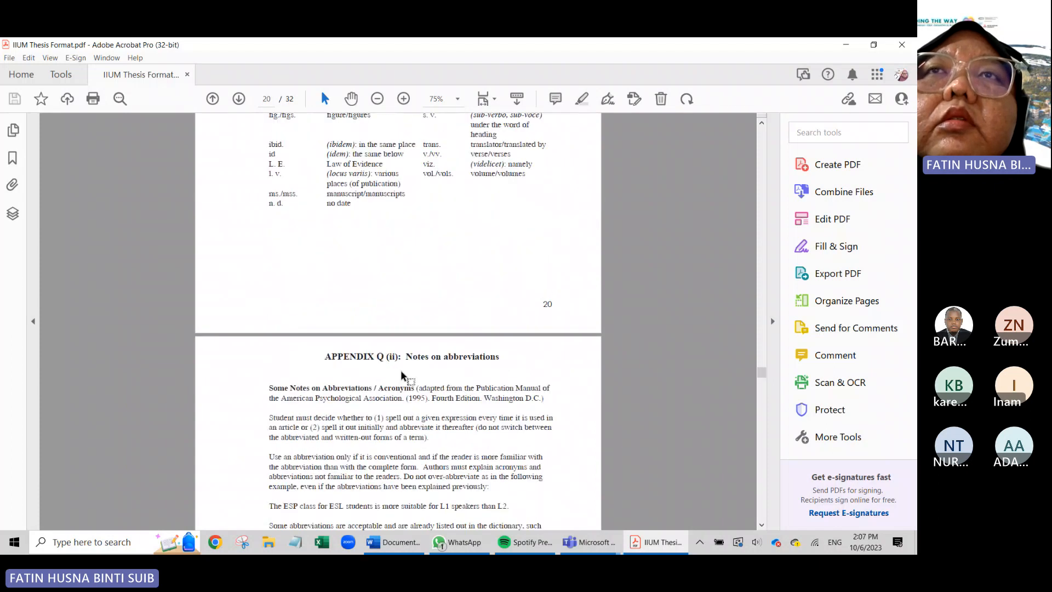
pyautogui.scroll(15, 402, 371)
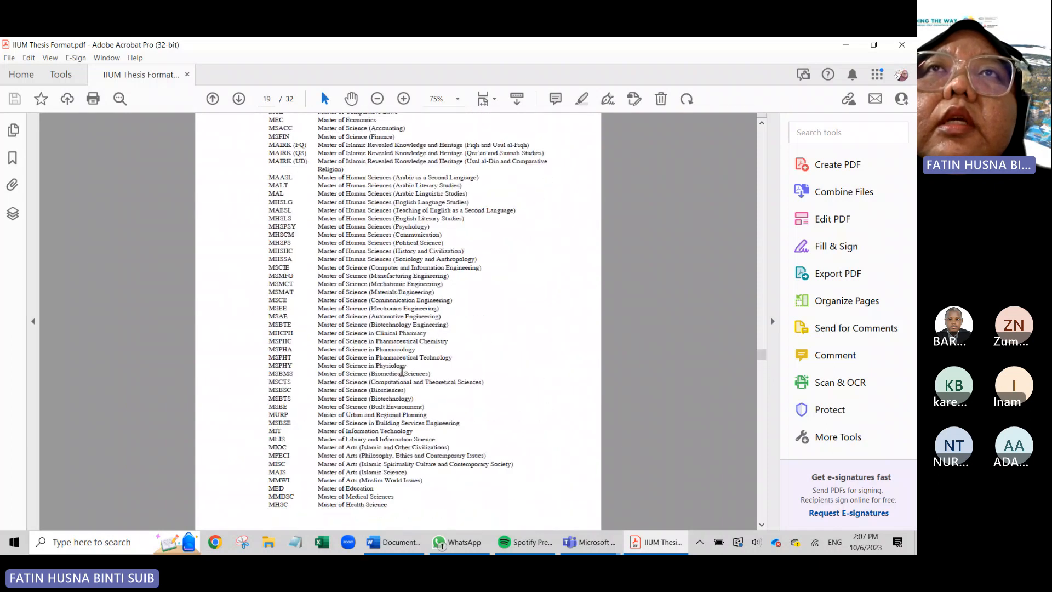
# - Return to the table of contents sample and point out the page number at the foot of its last page
pyautogui.scroll(15, 402, 371)
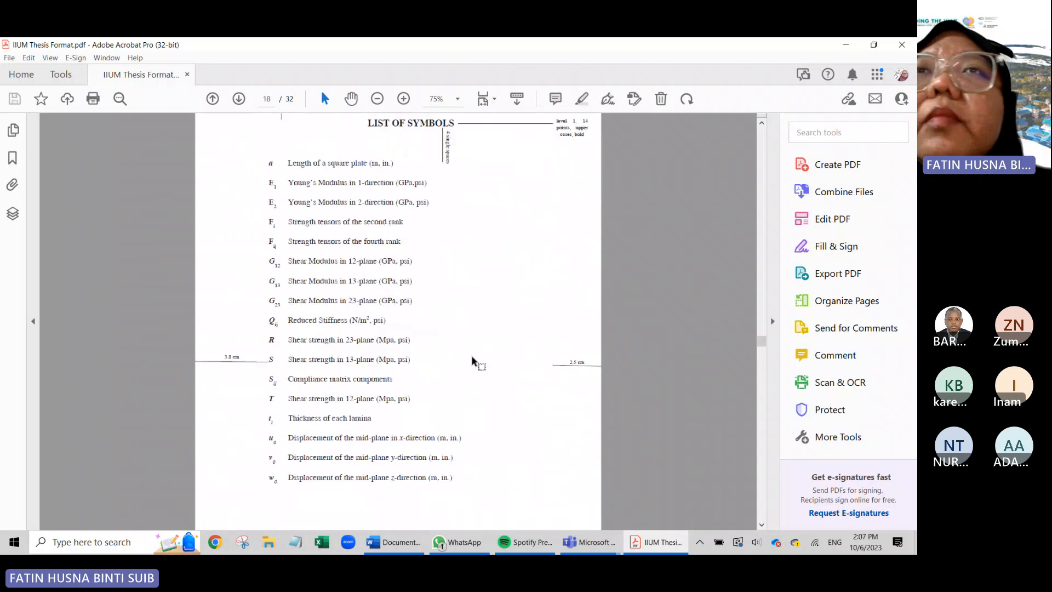
pyautogui.scroll(15, 472, 359)
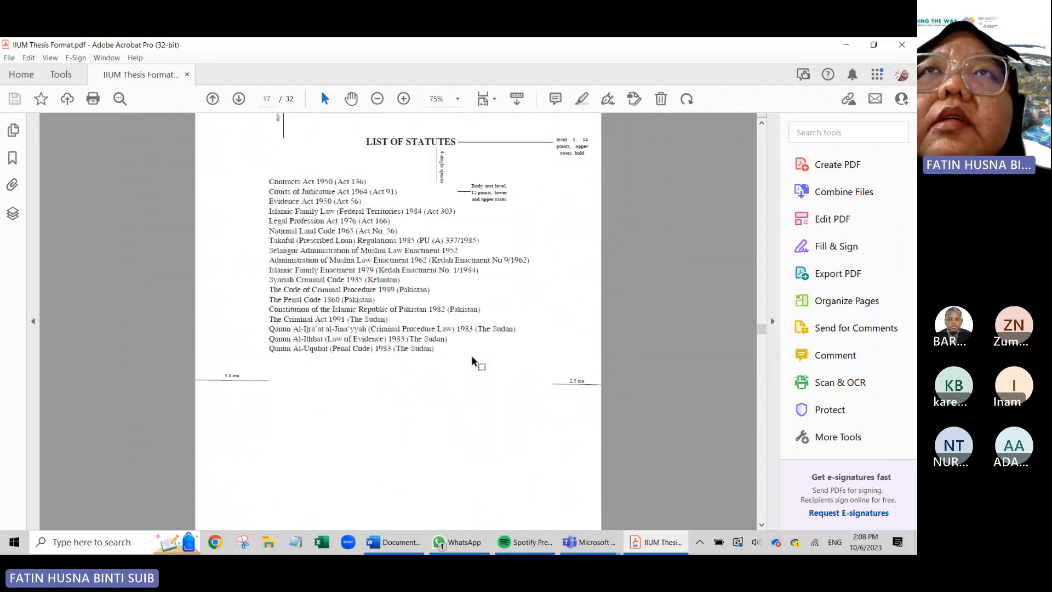
pyautogui.scroll(15, 472, 360)
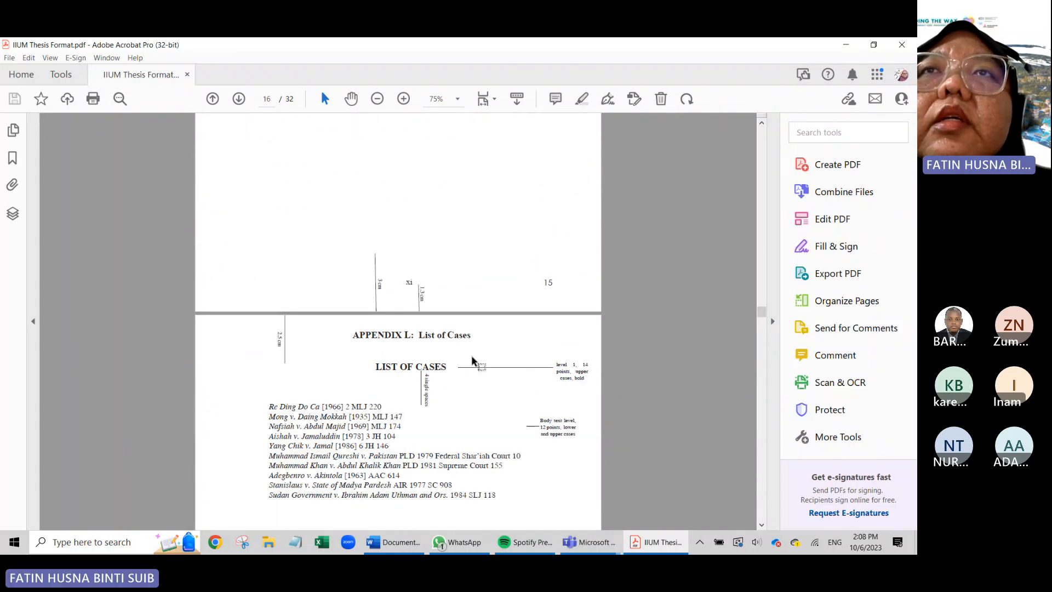
pyautogui.moveTo(760, 308); pyautogui.dragTo(760, 285)
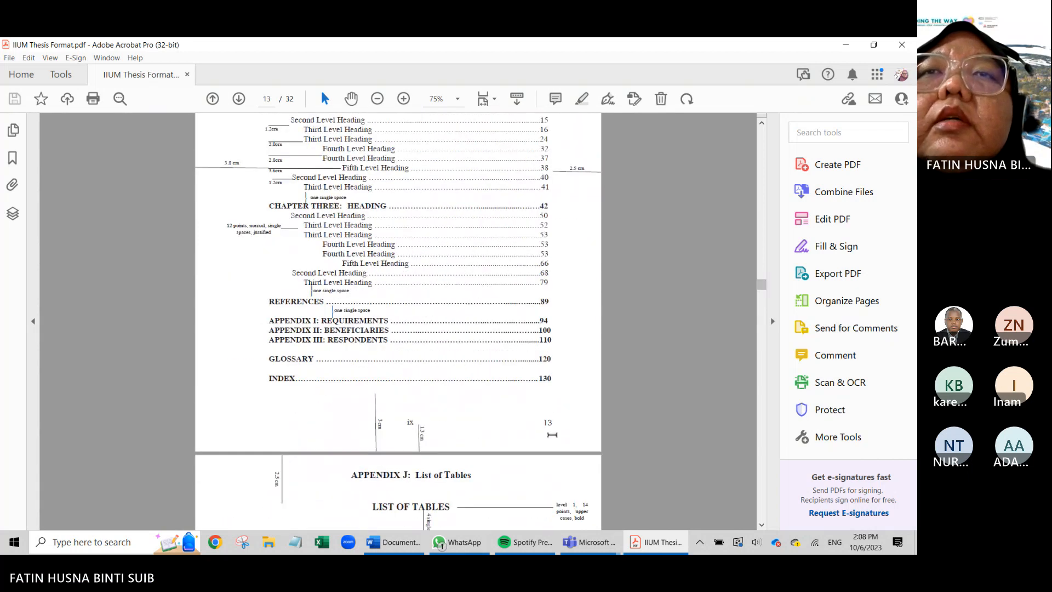
pyautogui.doubleClick(548, 421)
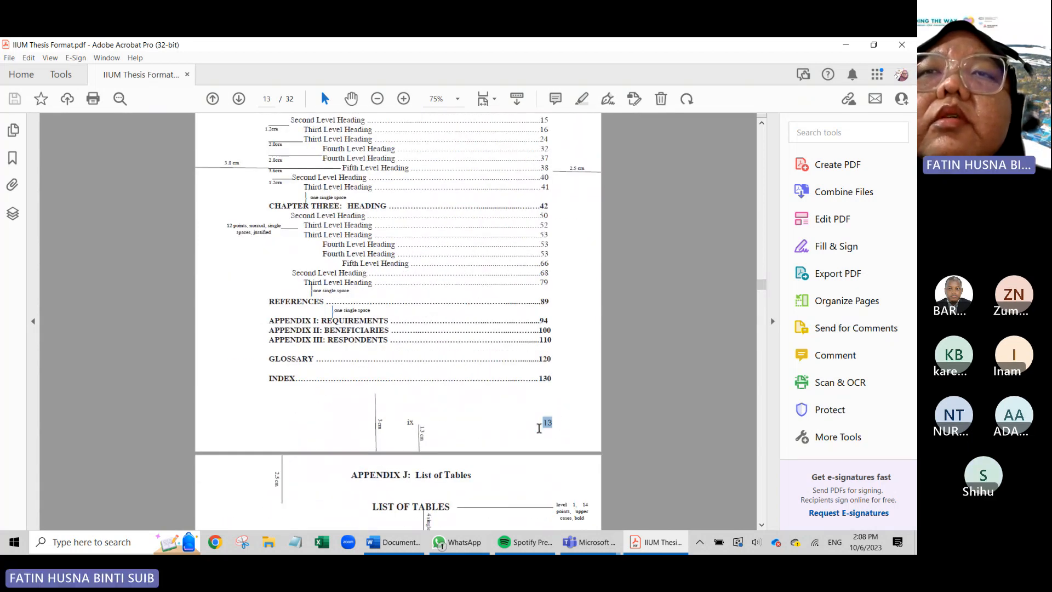
pyautogui.click(494, 399)
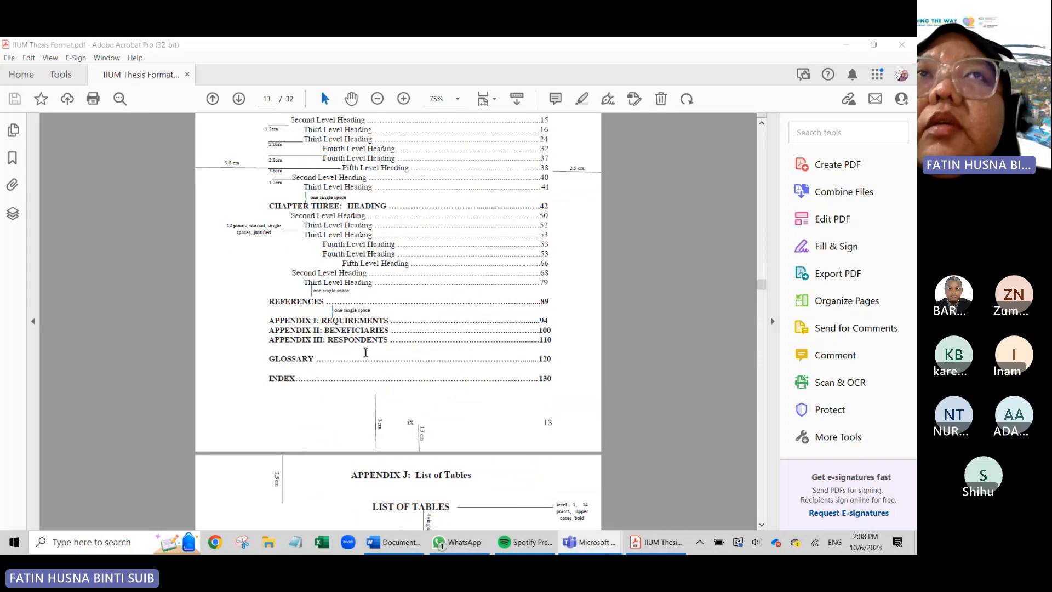
# - Follow the Roman page numbering of the preliminary pages from the list of tables through the list of symbols
pyautogui.scroll(-12, 365, 357)
pyautogui.scroll(-4, 365, 357)
pyautogui.scroll(2, 611, 241)
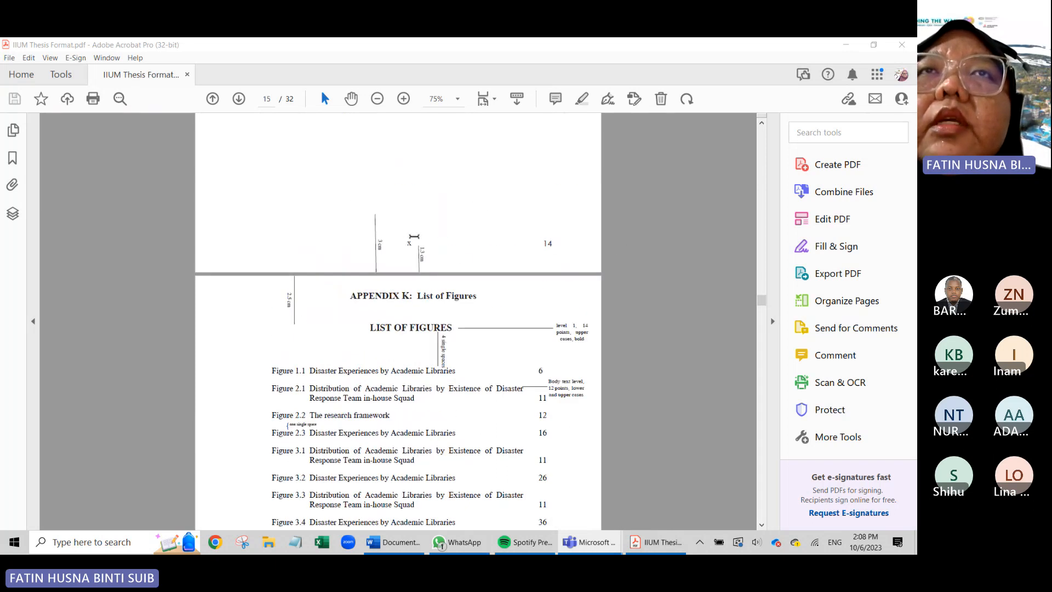
pyautogui.scroll(-12, 426, 315)
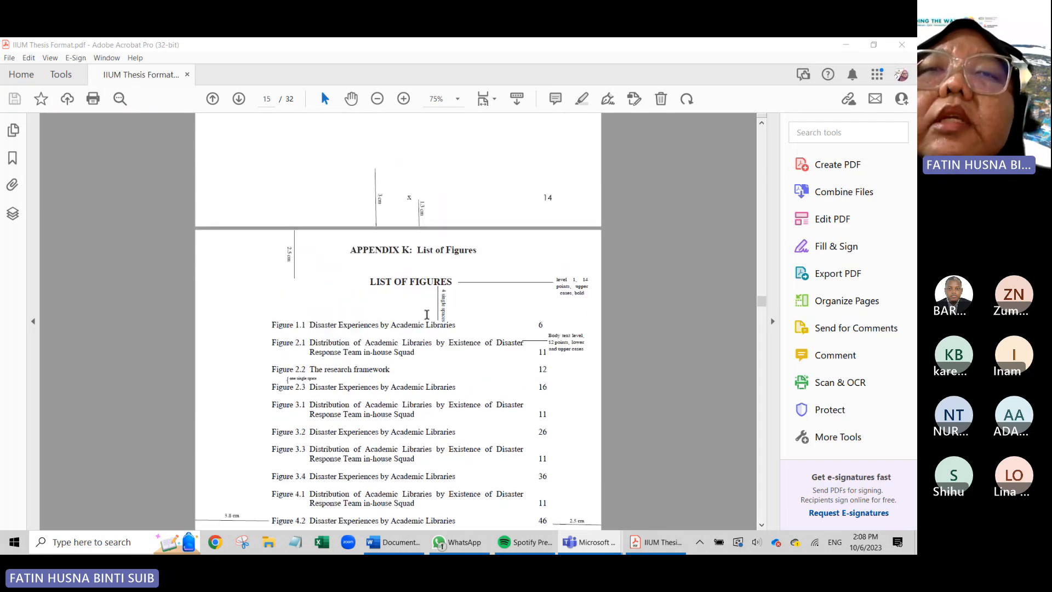
pyautogui.scroll(-20, 427, 314)
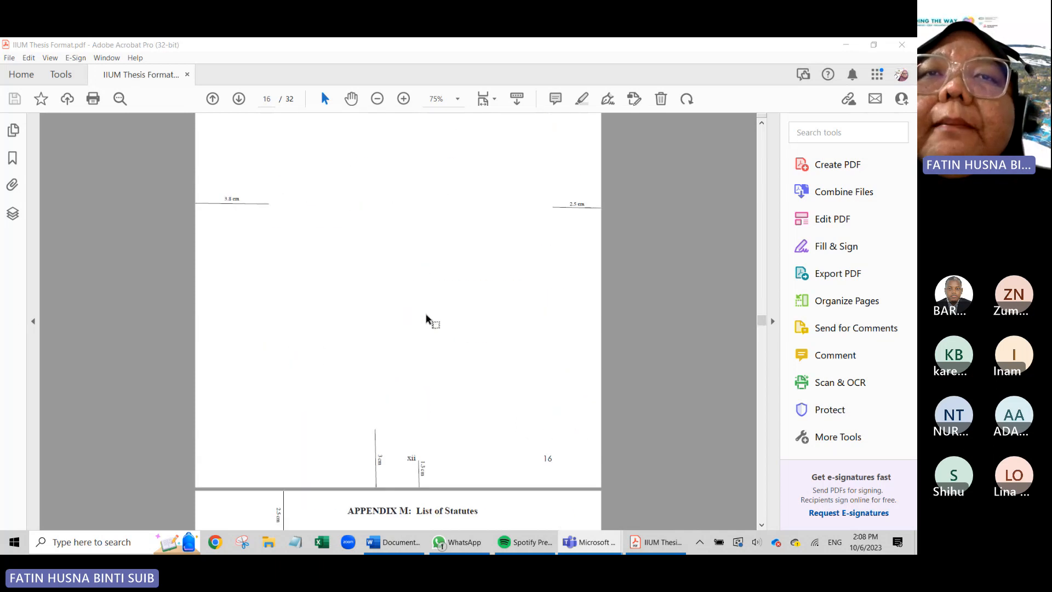
pyautogui.scroll(-20, 427, 317)
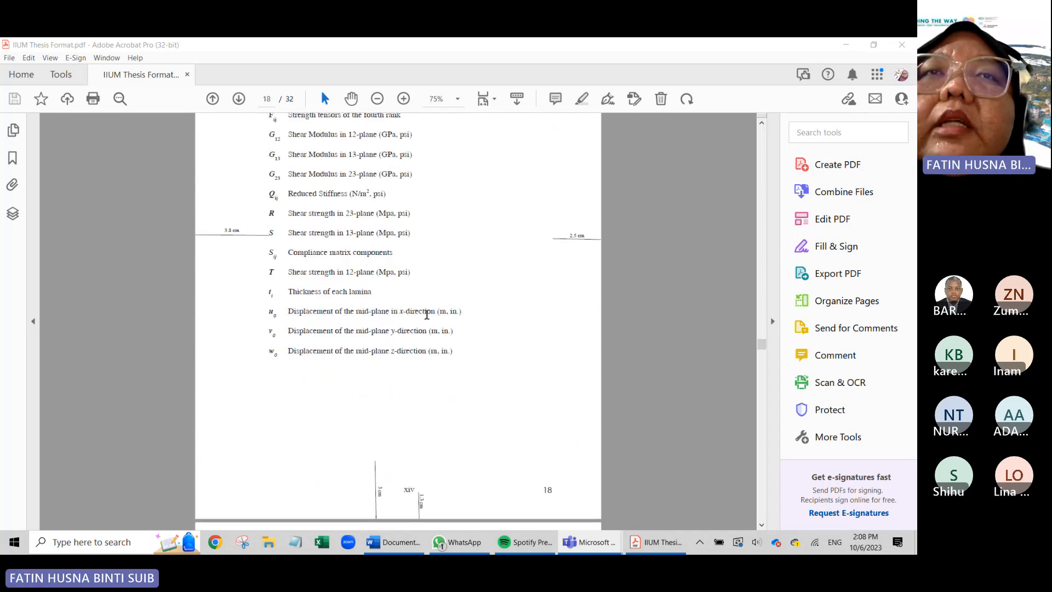
pyautogui.scroll(-15, 426, 315)
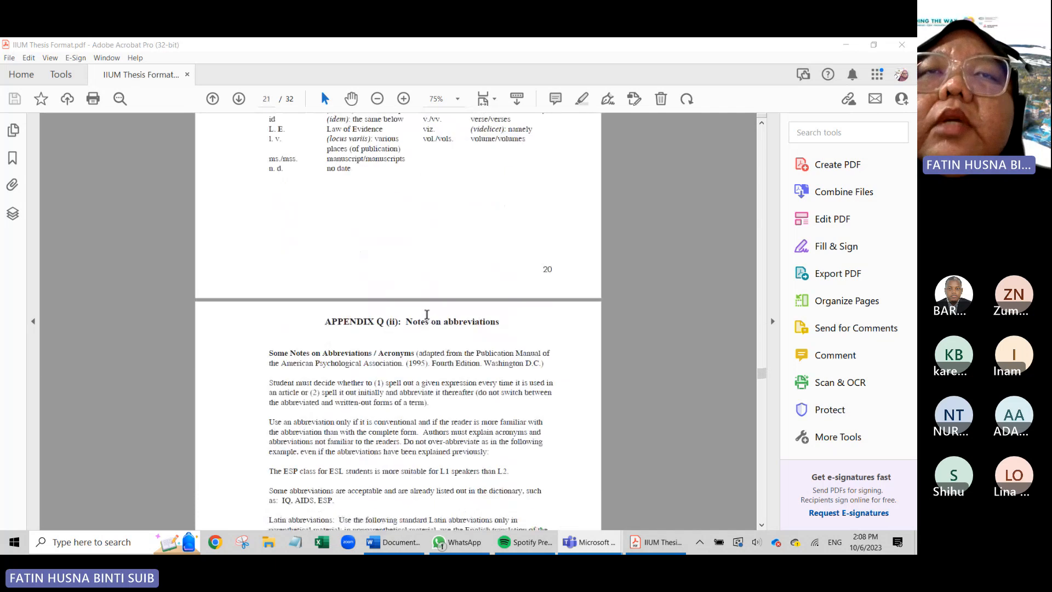
# - Examine the chapter heading, second-level and third-level subheading requirements in Appendix R (i)
pyautogui.scroll(-10, 426, 319)
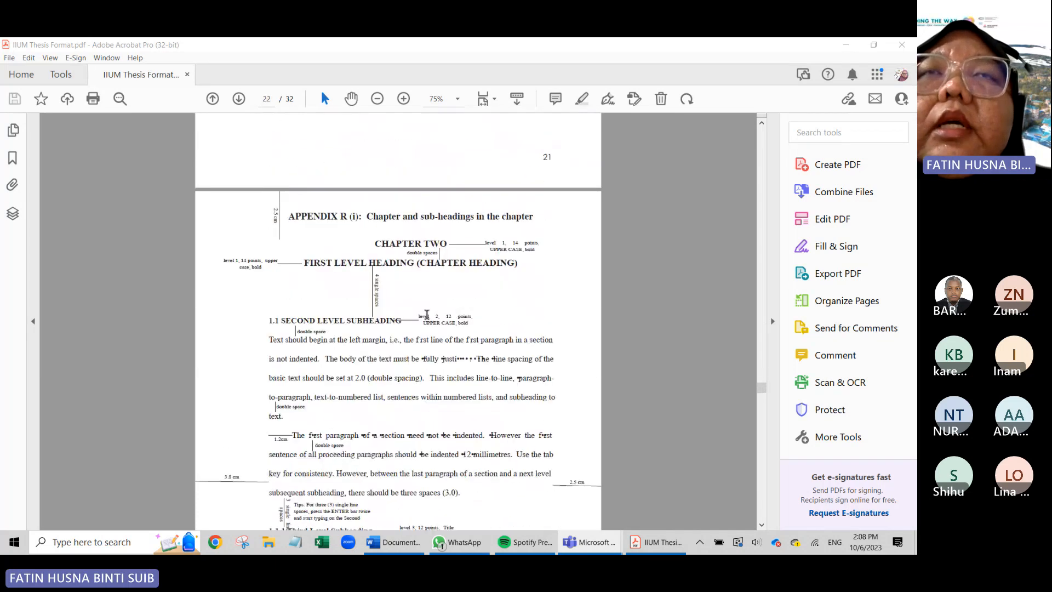
pyautogui.scroll(10, 427, 319)
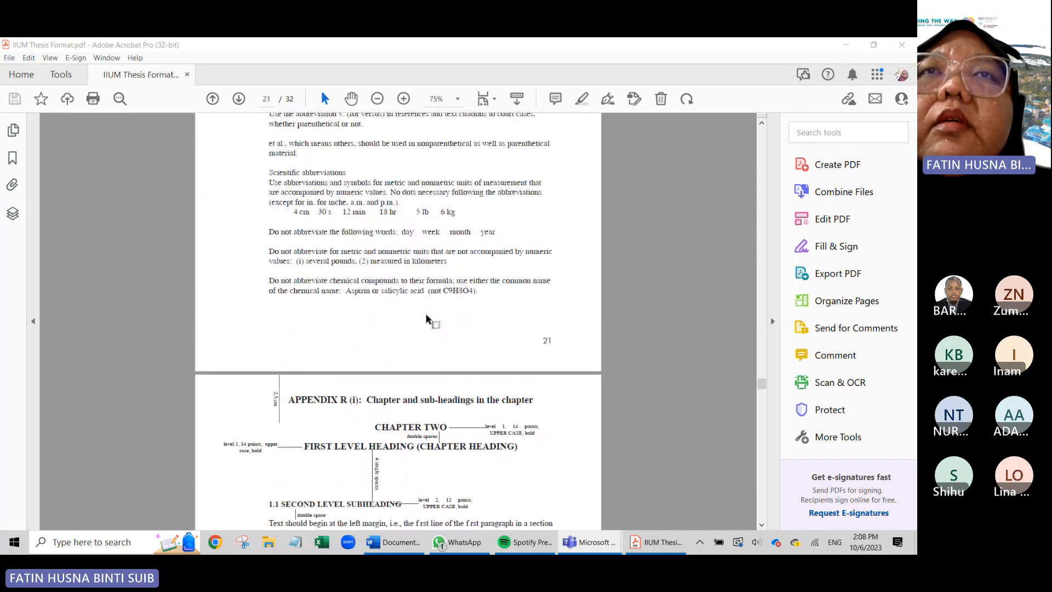
pyautogui.scroll(-4, 426, 316)
pyautogui.scroll(4, 427, 316)
pyautogui.scroll(-7, 427, 315)
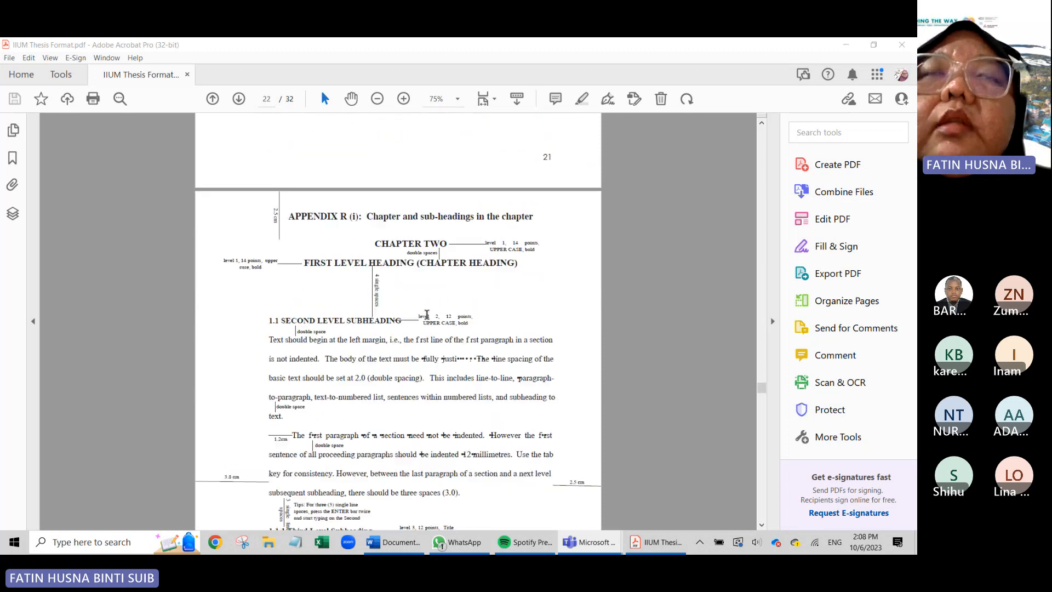
pyautogui.scroll(-6, 427, 314)
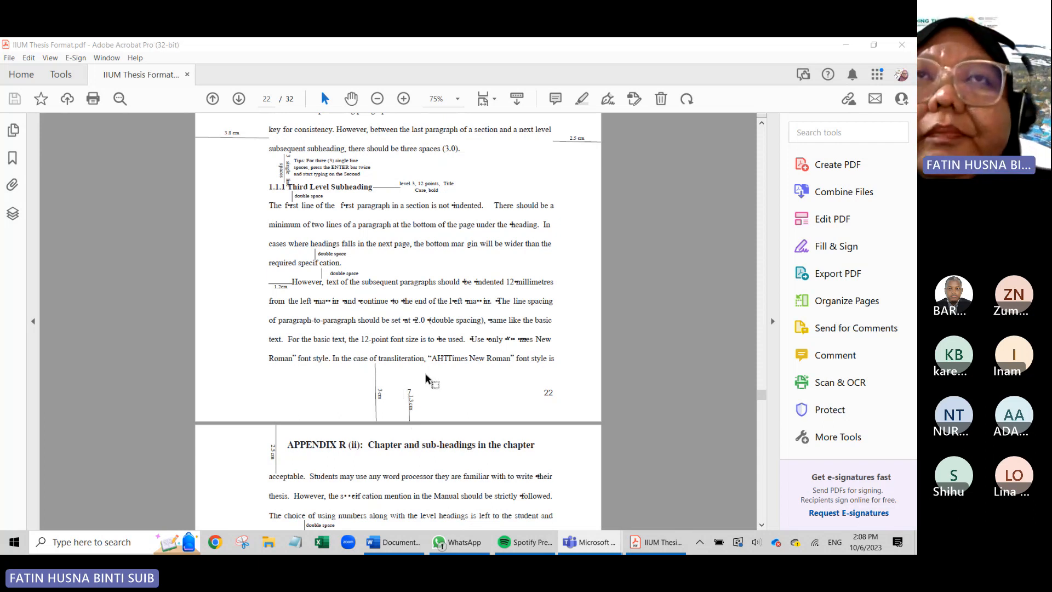
# - Review the lower heading levels in Appendix R (ii) and the page continuation and spacing sample in Appendix S
pyautogui.scroll(-10, 426, 378)
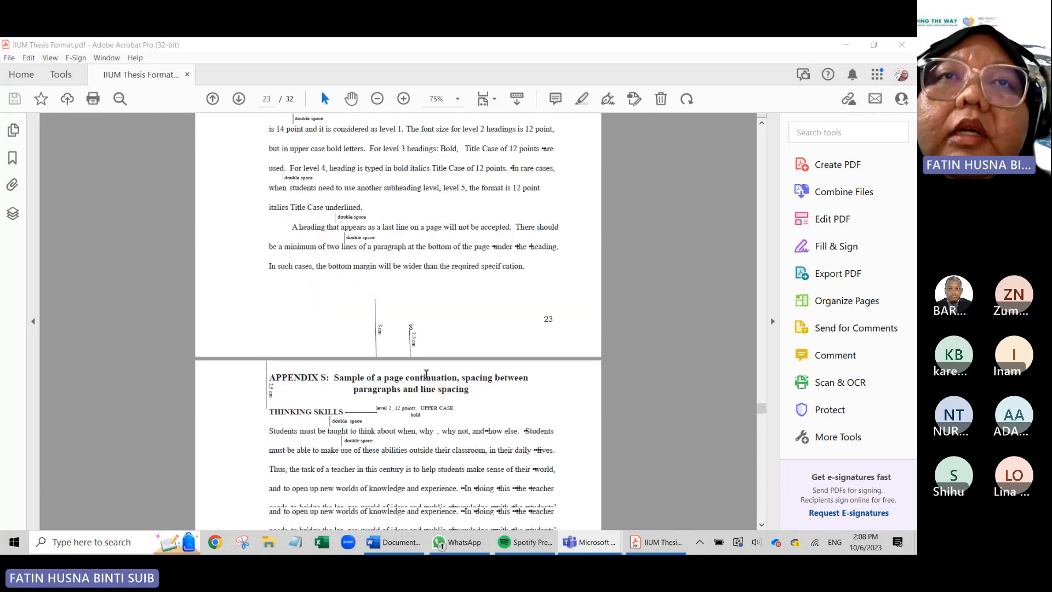
pyautogui.scroll(-10, 427, 374)
pyautogui.scroll(9, 427, 375)
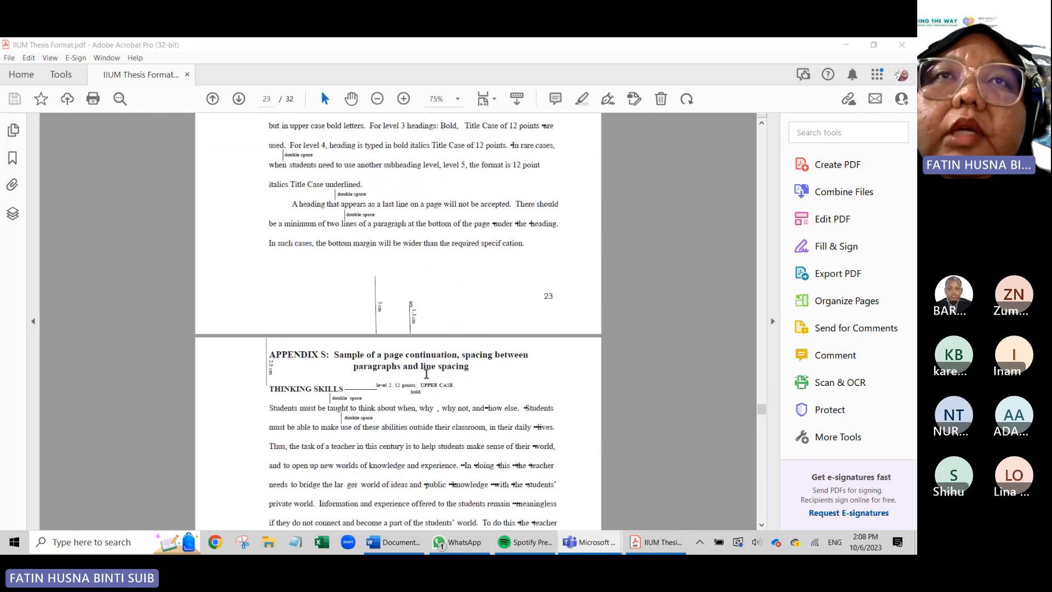
# - Go back to Appendix R (i) to recheck the chapter page numbering, margins, indents and line spacing
pyautogui.scroll(15, 427, 314)
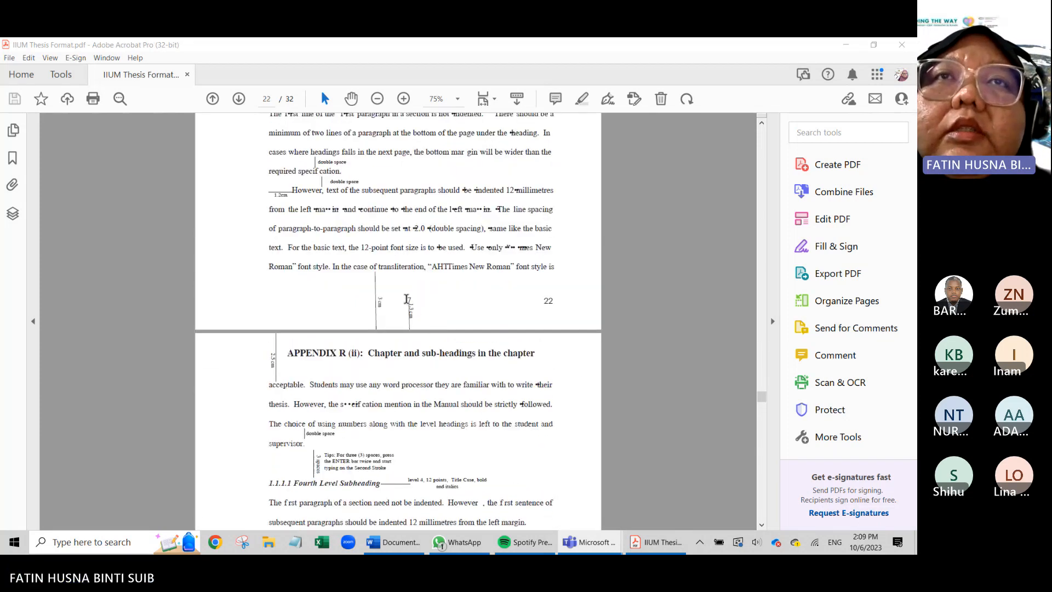
pyautogui.scroll(5, 410, 302)
pyautogui.scroll(4, 419, 305)
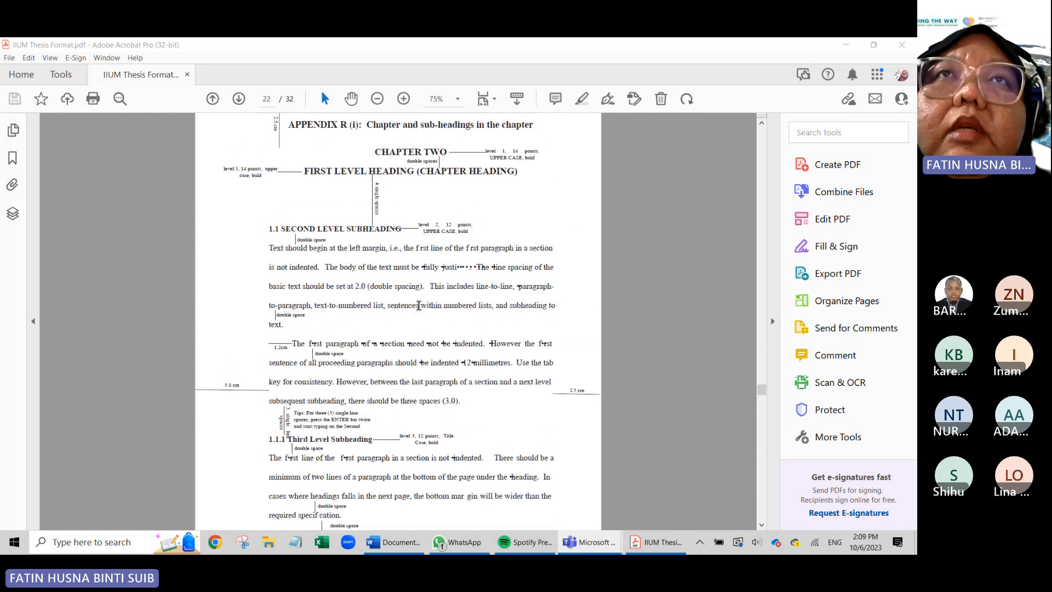
pyautogui.scroll(-5, 414, 427)
pyautogui.scroll(4, 420, 403)
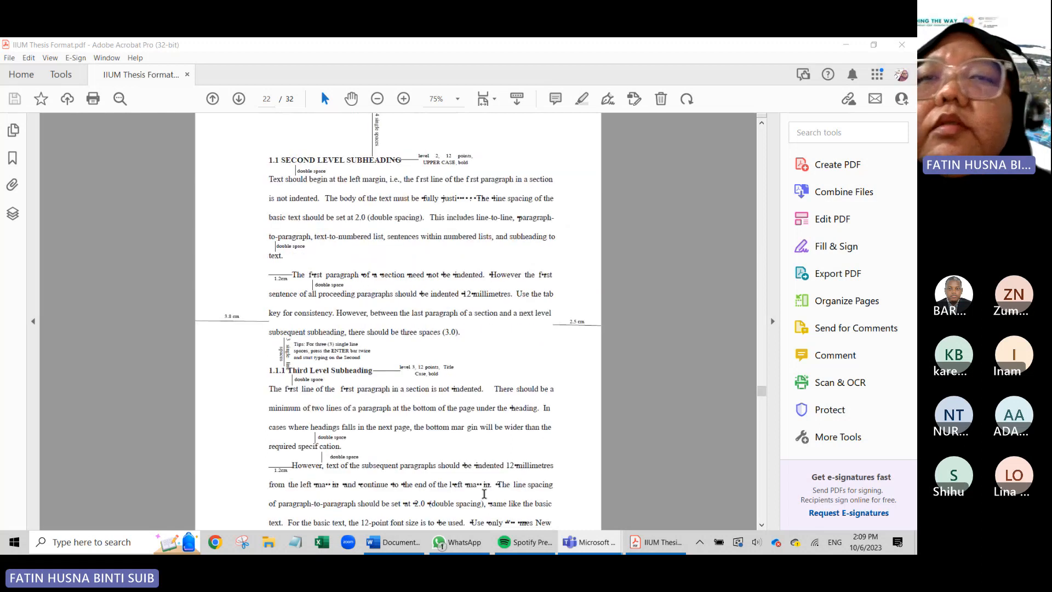
# - Switch back to the blank Word document and display the font, paragraph and style commands
pyautogui.click(393, 543)
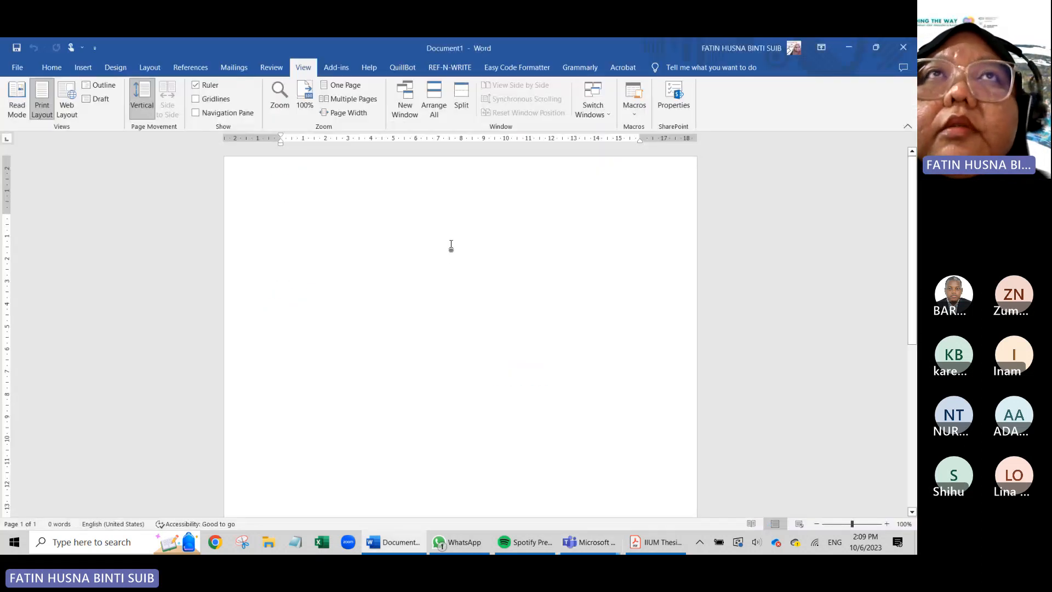
pyautogui.click(52, 67)
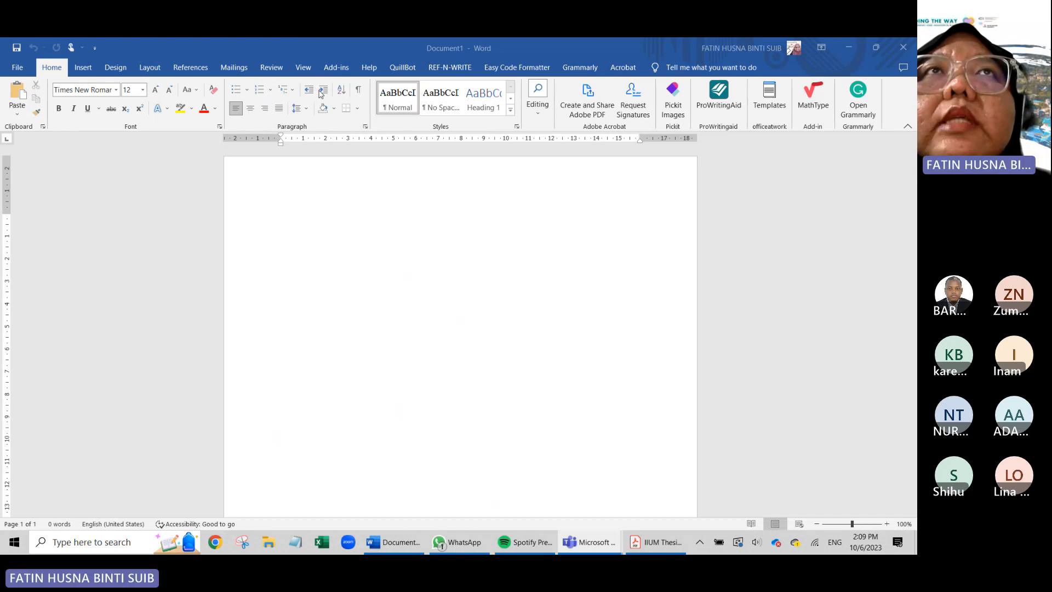
# - Turn on the Navigation Pane beside the blank document
pyautogui.click(304, 68)
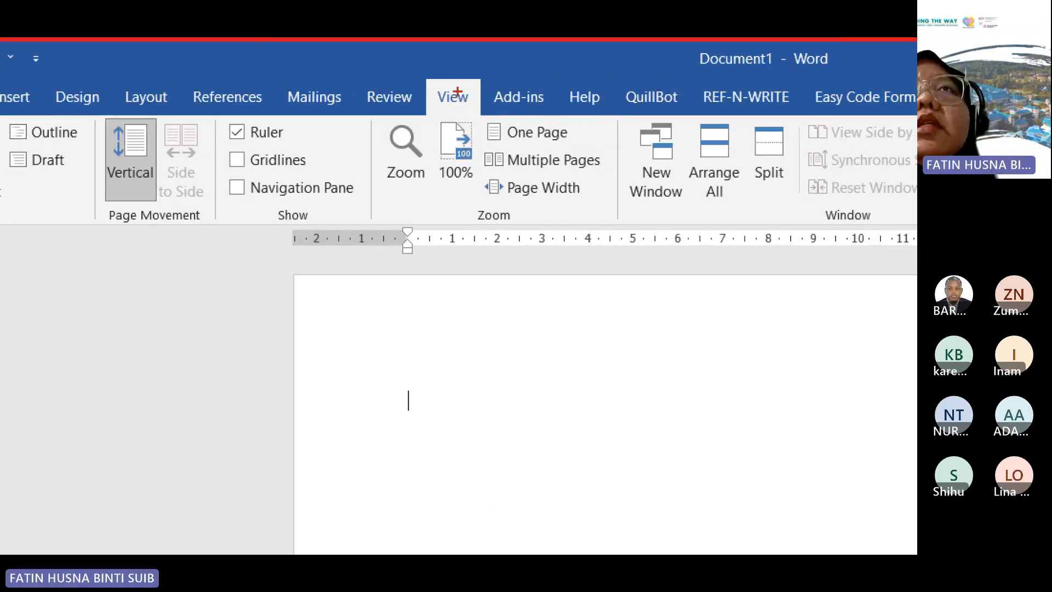
pyautogui.moveTo(459, 79)
pyautogui.mouseDown()
pyautogui.moveTo(427, 108)
pyautogui.moveTo(466, 77)
pyautogui.mouseUp()
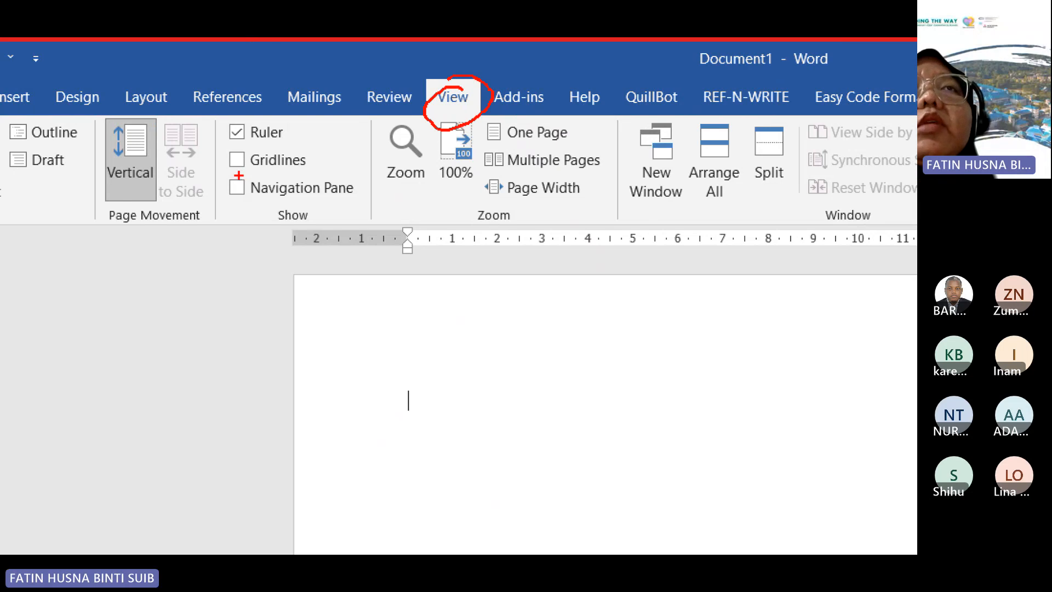
pyautogui.moveTo(236, 175)
pyautogui.mouseDown()
pyautogui.moveTo(222, 202)
pyautogui.moveTo(318, 205)
pyautogui.moveTo(331, 163)
pyautogui.moveTo(235, 170)
pyautogui.moveTo(235, 193)
pyautogui.moveTo(220, 188)
pyautogui.mouseUp()
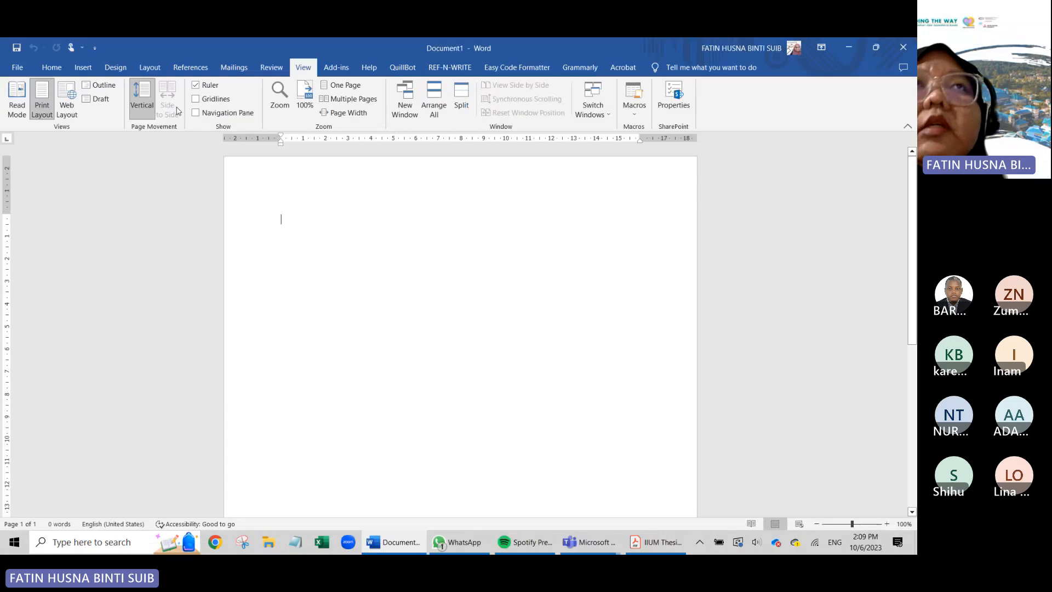
pyautogui.click(237, 187)
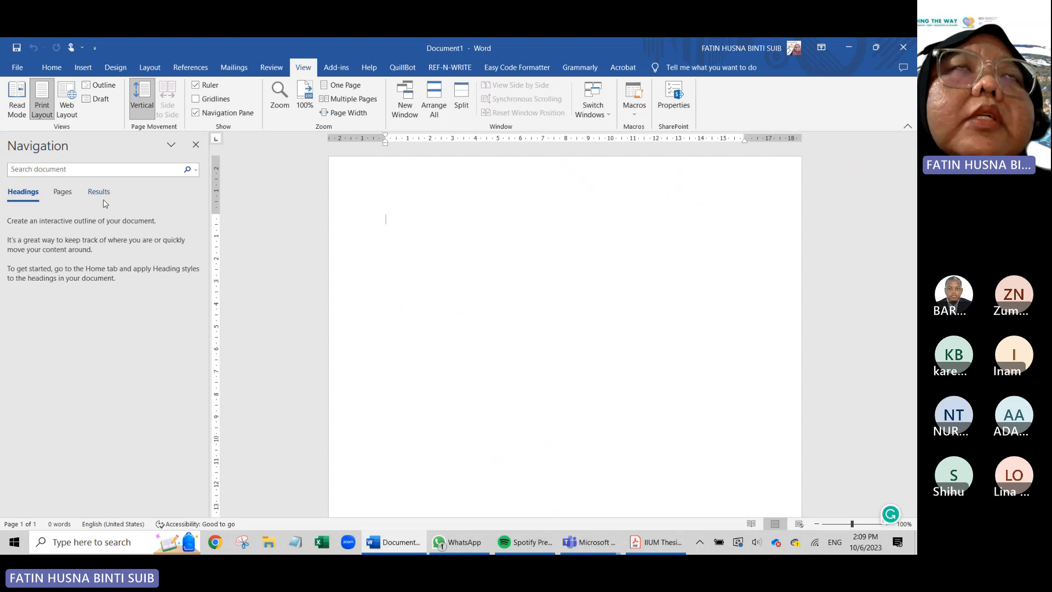
# - Look over the full gallery of paragraph styles, then close it without applying any style
pyautogui.click(52, 68)
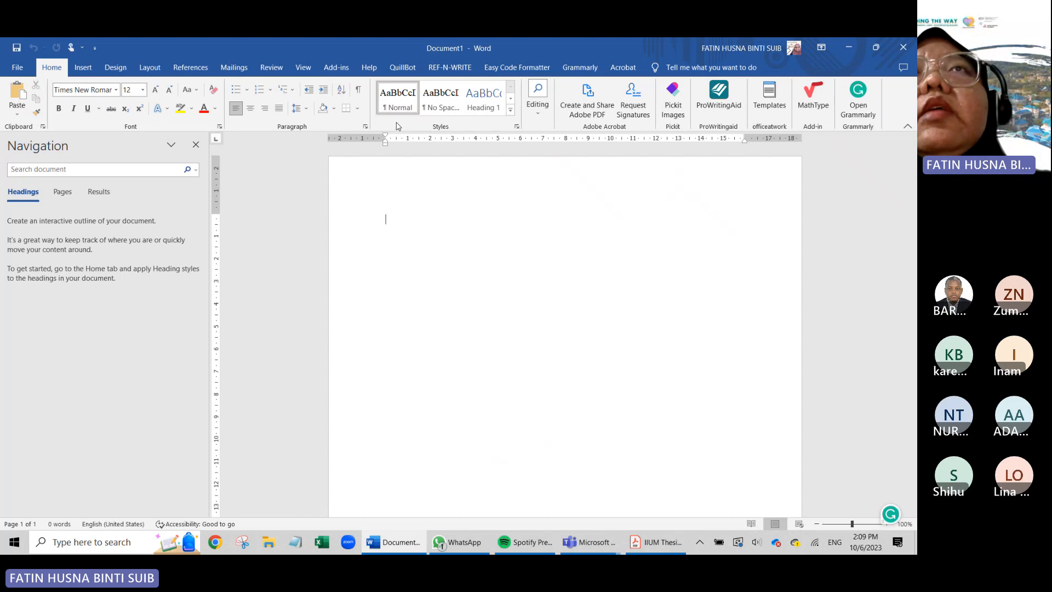
pyautogui.click(510, 109)
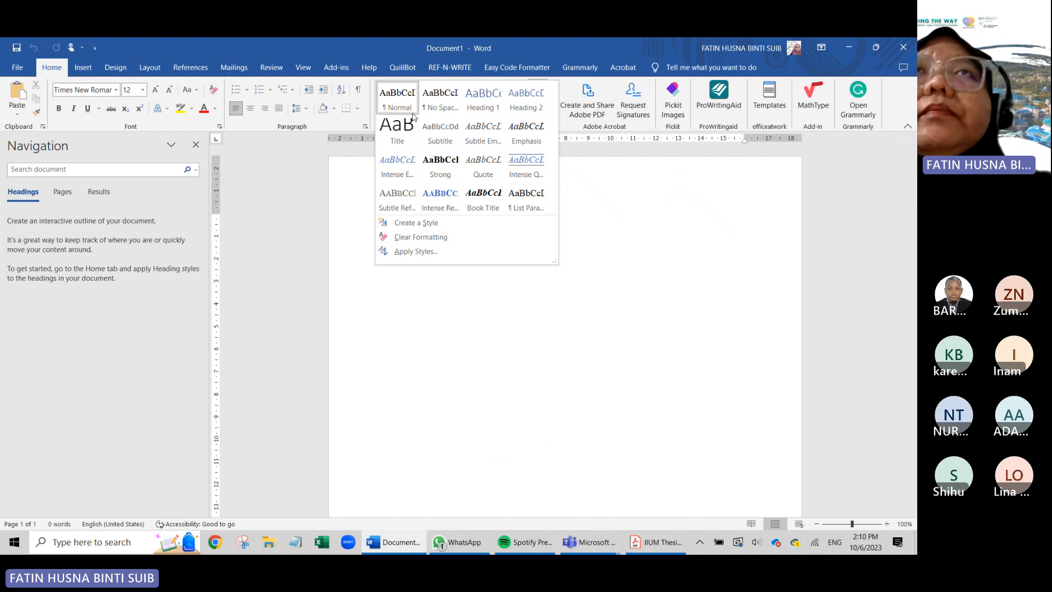
pyautogui.click(296, 210)
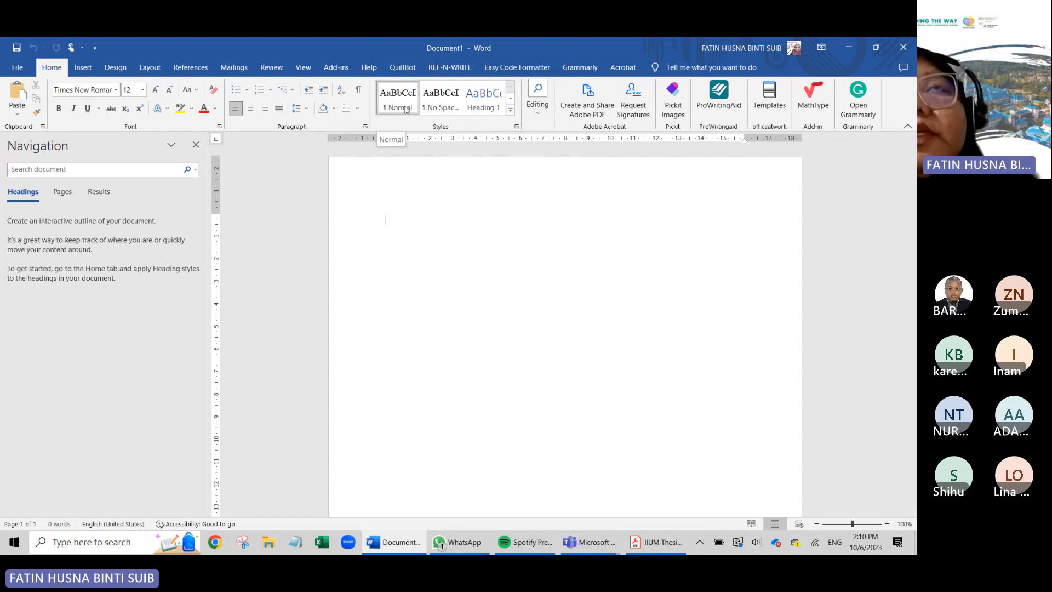
# - Switch to the IIUM Thesis Format PDF and examine the body text under the second- and third-level subheadings in Appendix R (i)
pyautogui.click(656, 542)
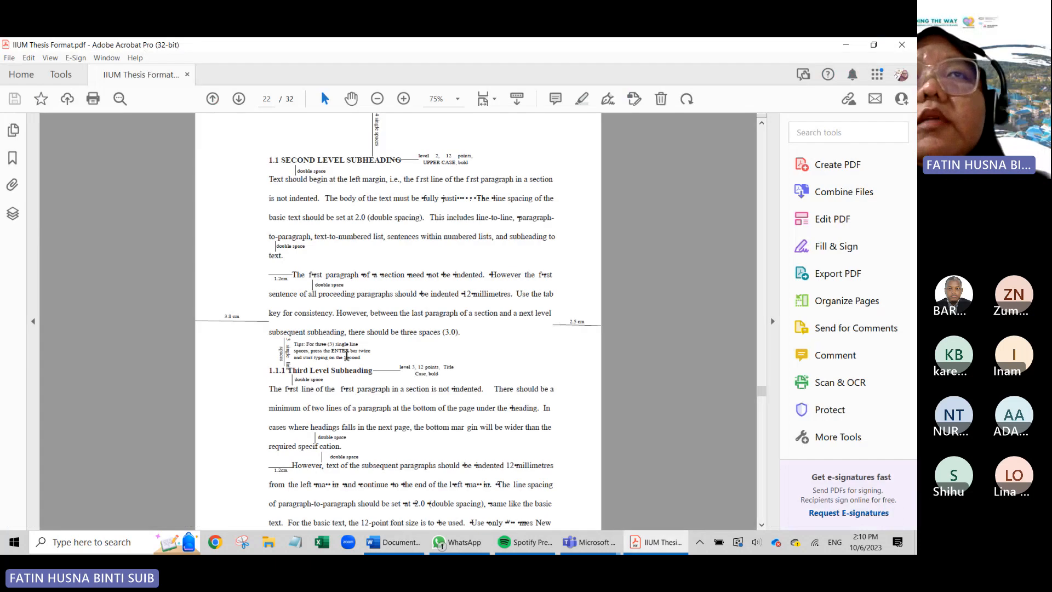
pyautogui.scroll(2, 349, 351)
pyautogui.moveTo(268, 223); pyautogui.dragTo(461, 382)
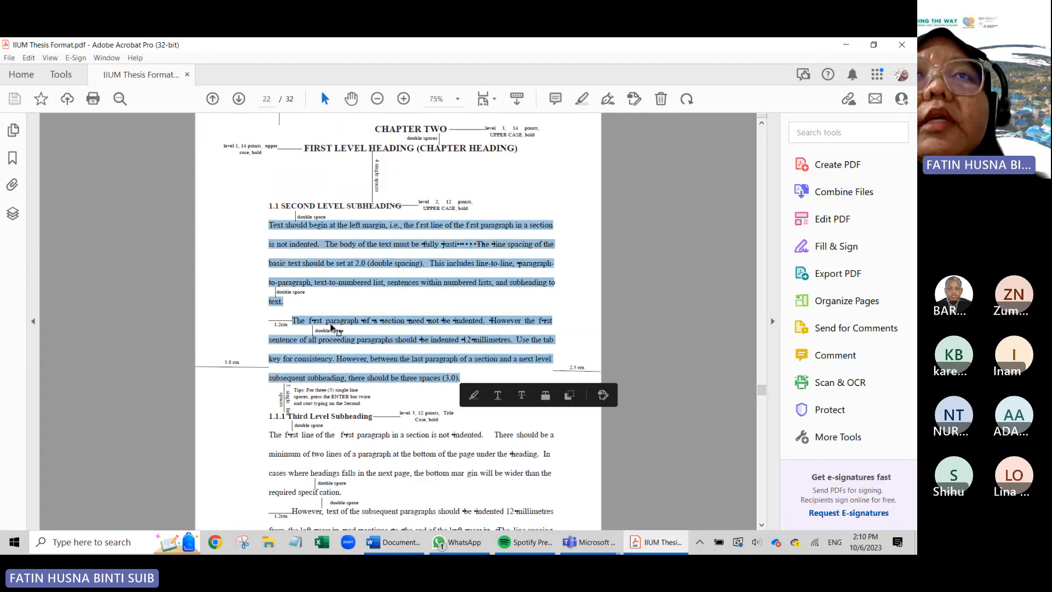
pyautogui.scroll(-3, 335, 331)
pyautogui.moveTo(269, 299); pyautogui.dragTo(554, 450)
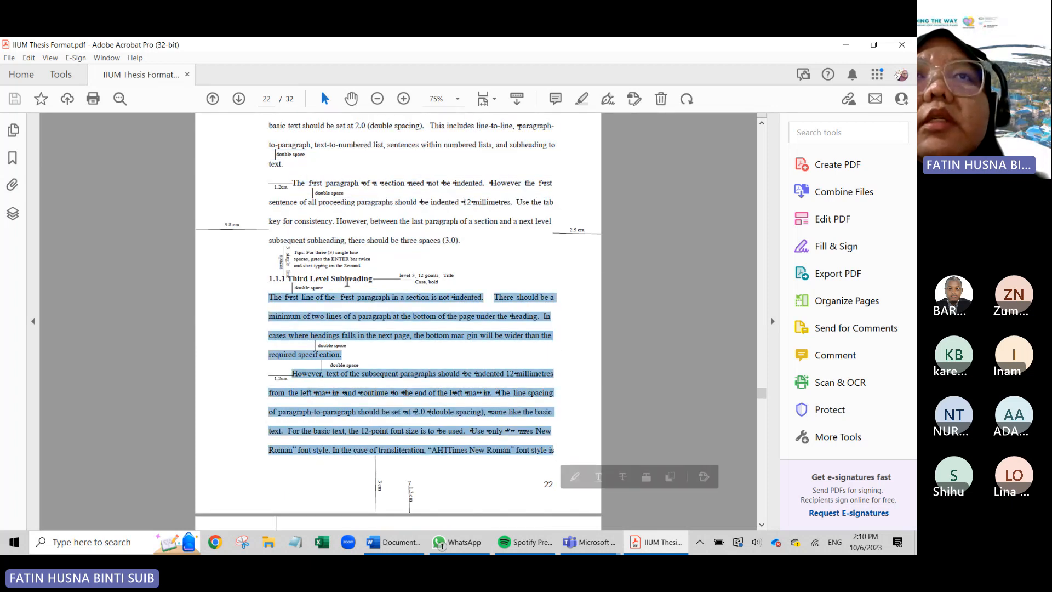
pyautogui.scroll(5, 332, 288)
pyautogui.scroll(-4, 332, 287)
pyautogui.scroll(-4, 333, 287)
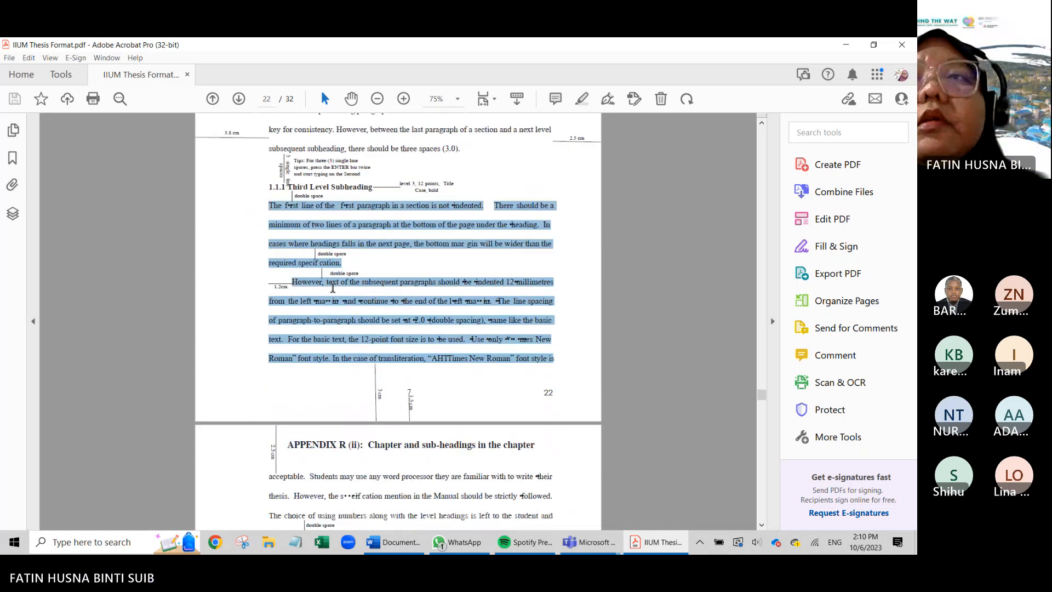
pyautogui.scroll(3, 383, 364)
pyautogui.scroll(3, 383, 363)
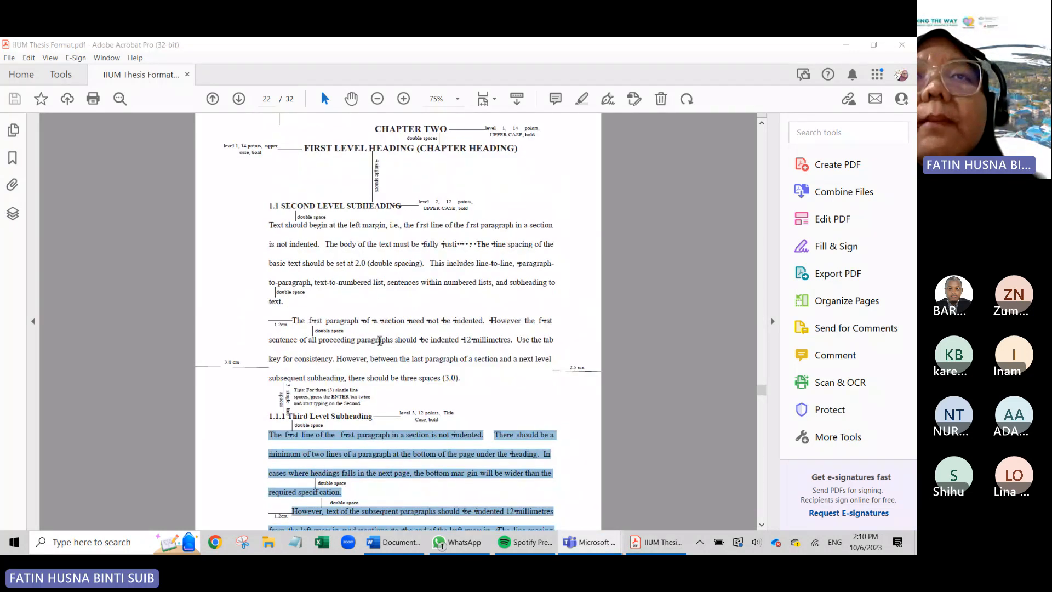
# - Examine the body text under the fourth- and fifth-level subheadings in Appendix R (ii)
pyautogui.scroll(-7, 383, 360)
pyautogui.scroll(-3, 347, 358)
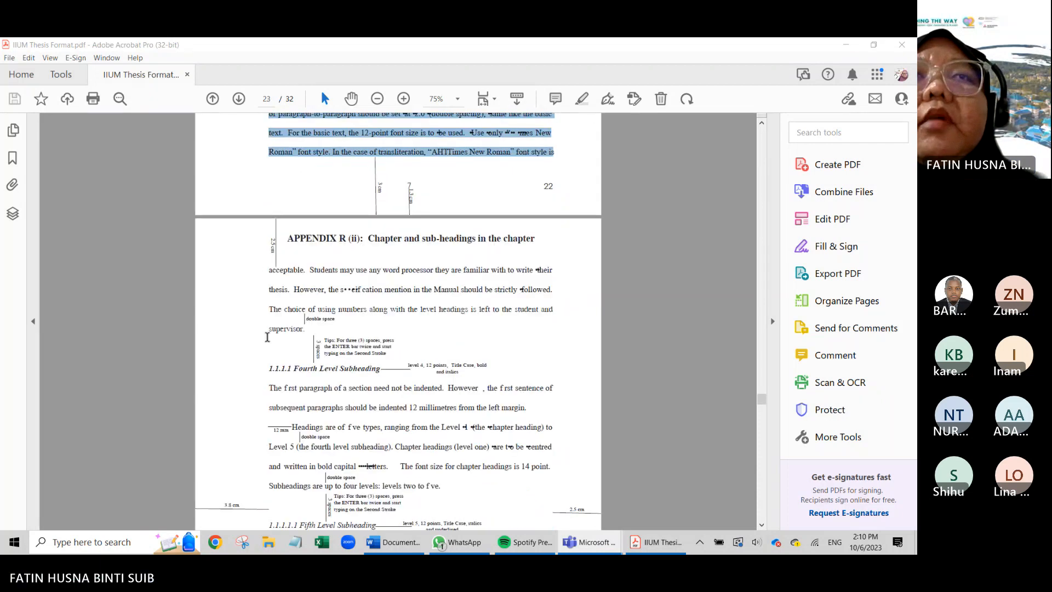
pyautogui.moveTo(269, 368); pyautogui.dragTo(383, 449)
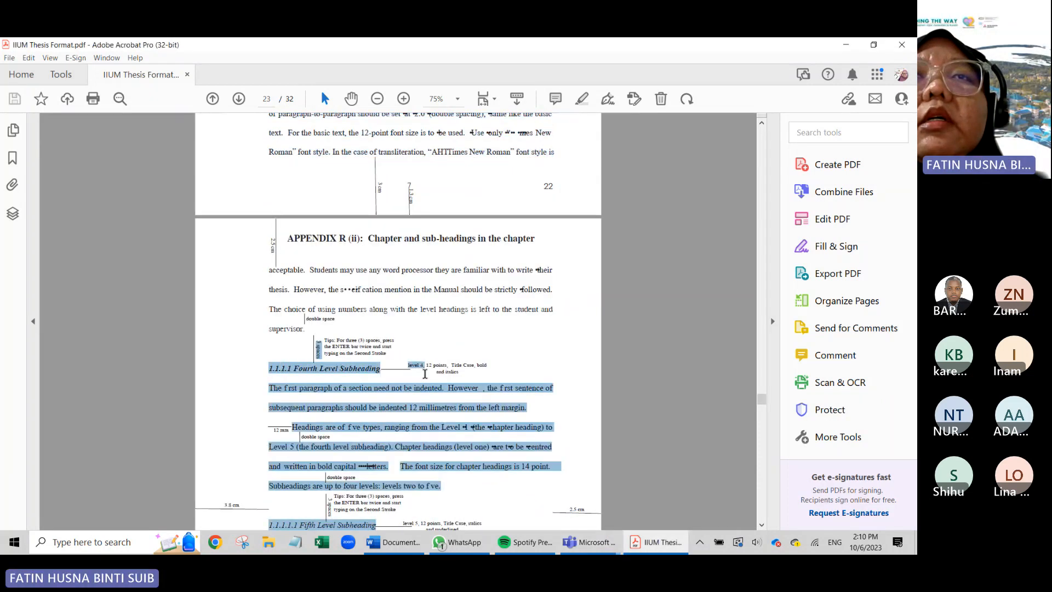
pyautogui.click(375, 370)
pyautogui.scroll(-2, 366, 367)
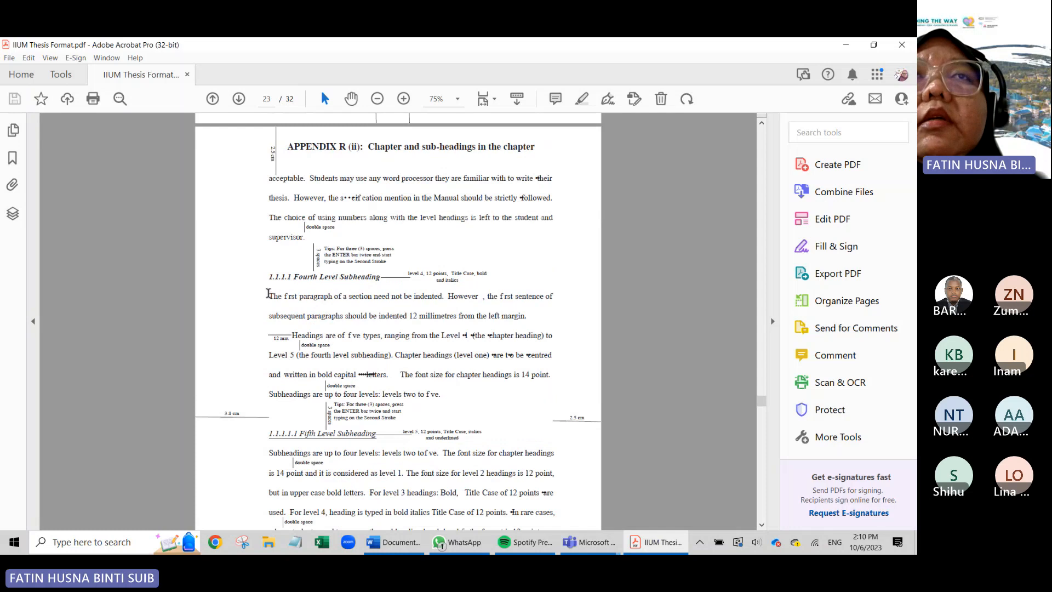
pyautogui.moveTo(268, 294); pyautogui.dragTo(439, 394)
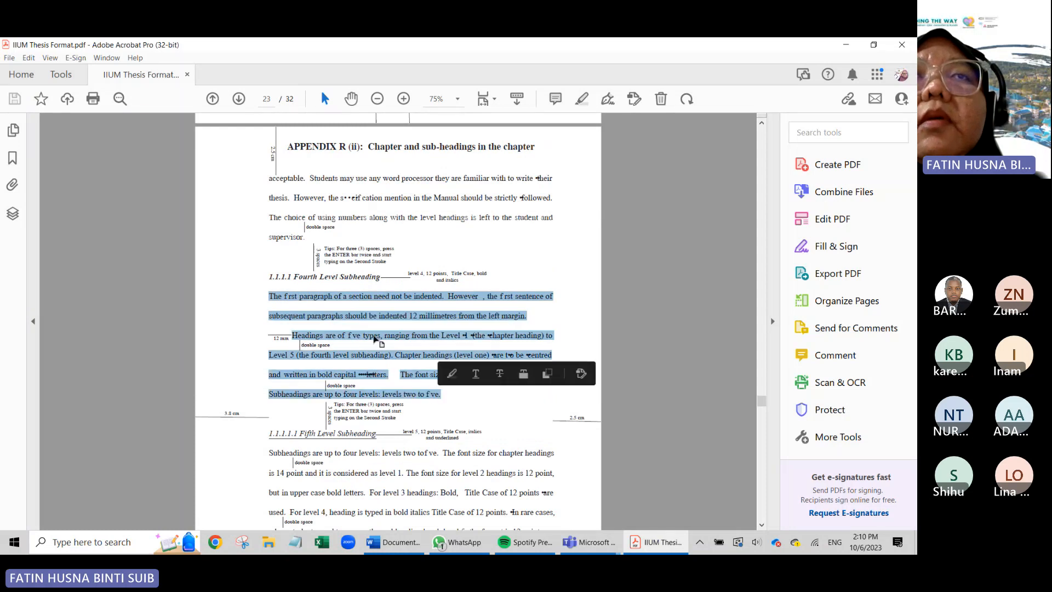
pyautogui.scroll(-3, 374, 339)
pyautogui.moveTo(273, 341); pyautogui.dragTo(527, 496)
# - Examine the body paragraphs of the page continuation and line spacing sample in Appendix S
pyautogui.scroll(-4, 403, 410)
pyautogui.scroll(-5, 396, 404)
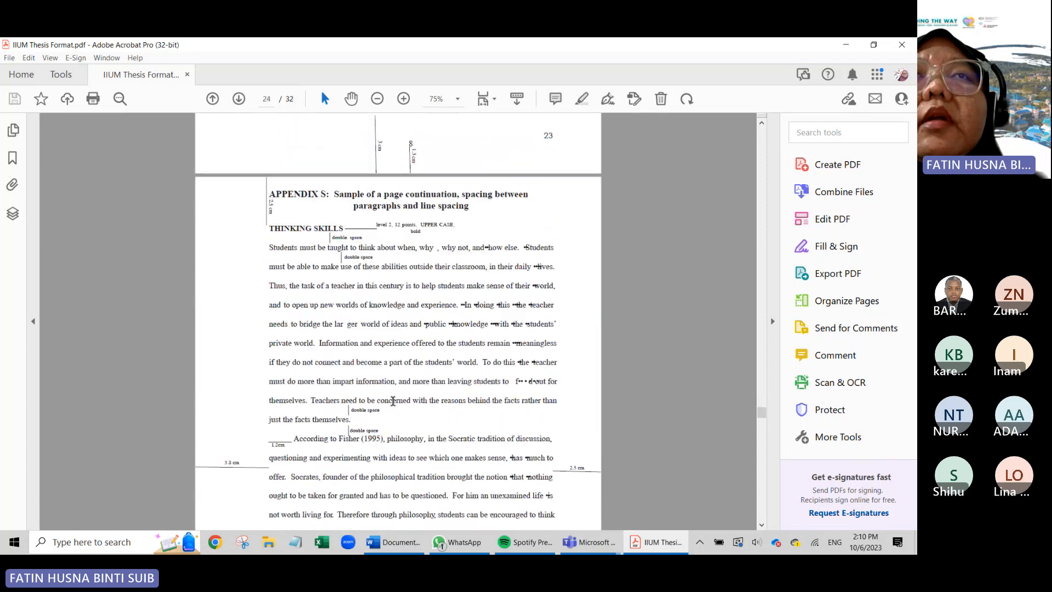
pyautogui.moveTo(274, 250); pyautogui.dragTo(377, 426)
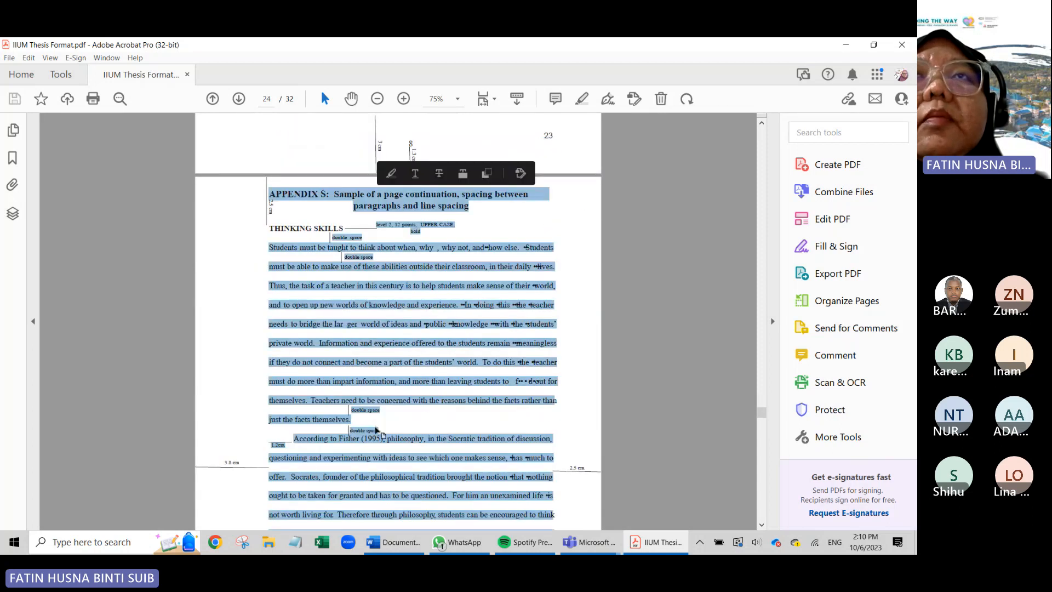
pyautogui.scroll(-3, 417, 400)
pyautogui.scroll(-1, 493, 356)
pyautogui.click(551, 278)
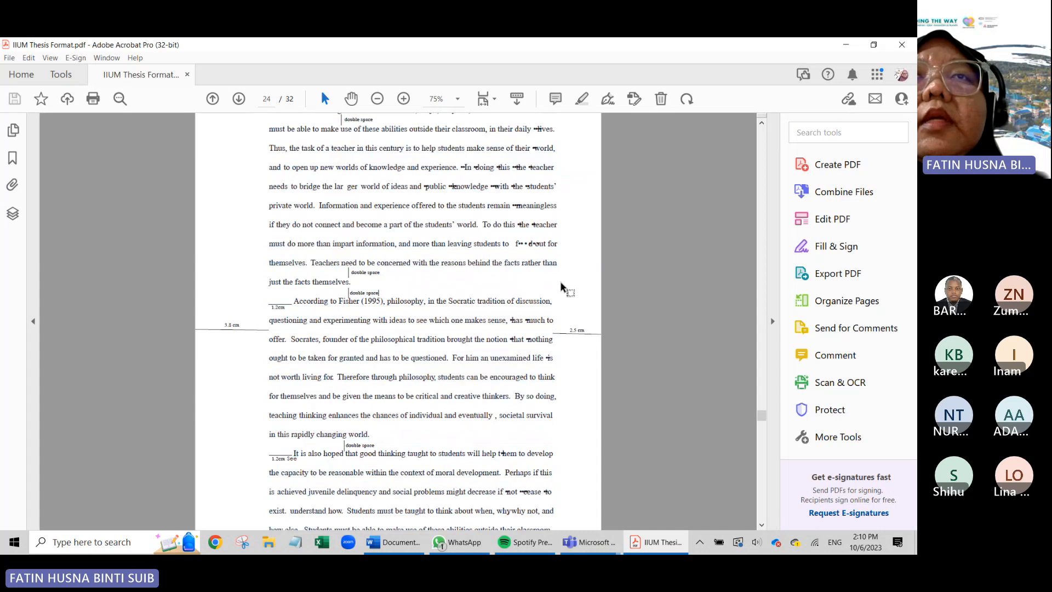
# - Return to Appendix R (i) and highlight the paragraphs under the second-level subheading to recheck the body text's font, indent and spacing rules
pyautogui.scroll(10, 471, 381)
pyautogui.scroll(15, 471, 382)
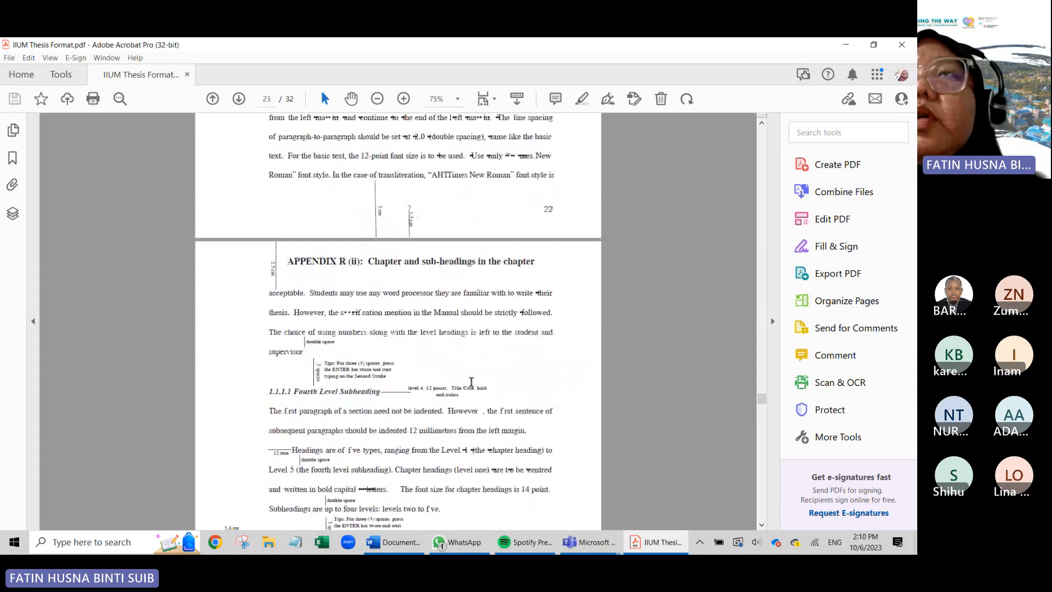
pyautogui.scroll(-6, 471, 385)
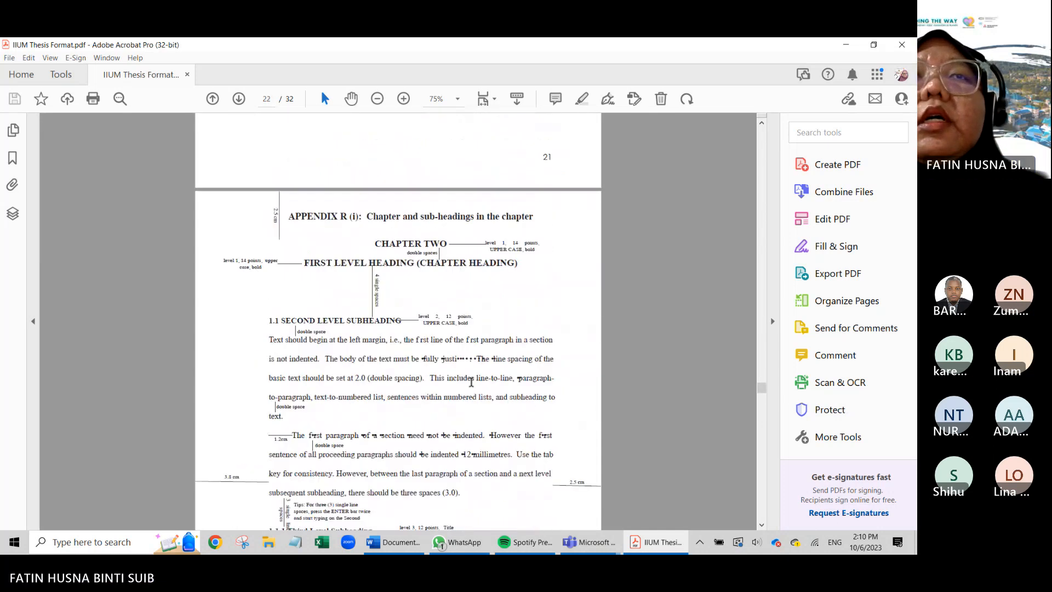
pyautogui.scroll(1, 471, 383)
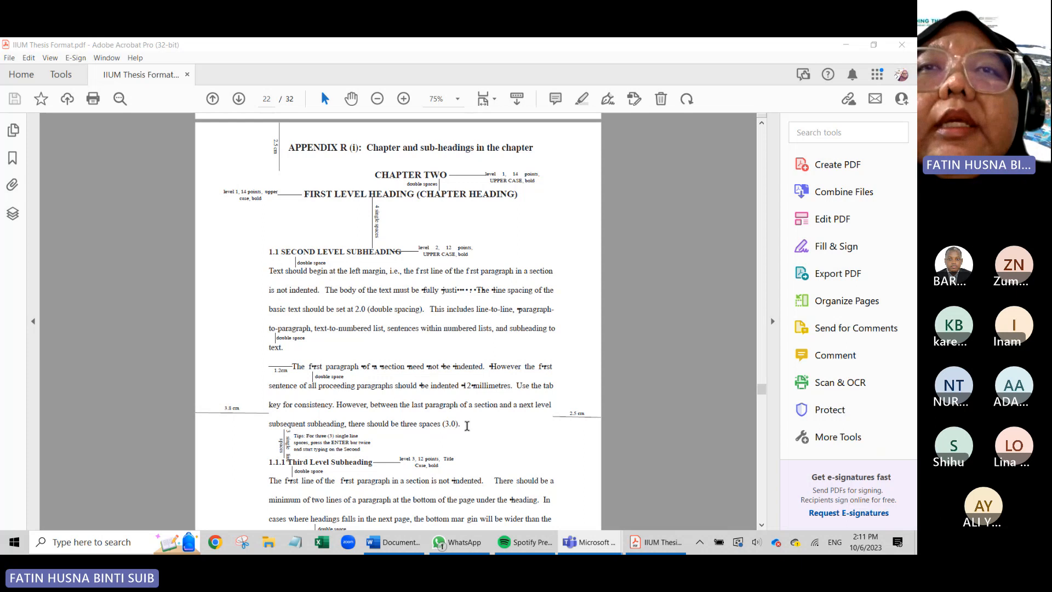
pyautogui.moveTo(464, 423); pyautogui.dragTo(268, 270)
pyautogui.scroll(-3, 330, 345)
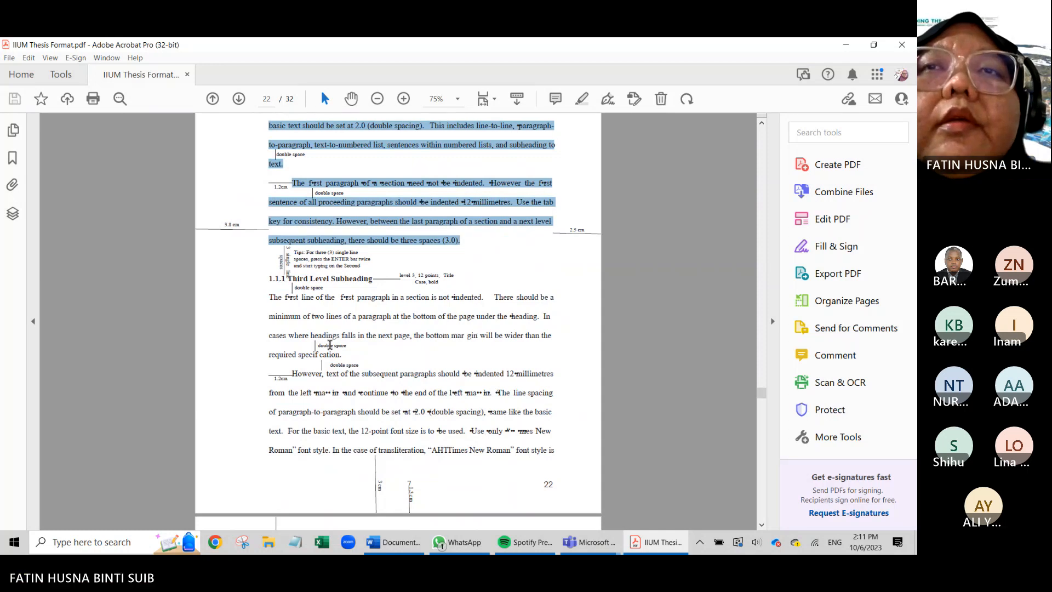
pyautogui.scroll(-3, 330, 344)
pyautogui.scroll(2, 327, 343)
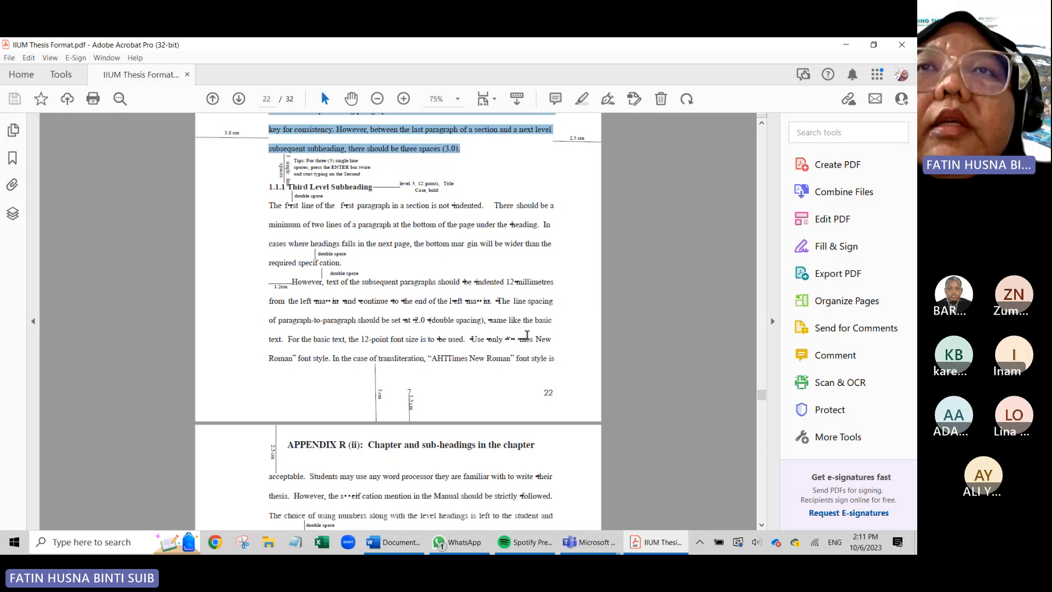
pyautogui.scroll(-2, 527, 334)
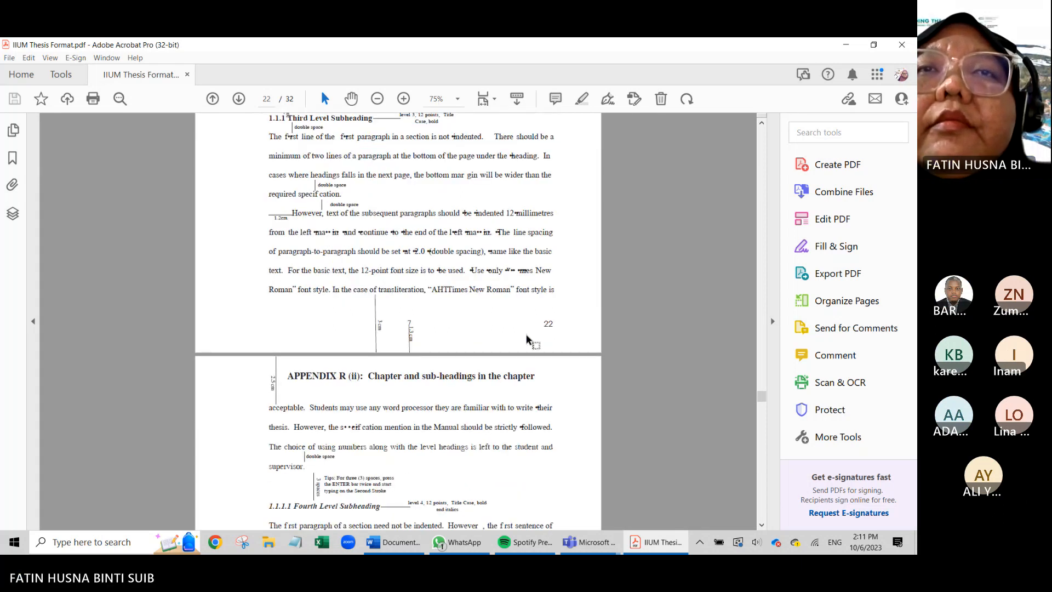
pyautogui.scroll(7, 525, 333)
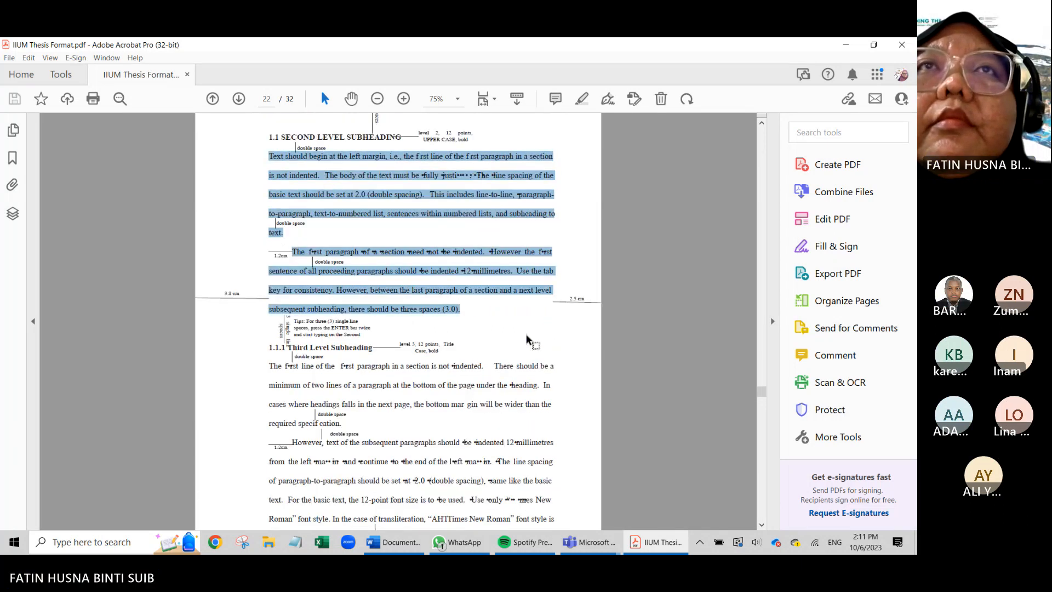
pyautogui.scroll(-10, 525, 333)
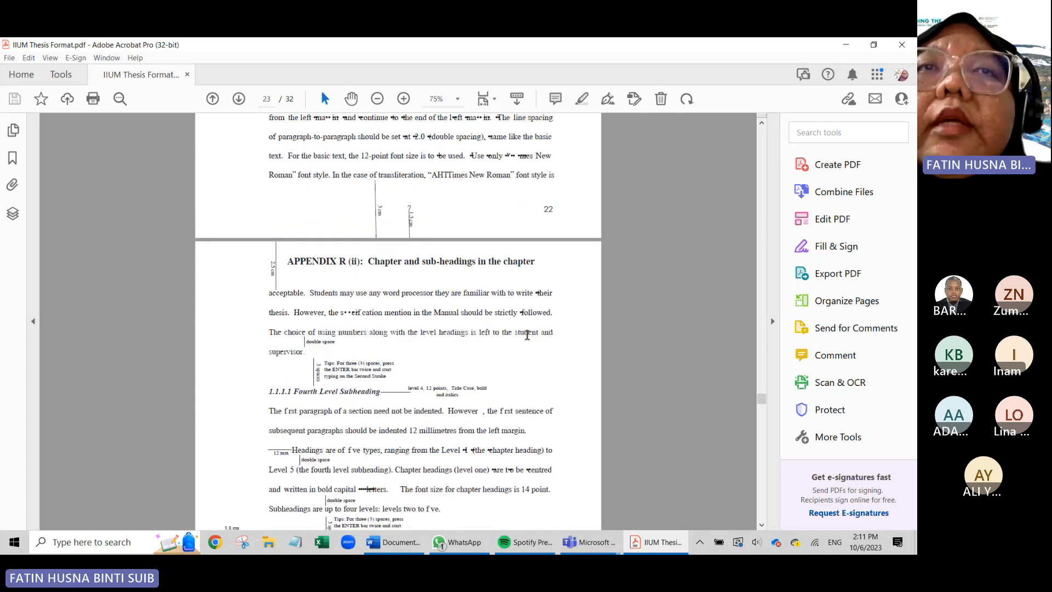
pyautogui.scroll(9, 527, 336)
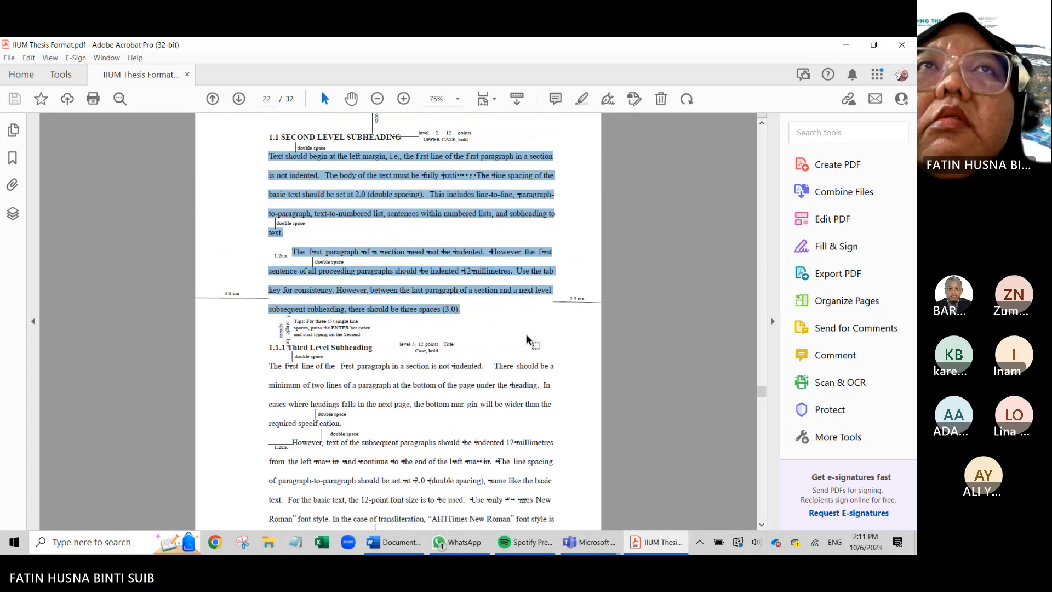
# - Switch to the blank Word document and open the Normal style for modification
pyautogui.click(412, 551)
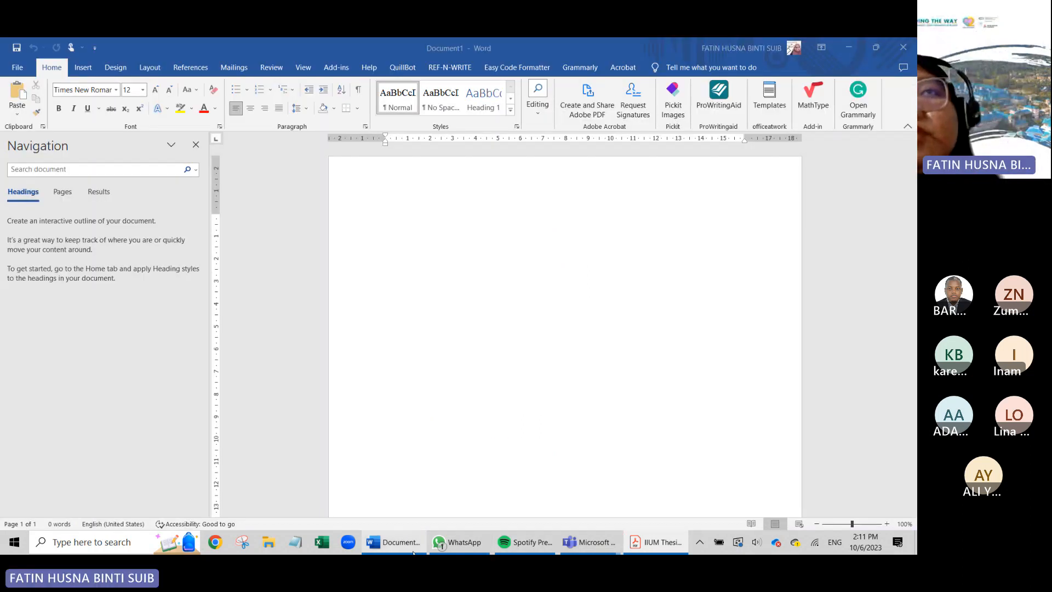
pyautogui.click(404, 103)
pyautogui.rightClick(403, 104)
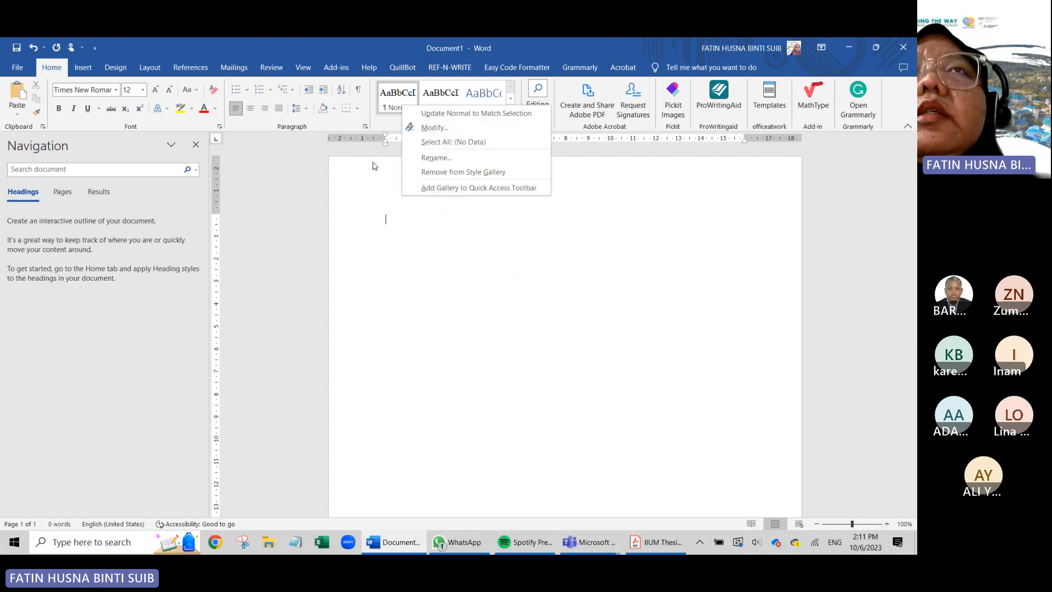
pyautogui.rightClick(391, 101)
pyautogui.rightClick(391, 101)
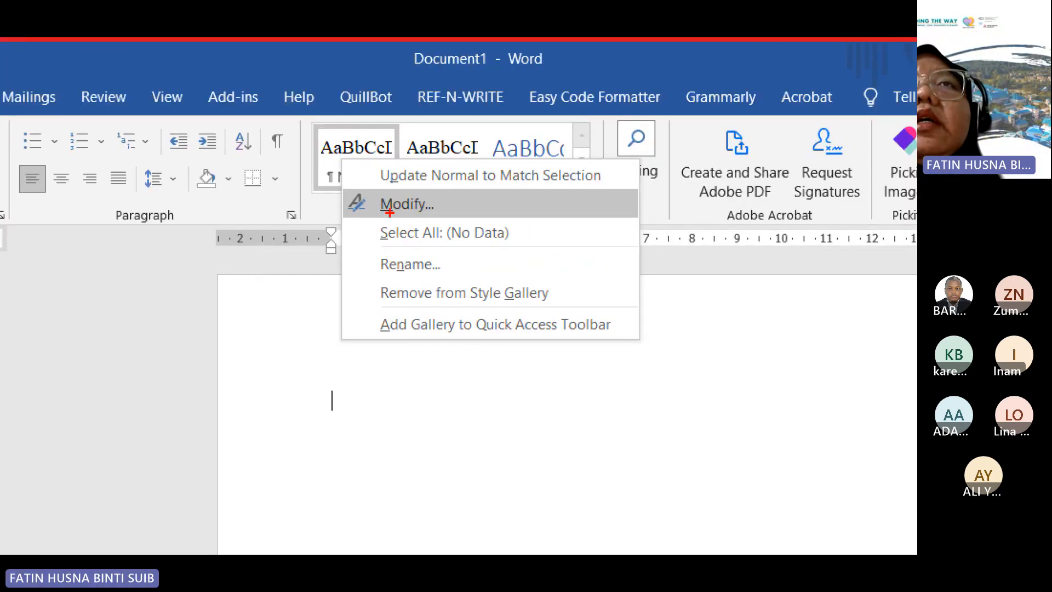
pyautogui.moveTo(436, 189)
pyautogui.mouseDown()
pyautogui.moveTo(416, 215)
pyautogui.moveTo(358, 188)
pyautogui.mouseUp()
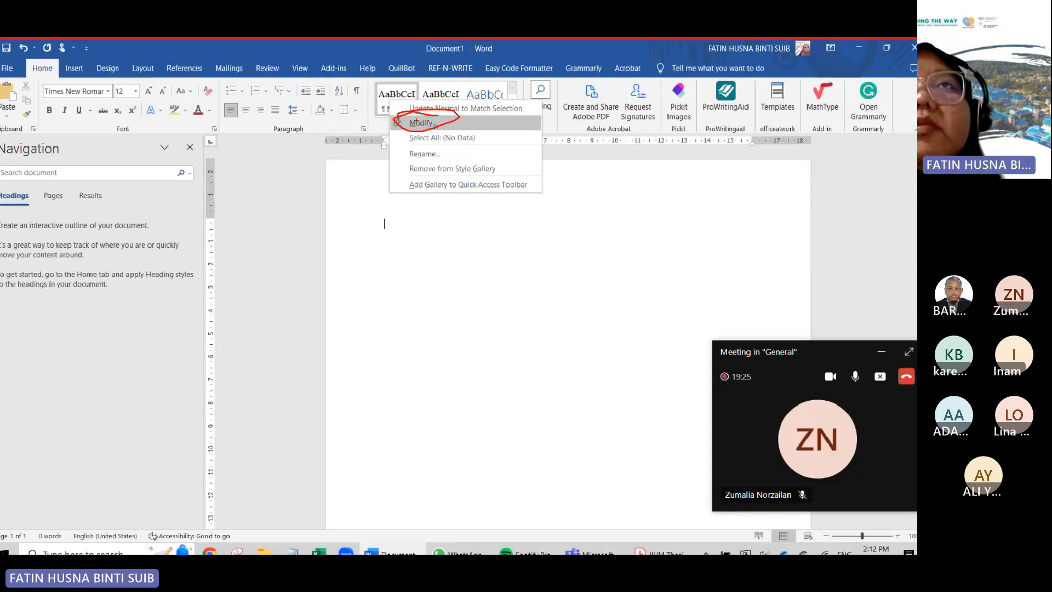
pyautogui.click(335, 143)
pyautogui.rightClick(412, 108)
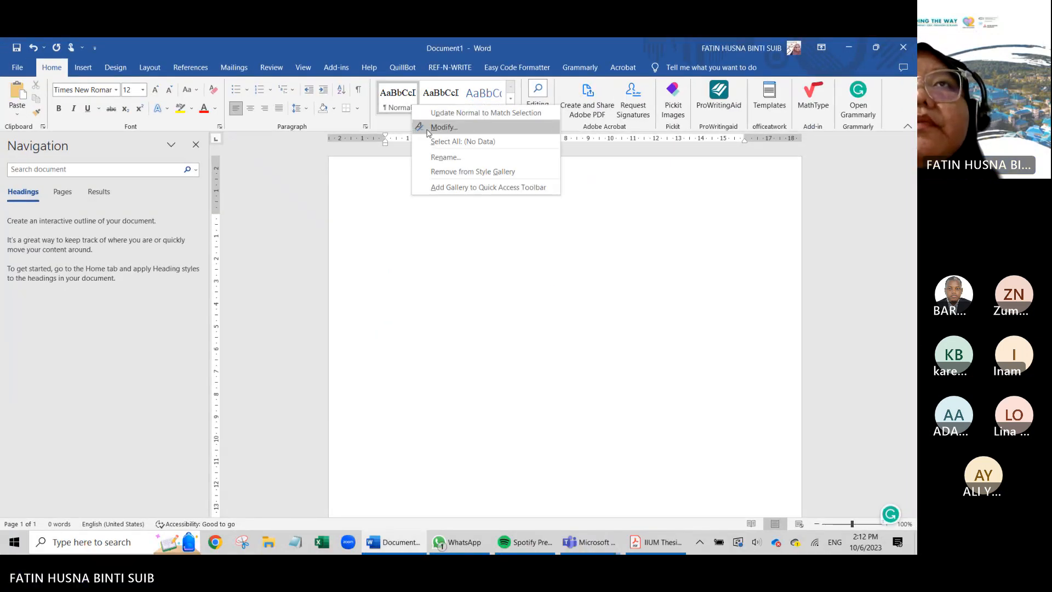
pyautogui.click(424, 131)
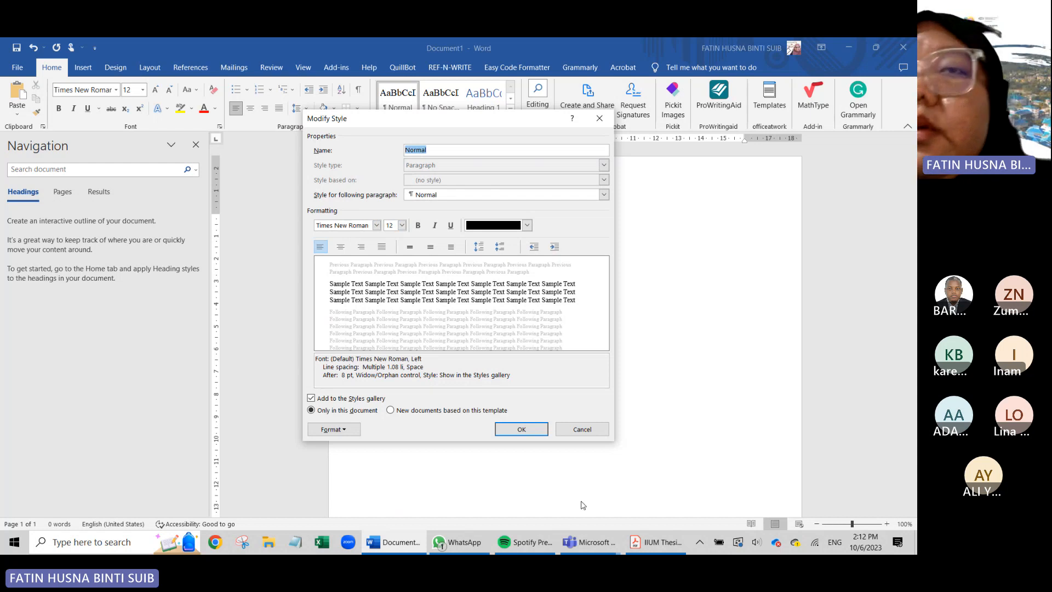
# - Switch to the thesis format PDF and recheck the body text's line spacing, indent and font rules across Appendix R (i) and R (ii)
pyautogui.click(656, 542)
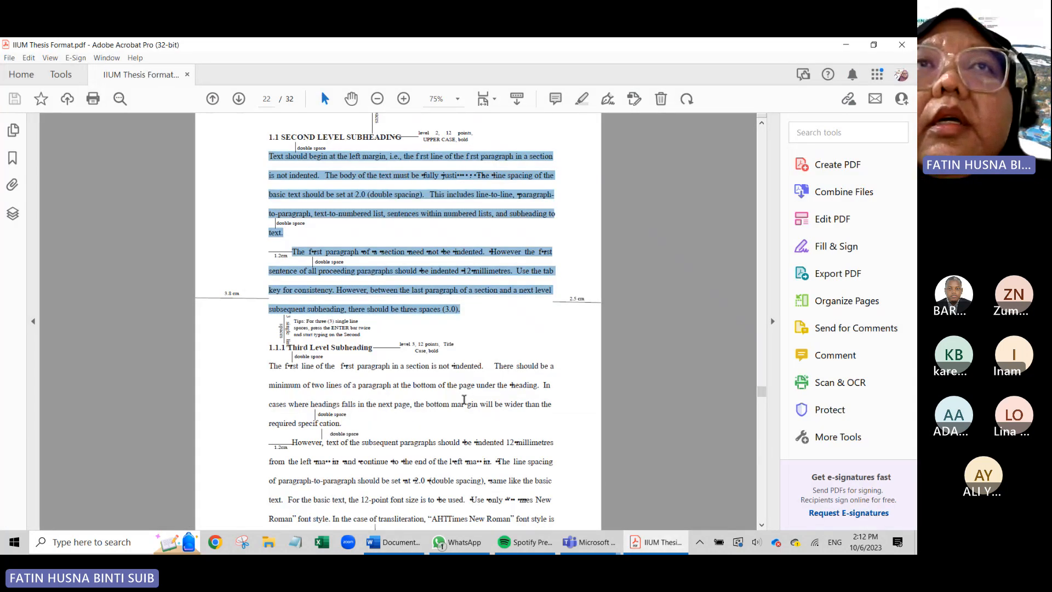
pyautogui.scroll(1, 464, 400)
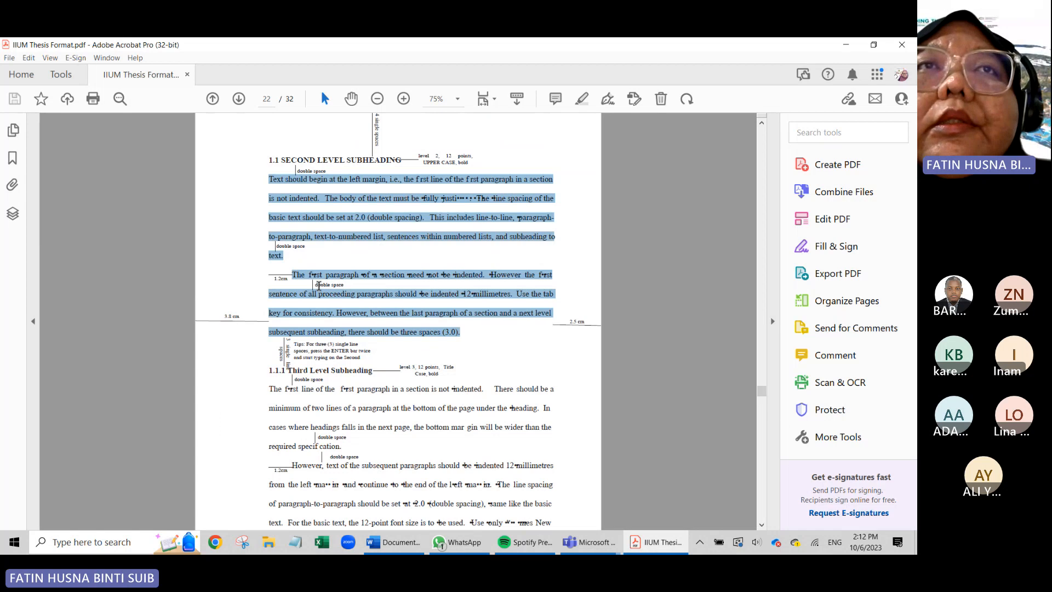
pyautogui.scroll(-3, 321, 295)
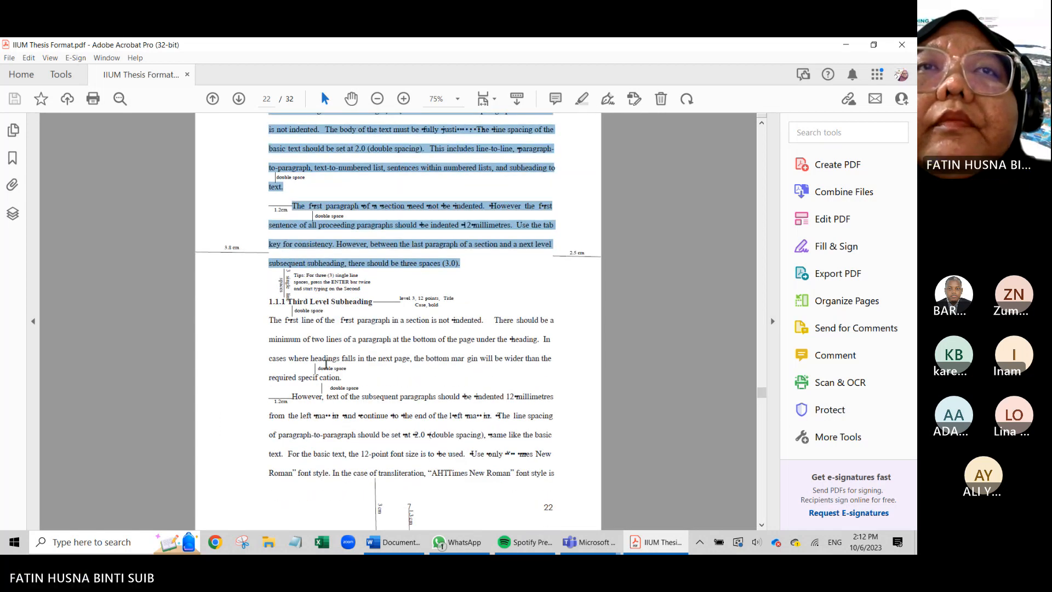
pyautogui.scroll(-4, 331, 377)
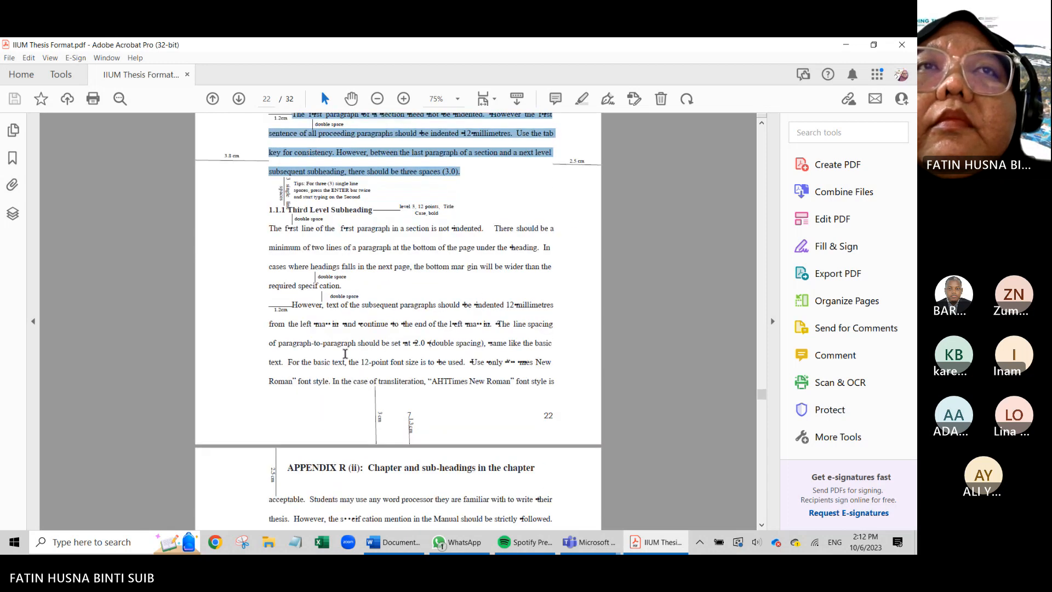
pyautogui.scroll(-9, 345, 353)
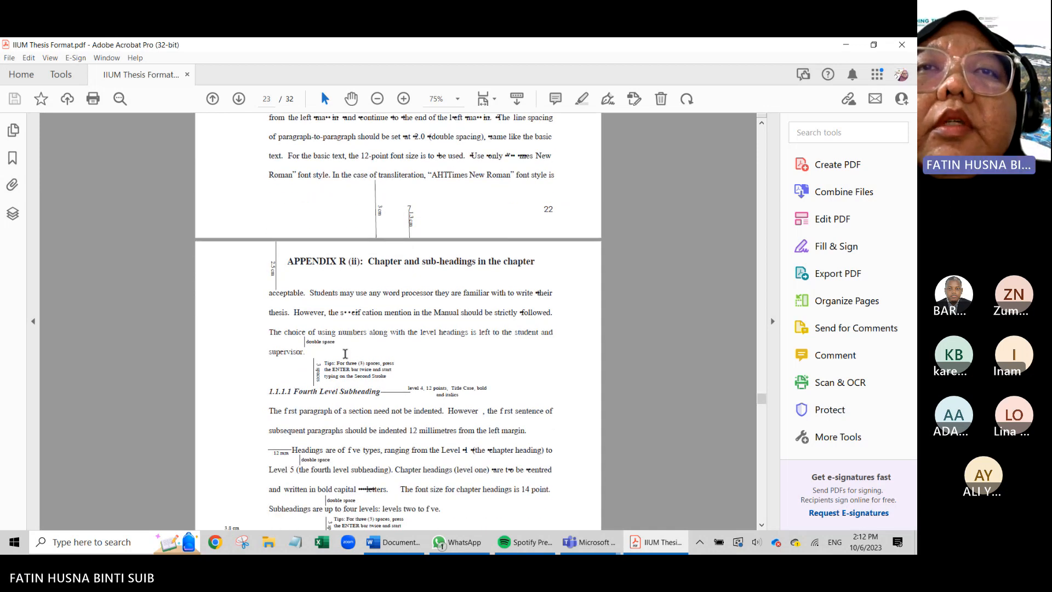
pyautogui.scroll(-4, 345, 353)
pyautogui.scroll(16, 345, 353)
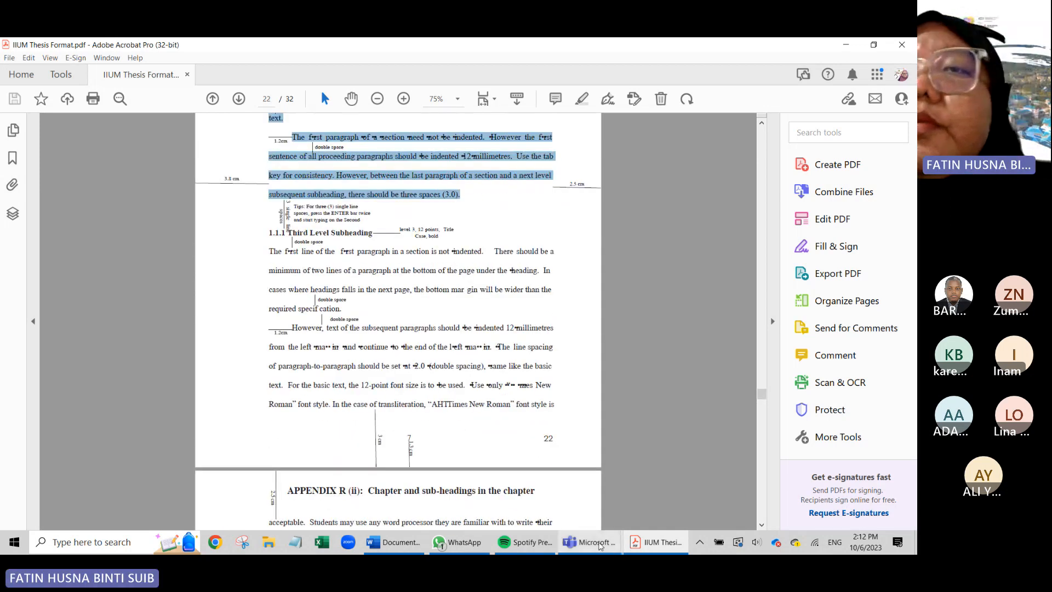
# - Return to the Word document and set the Normal style's line spacing to Double
pyautogui.click(655, 542)
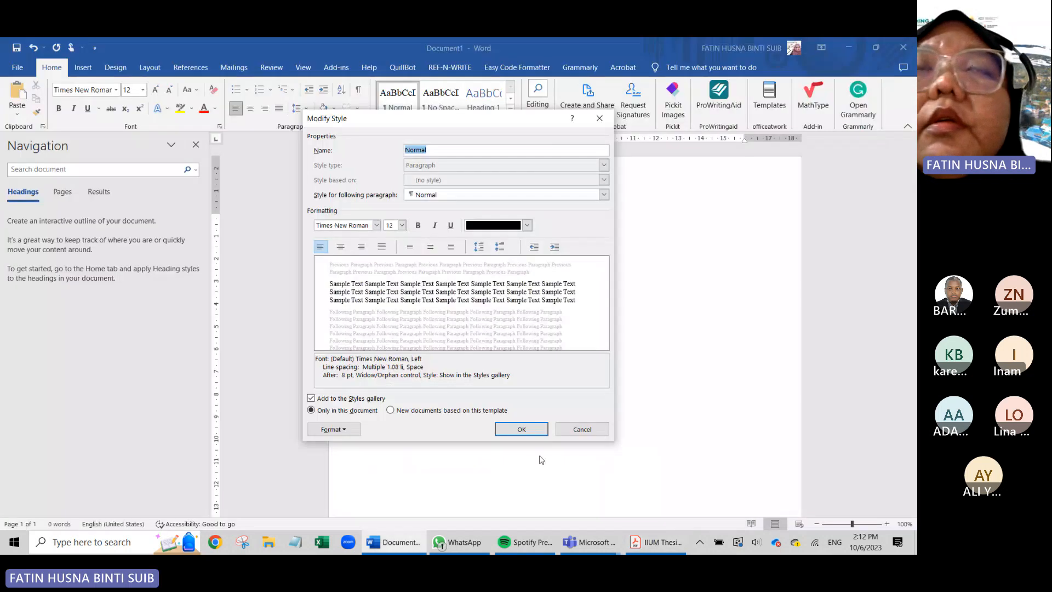
pyautogui.click(354, 430)
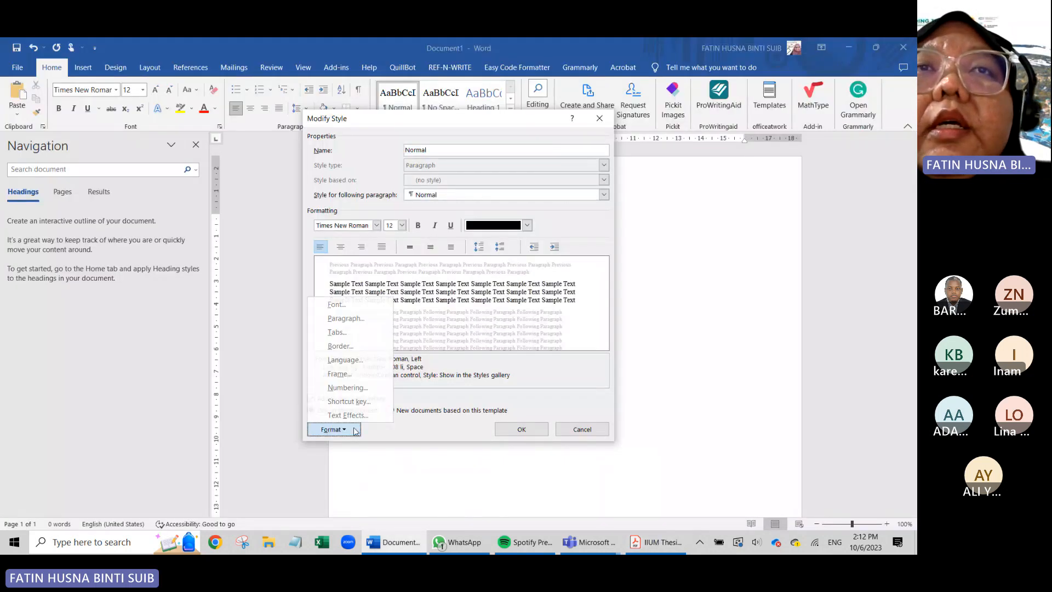
pyautogui.click(350, 318)
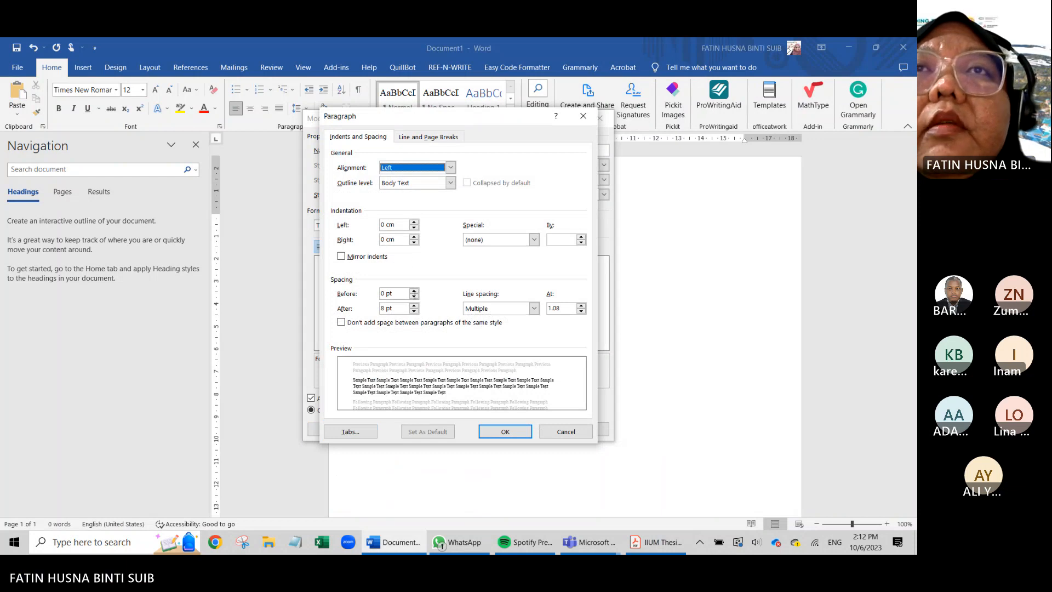
pyautogui.click(534, 309)
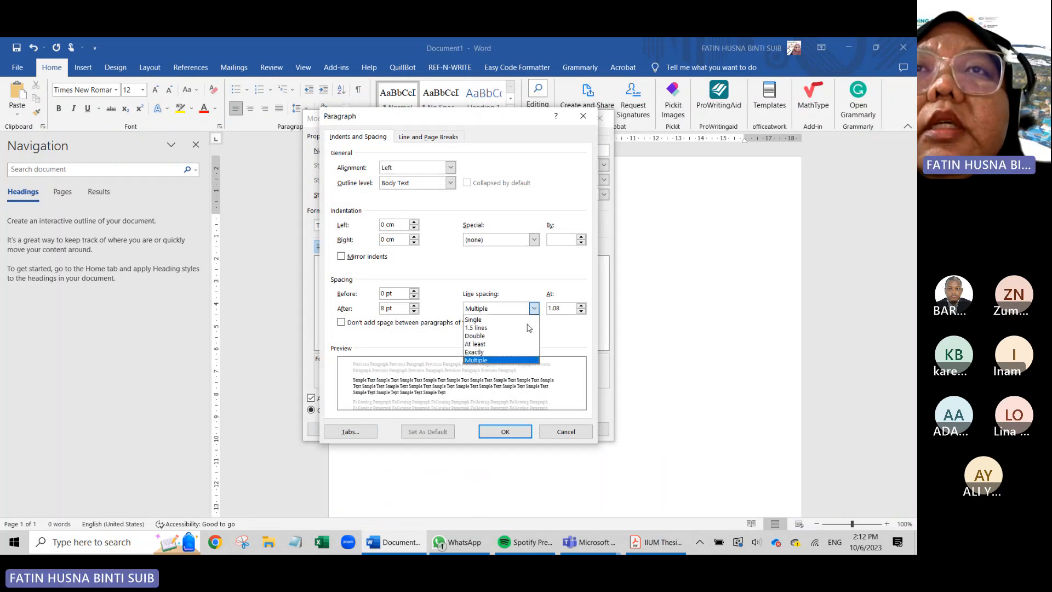
pyautogui.click(482, 336)
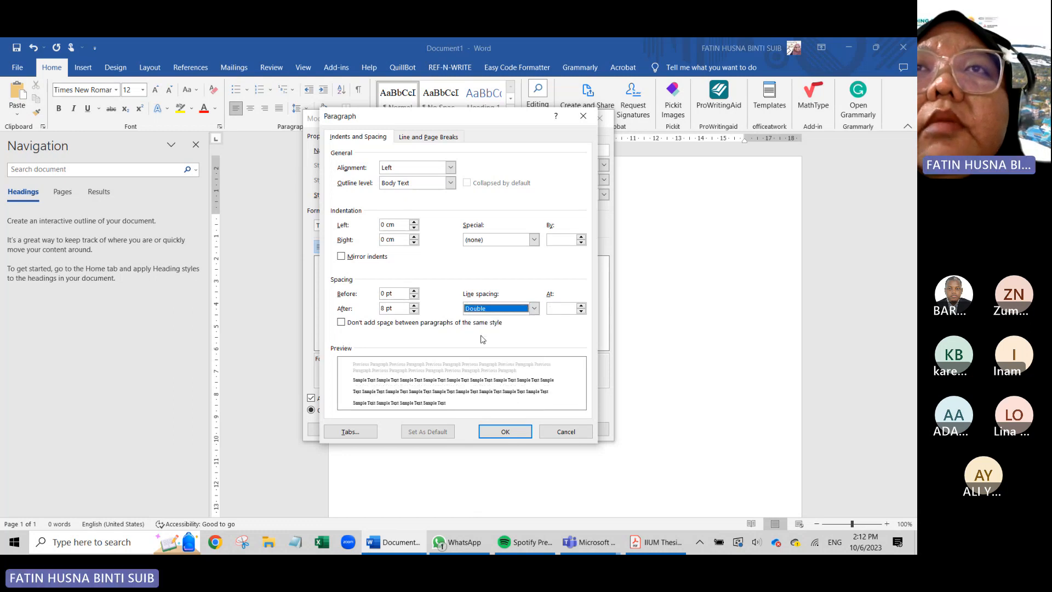
pyautogui.click(504, 431)
pyautogui.click(512, 430)
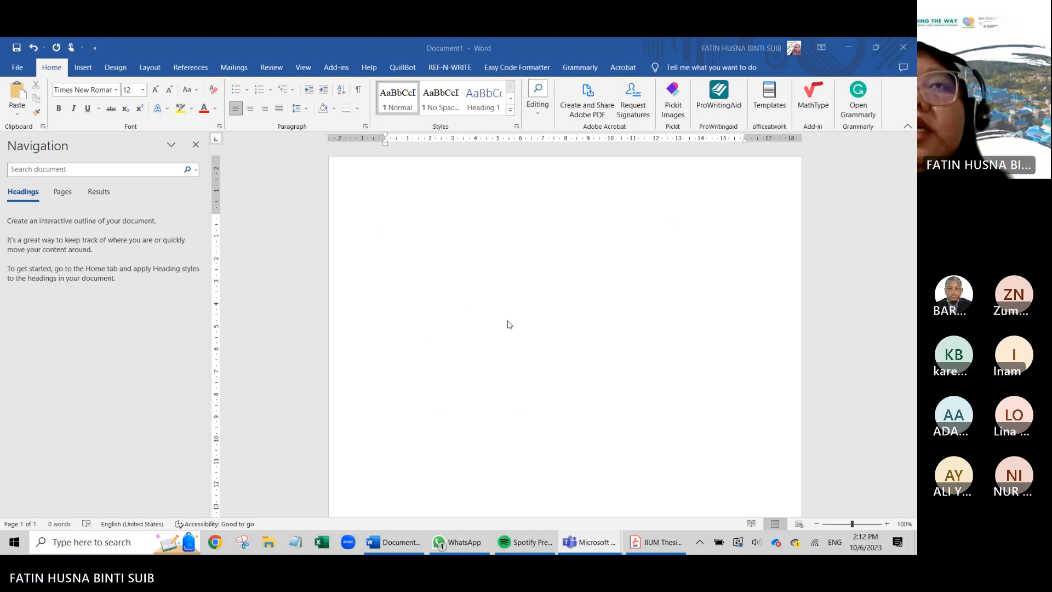
# - Enter the sample text "White tea sage" in the blank Word document
pyautogui.click(383, 543)
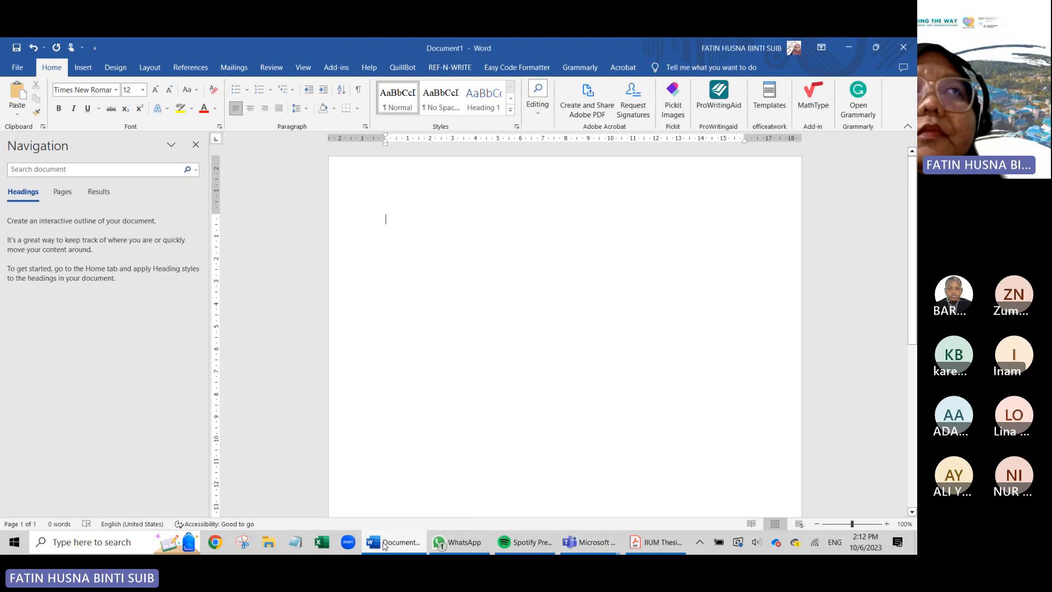
pyautogui.click(381, 543)
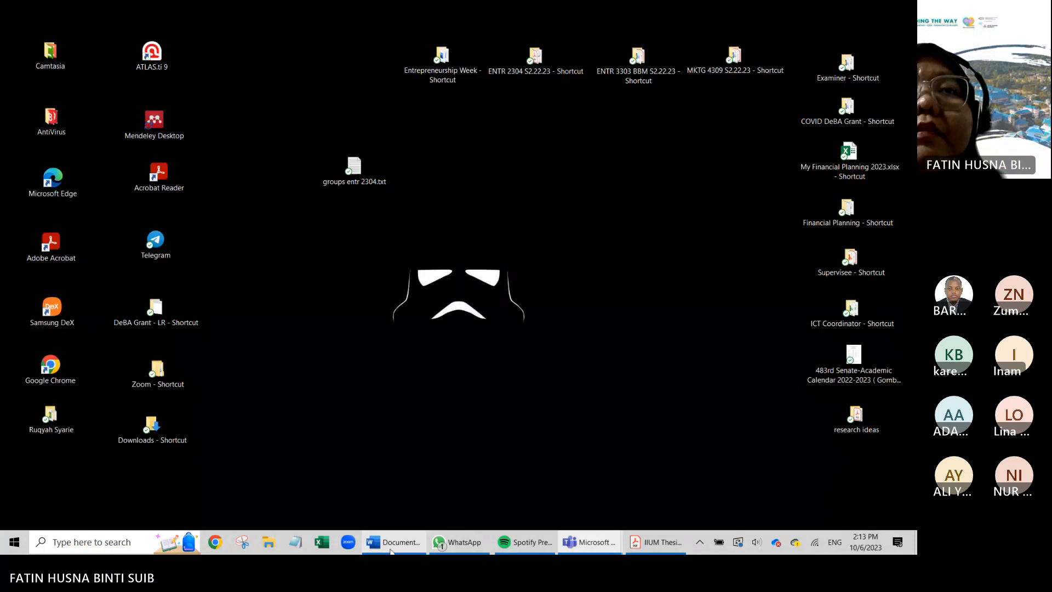
pyautogui.click(382, 544)
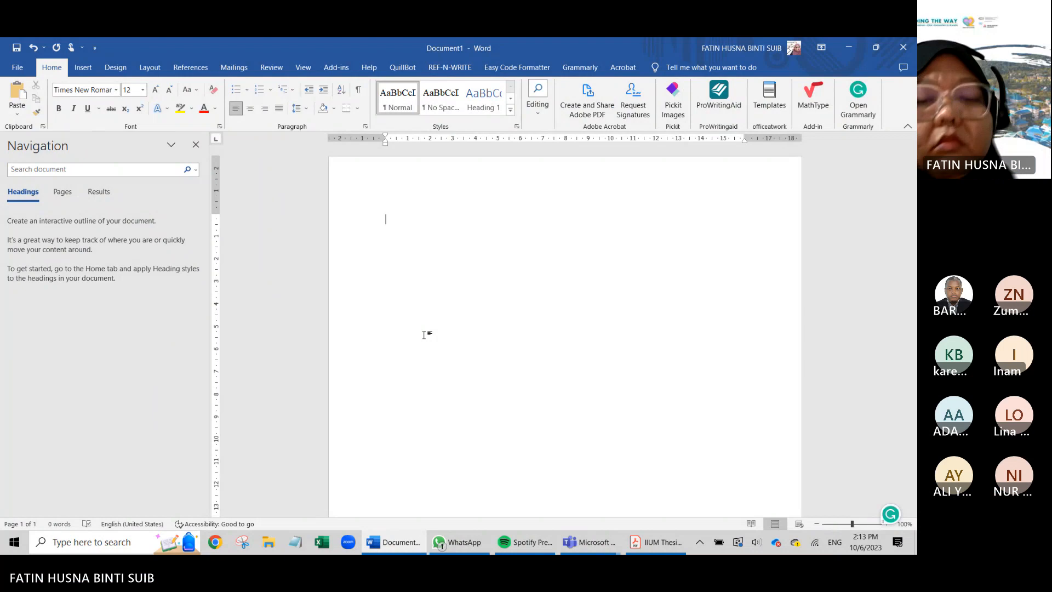
pyautogui.write('White ')
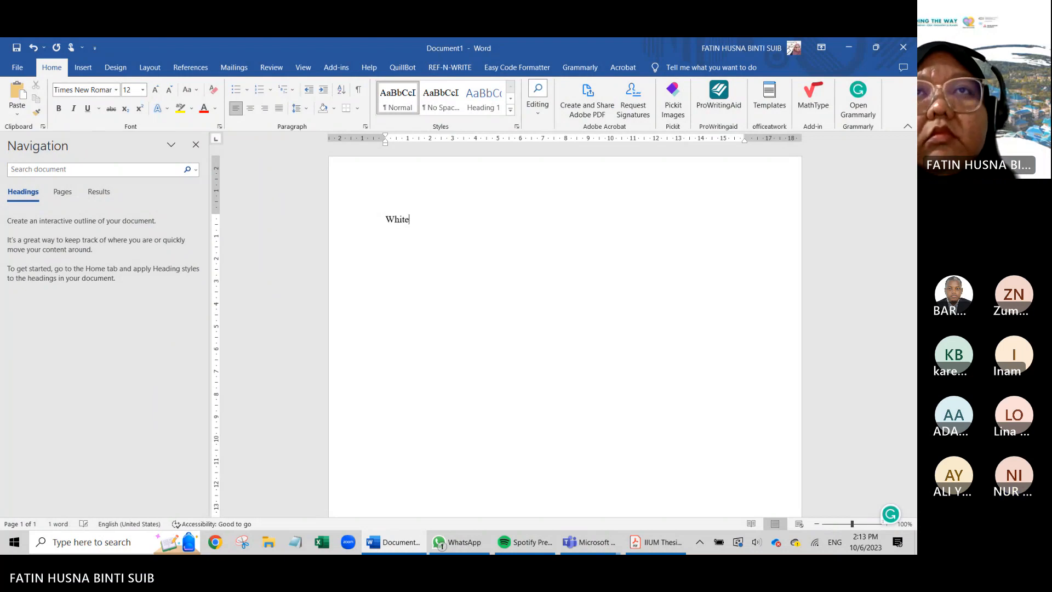
pyautogui.write('tea sgae')
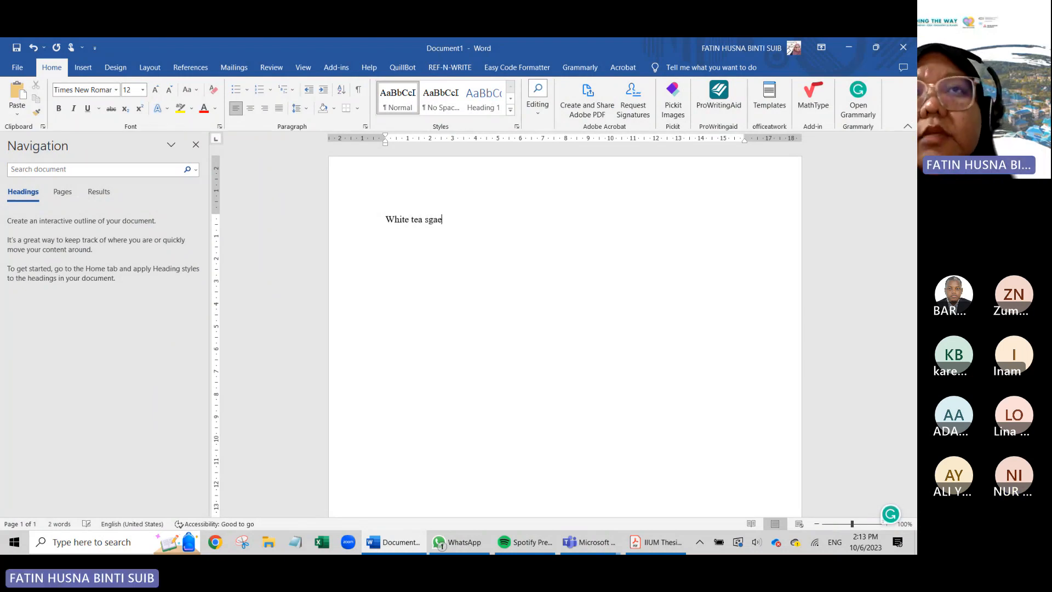
pyautogui.press('BackSpace')
pyautogui.press('BackSpace')
pyautogui.press('BackSpace')
pyautogui.press('BackSpace')
pyautogui.write('age')
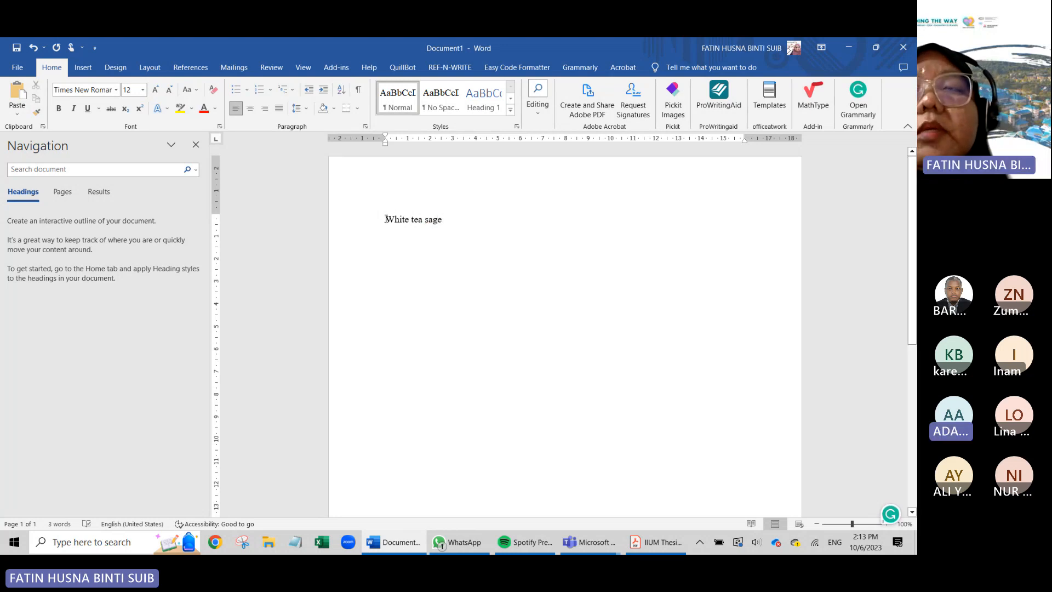
# - Select the sample line and change its font to Algerian
pyautogui.moveTo(386, 219); pyautogui.dragTo(444, 226)
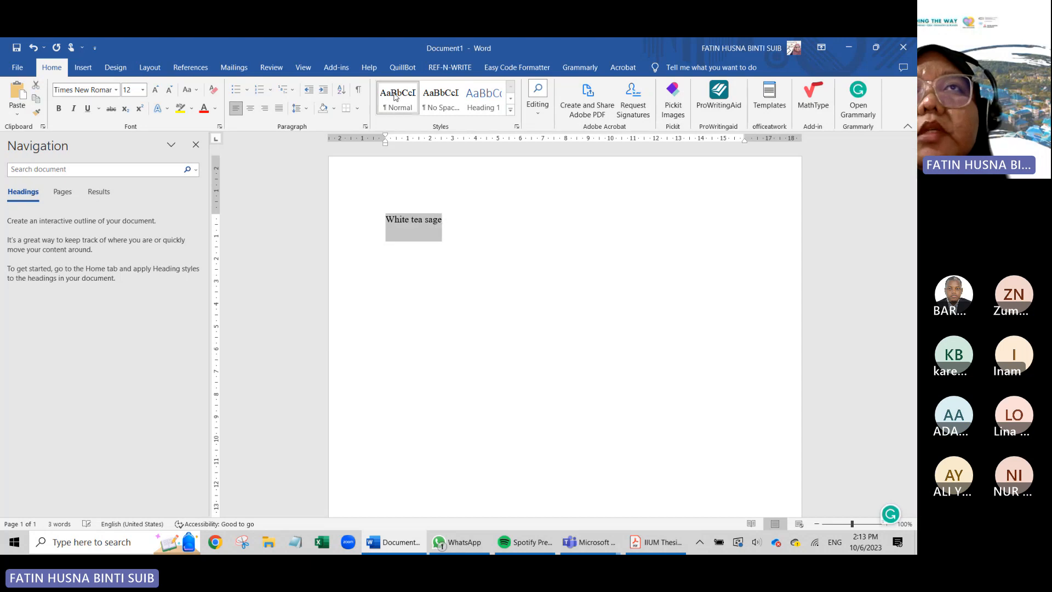
pyautogui.click(448, 222)
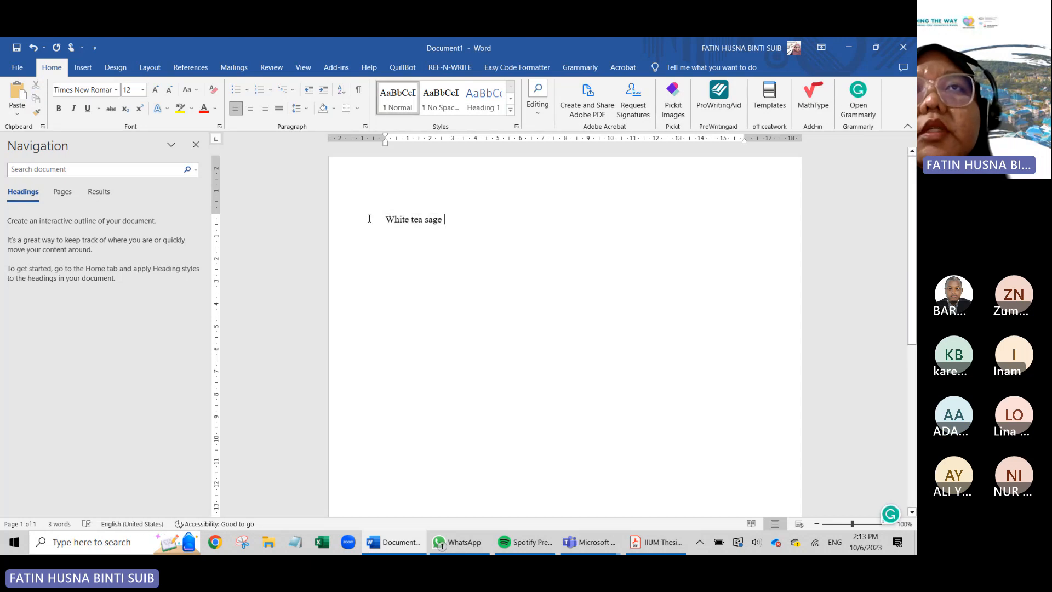
pyautogui.click(365, 216)
pyautogui.click(116, 90)
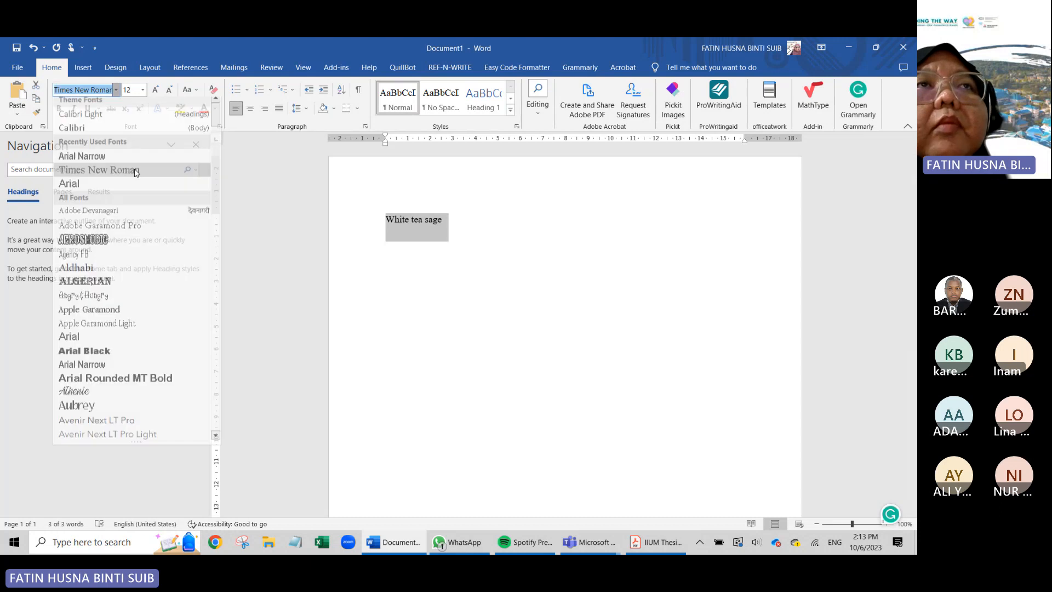
pyautogui.click(110, 281)
pyautogui.click(465, 280)
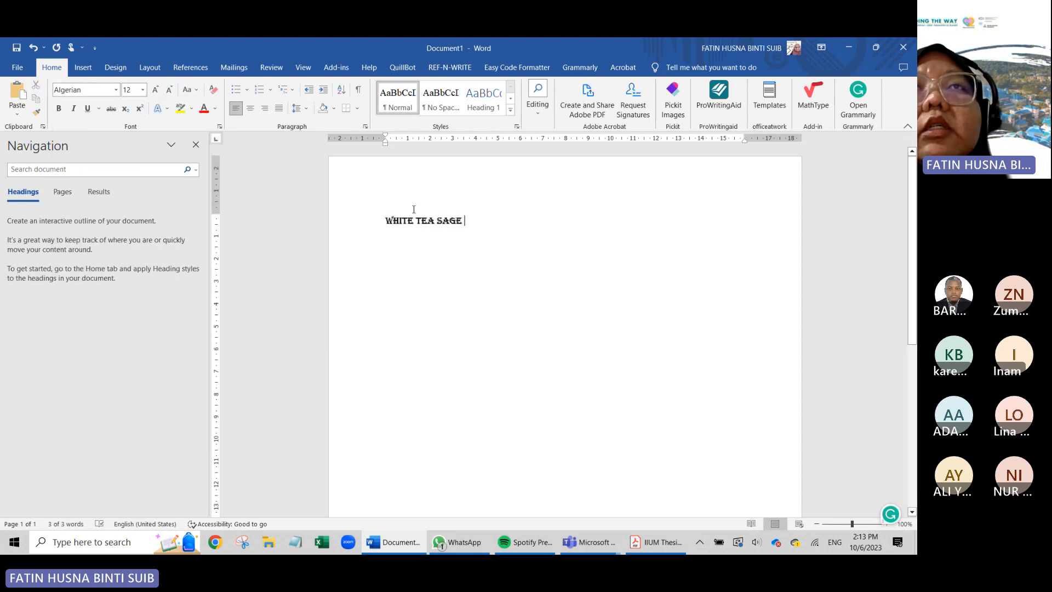
# - Select the Algerian sample line and reapply the Normal style to it
pyautogui.moveTo(459, 231); pyautogui.dragTo(376, 222)
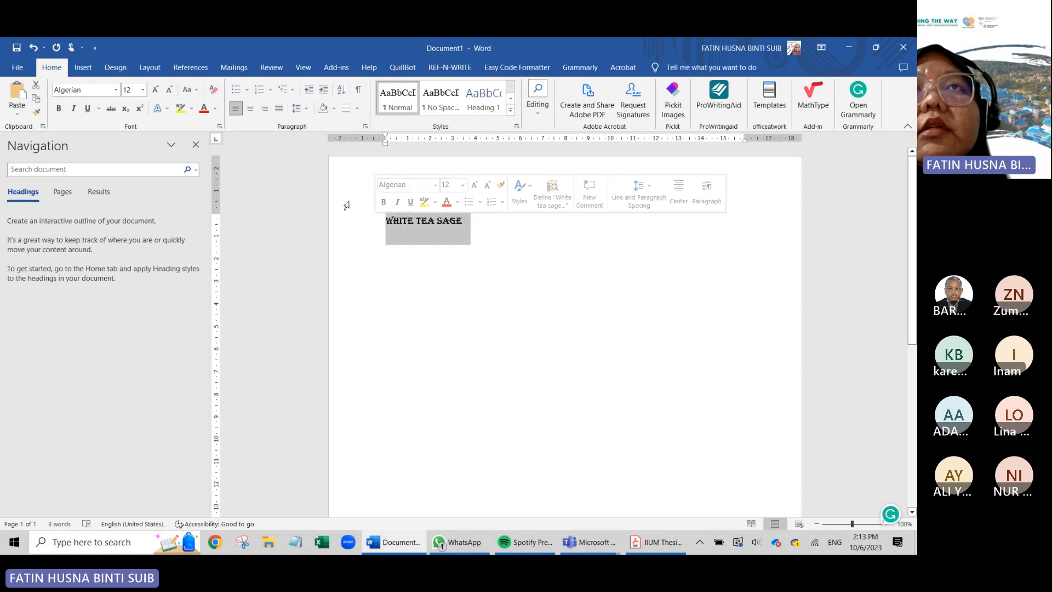
pyautogui.click(398, 98)
pyautogui.click(539, 282)
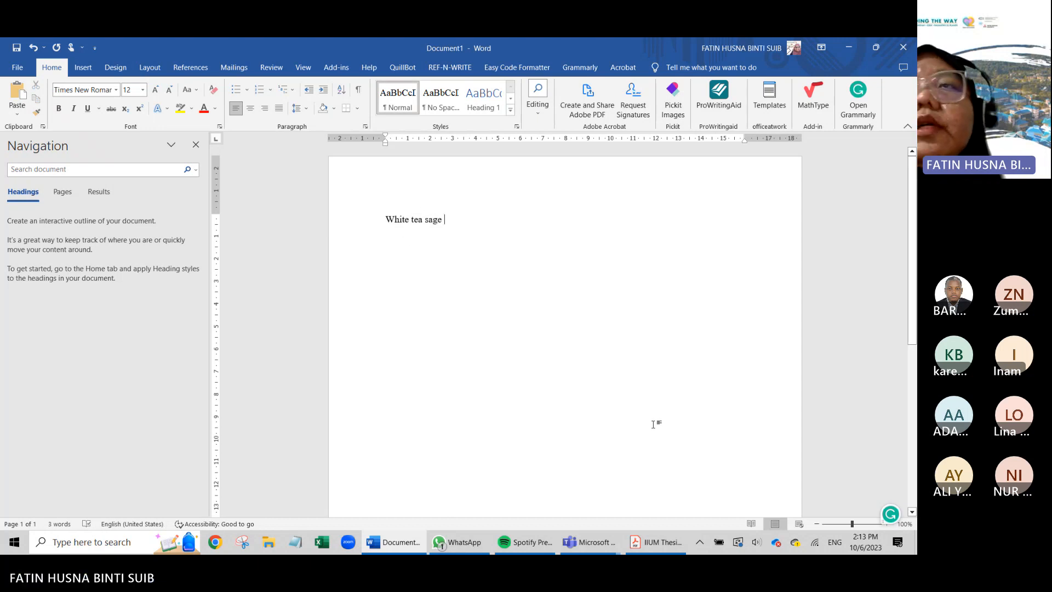
# - Select the sample line and delete it to leave the document blank
pyautogui.click(845, 488)
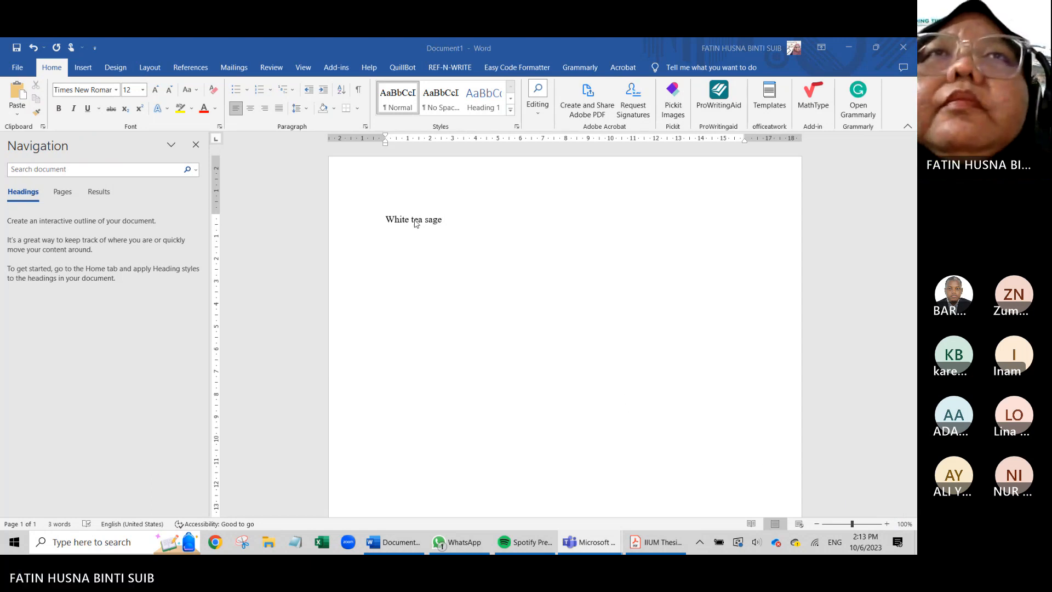
pyautogui.click(443, 226)
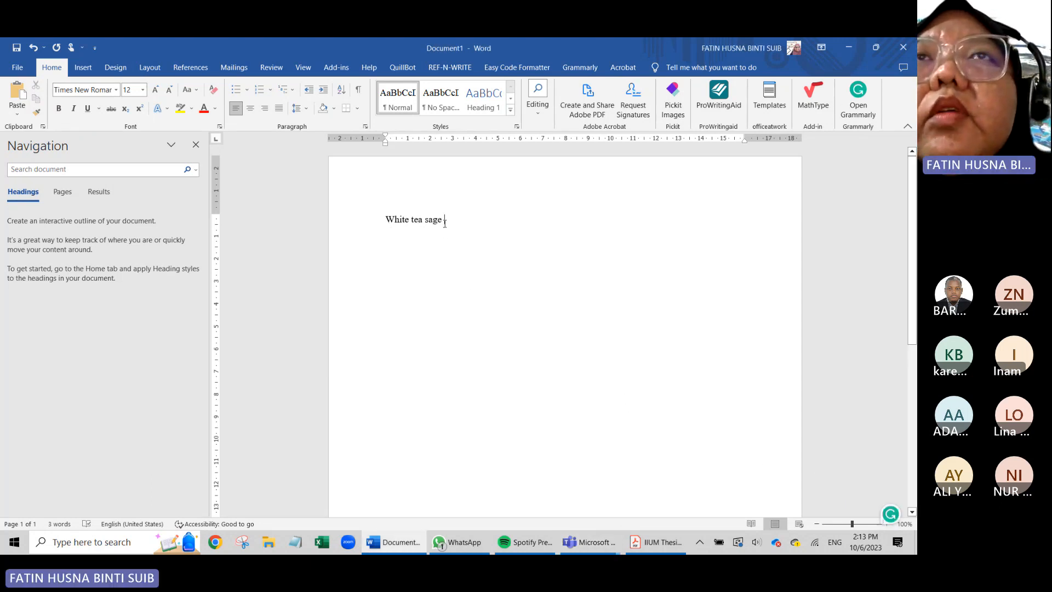
pyautogui.click(357, 219)
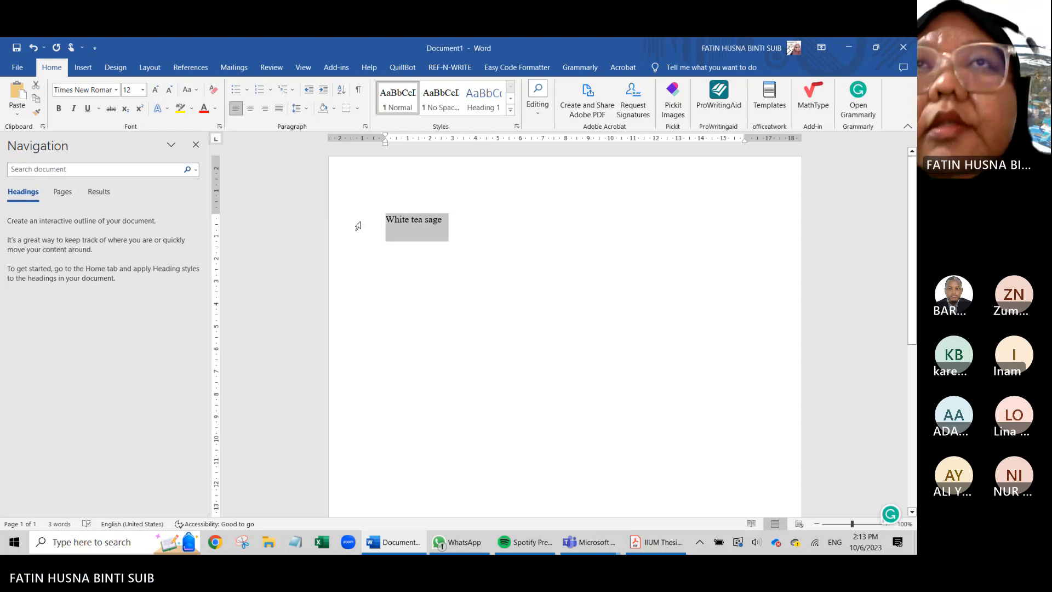
pyautogui.press('BackSpace')
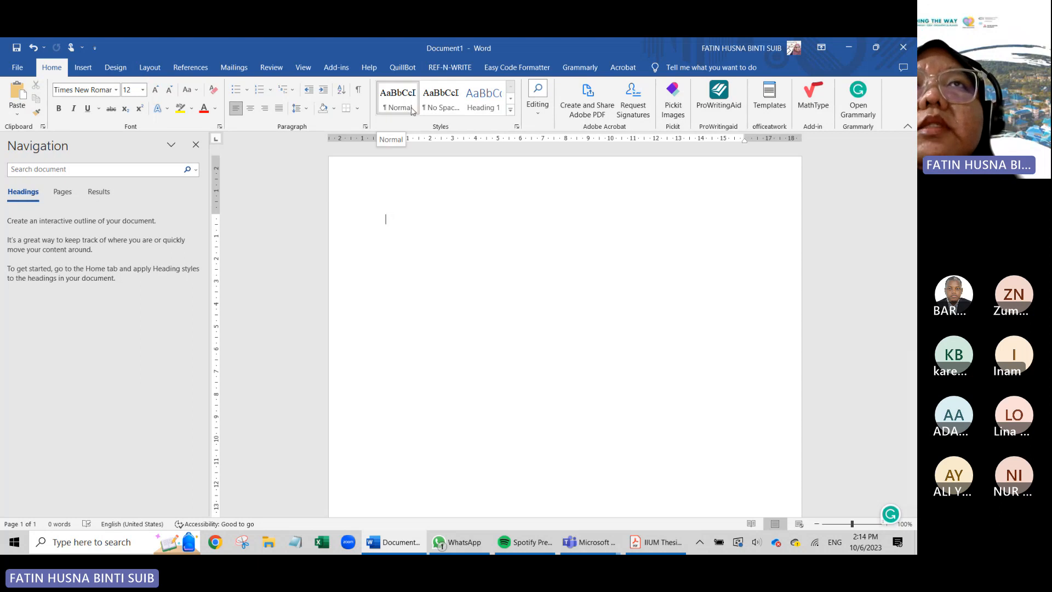
# - Open a blank Notepad window over the document and bring up the heading levels in Appendix R (i) of the thesis format PDF
pyautogui.click(296, 542)
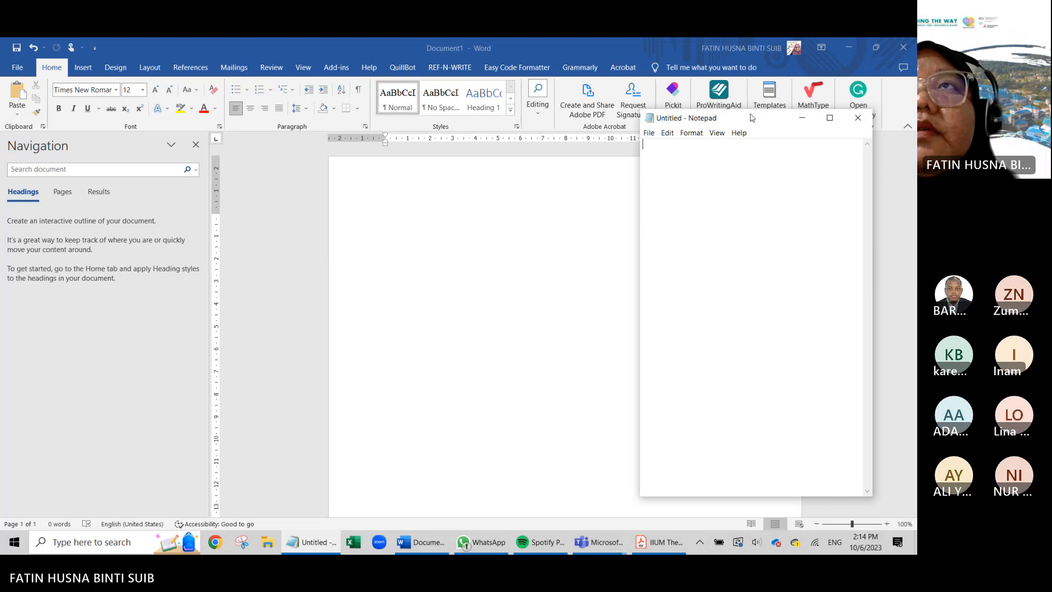
pyautogui.moveTo(752, 118); pyautogui.dragTo(472, 152)
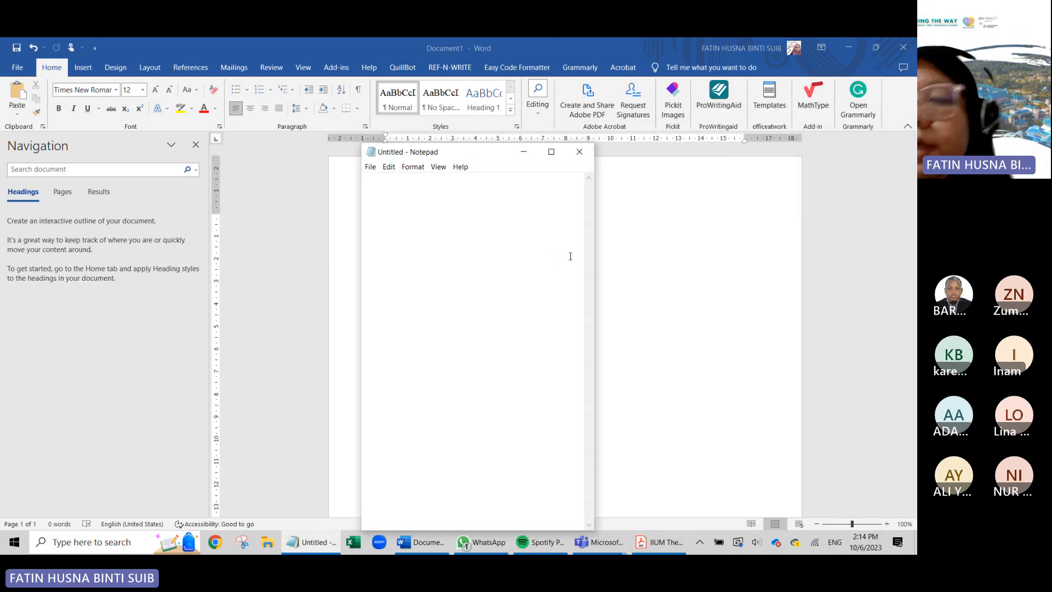
pyautogui.click(678, 547)
pyautogui.scroll(-6, 432, 452)
pyautogui.scroll(2, 414, 446)
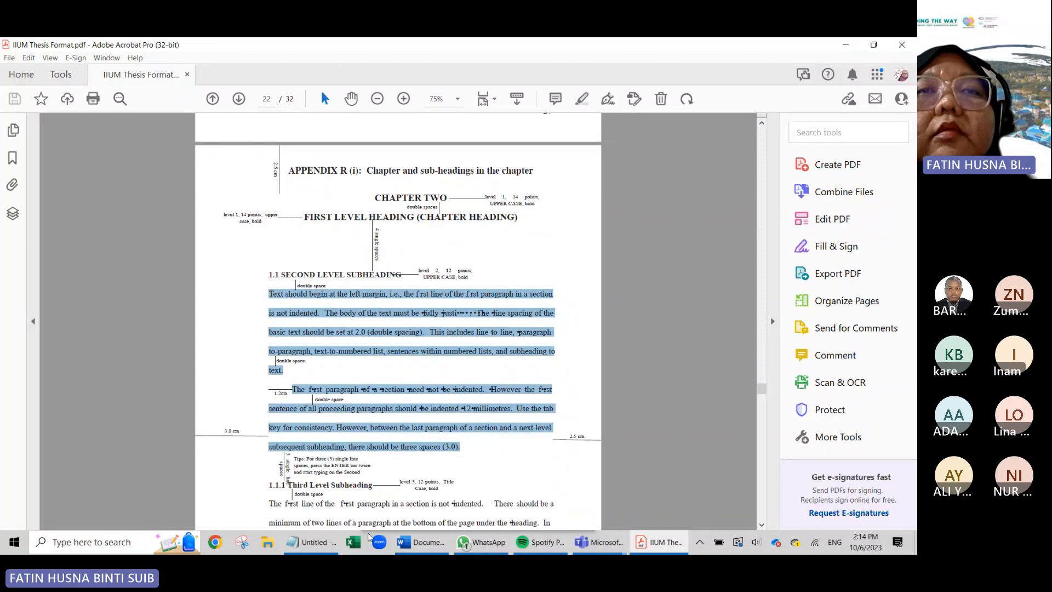
# - Show the empty Notepad window over Appendix R (i), hide it again and return to the blank Word document
pyautogui.click(311, 545)
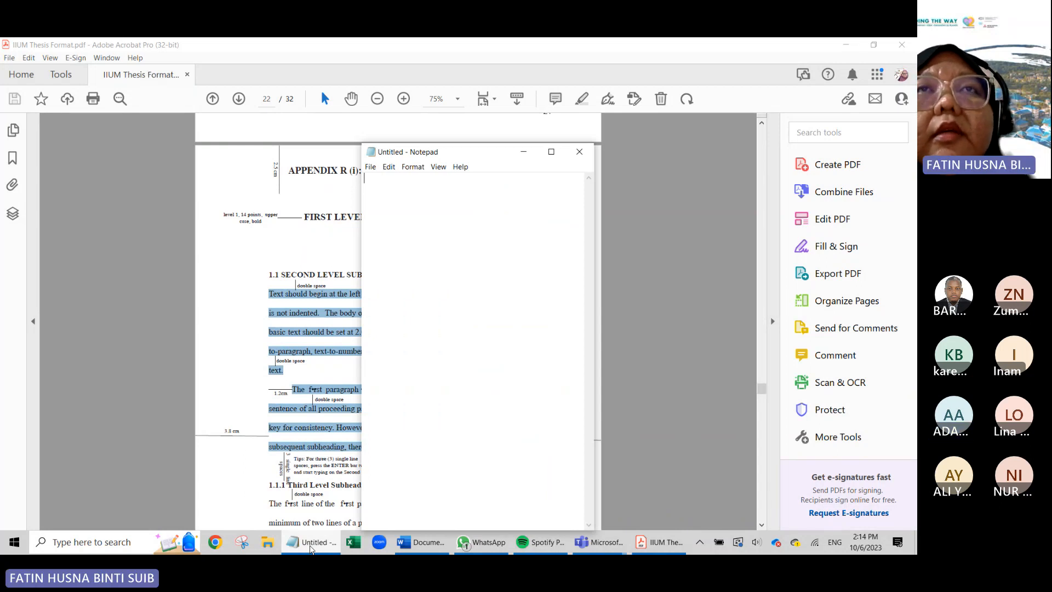
pyautogui.click(310, 549)
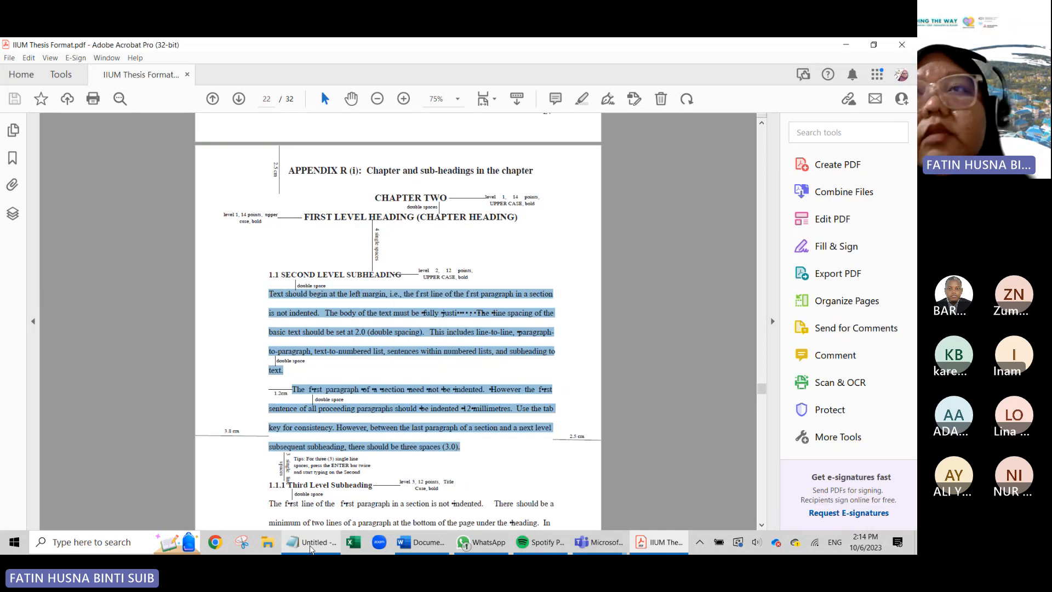
pyautogui.click(310, 549)
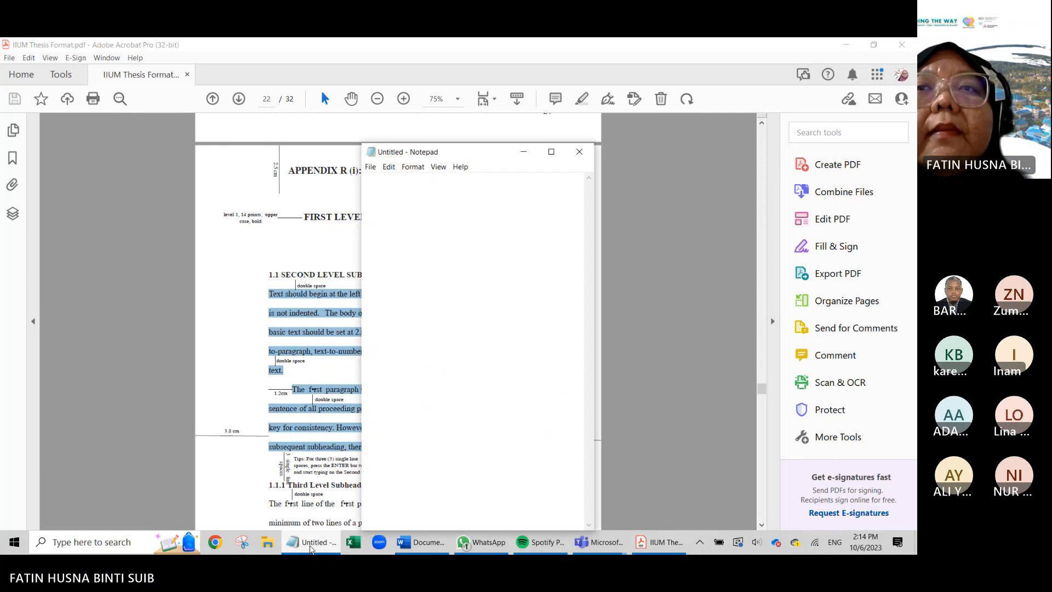
pyautogui.click(310, 549)
pyautogui.click(422, 543)
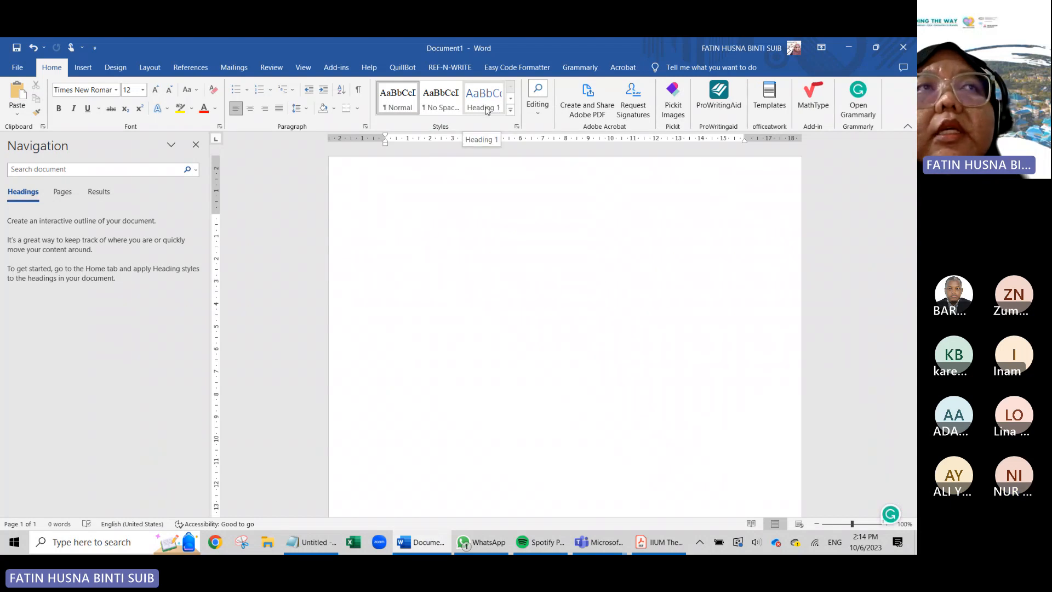
# - Look over the full style gallery, then open the Normal style for modification and compare it with Appendix R (i) in the thesis format PDF
pyautogui.click(510, 110)
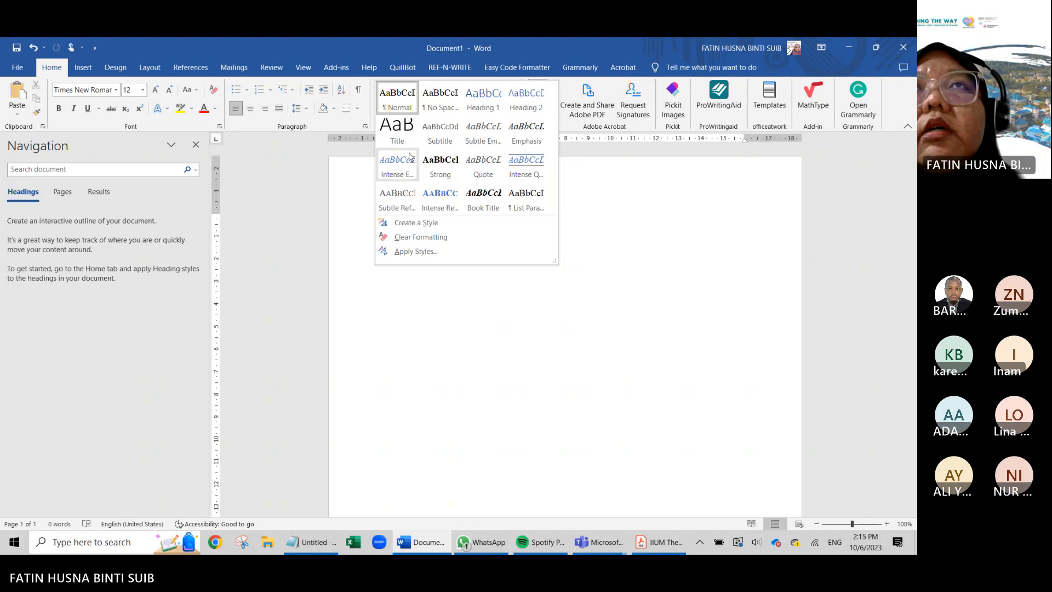
pyautogui.click(624, 272)
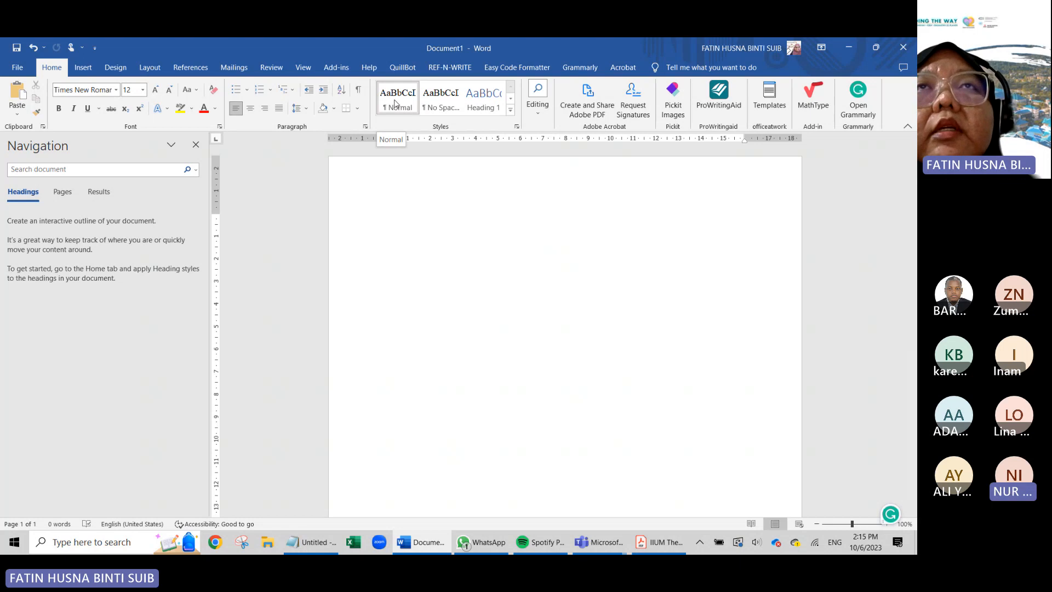
pyautogui.rightClick(394, 100)
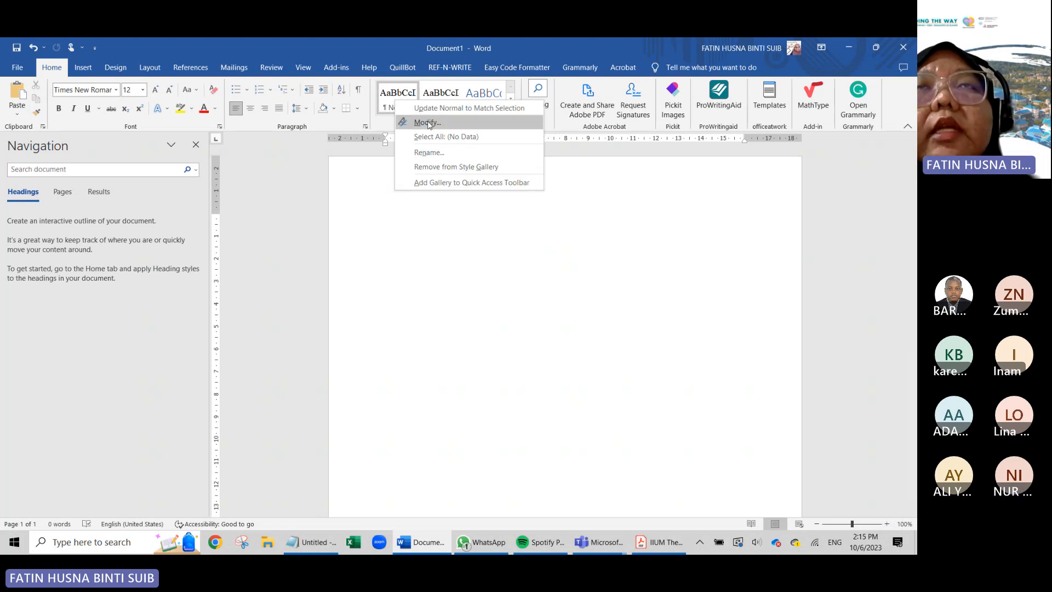
pyautogui.click(428, 123)
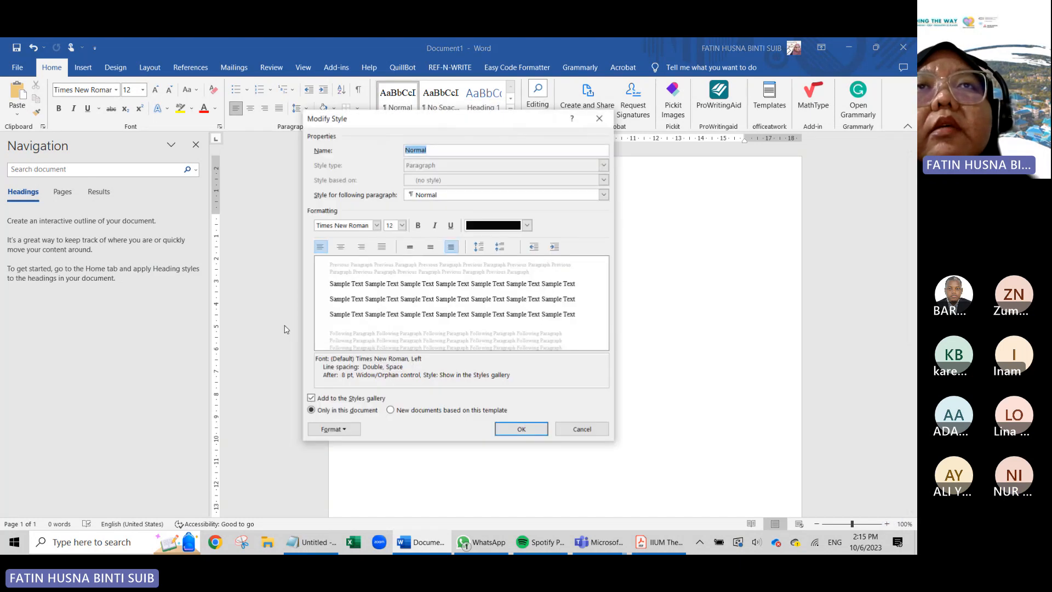
pyautogui.click(655, 549)
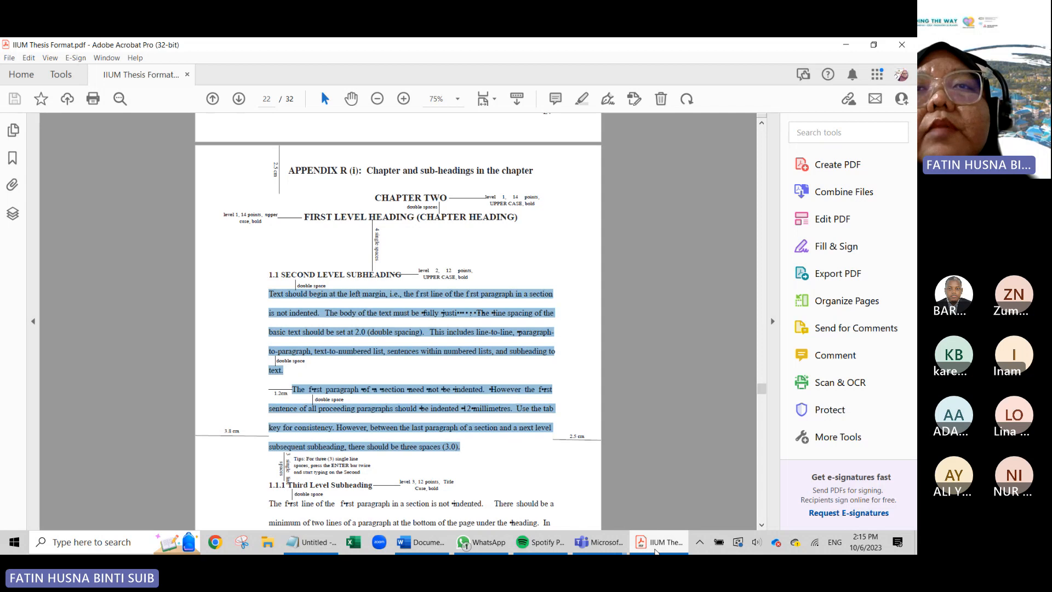
pyautogui.click(656, 550)
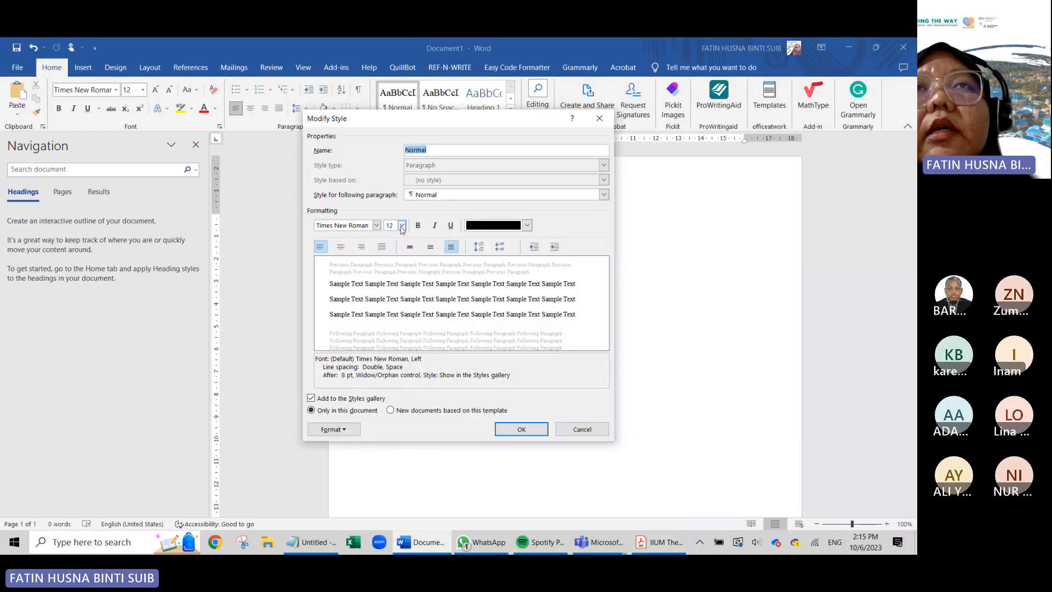
# - Check the Normal style's paragraph indents and spacing against the PDF's body text rules, then accept the style settings
pyautogui.click(344, 431)
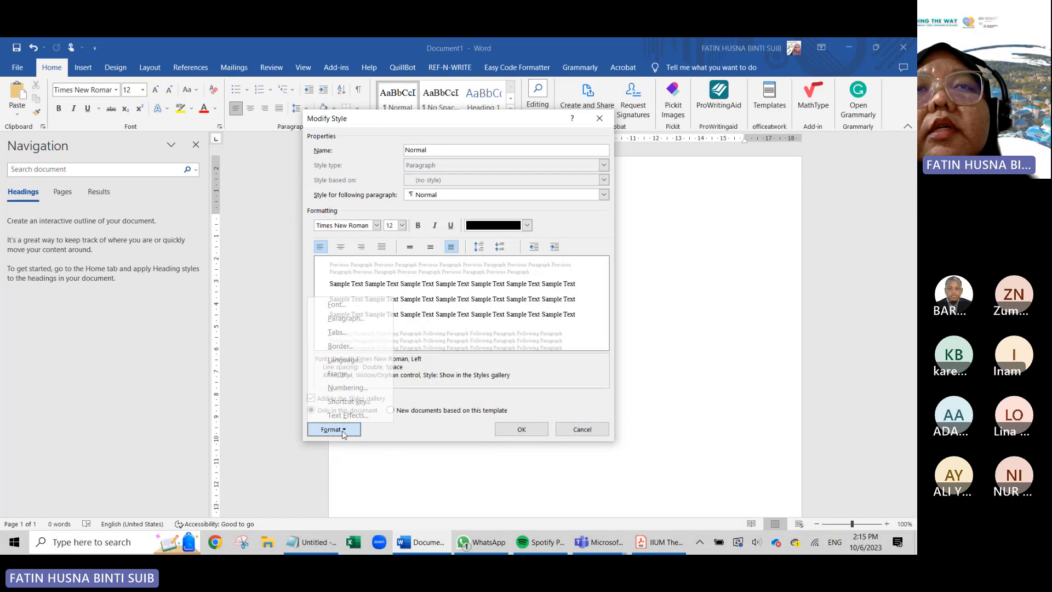
pyautogui.click(341, 319)
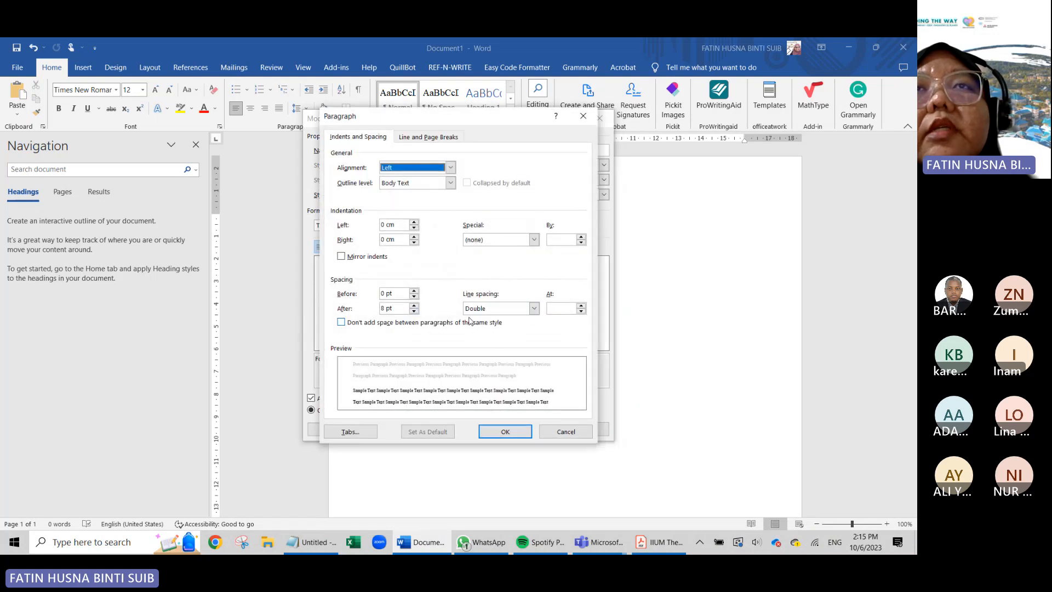
pyautogui.click(676, 549)
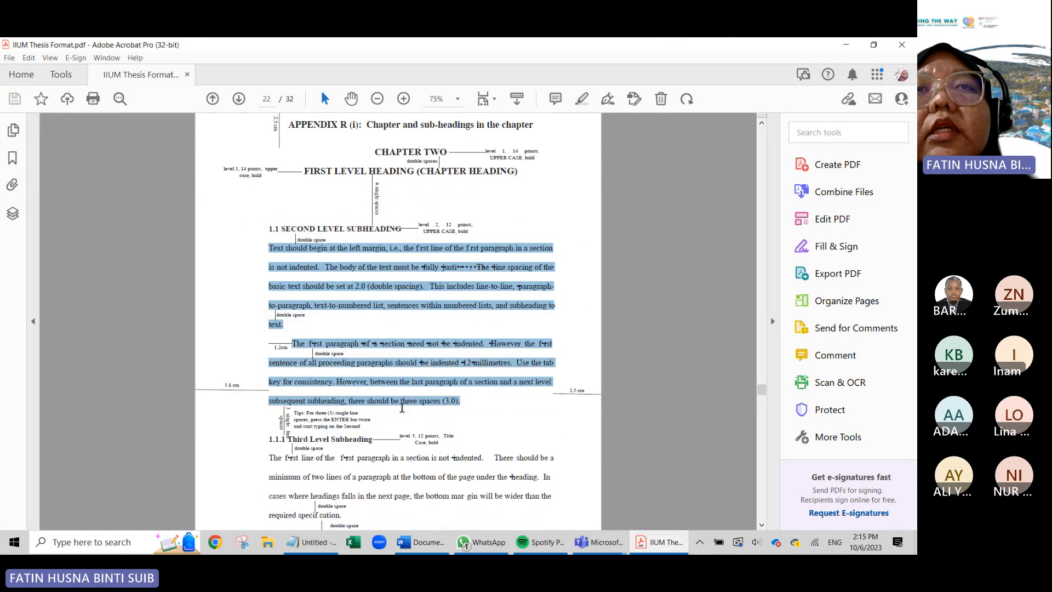
pyautogui.scroll(-3, 278, 372)
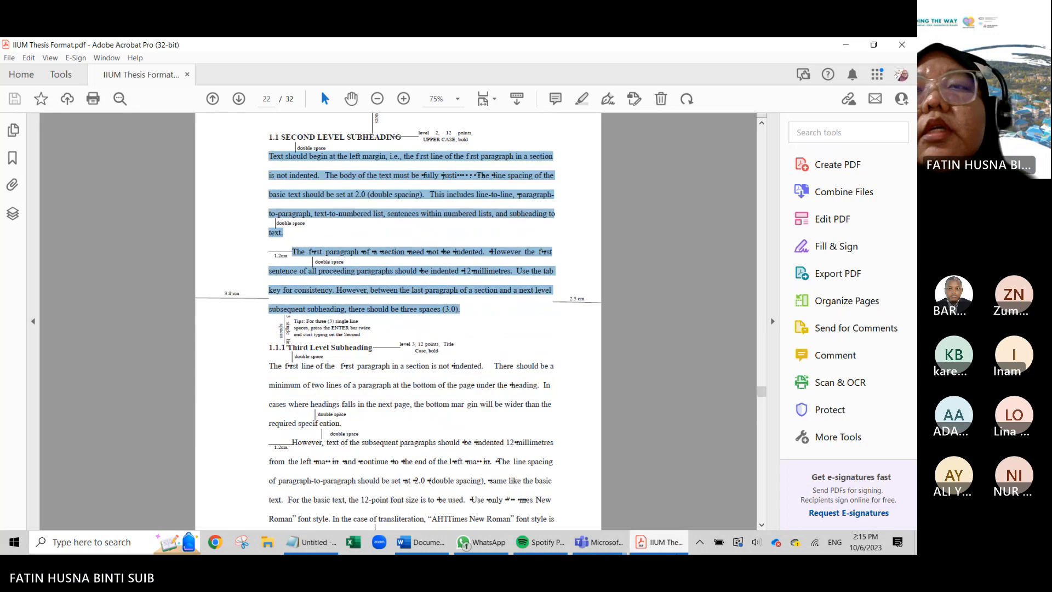
pyautogui.hotkey('alt', 'Tab')
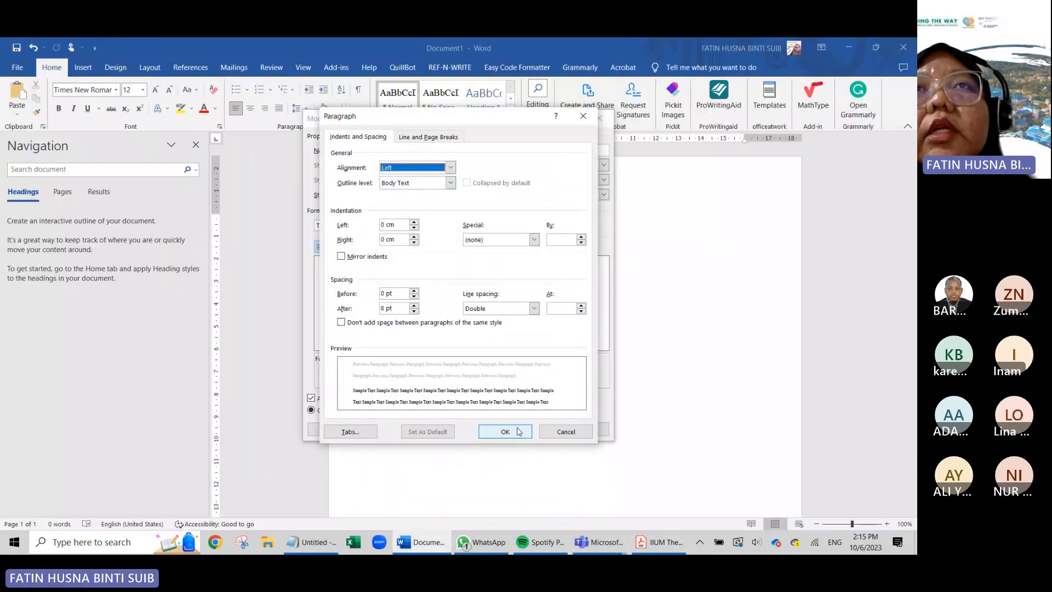
pyautogui.click(505, 431)
pyautogui.click(510, 435)
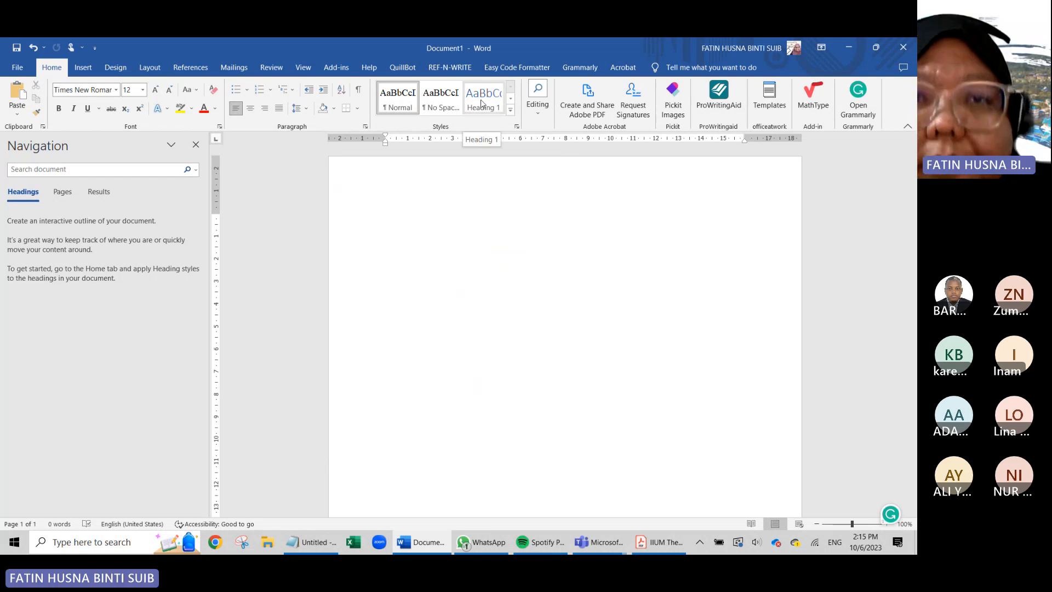
# - Review the first level chapter heading specification in Appendix R (i) of the thesis format PDF and return to the blank Word document
pyautogui.click(425, 542)
pyautogui.click(425, 543)
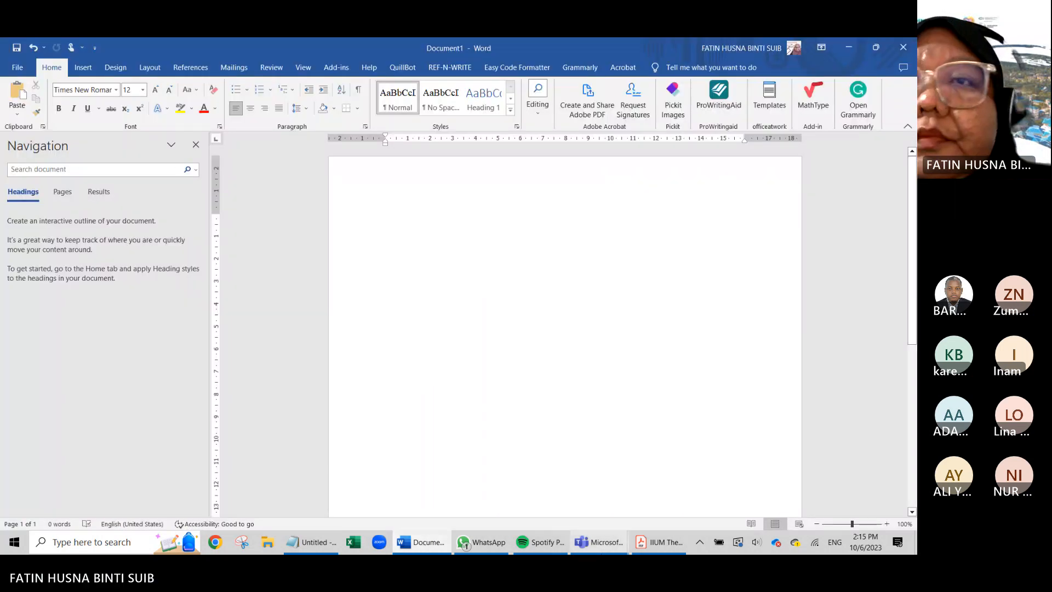
pyautogui.click(666, 542)
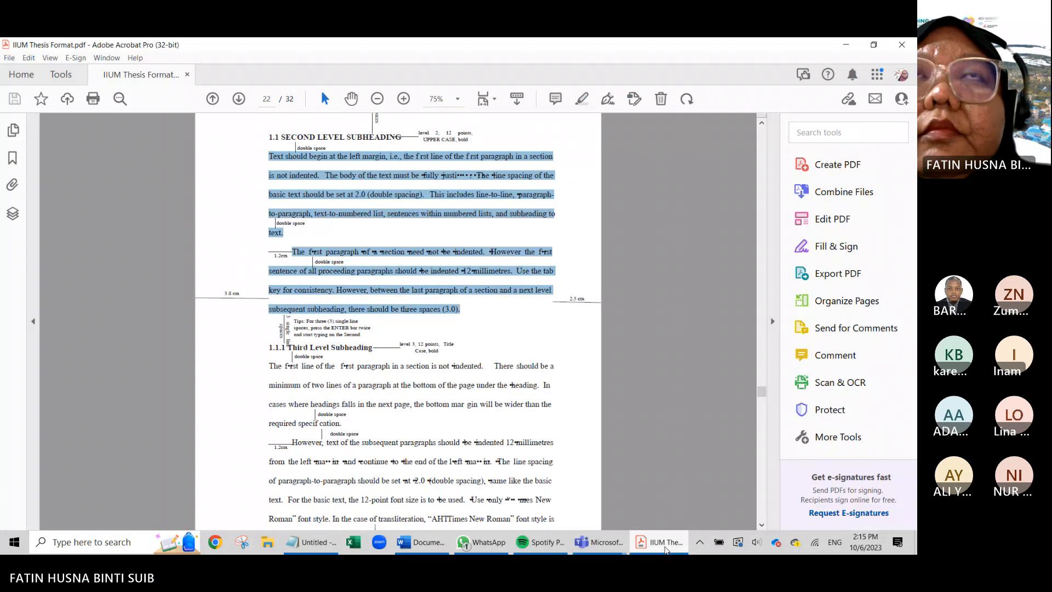
pyautogui.click(666, 543)
pyautogui.click(665, 543)
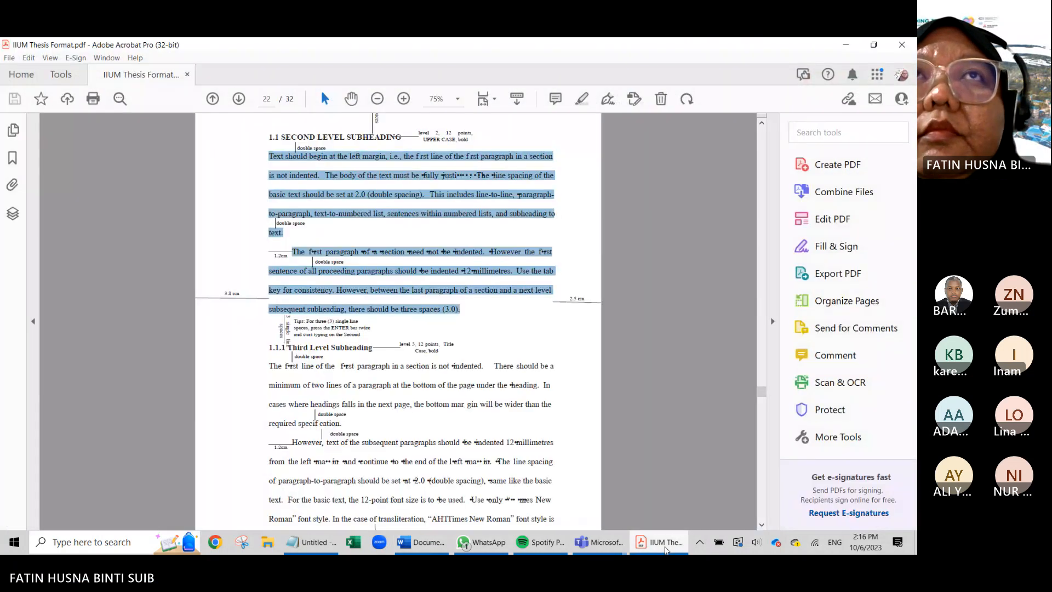
pyautogui.scroll(6, 398, 396)
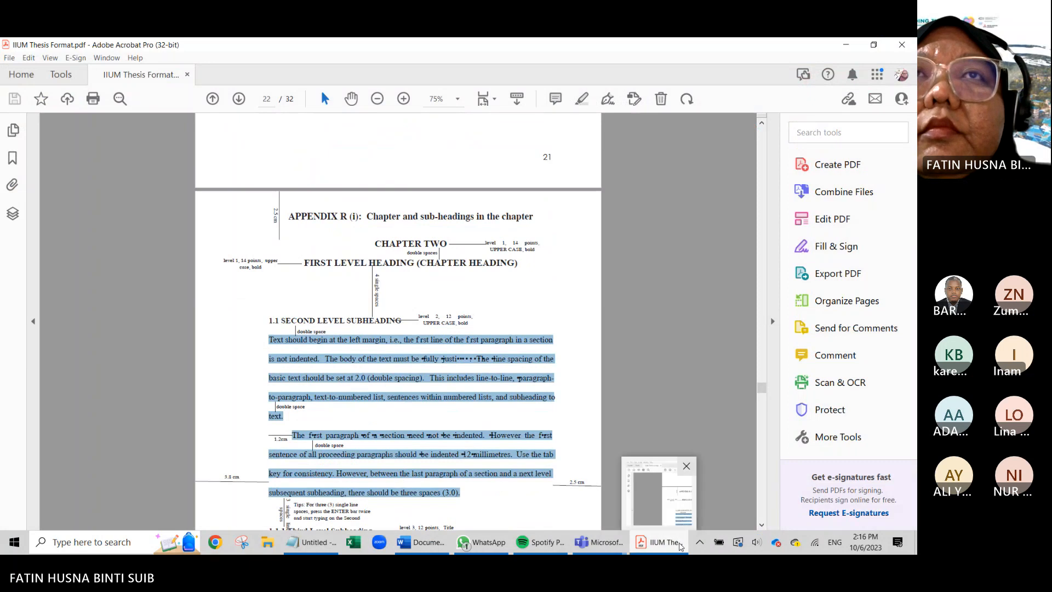
pyautogui.click(680, 546)
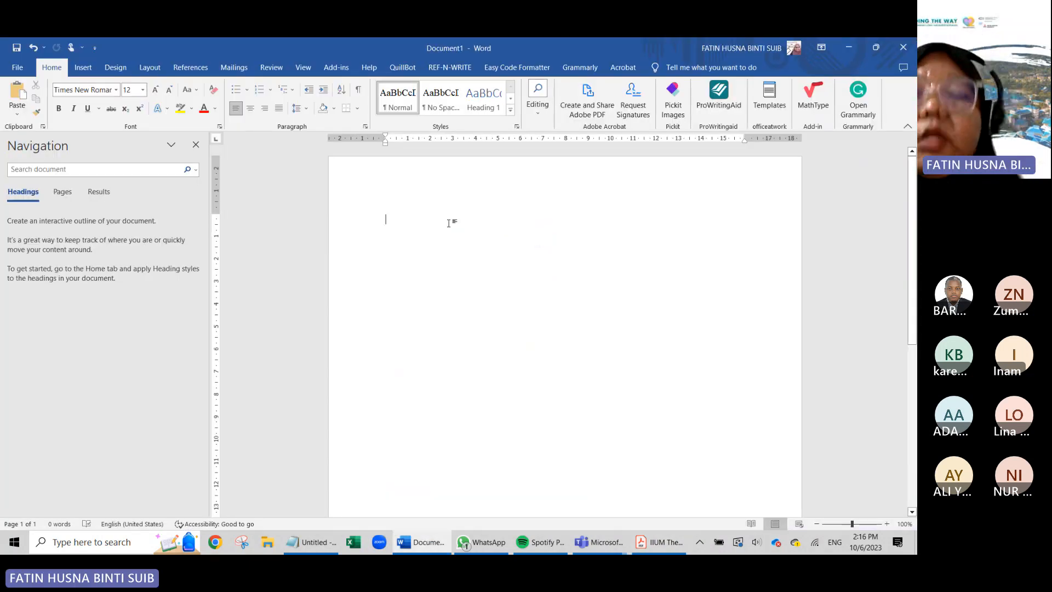
# - Enter the chapter label CHAPTER ONE in the blank document, spelling out the number as in the PDF's chapter heading example
pyautogui.write('CHAP')
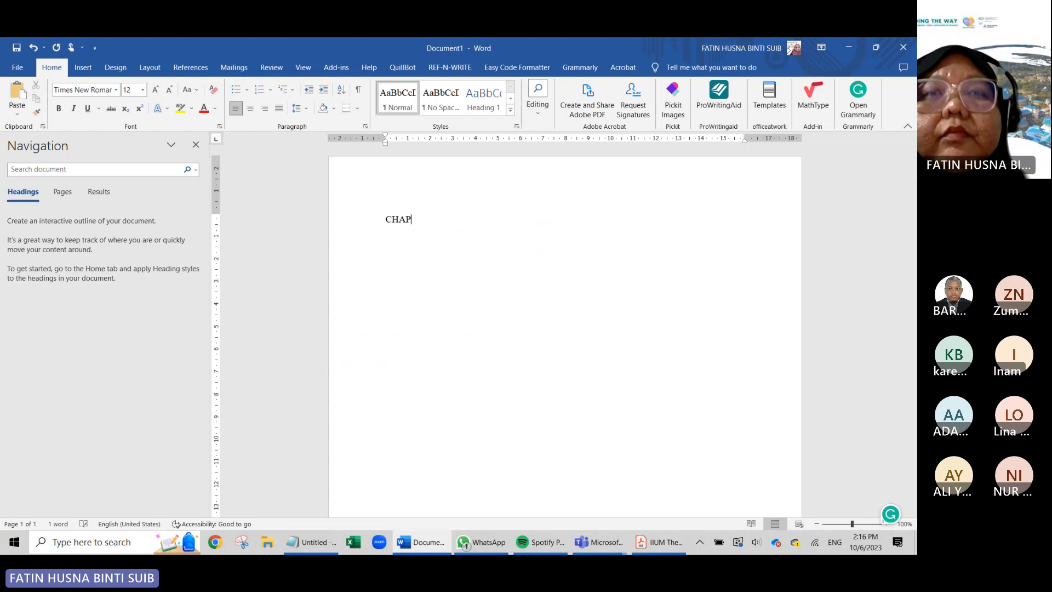
pyautogui.write('TER1')
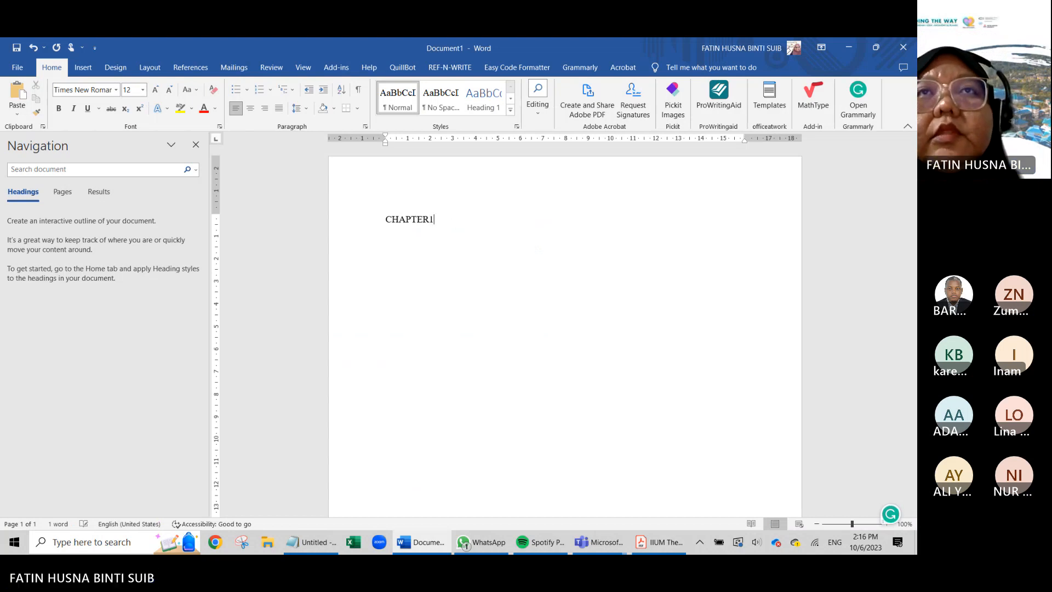
pyautogui.press('BackSpace')
pyautogui.write('1')
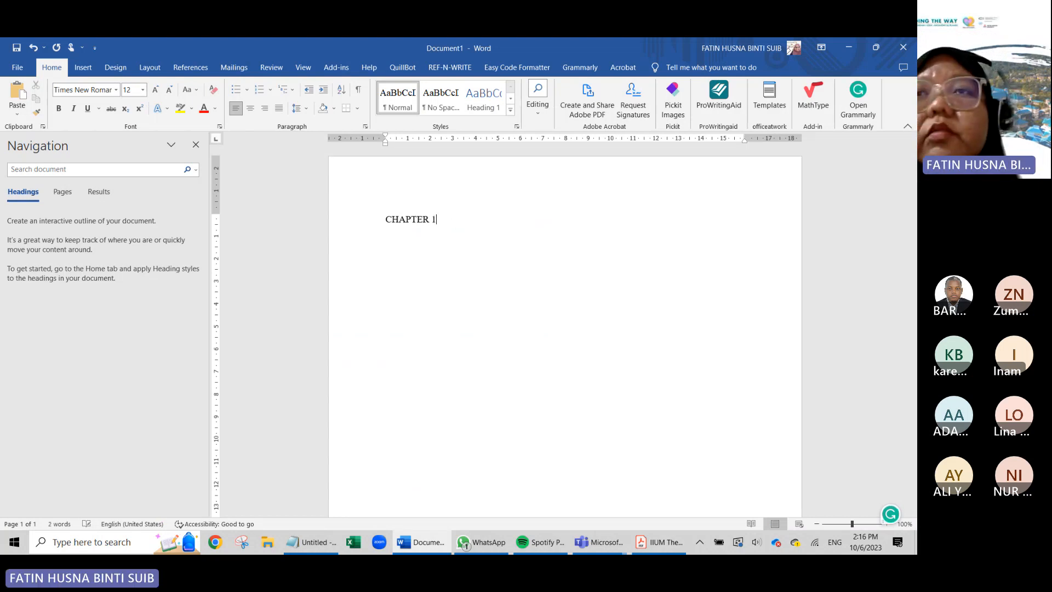
pyautogui.click(651, 543)
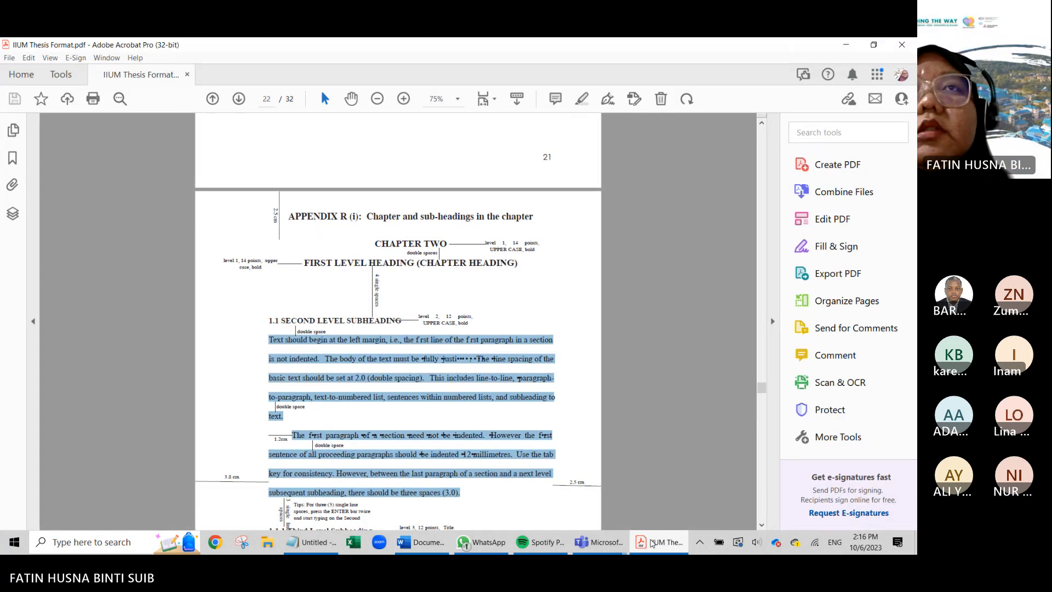
pyautogui.click(649, 542)
pyautogui.press('BackSpace')
pyautogui.write('ONE')
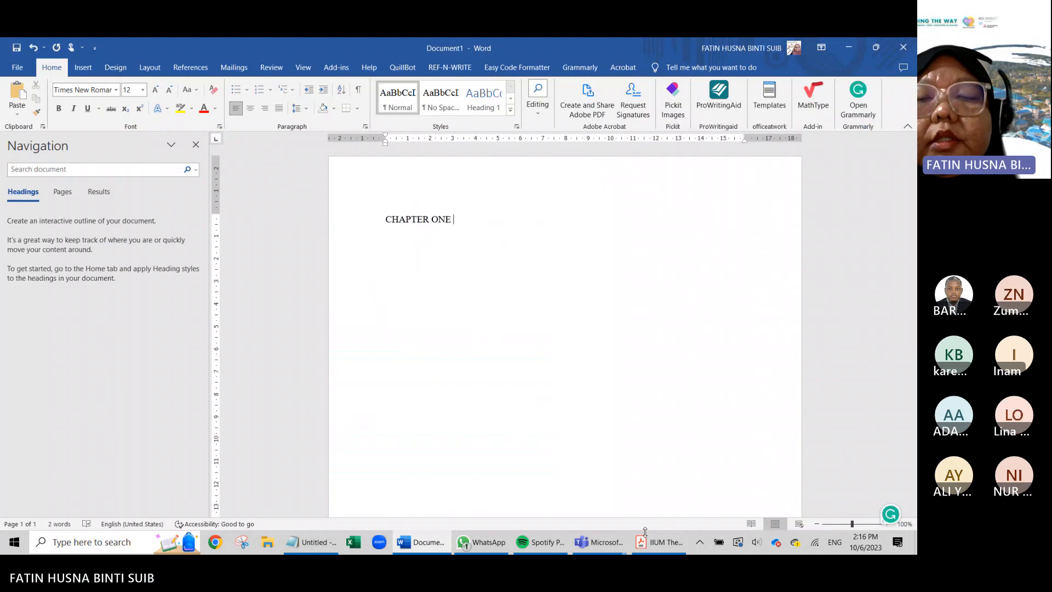
# - Add the chapter title INTRODUCTION as a new paragraph below CHAPTER ONE
pyautogui.press('Return')
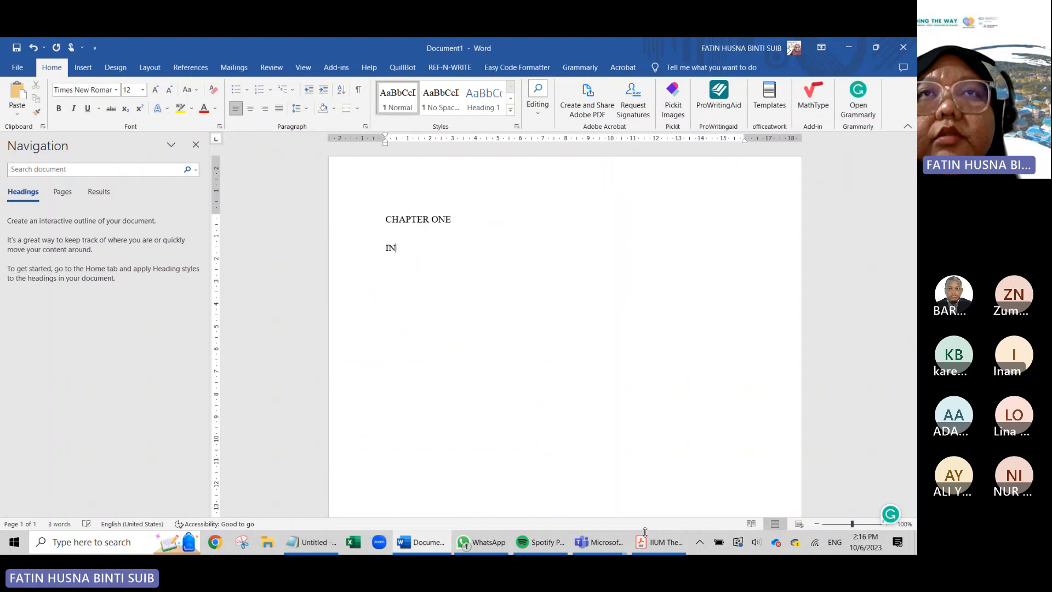
pyautogui.write('INTRODU')
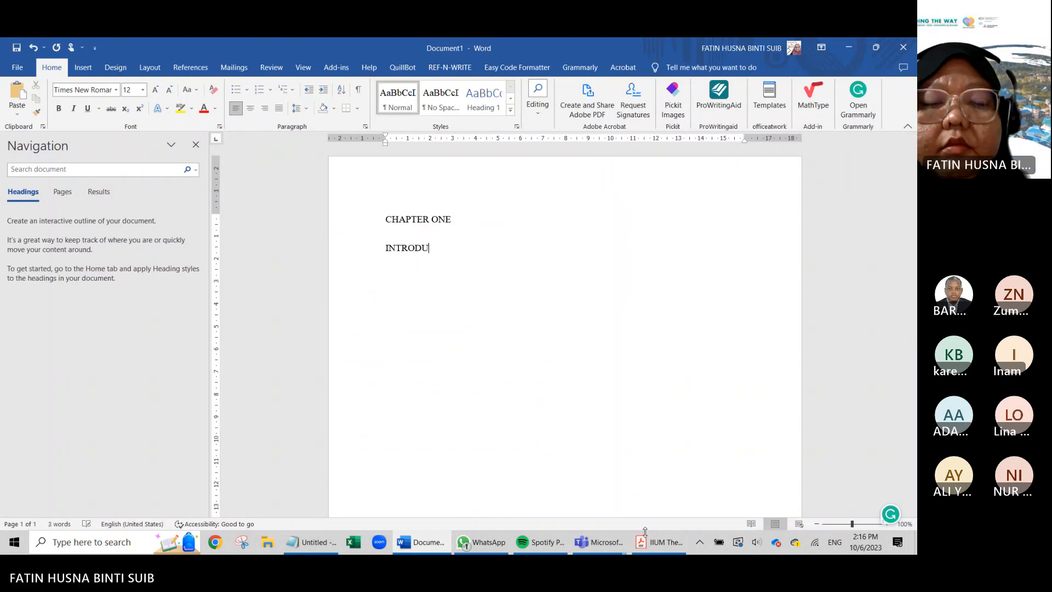
pyautogui.write('CTION')
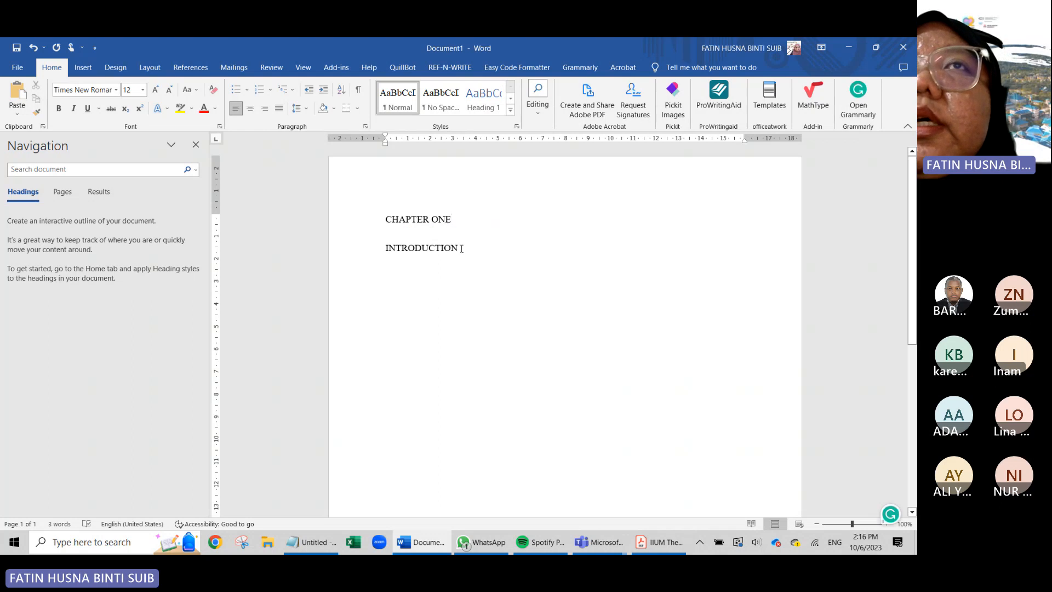
# - Replace the paragraph break between CHAPTER ONE and INTRODUCTION with a manual line break so both lines form one paragraph
pyautogui.moveTo(466, 255); pyautogui.dragTo(385, 215)
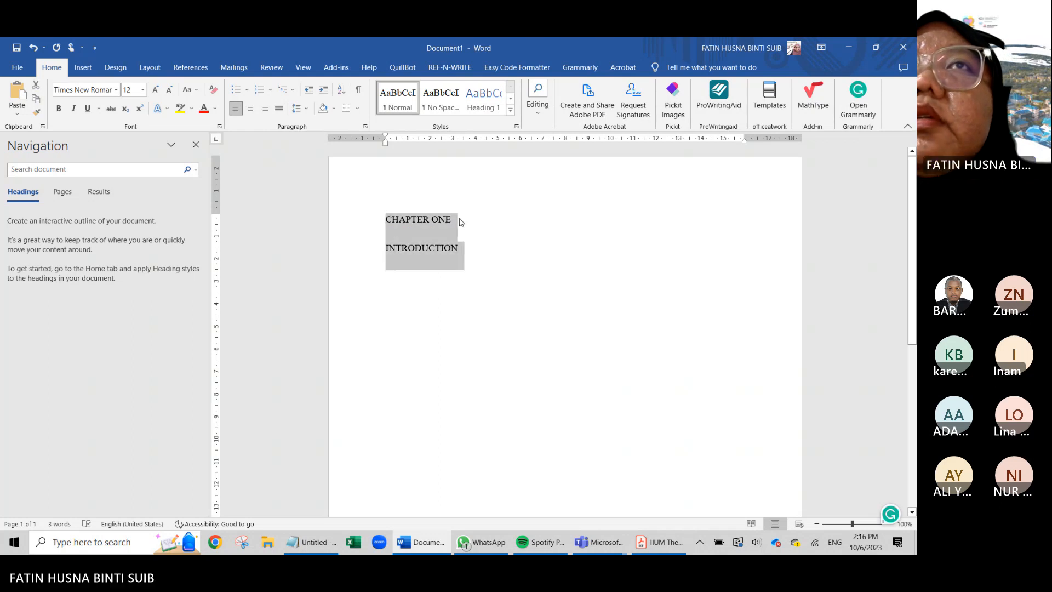
pyautogui.click(454, 219)
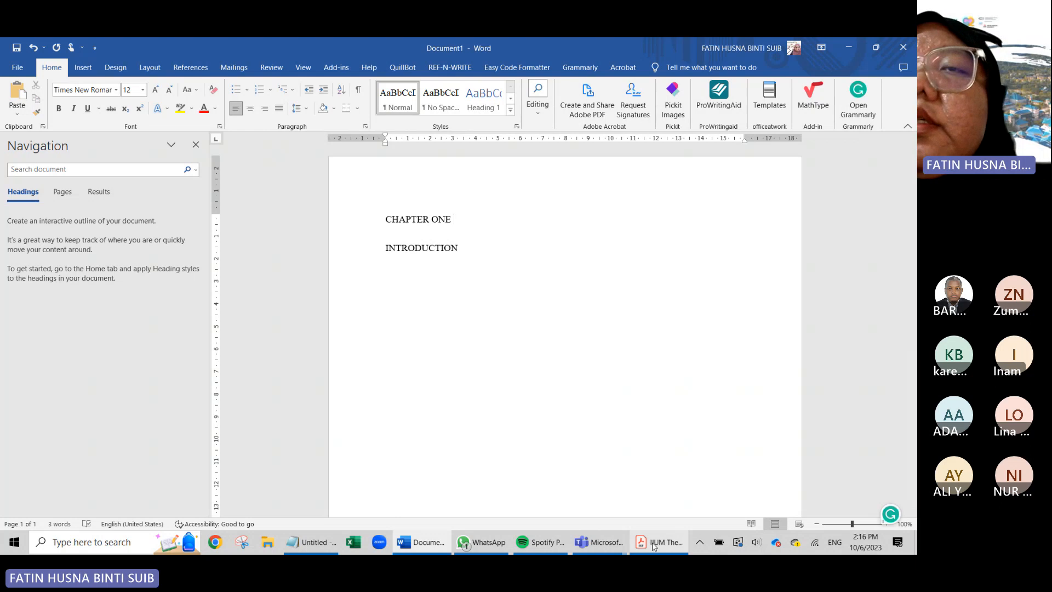
pyautogui.press('Delete')
pyautogui.press('Delete')
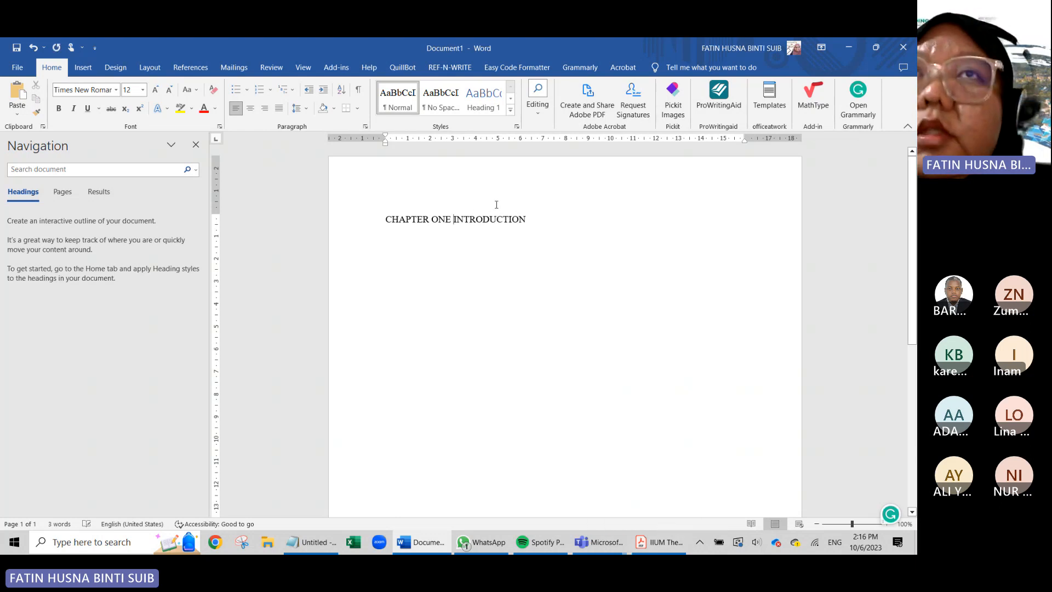
pyautogui.press('Return')
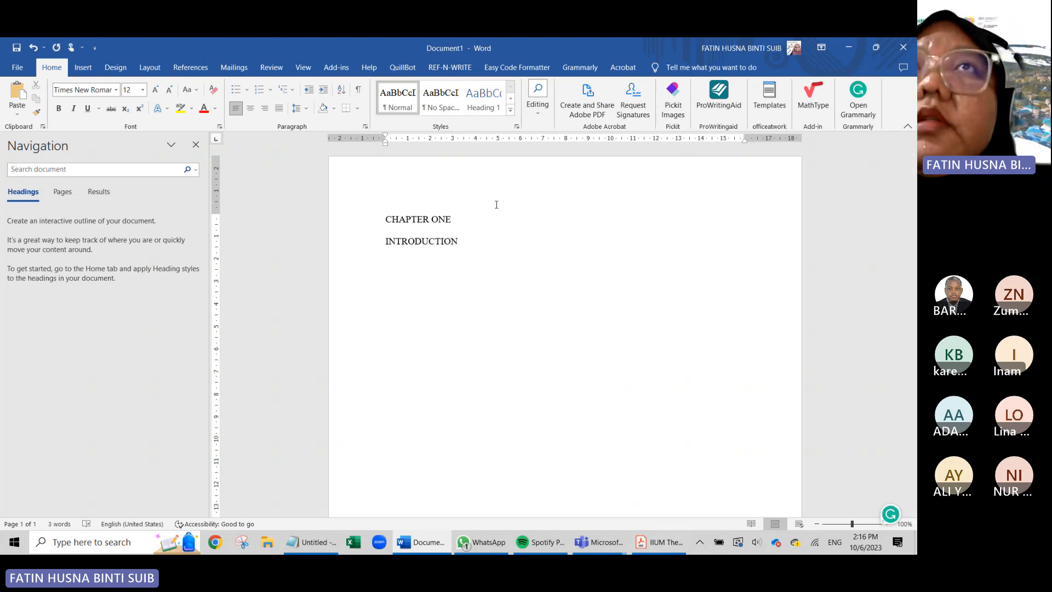
# - Undo the line break between CHAPTER ONE and INTRODUCTION and insert the same manual line break again
pyautogui.moveTo(467, 245); pyautogui.dragTo(369, 219)
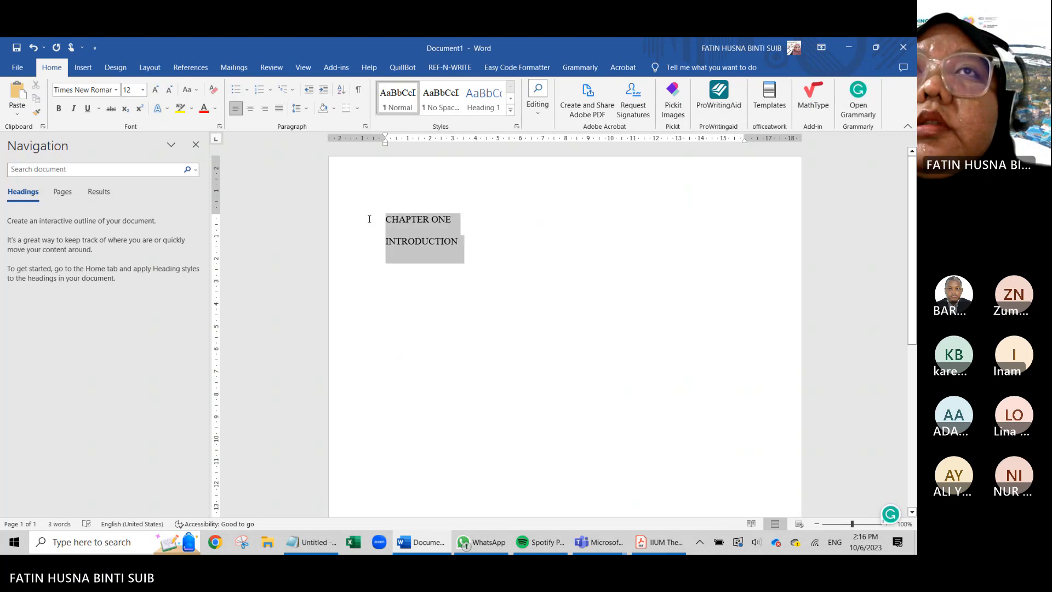
pyautogui.click(524, 259)
pyautogui.click(454, 222)
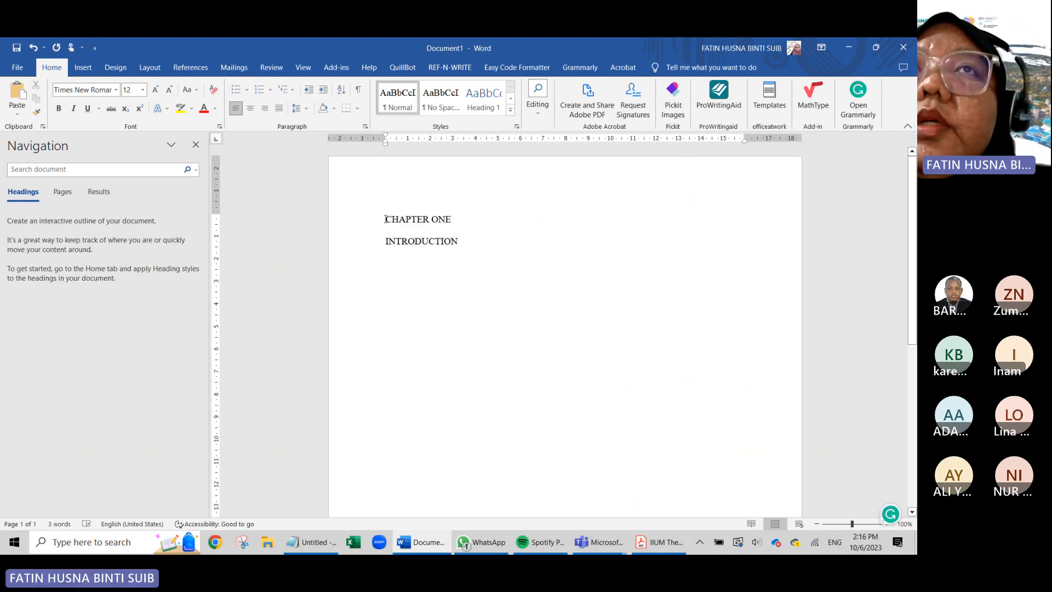
pyautogui.click(34, 47)
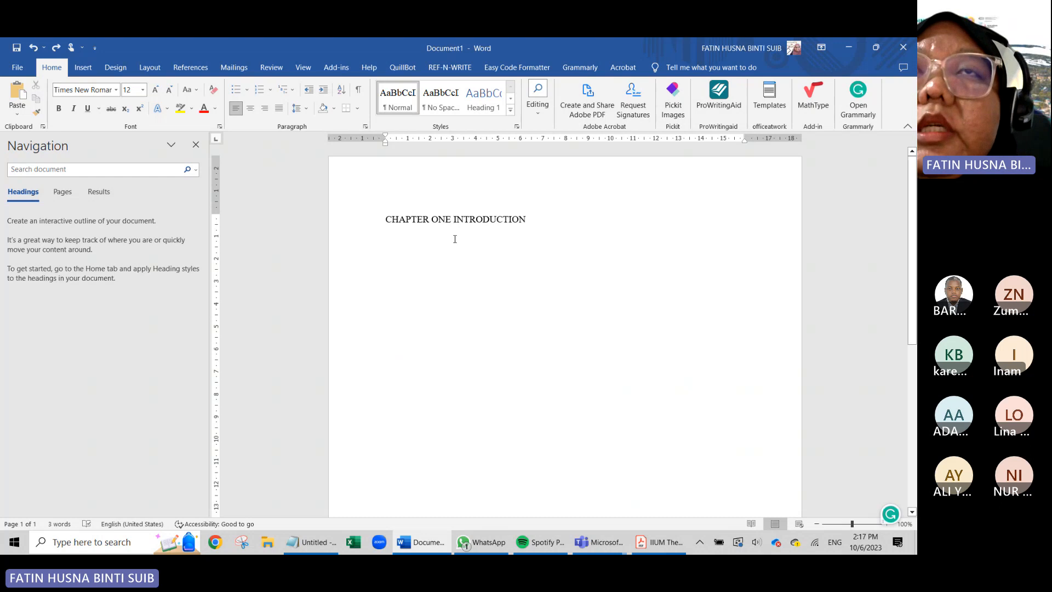
pyautogui.press('Return')
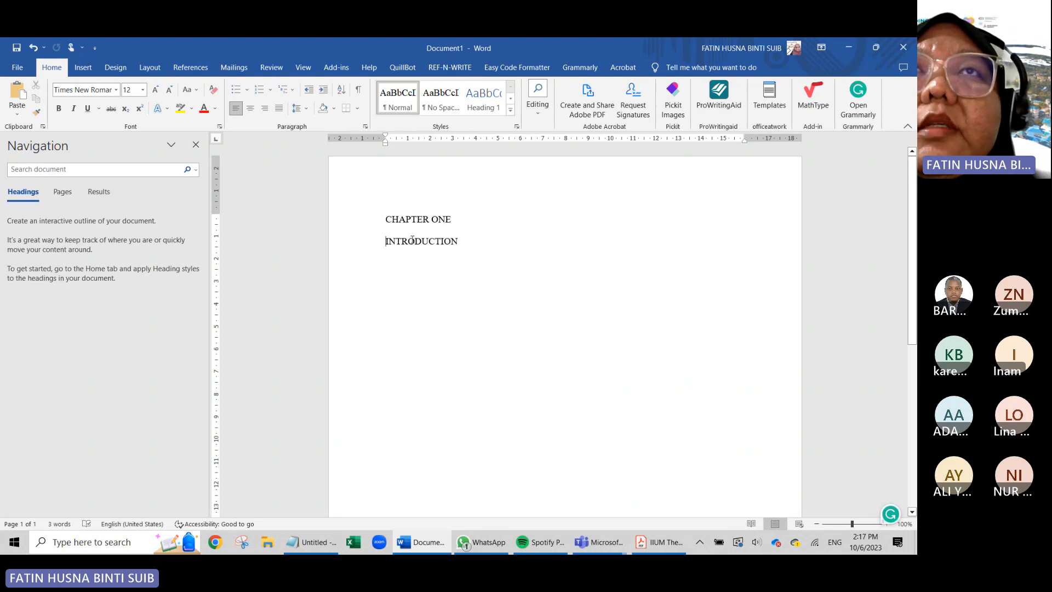
# - Bring up the level 1 chapter heading requirements in Appendix R (i) of the thesis format PDF
pyautogui.click(458, 220)
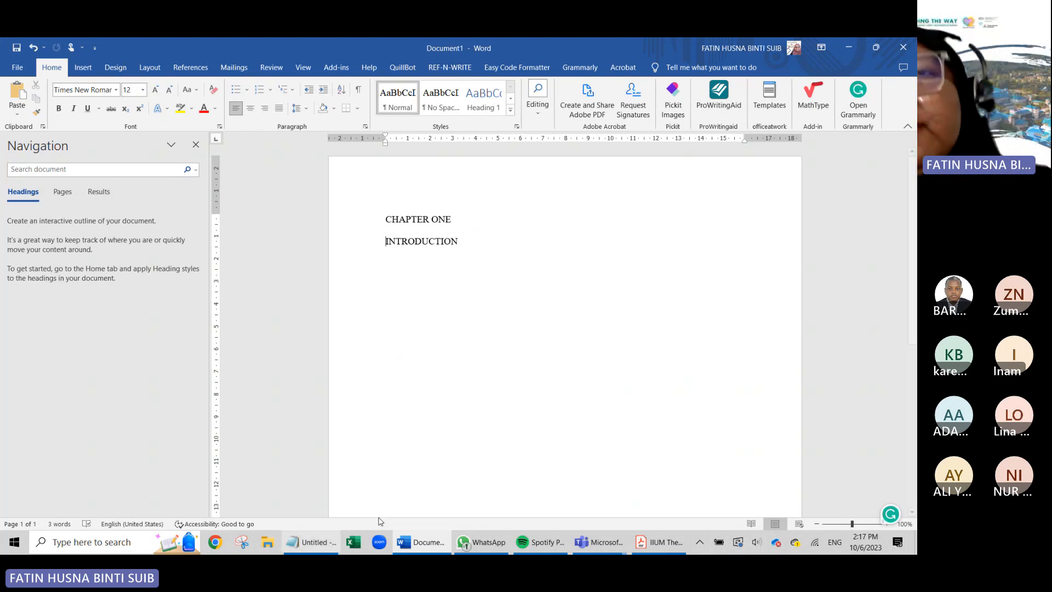
pyautogui.click(660, 544)
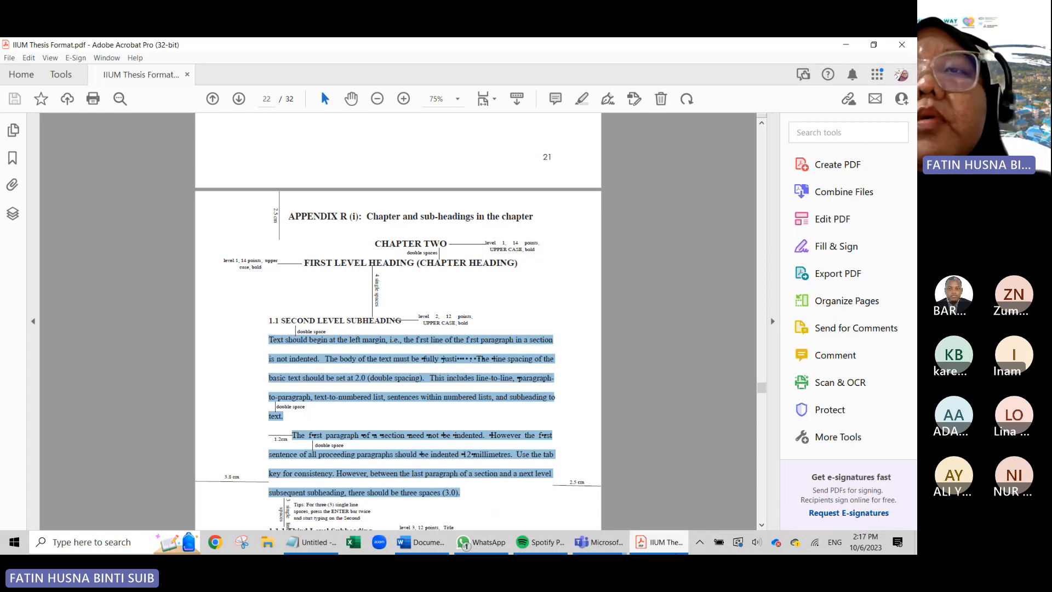
# - Switch back to Word and set the Heading 1 style's font to Times New Roman, 14 pt
pyautogui.hotkey('alt', 'Tab')
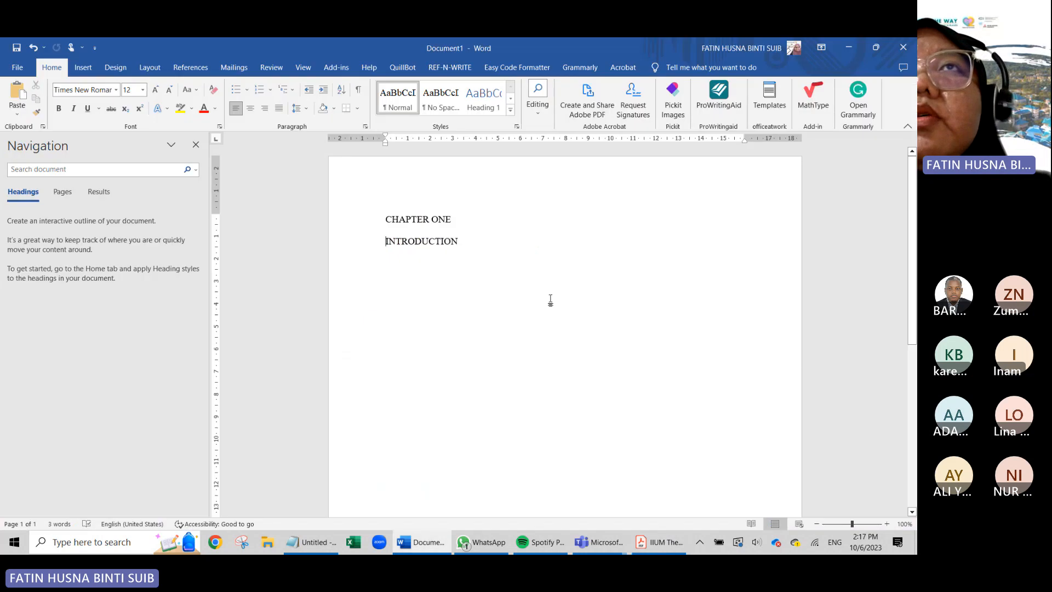
pyautogui.click(478, 103)
pyautogui.rightClick(476, 103)
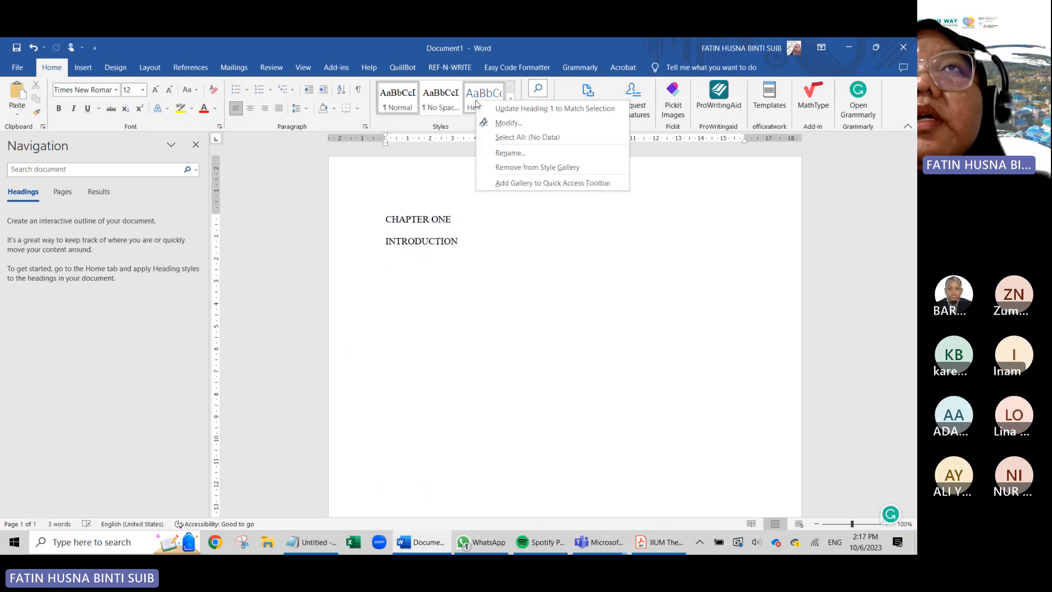
pyautogui.click(508, 120)
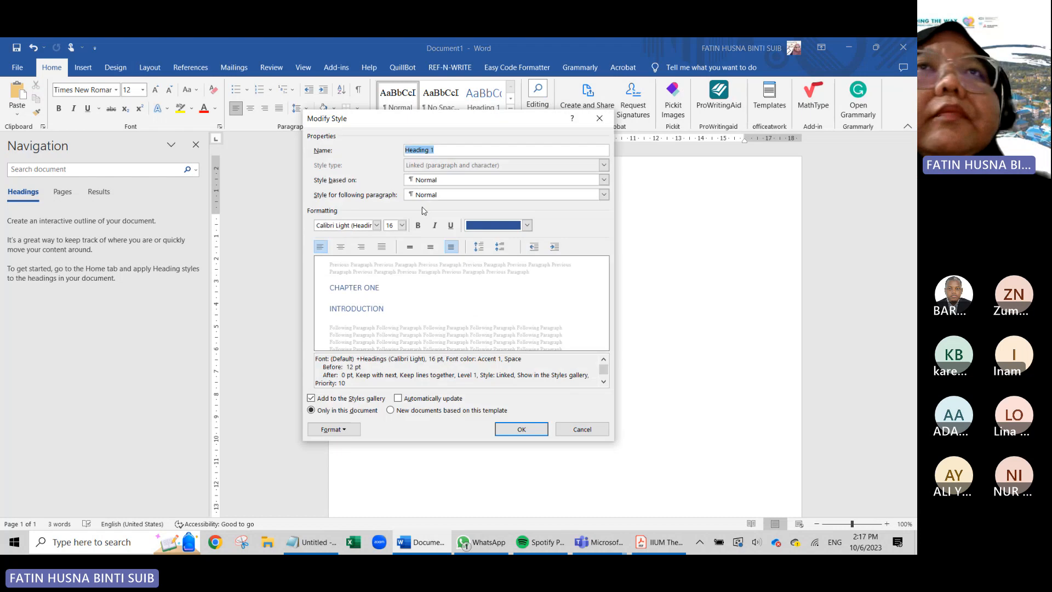
pyautogui.click(377, 225)
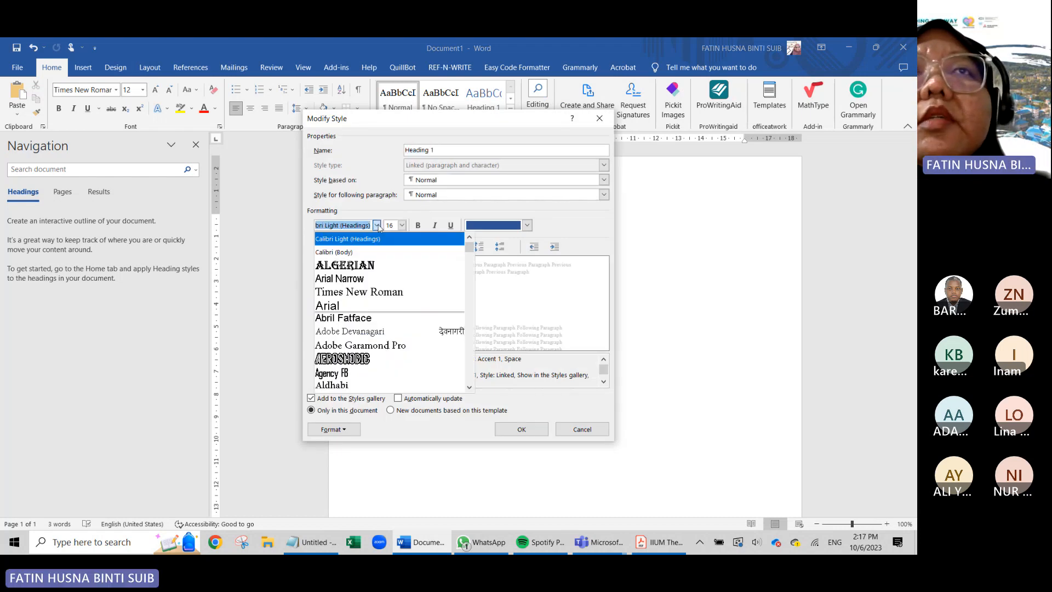
pyautogui.click(359, 291)
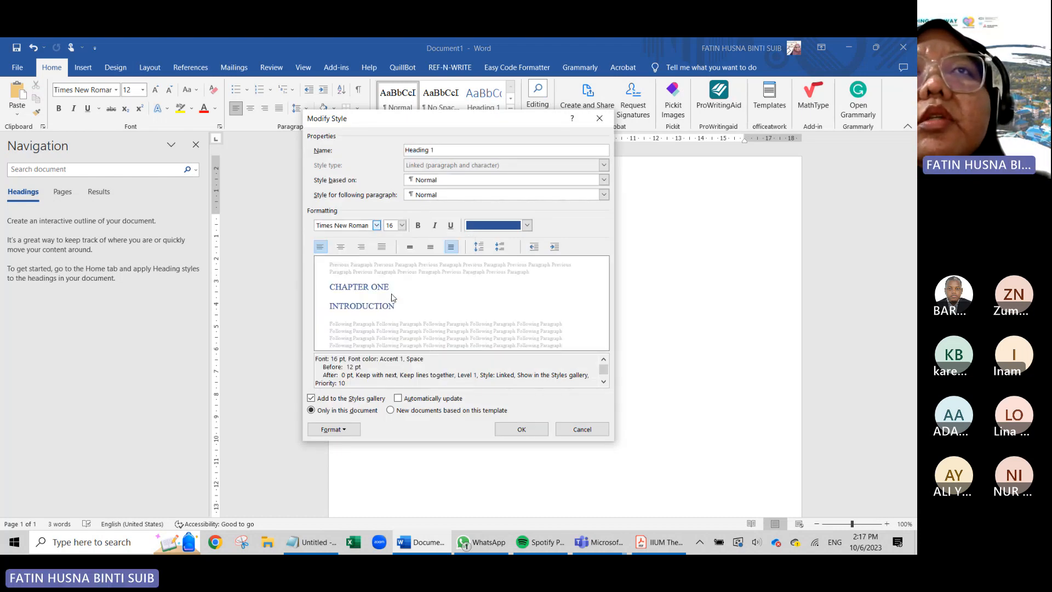
pyautogui.click(397, 225)
pyautogui.click(402, 226)
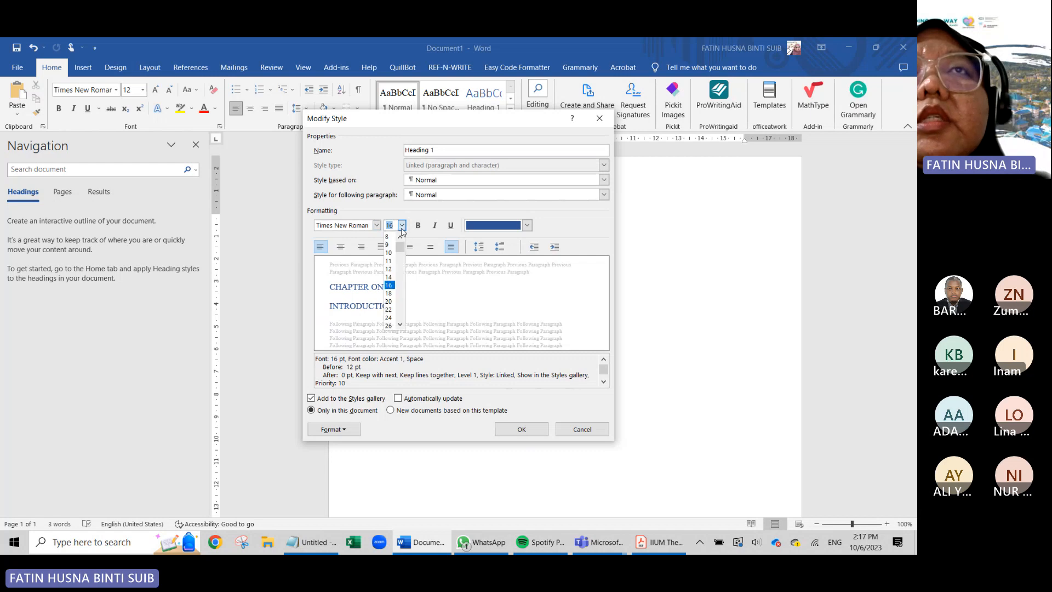
pyautogui.click(393, 281)
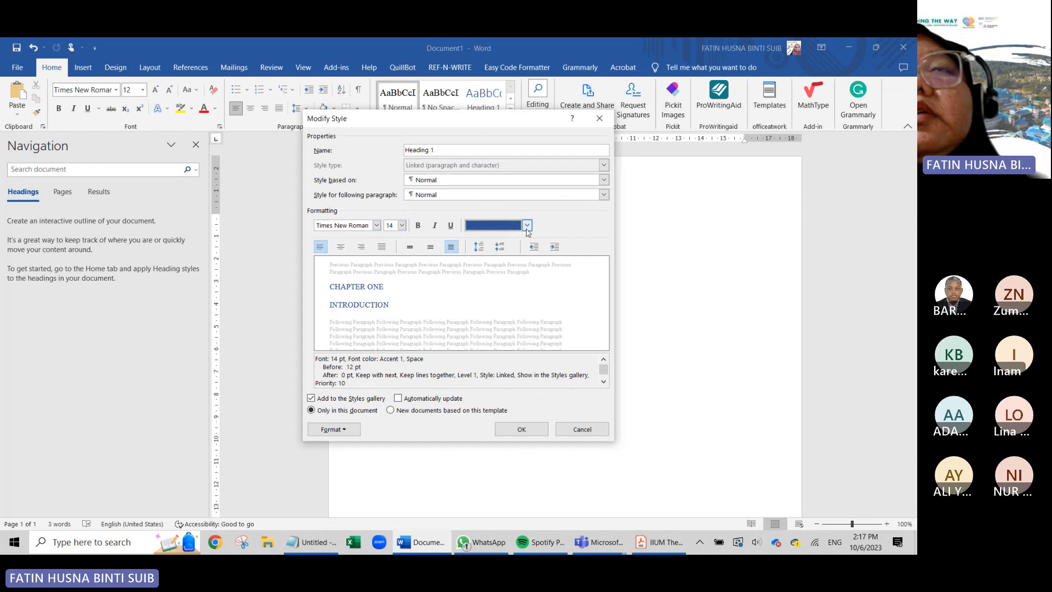
# - Make the Heading 1 style black and bold with 1.5 line spacing, and save the style changes
pyautogui.click(528, 227)
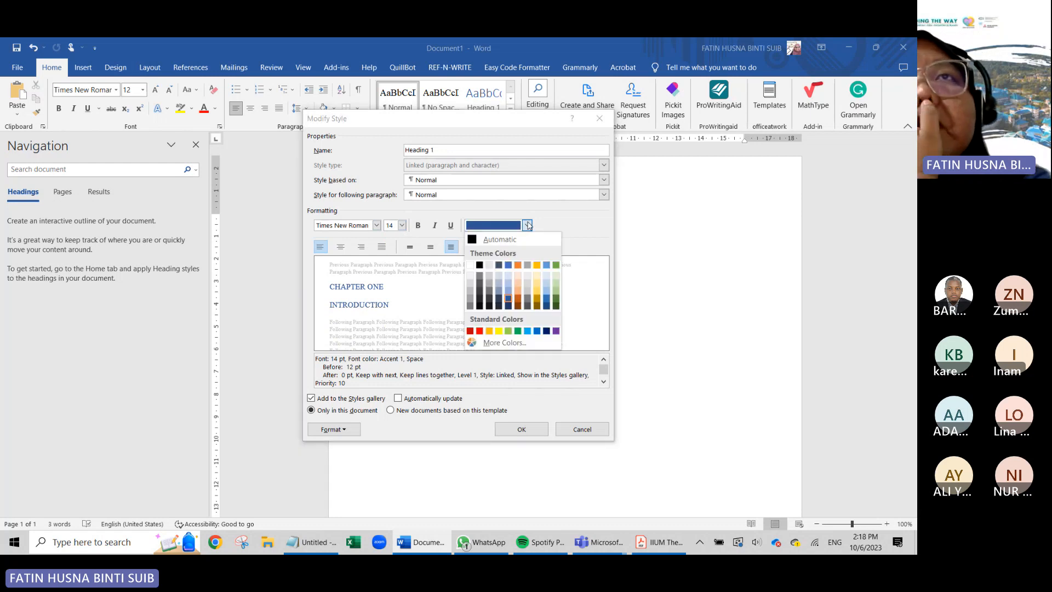
pyautogui.click(479, 265)
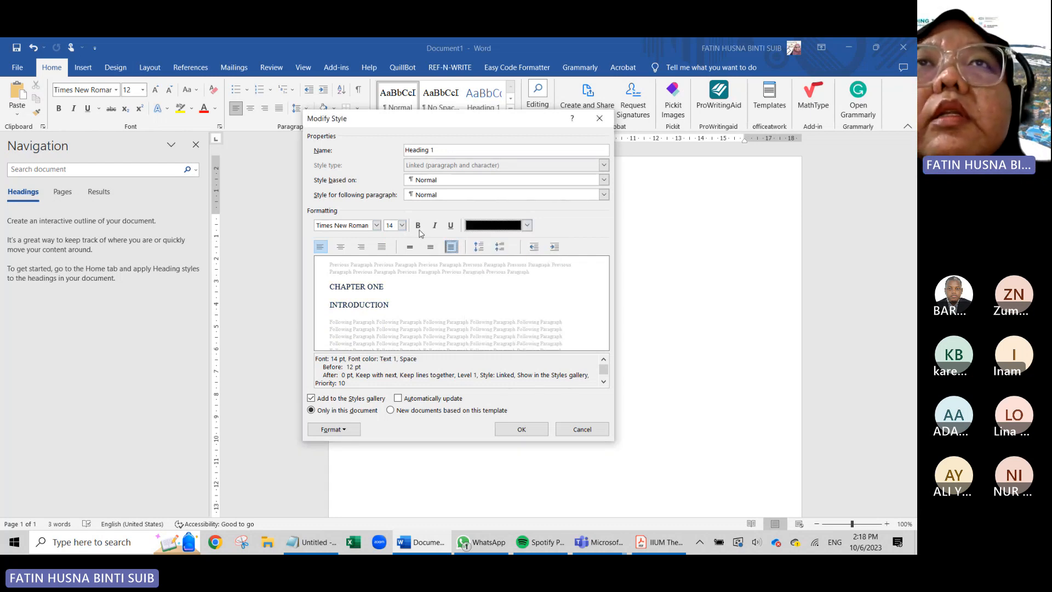
pyautogui.click(418, 225)
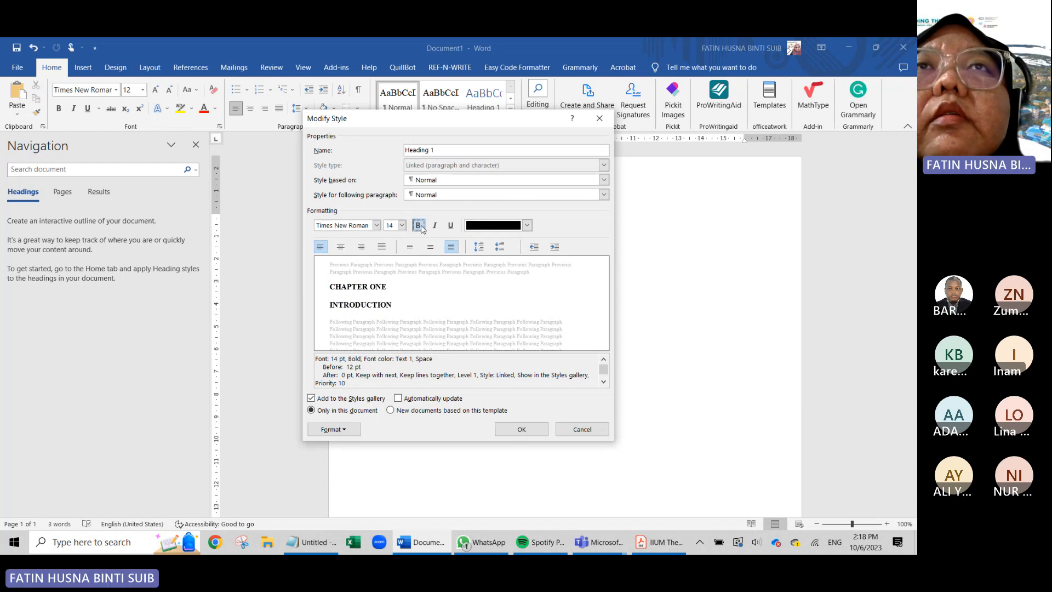
pyautogui.click(430, 248)
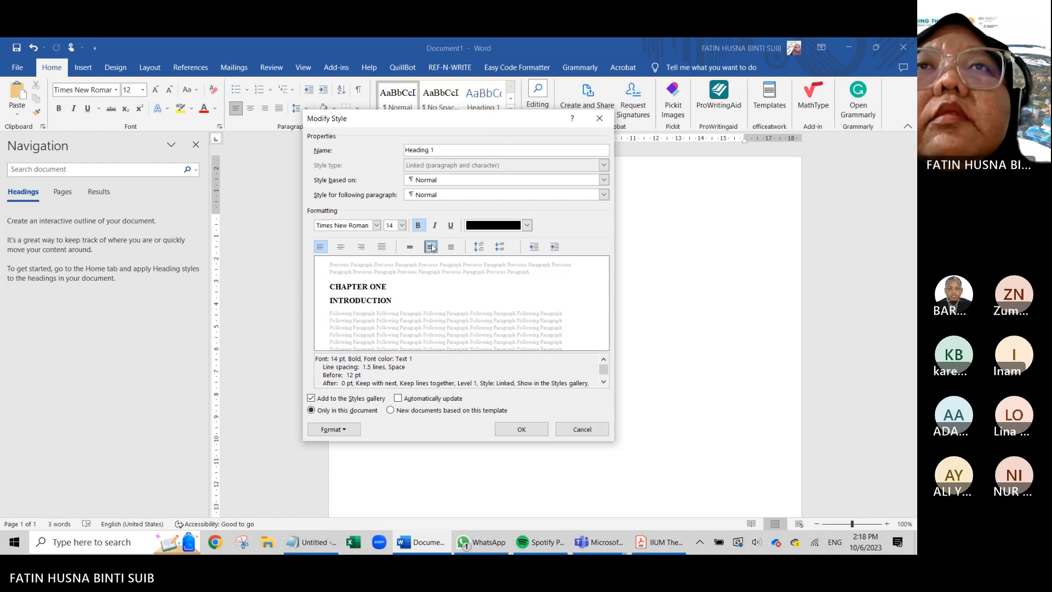
pyautogui.click(536, 430)
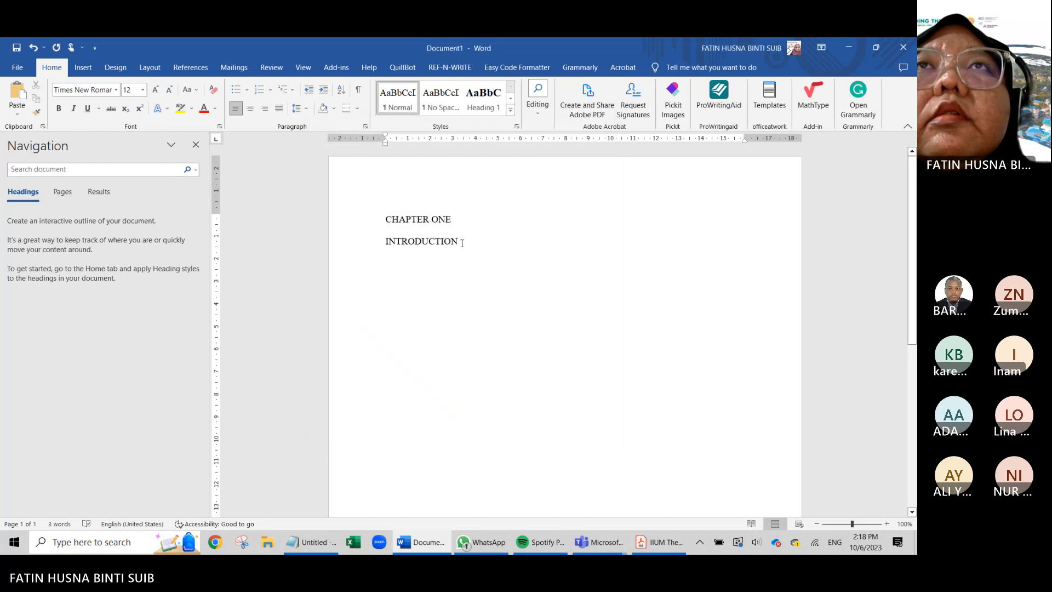
# - Apply Heading 1 to the CHAPTER ONE INTRODUCTION text and change the style's alignment to centered
pyautogui.moveTo(462, 243); pyautogui.dragTo(373, 221)
pyautogui.click(485, 108)
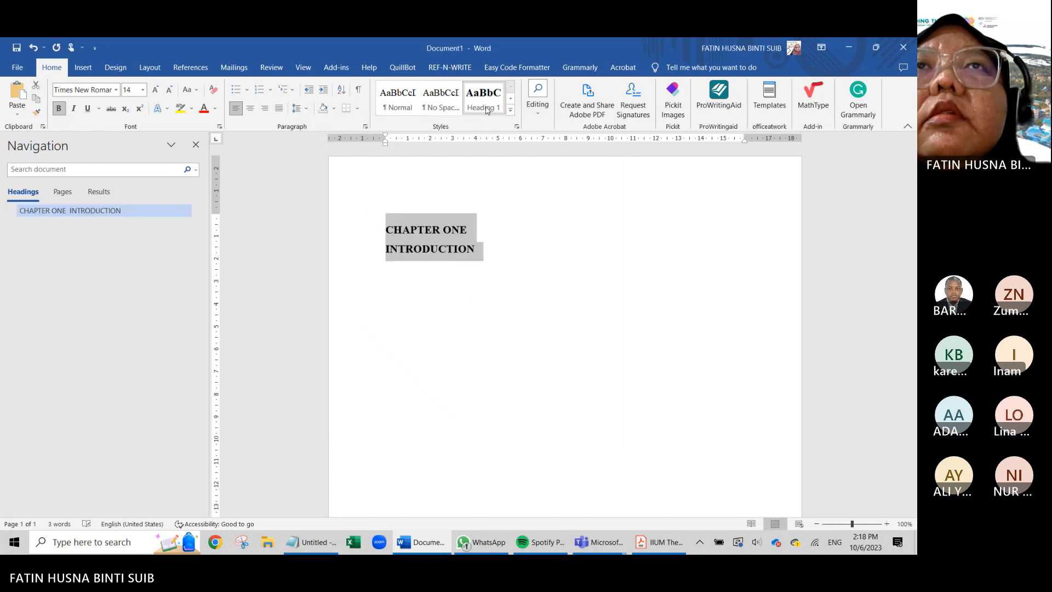
pyautogui.rightClick(487, 108)
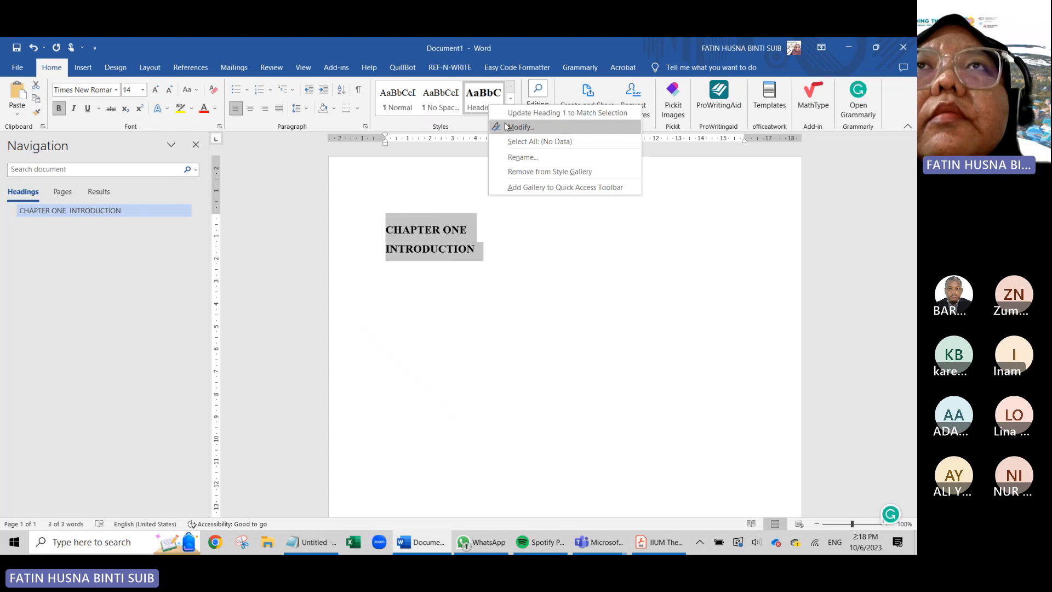
pyautogui.click(505, 127)
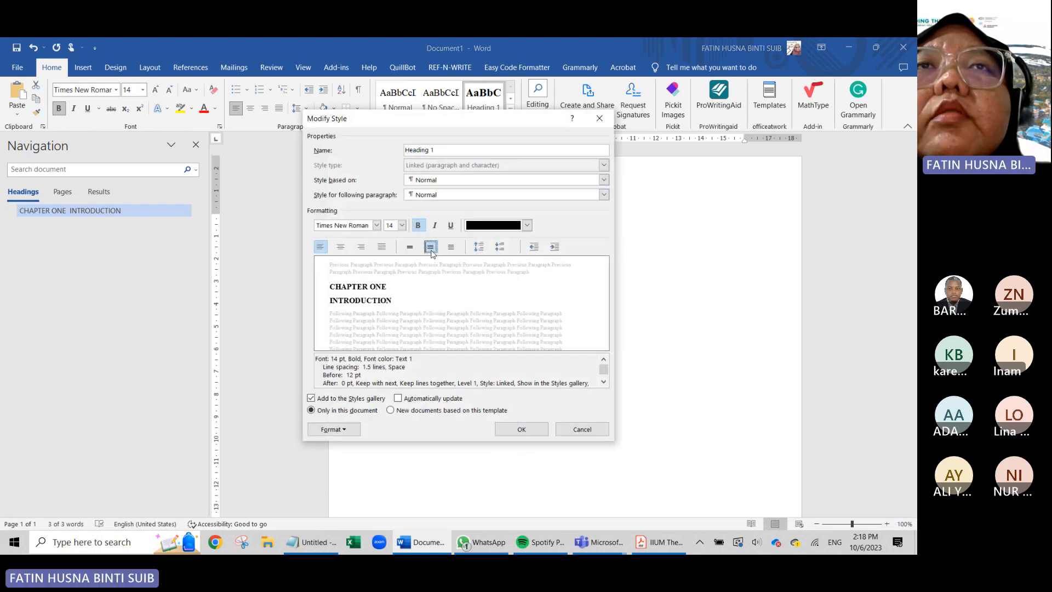
pyautogui.click(341, 247)
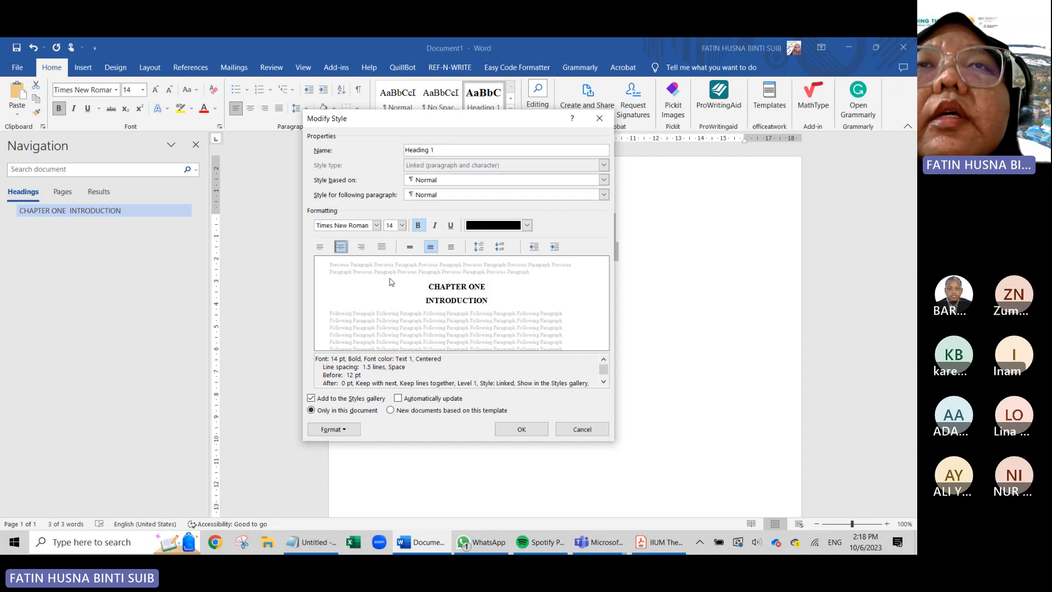
pyautogui.click(534, 428)
pyautogui.click(573, 248)
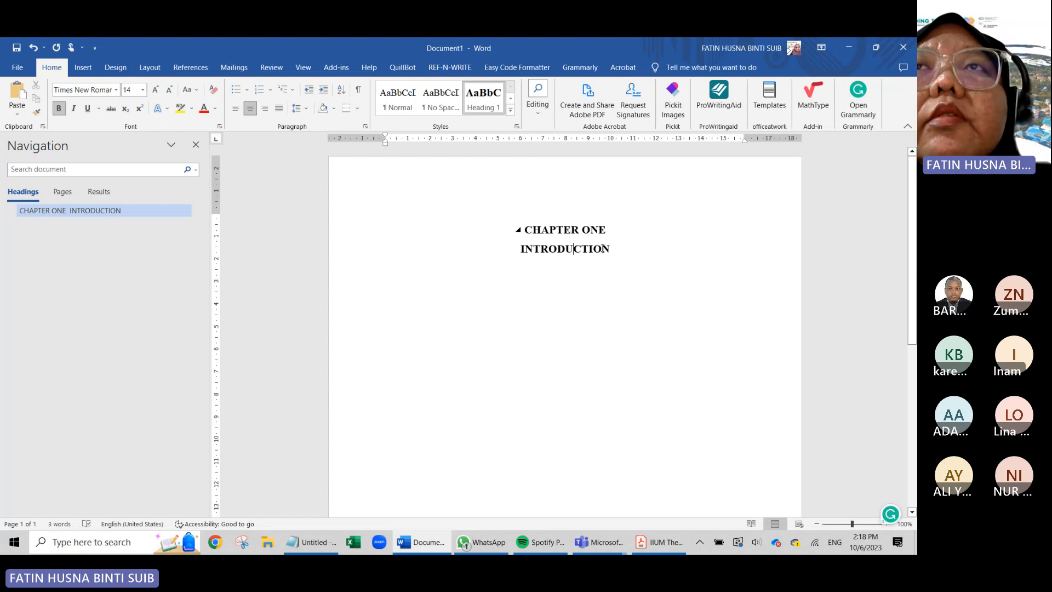
# - Reapply the Heading 1 style to the whole CHAPTER ONE INTRODUCTION heading
pyautogui.hotkey('ctrl', 'a')
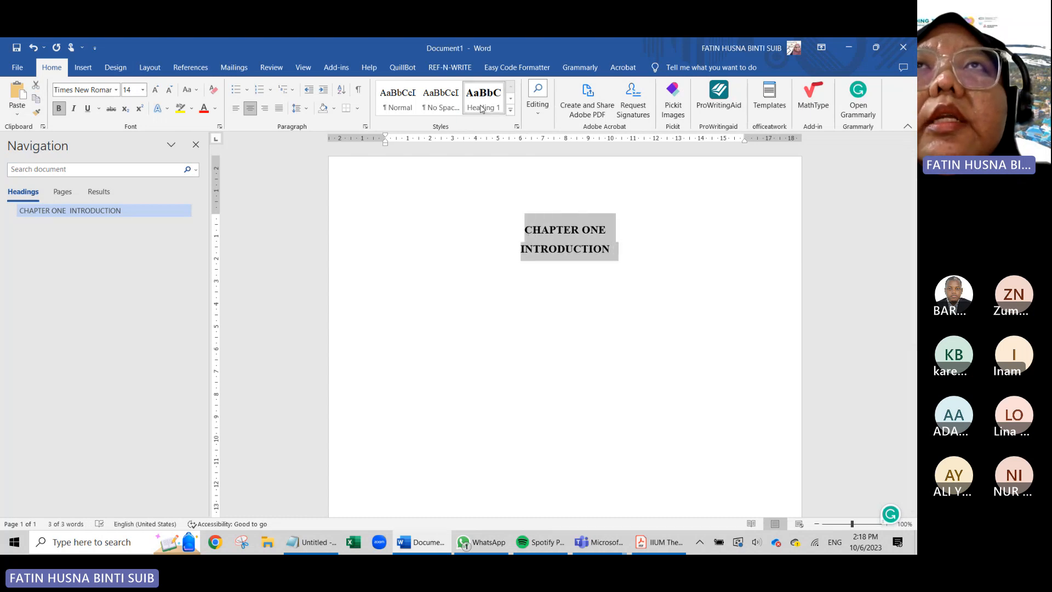
pyautogui.click(481, 109)
pyautogui.click(501, 286)
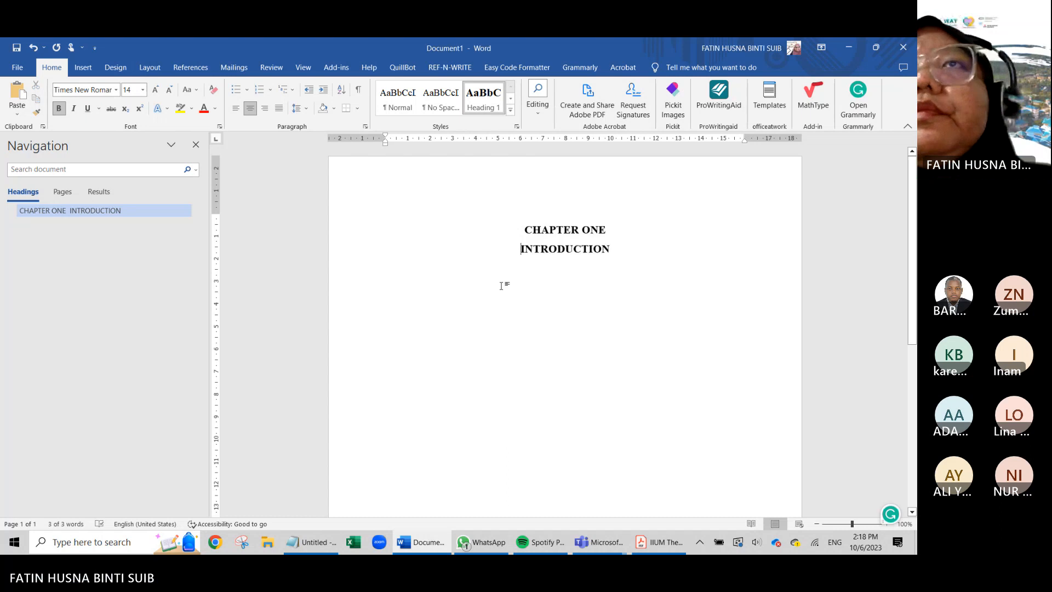
# - Check the chapter heading spacing in the thesis format PDF, and set the Heading 1 style's line spacing to Double in Word
pyautogui.click(662, 543)
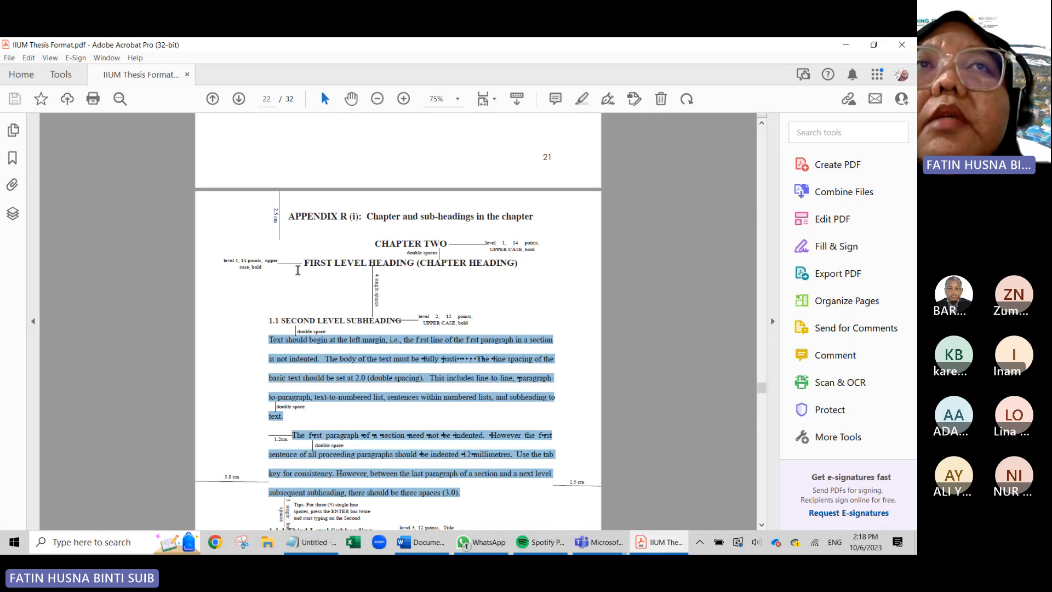
pyautogui.hotkey('alt', 'Tab')
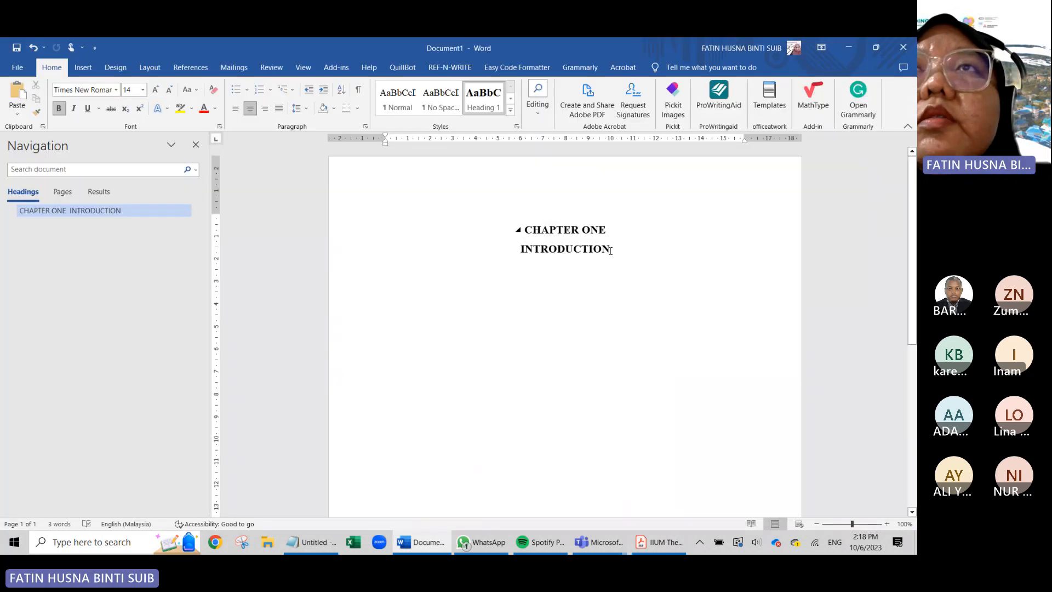
pyautogui.tripleClick(553, 243)
pyautogui.click(544, 306)
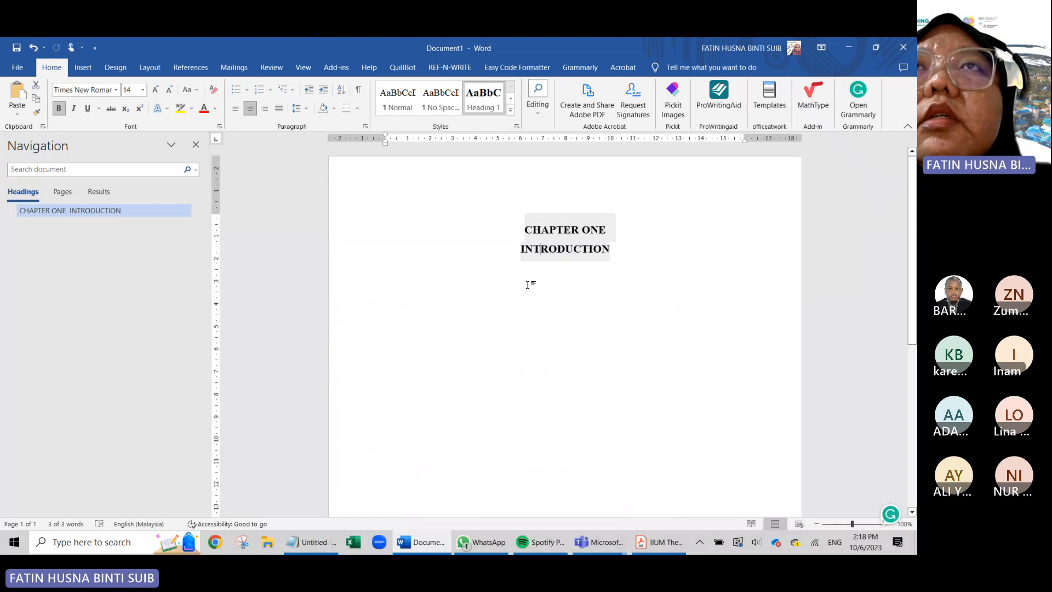
pyautogui.rightClick(495, 112)
pyautogui.click(506, 122)
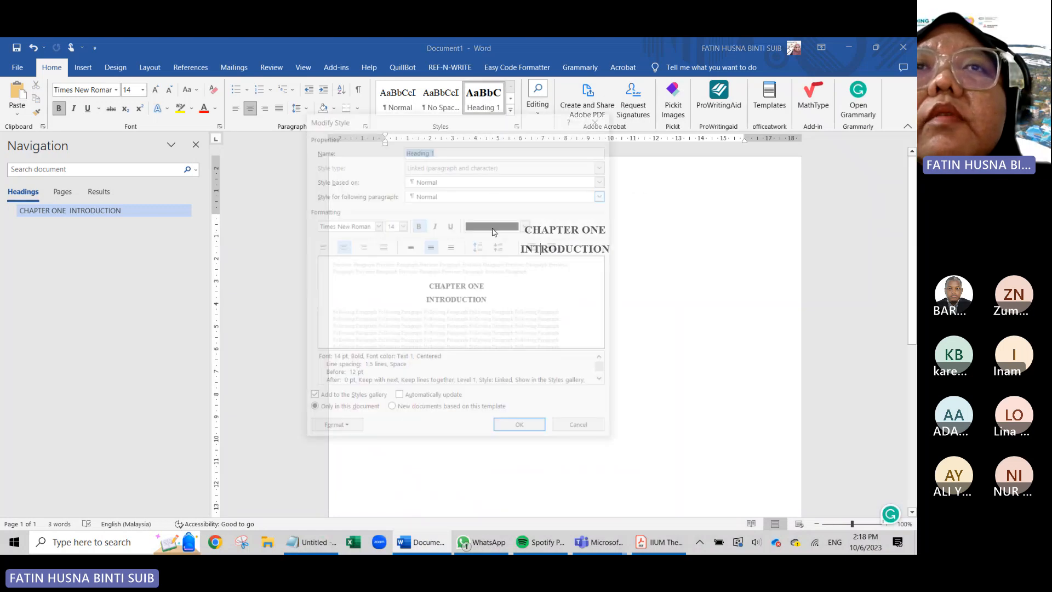
pyautogui.click(338, 428)
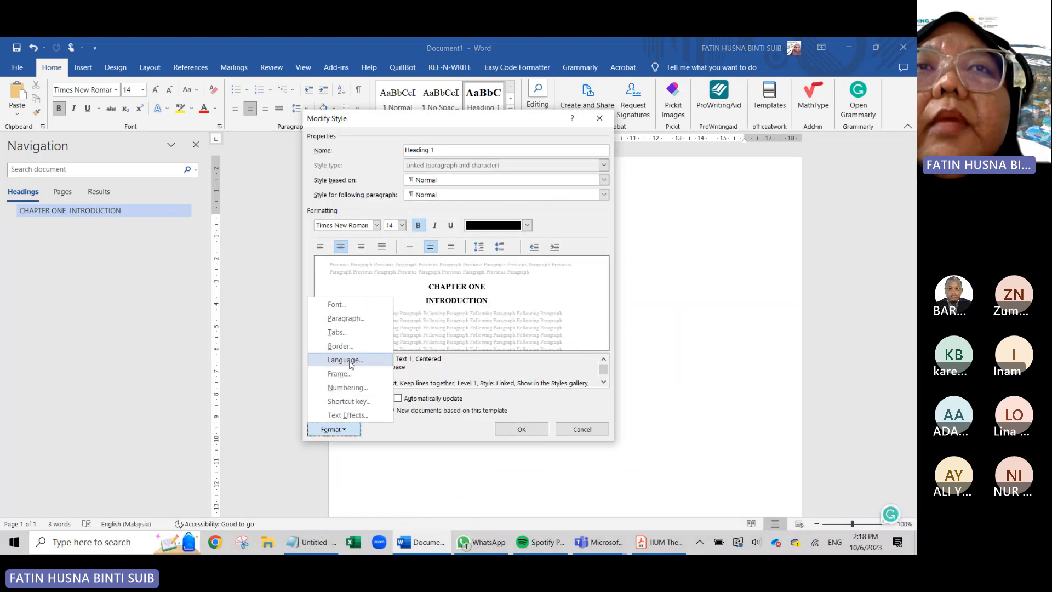
pyautogui.click(354, 318)
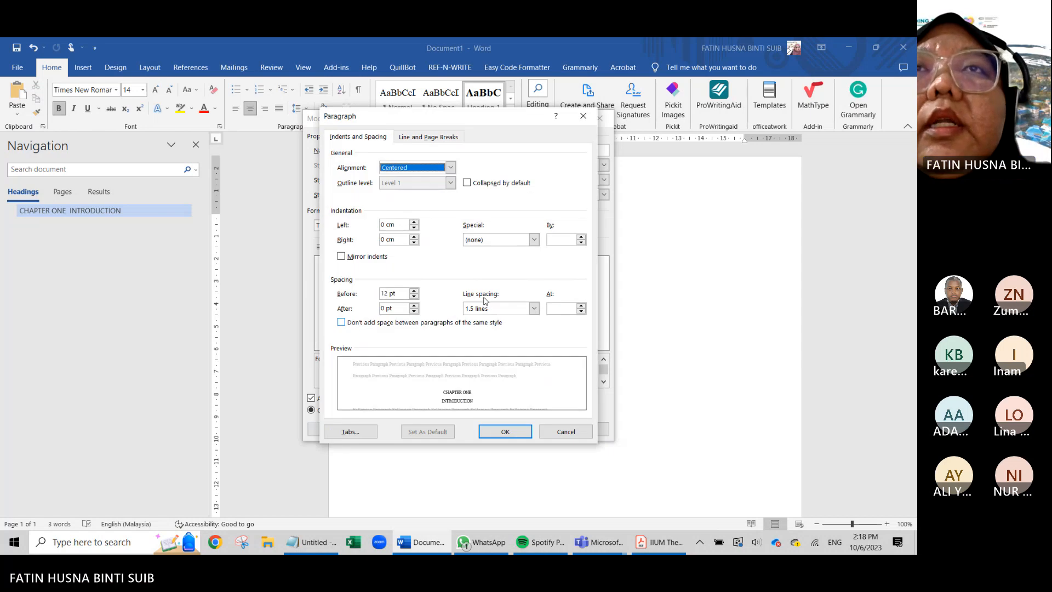
pyautogui.click(534, 309)
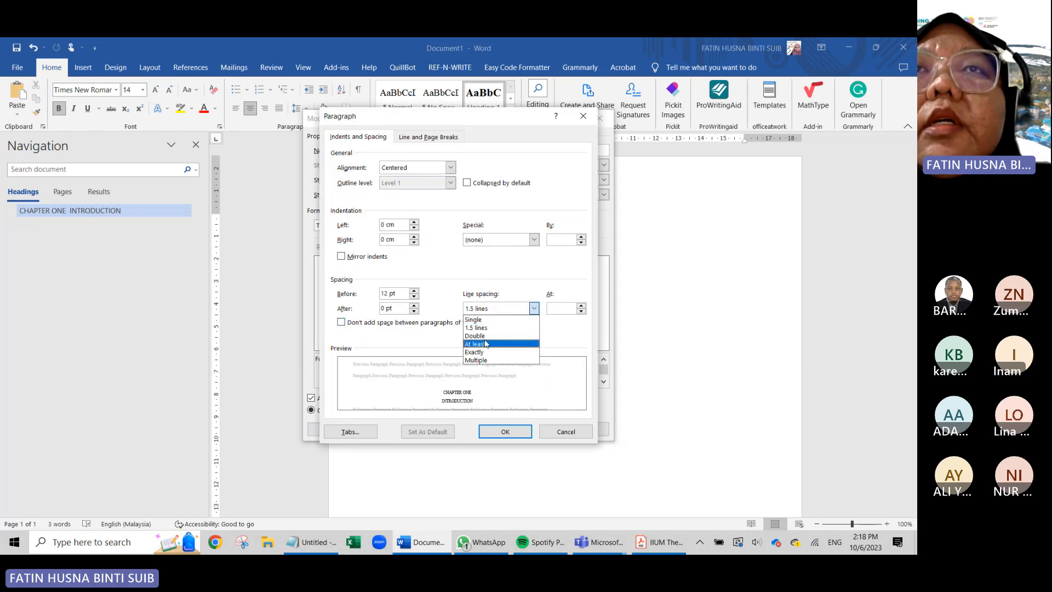
pyautogui.click(486, 336)
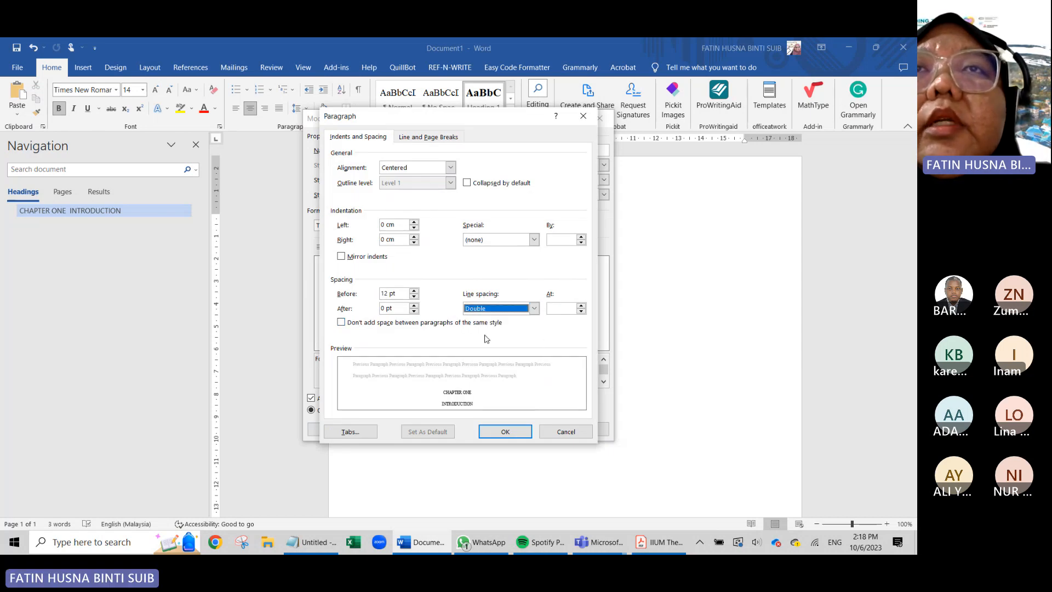
pyautogui.click(505, 432)
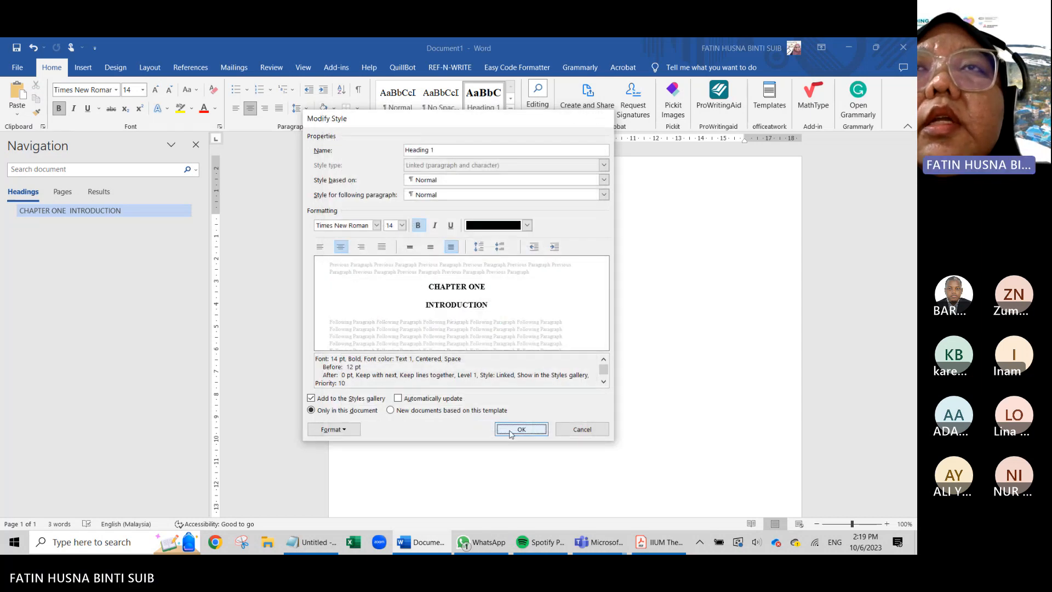
pyautogui.click(505, 433)
pyautogui.moveTo(618, 256); pyautogui.dragTo(496, 231)
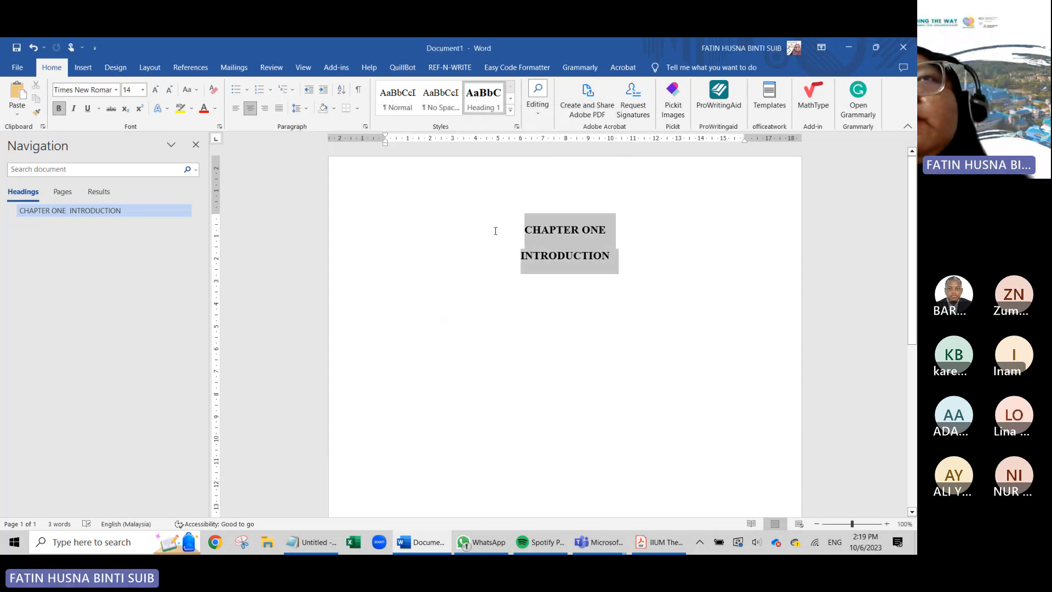
pyautogui.click(564, 363)
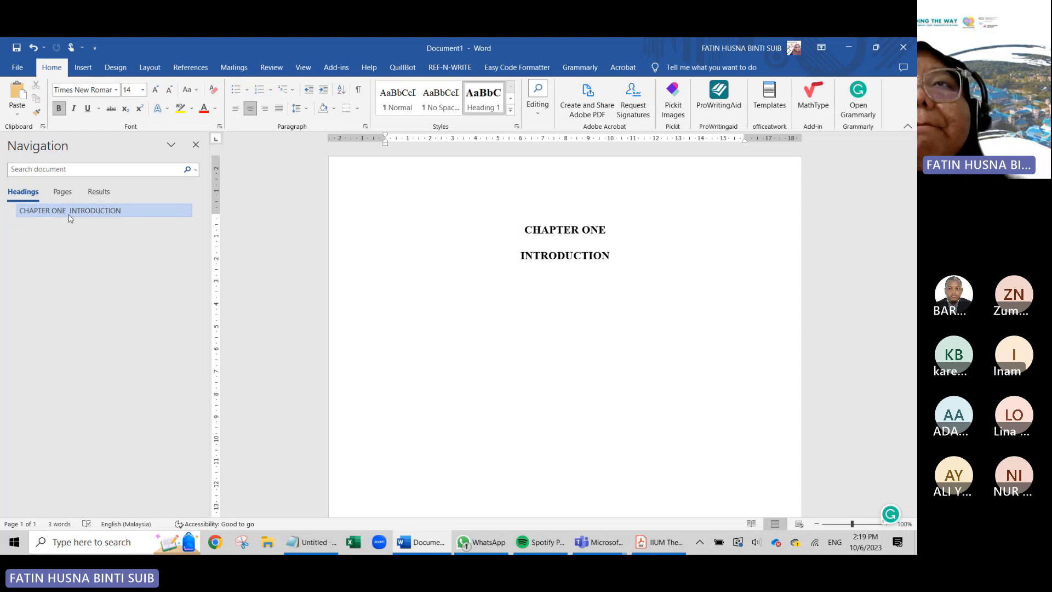
# - Replace the manual line break after CHAPTER ONE with a paragraph break so INTRODUCTION becomes a separate heading
pyautogui.click(608, 231)
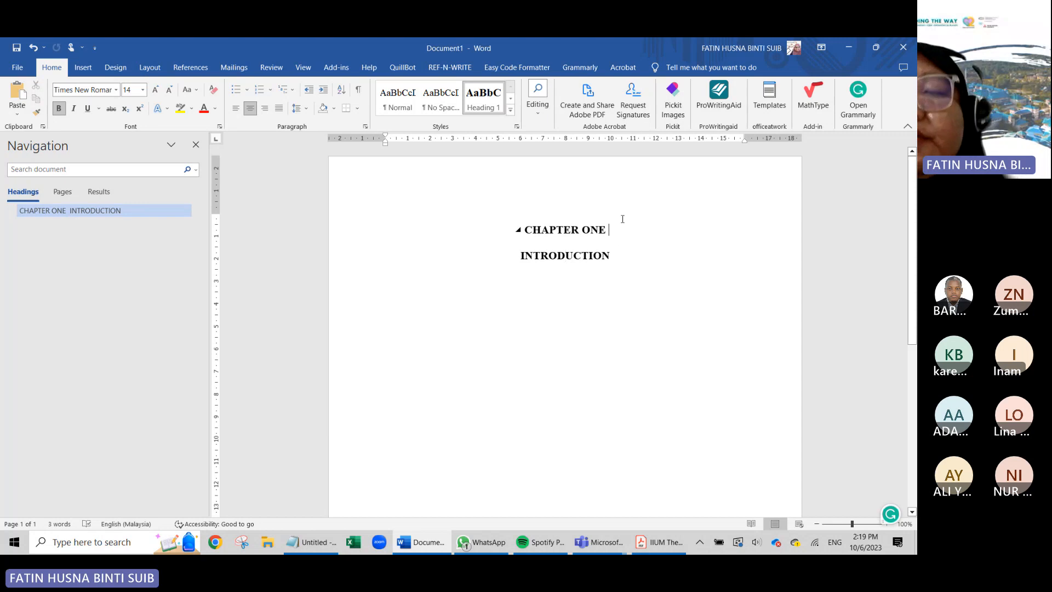
pyautogui.press('Delete')
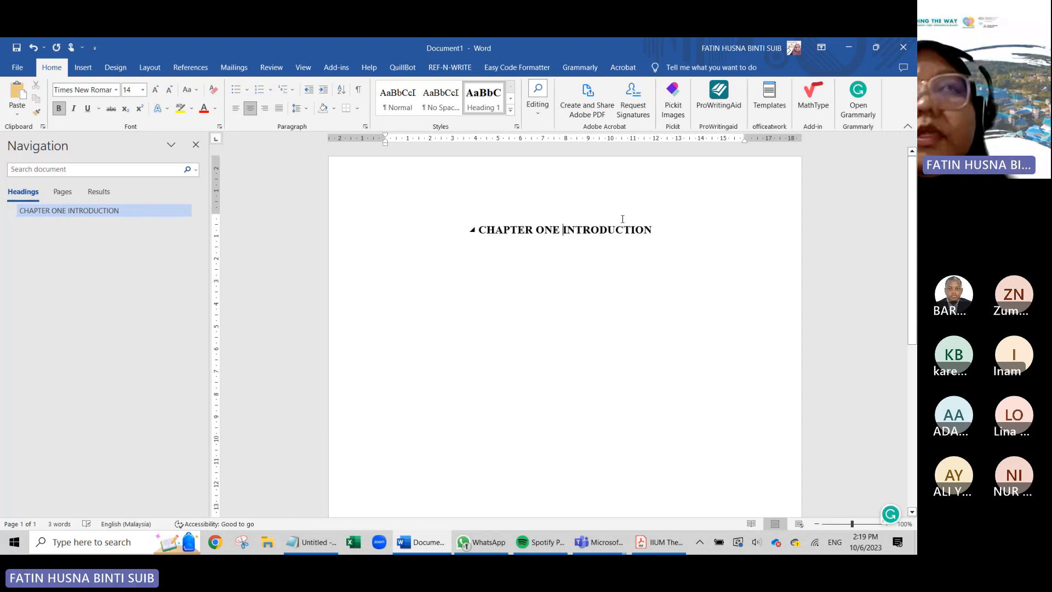
pyautogui.press('Return')
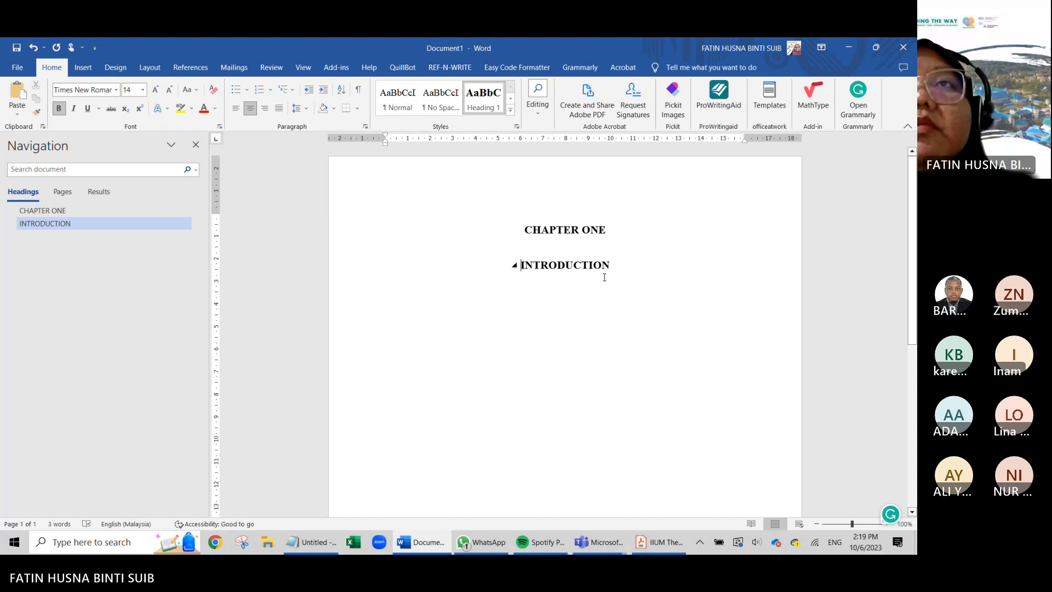
pyautogui.moveTo(613, 268); pyautogui.dragTo(521, 225)
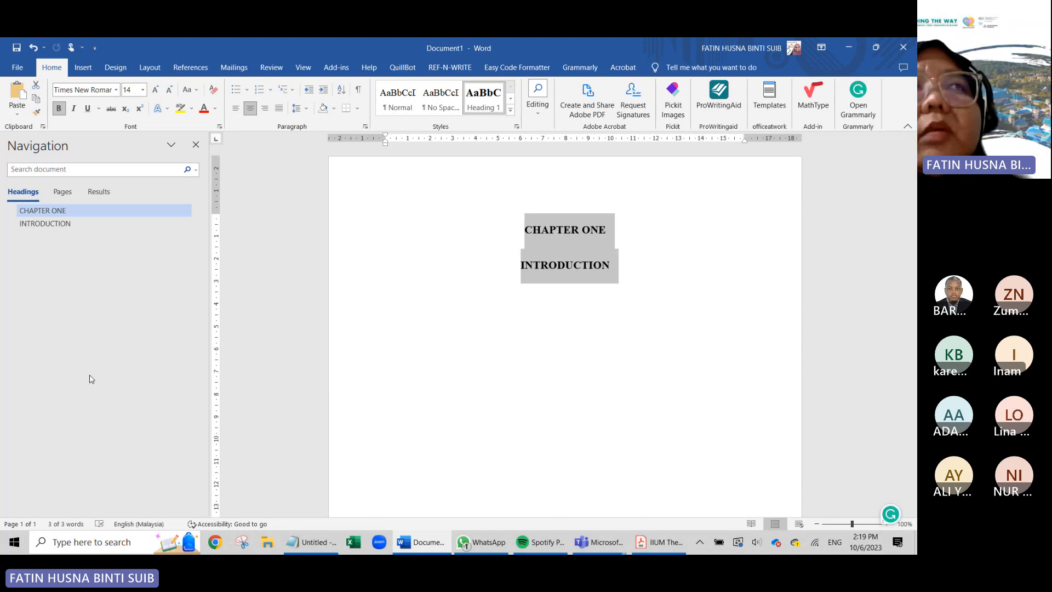
pyautogui.click(62, 212)
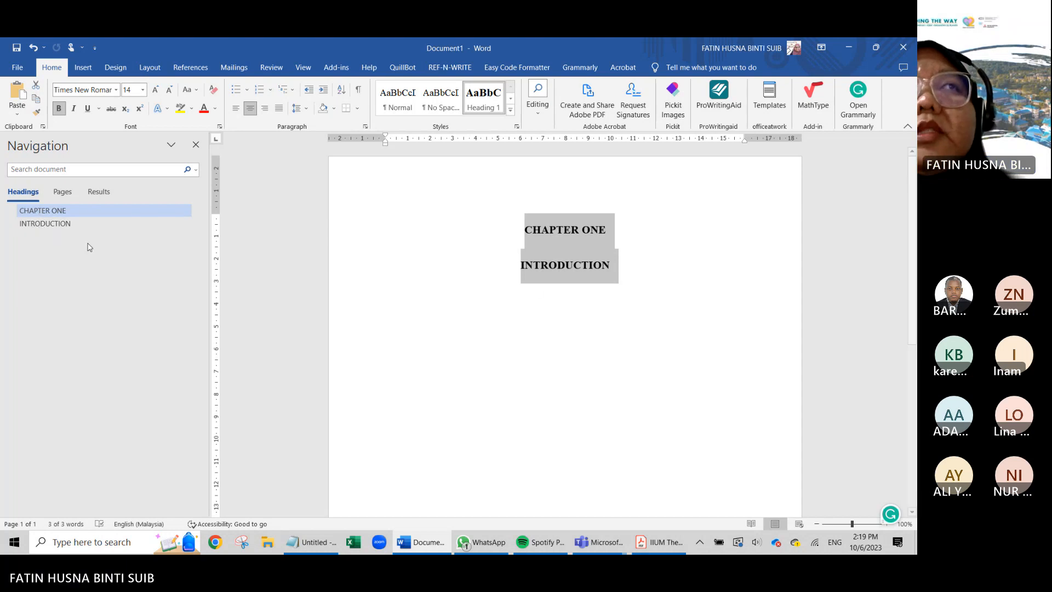
# - Replace the paragraph break after CHAPTER ONE with a manual line break so INTRODUCTION belongs to the same heading
pyautogui.click(625, 225)
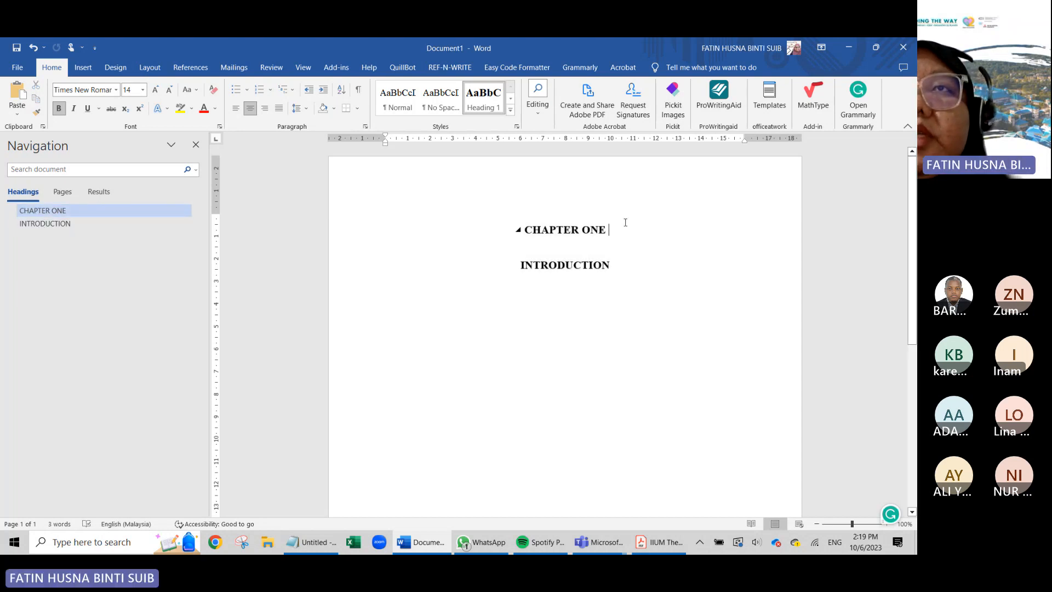
pyautogui.press('Delete')
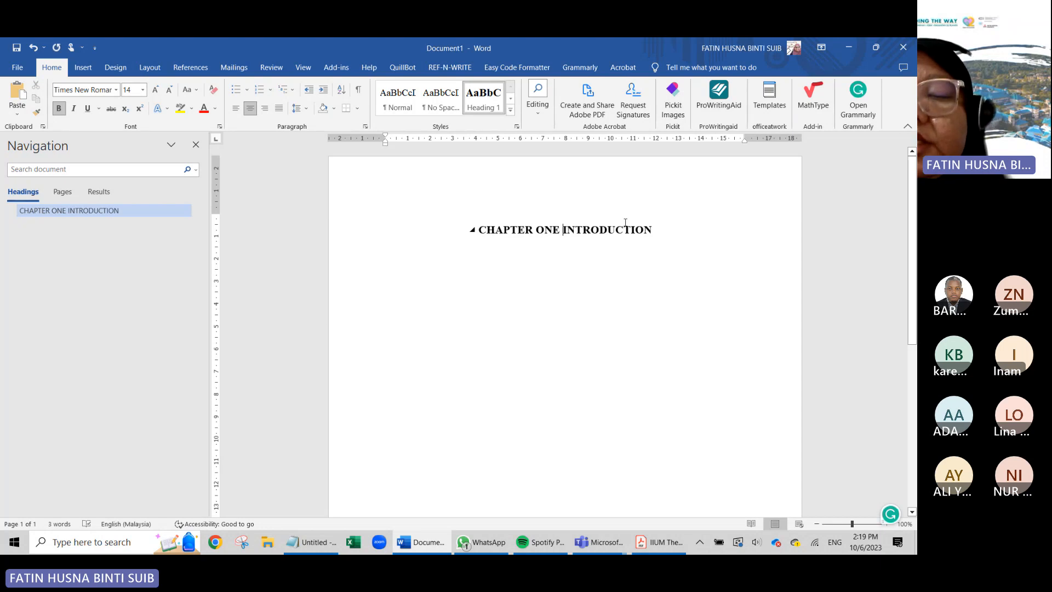
pyautogui.hotkey('shift', 'Return')
pyautogui.moveTo(601, 278); pyautogui.dragTo(528, 243)
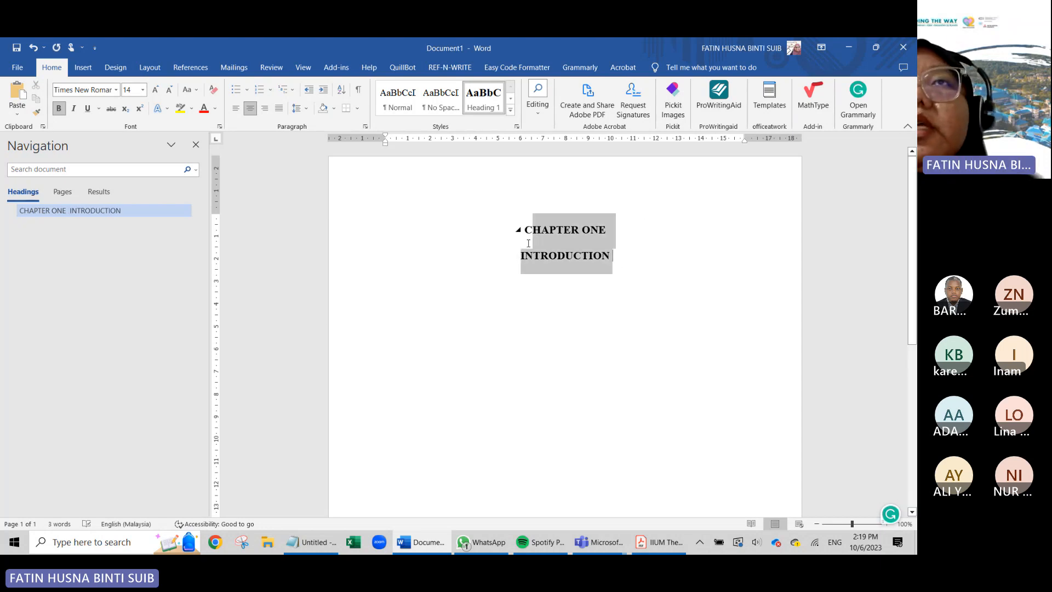
pyautogui.click(593, 255)
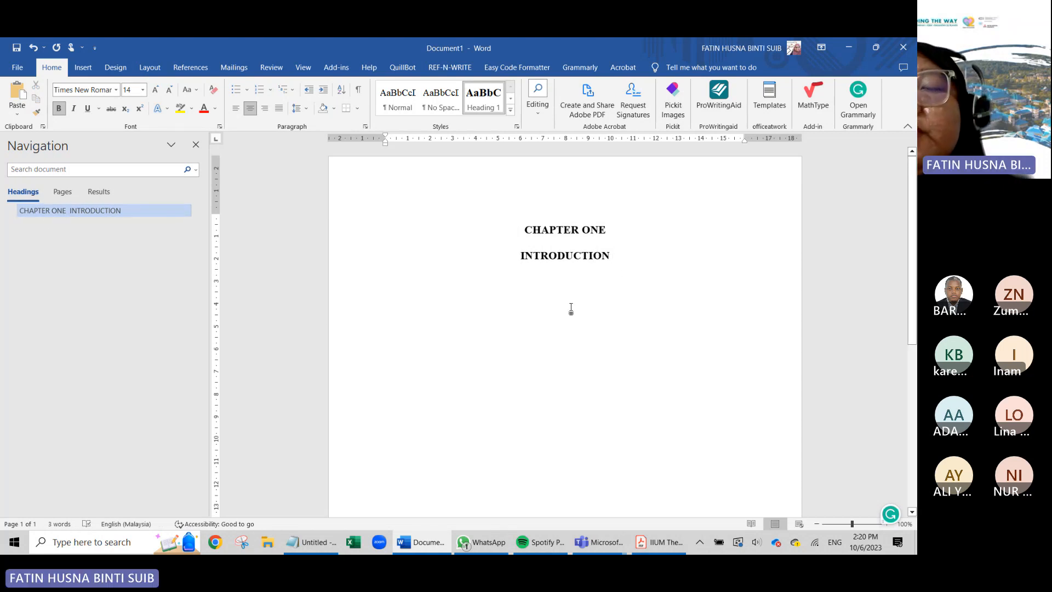
# - Add the note "(shift) (Enter)" as a Normal paragraph below the CHAPTER ONE INTRODUCTION heading
pyautogui.click(487, 355)
pyautogui.press('Return')
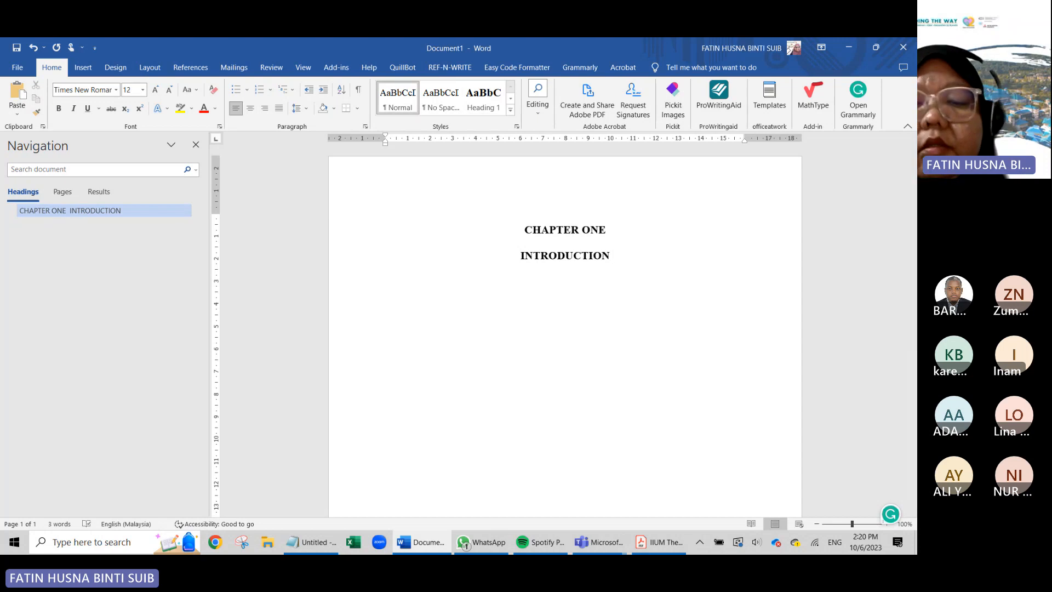
pyautogui.write('(shift')
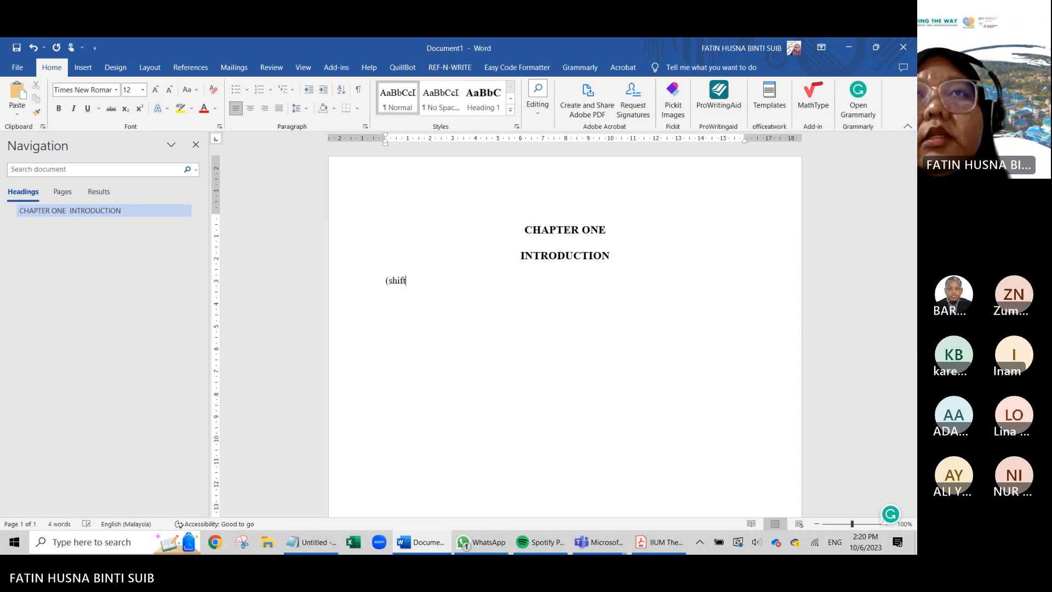
pyautogui.write(') ')
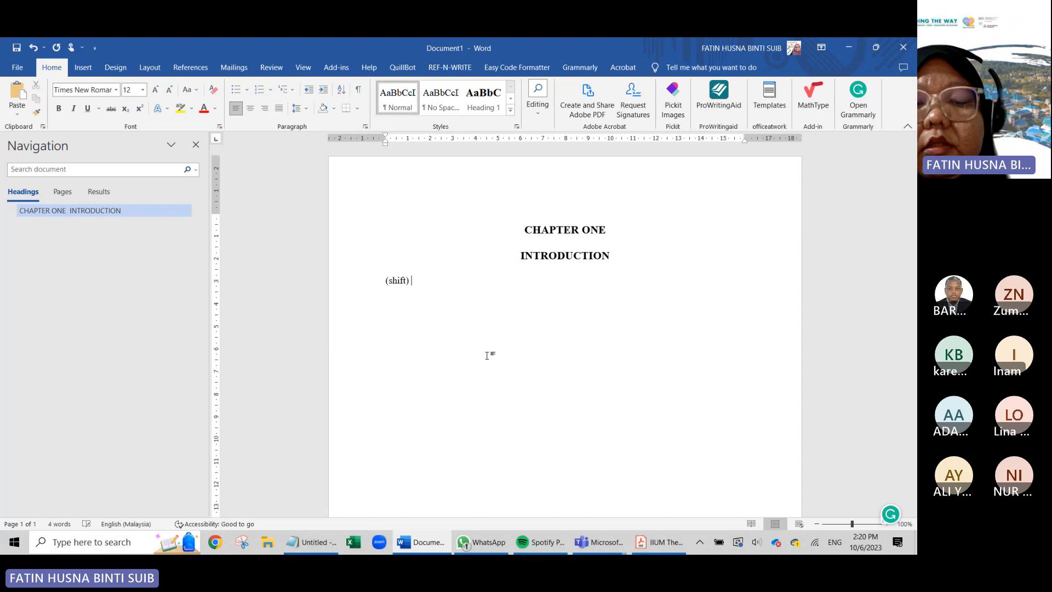
pyautogui.write('Enter')
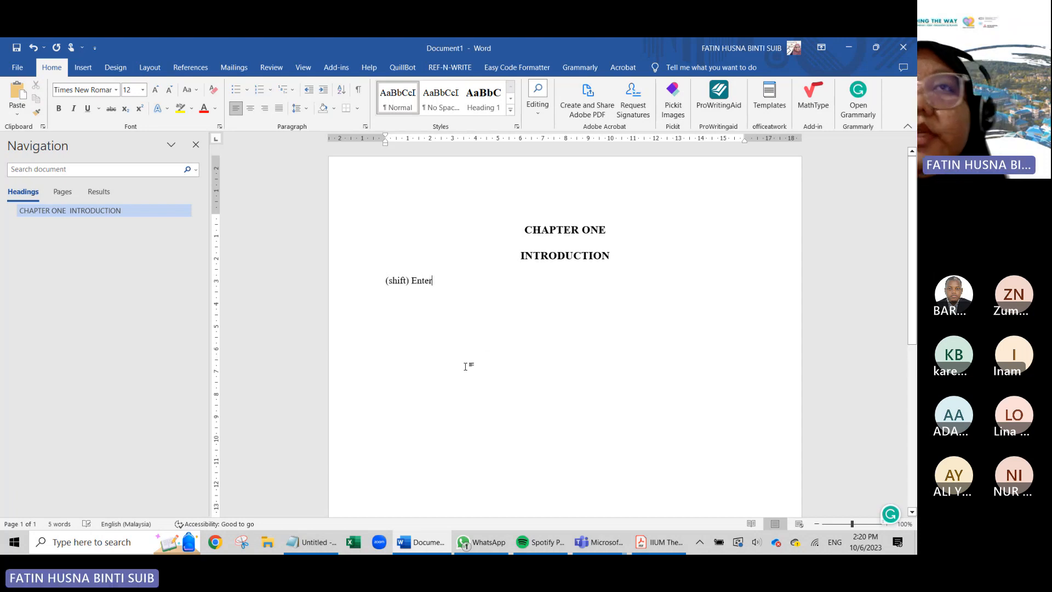
pyautogui.click(410, 279)
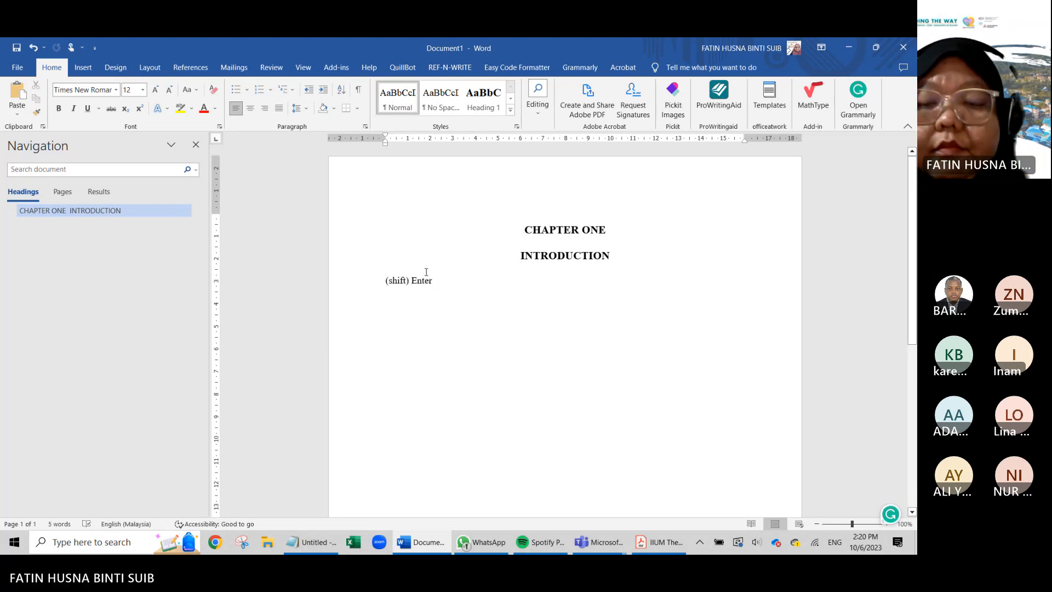
pyautogui.write('(')
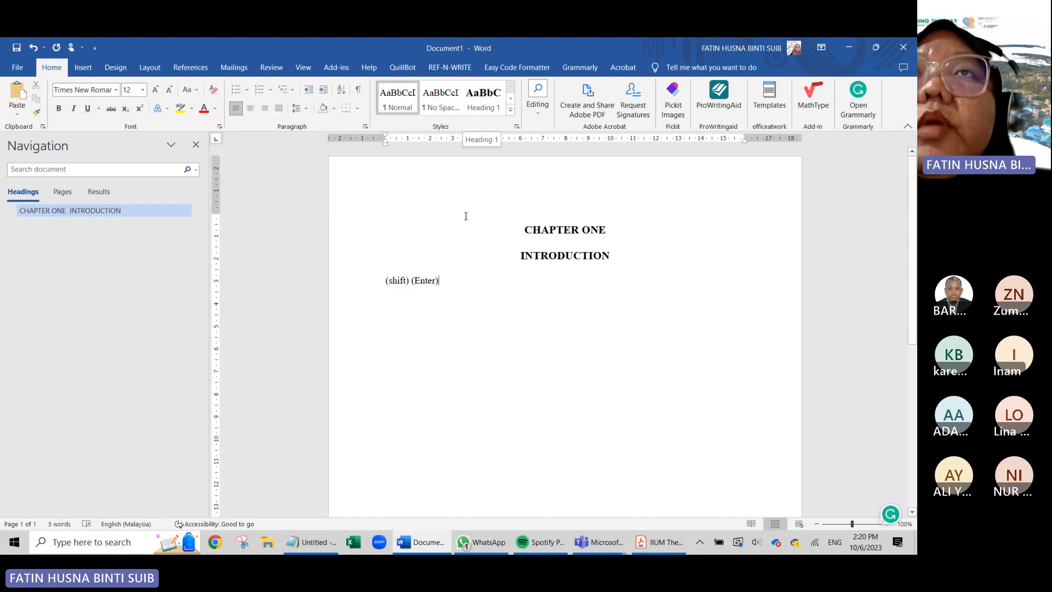
# - Insert a page break after the note and enter CHAPTER TWO LITERATURE REVIEW on the new page
pyautogui.scroll(-1, 507, 319)
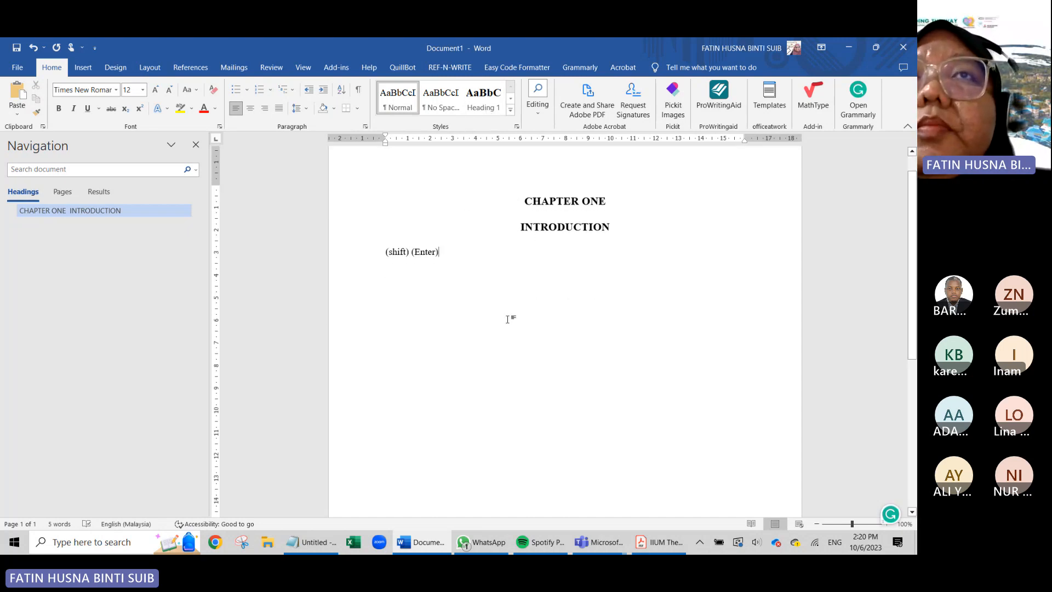
pyautogui.press('Return')
pyautogui.hotkey('ctrl', 'Return')
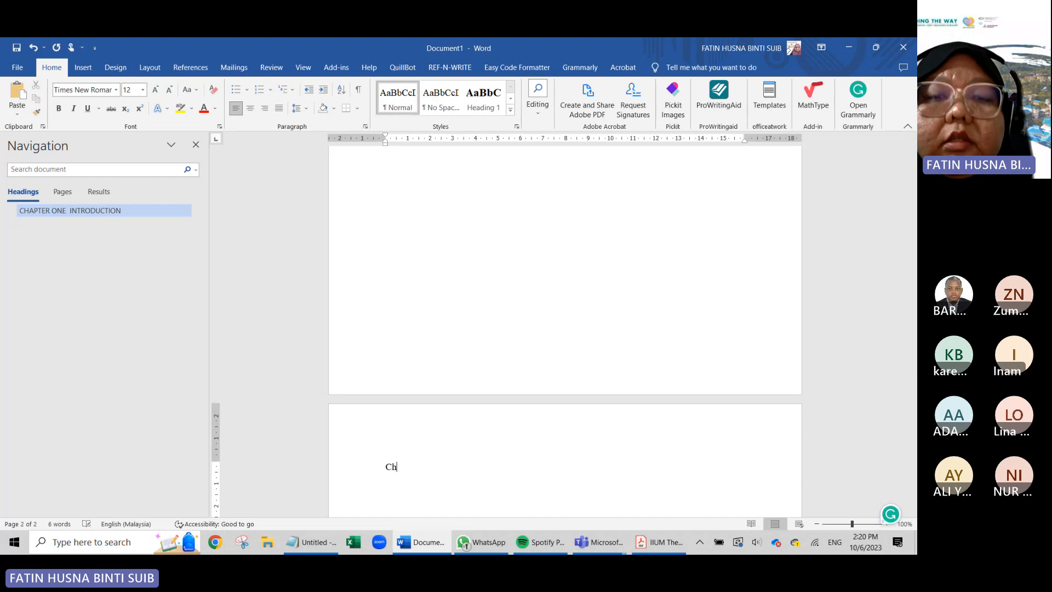
pyautogui.press('capslock')
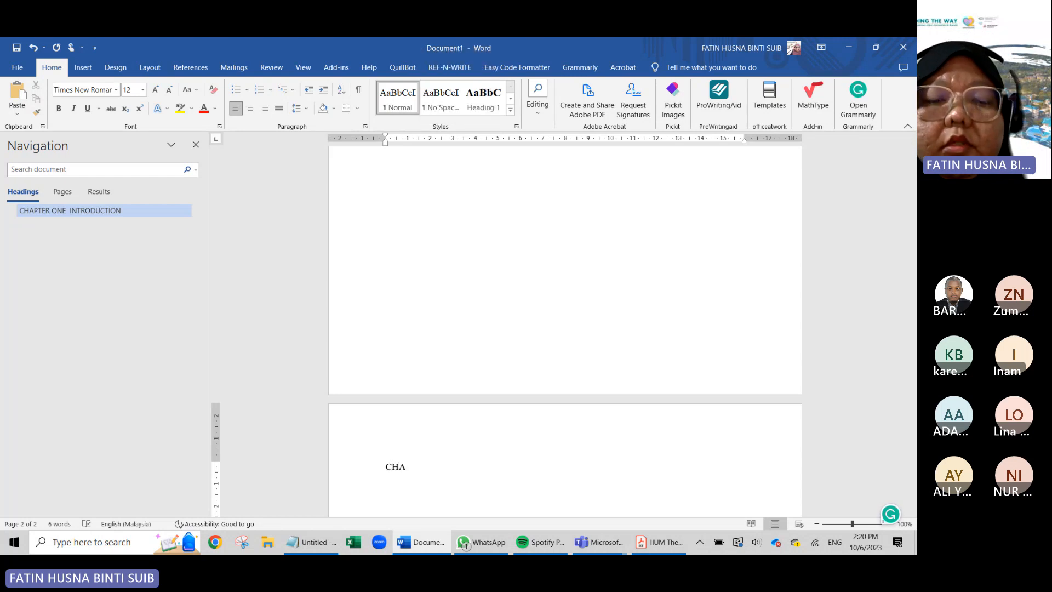
pyautogui.write('TER TWO')
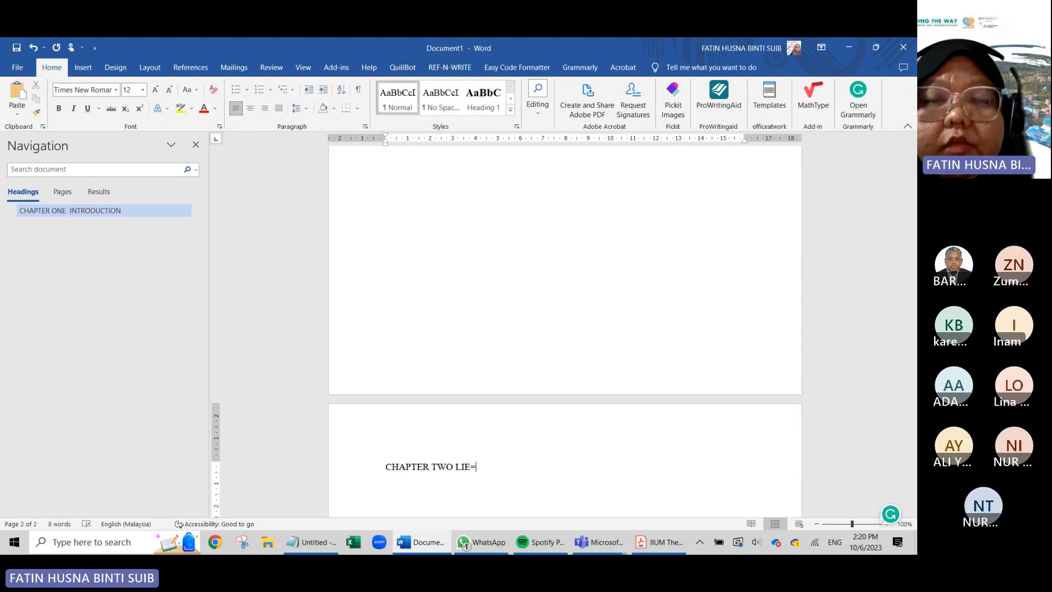
pyautogui.write(' LITERATURE REVIEW')
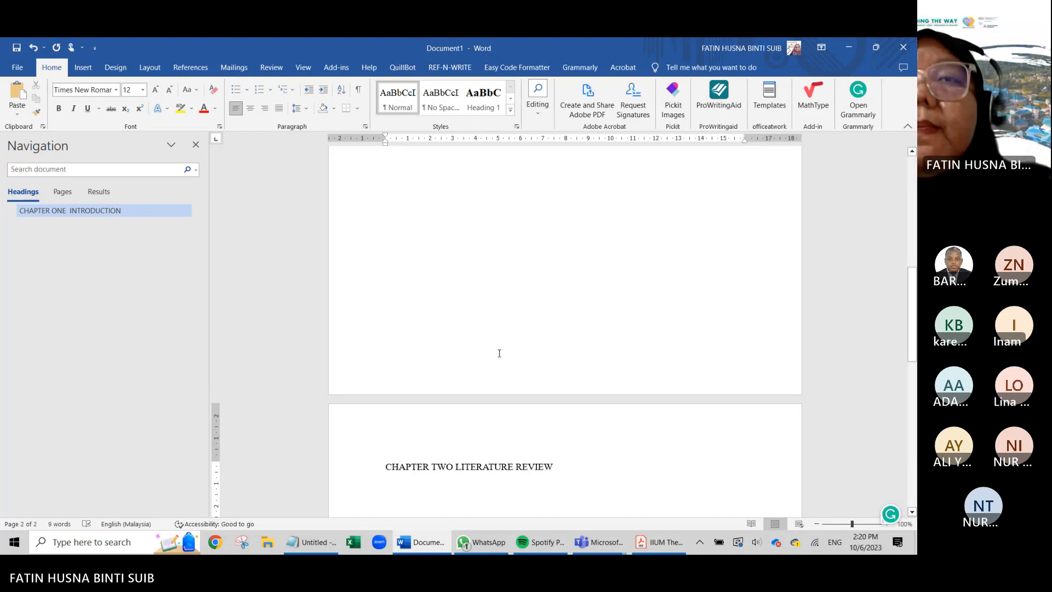
# - Split LITERATURE REVIEW onto its own line with a manual line break and apply Heading 1 to the whole chapter title
pyautogui.scroll(-4, 469, 301)
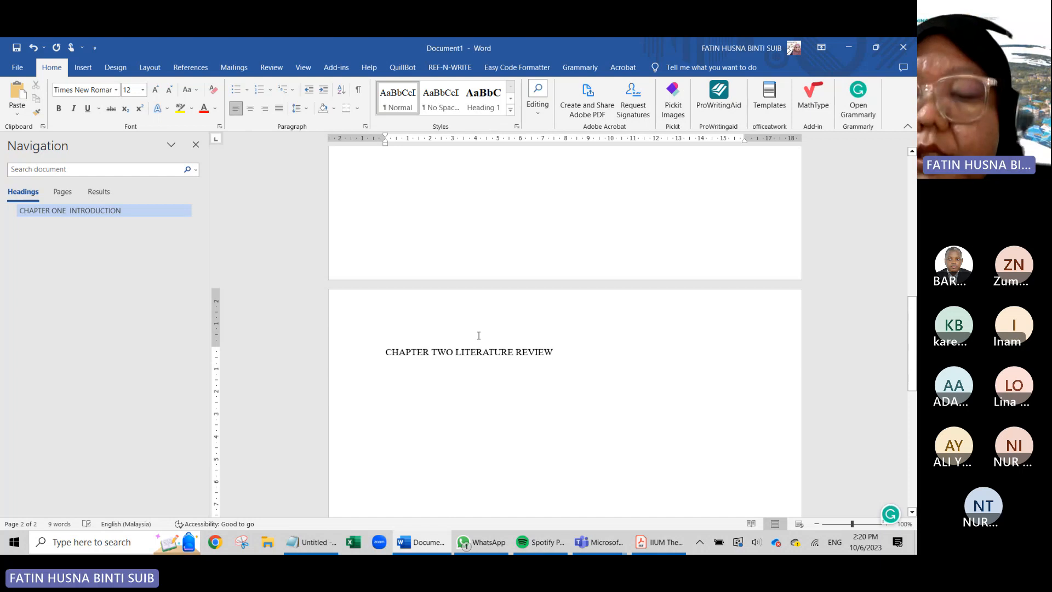
pyautogui.click(456, 351)
pyautogui.press('Return')
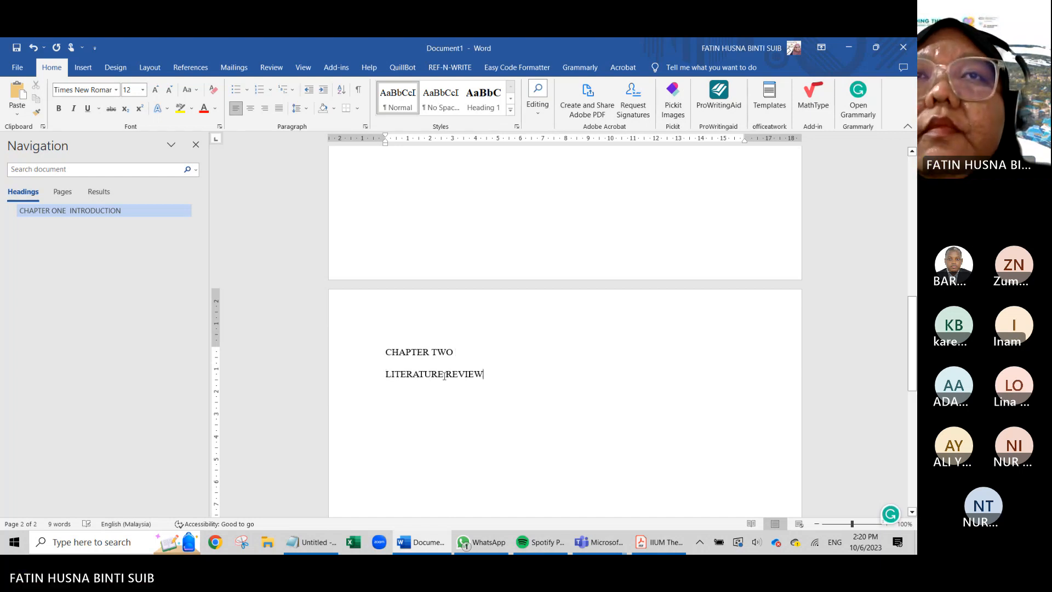
pyautogui.moveTo(485, 374); pyautogui.dragTo(393, 339)
pyautogui.click(483, 99)
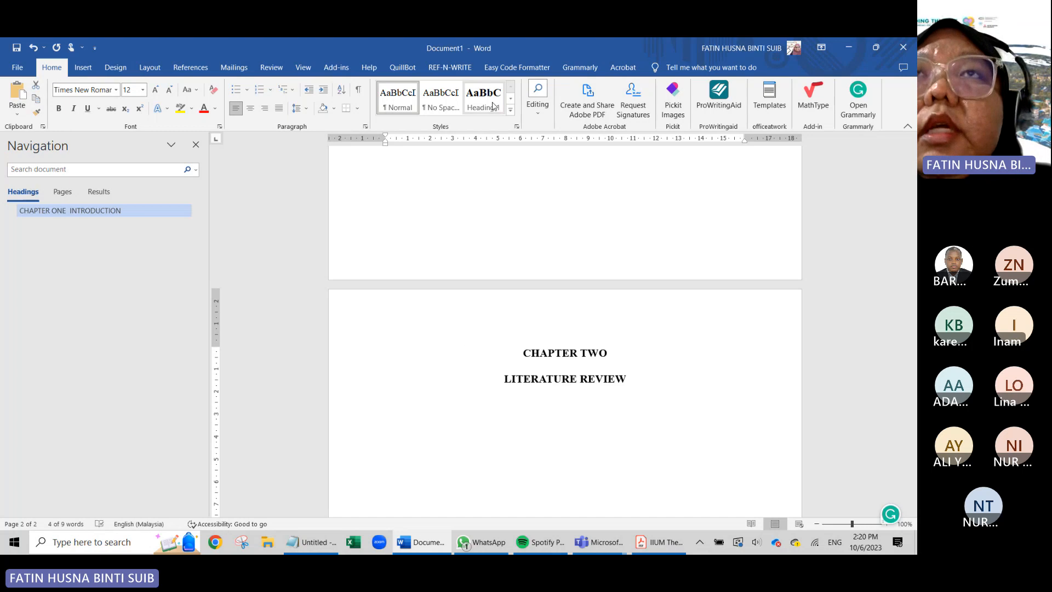
pyautogui.click(542, 405)
# - Compare the Chapter One and Chapter Two heading pages with their entries in the document outline
pyautogui.scroll(5, 541, 406)
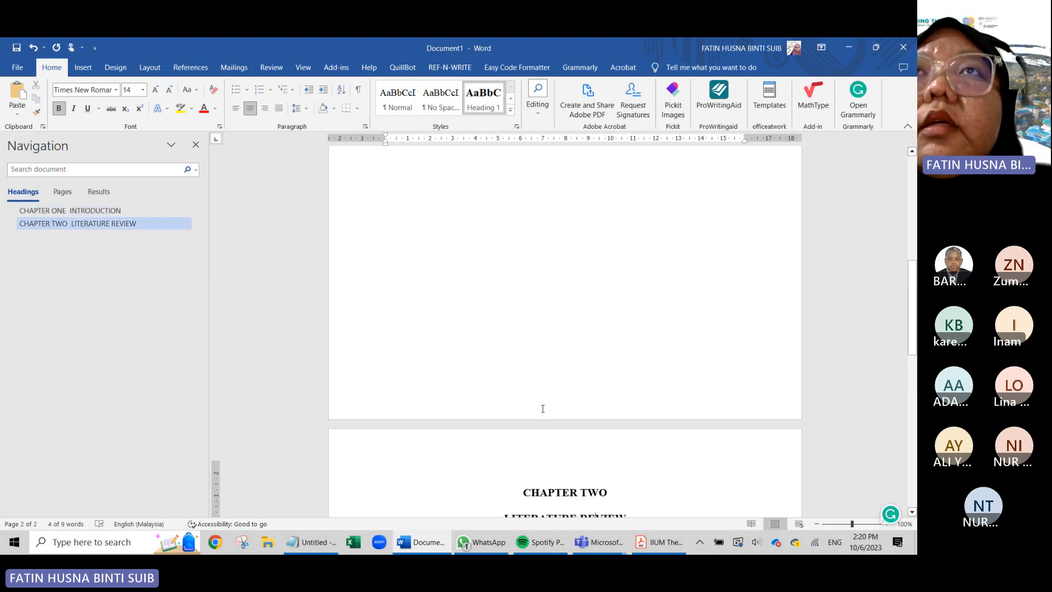
pyautogui.scroll(3, 540, 406)
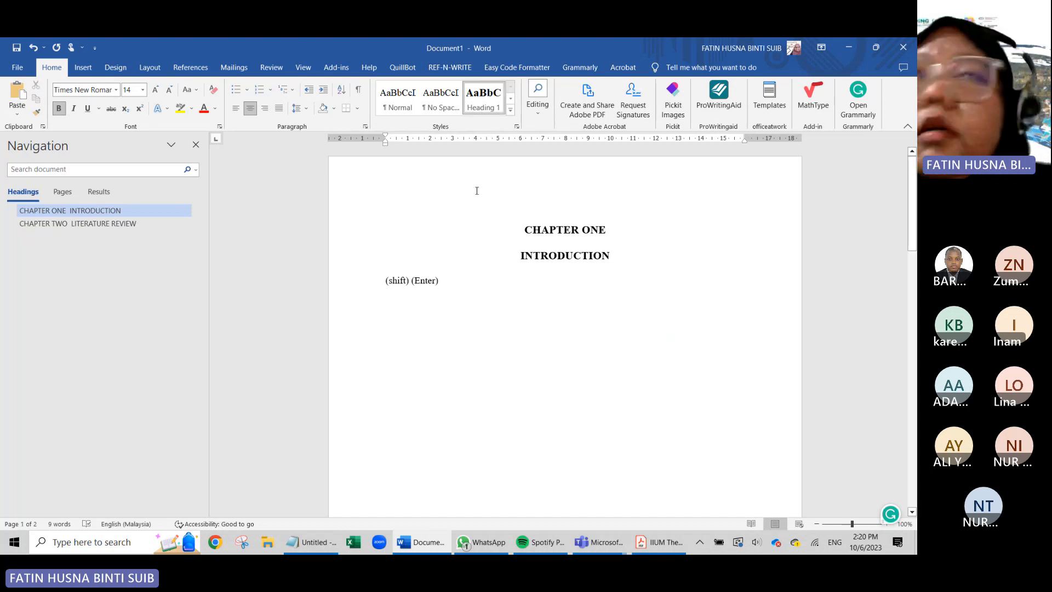
pyautogui.scroll(-10, 550, 321)
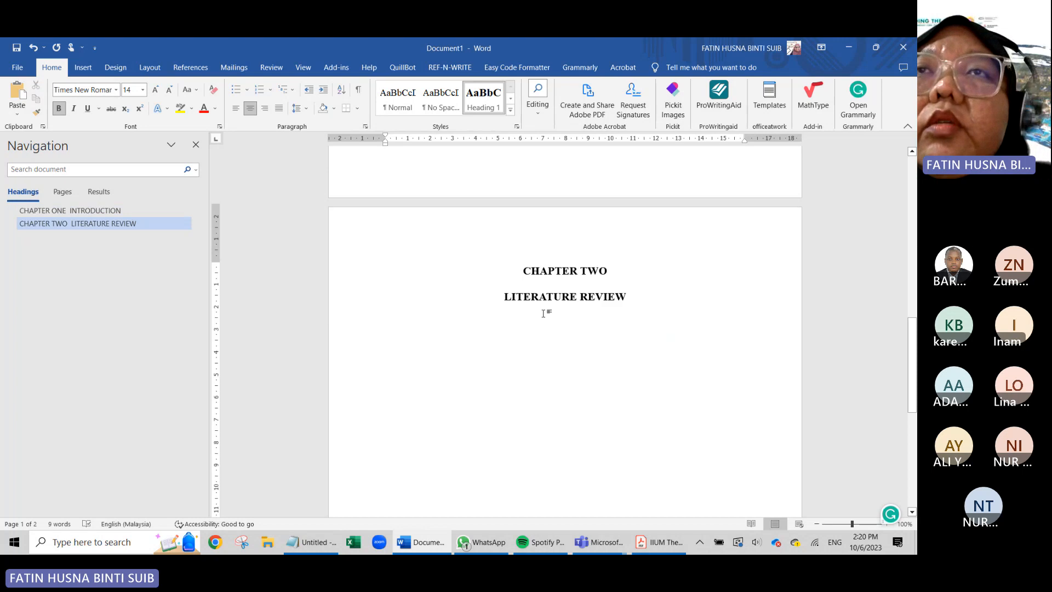
pyautogui.scroll(-5, 585, 328)
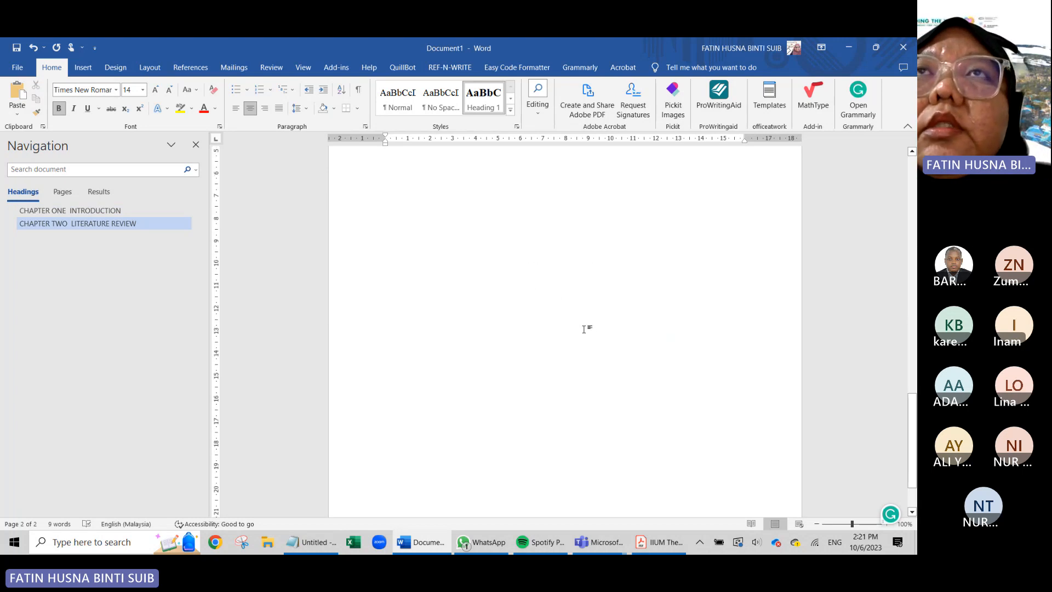
pyautogui.scroll(5, 579, 322)
pyautogui.scroll(10, 579, 322)
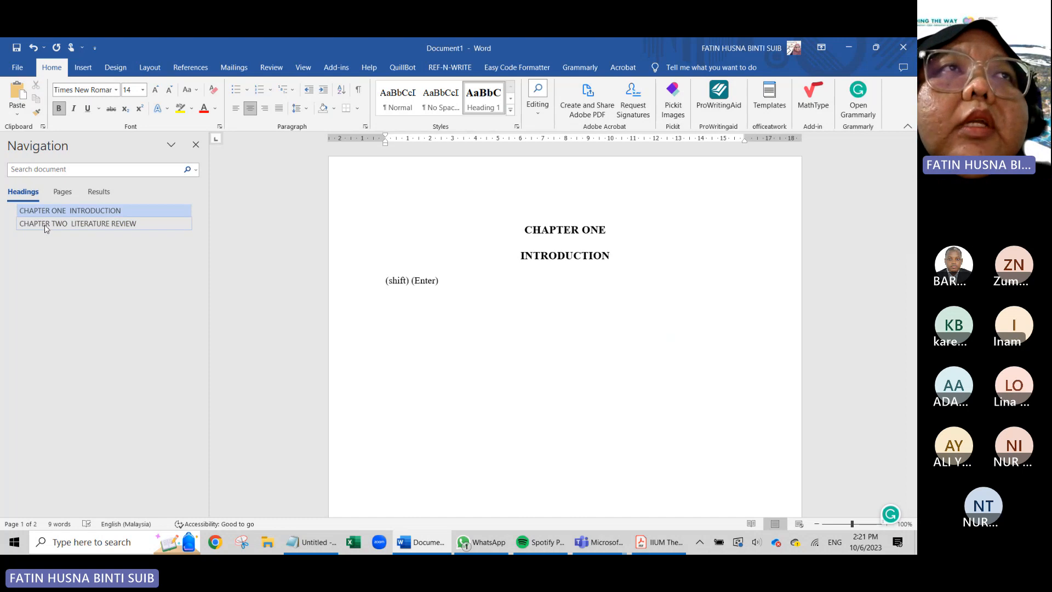
pyautogui.scroll(-12, 470, 388)
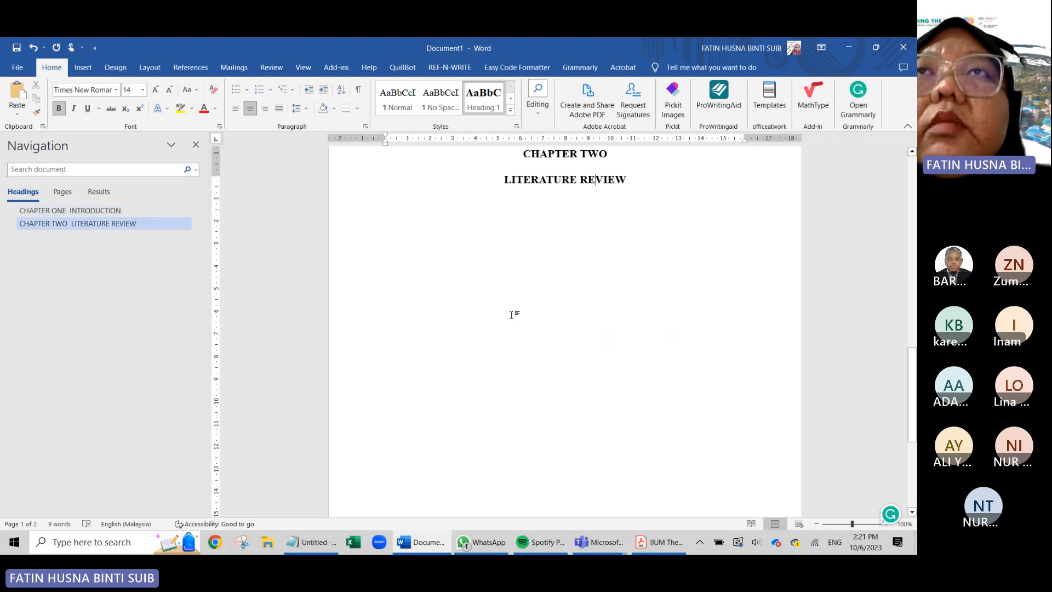
pyautogui.scroll(2, 515, 323)
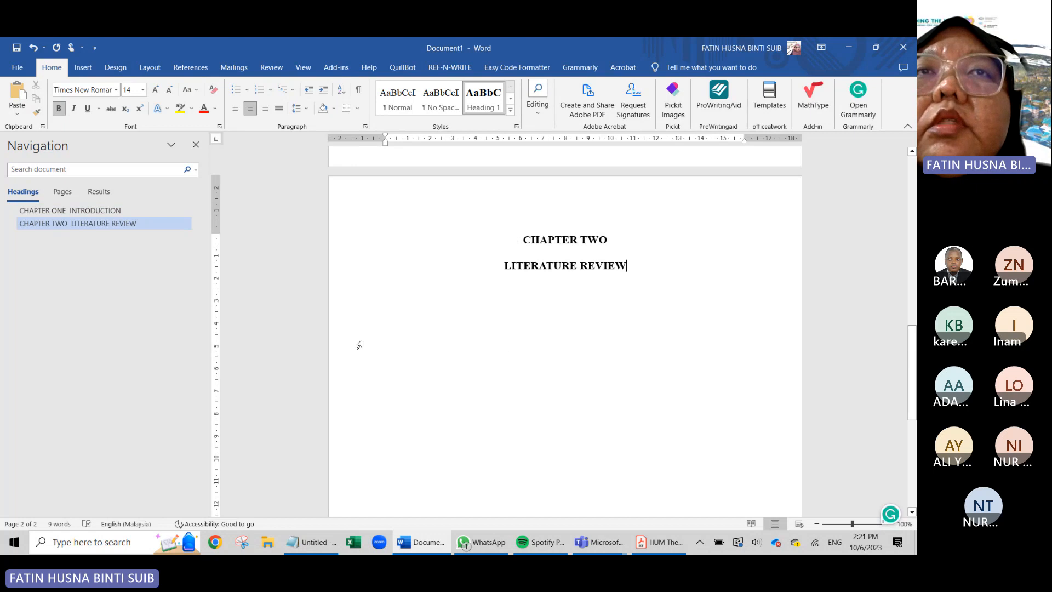
# - Add empty paragraphs below the CHAPTER TWO heading until the insertion point reaches a third page
pyautogui.click(386, 326)
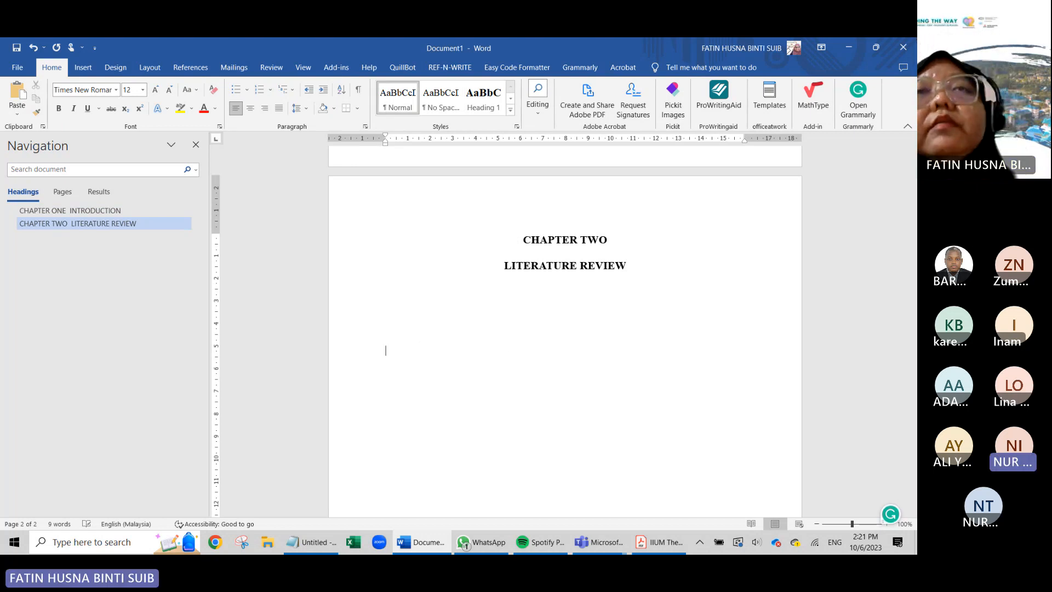
pyautogui.press('Return')
pyautogui.press('Return')
pyautogui.press('Return')
pyautogui.press('Return')
pyautogui.press('Return')
pyautogui.press('Return')
pyautogui.press('Return')
pyautogui.press('Return')
pyautogui.press('Return')
pyautogui.press('Return')
pyautogui.press('Return')
pyautogui.press('Return')
pyautogui.press('Return')
pyautogui.press('Return')
pyautogui.press('Return')
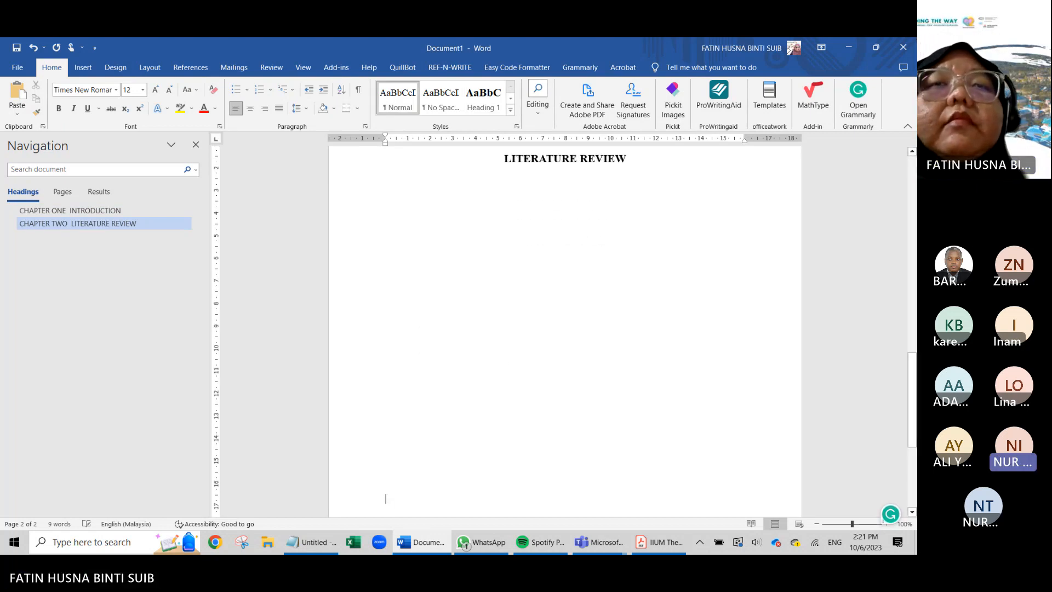
pyautogui.press('Return')
pyautogui.press('Return')
pyautogui.press('Return')
pyautogui.press('Return')
pyautogui.press('Return')
pyautogui.press('Return')
pyautogui.press('Return')
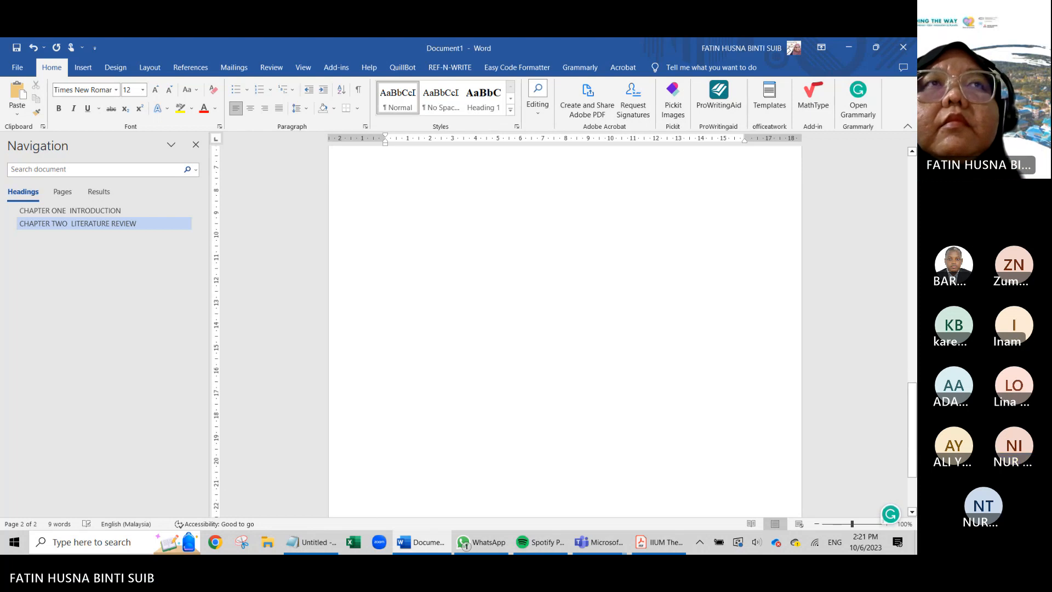
pyautogui.press('Return')
pyautogui.press('Return')
pyautogui.press('Return')
pyautogui.press('Return')
pyautogui.press('Return')
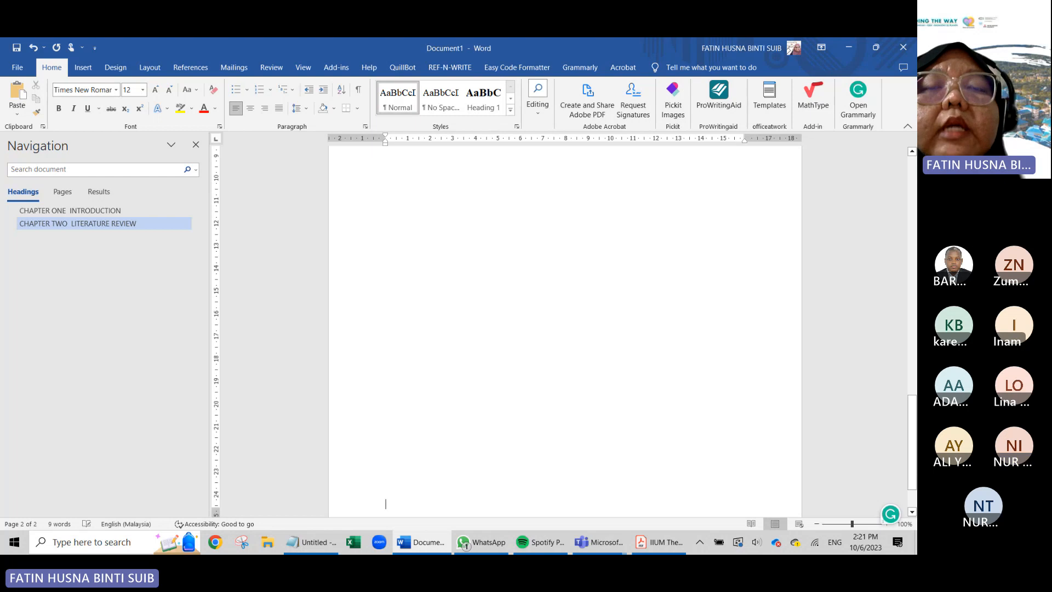
# - Check the alignment, indentation and spacing in the Heading 1 style's paragraph settings
pyautogui.rightClick(484, 99)
pyautogui.press('Escape')
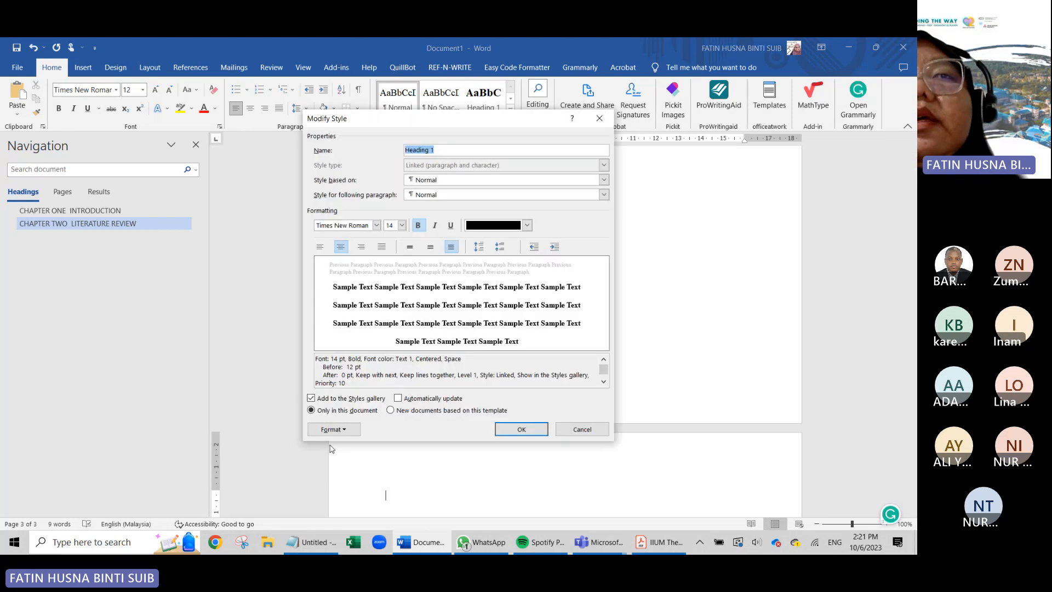
pyautogui.click(333, 429)
pyautogui.click(346, 318)
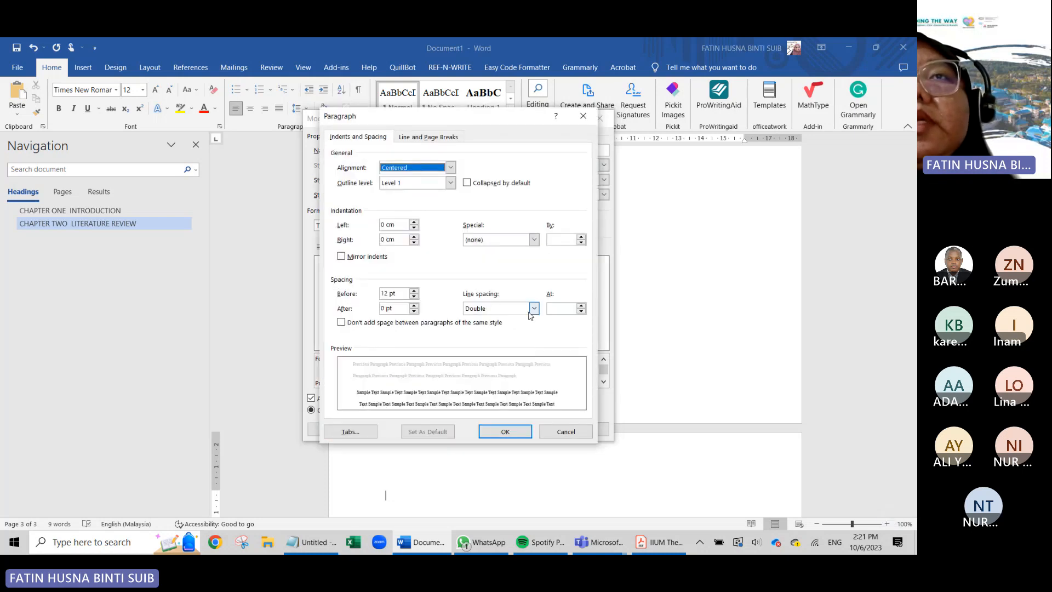
pyautogui.click(504, 431)
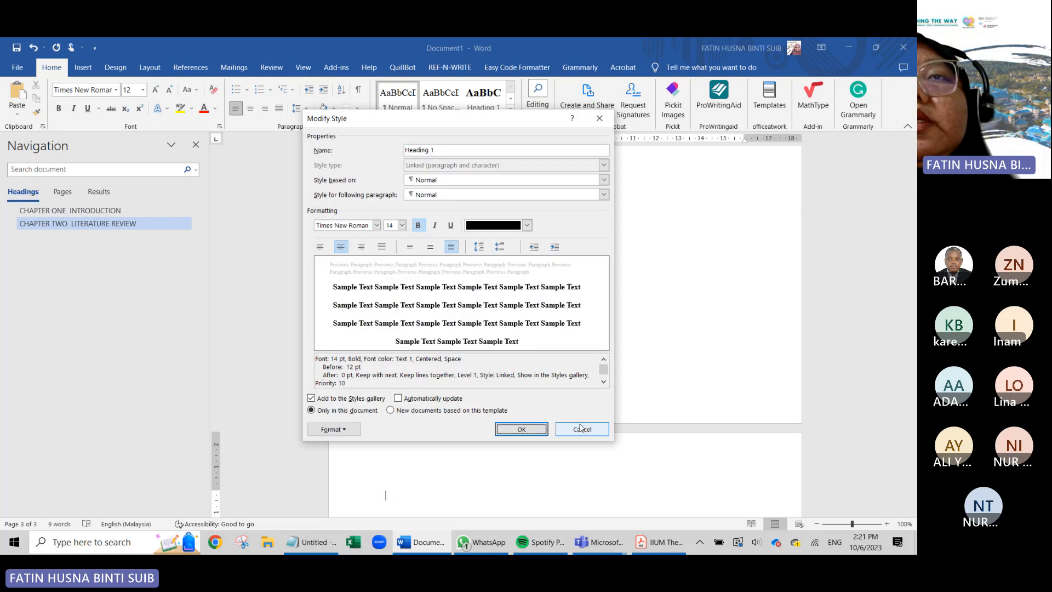
pyautogui.click(536, 433)
# - Enter CHAPTER THREE in the first paragraph of the third page
pyautogui.scroll(-4, 519, 372)
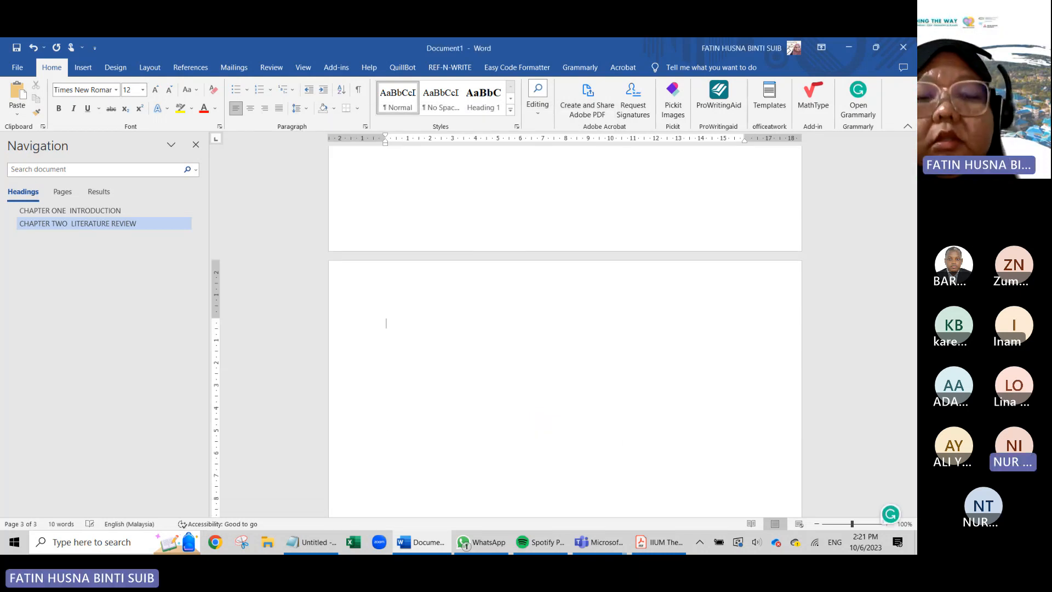
pyautogui.write('CHAPTER ')
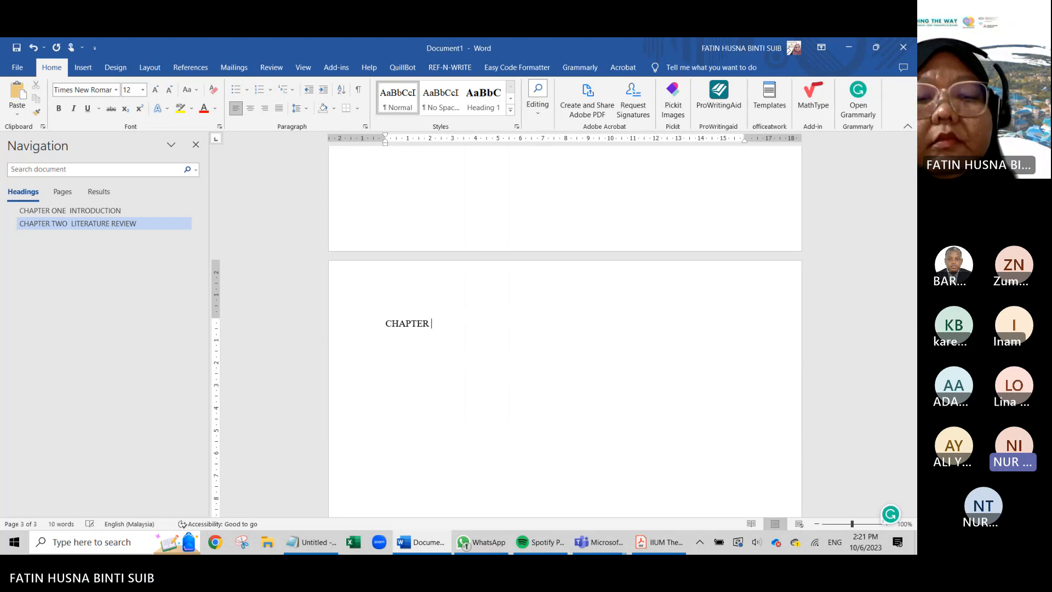
pyautogui.write('THREE')
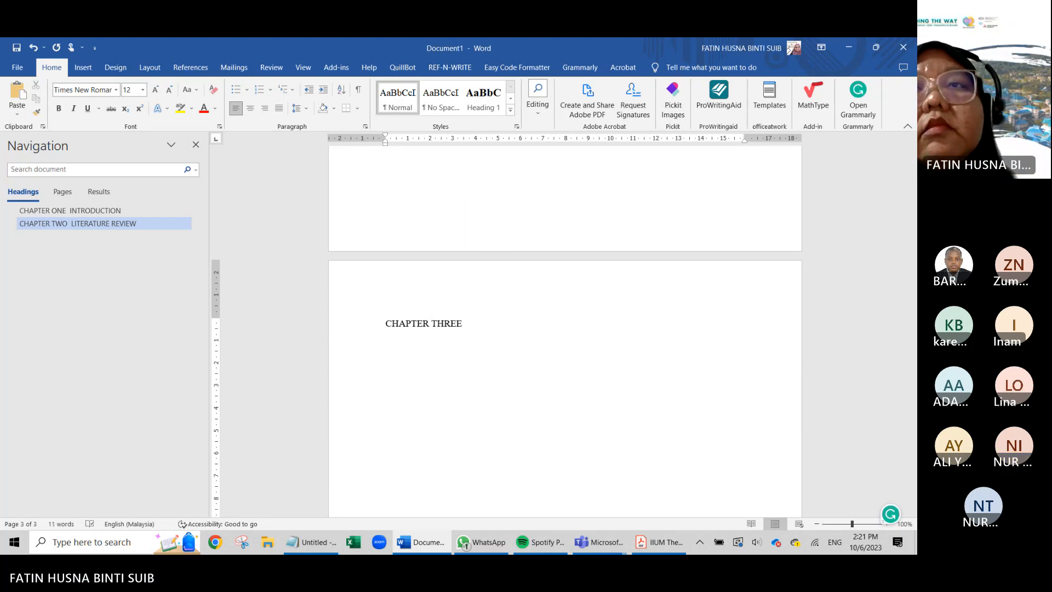
# - Switch to the IIUM Thesis Format PDF in Acrobat and examine the spacing and heading rules in Appendix R (i) and the preceding appendices
pyautogui.click(675, 543)
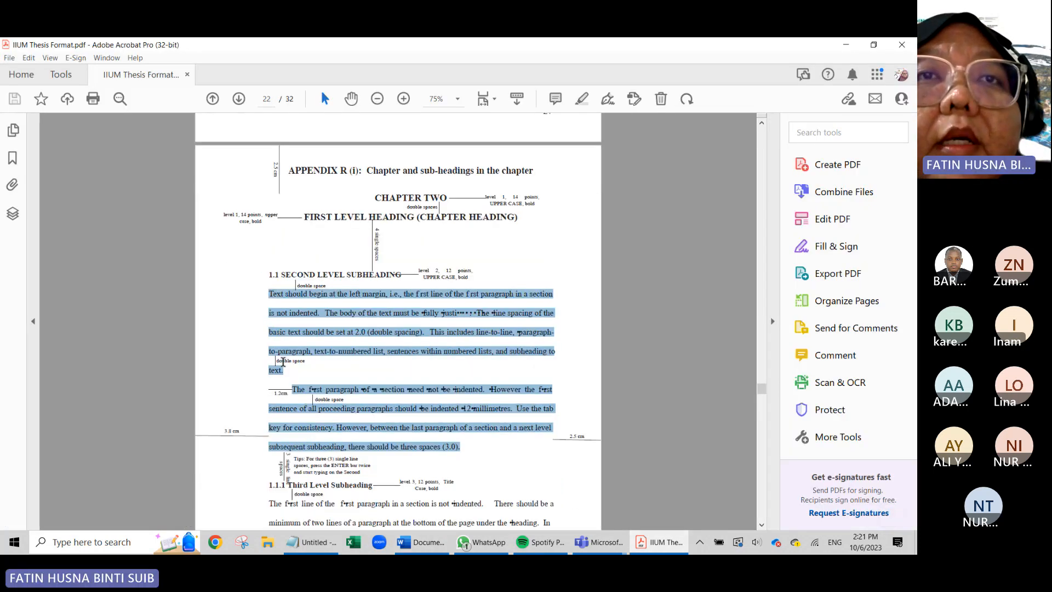
pyautogui.scroll(-1, 283, 362)
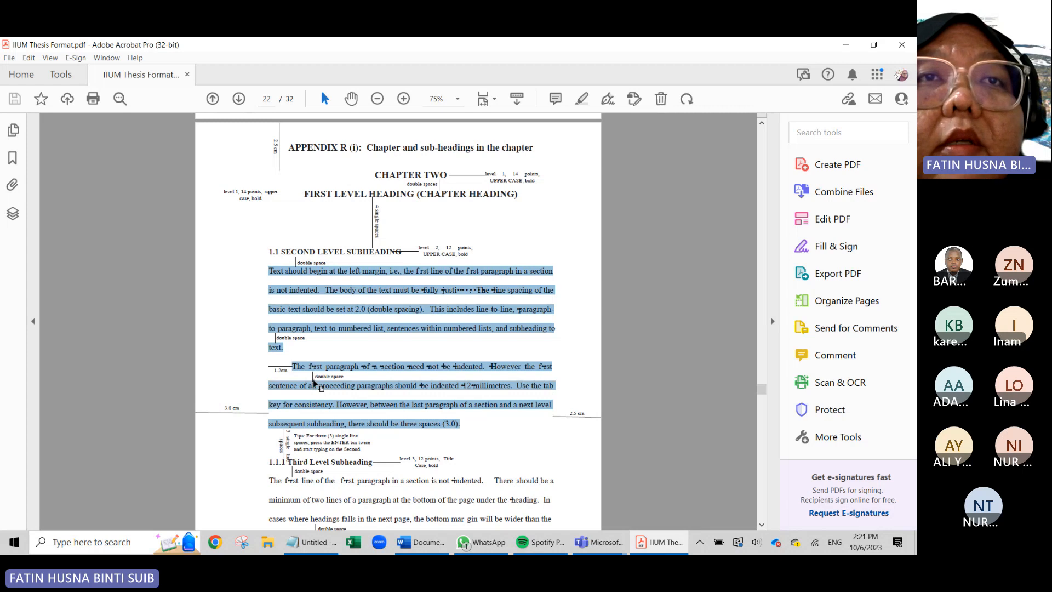
pyautogui.scroll(-3, 314, 378)
pyautogui.scroll(-3, 315, 379)
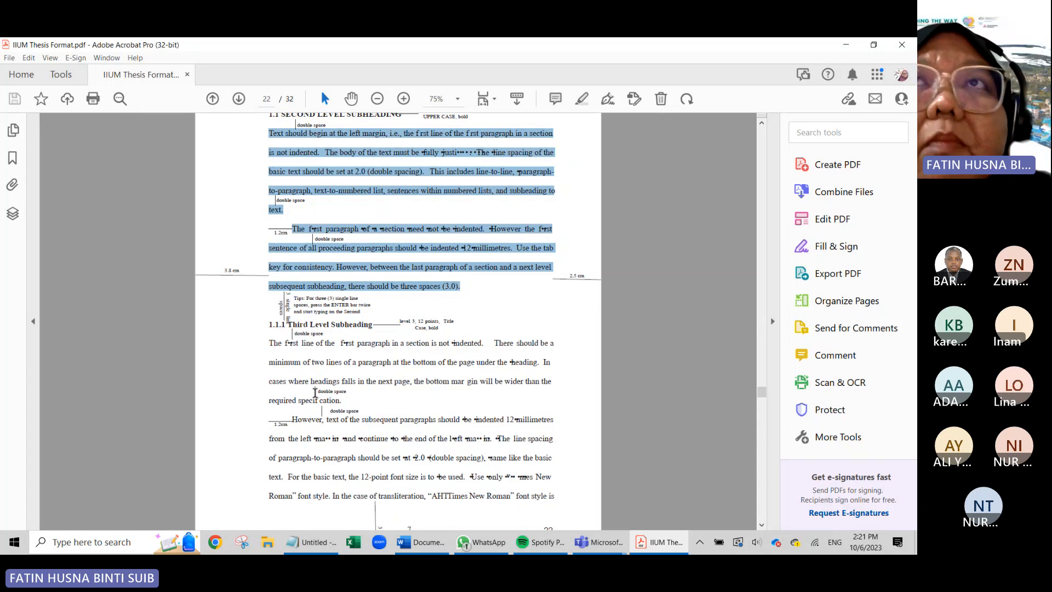
pyautogui.scroll(15, 409, 408)
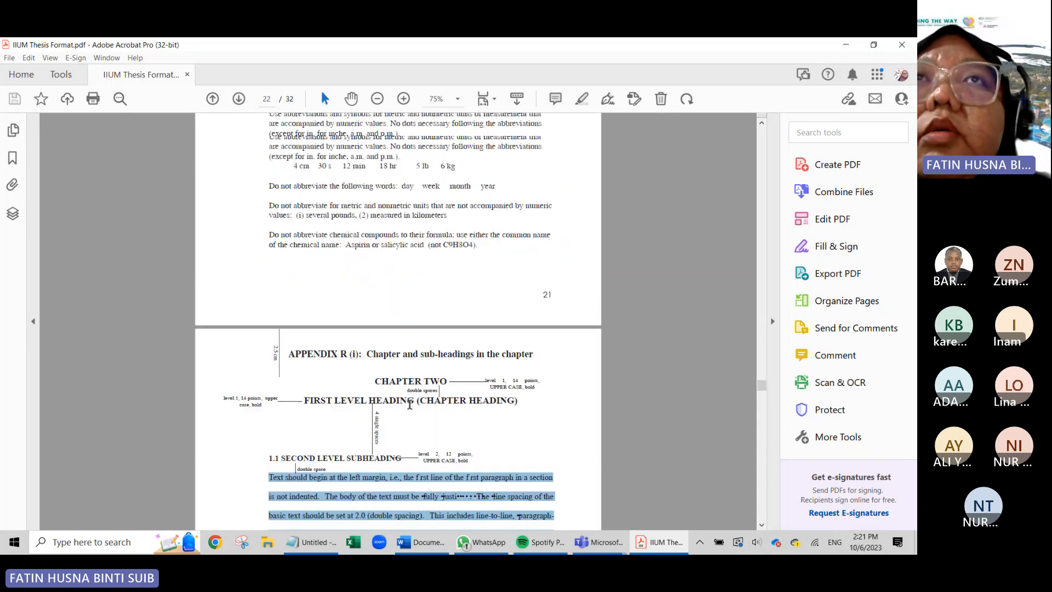
pyautogui.scroll(12, 409, 405)
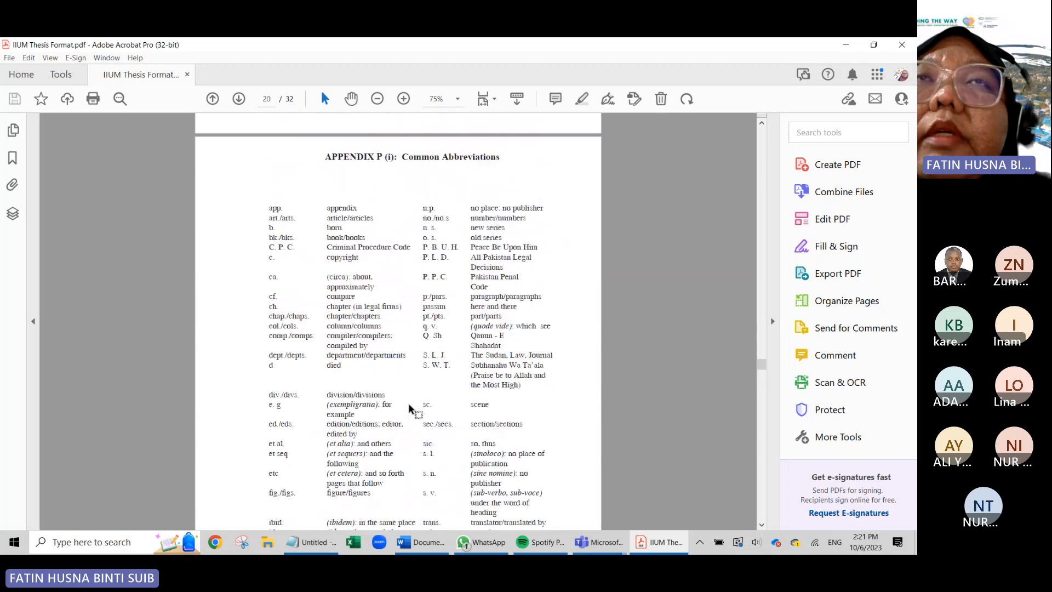
pyautogui.scroll(5, 410, 404)
pyautogui.scroll(-8, 409, 405)
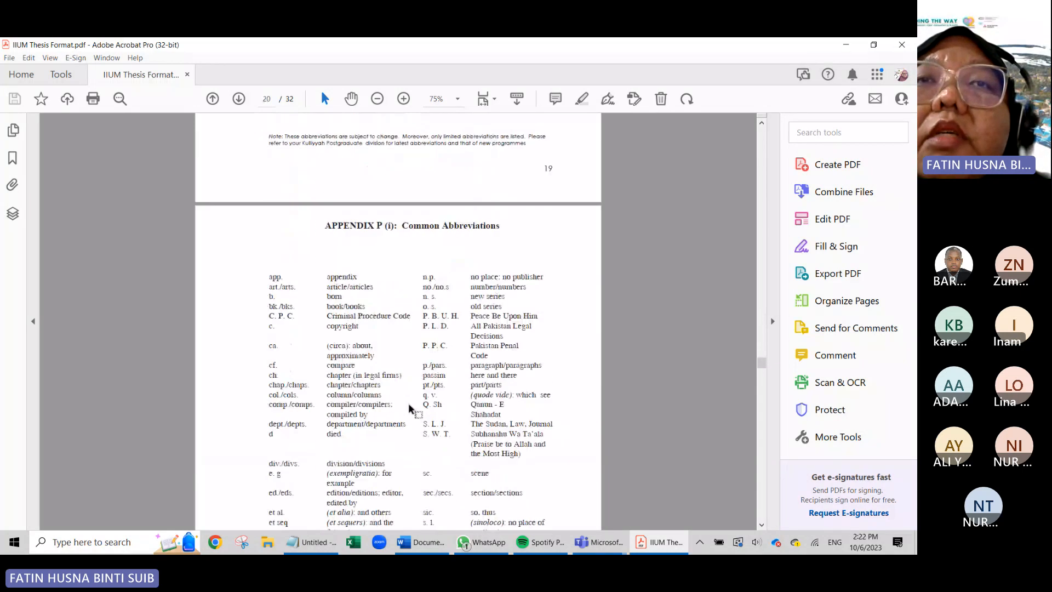
pyautogui.scroll(8, 409, 406)
pyautogui.scroll(20, 409, 406)
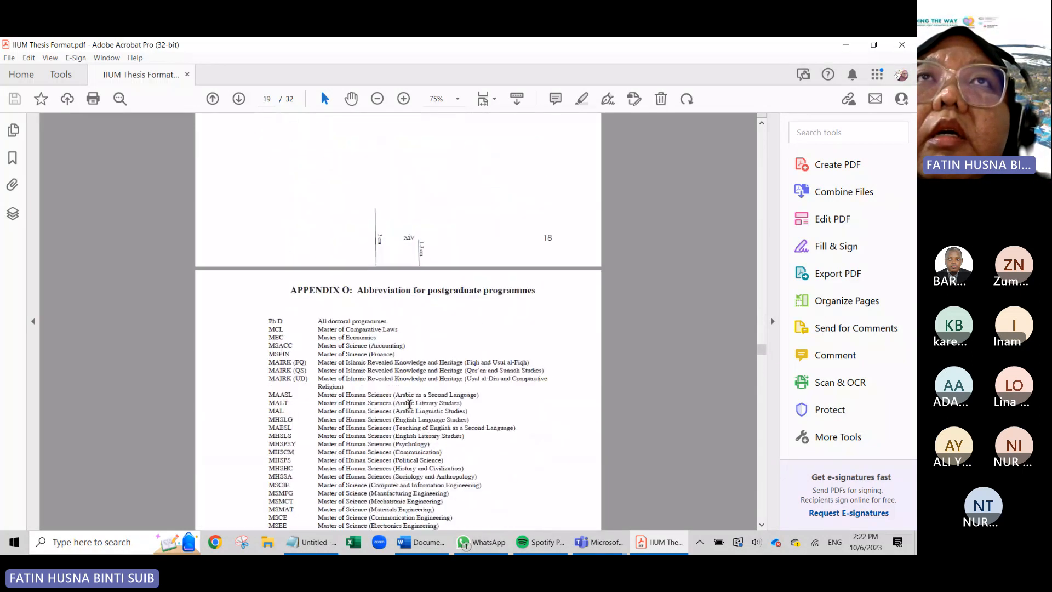
pyautogui.scroll(20, 409, 404)
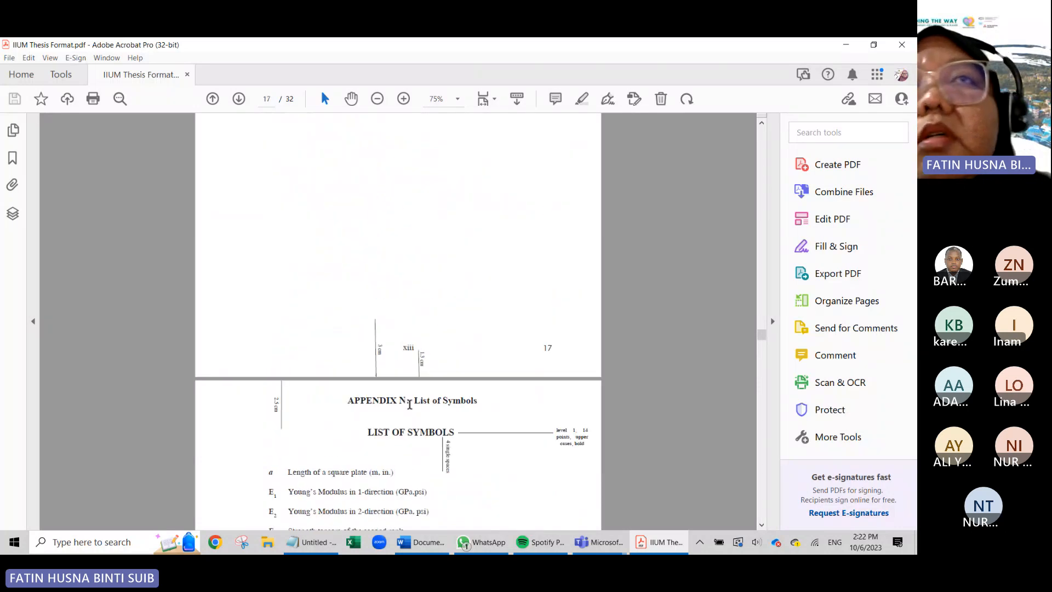
pyautogui.scroll(15, 410, 405)
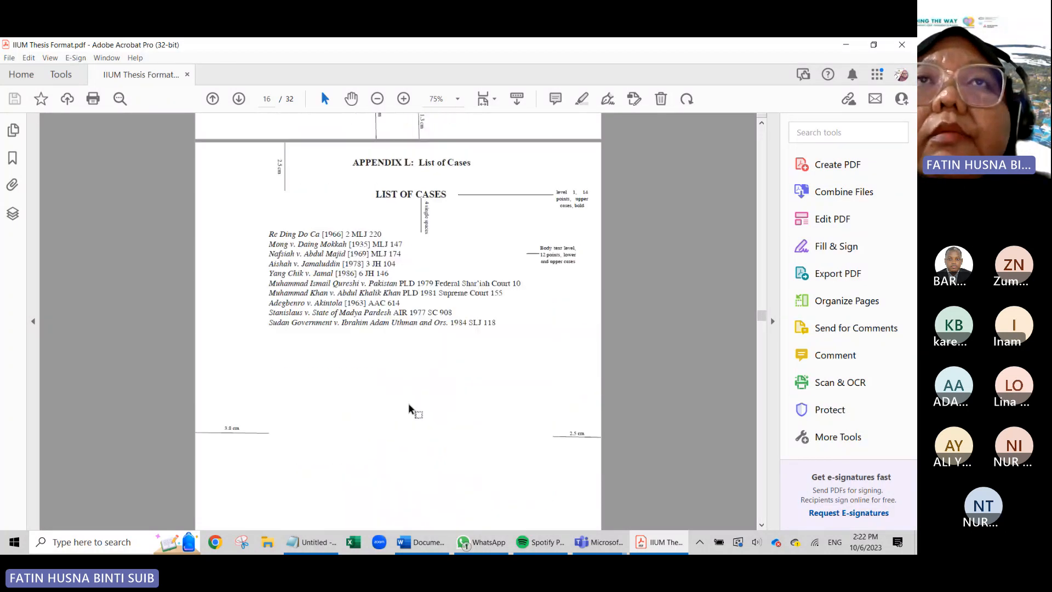
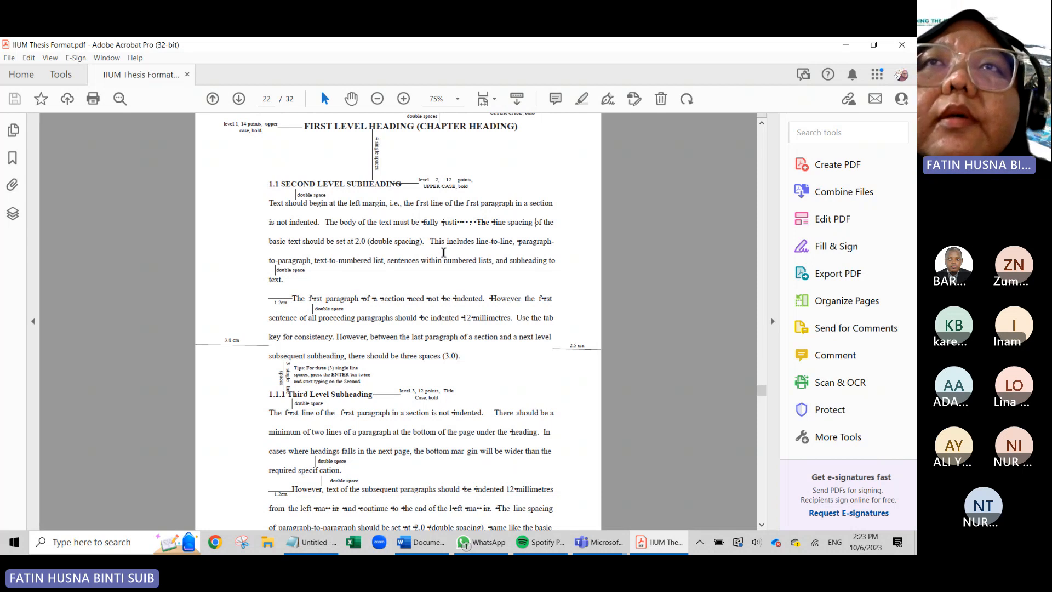
pyautogui.scroll(-5, 444, 252)
pyautogui.scroll(4, 444, 255)
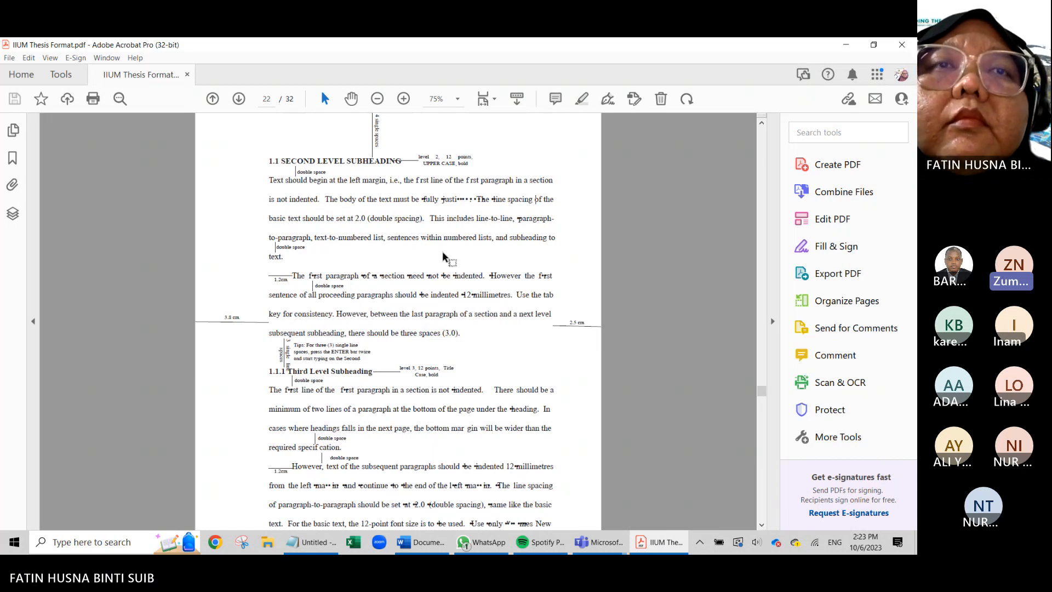
# - Switch to Word, put RESEARCH METHODOLOGY on a second line under CHAPTER THREE, and apply the Heading 1 style to both lines
pyautogui.click(421, 542)
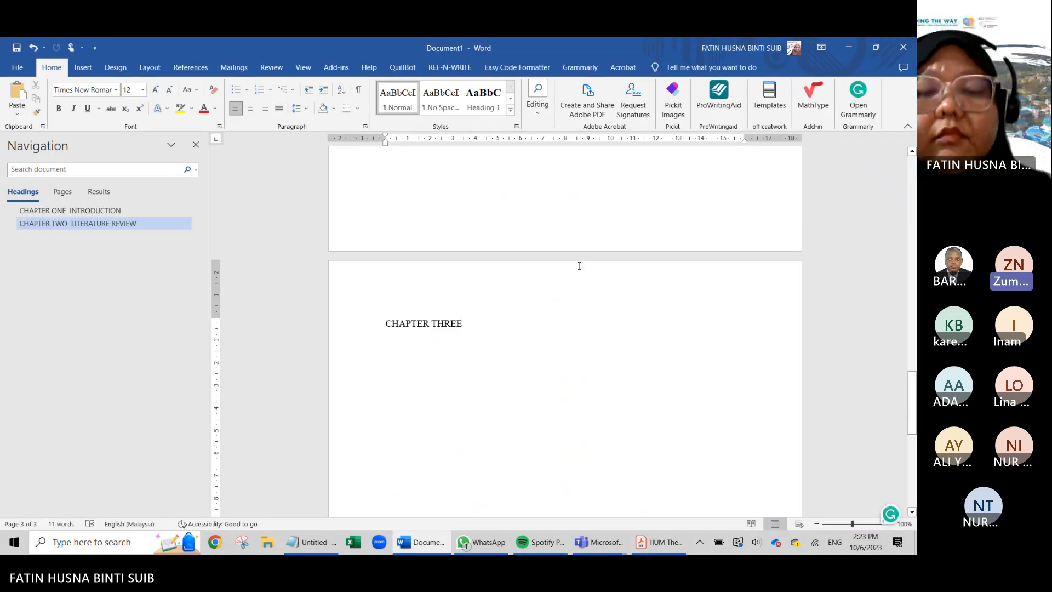
pyautogui.write('RESEARC')
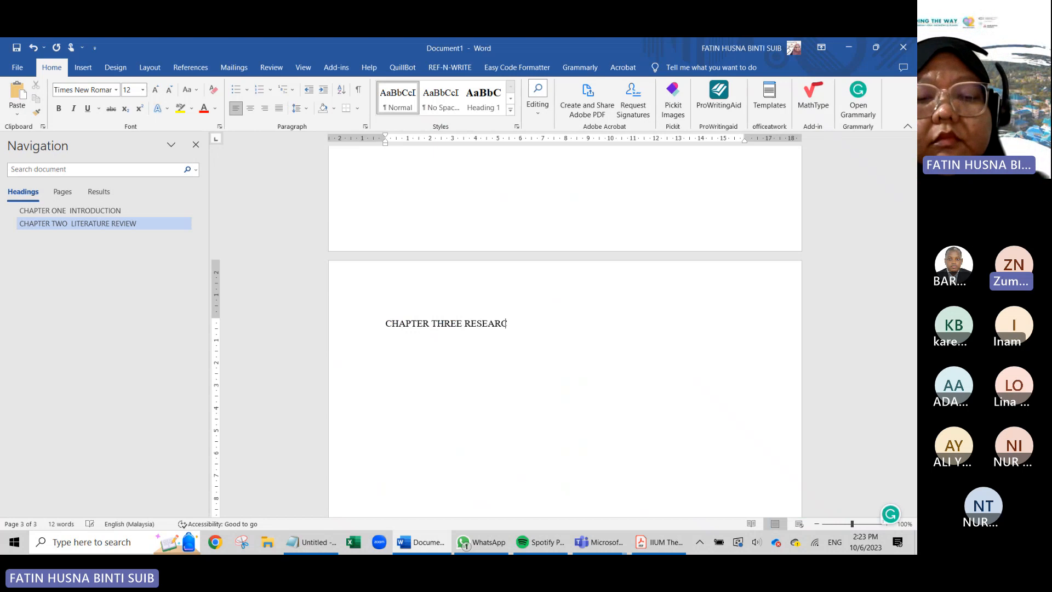
pyautogui.write('H METHODOLOGY')
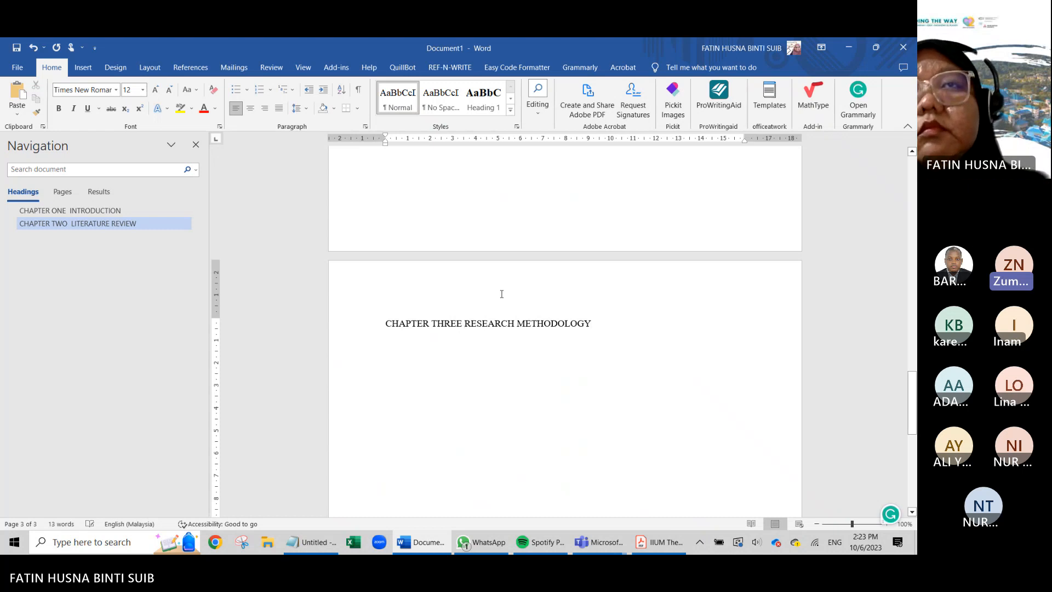
pyautogui.press('Return')
pyautogui.moveTo(516, 349); pyautogui.dragTo(385, 324)
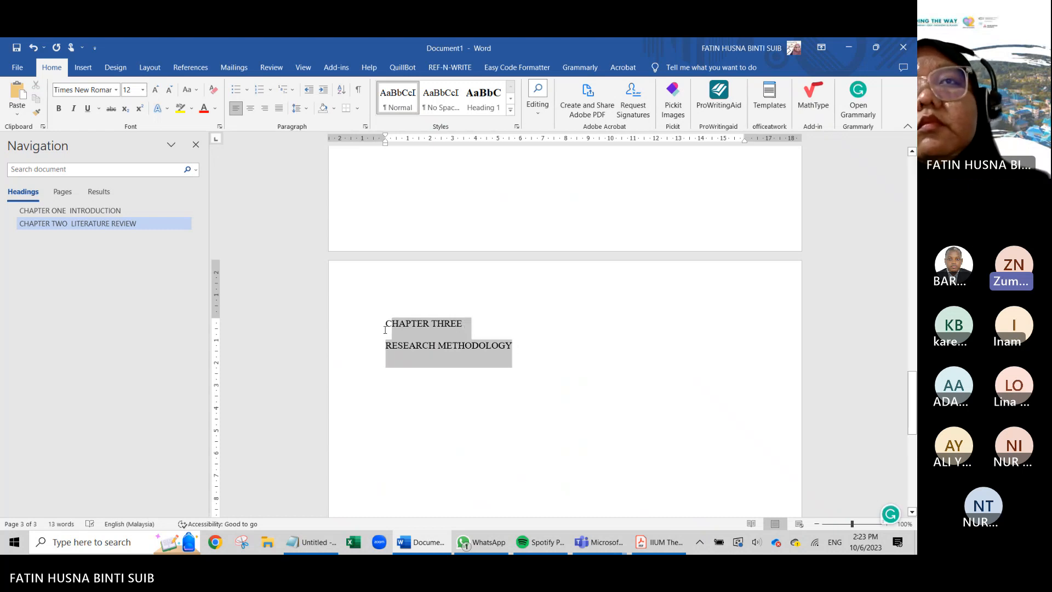
pyautogui.click(483, 99)
pyautogui.click(570, 429)
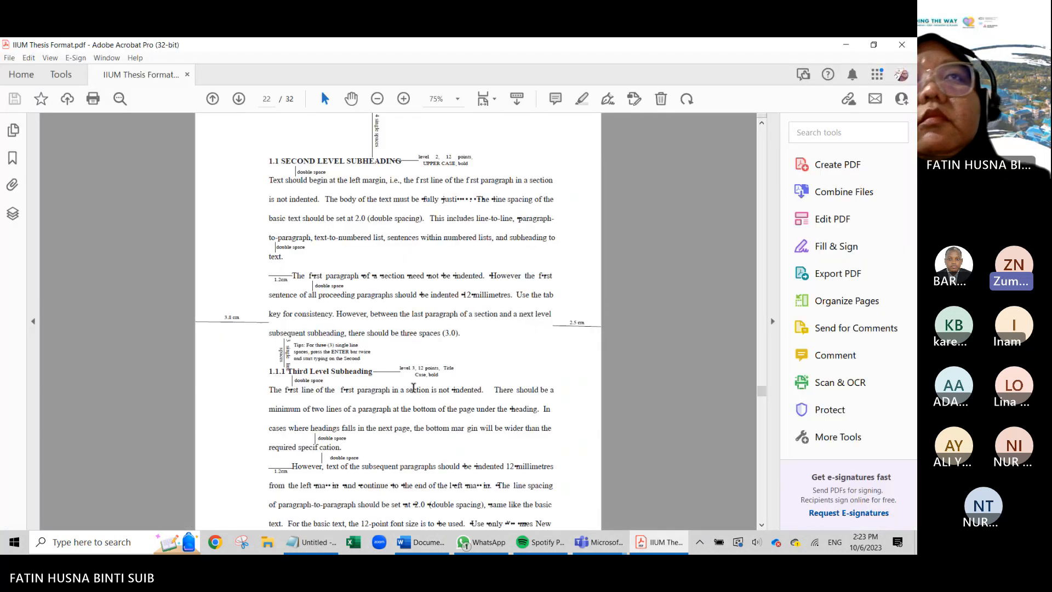
# - Check the chapter heading and second-level subheading format in the thesis guide PDF, and return to the Word document
pyautogui.click(659, 542)
pyautogui.scroll(2, 418, 375)
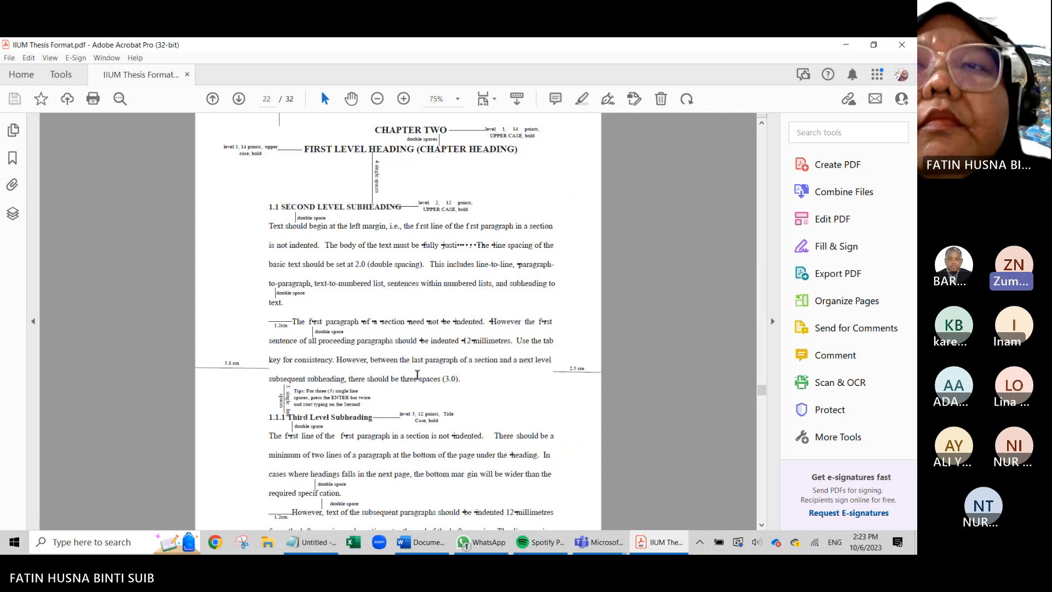
pyautogui.click(846, 44)
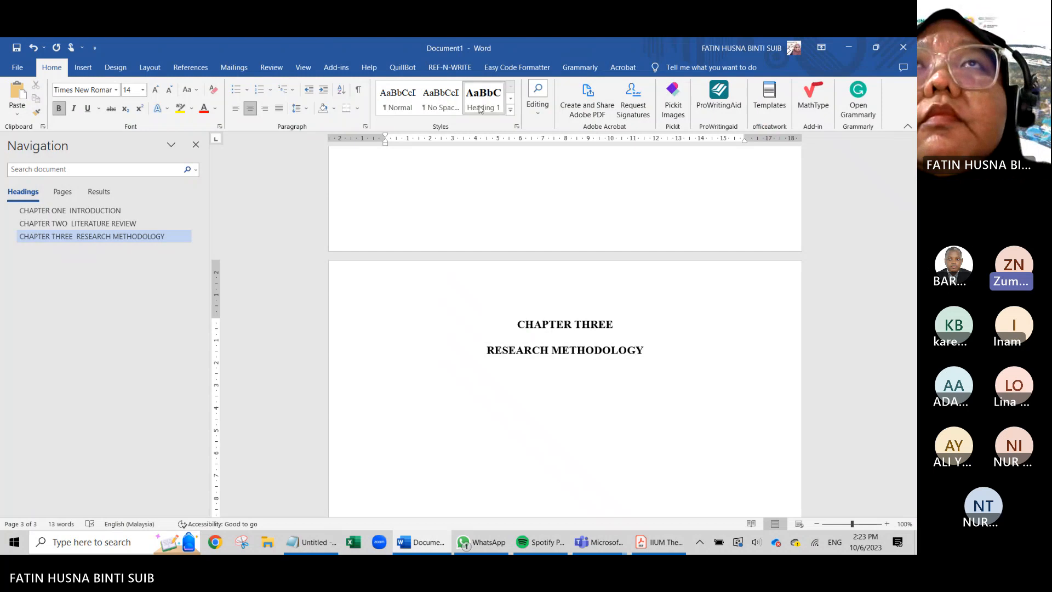
# - Set the Normal style's paragraph spacing to 12 pt before and 12 pt after, checking it against the thesis format guide
pyautogui.rightClick(407, 99)
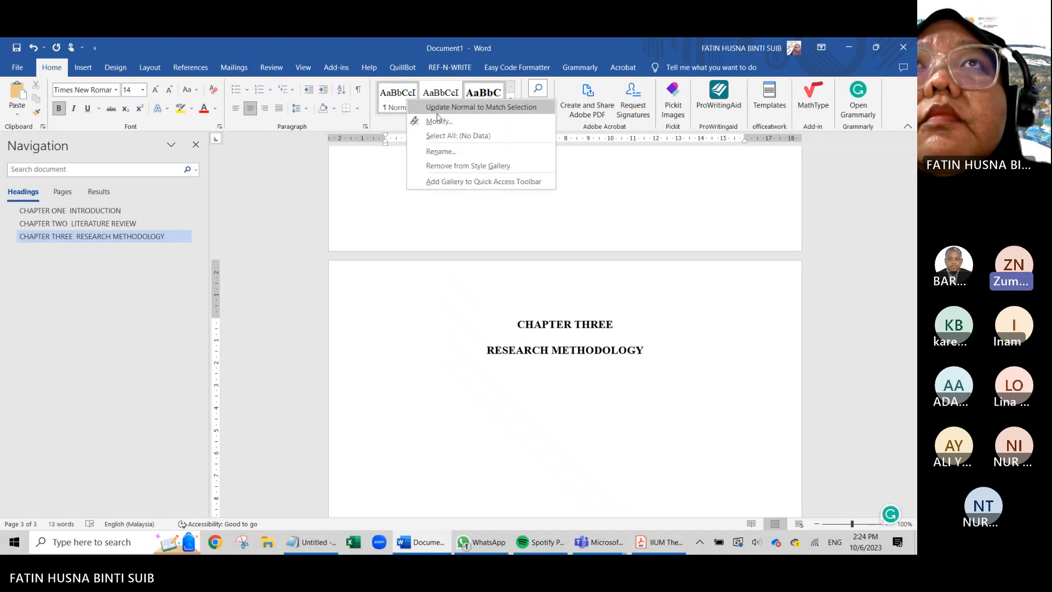
pyautogui.click(439, 122)
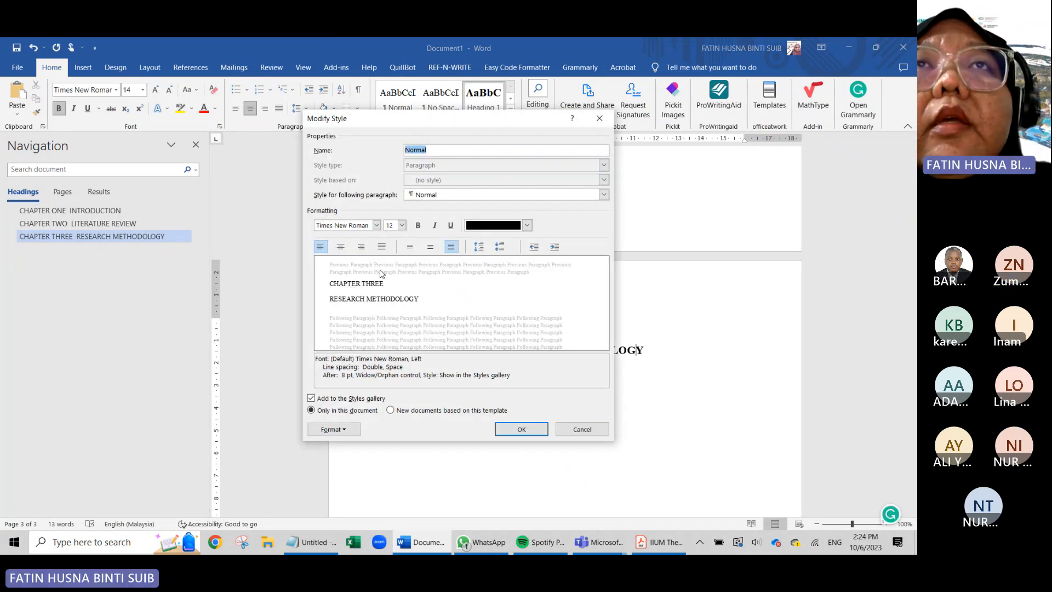
pyautogui.click(332, 429)
pyautogui.click(337, 317)
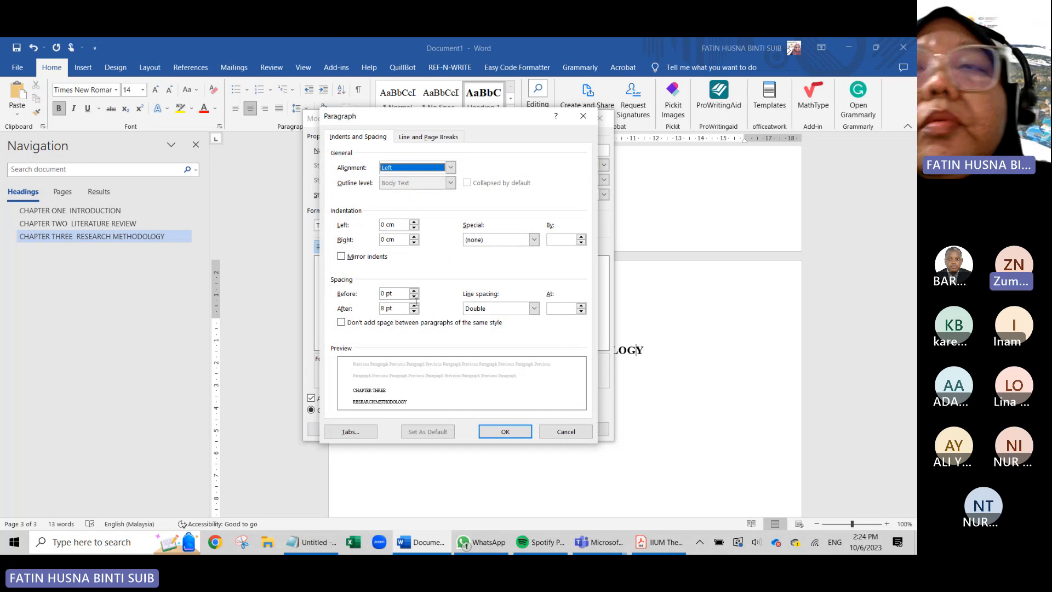
pyautogui.click(648, 543)
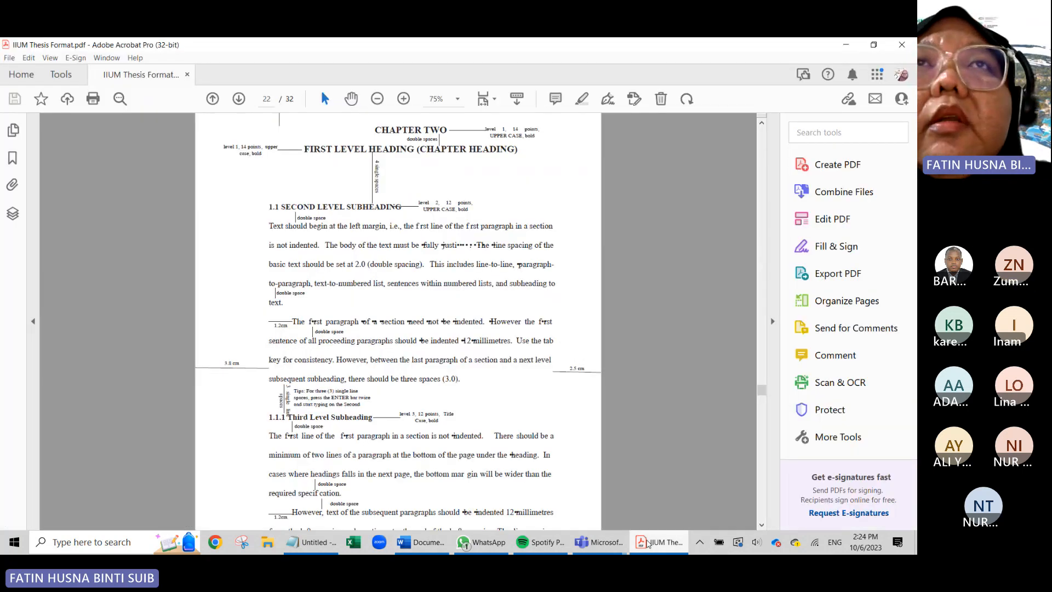
pyautogui.click(648, 543)
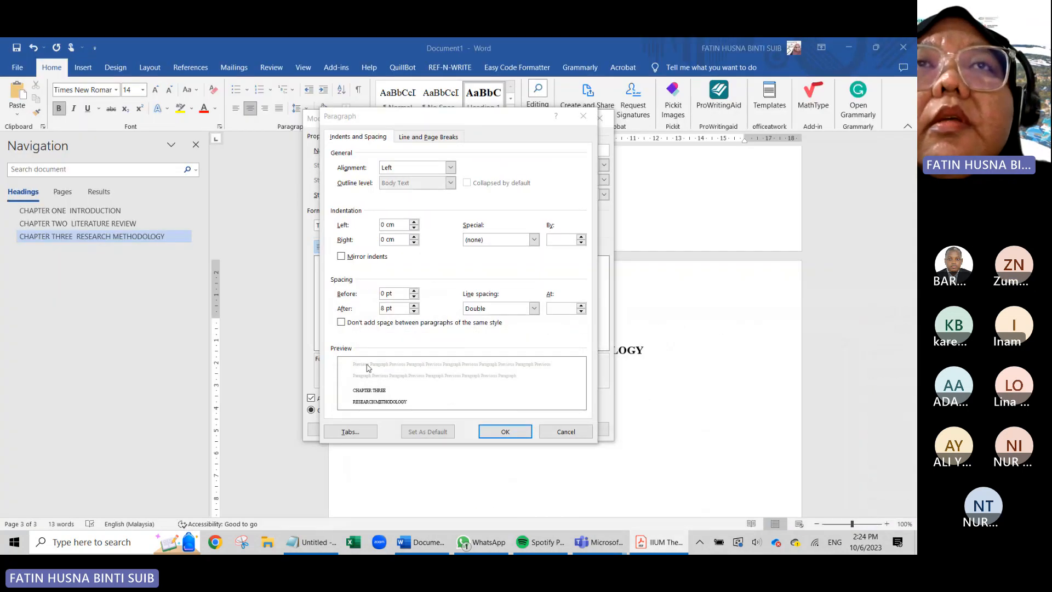
pyautogui.click(414, 292)
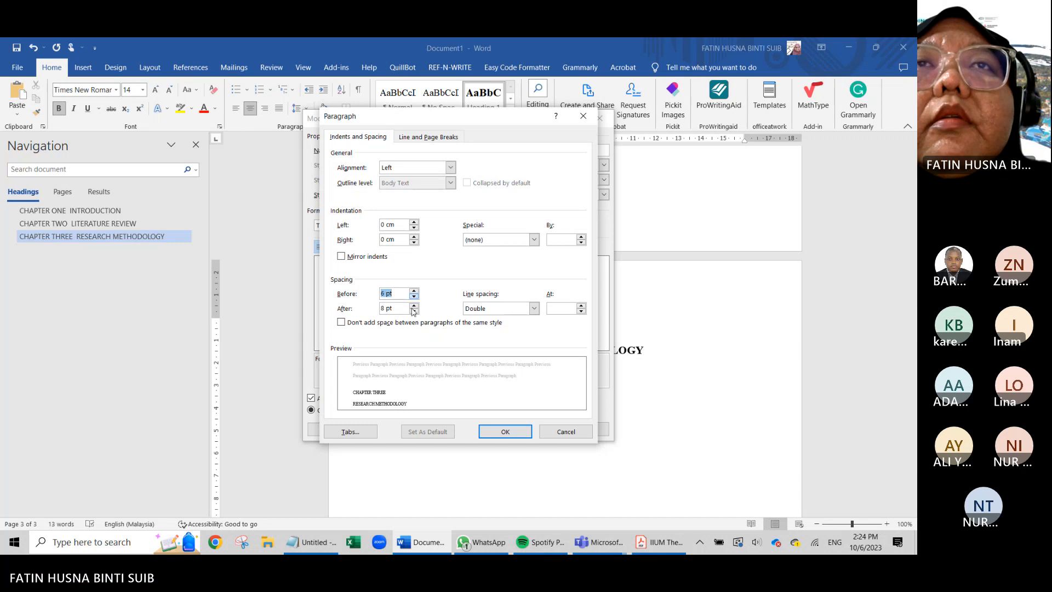
pyautogui.click(413, 311)
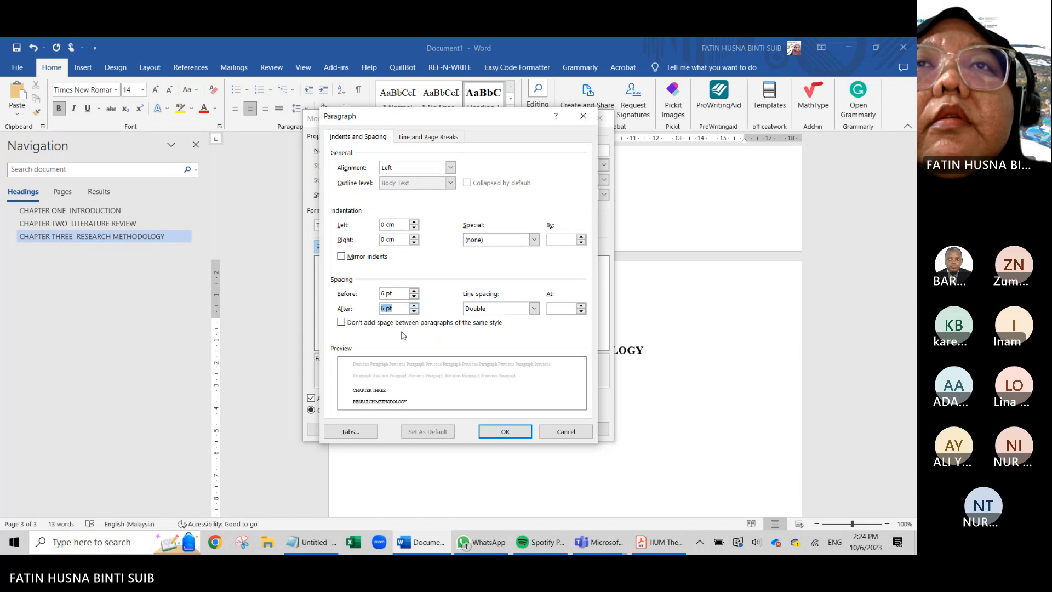
pyautogui.click(414, 291)
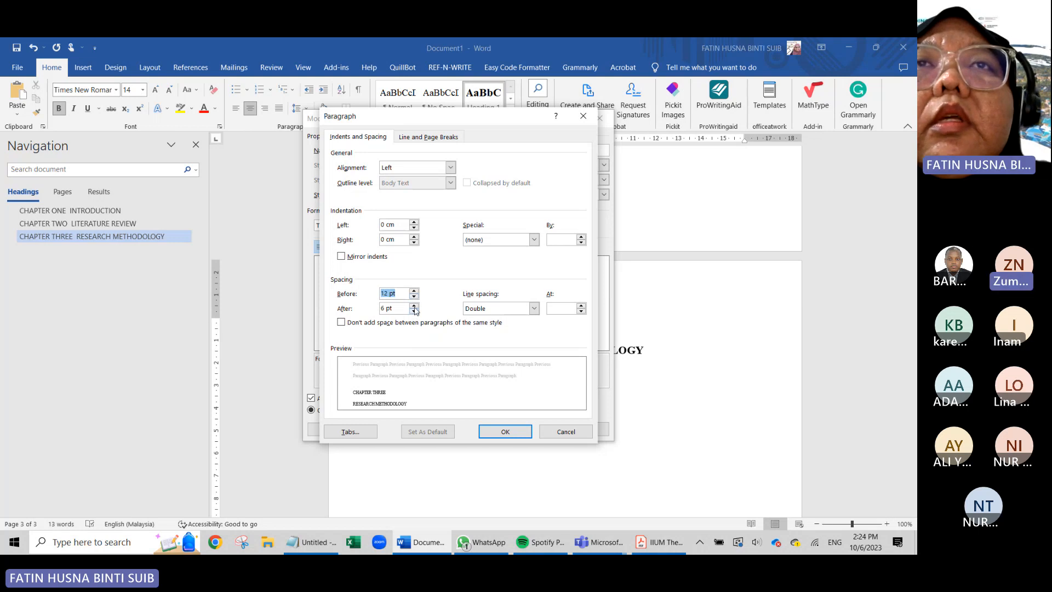
pyautogui.click(414, 307)
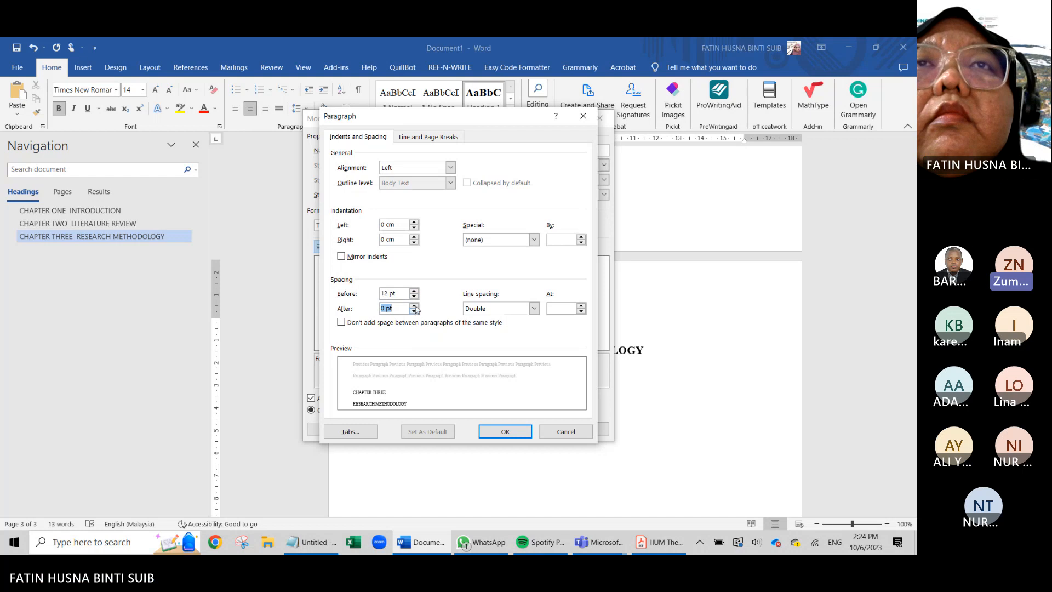
pyautogui.click(415, 305)
pyautogui.click(414, 305)
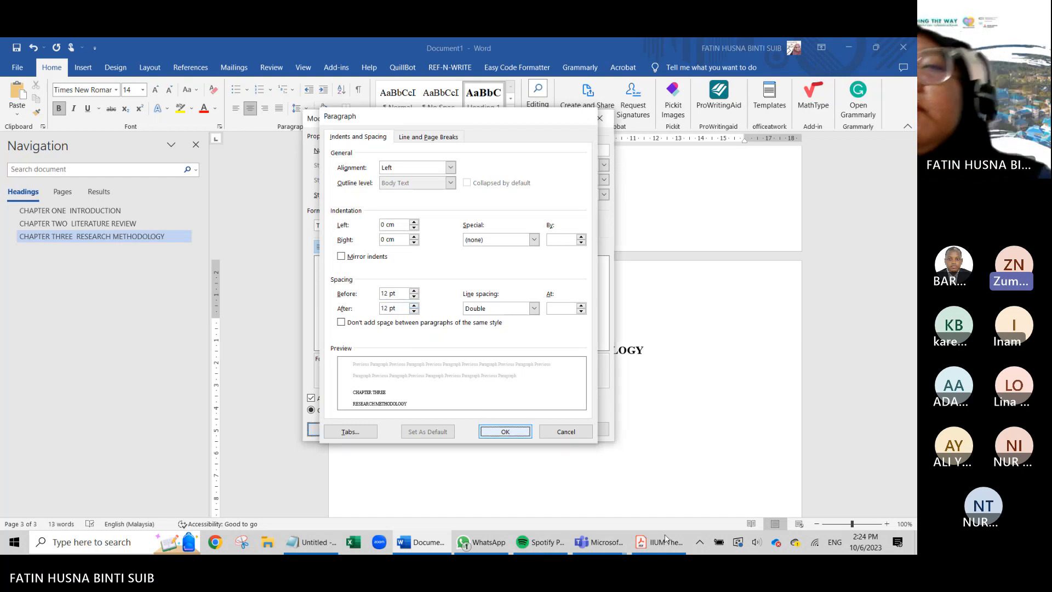
pyautogui.click(505, 431)
# - Switch to the thesis format PDF in Acrobat and check the spacing rules around the chapter heading and subheadings
pyautogui.click(662, 541)
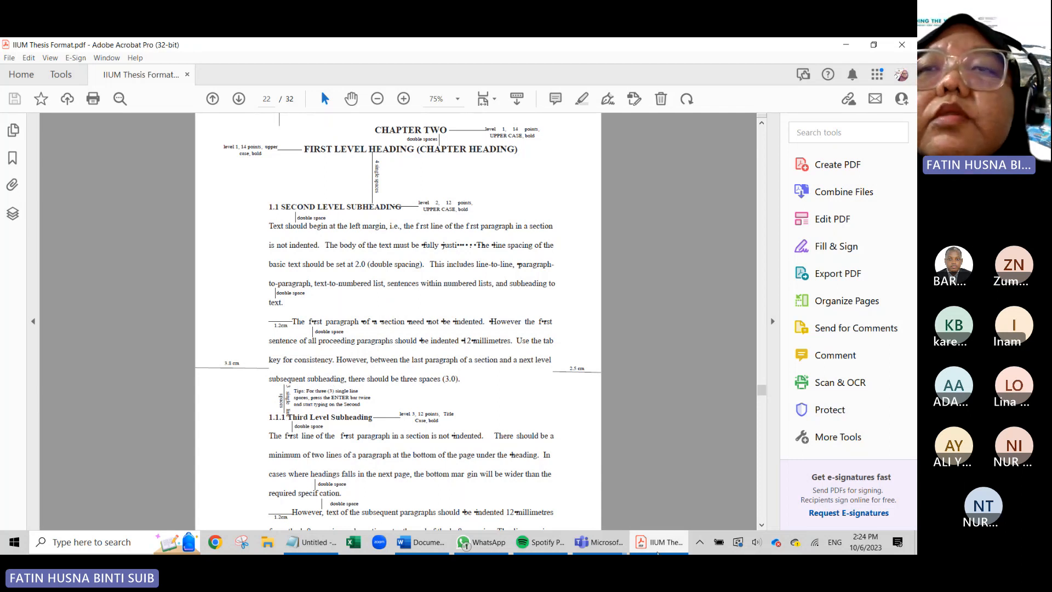
pyautogui.click(657, 553)
pyautogui.click(658, 552)
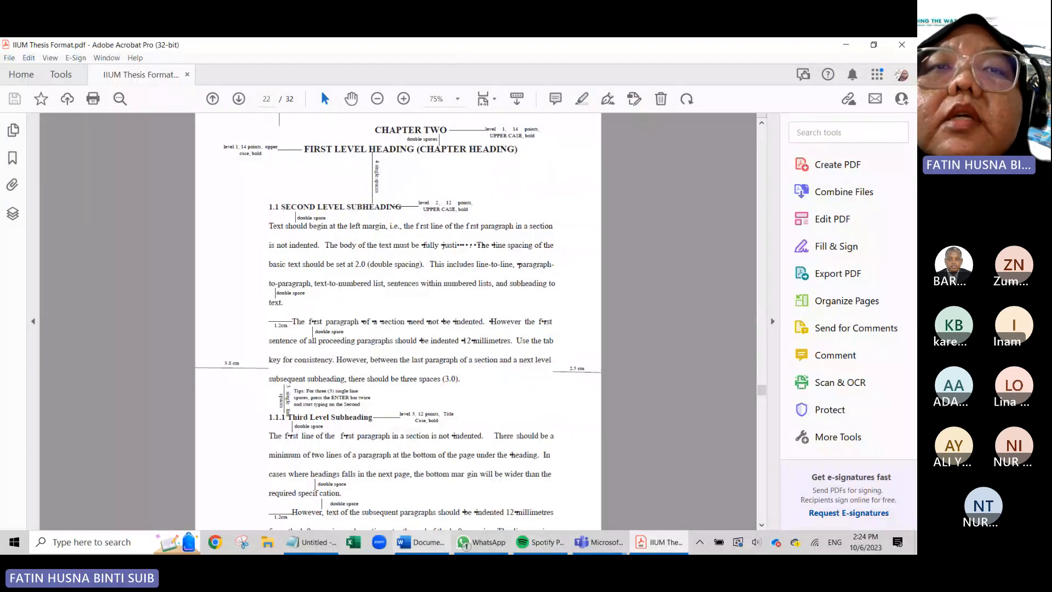
# - Open Chrome with the existing profile and search Google for "how many pt is double spacing"
pyautogui.click(215, 542)
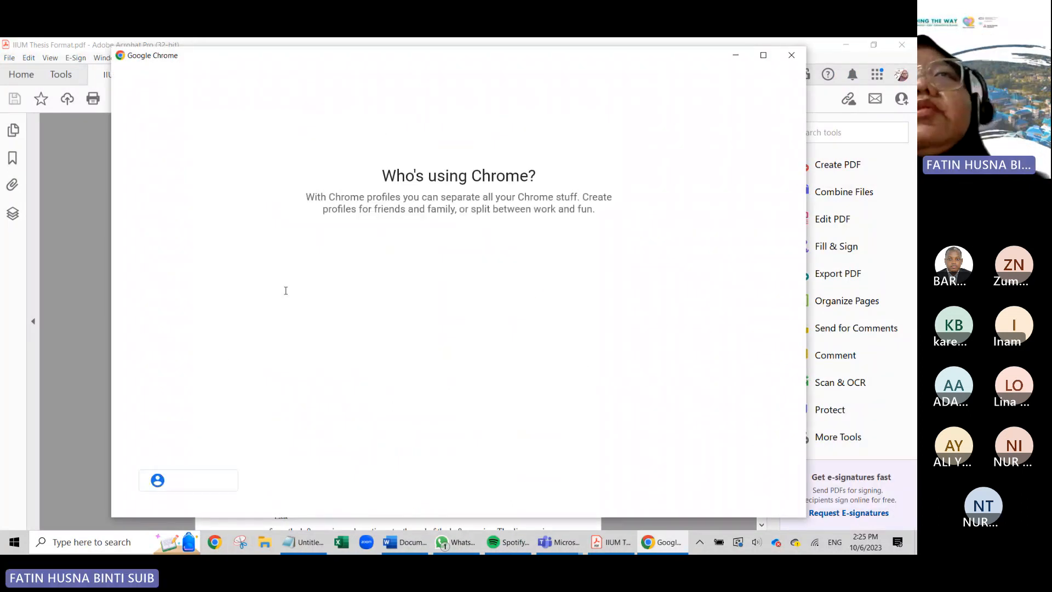
pyautogui.click(285, 289)
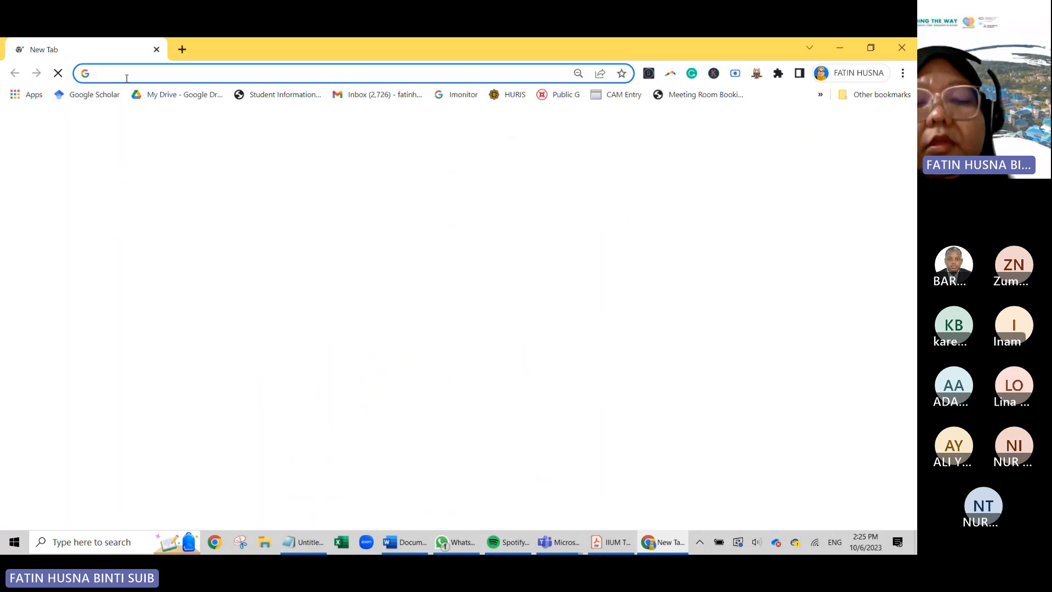
pyautogui.write('HOW MANY ')
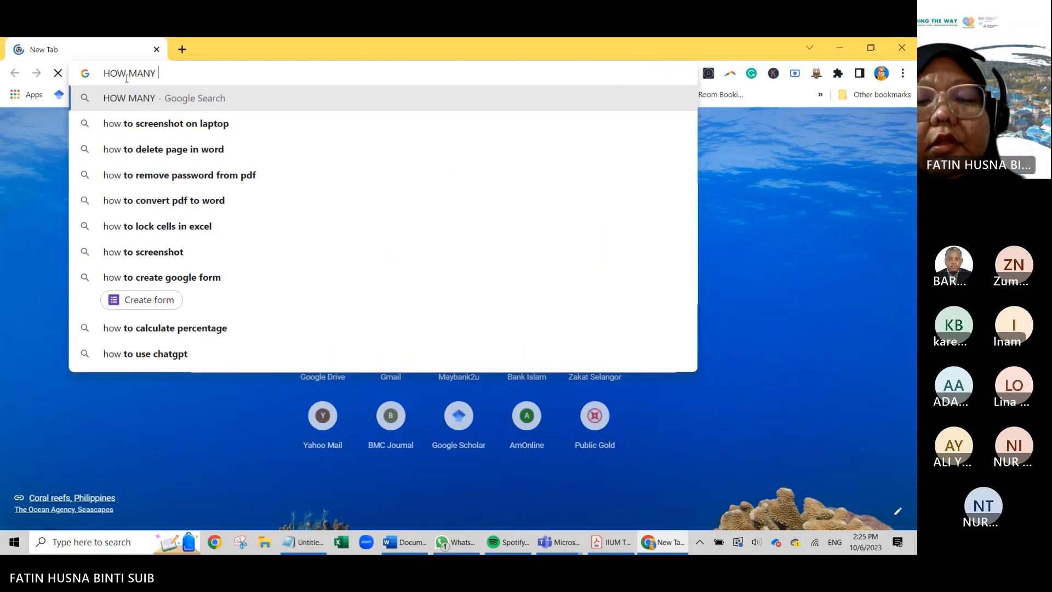
pyautogui.write('PT F')
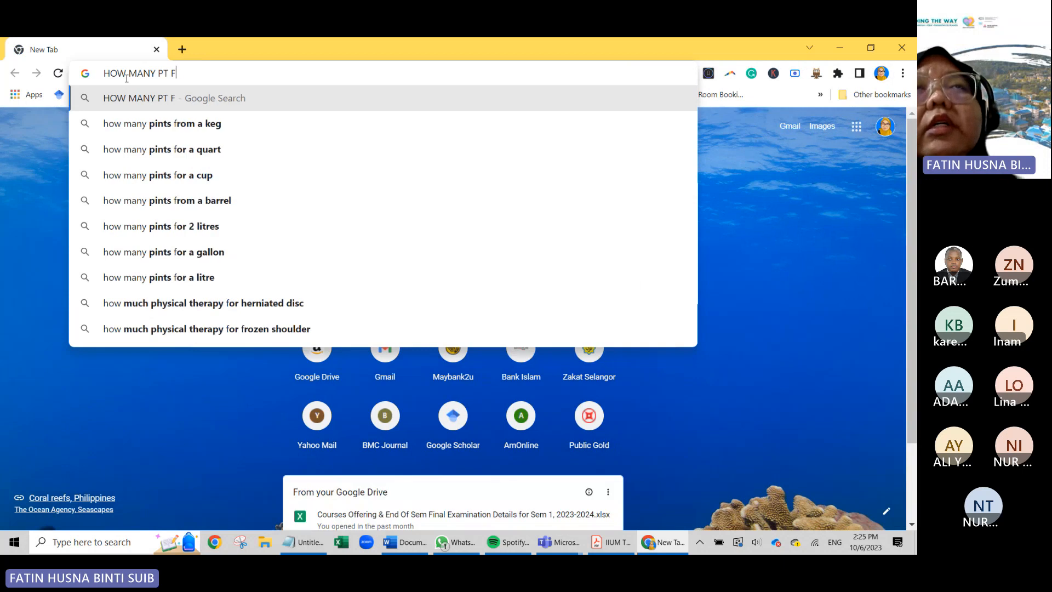
pyautogui.write('OR')
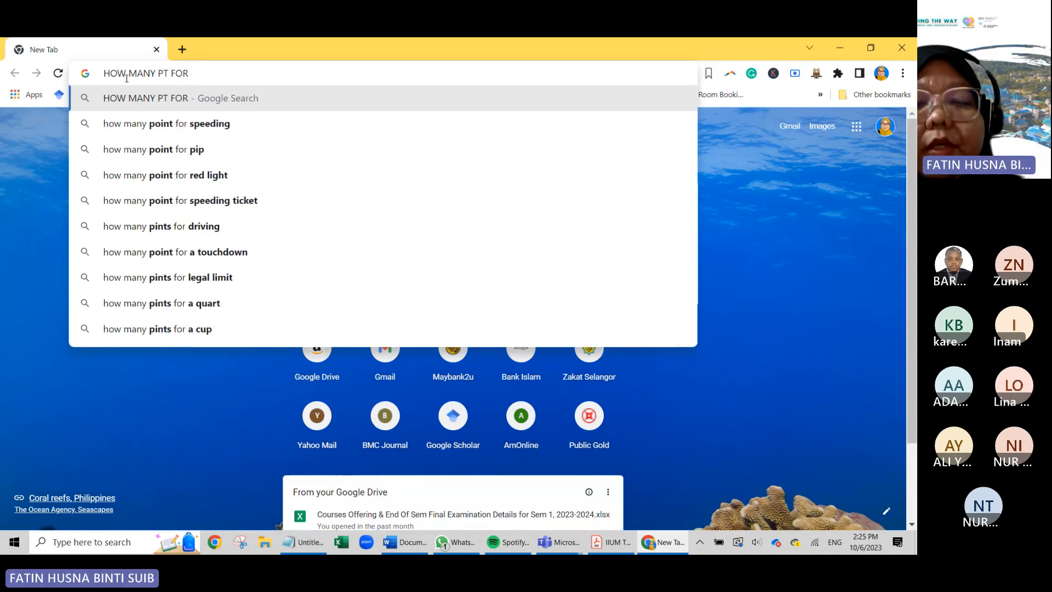
pyautogui.write(' DOUBLE')
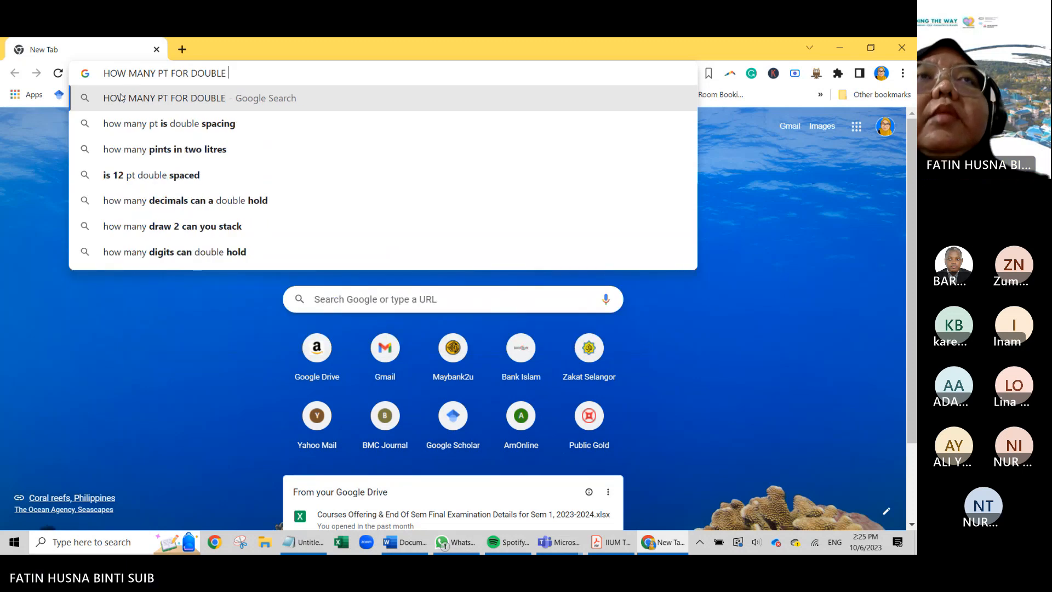
pyautogui.click(165, 128)
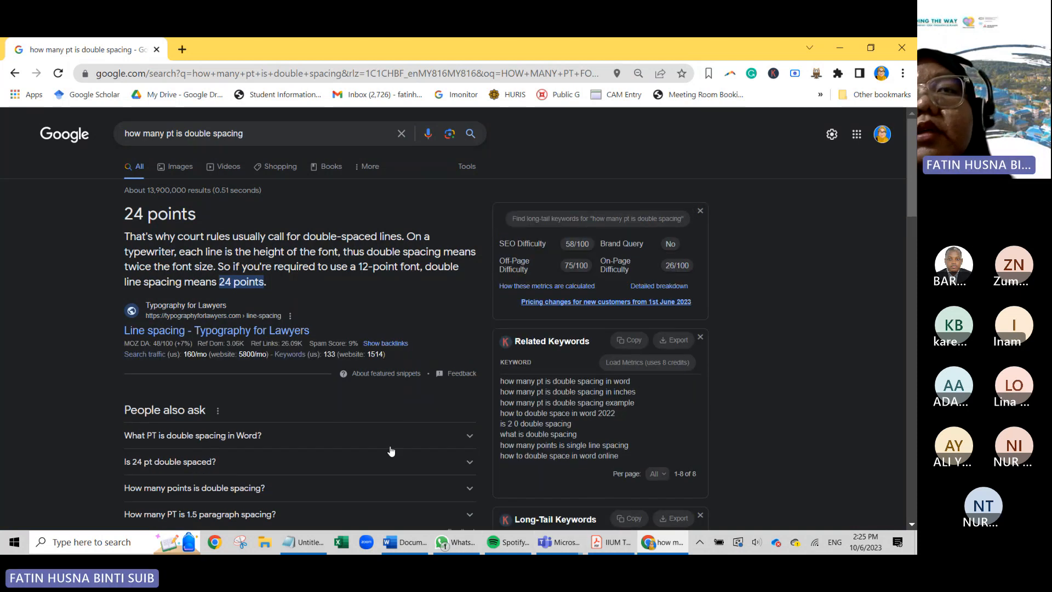
# - Return to Word and set the Normal style's paragraph spacing before to 24 pt
pyautogui.click(404, 543)
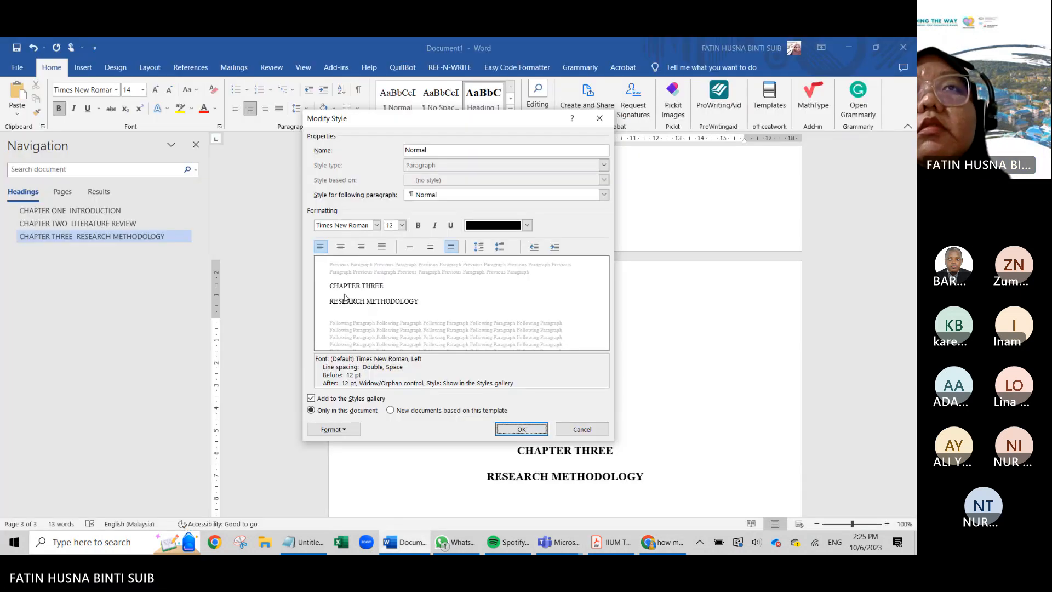
pyautogui.click(334, 429)
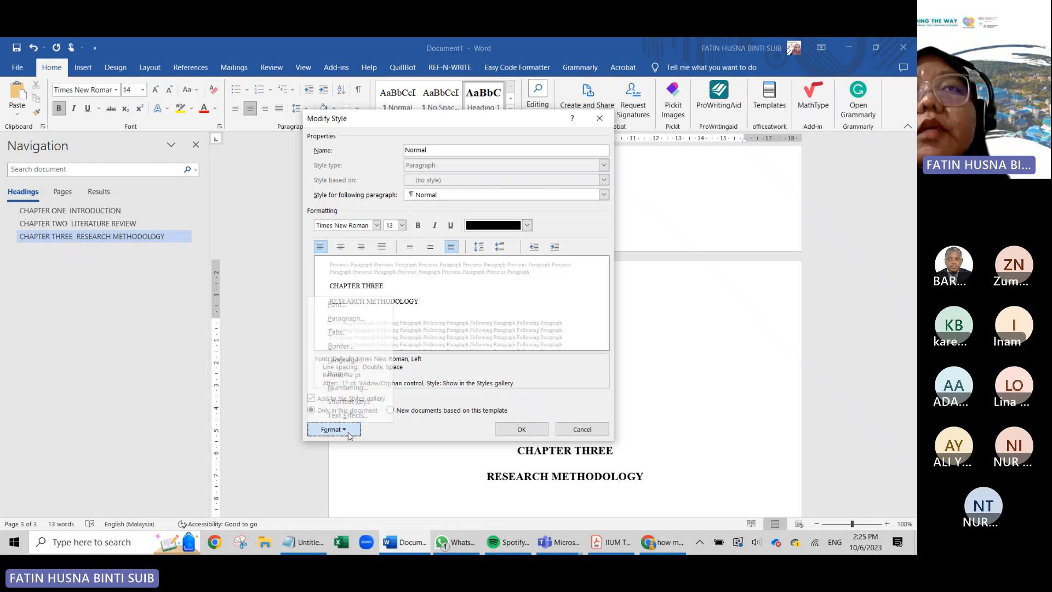
pyautogui.click(386, 322)
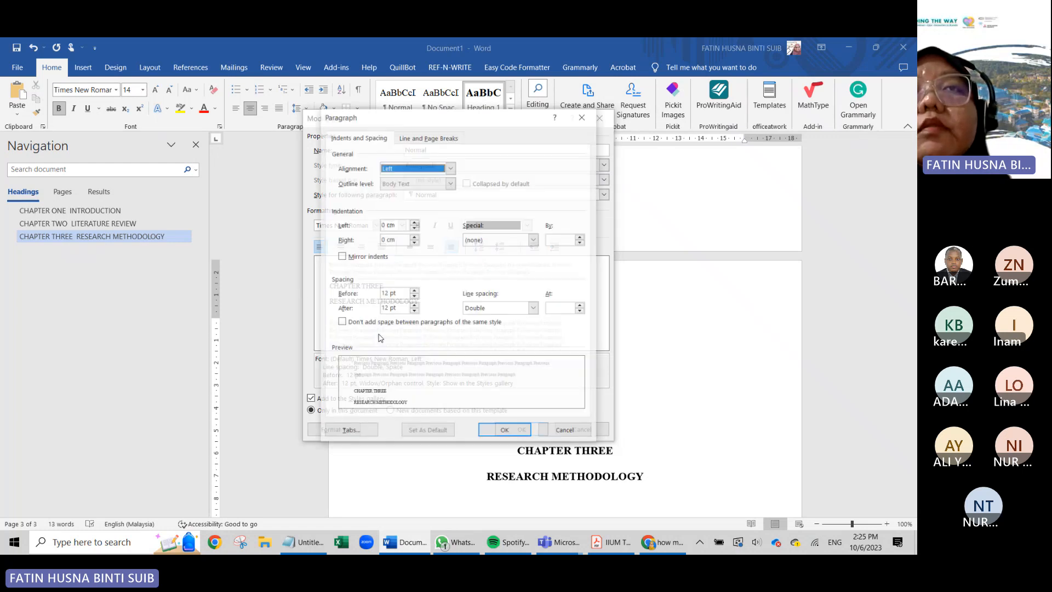
pyautogui.click(415, 291)
pyautogui.click(414, 291)
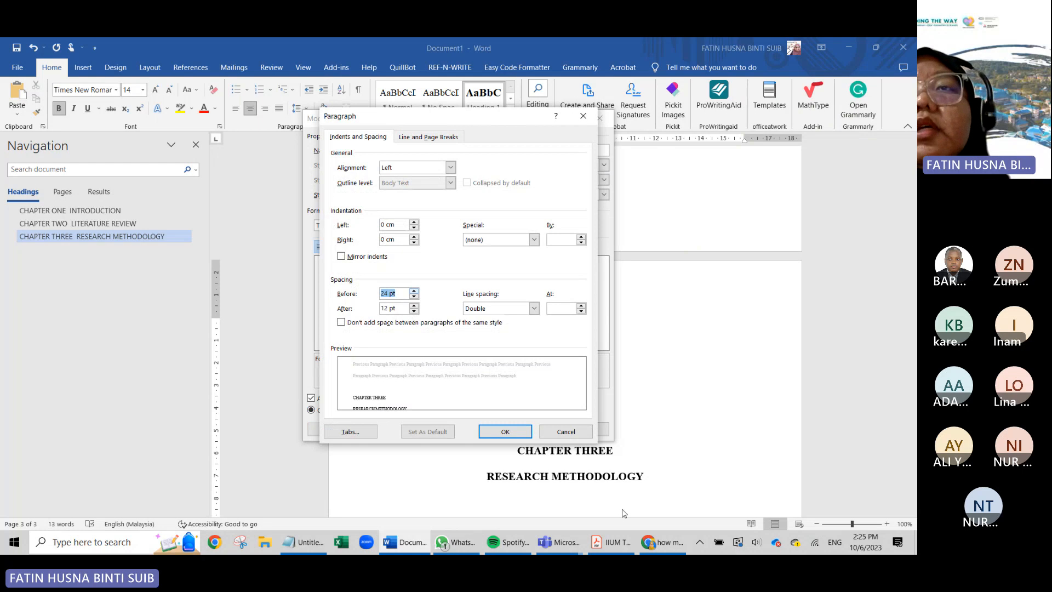
# - Recheck the spacing rules in the thesis format PDF, and search Google in Chrome for "how many pt is THREE spacing"
pyautogui.moveTo(626, 546)
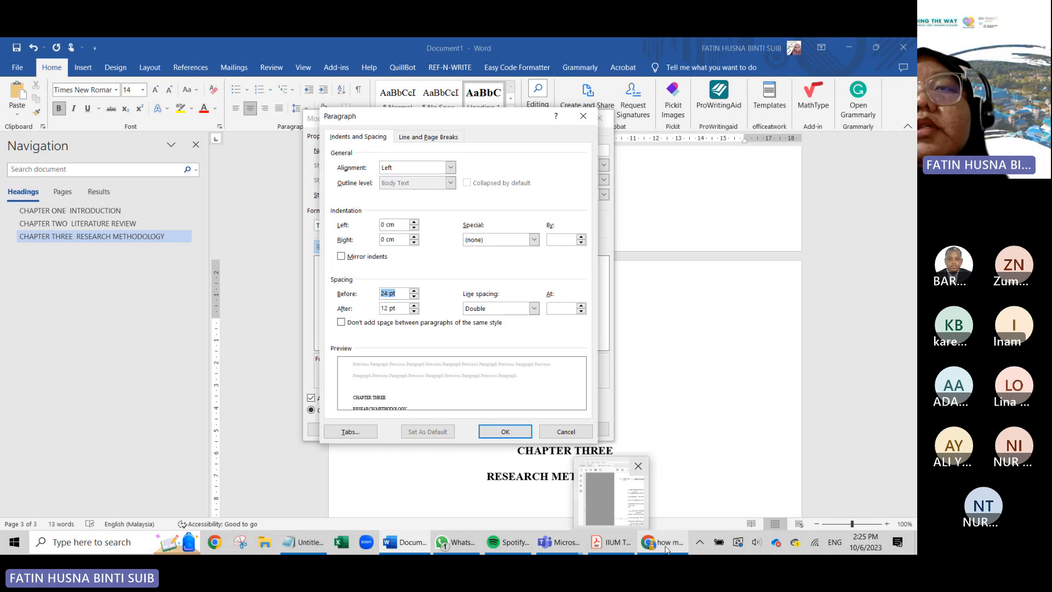
pyautogui.click(614, 544)
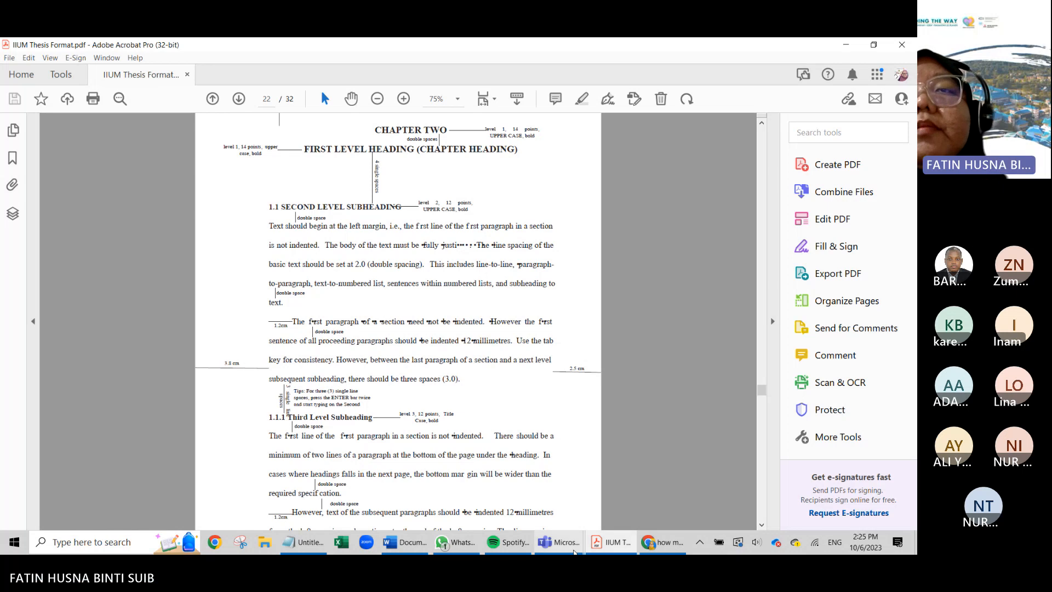
pyautogui.click(366, 541)
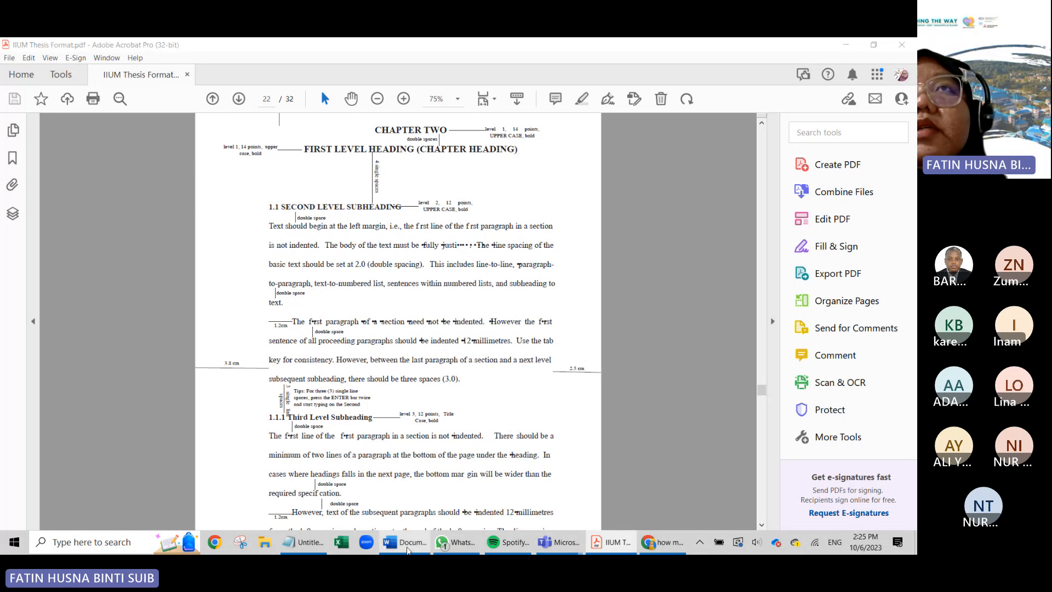
pyautogui.click(650, 544)
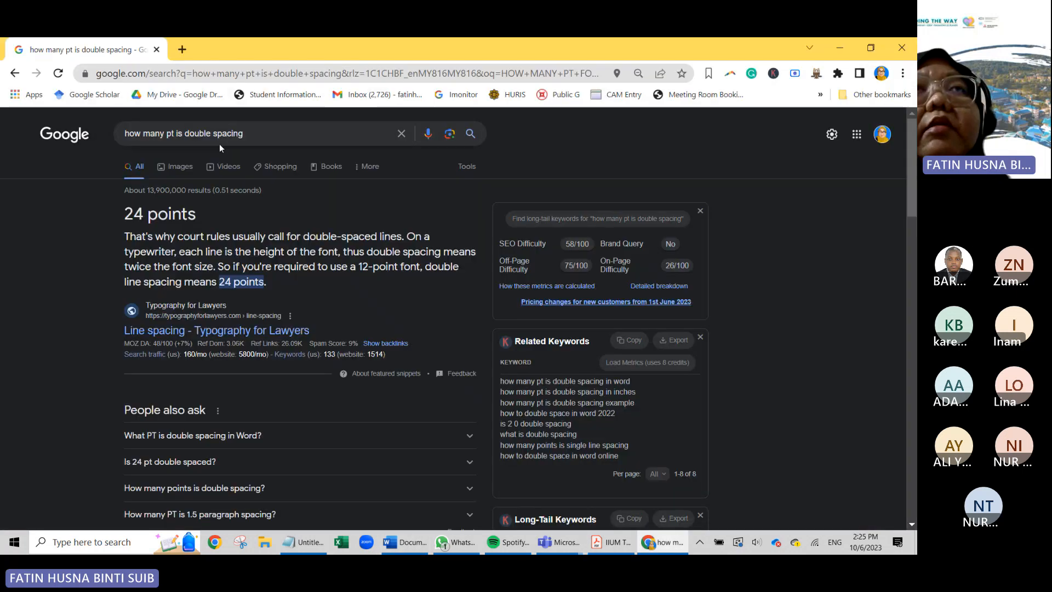
pyautogui.click(213, 133)
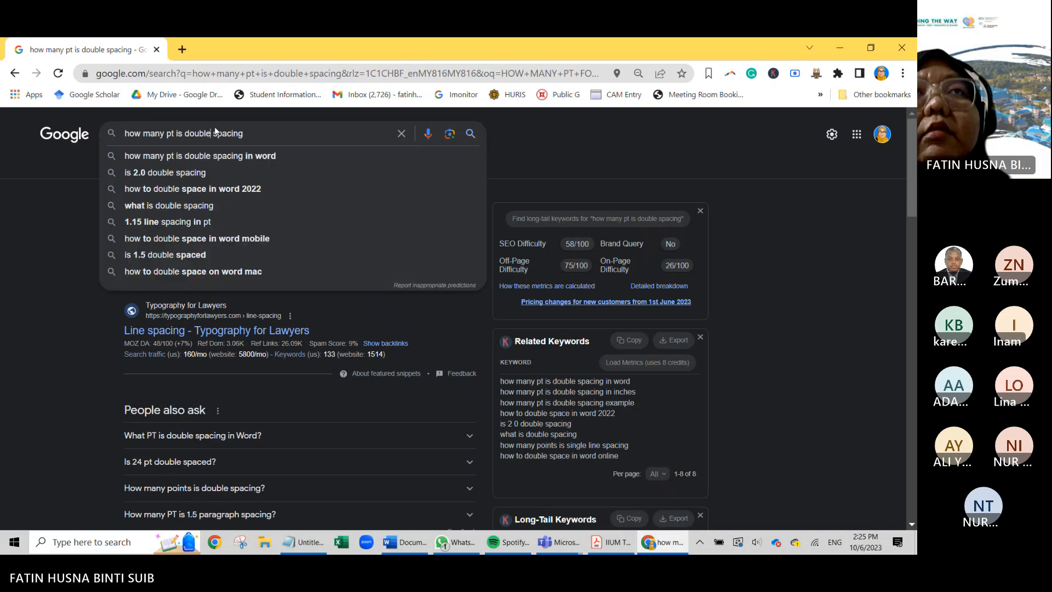
pyautogui.press('BackSpace')
pyautogui.press('BackSpace')
pyautogui.press('BackSpace')
pyautogui.press('BackSpace')
pyautogui.press('BackSpace')
pyautogui.press('BackSpace')
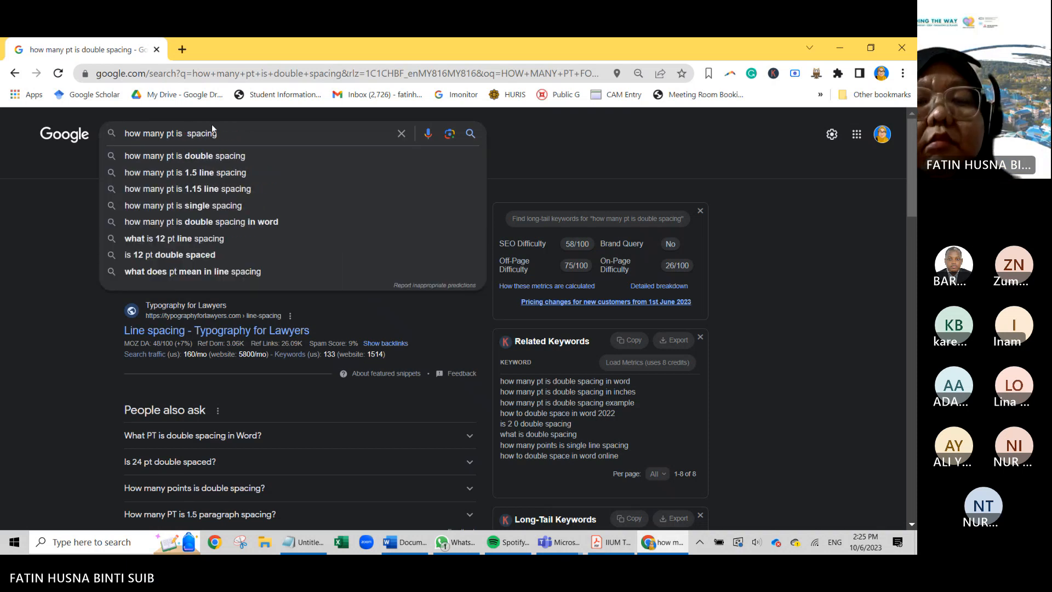
pyautogui.write('1HREE')
pyautogui.press('Return')
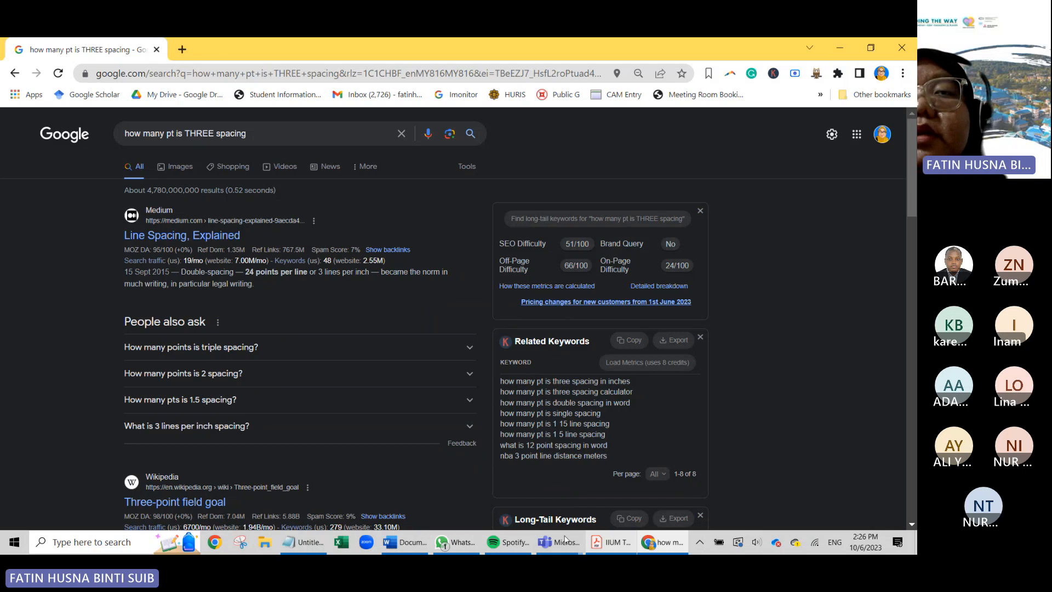
# - Return to Word, set the Normal style's paragraph spacing after to 36 pt, and accept the style's spacing settings
pyautogui.click(406, 542)
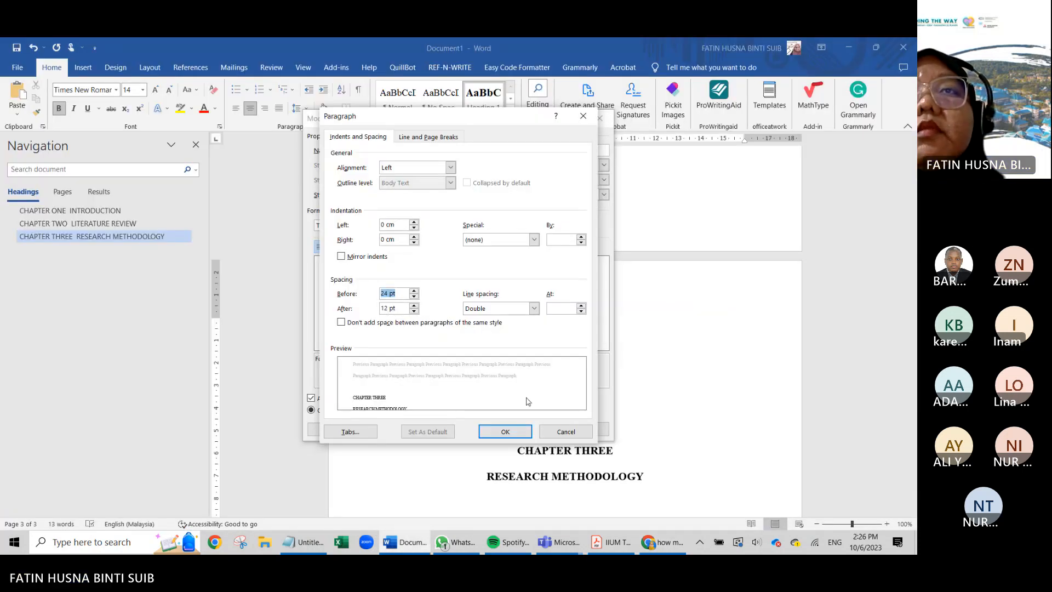
pyautogui.press('Tab')
pyautogui.write('24 pt')
pyautogui.click(414, 307)
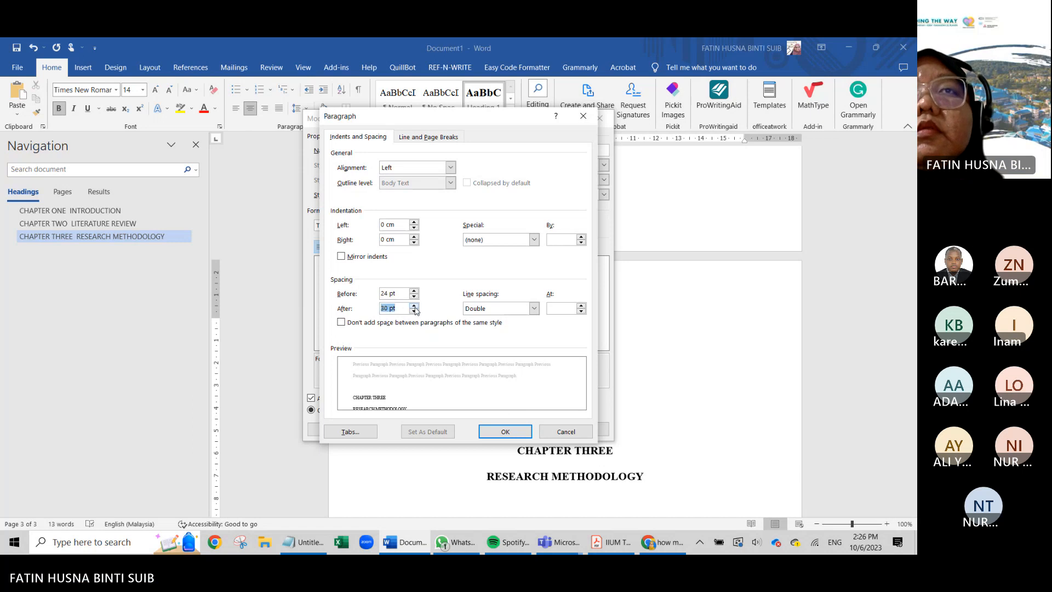
pyautogui.click(414, 306)
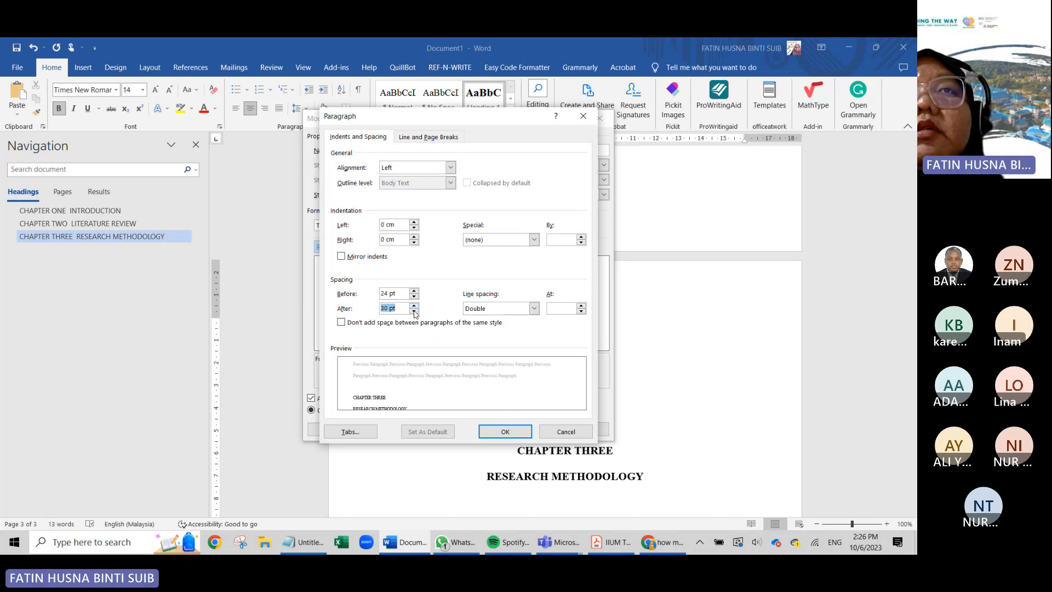
pyautogui.click(415, 306)
pyautogui.click(415, 311)
pyautogui.click(414, 311)
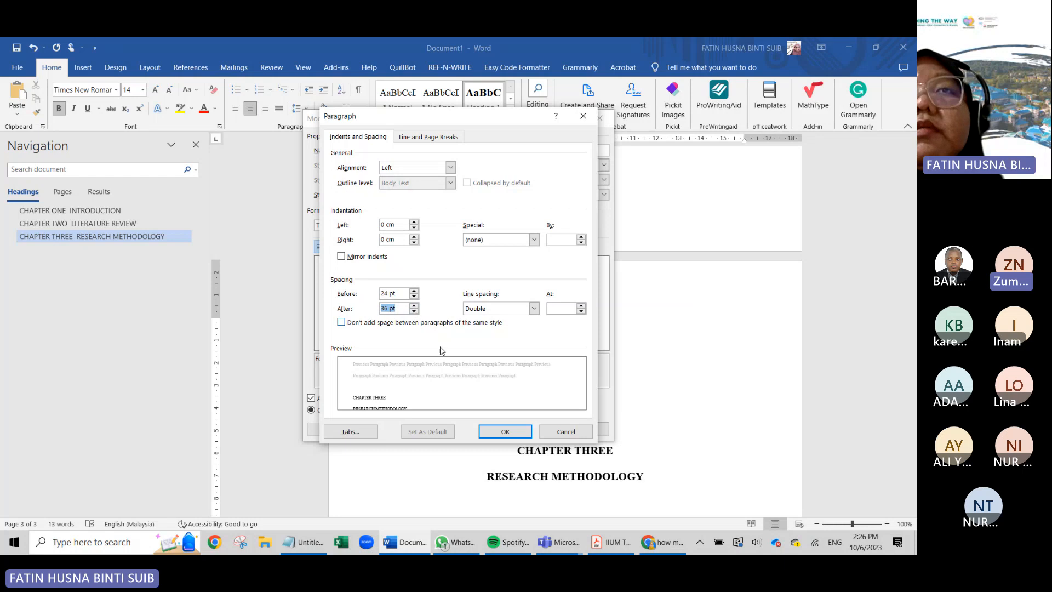
pyautogui.click(501, 431)
# - Undo the recent style changes, and apply the Heading 1 style again to CHAPTER THREE and RESEARCH METHODOLOGY
pyautogui.scroll(15, 472, 336)
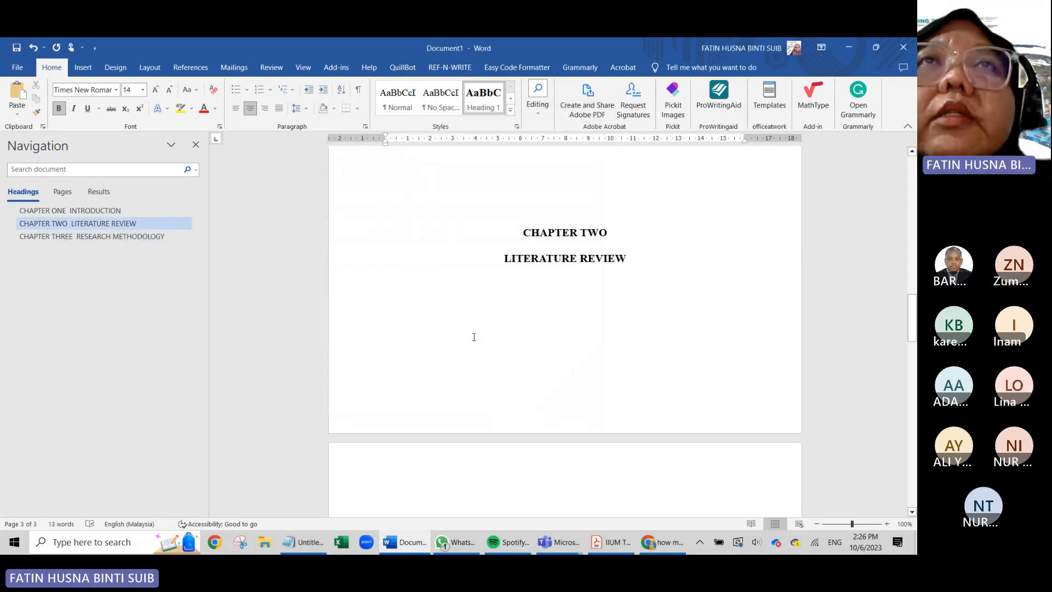
pyautogui.scroll(5, 474, 336)
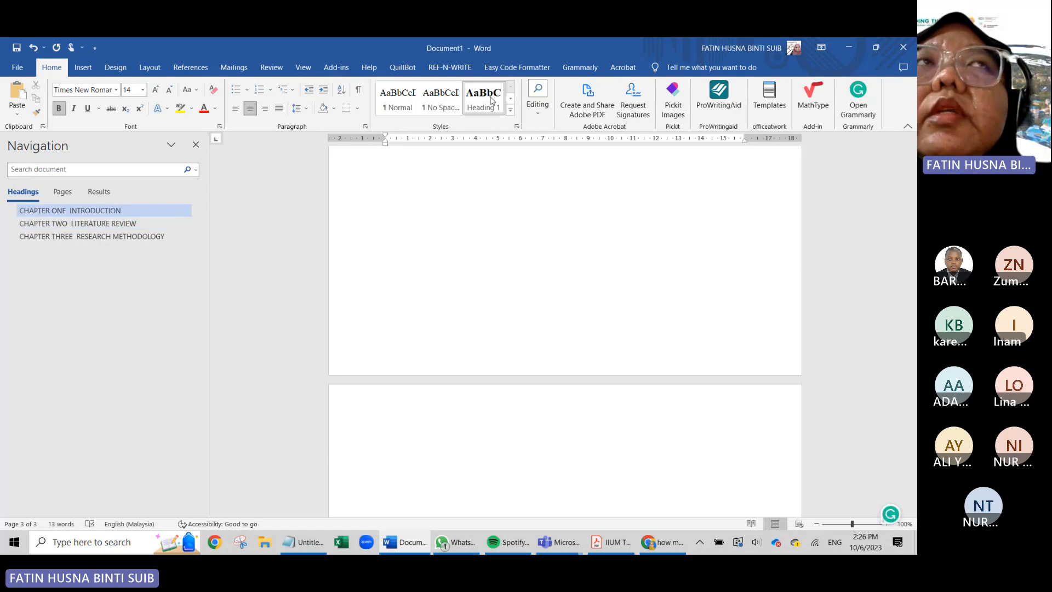
pyautogui.click(32, 49)
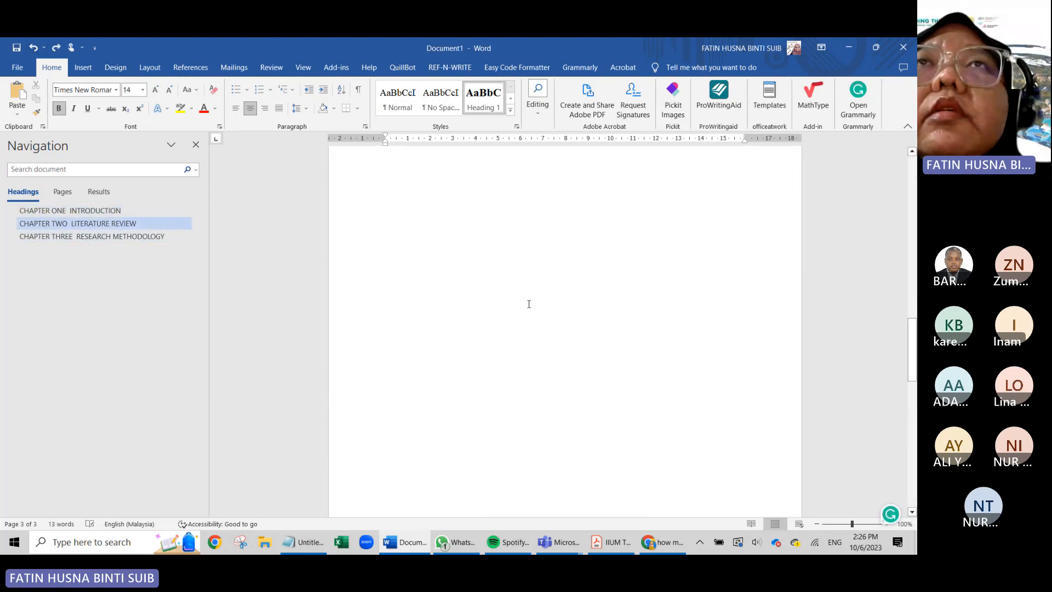
pyautogui.rightClick(392, 109)
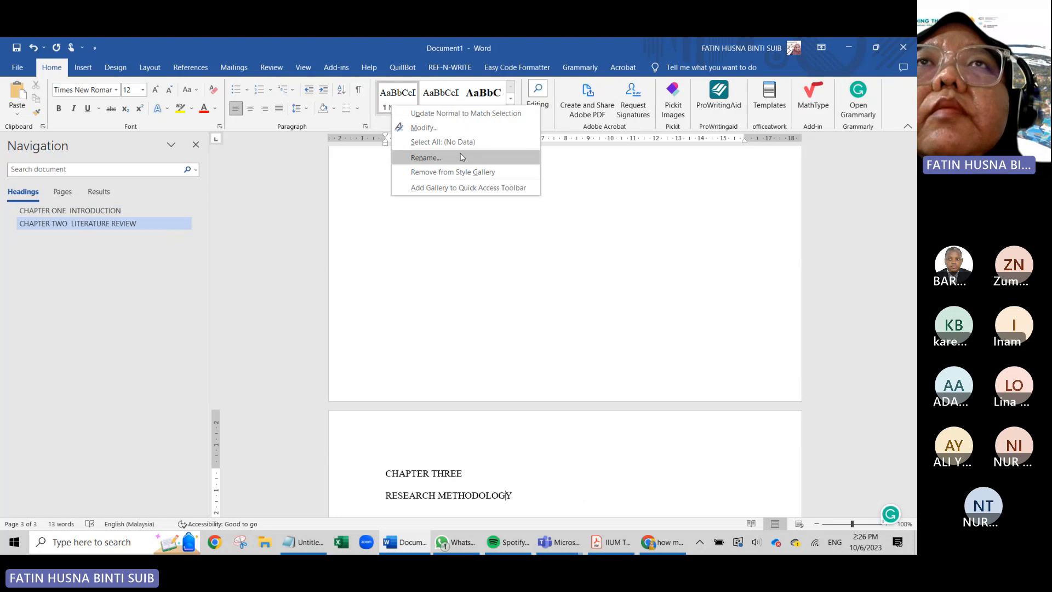
pyautogui.scroll(-1, 552, 352)
pyautogui.scroll(-4, 552, 352)
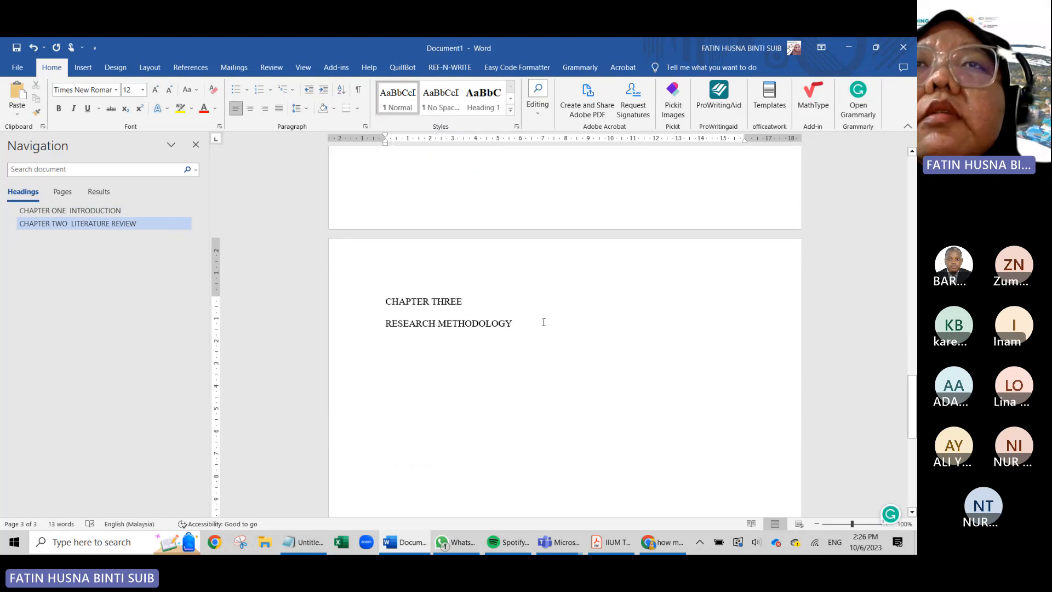
pyautogui.moveTo(543, 322); pyautogui.dragTo(372, 302)
pyautogui.click(487, 98)
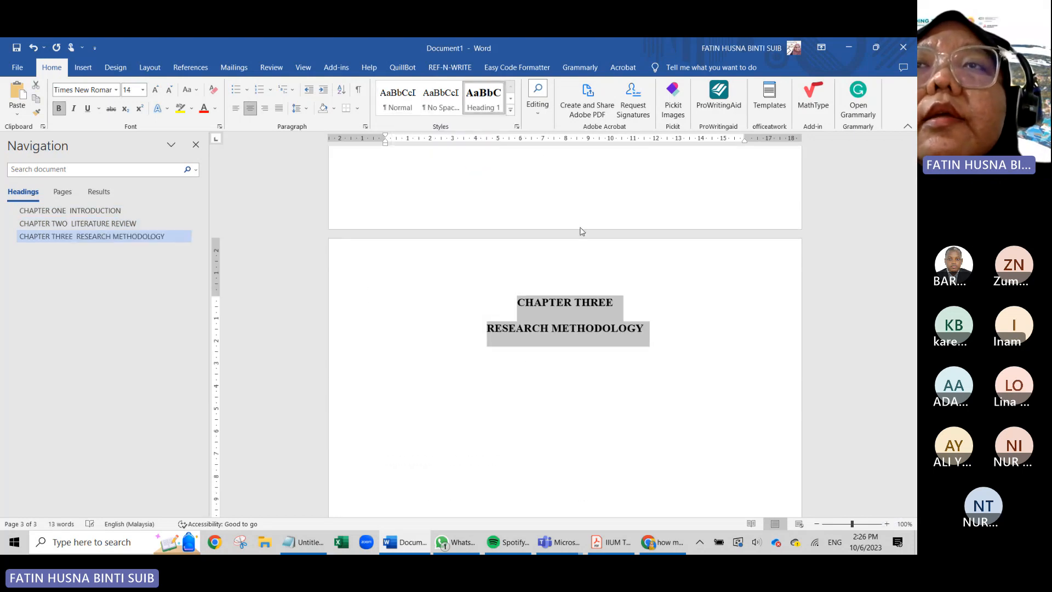
# - Compare the heading spacing rules in the thesis format PDF with the Google results on three spacing, and return to Word
pyautogui.click(609, 551)
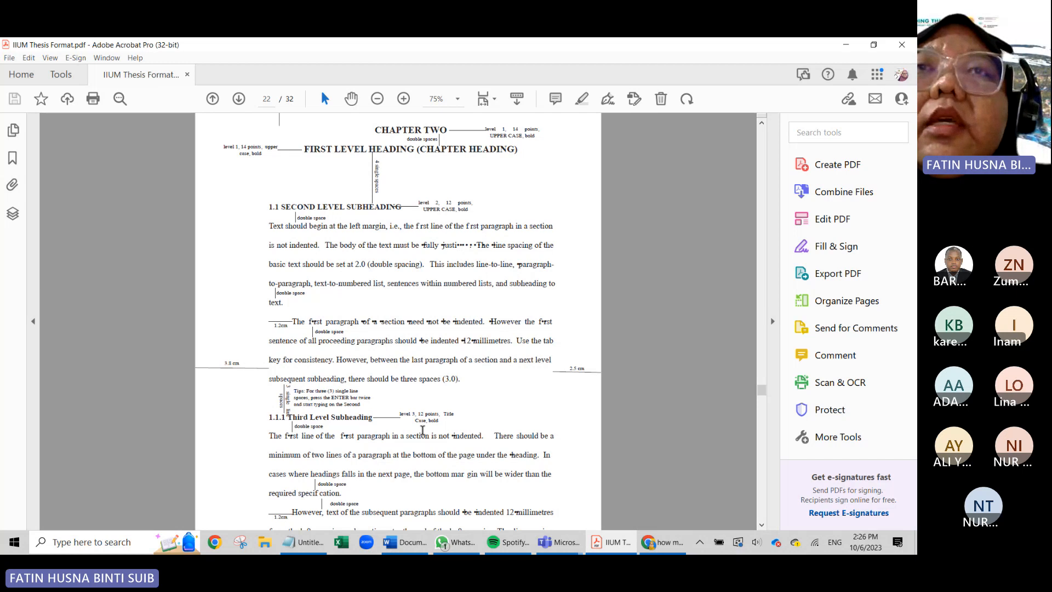
pyautogui.click(663, 542)
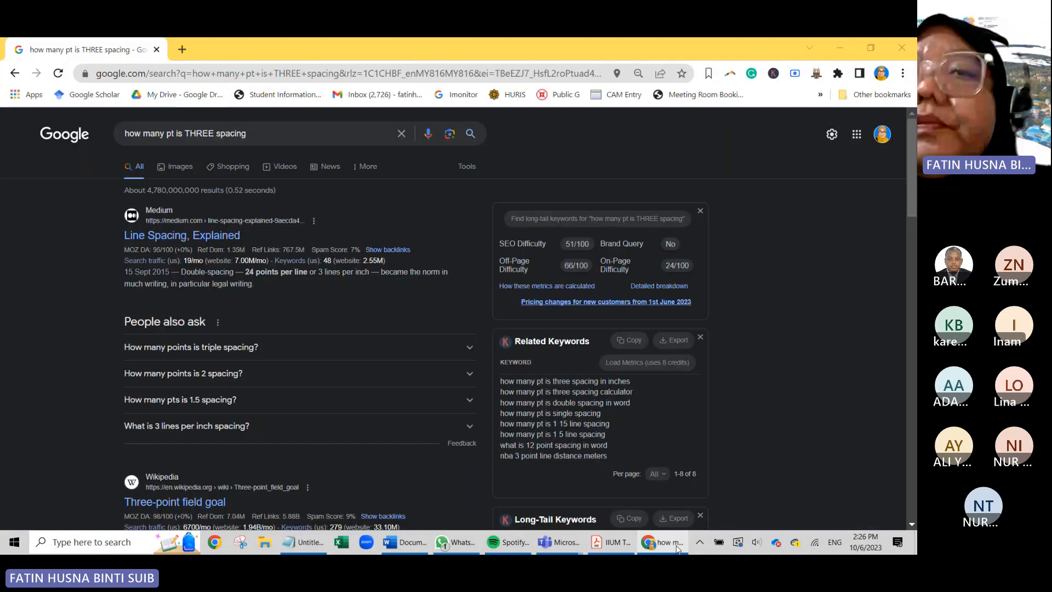
pyautogui.click(663, 543)
pyautogui.click(405, 542)
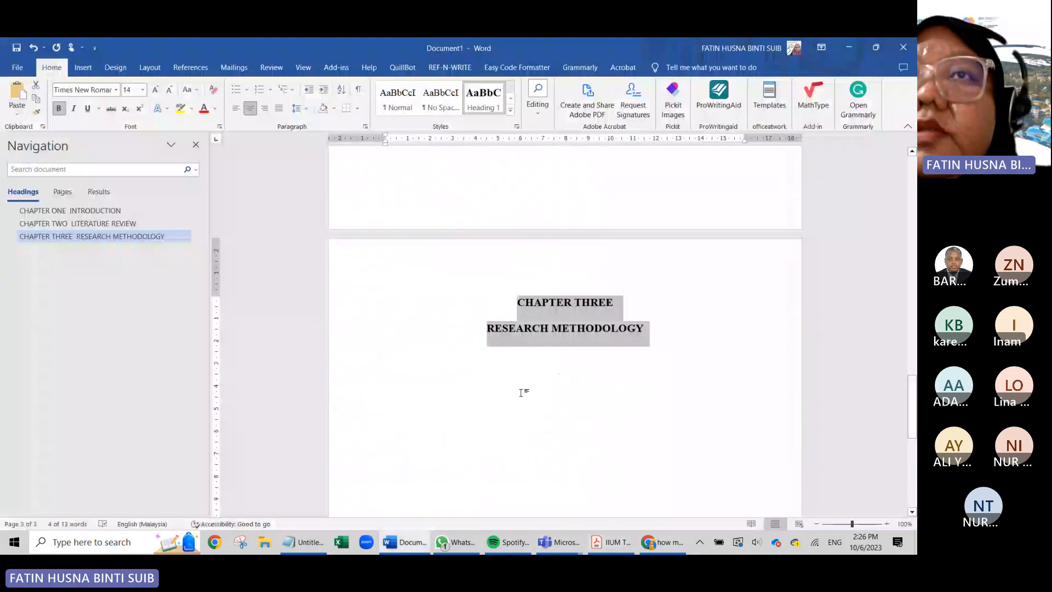
# - Return to the Chapter One page and place the cursor on the line below the "(shift) (Enter)" text
pyautogui.click(578, 387)
pyautogui.scroll(3, 579, 387)
pyautogui.scroll(-5, 578, 387)
pyautogui.scroll(4, 578, 388)
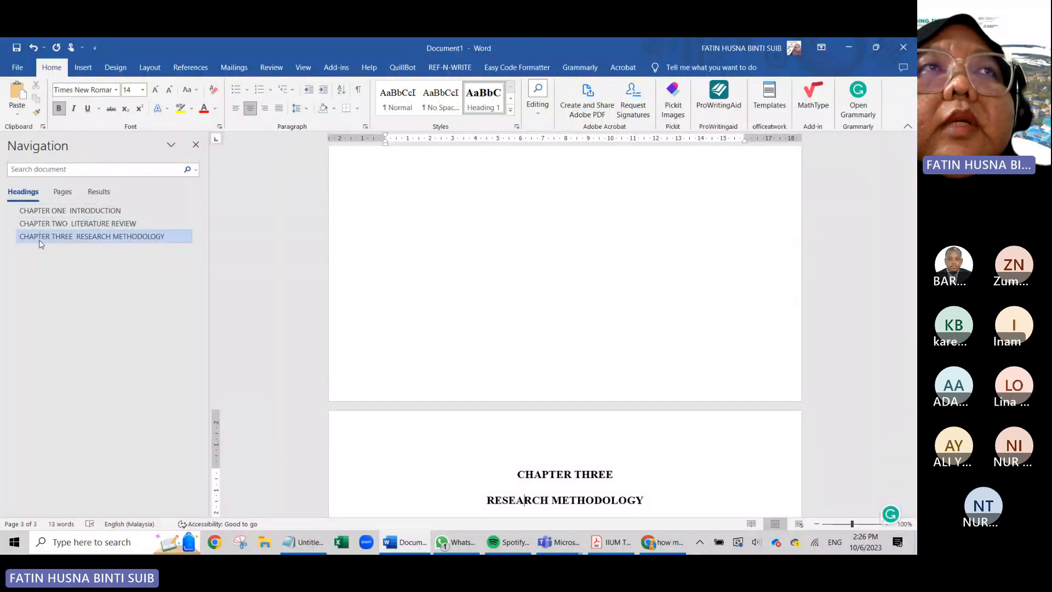
pyautogui.scroll(12, 584, 433)
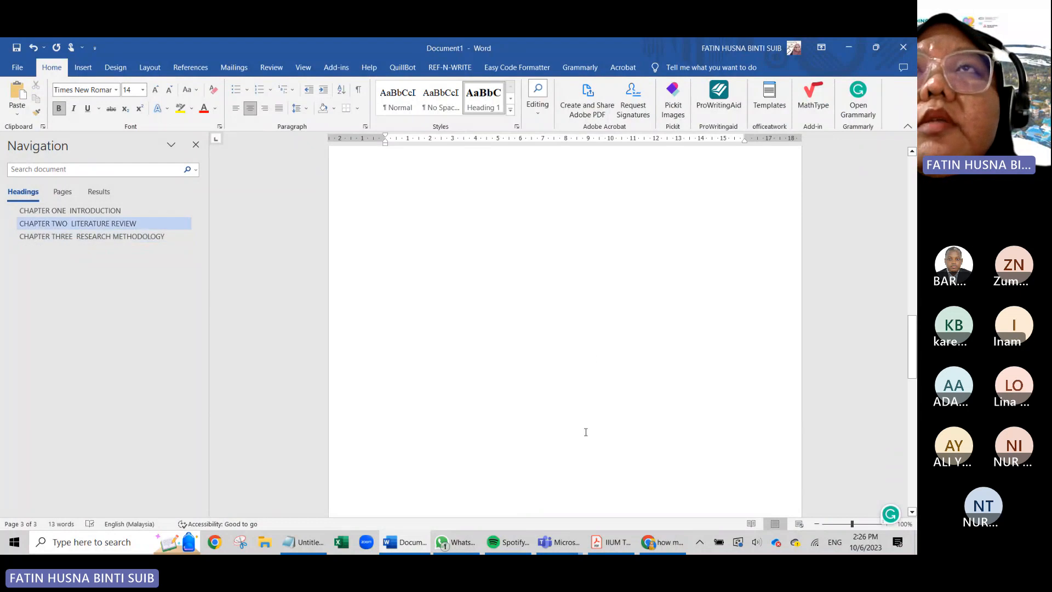
pyautogui.scroll(3, 588, 438)
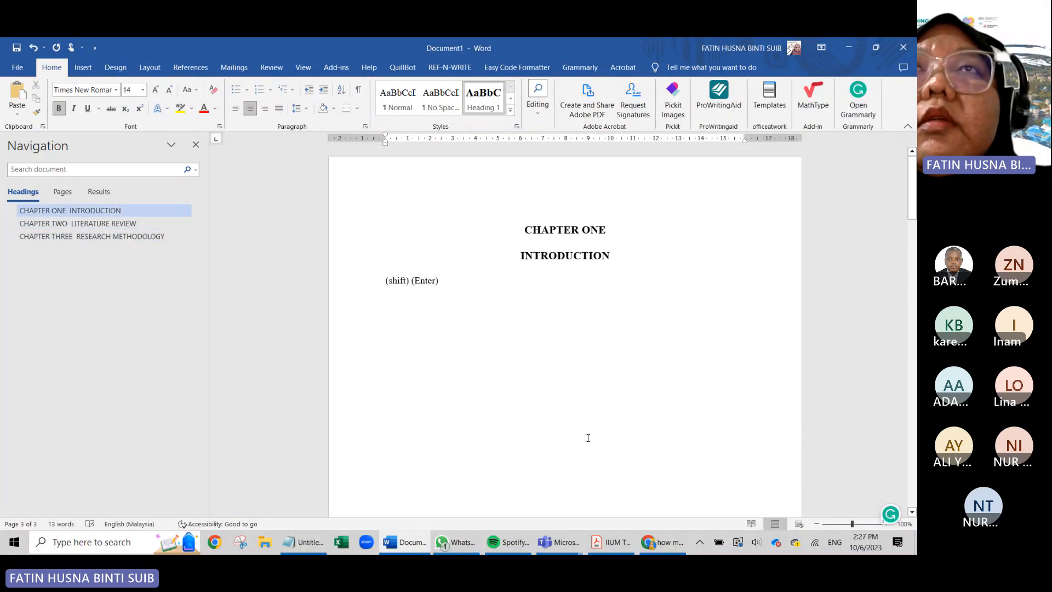
pyautogui.click(397, 280)
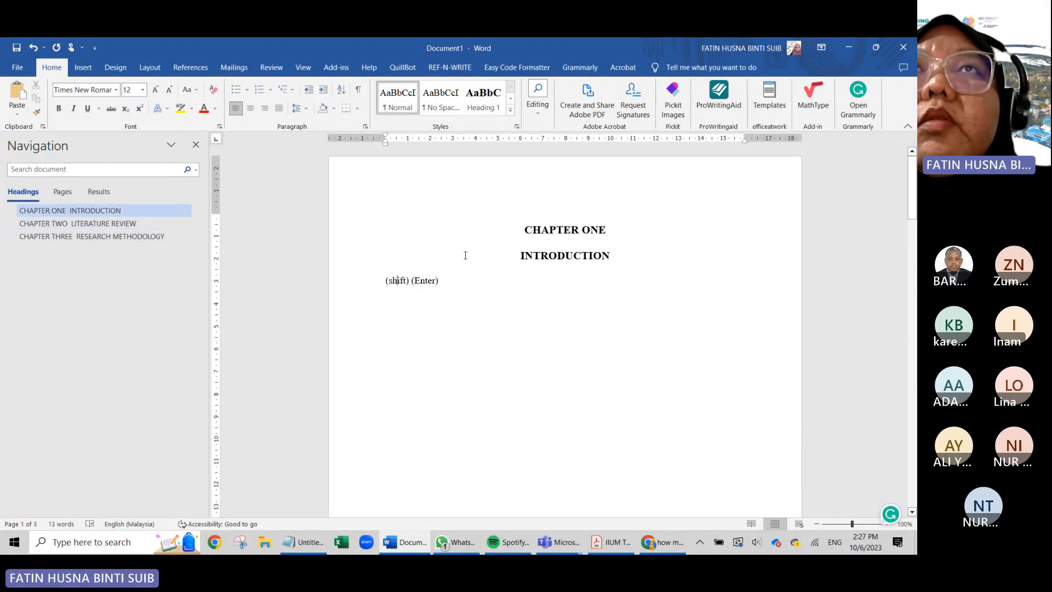
pyautogui.doubleClick(397, 281)
pyautogui.click(398, 308)
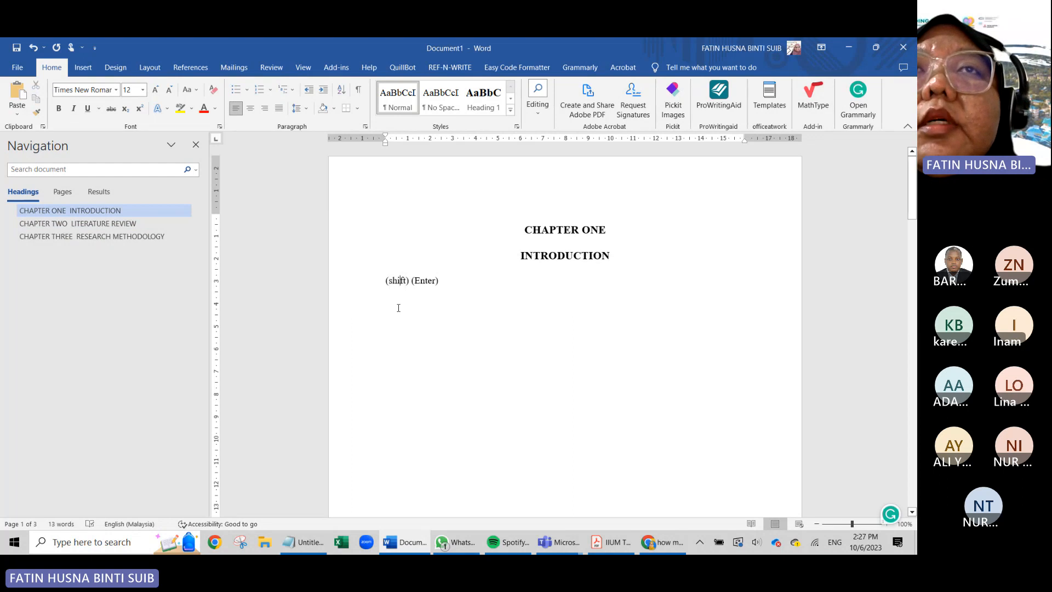
pyautogui.click(471, 279)
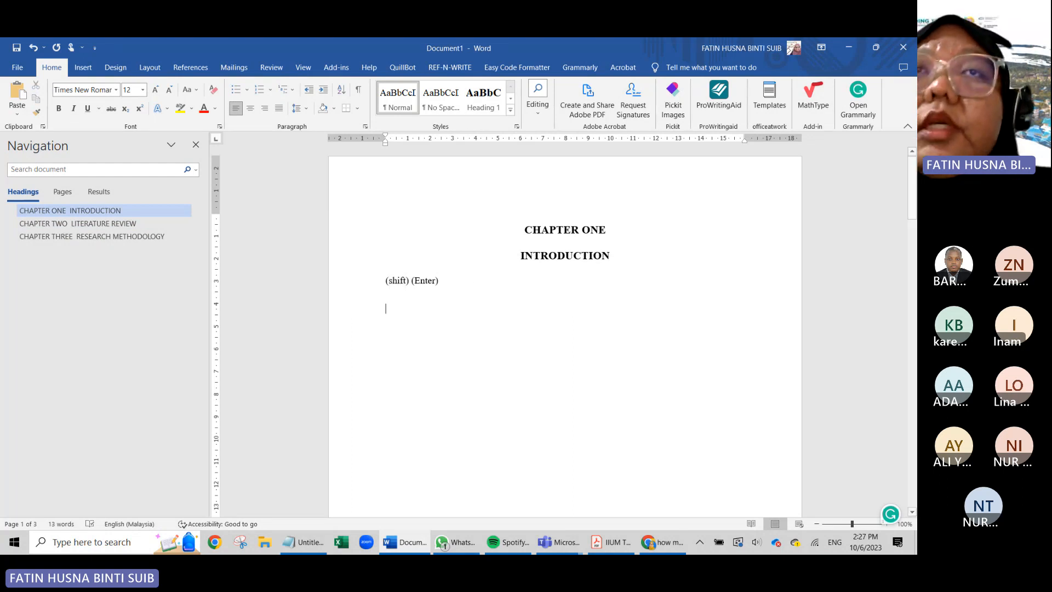
# - Switch to the blank, untitled Notepad window
pyautogui.click(295, 533)
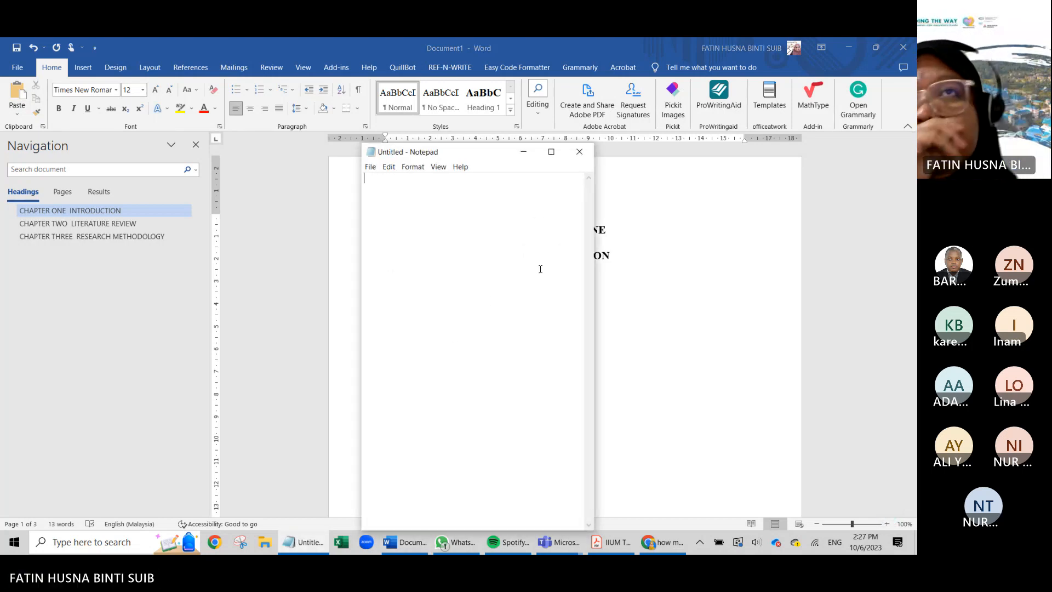
pyautogui.write('sTU')
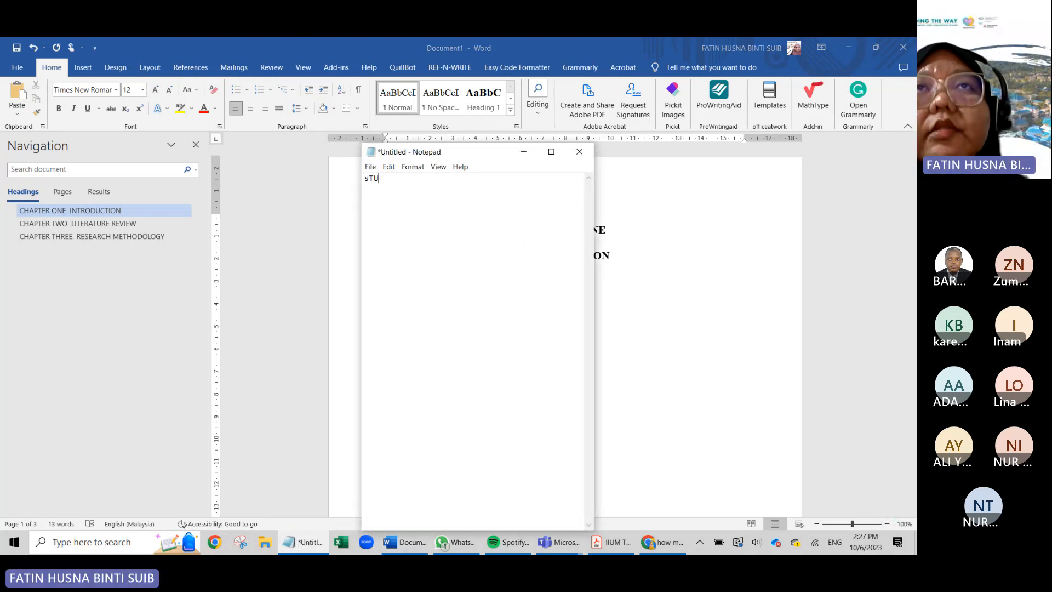
pyautogui.press('BackSpace')
pyautogui.press('BackSpace')
pyautogui.press('BackSpace')
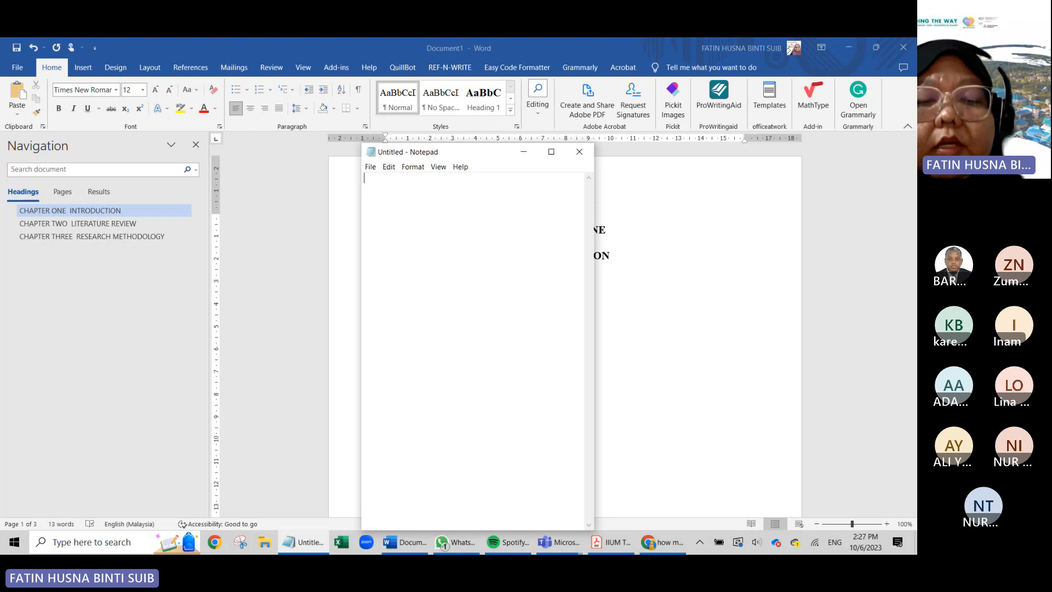
pyautogui.write('sTYLE')
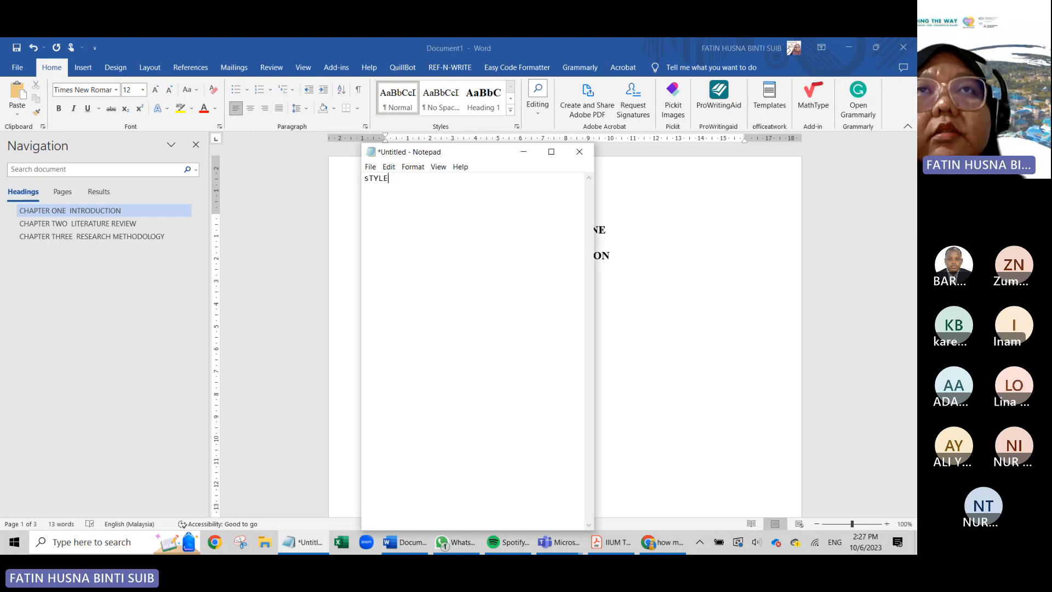
pyautogui.press('BackSpace')
pyautogui.press('BackSpace')
pyautogui.press('BackSpace')
pyautogui.press('BackSpace')
pyautogui.press('BackSpace')
# - Enter a header row with "Styles" in the first column and "Headings" in the second
pyautogui.press('capslock')
pyautogui.write('St')
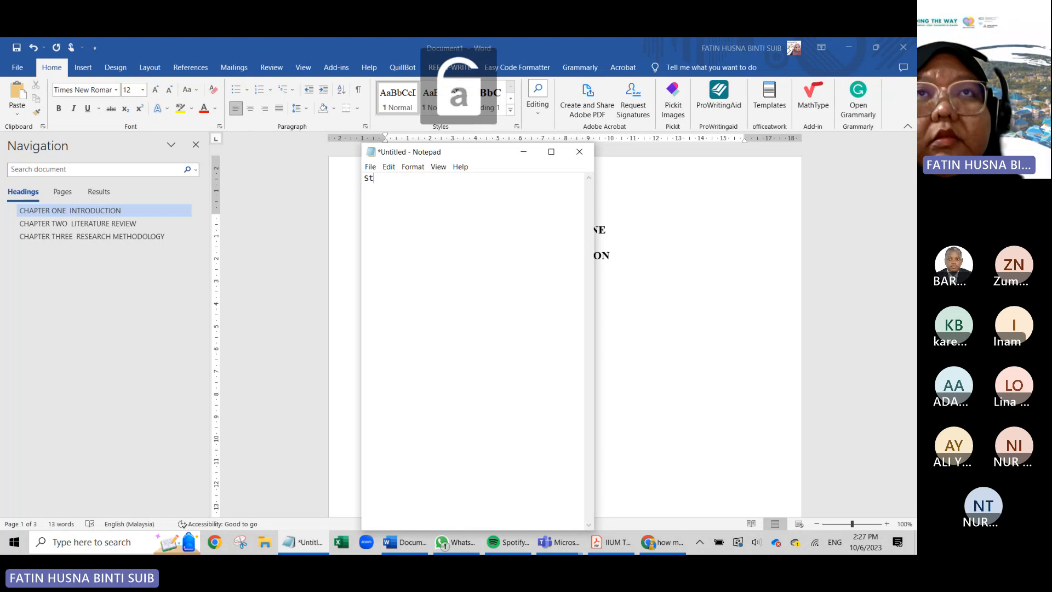
pyautogui.write('yles')
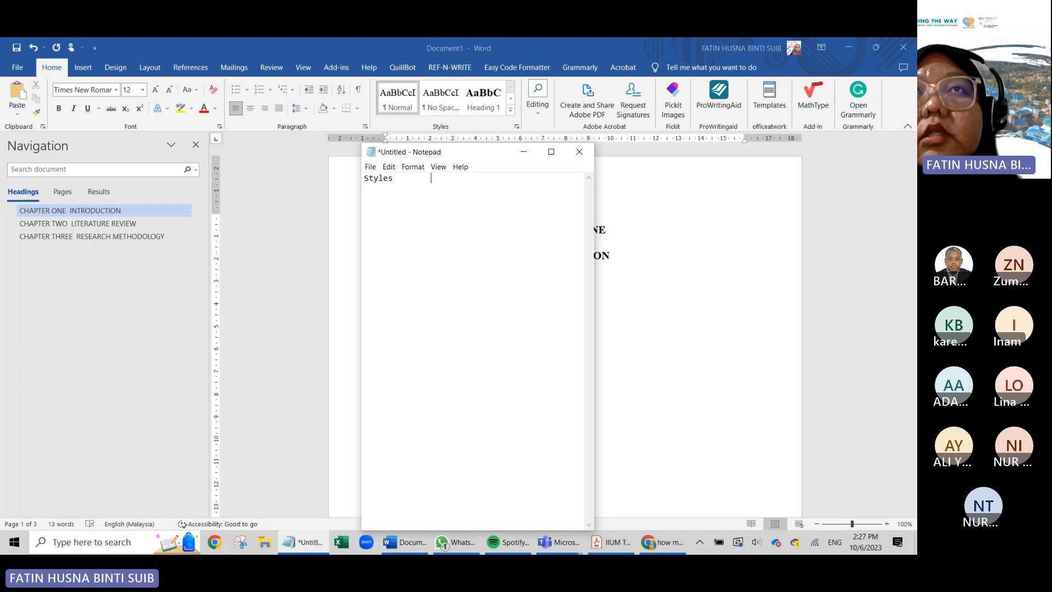
pyautogui.write('        Headings ')
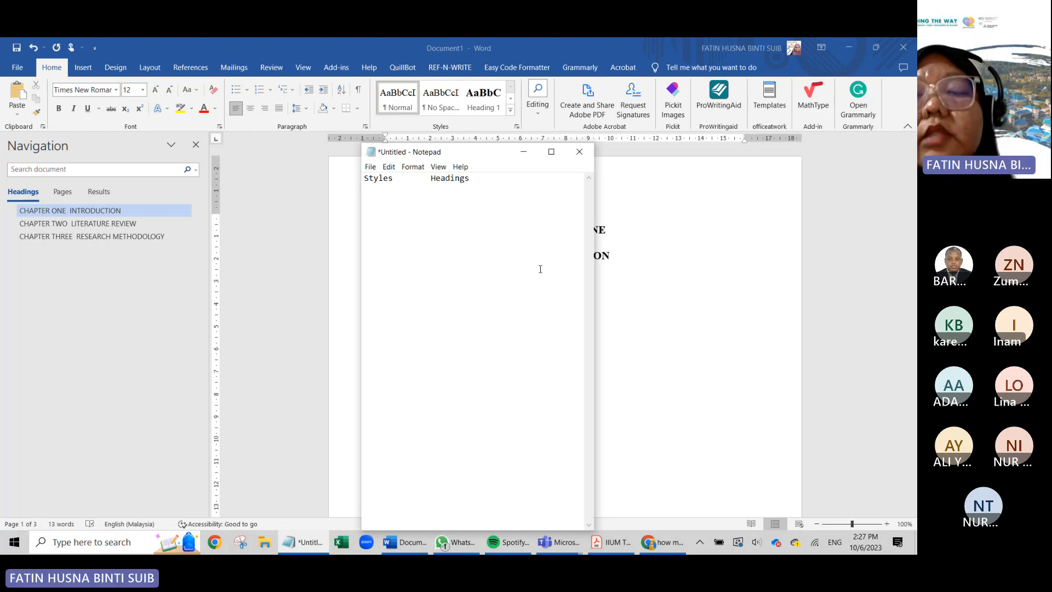
# - Add "Heading 1" below Styles and replace the second column's header with "In Thesis"
pyautogui.write('Heading ')
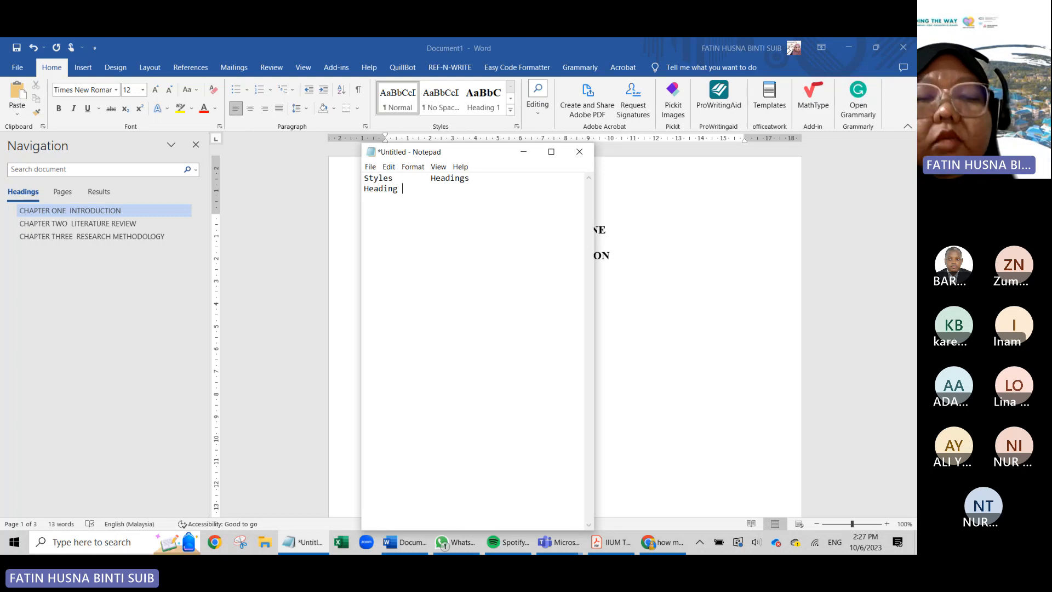
pyautogui.write('1')
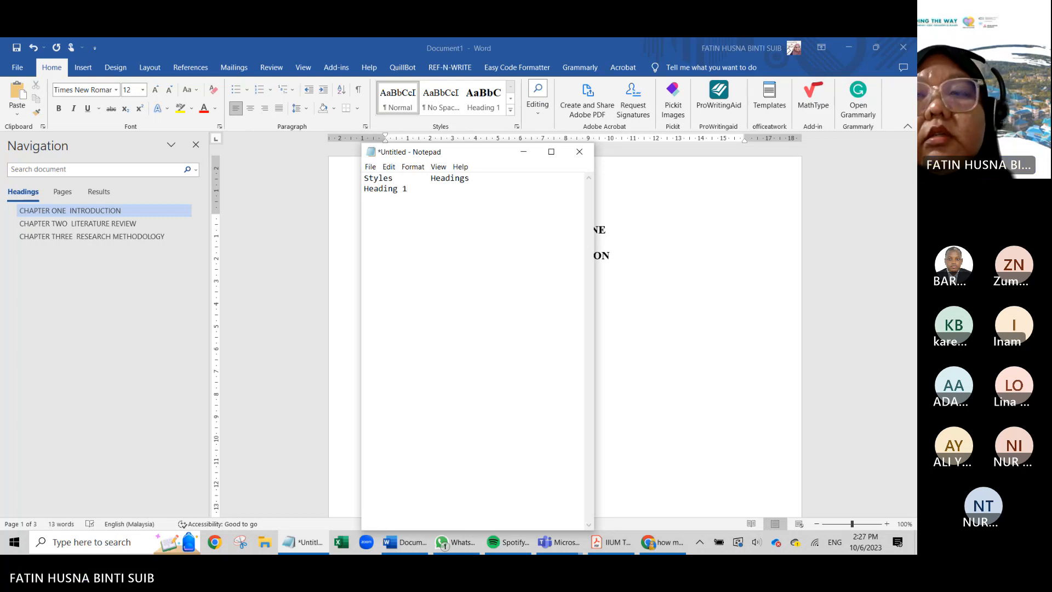
pyautogui.moveTo(472, 178); pyautogui.dragTo(430, 178)
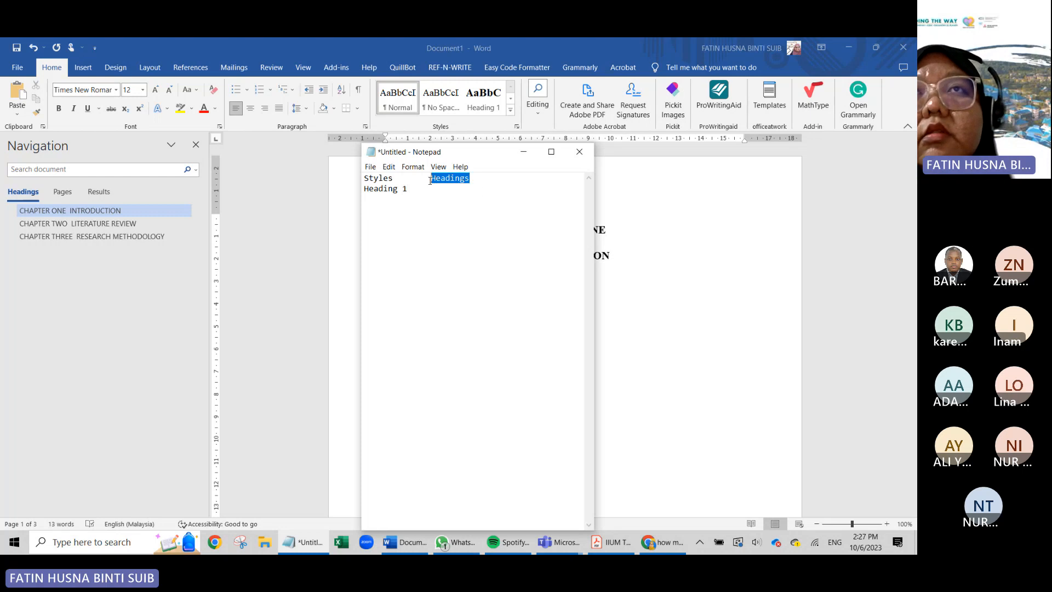
pyautogui.write('In Thesis')
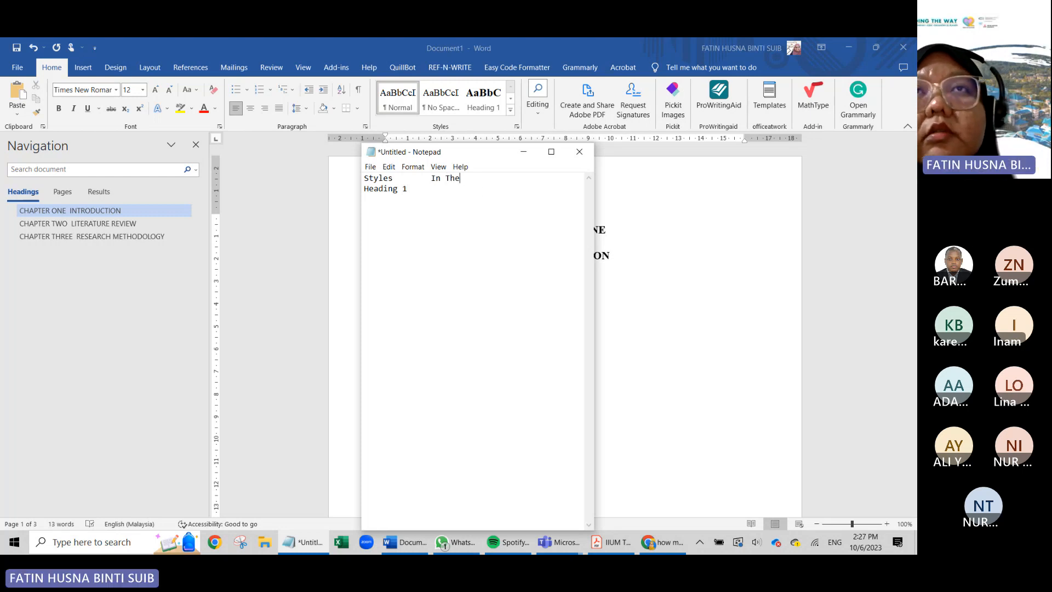
# - Enter "Chapter Title" in the In Thesis column of the Heading 1 row
pyautogui.click(417, 190)
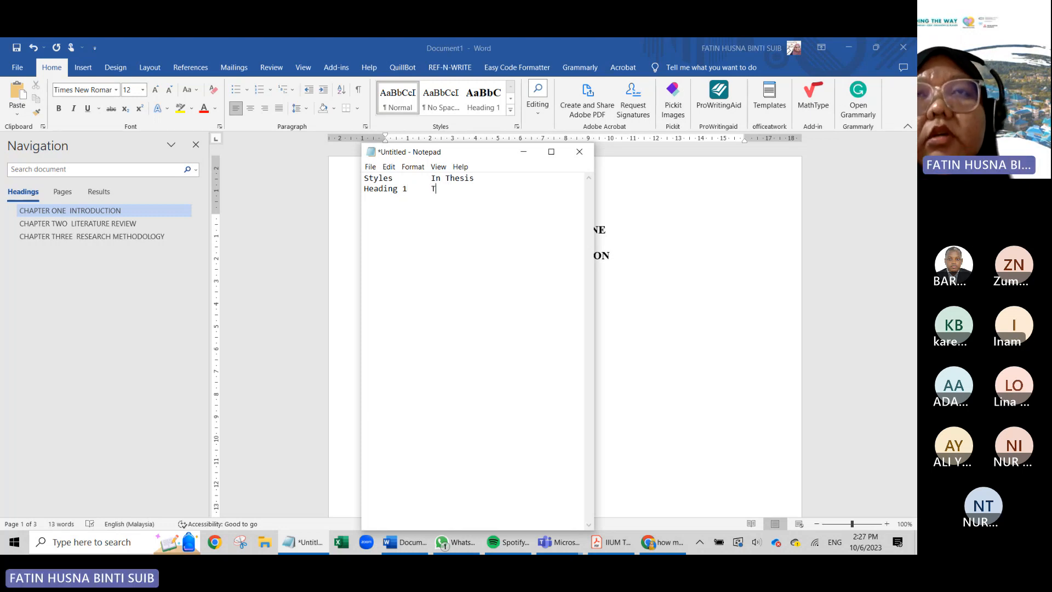
pyautogui.press('BackSpace')
pyautogui.press('Tab')
pyautogui.write('Ch')
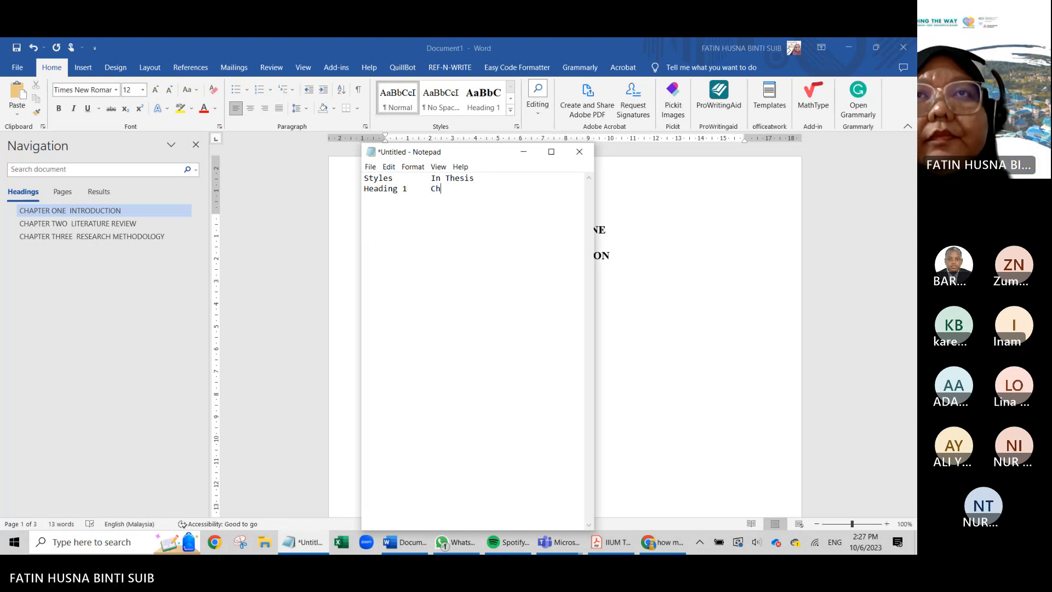
pyautogui.write('apter Title ')
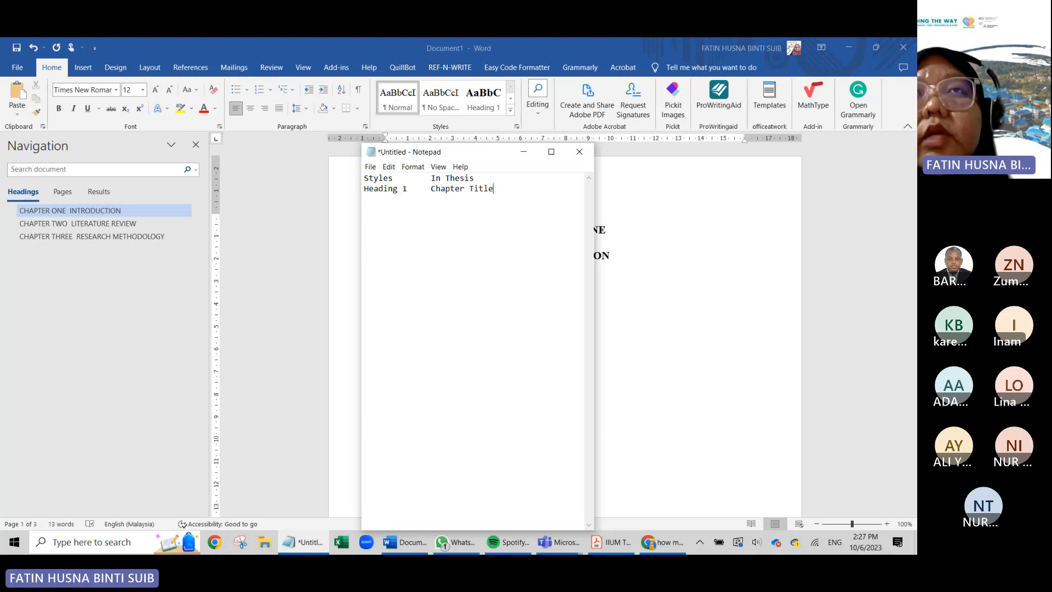
# - Add a "Heading 2" row with "1st Level Subheading" and an opening parenthesis in the In Thesis column
pyautogui.write('Heading')
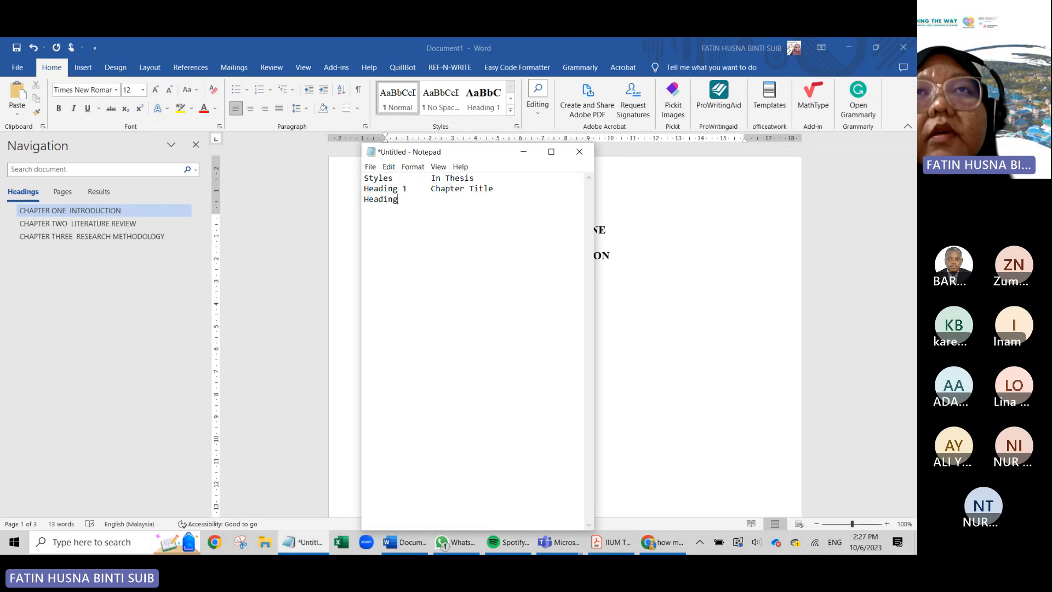
pyautogui.write(' 2')
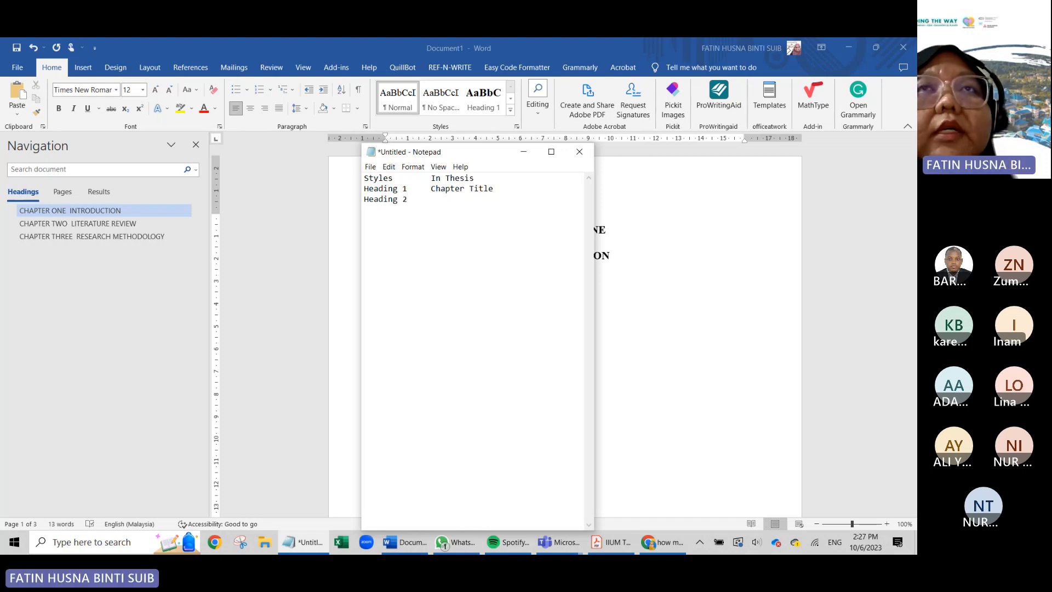
pyautogui.press('Tab')
pyautogui.write('1')
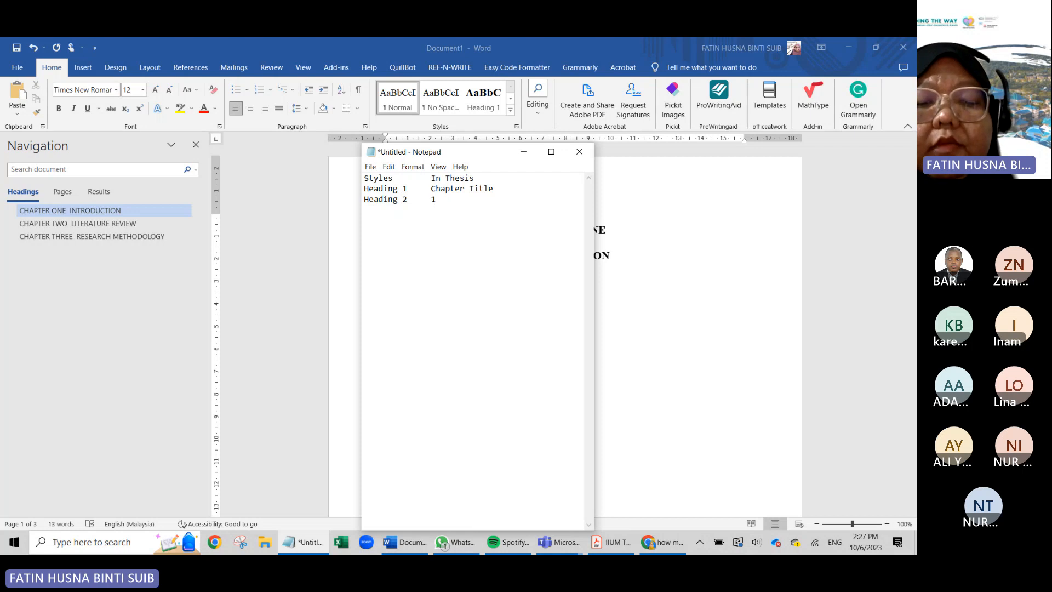
pyautogui.write('st Le')
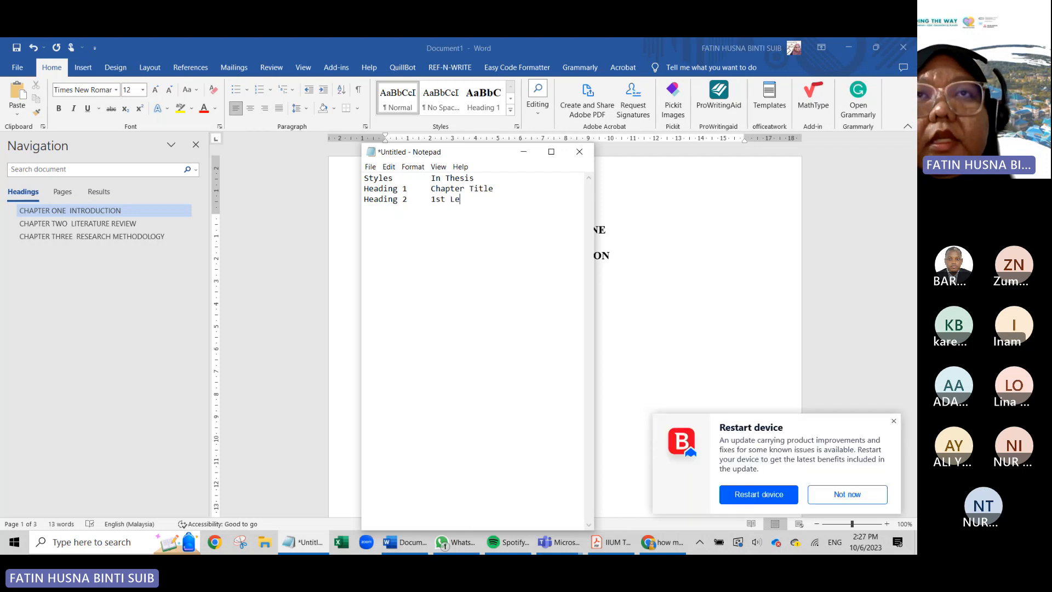
pyautogui.write('vel ')
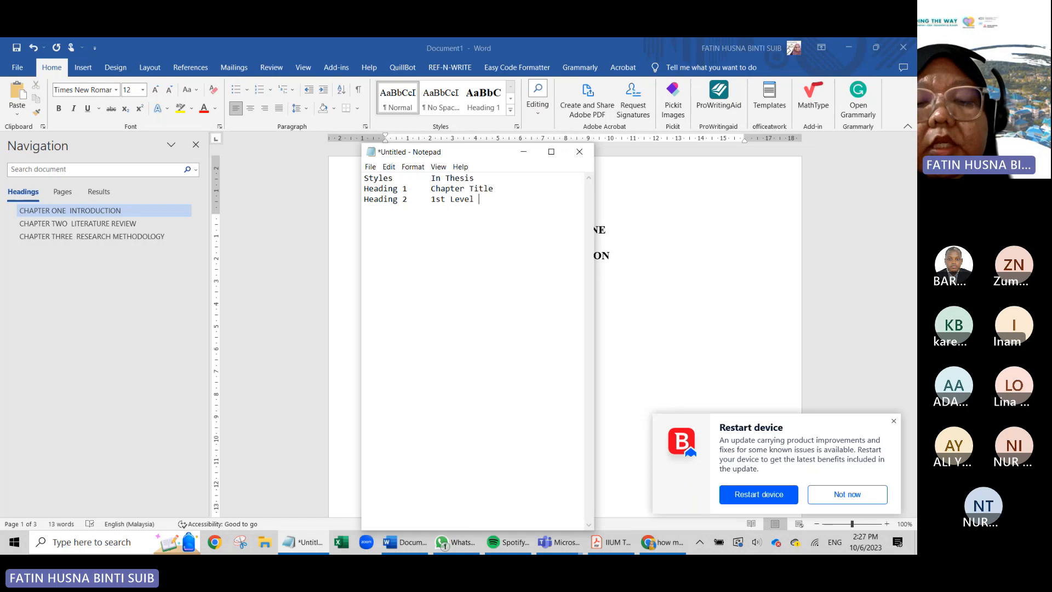
pyautogui.write('Subheadin')
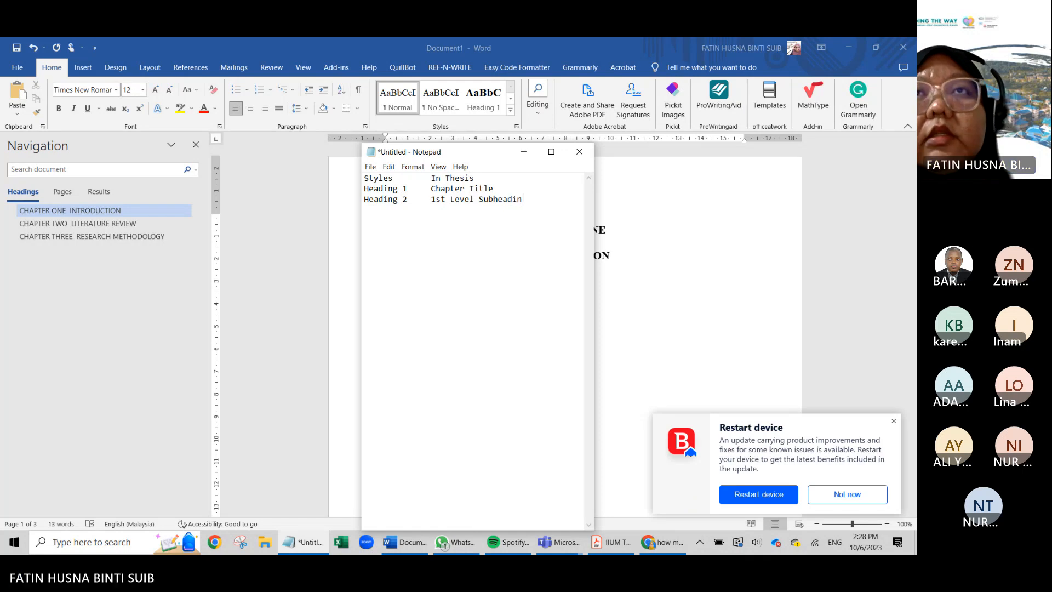
pyautogui.write('g (')
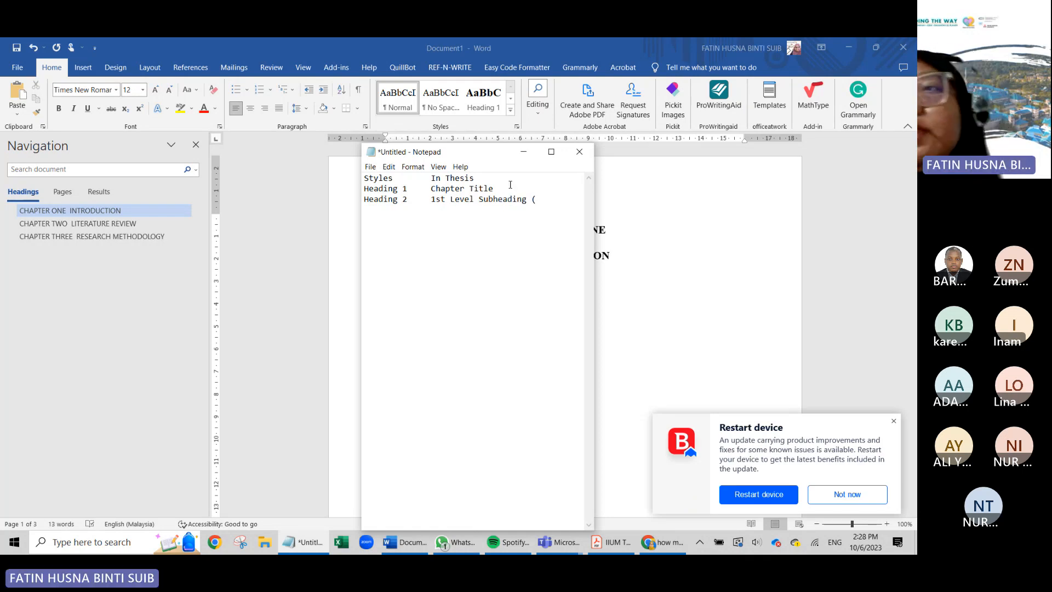
# - Postpone the device restart and add "1.1, 1.2," as numbering examples after "1st Level Subheading"
pyautogui.click(867, 493)
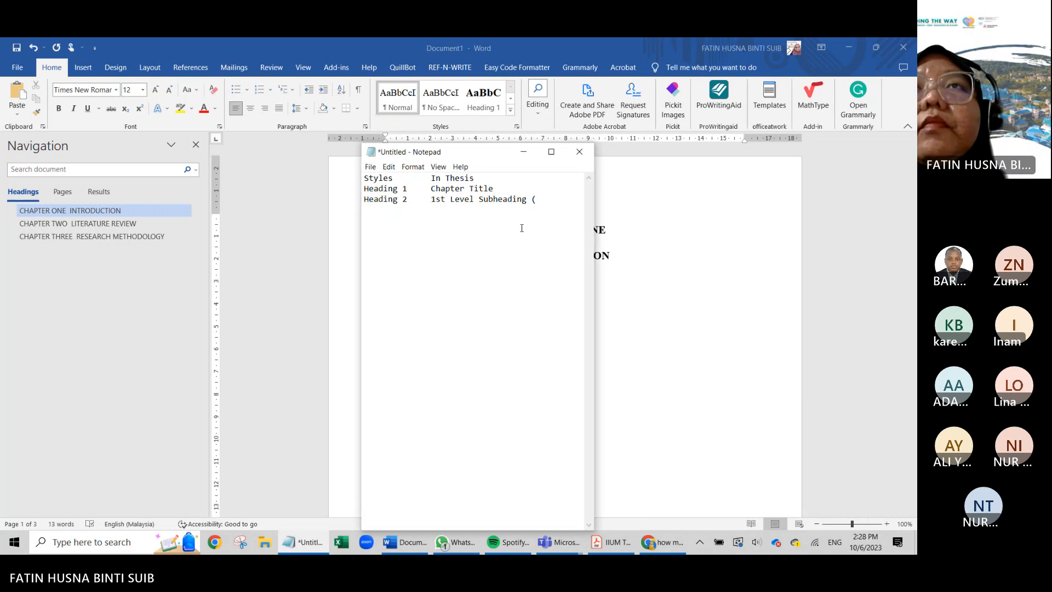
pyautogui.write('1.1')
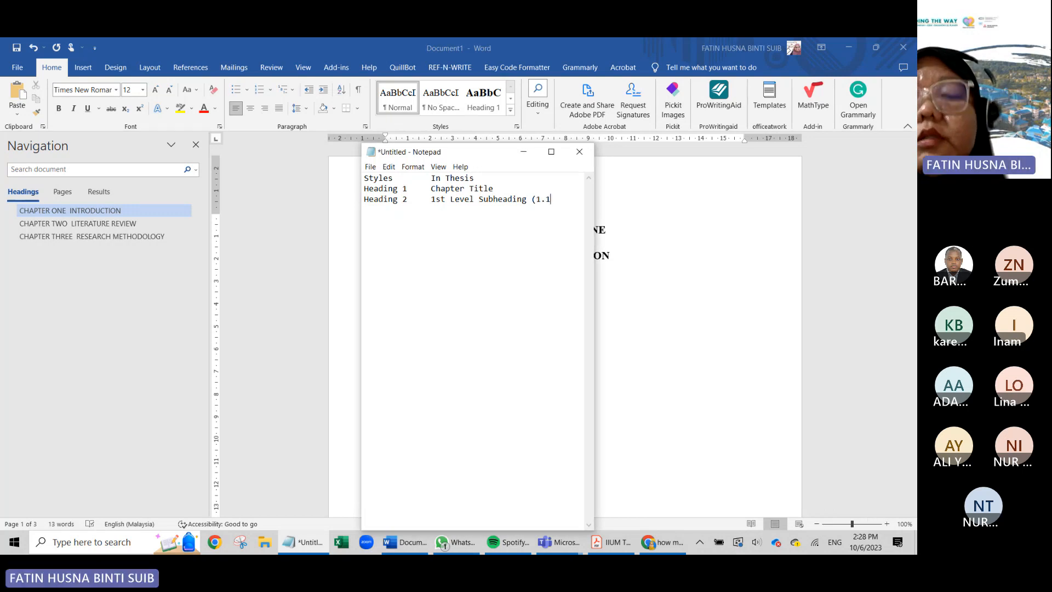
pyautogui.write(', 1.2,')
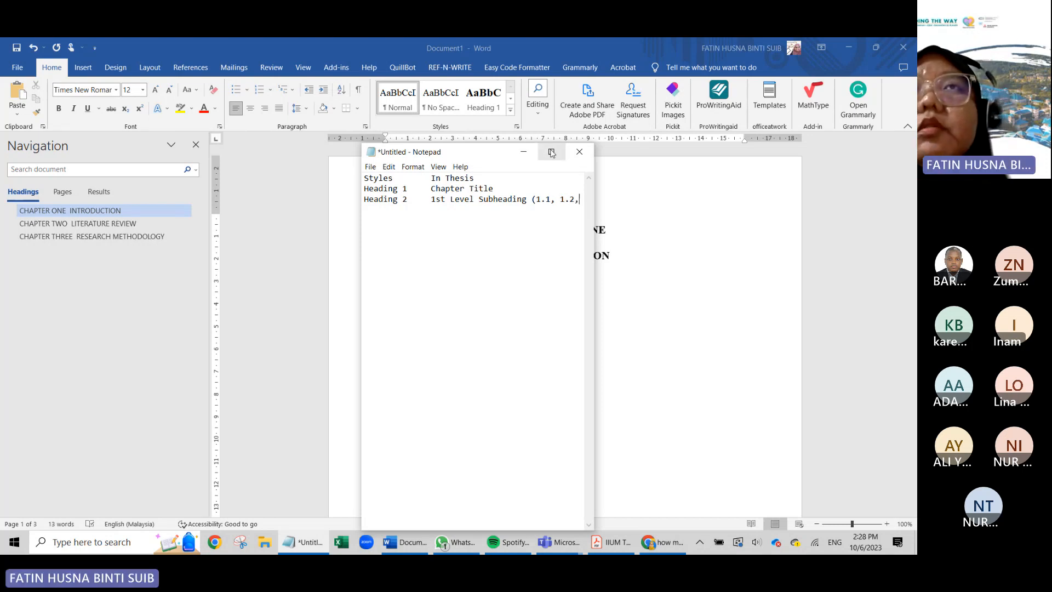
# - Maximize the Notepad window and magnify its text for easier reading
pyautogui.click(551, 152)
pyautogui.click(77, 57)
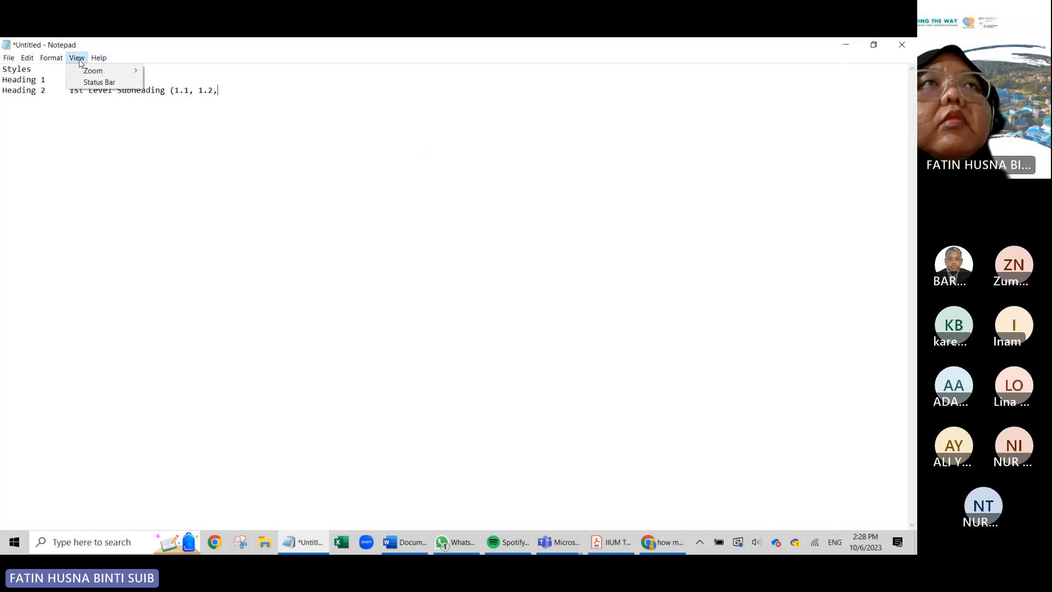
pyautogui.moveTo(93, 70)
pyautogui.click(280, 211)
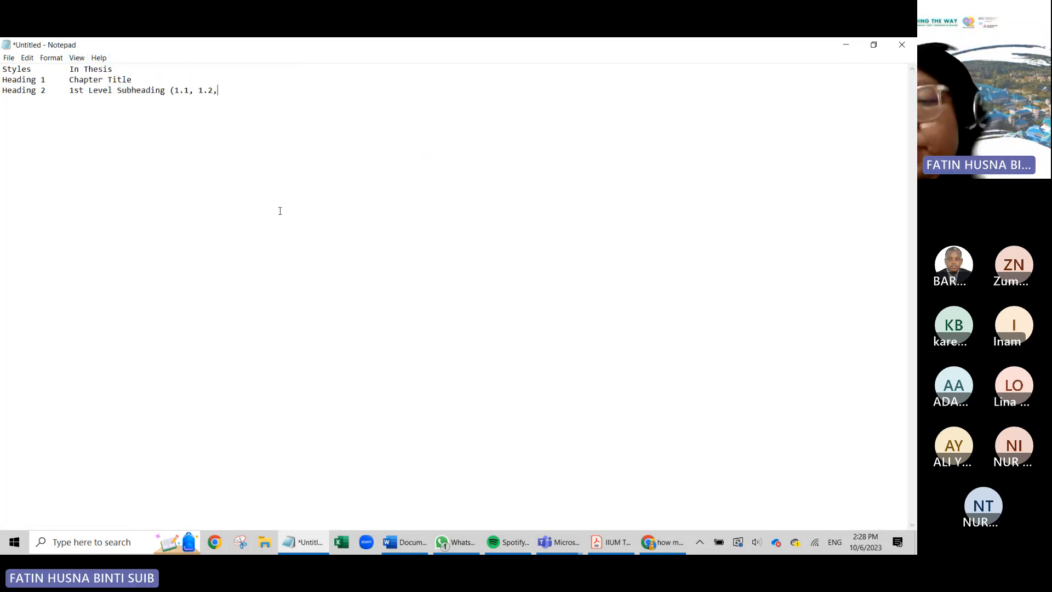
pyautogui.keyDown('ctrl'); pyautogui.scroll(15, 280, 211); pyautogui.keyUp('ctrl')
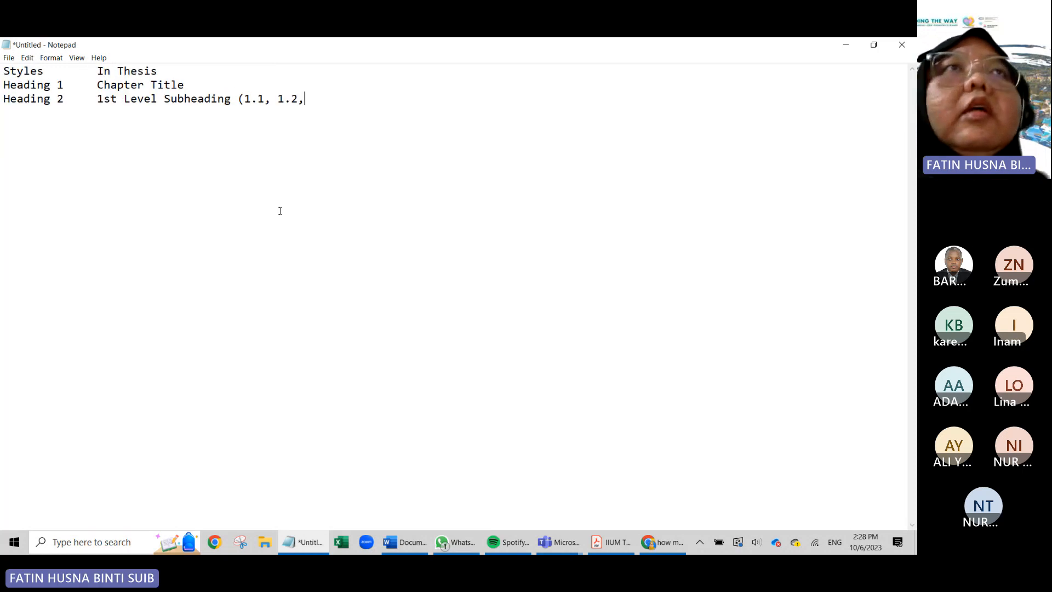
pyautogui.keyDown('ctrl'); pyautogui.scroll(1, 280, 210); pyautogui.keyUp('ctrl')
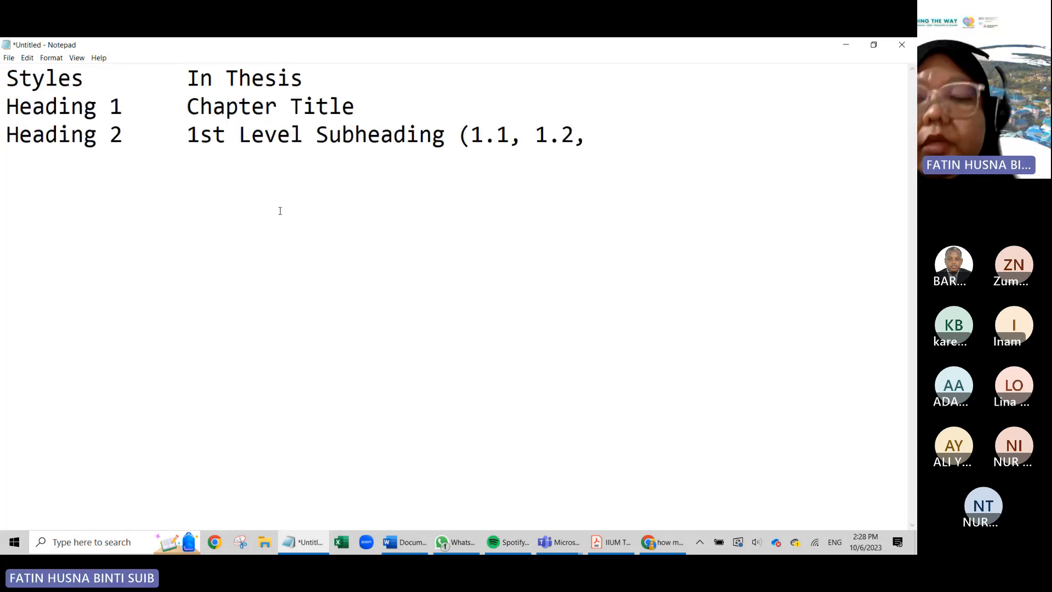
# - Complete the Heading 2 numbering examples with "1.3, 1.4)" and insert the missing space before 1.3
pyautogui.write('1.3')
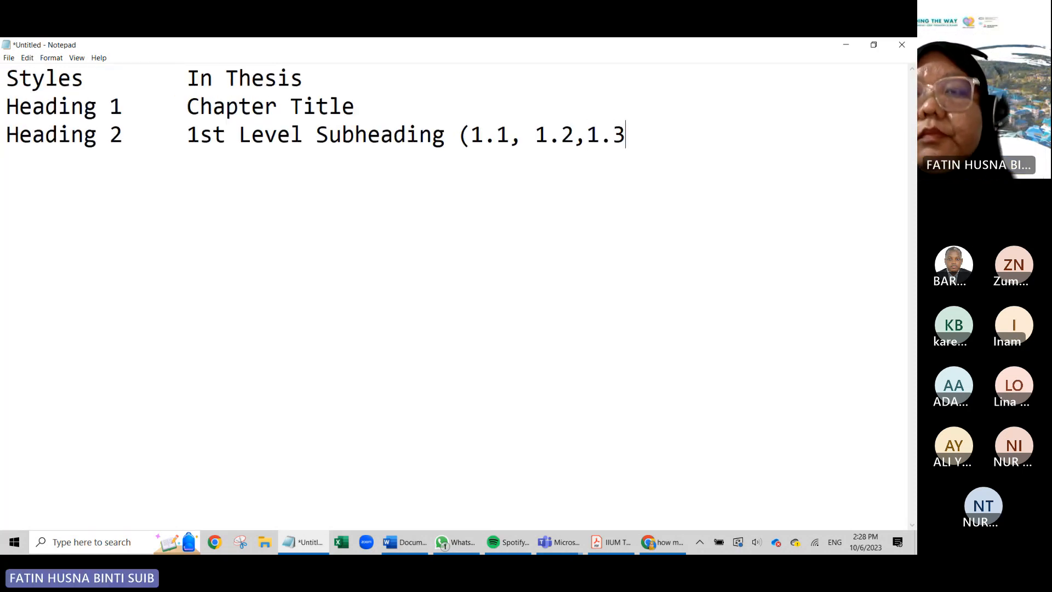
pyautogui.write(', 1.')
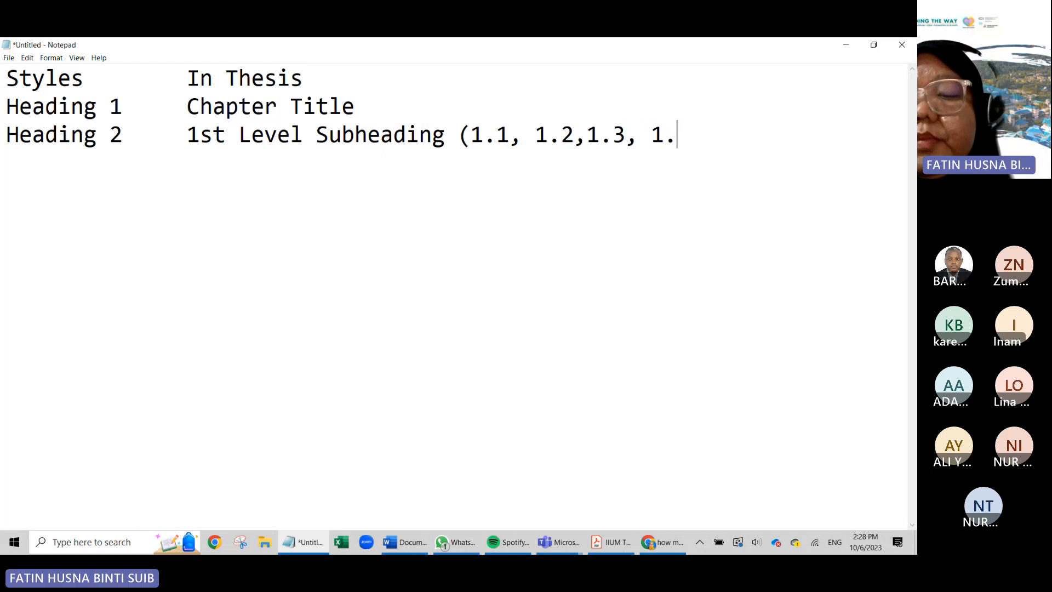
pyautogui.write('4)')
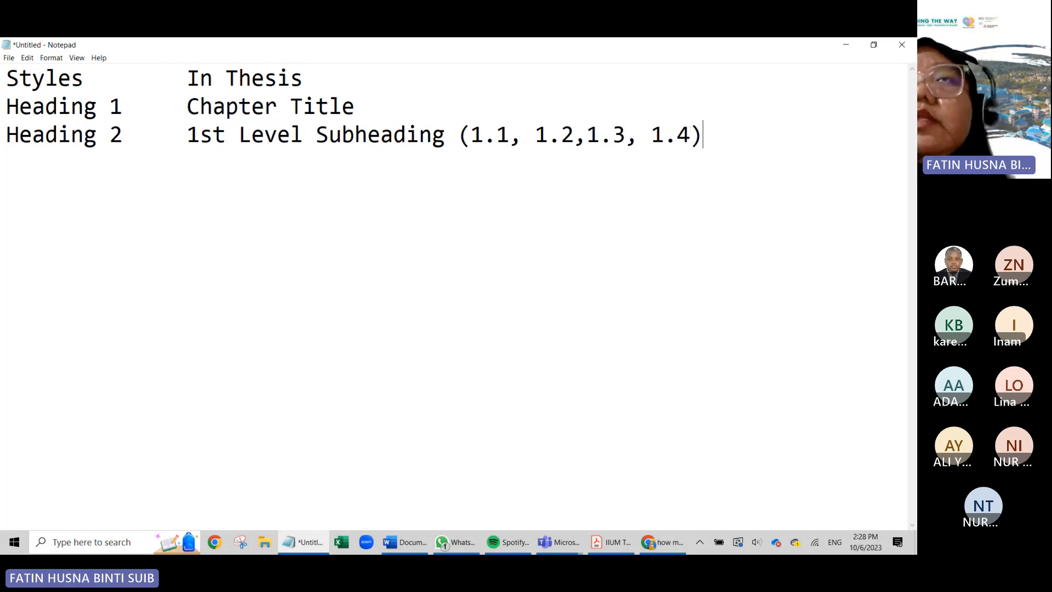
pyautogui.click(586, 135)
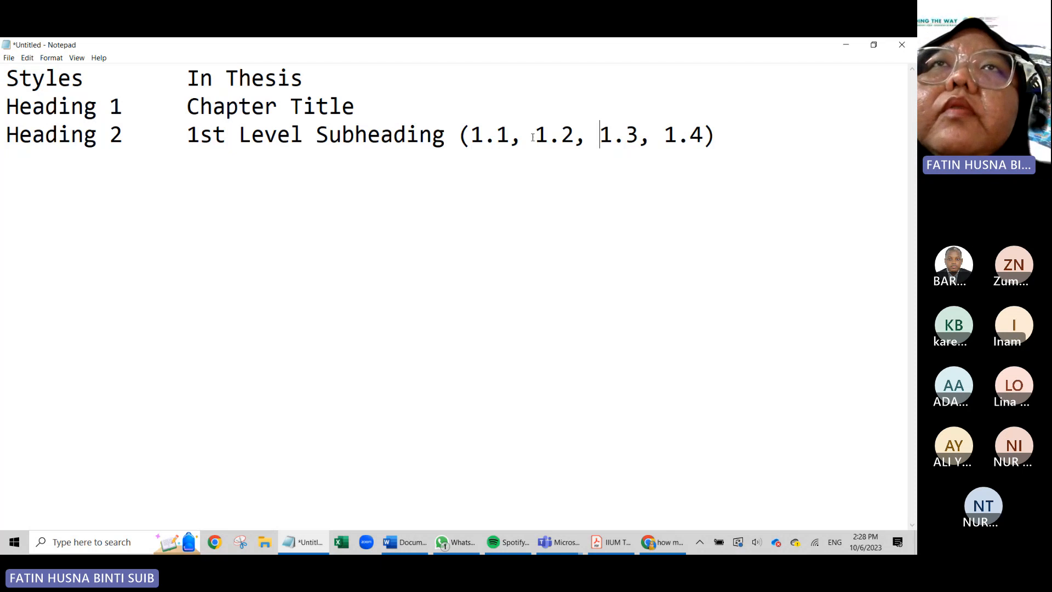
# - Highlight the last digits of the 1.1 and 1.2 numbering examples in the Heading 2 row
pyautogui.moveTo(485, 135); pyautogui.dragTo(506, 135)
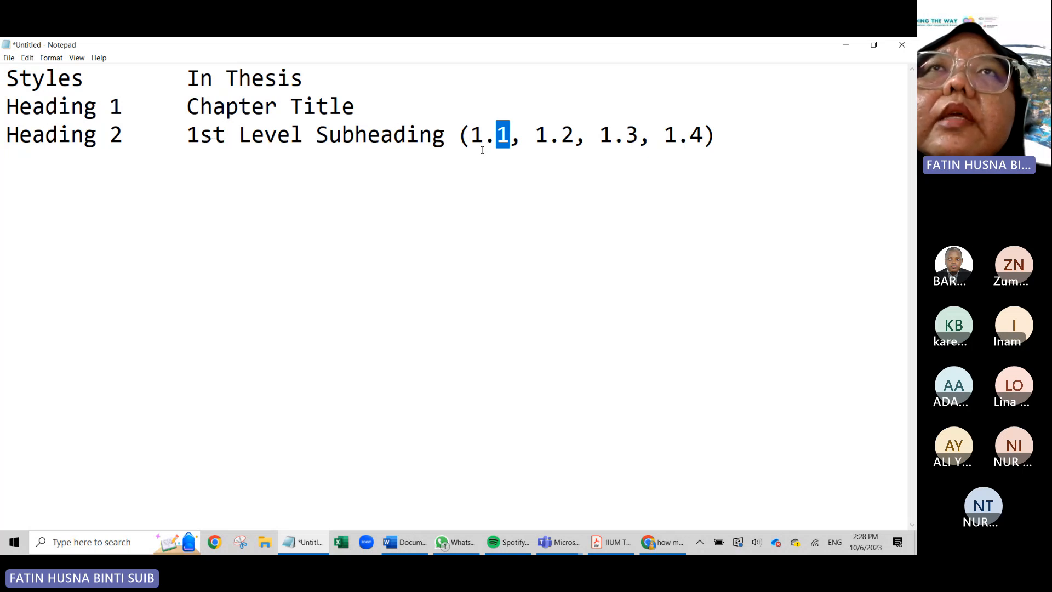
pyautogui.click(521, 136)
pyautogui.moveTo(496, 135); pyautogui.dragTo(508, 137)
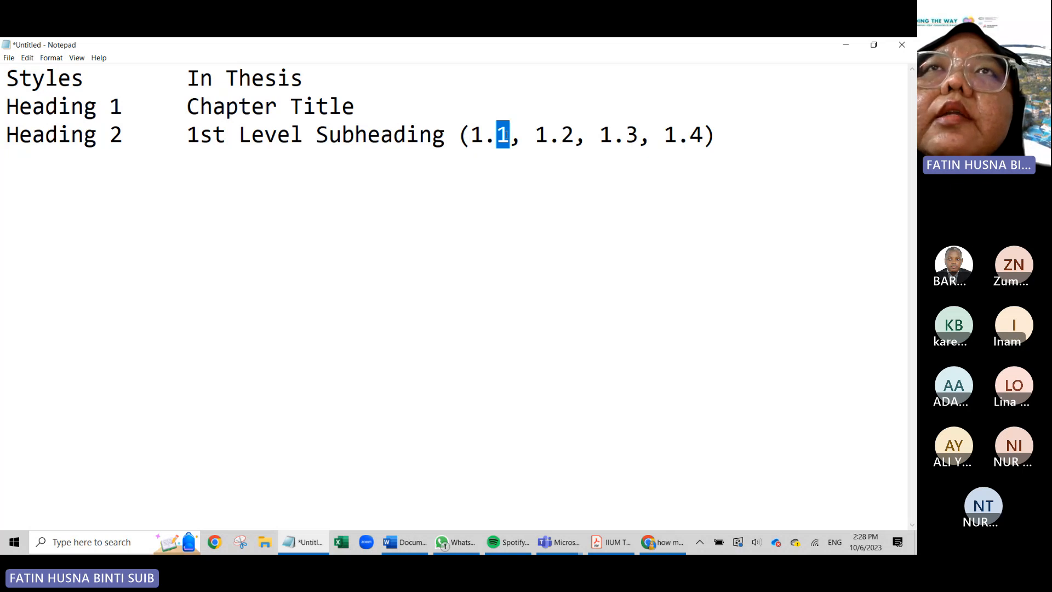
pyautogui.click(575, 137)
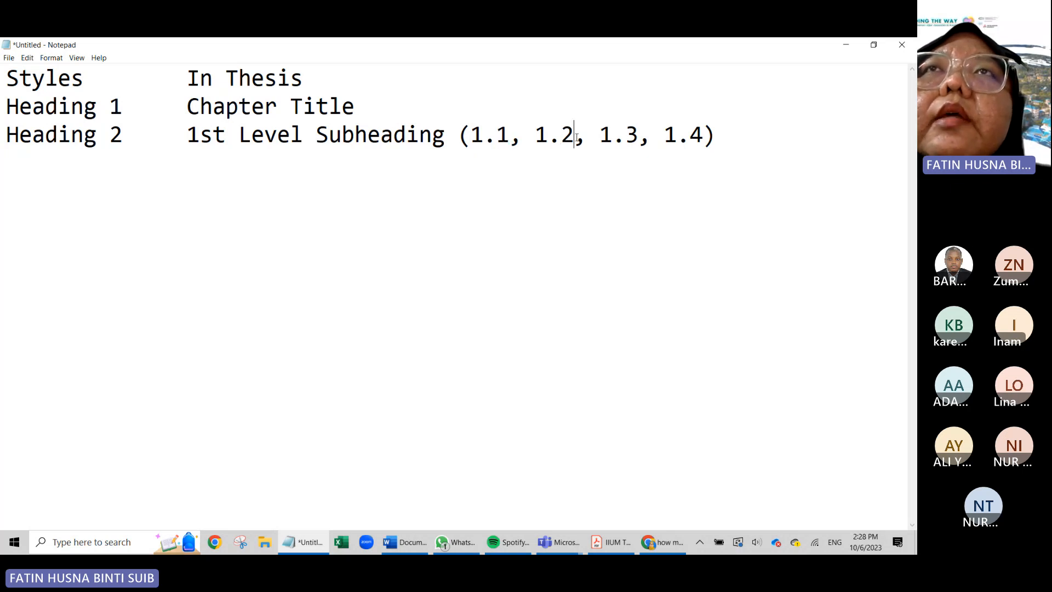
pyautogui.moveTo(575, 137); pyautogui.dragTo(560, 137)
pyautogui.click(570, 155)
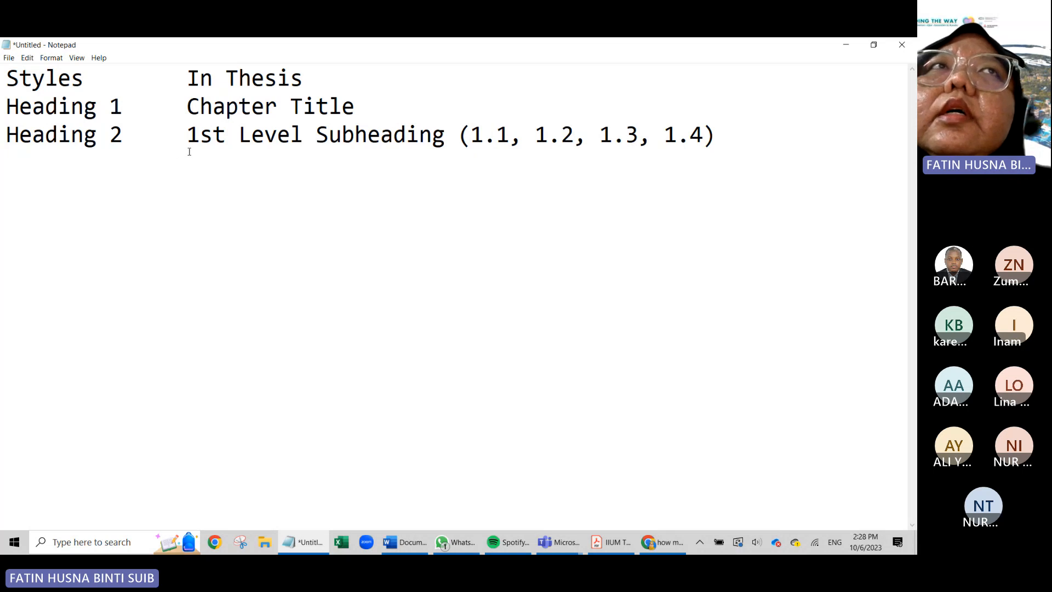
# - Switch to Word, open the Heading 2 style for modification and check the second level subheading format in IIUM Thesis Format.pdf
pyautogui.click(846, 44)
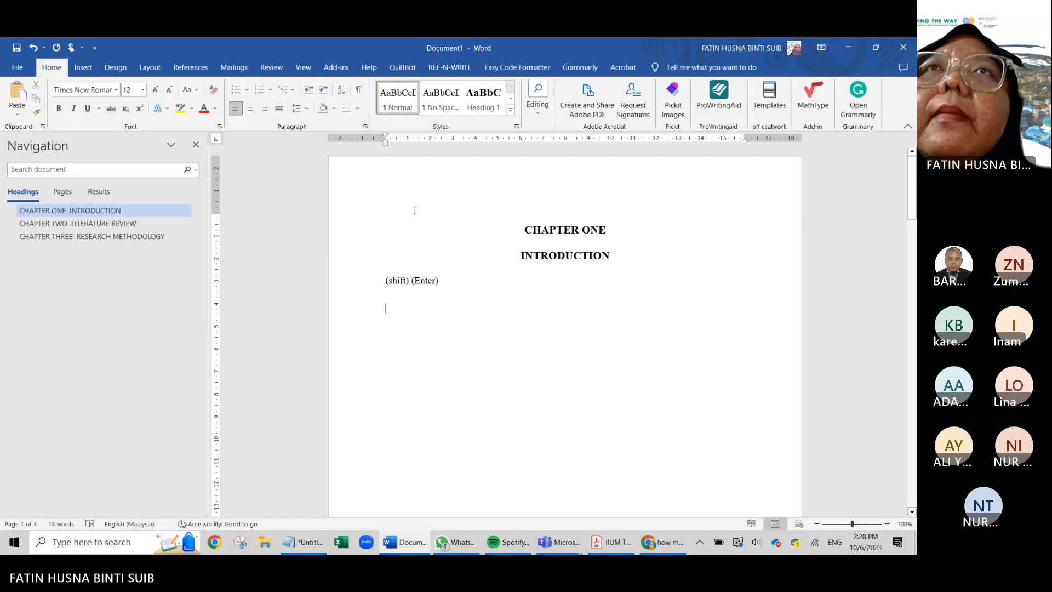
pyautogui.click(509, 113)
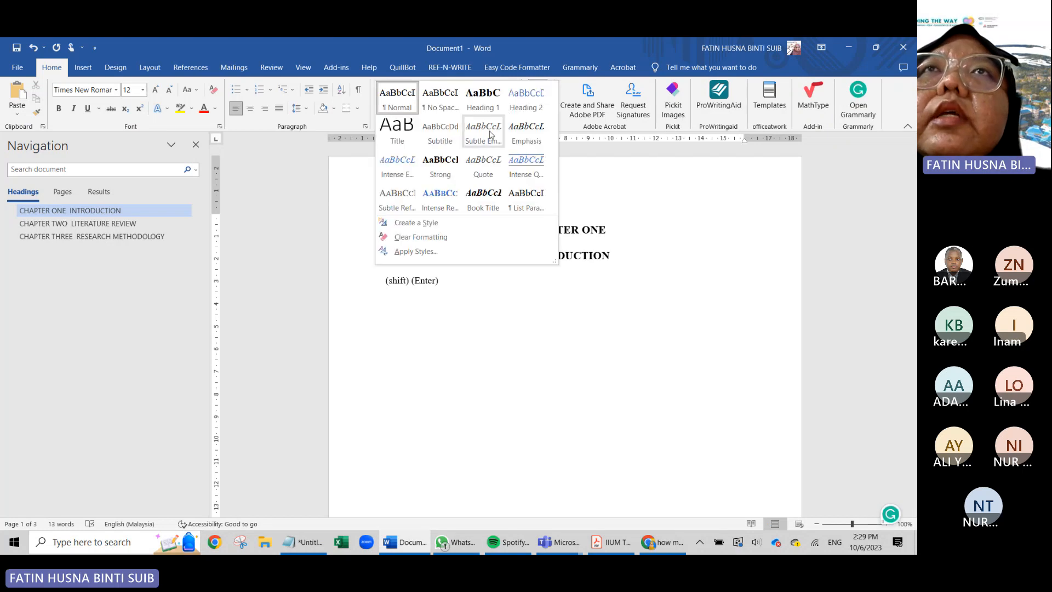
pyautogui.rightClick(535, 110)
pyautogui.click(565, 119)
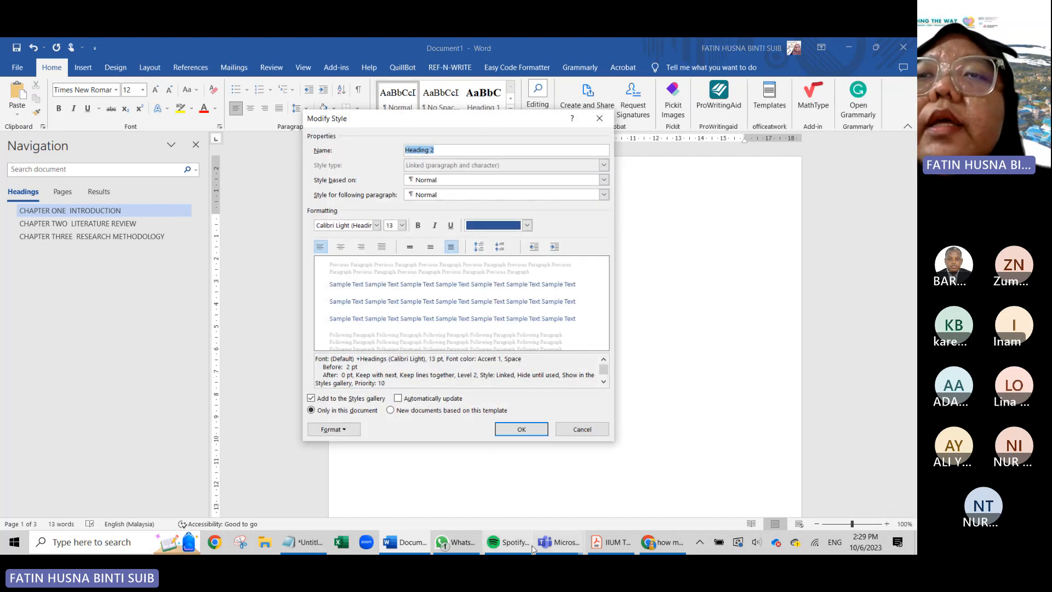
pyautogui.click(603, 547)
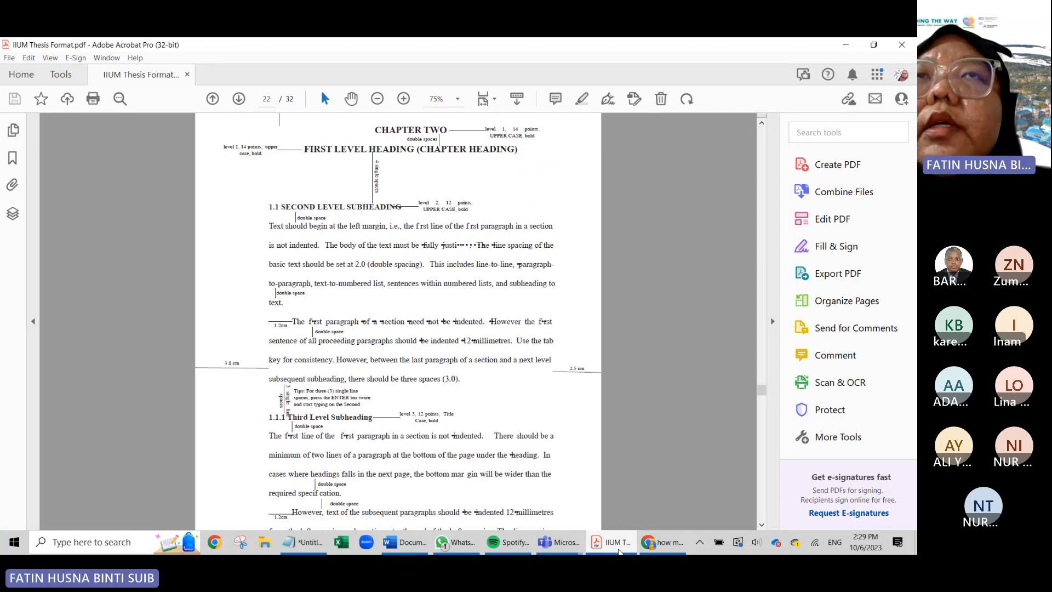
pyautogui.click(620, 551)
# - Set the Heading 2 style's font to Times New Roman, 12 pt, bold and black
pyautogui.click(377, 225)
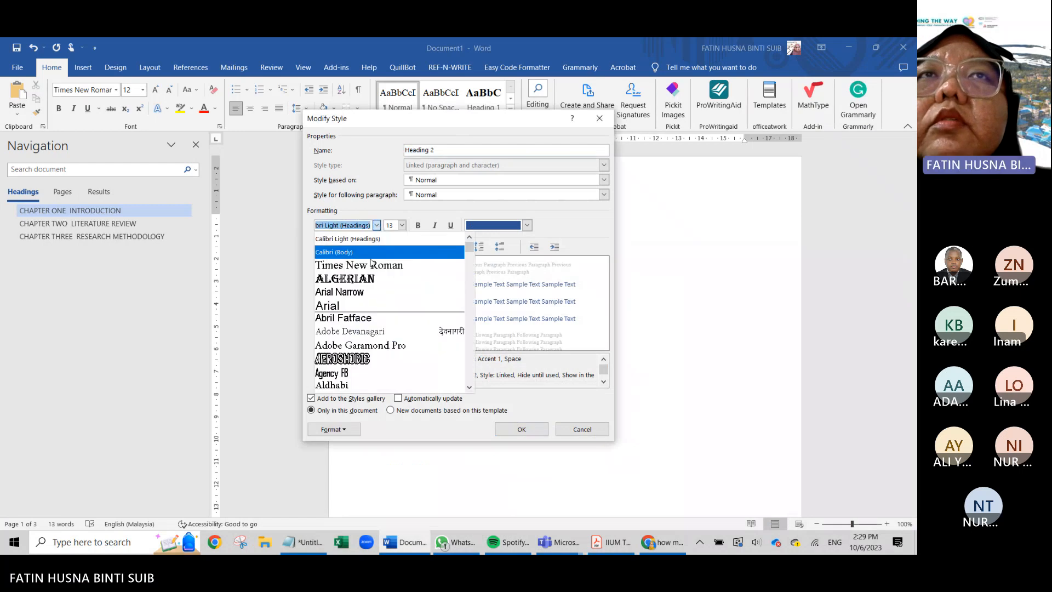
pyautogui.click(371, 265)
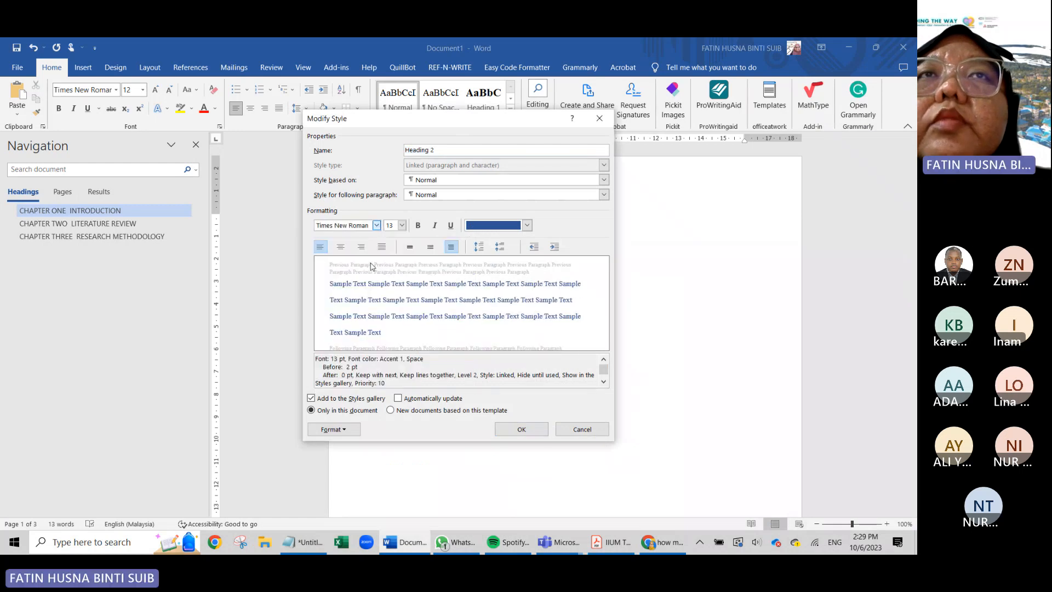
pyautogui.click(401, 225)
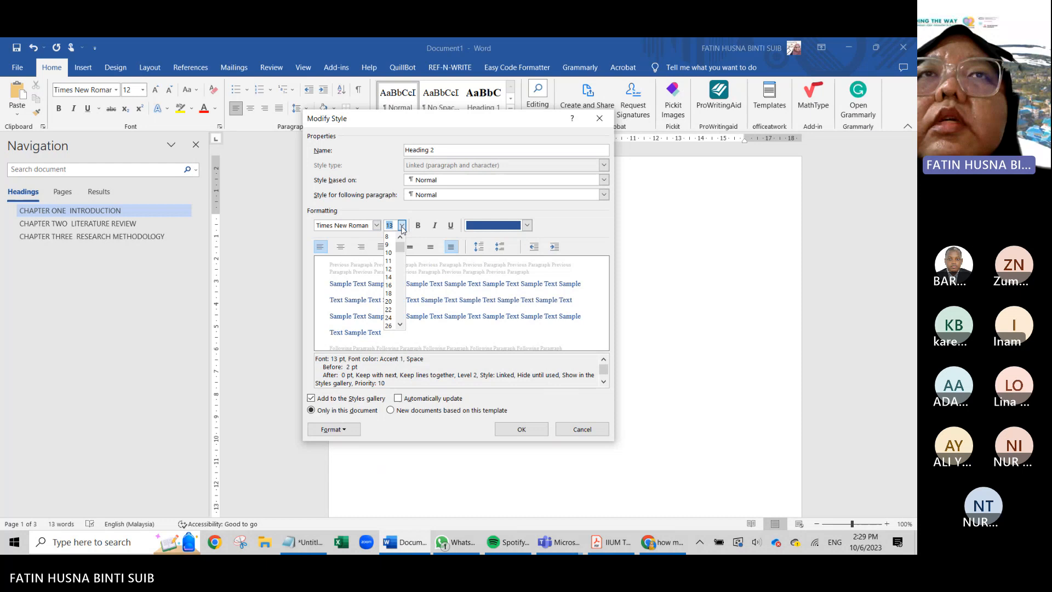
pyautogui.click(389, 268)
pyautogui.click(418, 225)
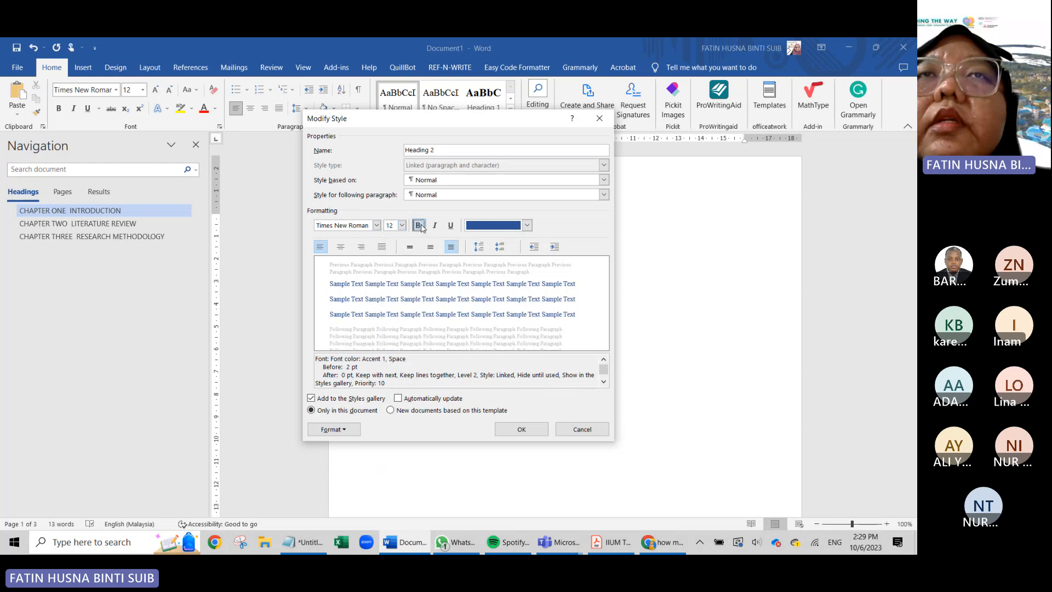
pyautogui.click(527, 226)
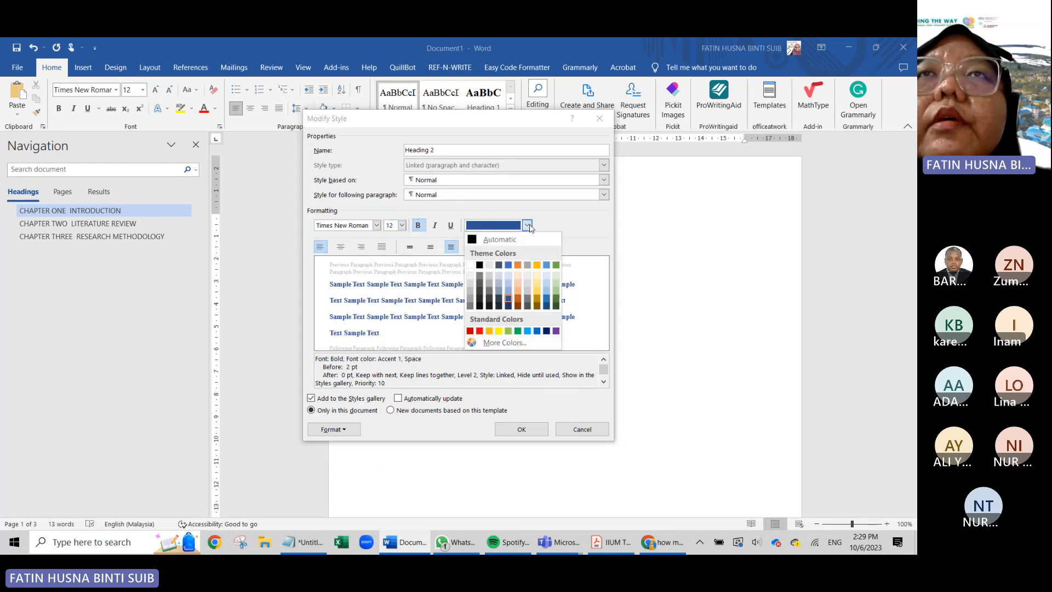
pyautogui.click(481, 266)
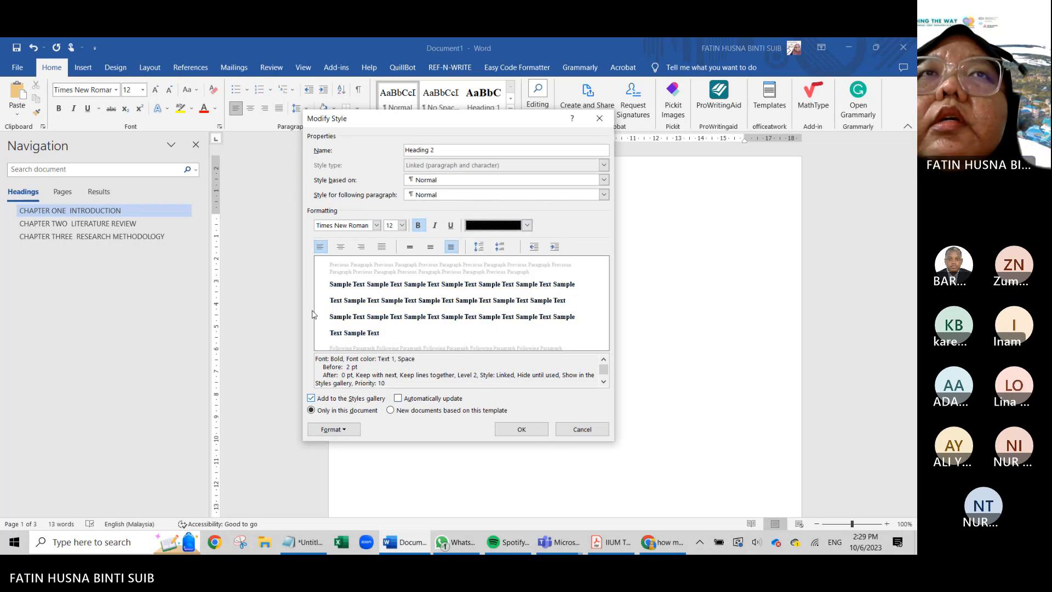
# - Set the Heading 2 style's paragraph spacing before to 24 pt
pyautogui.click(335, 430)
pyautogui.click(345, 319)
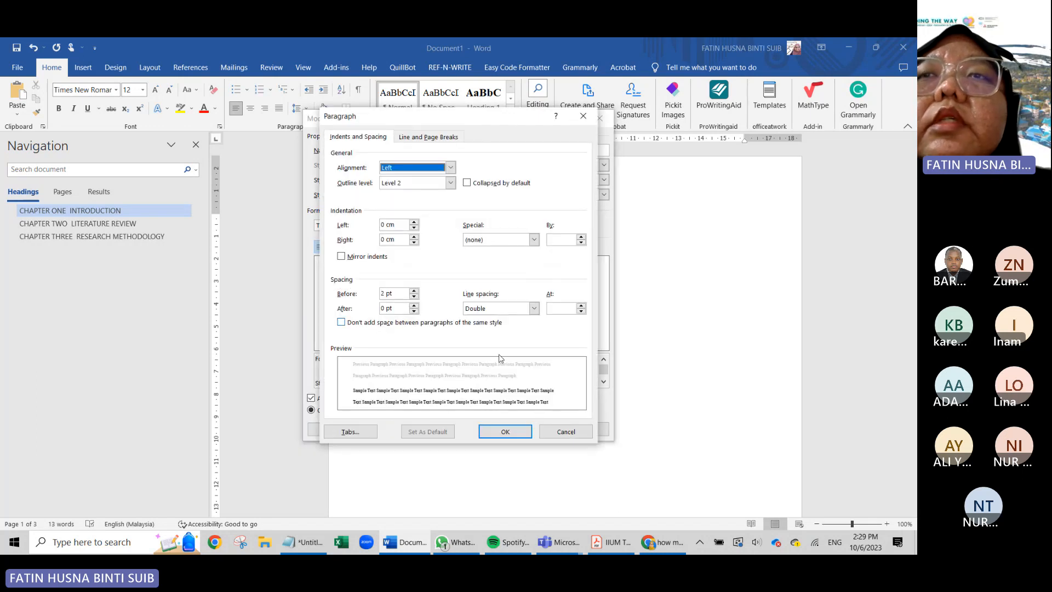
pyautogui.click(414, 291)
pyautogui.click(415, 291)
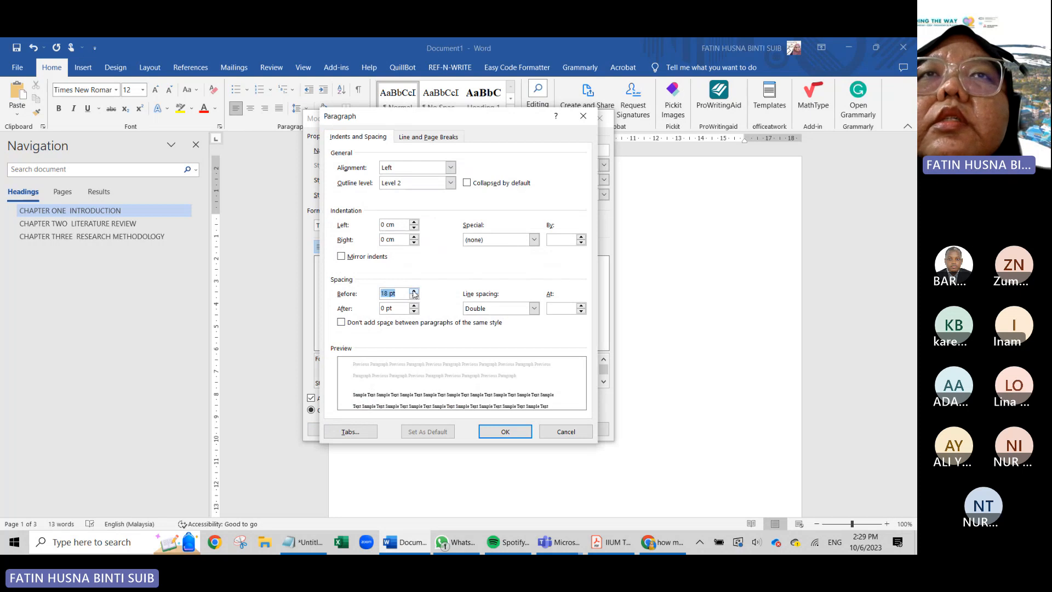
pyautogui.click(414, 291)
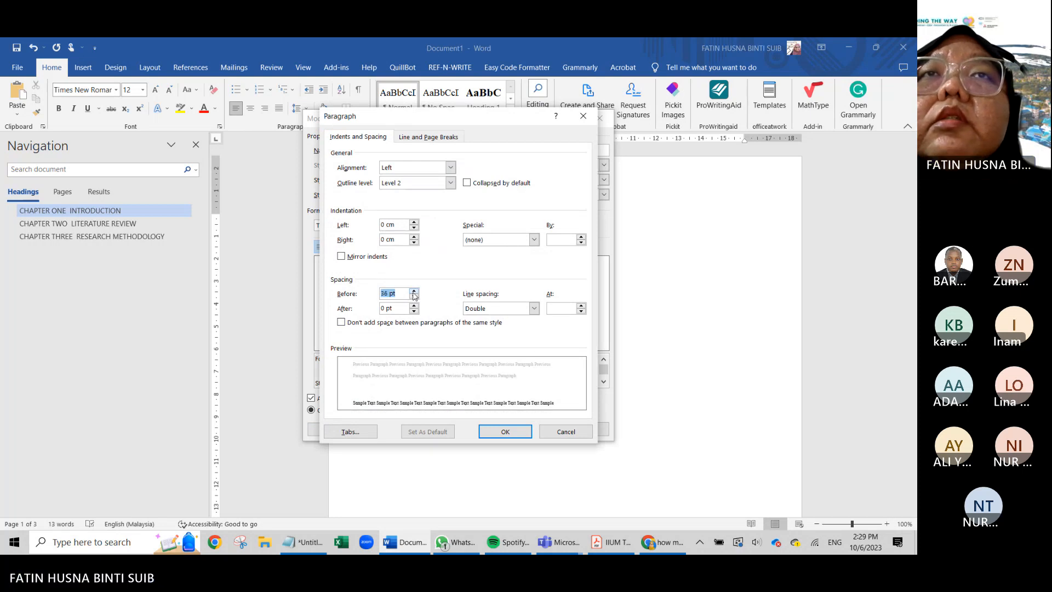
pyautogui.click(414, 291)
pyautogui.click(415, 291)
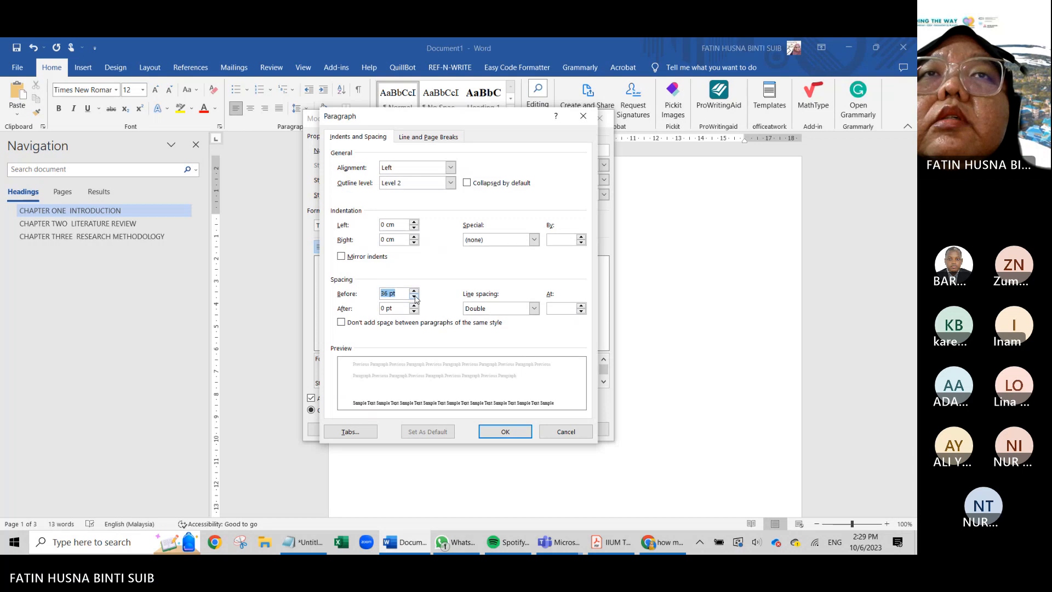
pyautogui.click(414, 297)
pyautogui.click(415, 297)
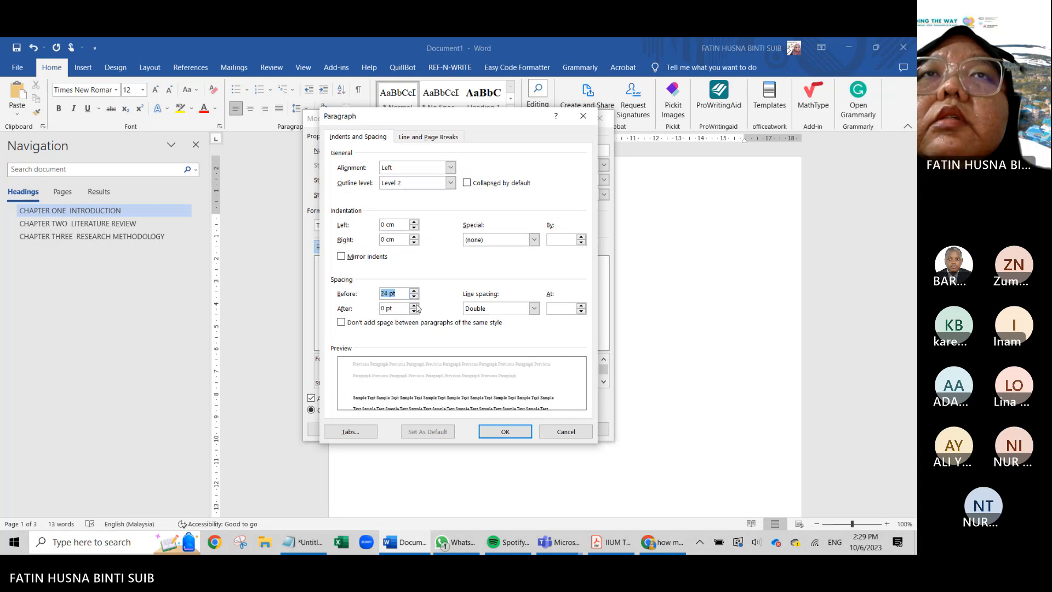
# - Set the Heading 2 style's paragraph spacing after to 24 pt and save the modified style
pyautogui.click(415, 305)
pyautogui.click(415, 306)
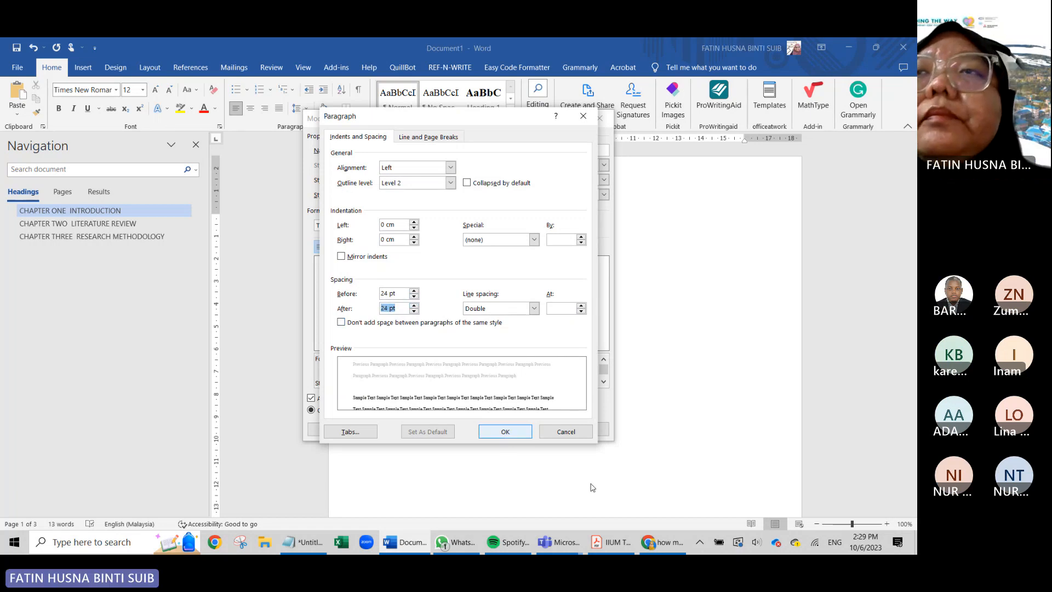
pyautogui.press('Return')
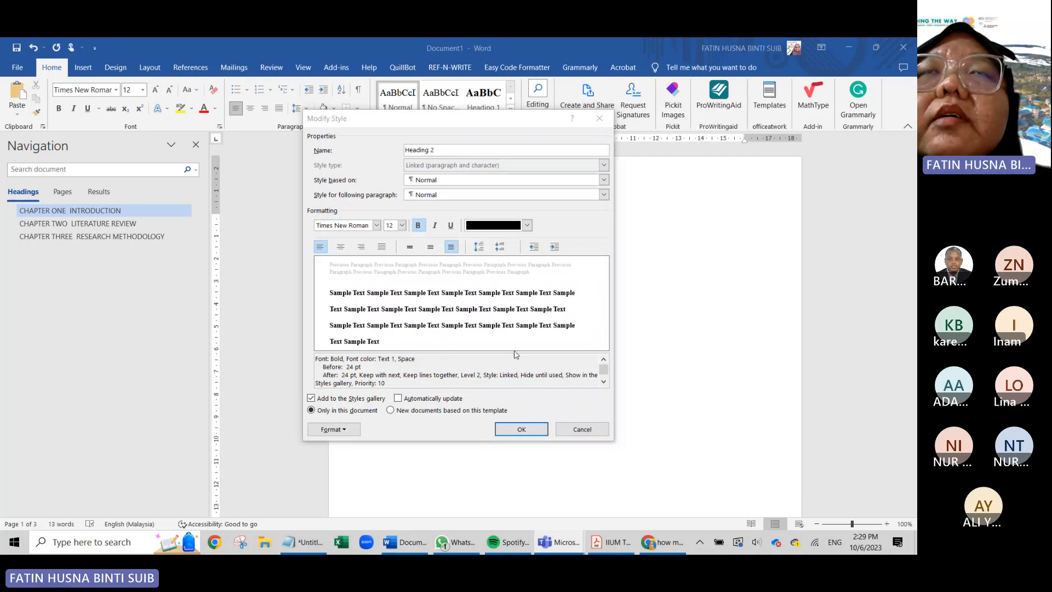
pyautogui.click(532, 430)
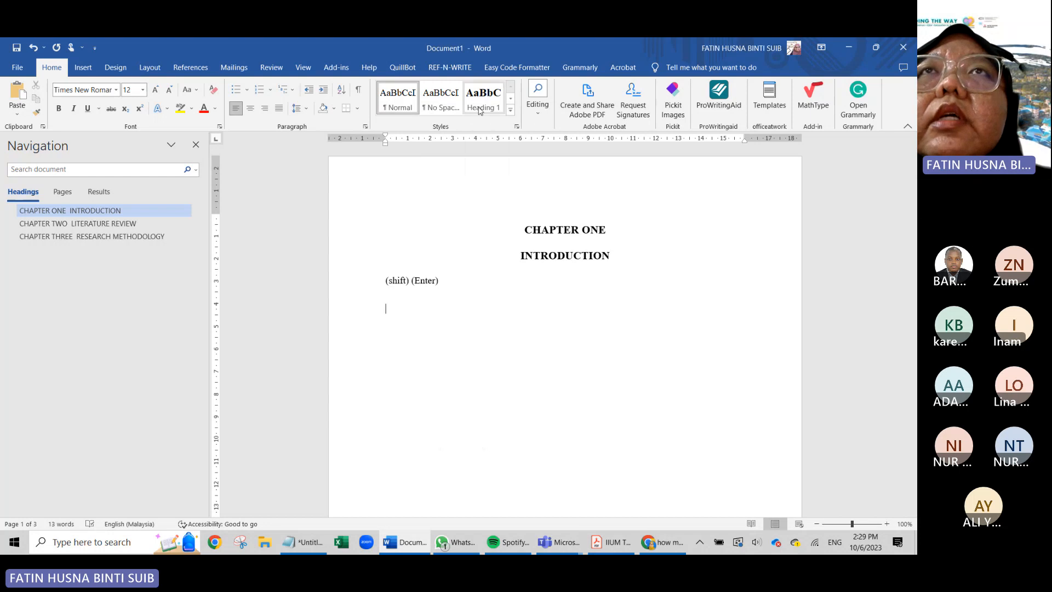
# - Enter the subheading text "1.1 Background of the Study" on the empty line below the Chapter One introduction
pyautogui.click(510, 110)
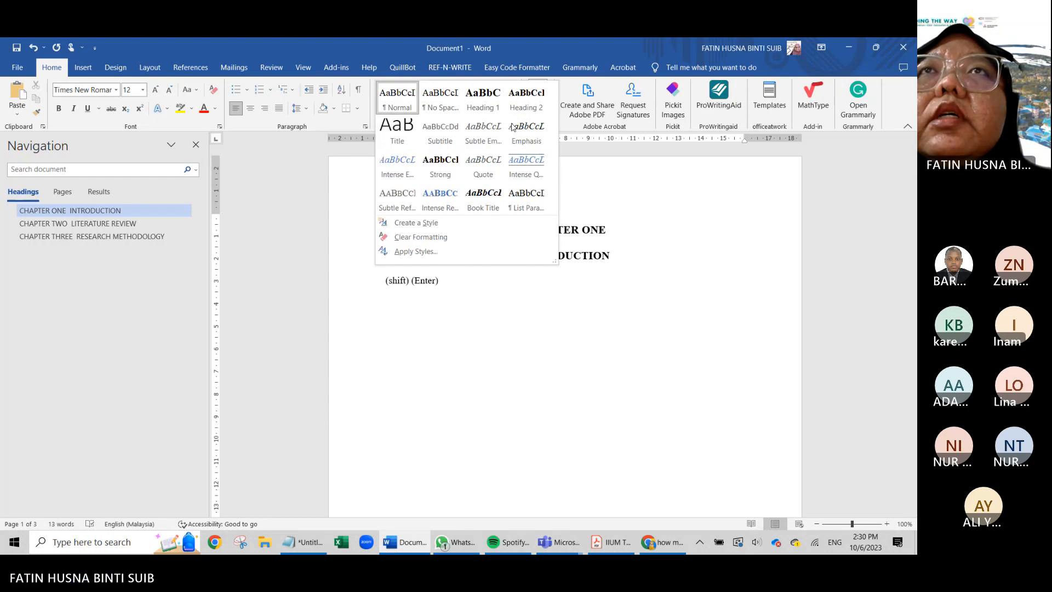
pyautogui.click(455, 321)
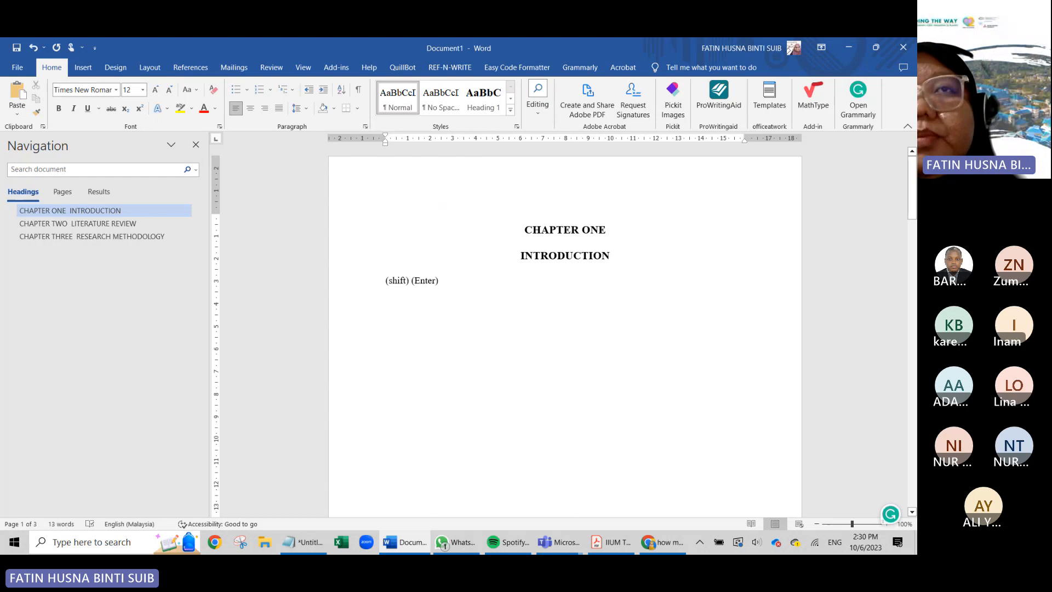
pyautogui.write('1.1')
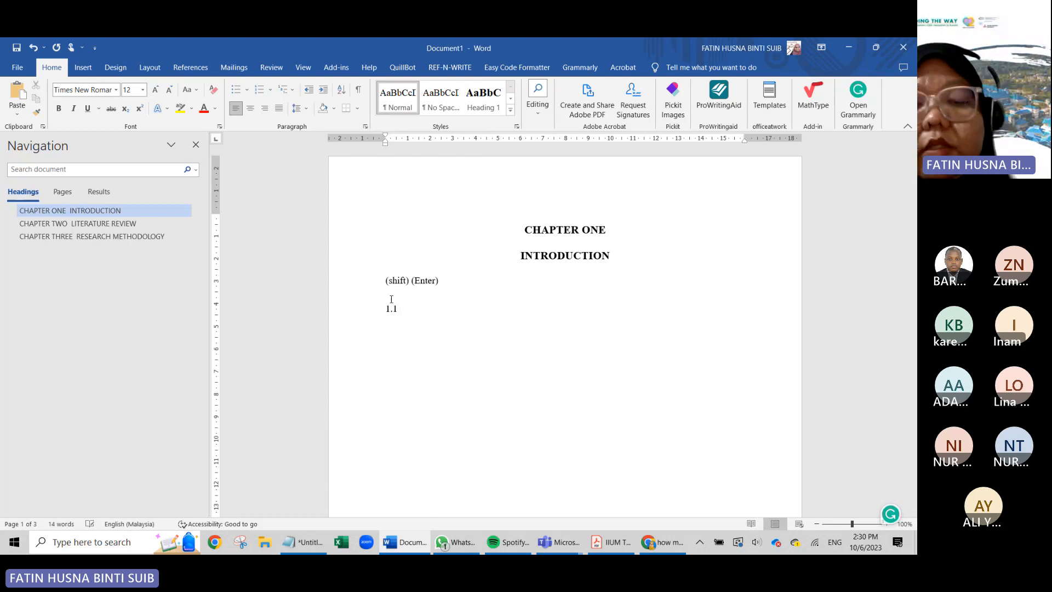
pyautogui.write(' Backg')
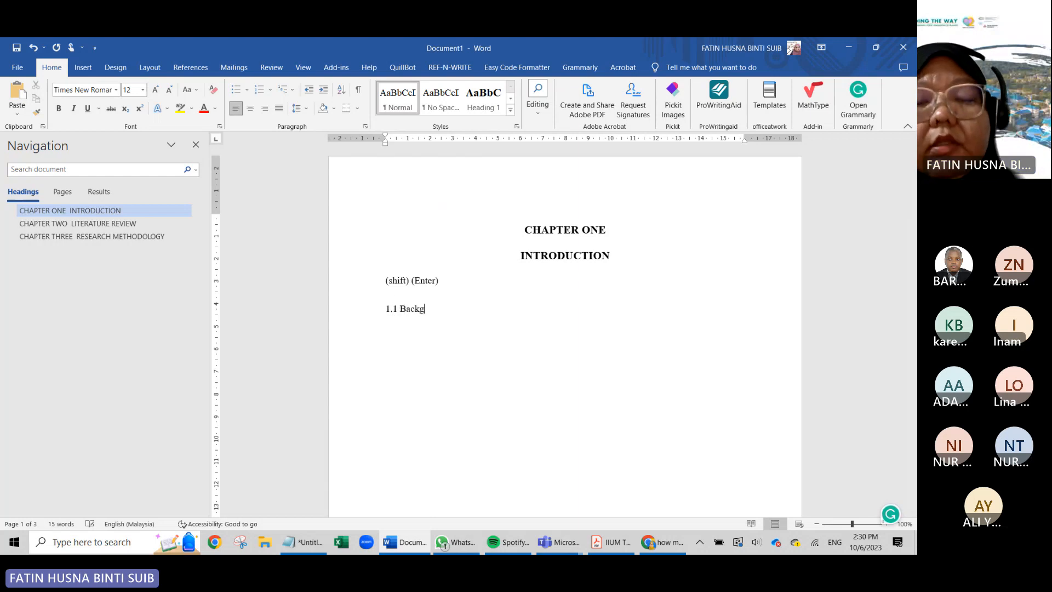
pyautogui.write('round ')
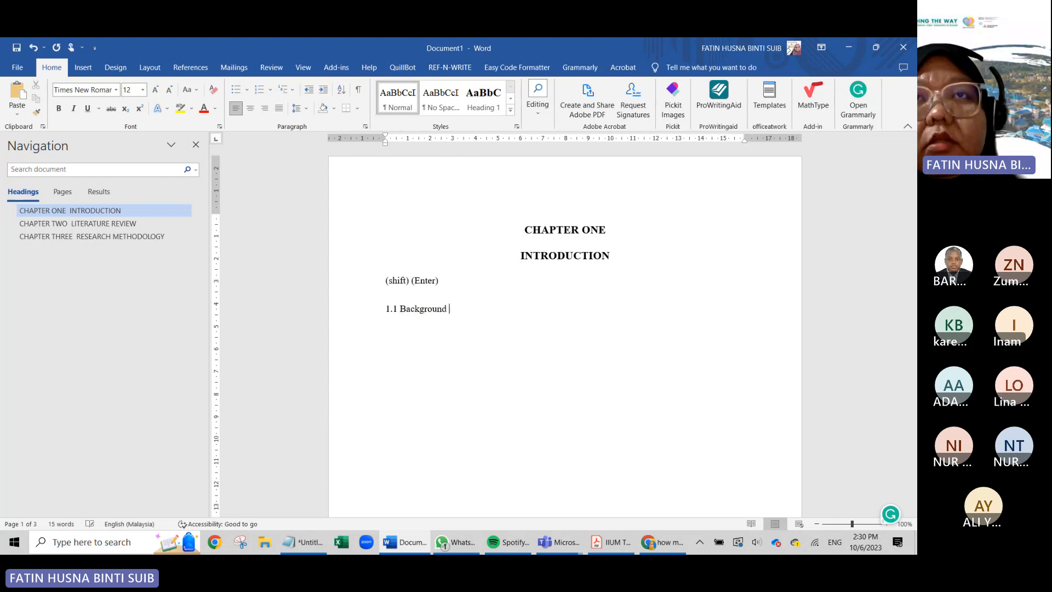
pyautogui.write('of the ')
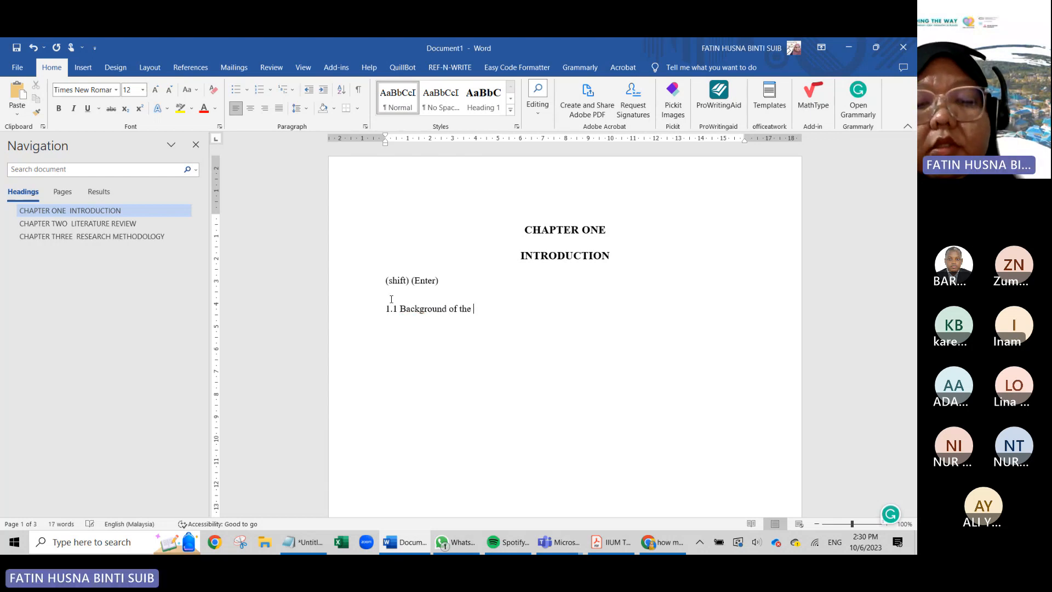
pyautogui.write('Study')
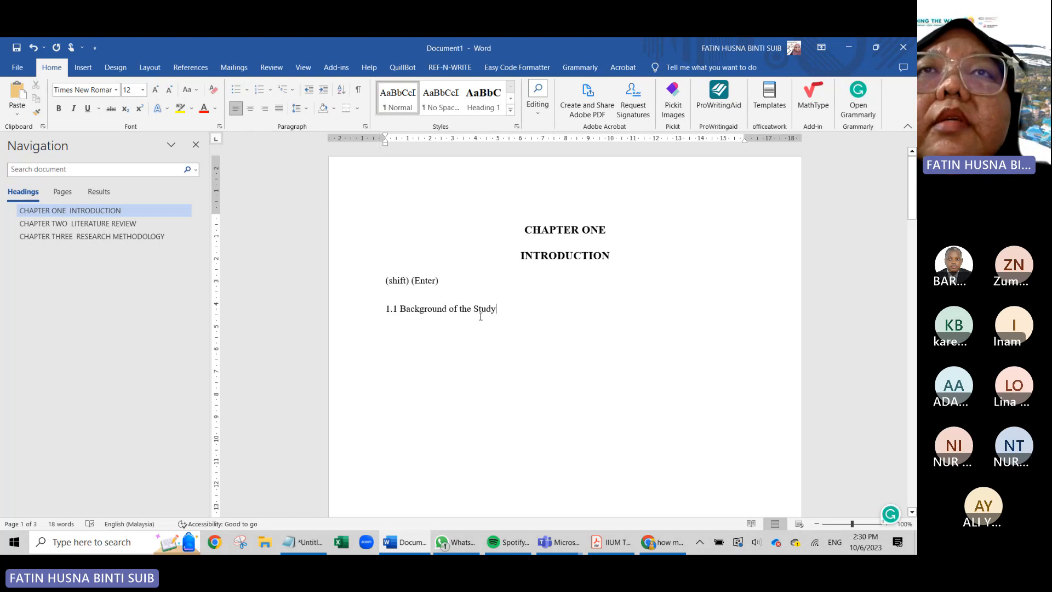
# - Apply the Heading 2 style to the line "1.1 Background of the Study"
pyautogui.moveTo(497, 308); pyautogui.dragTo(384, 310)
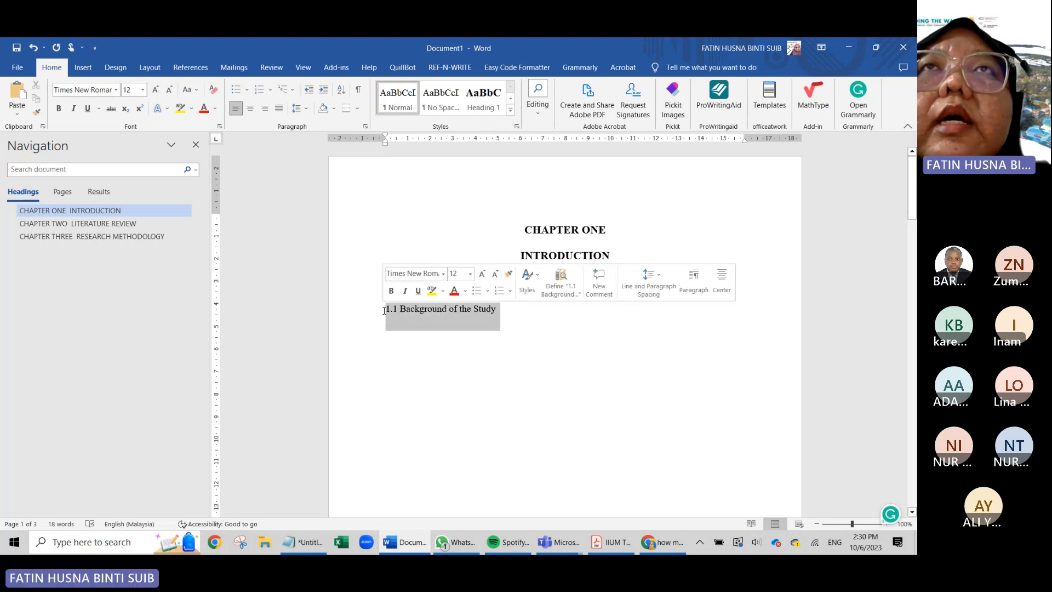
pyautogui.click(483, 101)
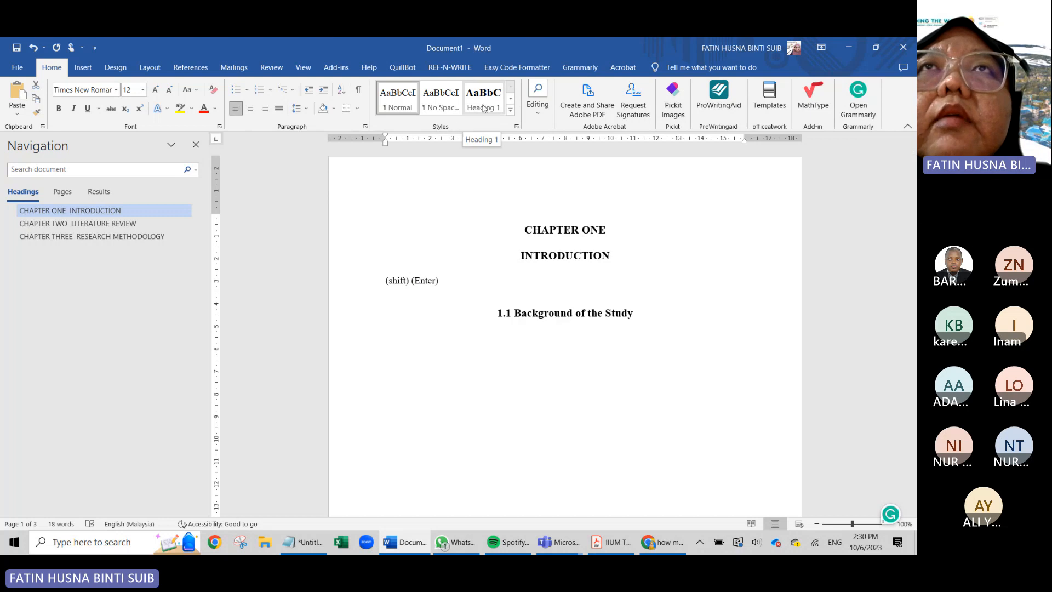
pyautogui.click(510, 110)
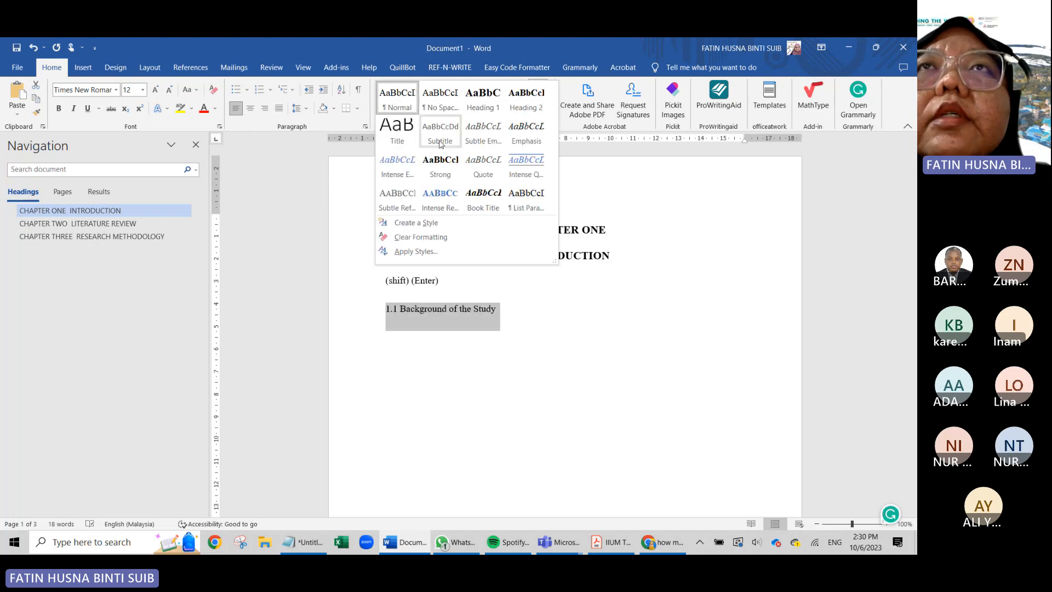
pyautogui.click(519, 113)
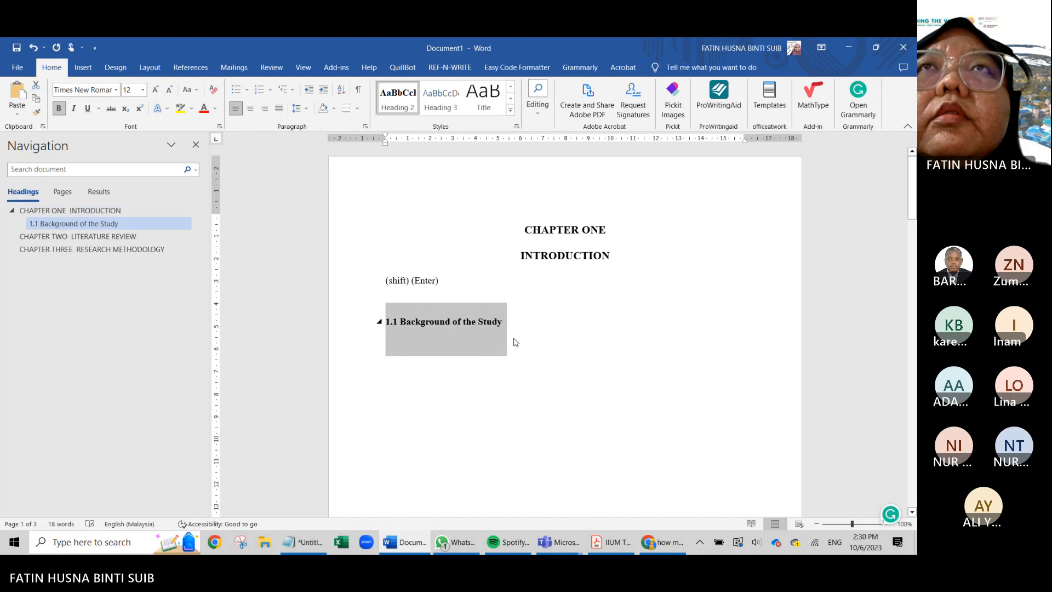
# - Modify the Heading 2 style's font to use the All caps effect and save the style
pyautogui.click(508, 112)
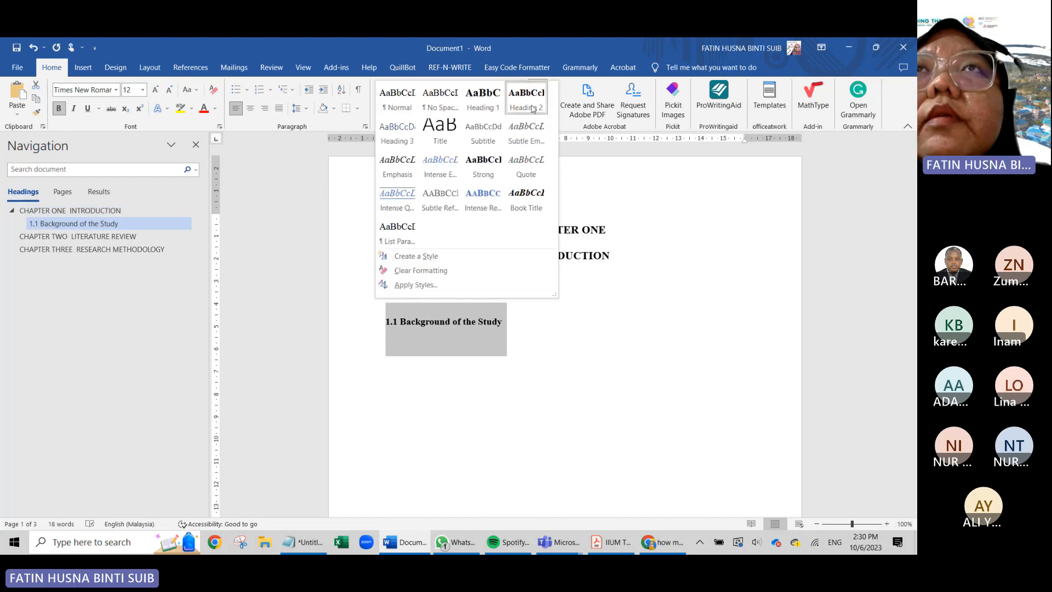
pyautogui.rightClick(531, 104)
pyautogui.click(537, 158)
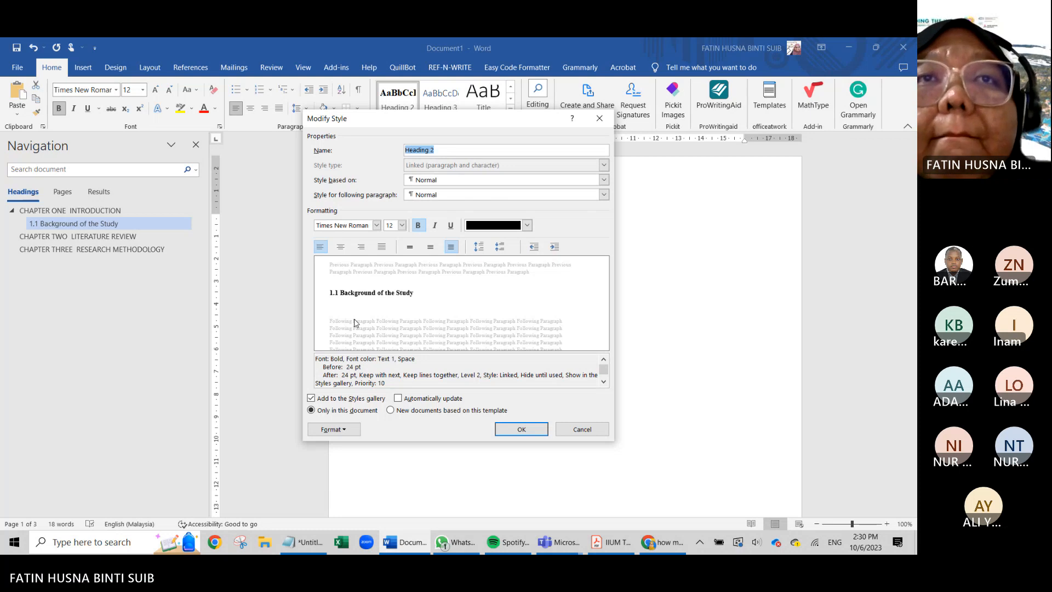
pyautogui.click(340, 429)
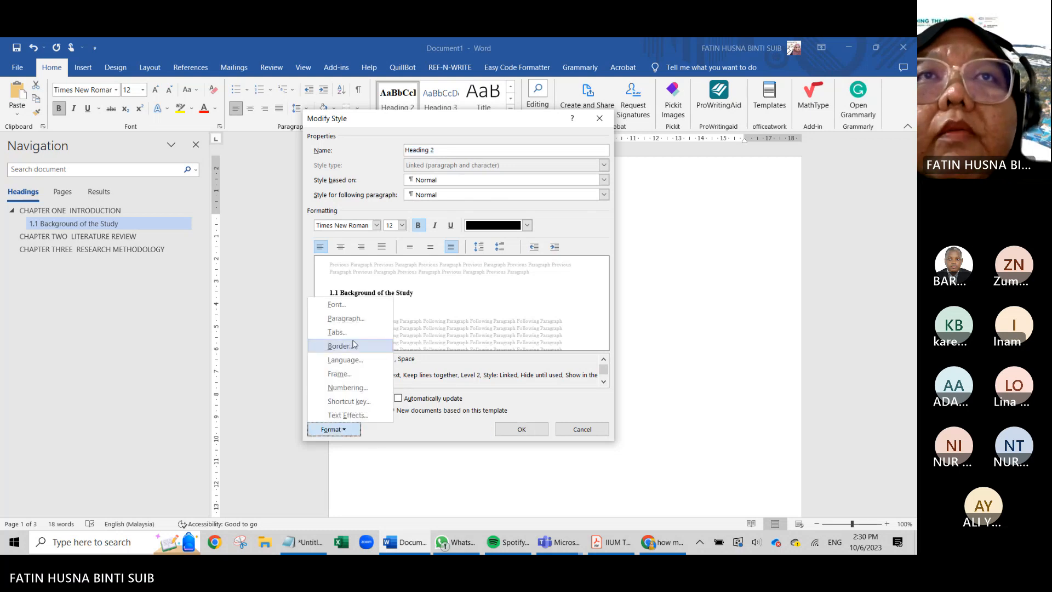
pyautogui.click(351, 309)
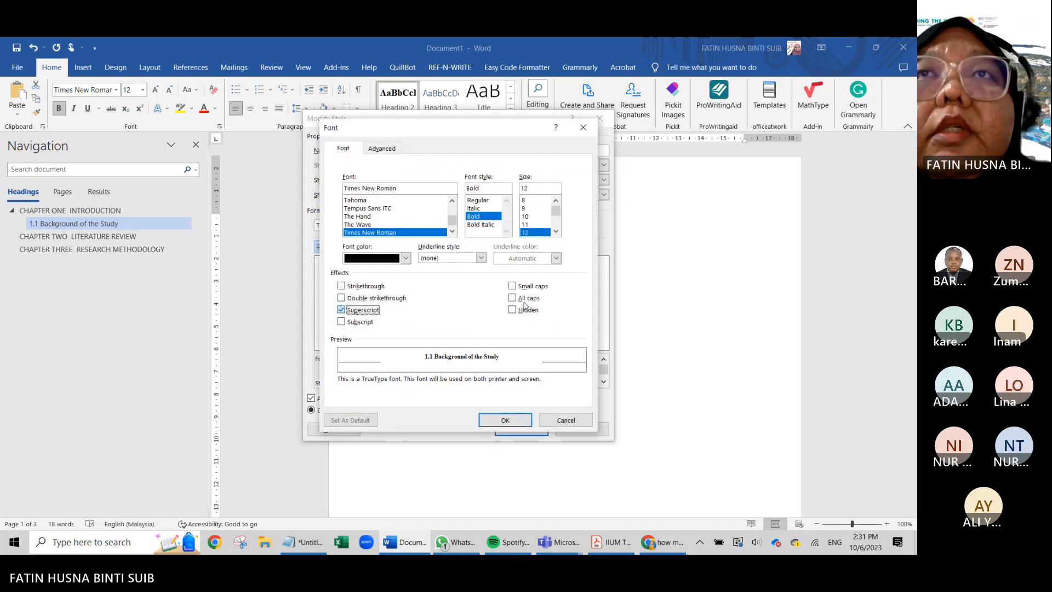
pyautogui.click(341, 310)
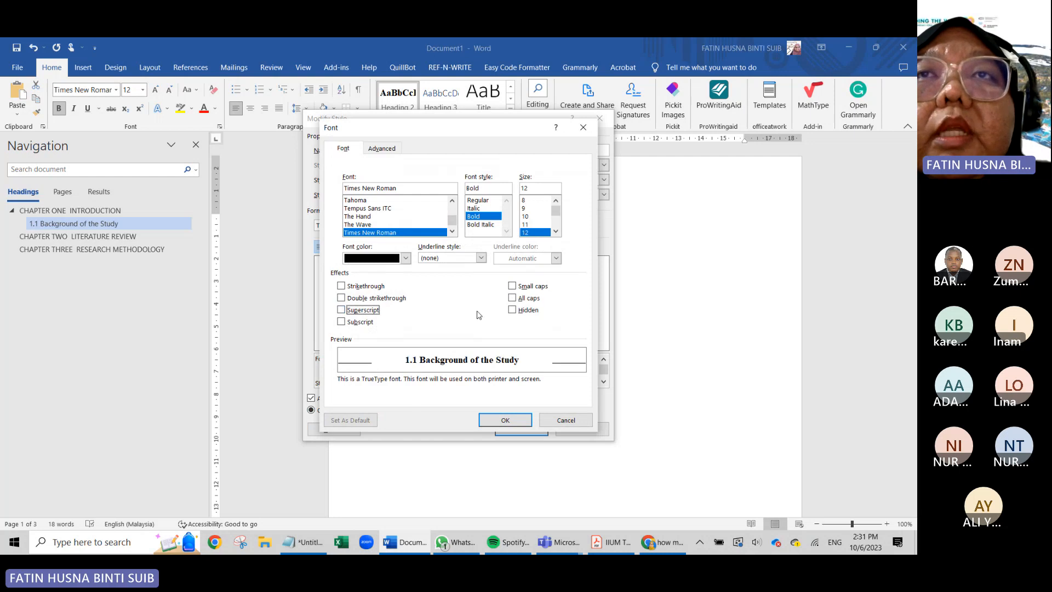
pyautogui.click(512, 299)
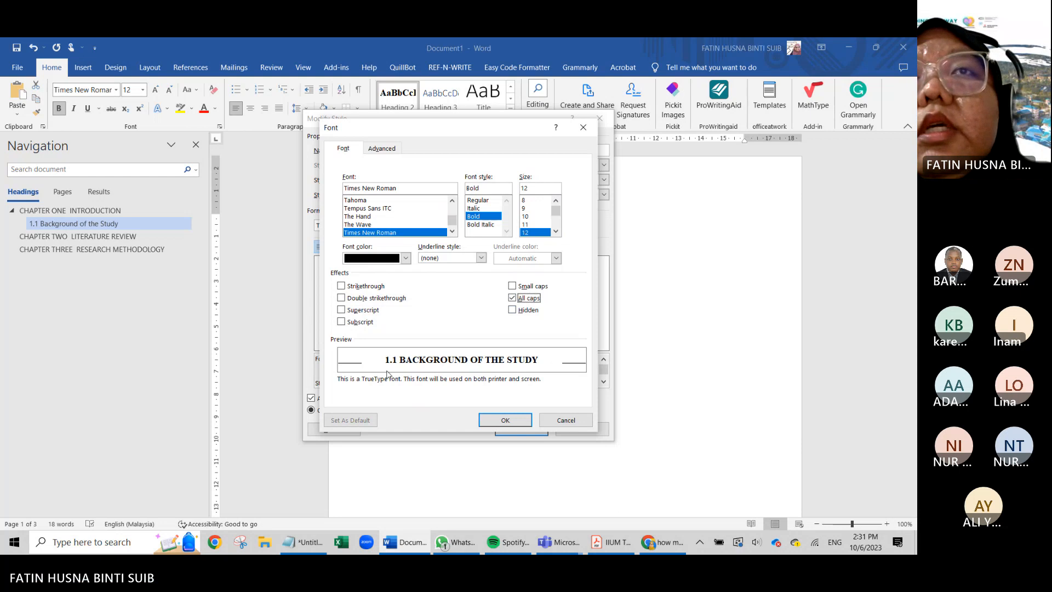
pyautogui.click(502, 420)
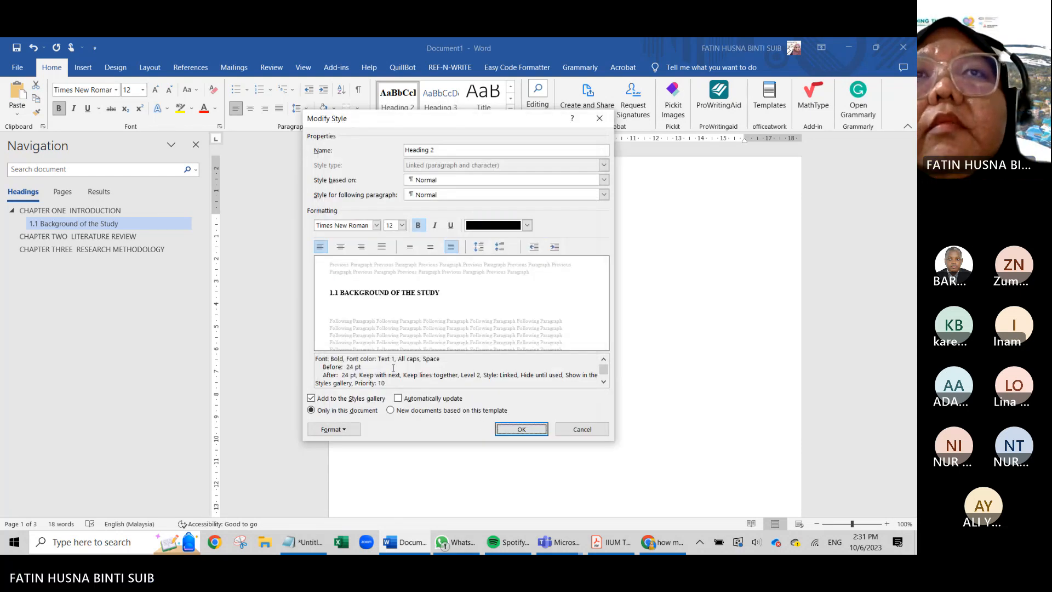
pyautogui.click(520, 430)
pyautogui.click(427, 368)
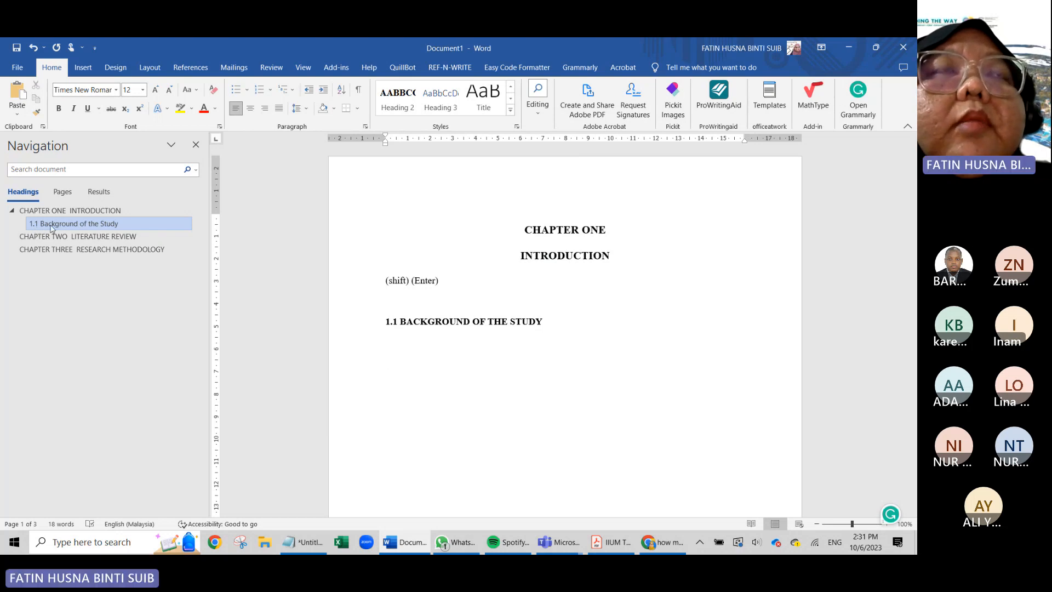
# - Replace the 1.1 subheading with the text "1.1 BACKGROUND OF THE STUDY" entered in capital letters
pyautogui.click(548, 322)
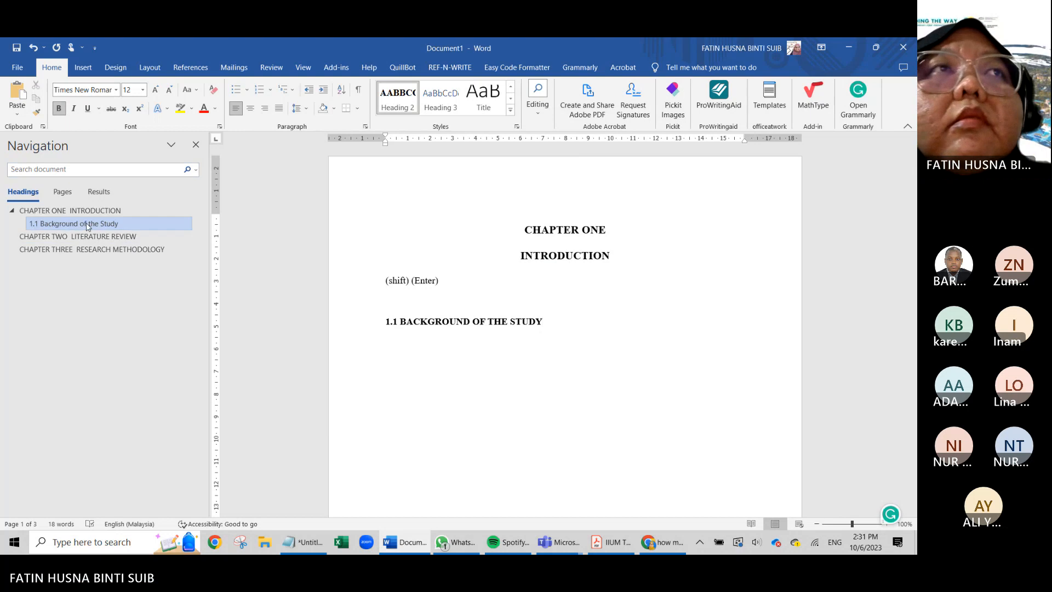
pyautogui.moveTo(559, 331); pyautogui.dragTo(360, 326)
pyautogui.press('Delete')
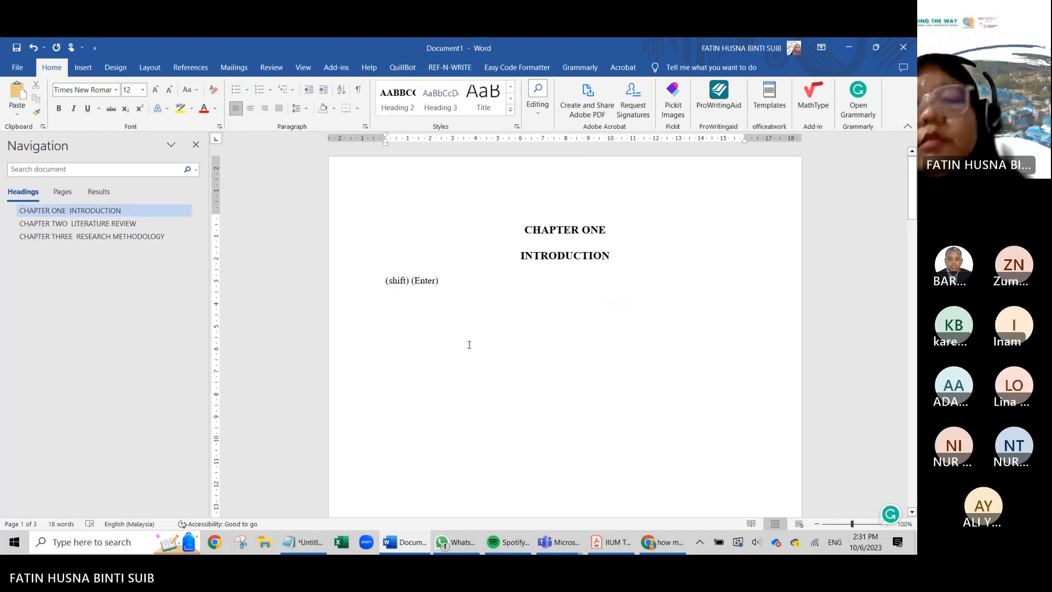
pyautogui.write('1.1')
pyautogui.press('capslock')
pyautogui.write('B')
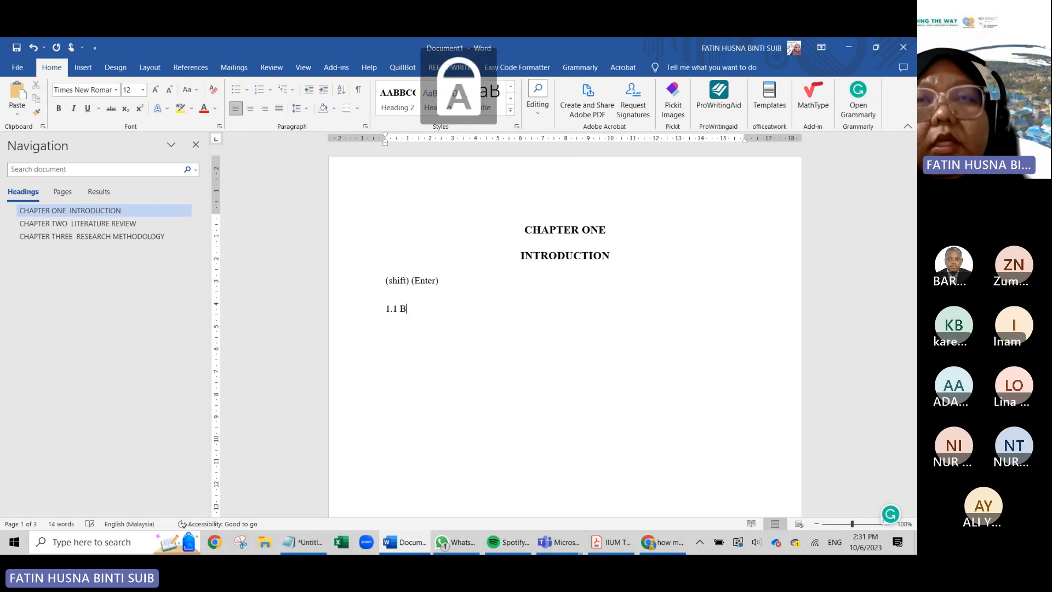
pyautogui.write('ACKGRO')
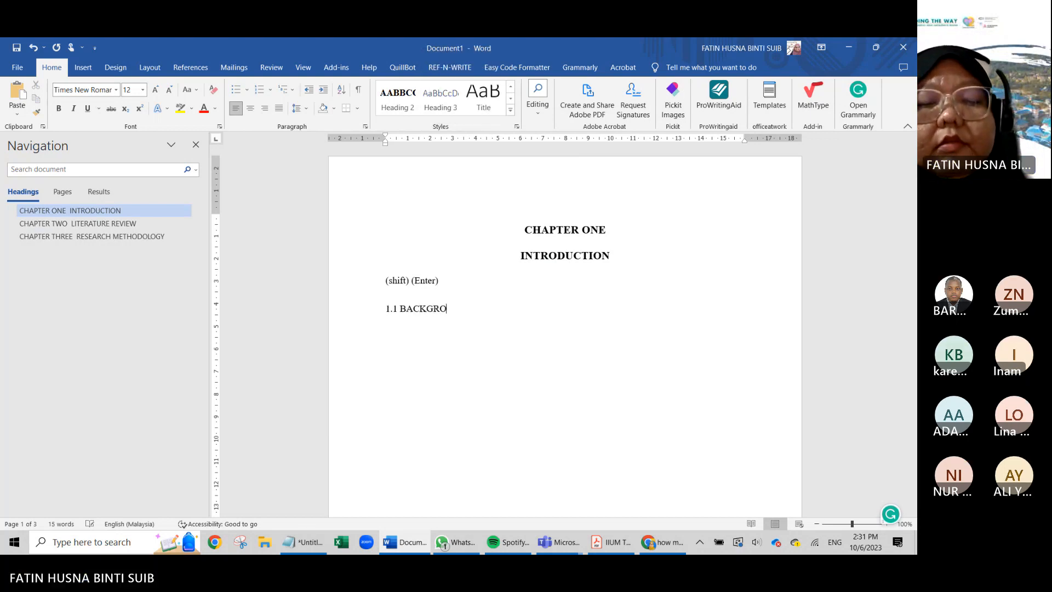
pyautogui.write('UND OF TH')
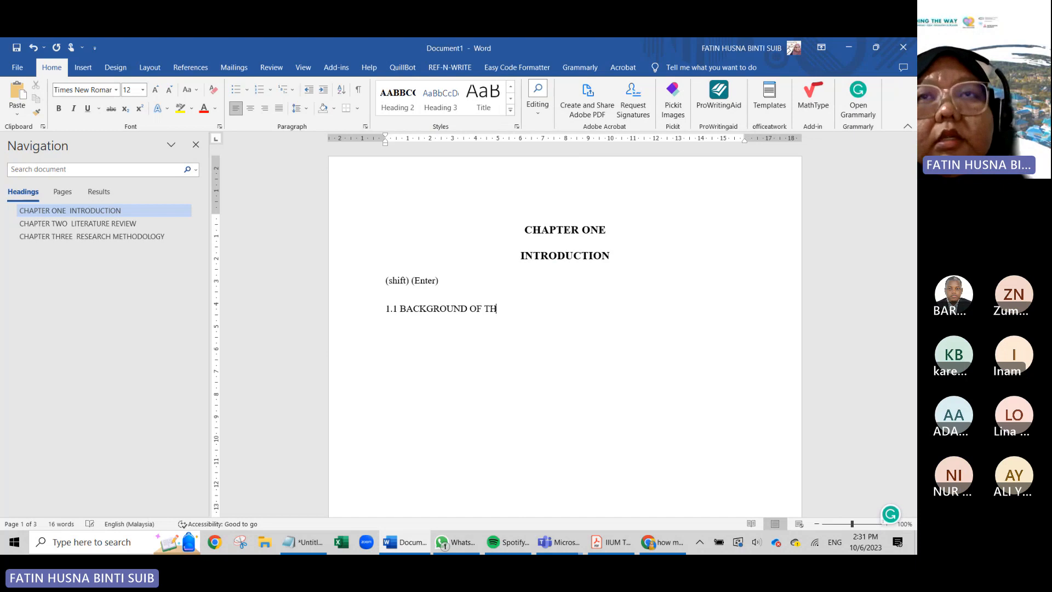
pyautogui.write('E STUDY')
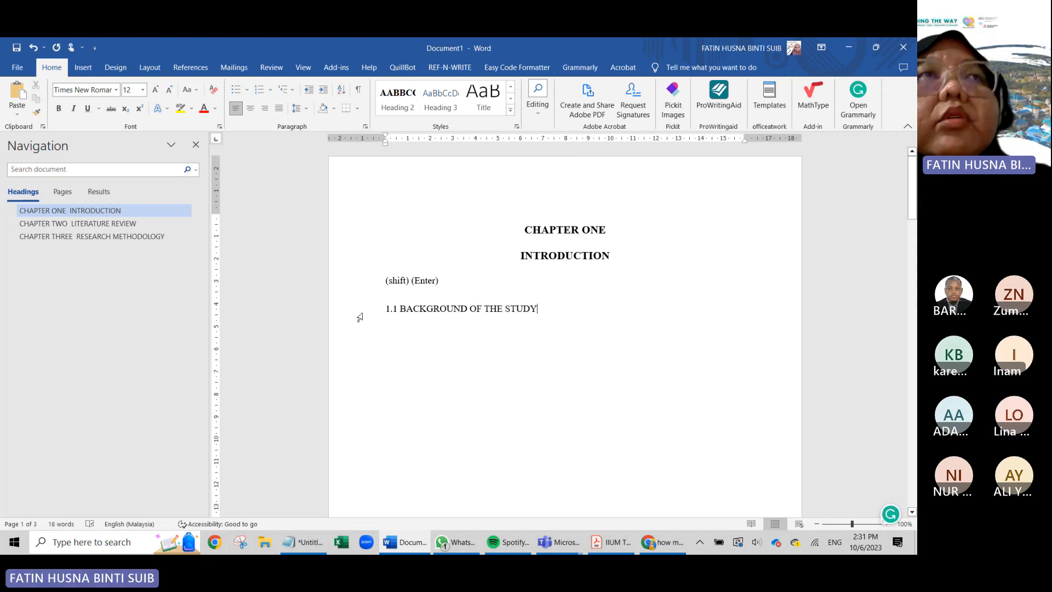
# - Apply the Heading 2 style to the line "1.1 BACKGROUND OF THE STUDY"
pyautogui.moveTo(548, 315); pyautogui.dragTo(381, 323)
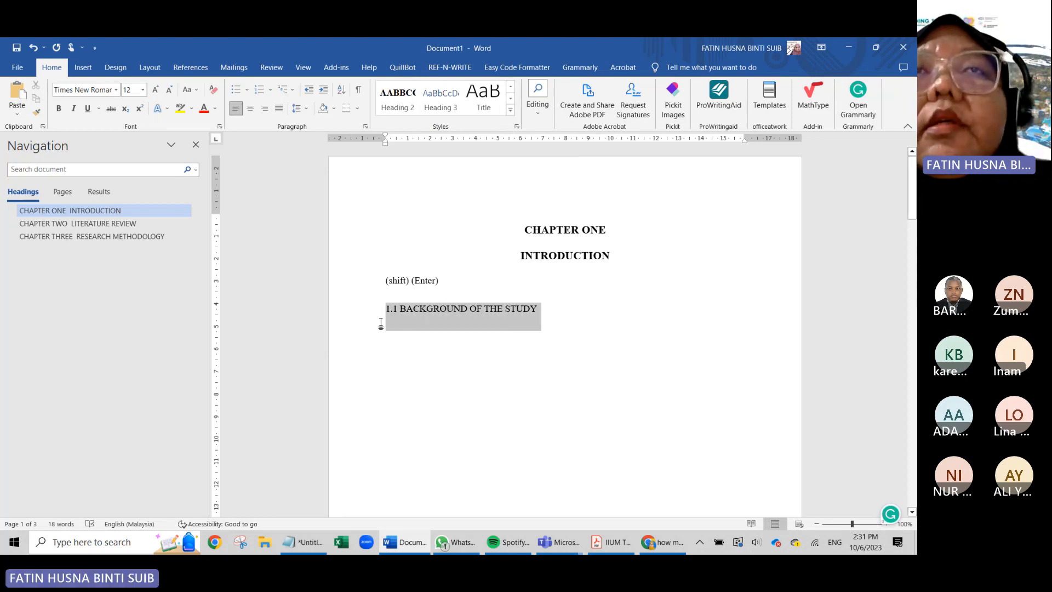
pyautogui.click(404, 110)
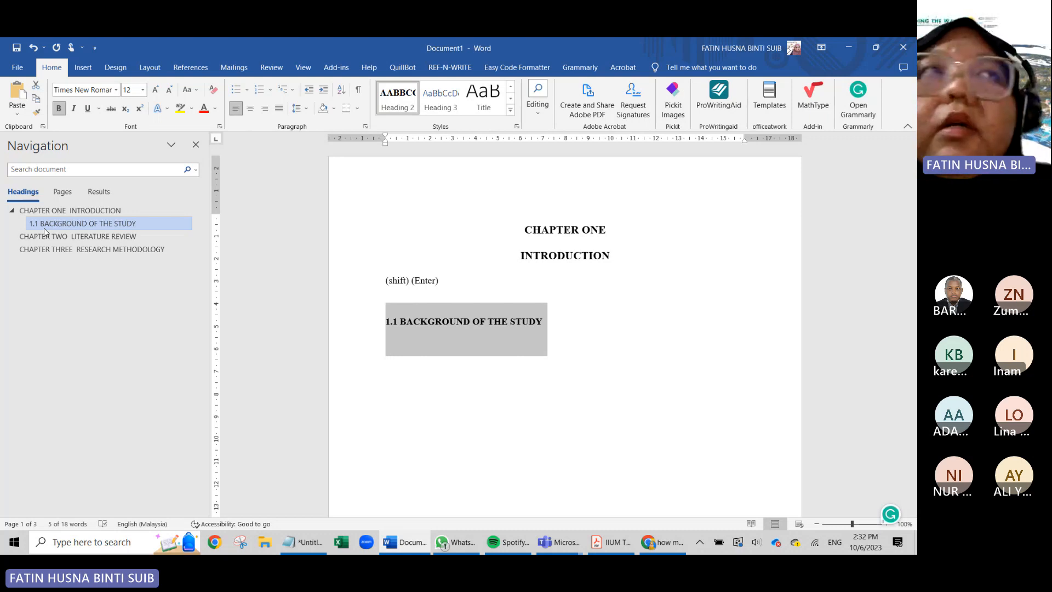
pyautogui.click(432, 333)
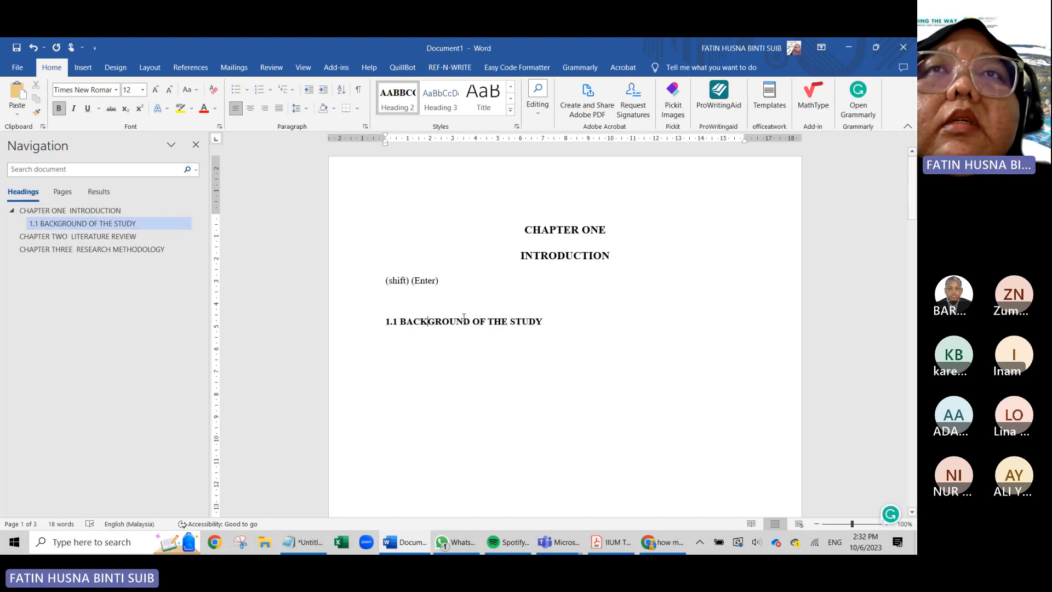
# - Add the line "1.2 NESTLE BACKGROUND" in capital letters below the 1.1 subheading
pyautogui.click(542, 323)
pyautogui.press('Return')
pyautogui.press('Return')
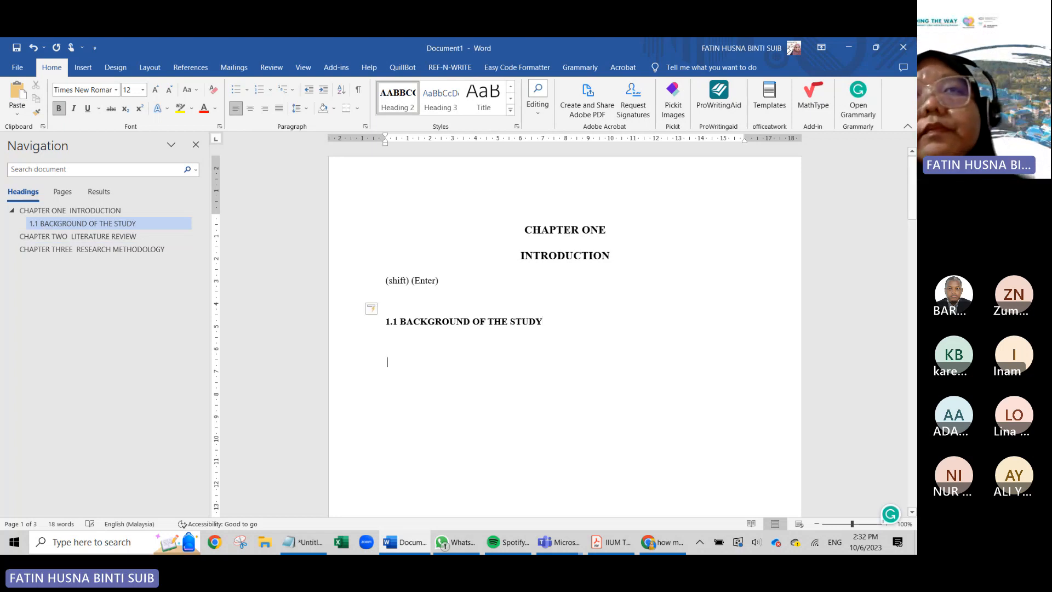
pyautogui.write('1.2')
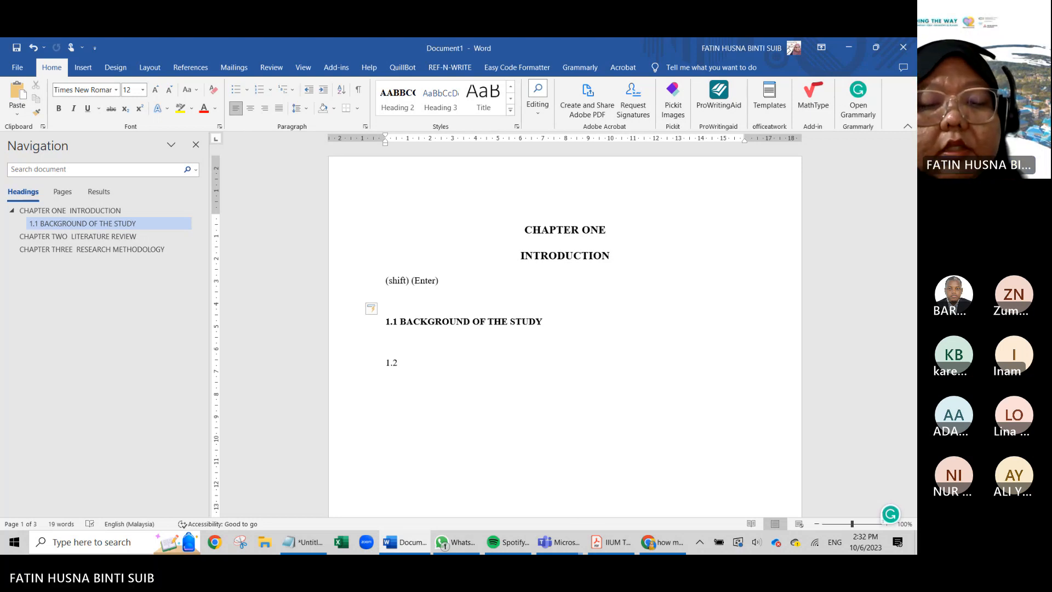
pyautogui.write('NESTLE')
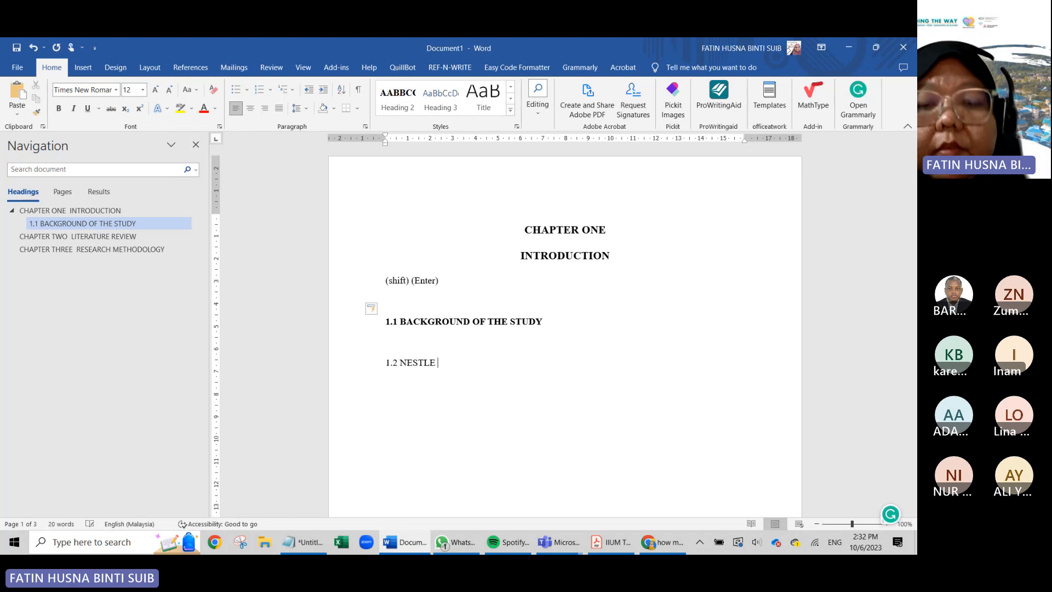
pyautogui.write(' BACKGROUND')
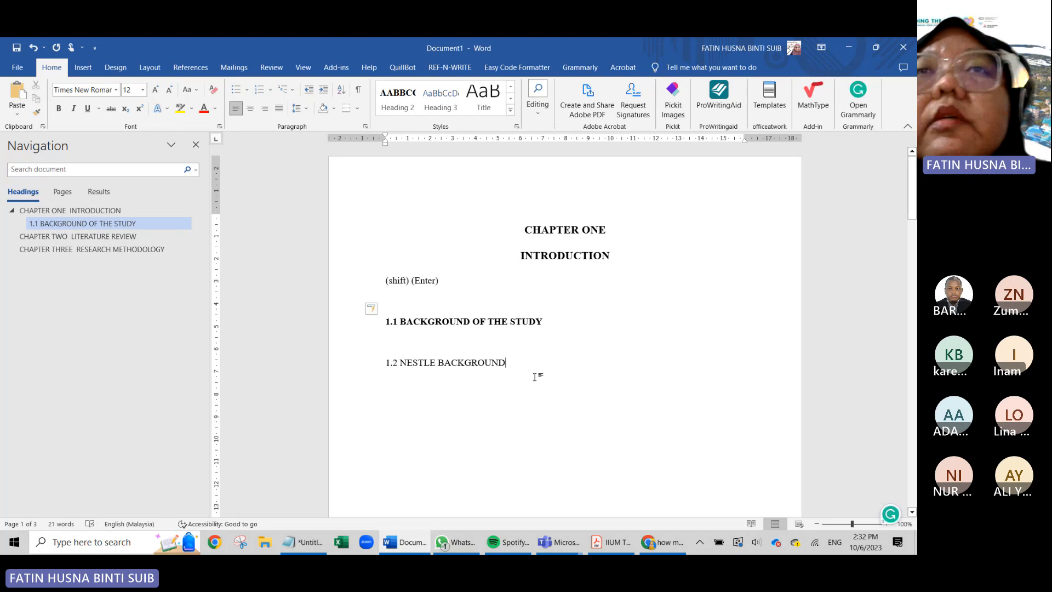
# - Apply the Heading 2 style to the line "1.2 NESTLE BACKGROUND" and place the cursor on the empty line below it
pyautogui.moveTo(506, 372); pyautogui.dragTo(385, 364)
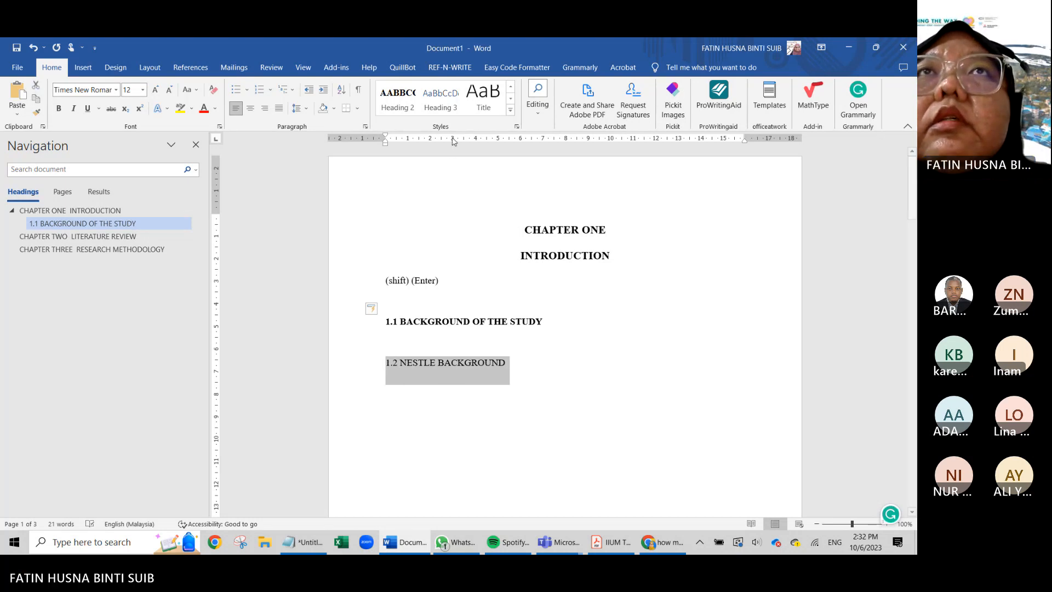
pyautogui.click(408, 109)
pyautogui.click(554, 400)
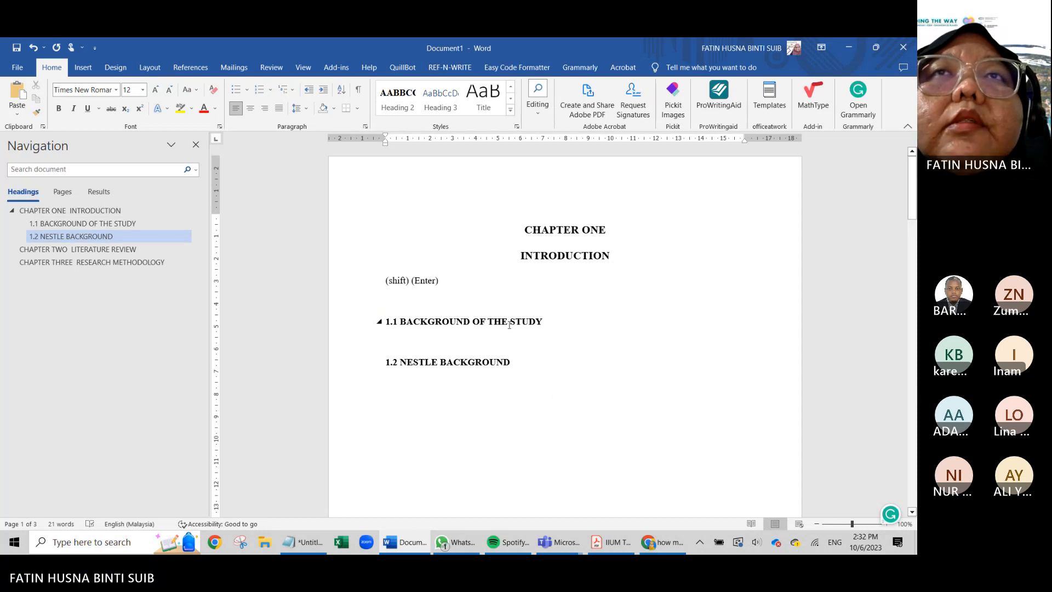
pyautogui.scroll(-4, 509, 324)
pyautogui.scroll(5, 402, 233)
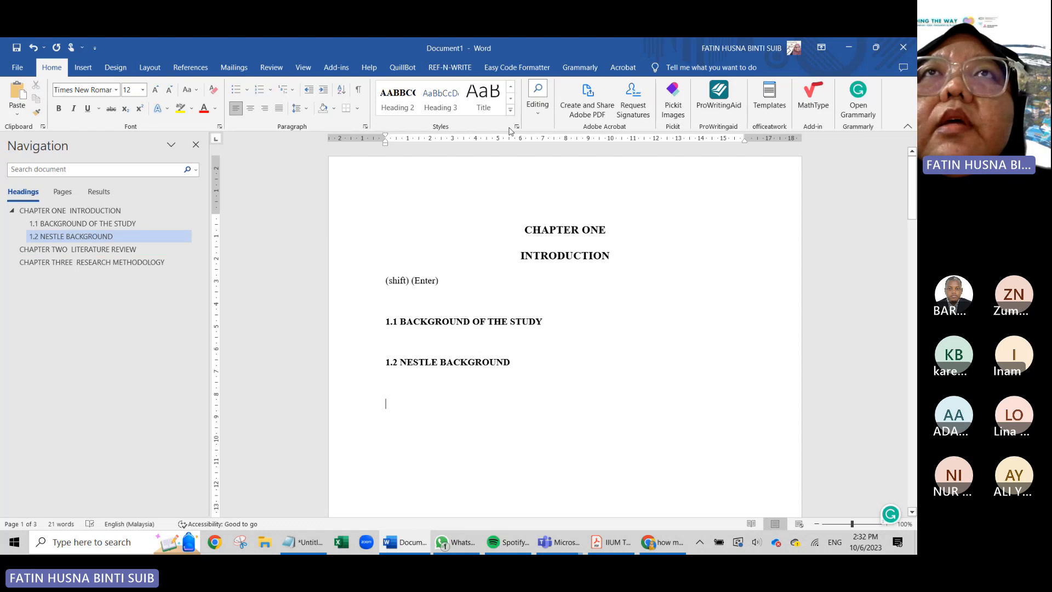
# - Add the line "1.3 RESEARCH OBJECTIVES" in capital letters below the 1.2 subheading
pyautogui.write('1.3 ')
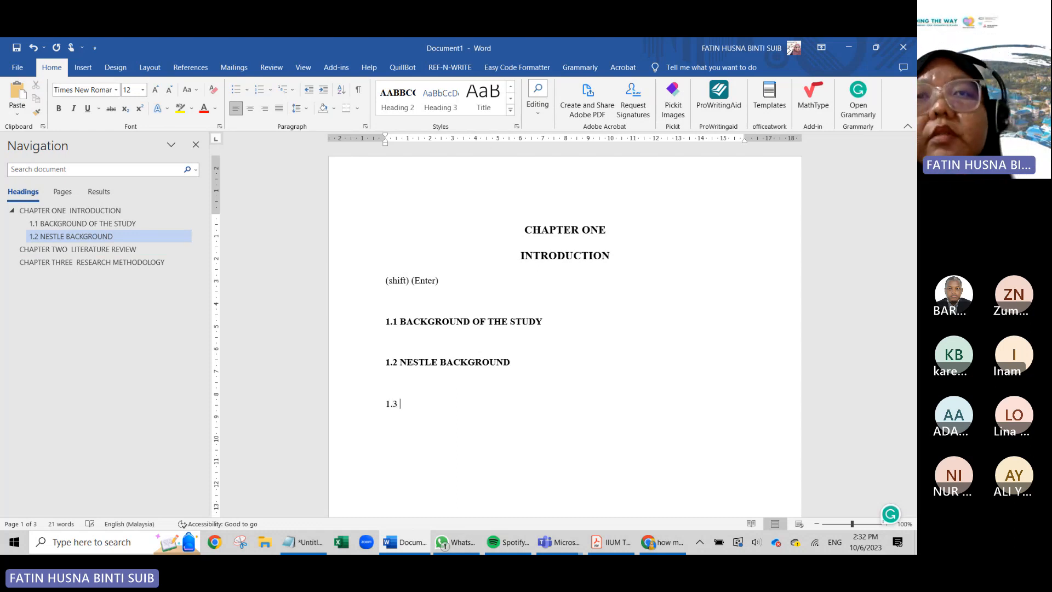
pyautogui.write('RESEAR')
pyautogui.press('BackSpace')
pyautogui.press('BackSpace')
pyautogui.press('BackSpace')
pyautogui.press('BackSpace')
pyautogui.write('EE')
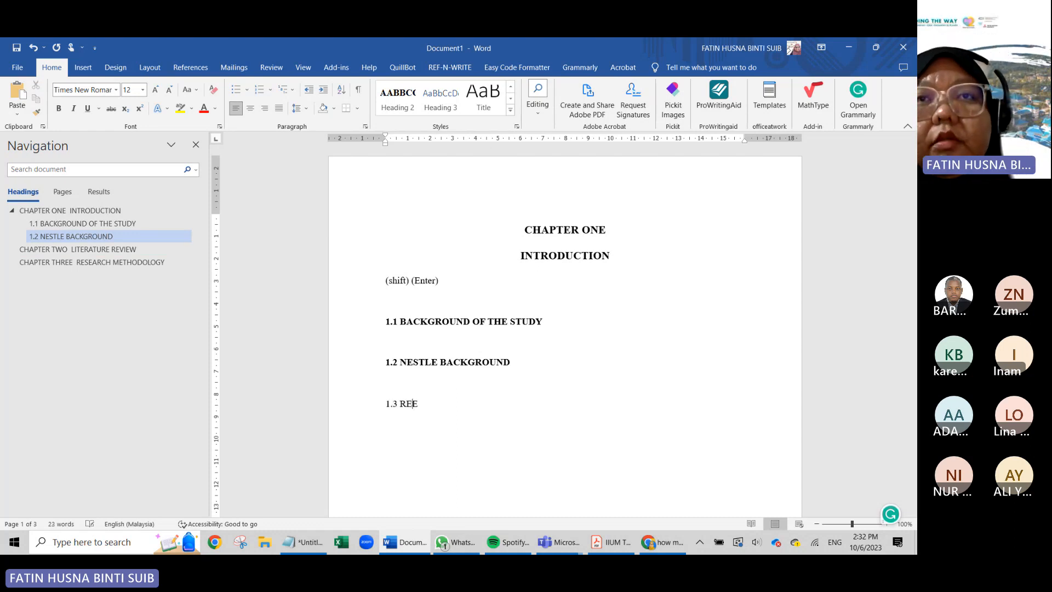
pyautogui.press('BackSpace')
pyautogui.write('SEA')
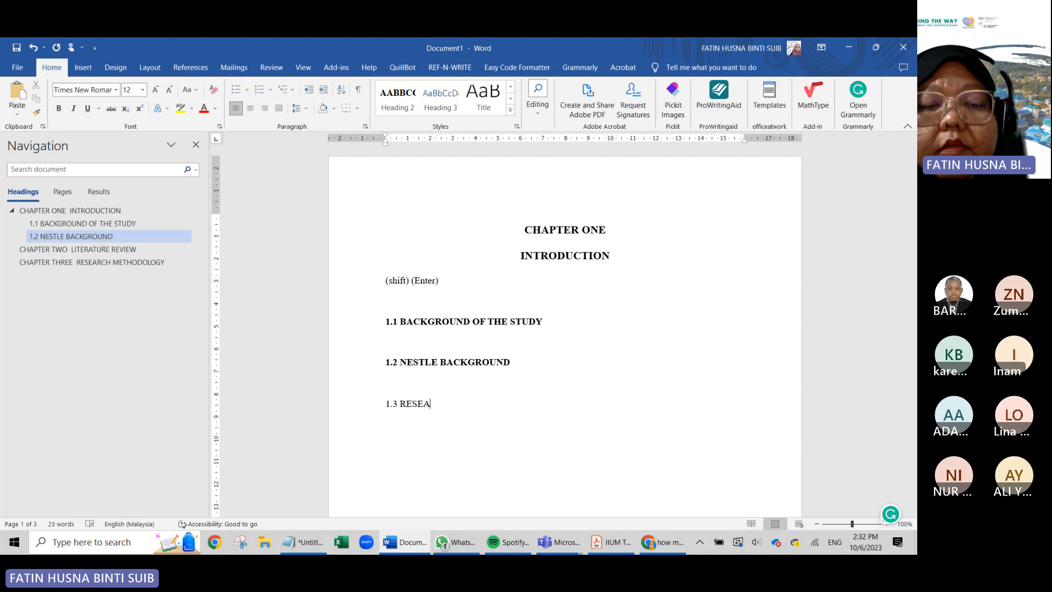
pyautogui.write('RCH OBJE')
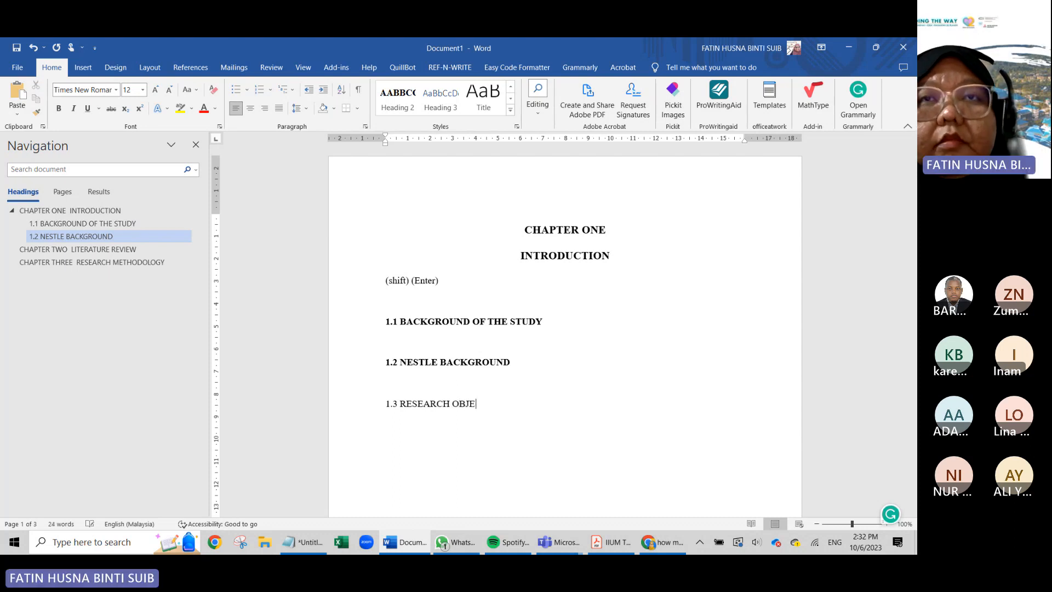
pyautogui.write('CTIVES')
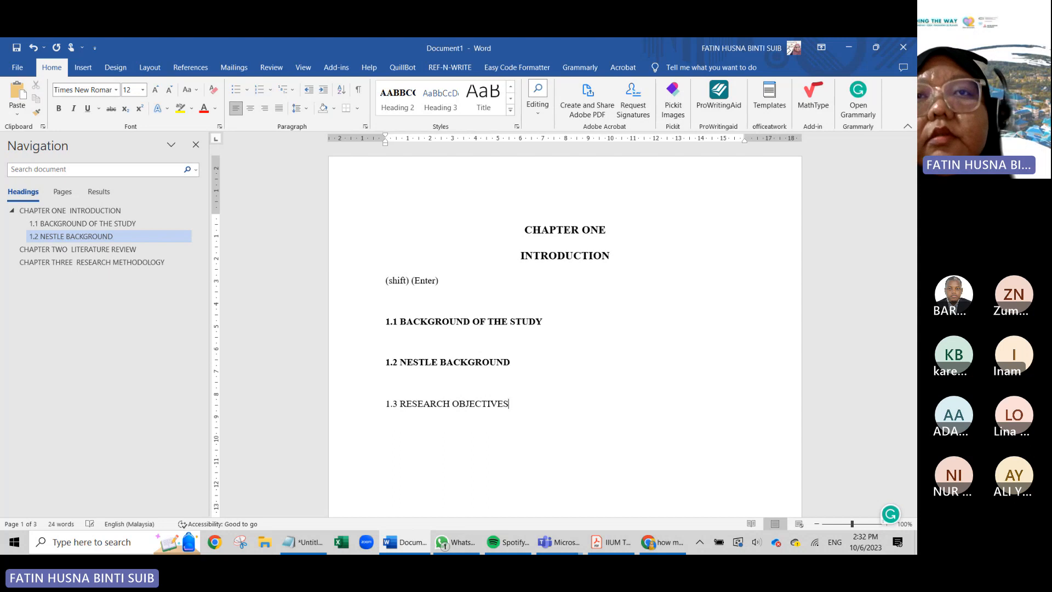
# - Apply the Heading 2 style to the line "1.3 RESEARCH OBJECTIVES"
pyautogui.tripleClick(425, 415)
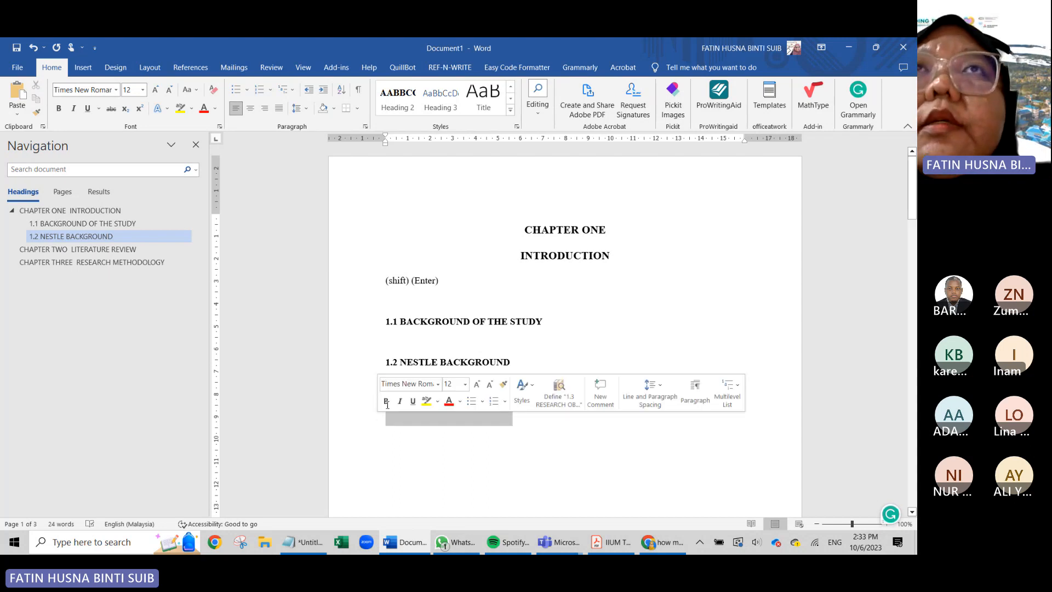
pyautogui.click(398, 104)
pyautogui.click(555, 403)
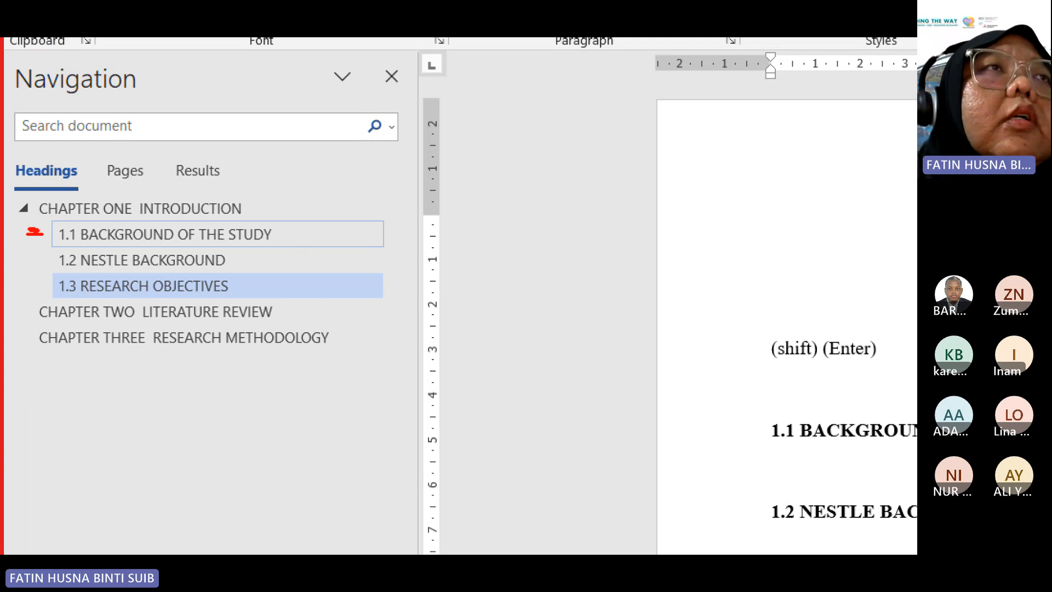
# - Examine the subheadings nested under CHAPTER ONE INTRODUCTION in the heading outline, collapsing and re-expanding that chapter
pyautogui.moveTo(23, 257)
pyautogui.mouseDown()
pyautogui.moveTo(48, 257)
pyautogui.moveTo(42, 300)
pyautogui.mouseUp()
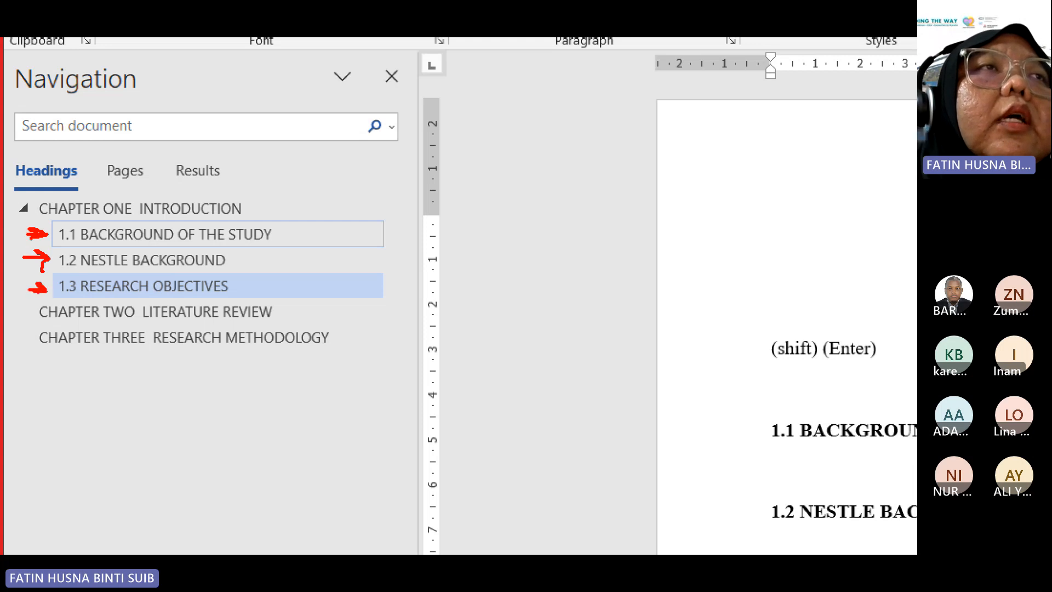
pyautogui.moveTo(17, 204)
pyautogui.mouseDown()
pyautogui.moveTo(77, 236)
pyautogui.moveTo(255, 196)
pyautogui.moveTo(3, 210)
pyautogui.moveTo(55, 271)
pyautogui.moveTo(86, 247)
pyautogui.moveTo(77, 230)
pyautogui.moveTo(26, 238)
pyautogui.mouseUp()
pyautogui.moveTo(20, 234); pyautogui.dragTo(21, 243)
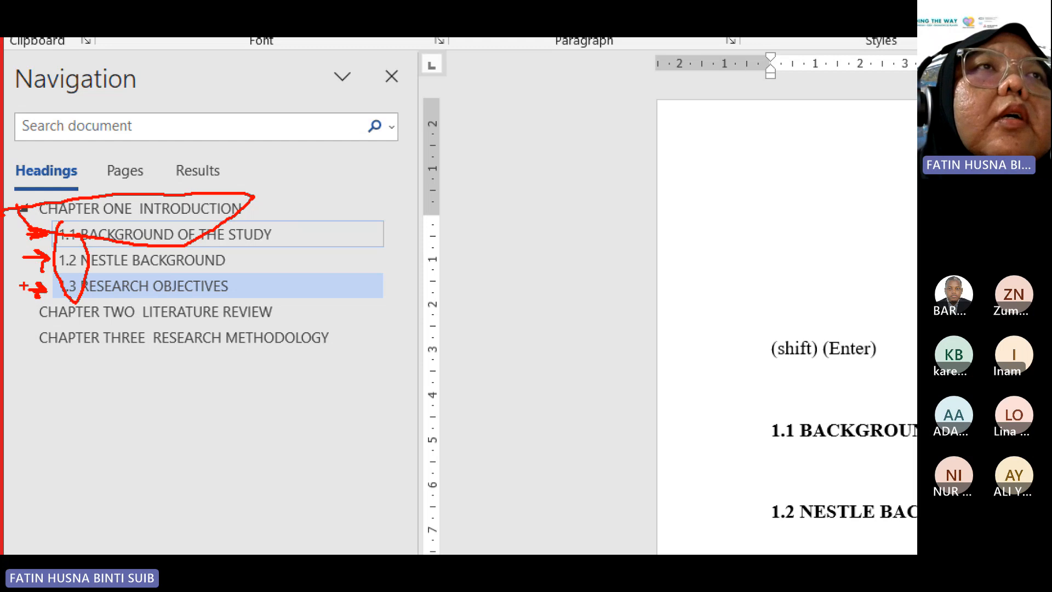
pyautogui.moveTo(25, 271)
pyautogui.mouseDown()
pyautogui.moveTo(6, 226)
pyautogui.moveTo(28, 217)
pyautogui.mouseUp()
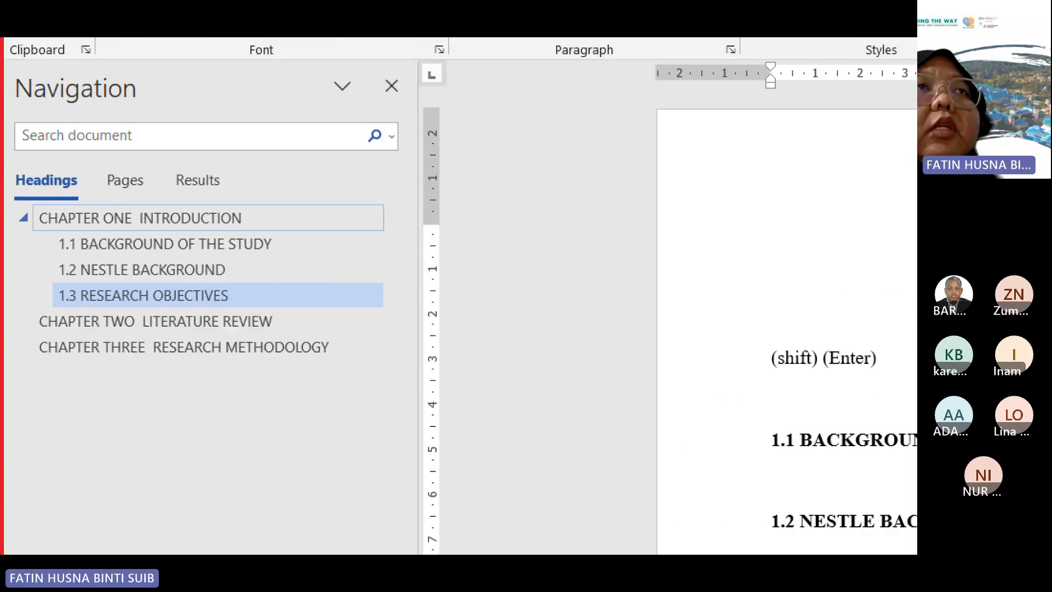
pyautogui.moveTo(12, 204)
pyautogui.mouseDown()
pyautogui.moveTo(5, 216)
pyautogui.moveTo(20, 208)
pyautogui.mouseUp()
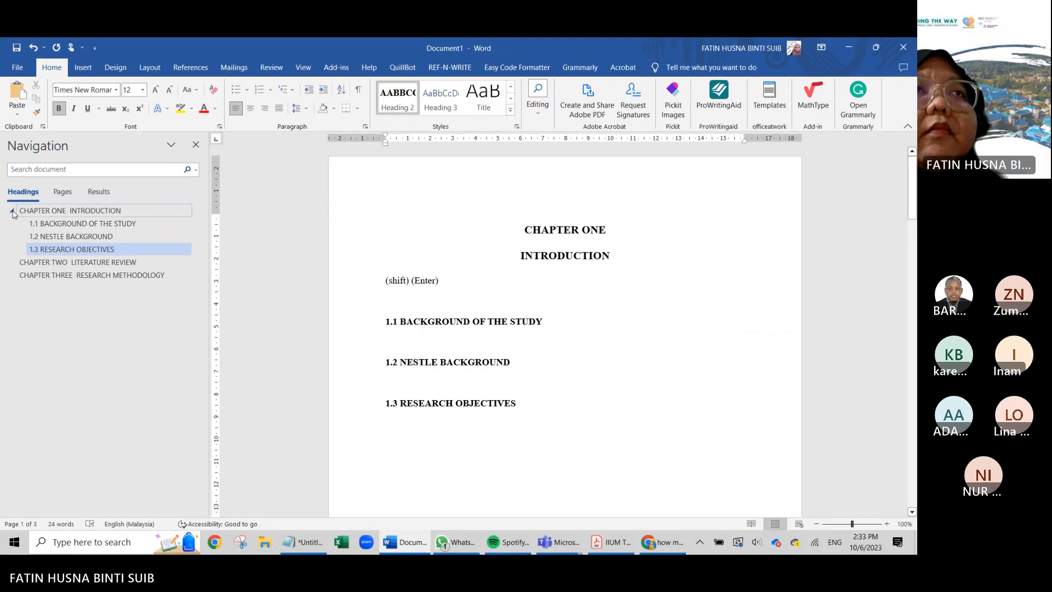
pyautogui.click(12, 211)
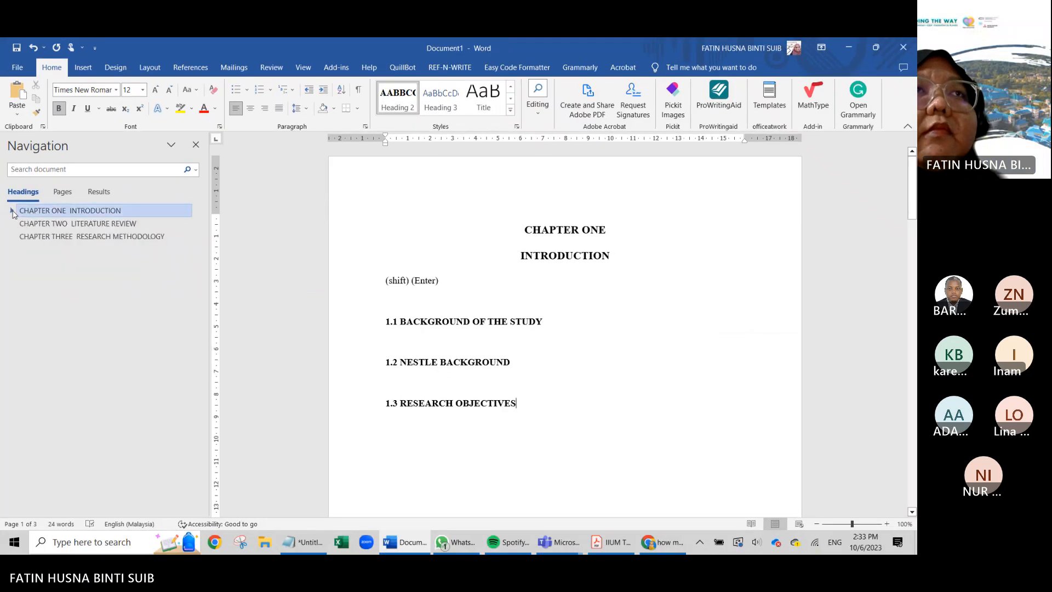
pyautogui.click(12, 211)
pyautogui.click(265, 301)
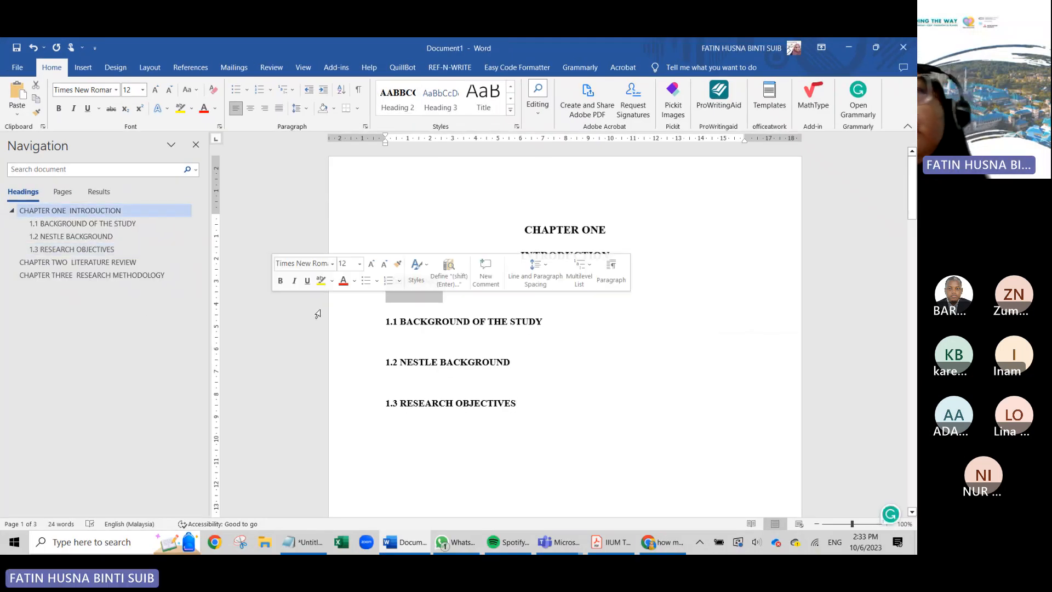
pyautogui.click(556, 394)
pyautogui.scroll(-1, 548, 395)
pyautogui.scroll(-4, 548, 394)
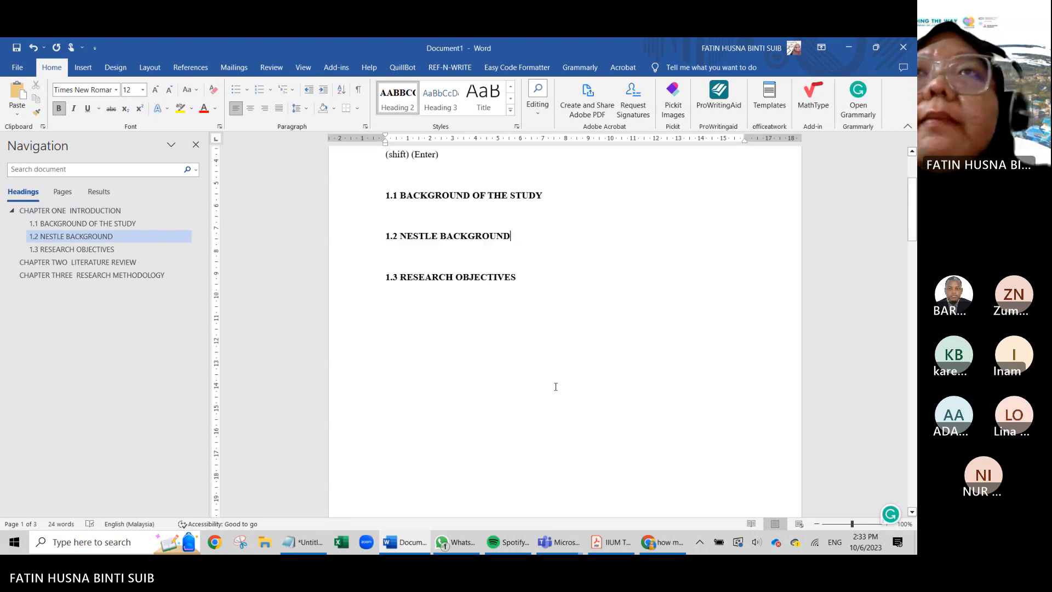
pyautogui.scroll(5, 554, 383)
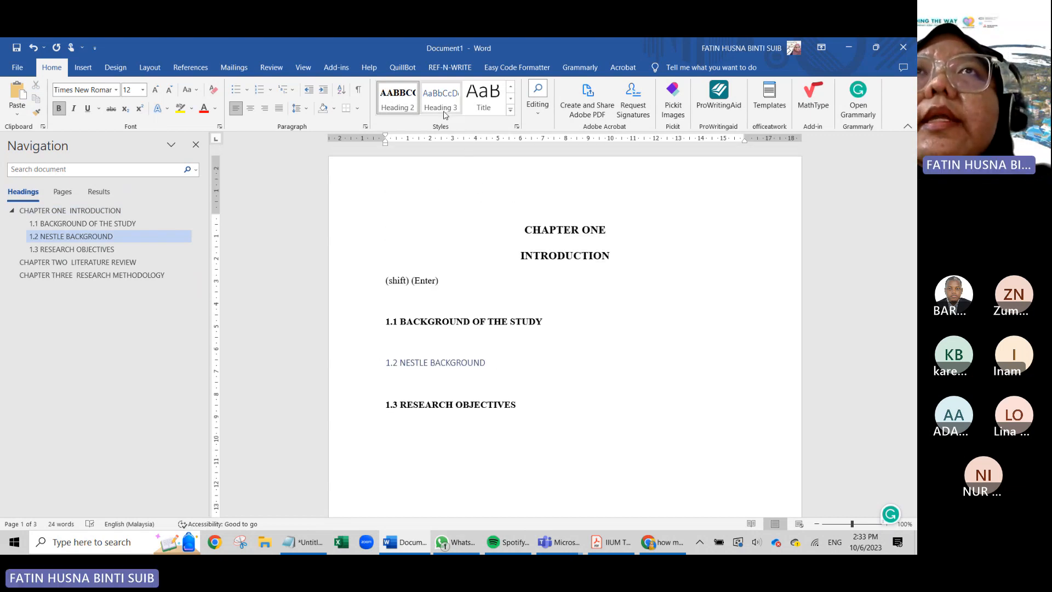
# - Switch to the Notepad notes and start a new row labelled "Heading 3" below the Heading 2 row
pyautogui.click(303, 542)
pyautogui.click(736, 140)
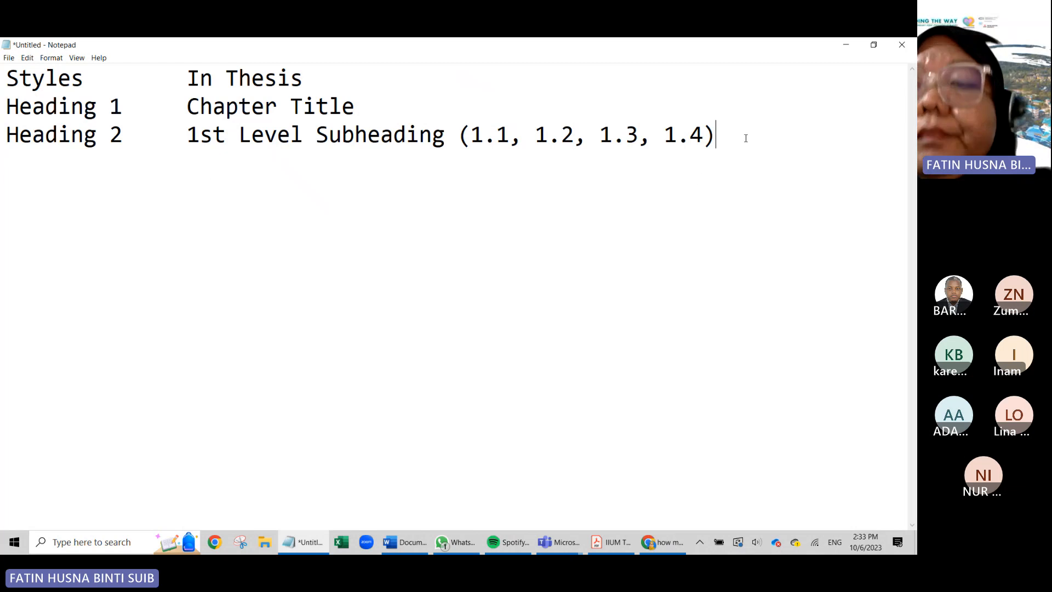
pyautogui.press('Return')
pyautogui.write('HE')
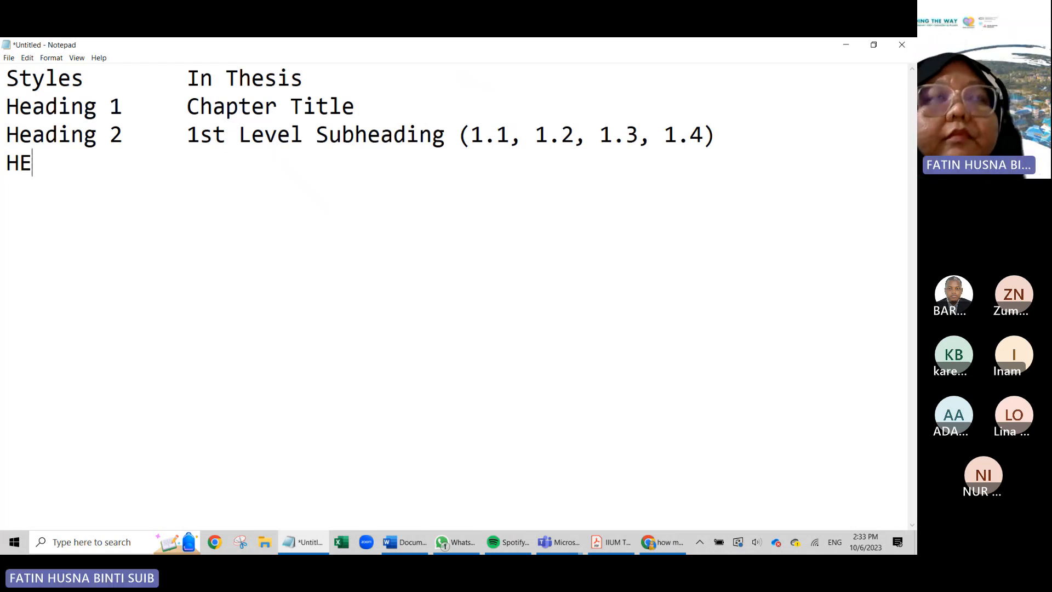
pyautogui.press('BackSpace')
pyautogui.press('capslock')
pyautogui.write('eading 3    ')
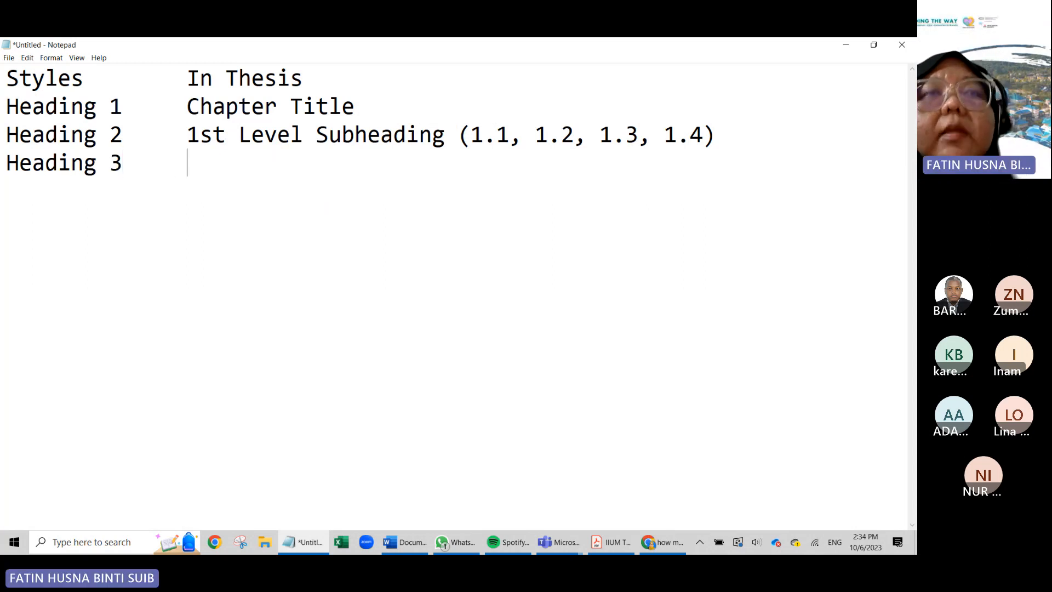
# - Enter "2nd Level Subheading (1.1.1, 1.2.1, 1.2.2, 1.2.3, 2.4.1)" as the thesis level for Heading 3
pyautogui.write(' 2nd ')
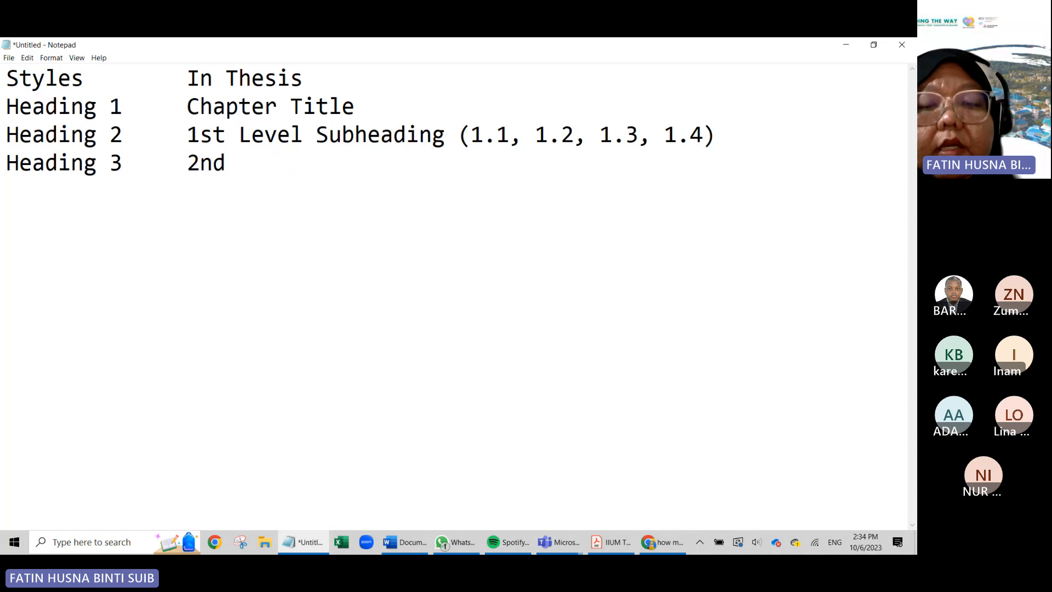
pyautogui.write('Level S')
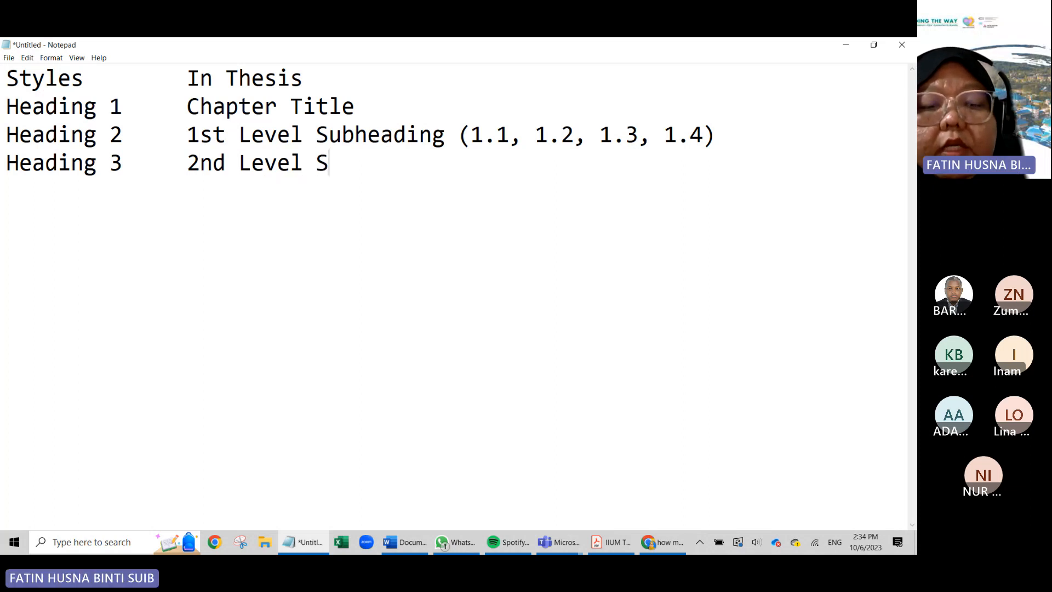
pyautogui.write('ubheading')
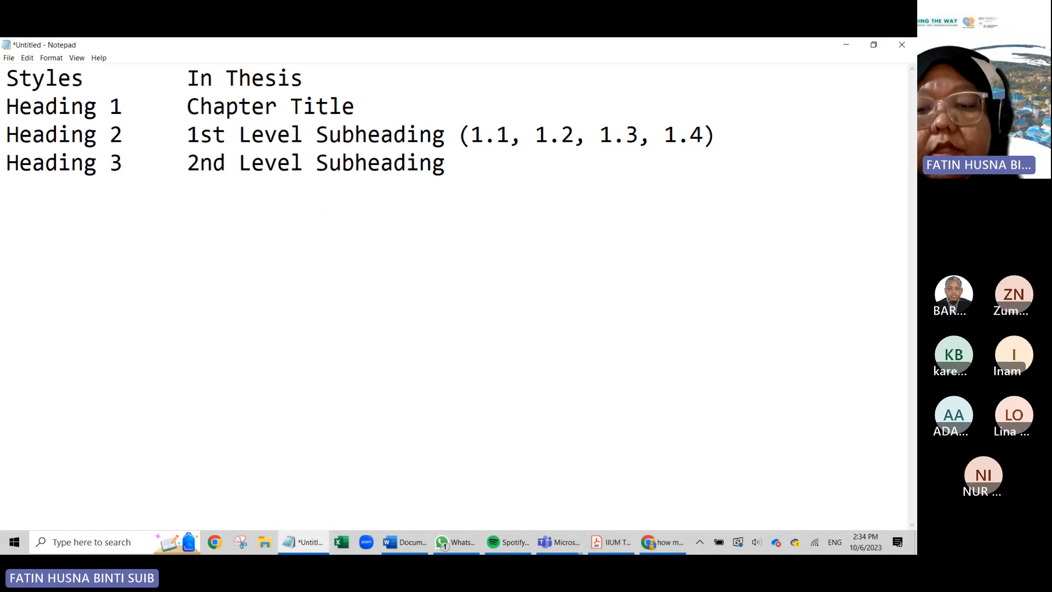
pyautogui.write('  (1.1.')
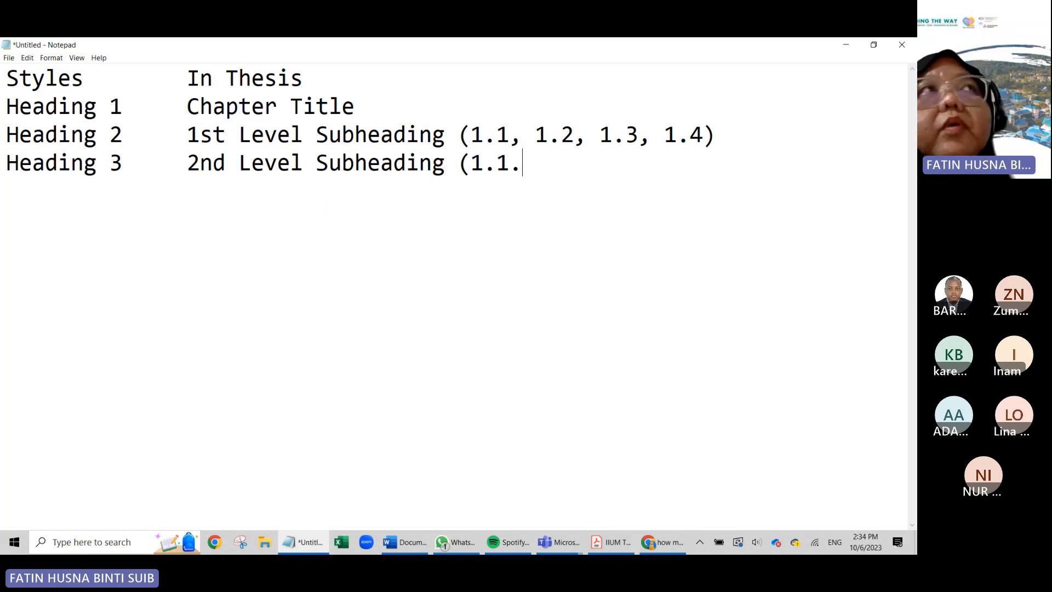
pyautogui.write('1, 1.2')
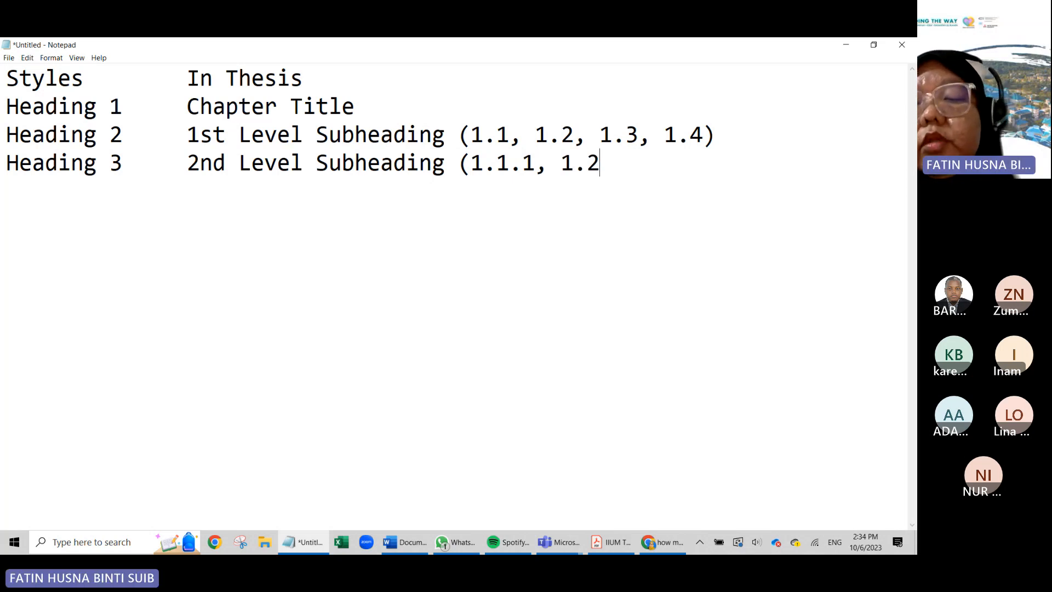
pyautogui.write('.1, 1.2')
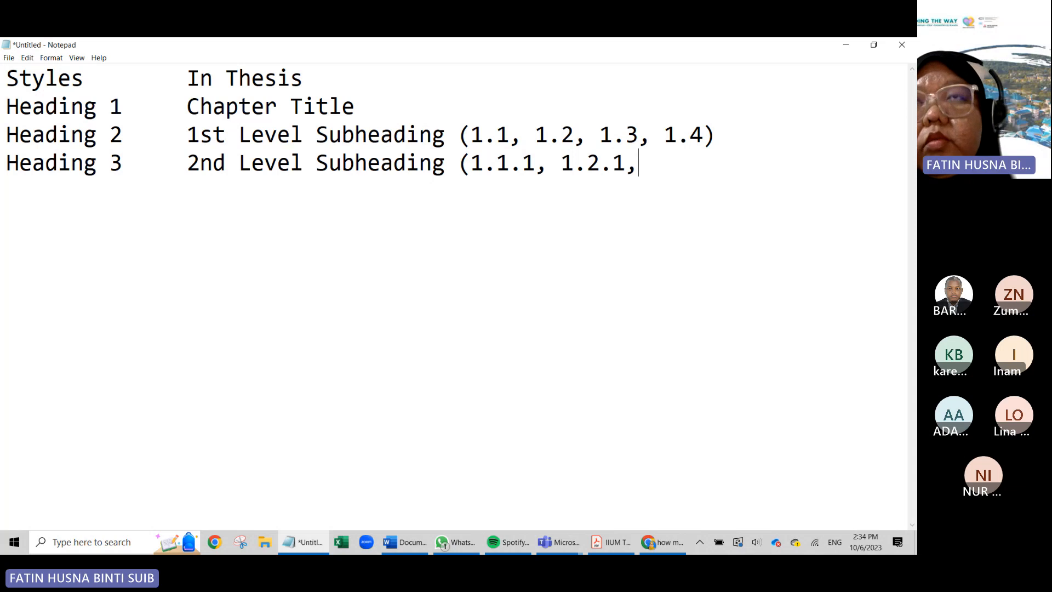
pyautogui.write('.')
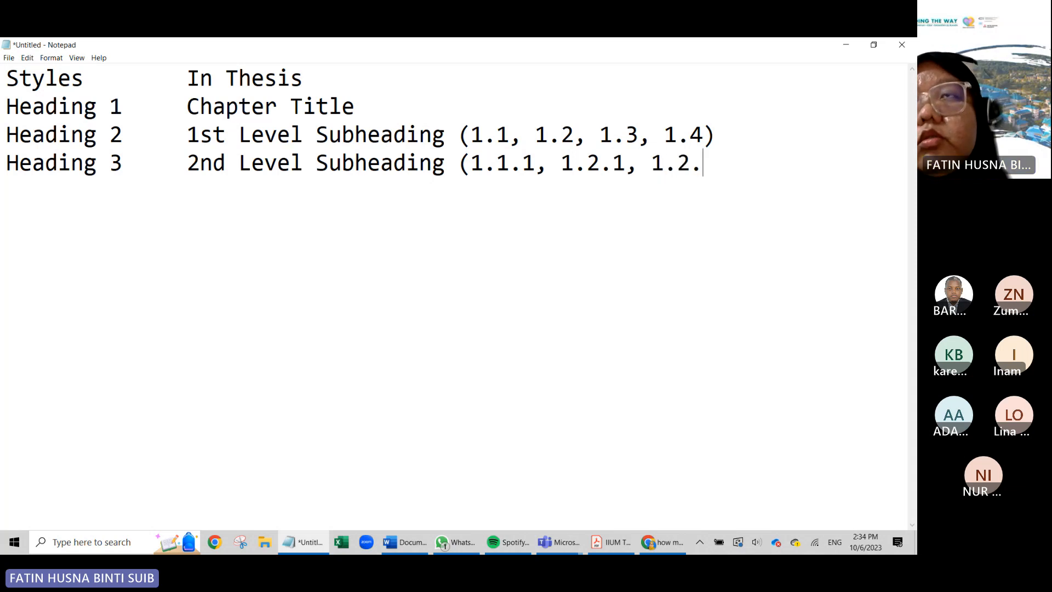
pyautogui.write('2, 1.2.3')
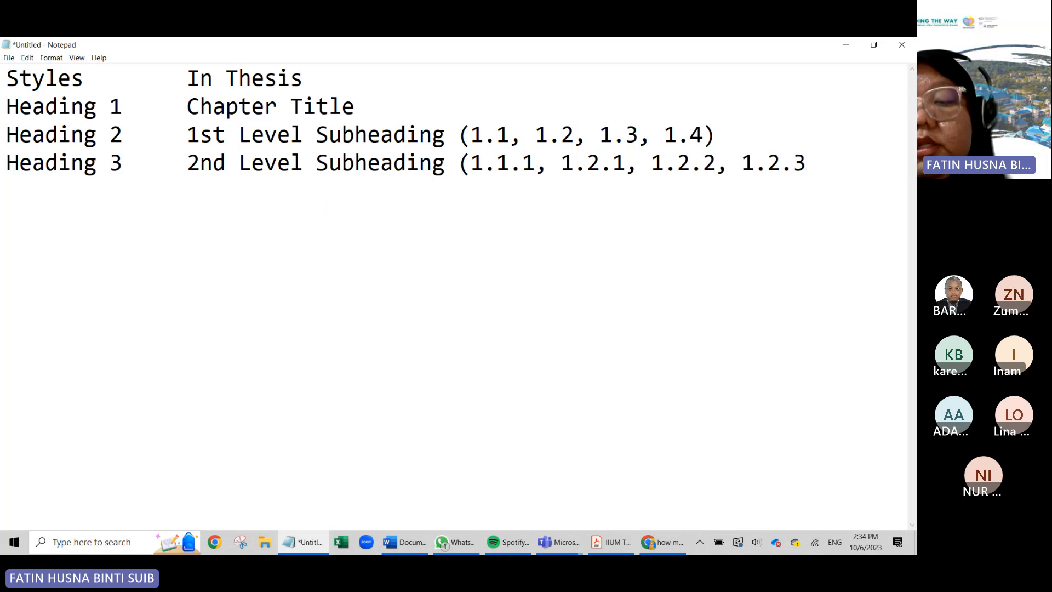
pyautogui.write(', 2.4.')
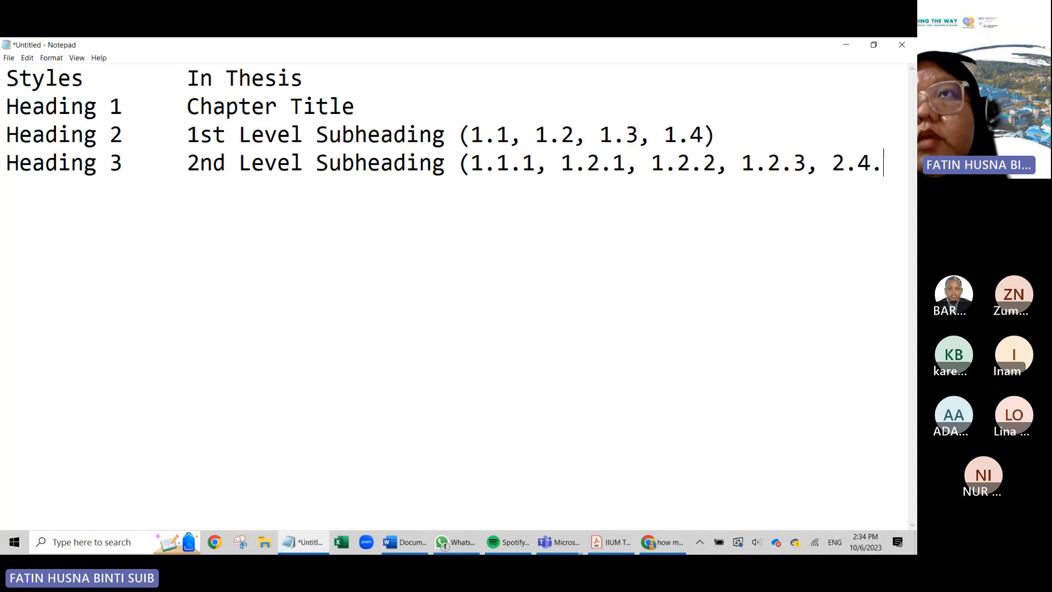
pyautogui.write('1')
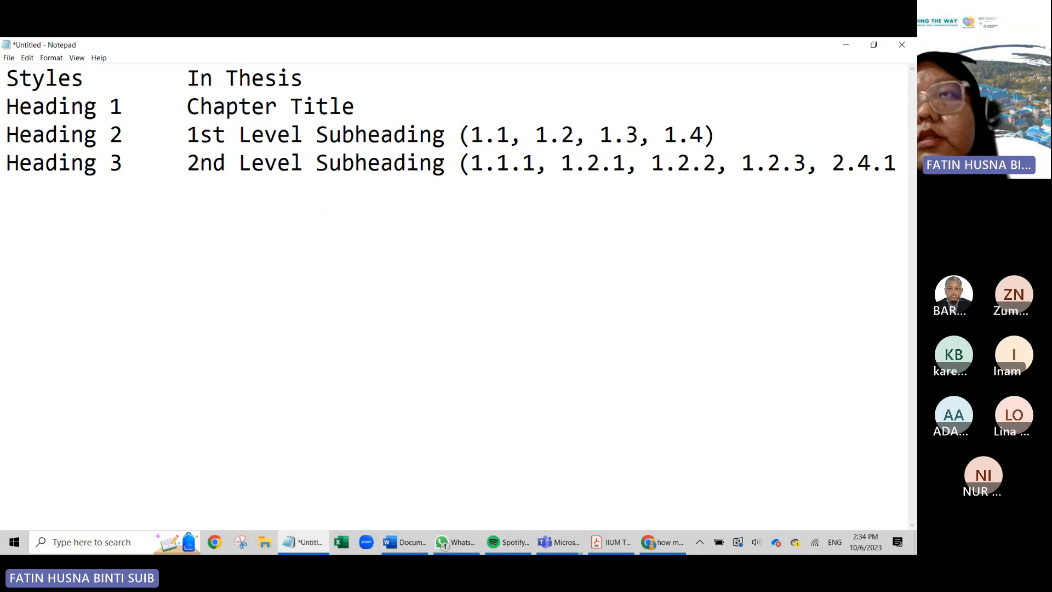
pyautogui.write(')')
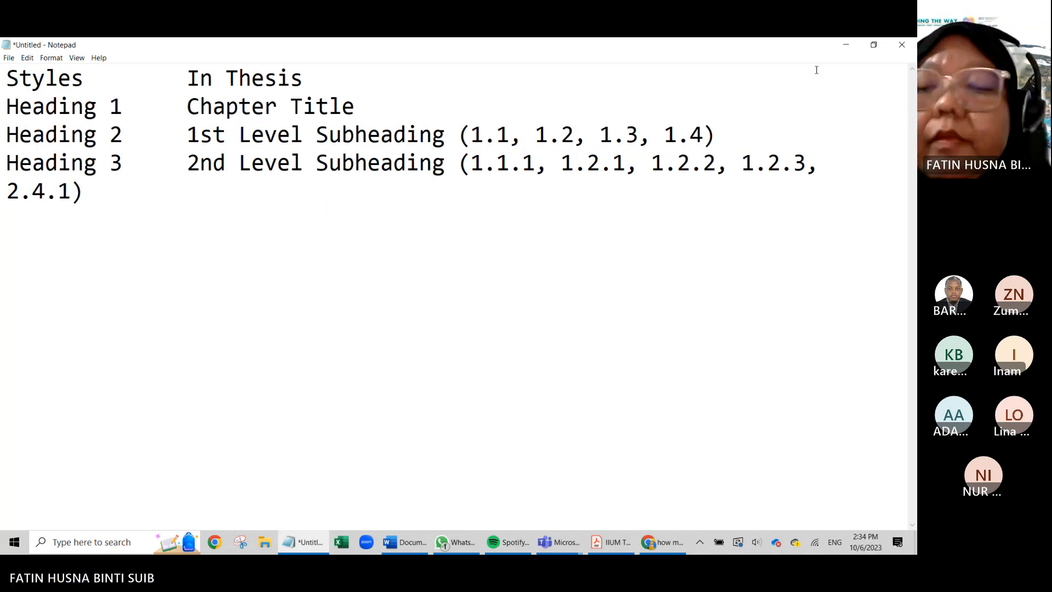
# - Shorten the Heading 3 example list by removing 1.2.3, ending it with "2.4.1)" after 1.2.2
pyautogui.press('BackSpace')
pyautogui.press('BackSpace')
pyautogui.press('BackSpace')
pyautogui.press('BackSpace')
pyautogui.press('BackSpace')
pyautogui.press('BackSpace')
pyautogui.press('BackSpace')
pyautogui.press('BackSpace')
pyautogui.press('BackSpace')
pyautogui.press('BackSpace')
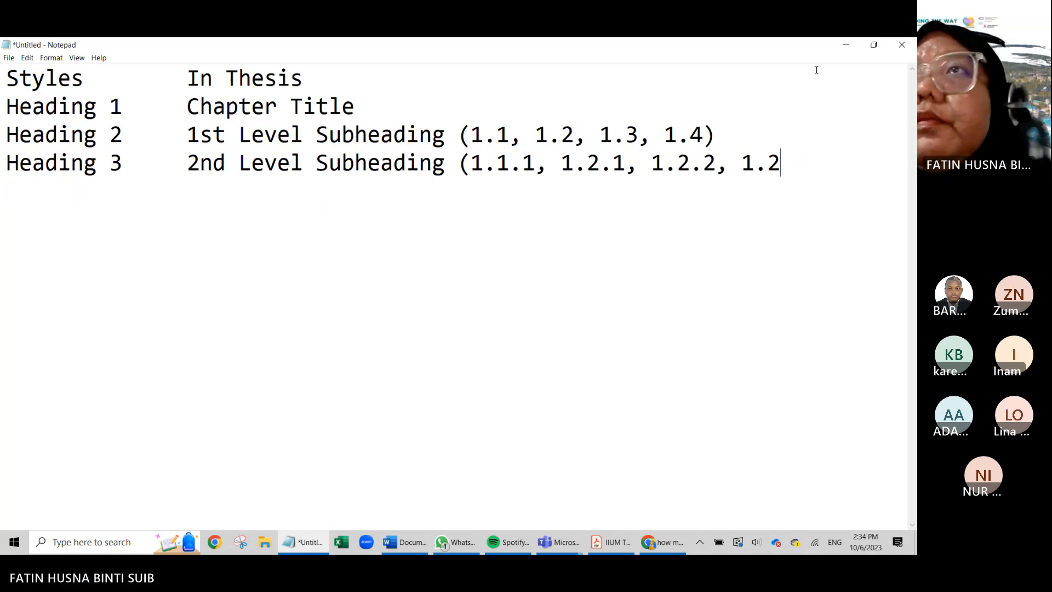
pyautogui.press('BackSpace')
pyautogui.press('BackSpace')
pyautogui.press('BackSpace')
pyautogui.write('2.4.1')
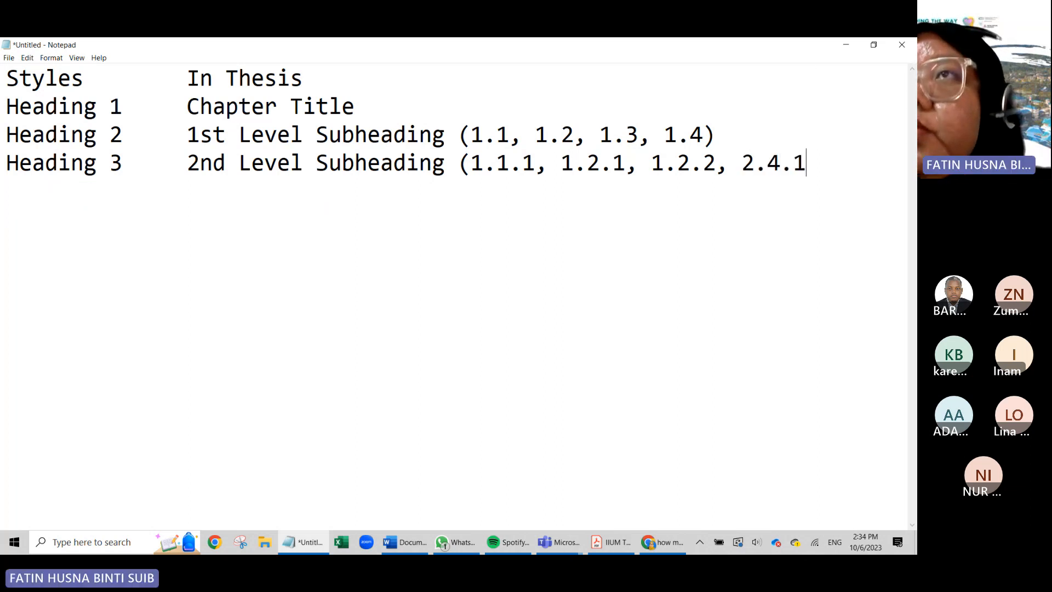
pyautogui.write(')')
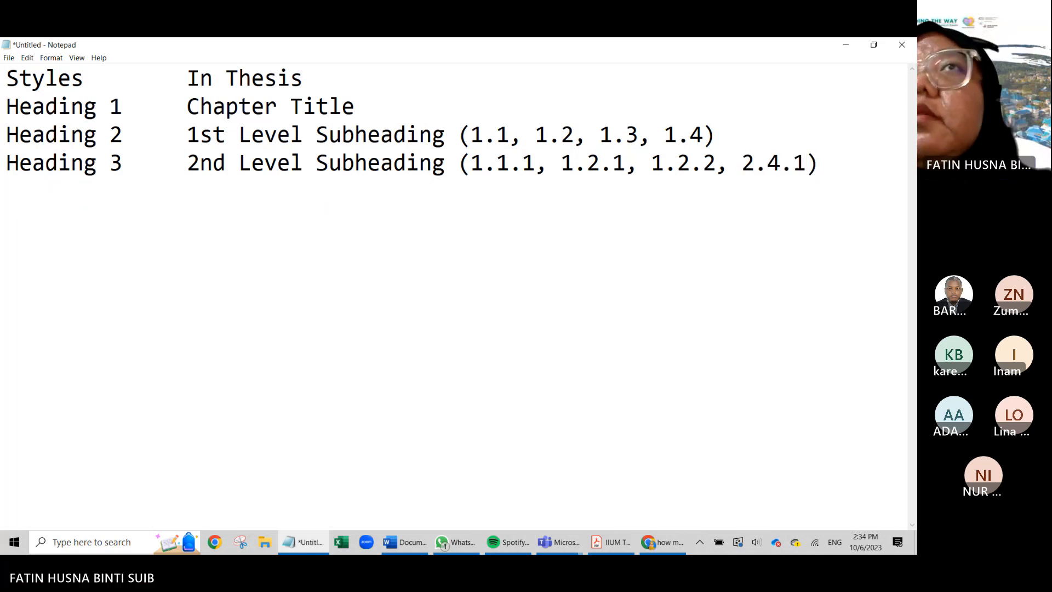
# - Examine the individual digits of the example numbers 1.1.1 and 1.2.1 in the Heading 3 row
pyautogui.moveTo(471, 167); pyautogui.dragTo(480, 170)
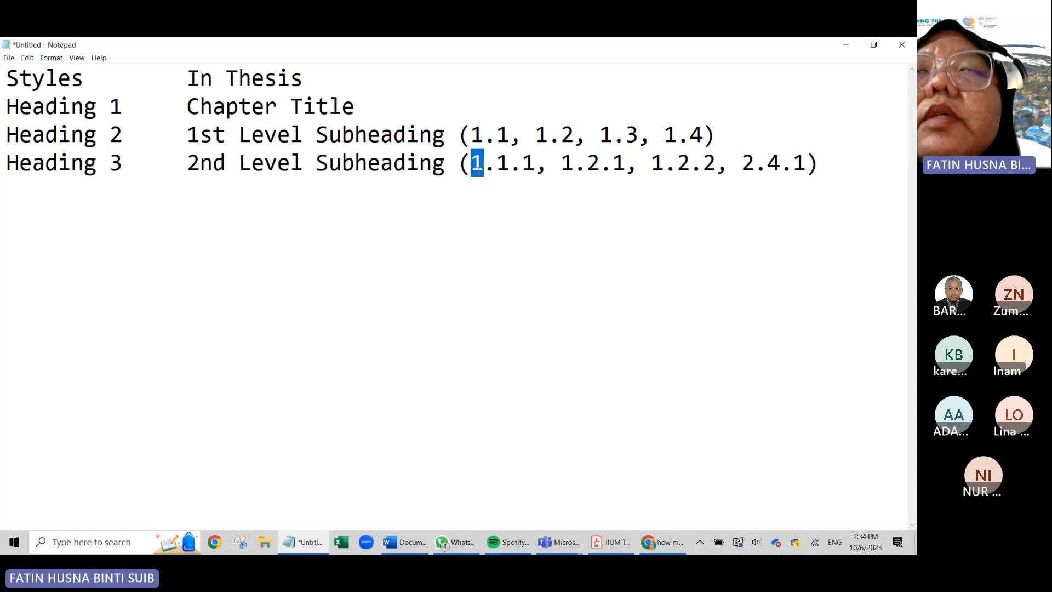
pyautogui.doubleClick(499, 170)
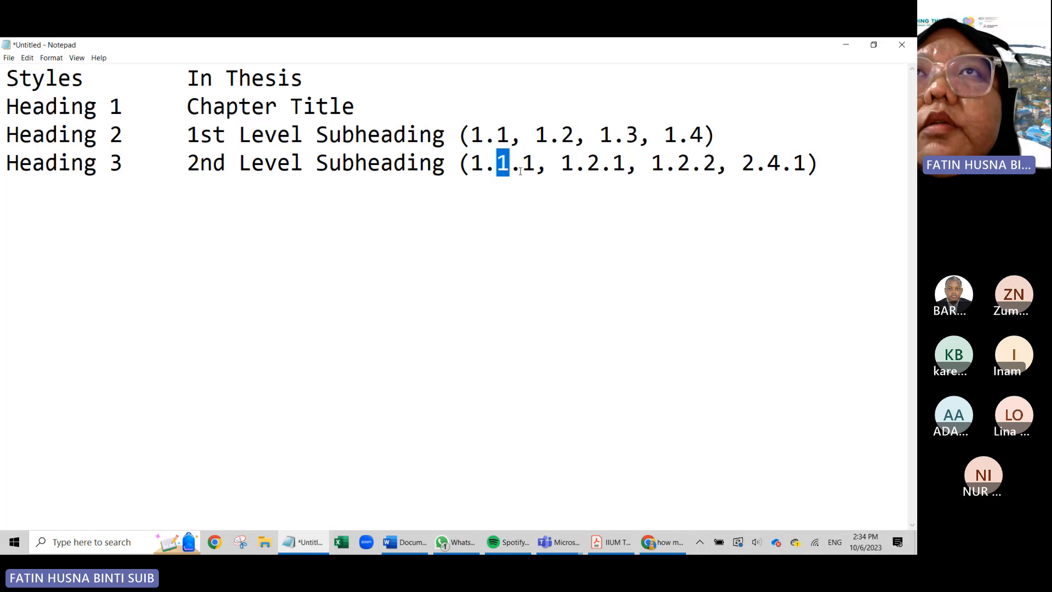
pyautogui.doubleClick(525, 171)
pyautogui.doubleClick(593, 171)
pyautogui.doubleClick(619, 170)
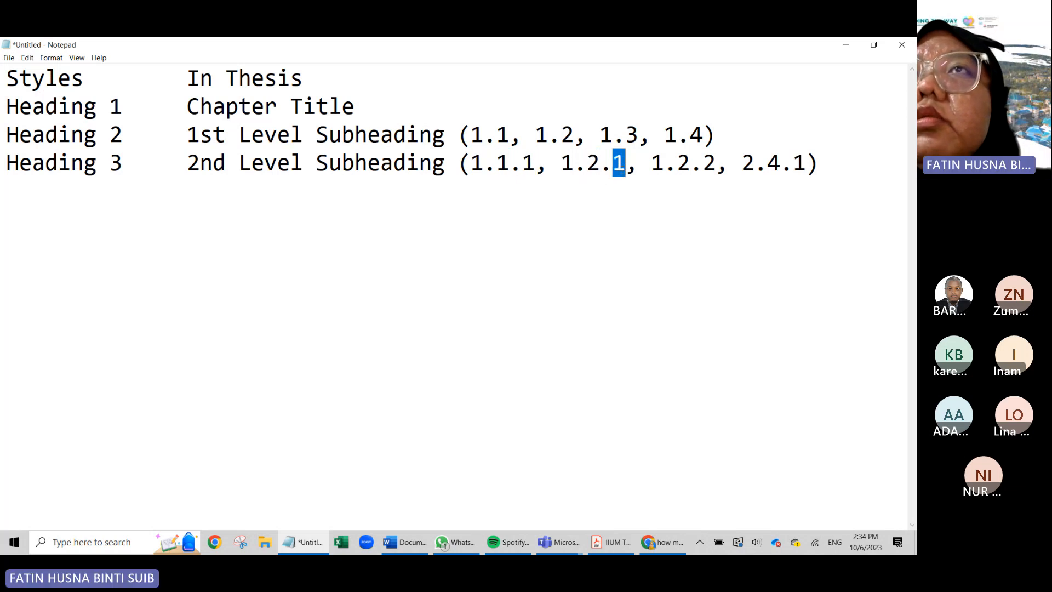
# - Examine the last digit of the example number 1.2.2 in the Heading 3 row and put the notes away
pyautogui.doubleClick(683, 164)
pyautogui.doubleClick(710, 165)
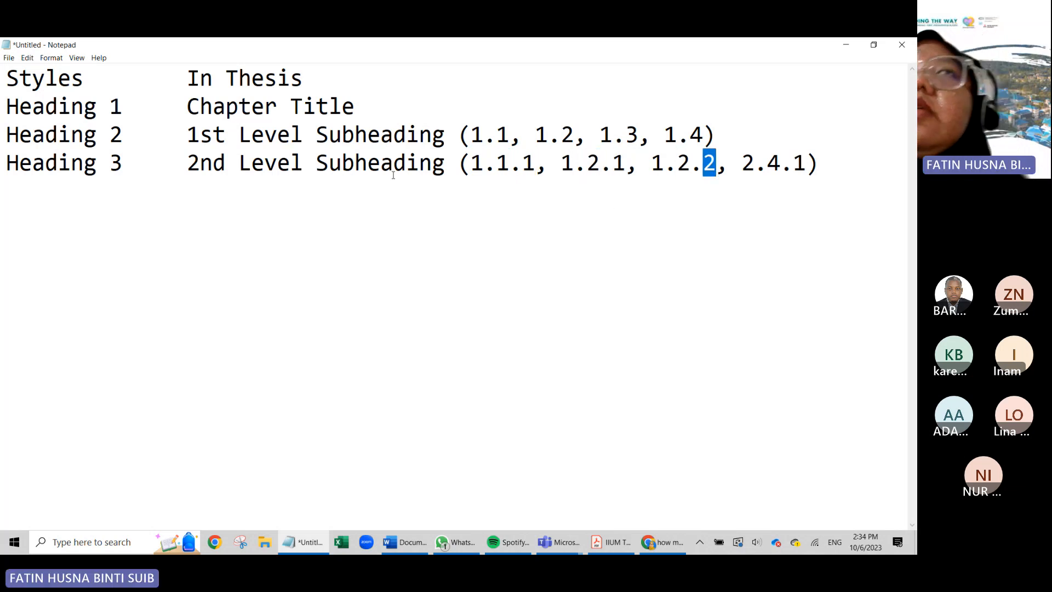
pyautogui.click(846, 44)
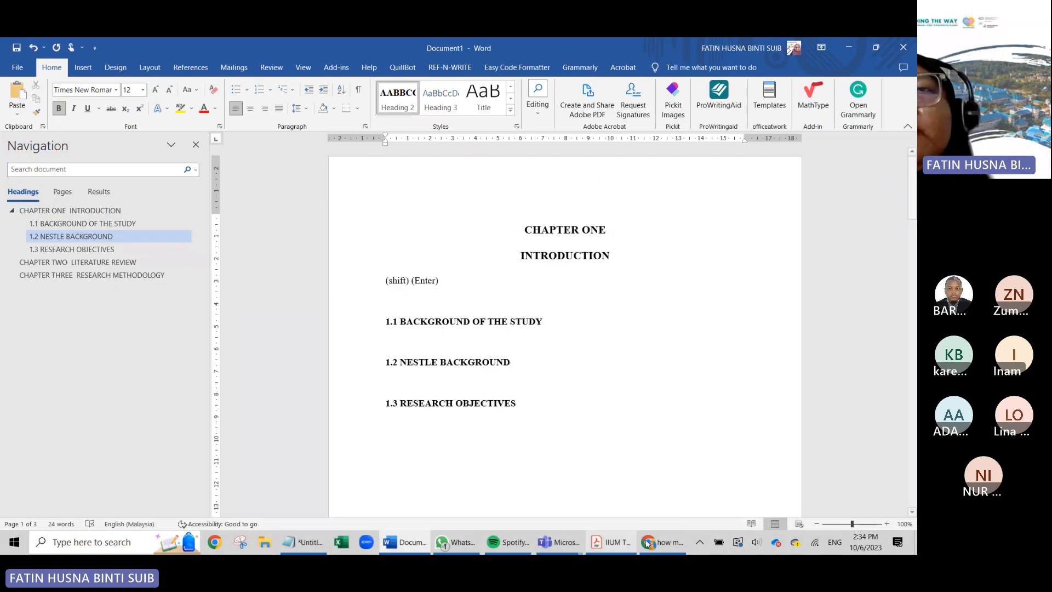
# - Switch to the IIUM Thesis Format PDF in Acrobat, examine the Third Level Subheading's numbering and title case on page 22, and return to Word
pyautogui.click(627, 544)
pyautogui.scroll(-3, 469, 355)
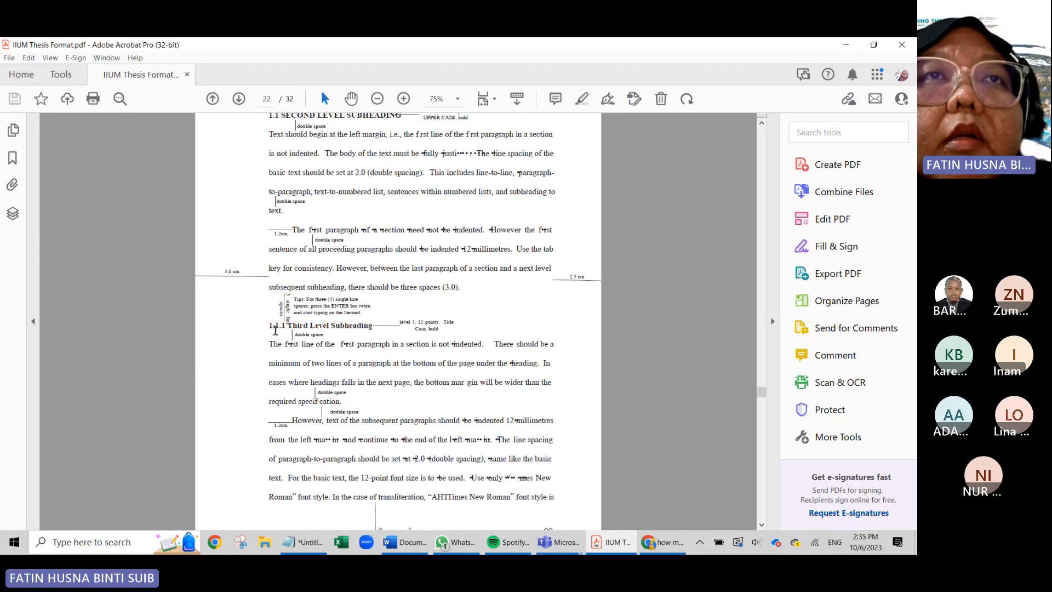
pyautogui.moveTo(281, 326); pyautogui.dragTo(285, 325)
pyautogui.click(283, 325)
pyautogui.click(401, 343)
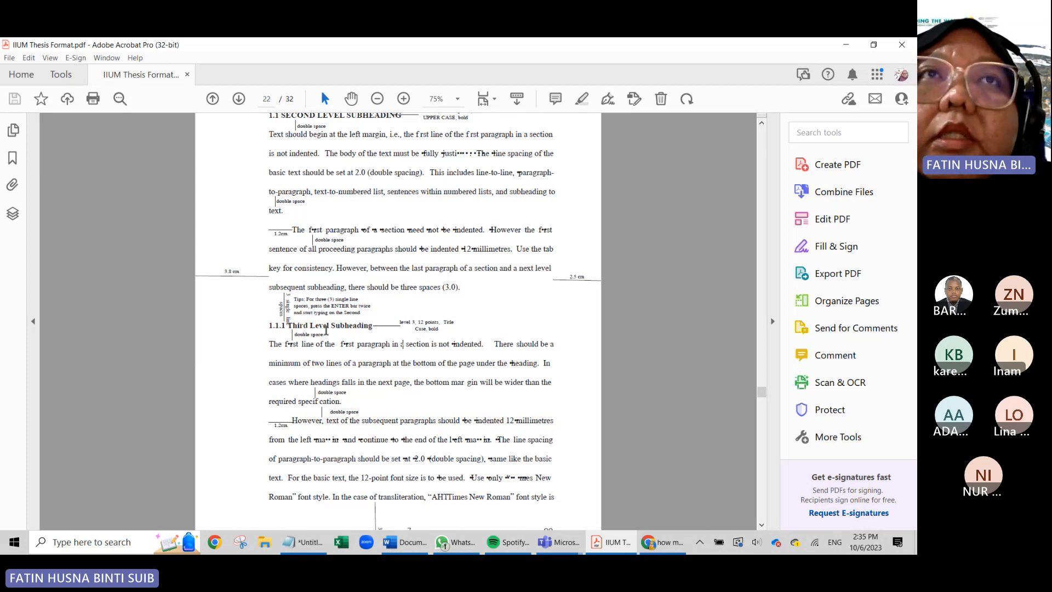
pyautogui.moveTo(287, 325); pyautogui.dragTo(310, 327)
pyautogui.click(312, 326)
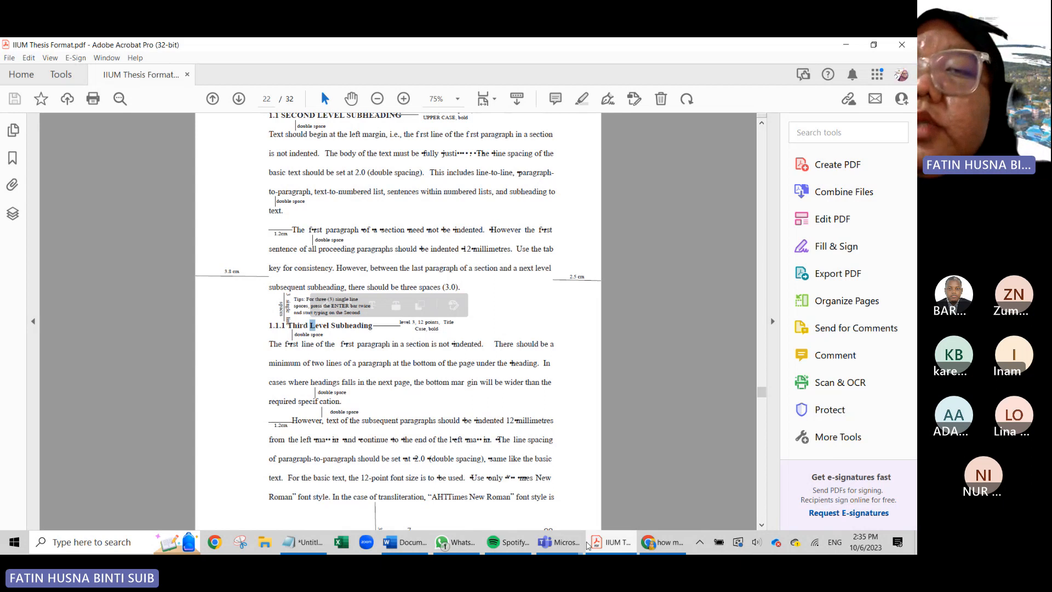
pyautogui.click(406, 541)
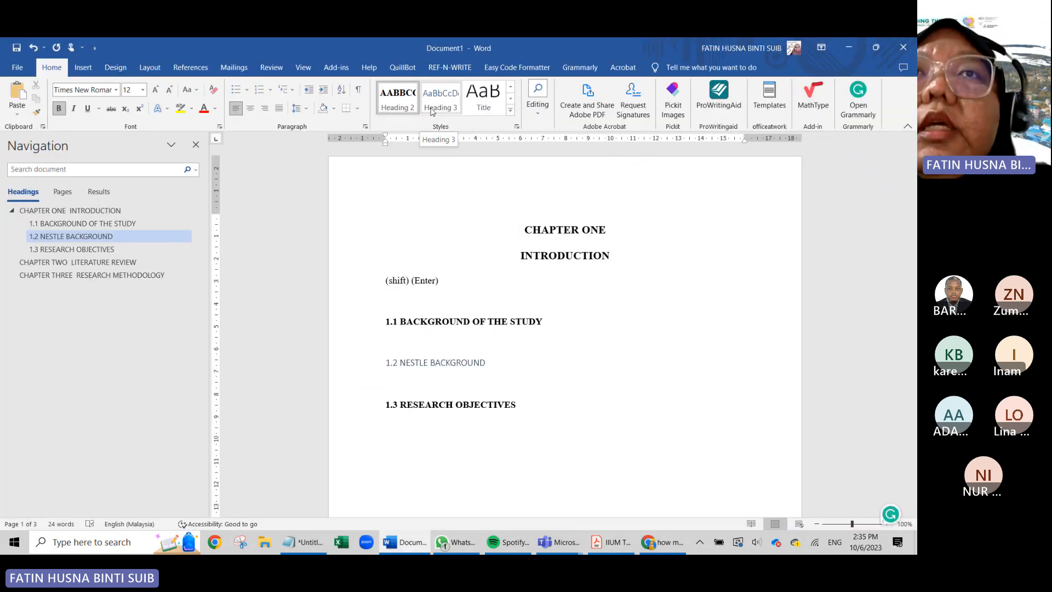
pyautogui.click(529, 322)
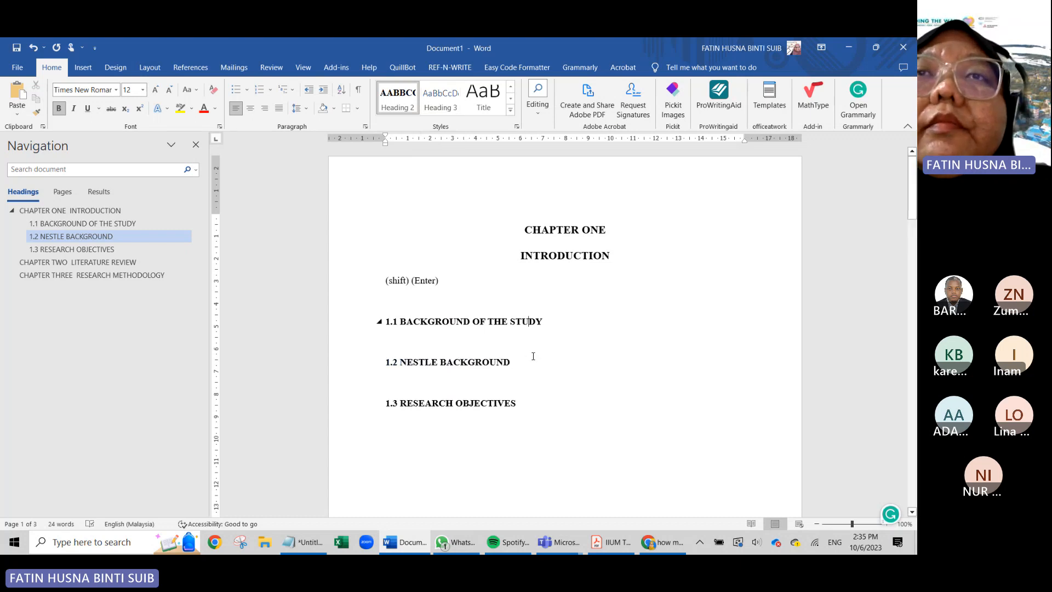
pyautogui.press('Return')
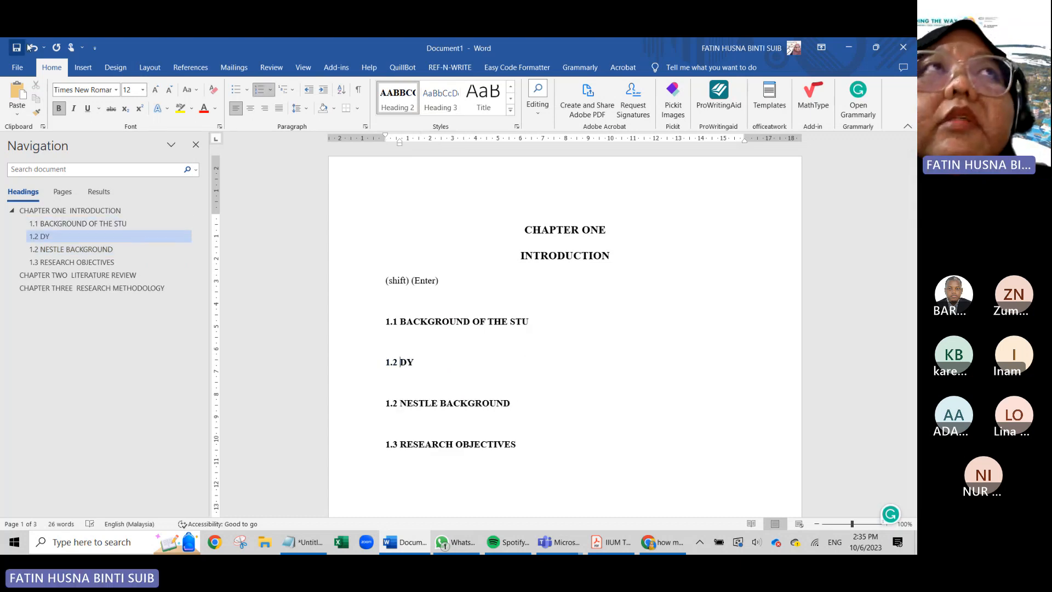
pyautogui.click(42, 49)
pyautogui.click(39, 65)
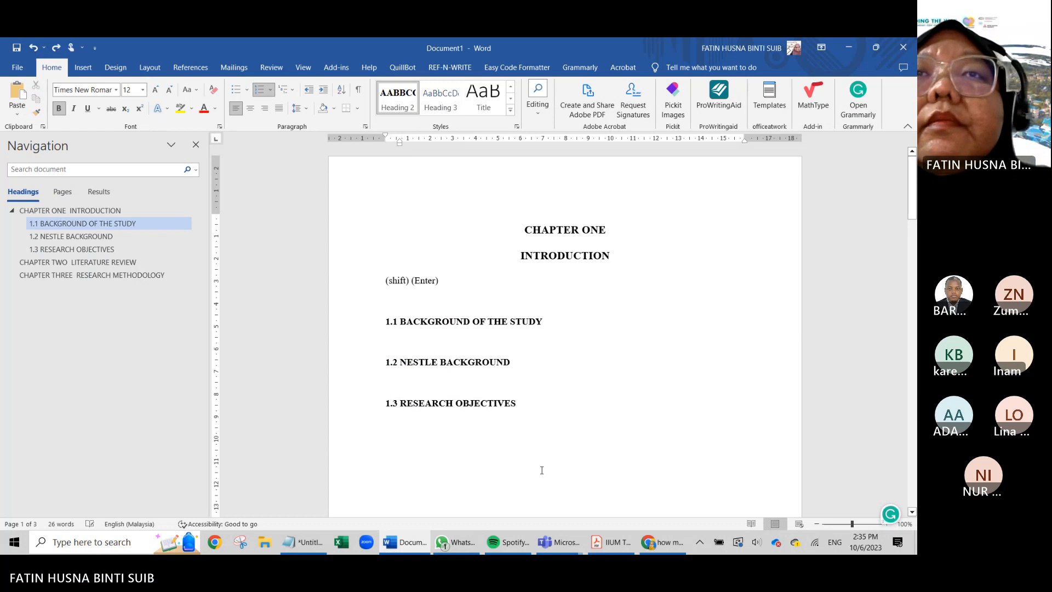
# - Add the line "1.3.1 Main Objective" below the 1.3 RESEARCH OBJECTIVES heading
pyautogui.click(449, 437)
pyautogui.click(388, 446)
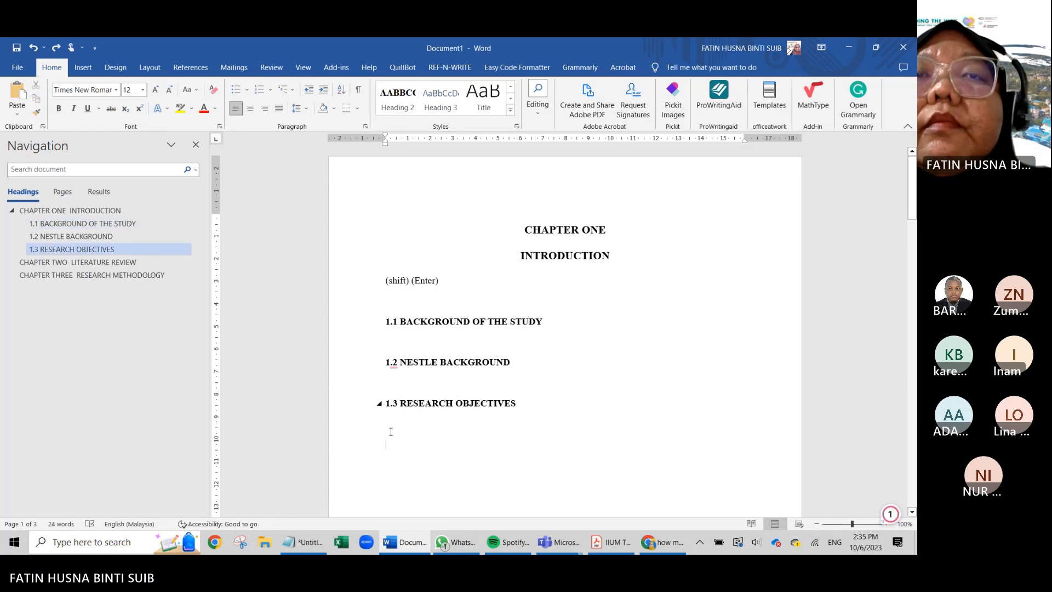
pyautogui.write('1.3.')
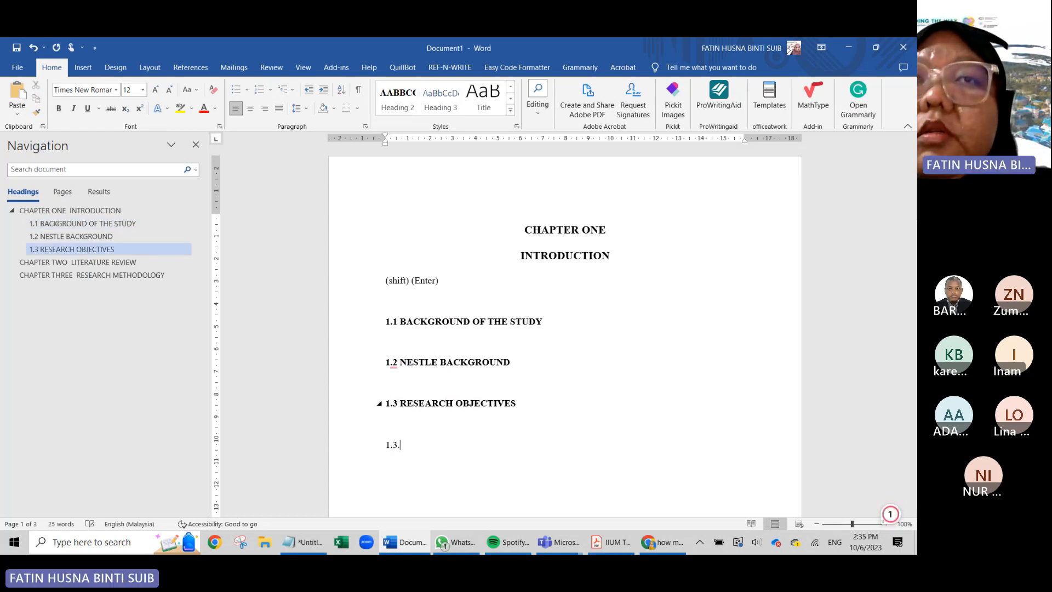
pyautogui.write('1')
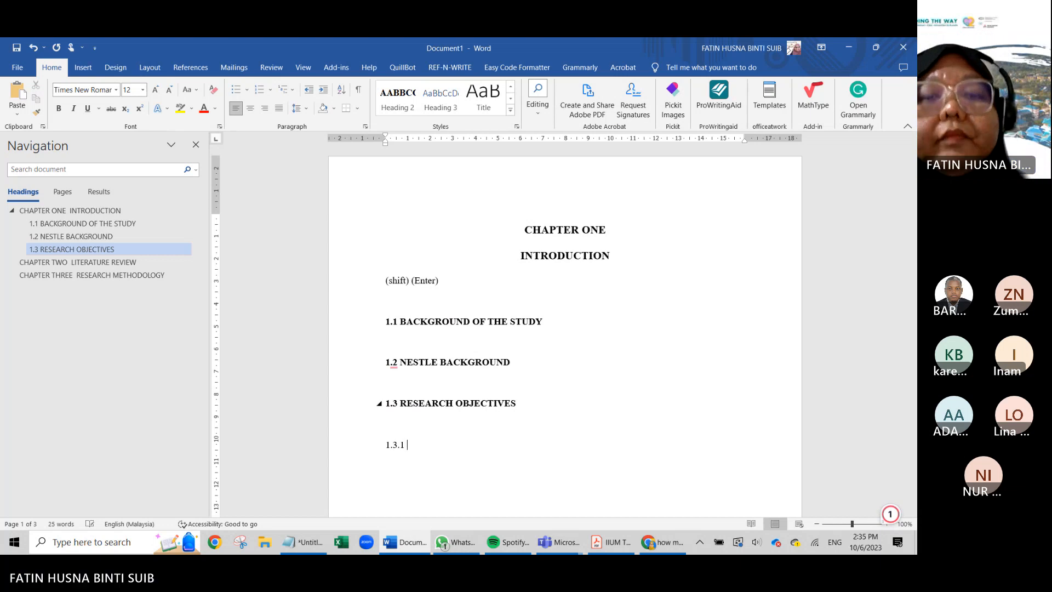
pyautogui.write(' Main')
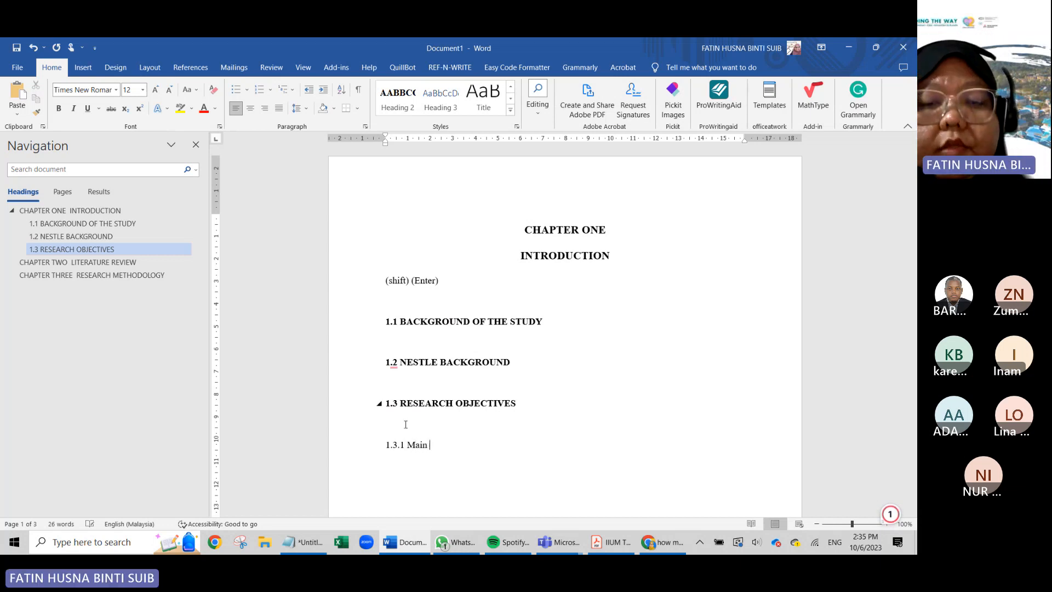
pyautogui.write(' Obejcti')
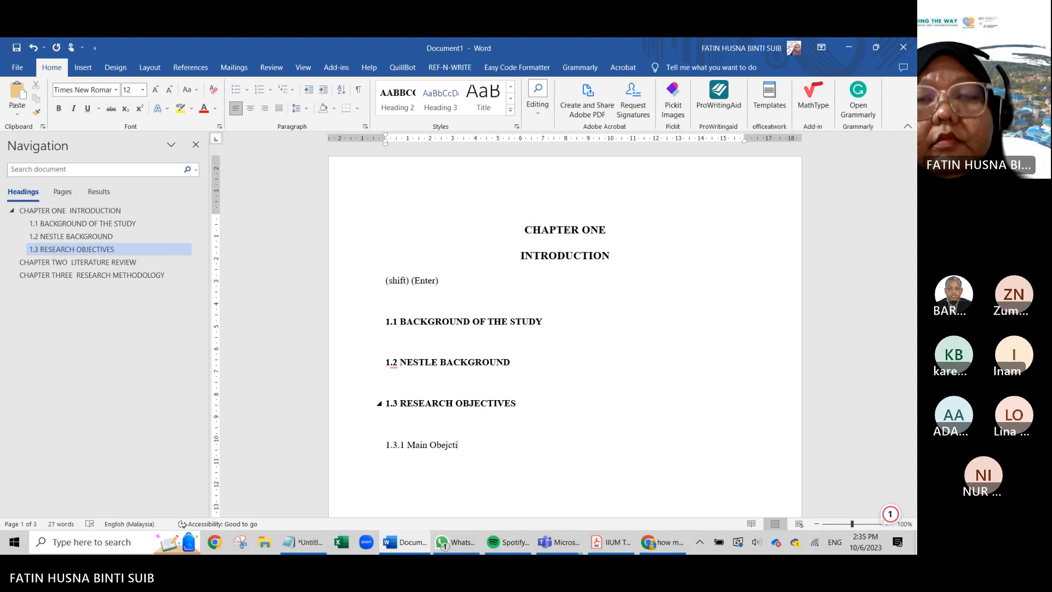
pyautogui.press('BackSpace')
pyautogui.press('BackSpace')
pyautogui.press('BackSpace')
pyautogui.write('ective')
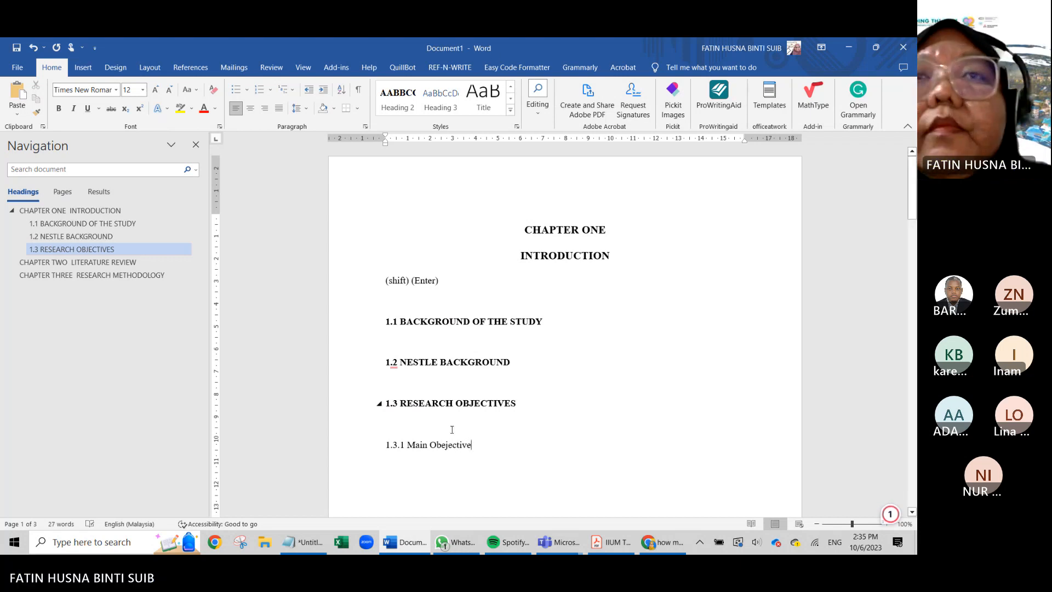
pyautogui.press('BackSpace')
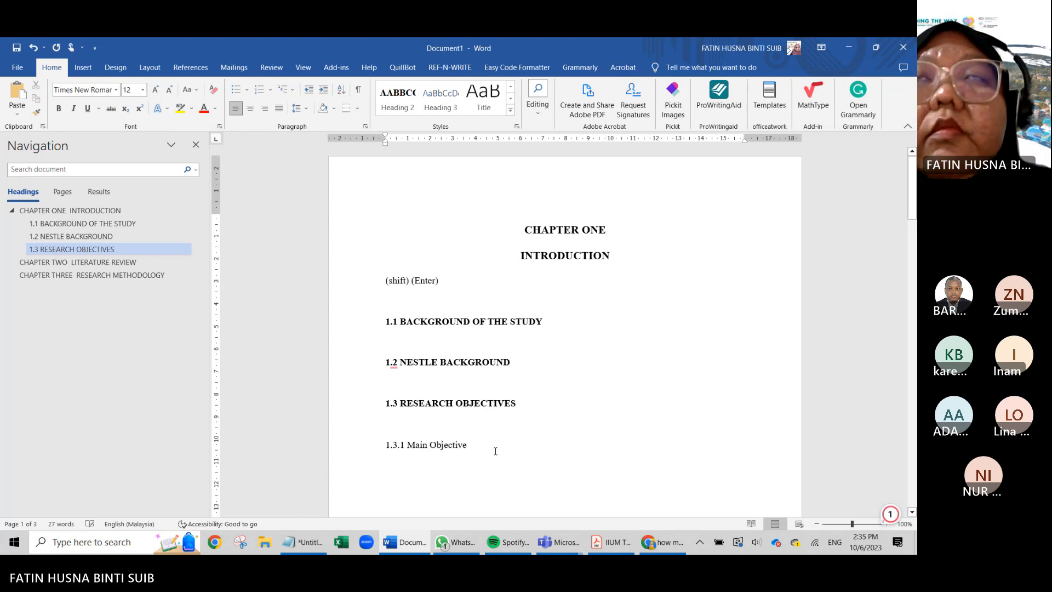
# - Modify the Heading 3 style to use bold Times New Roman, checking the font requirement in the thesis format PDF
pyautogui.rightClick(446, 112)
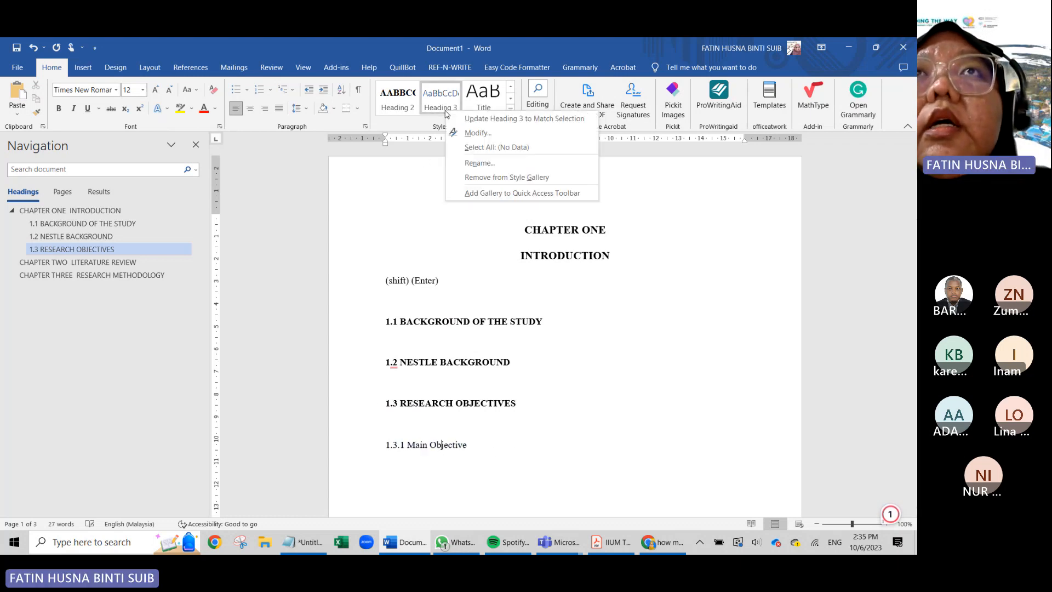
pyautogui.click(469, 134)
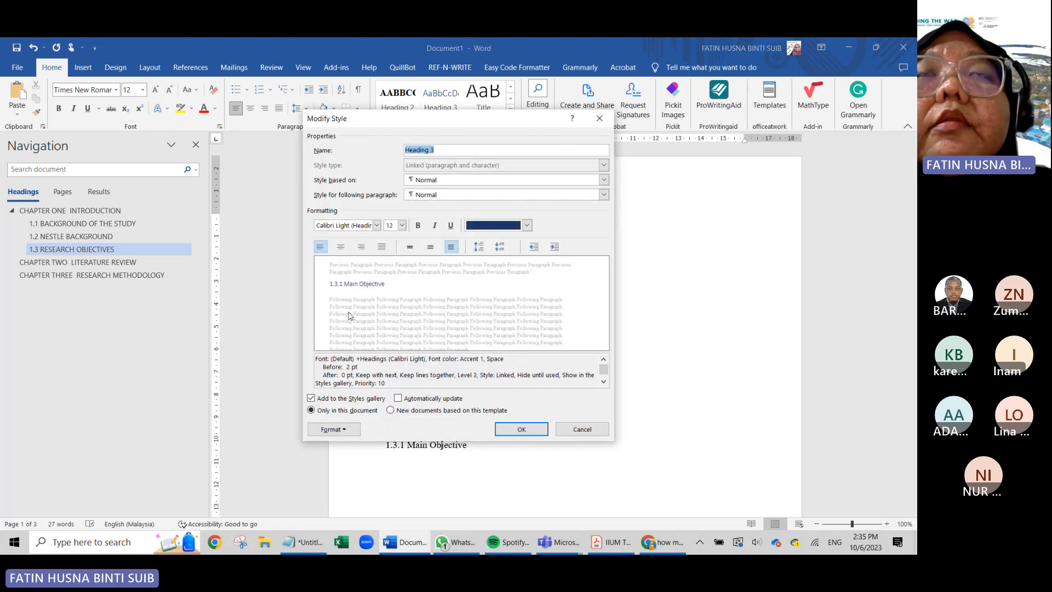
pyautogui.click(376, 227)
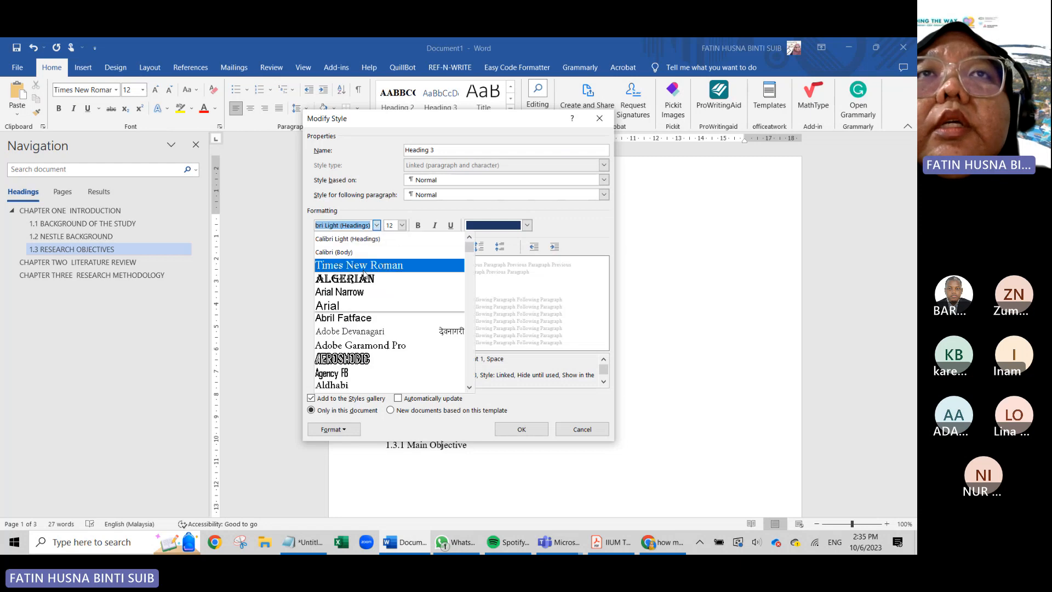
pyautogui.click(364, 266)
pyautogui.click(614, 542)
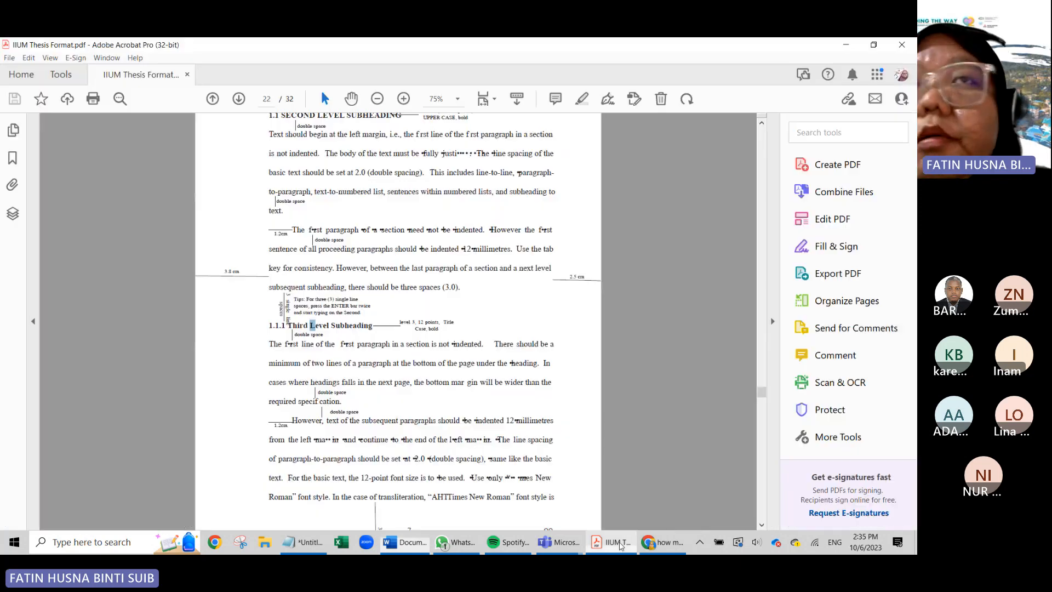
pyautogui.click(614, 543)
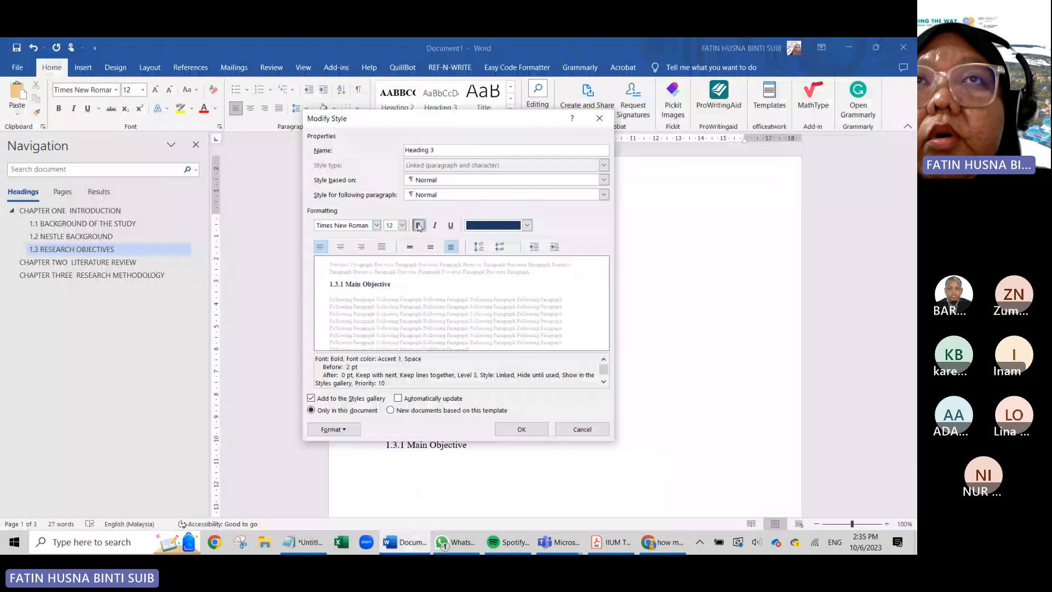
# - Check the spacing requirements around the Third Level Subheading in the thesis format PDF and return to Word's Heading 3 style settings
pyautogui.click(629, 553)
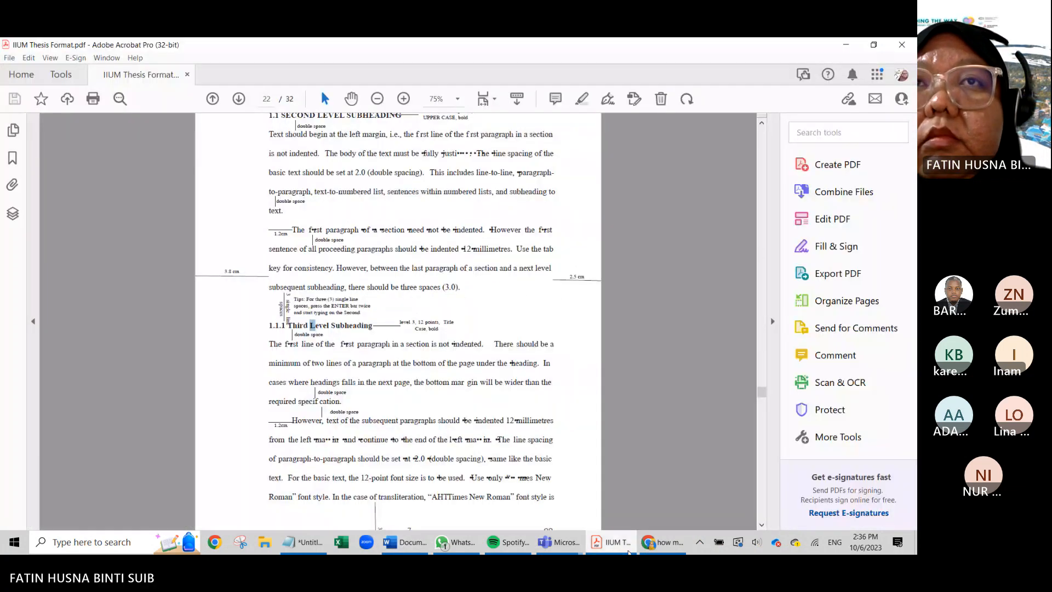
pyautogui.click(628, 552)
pyautogui.click(629, 552)
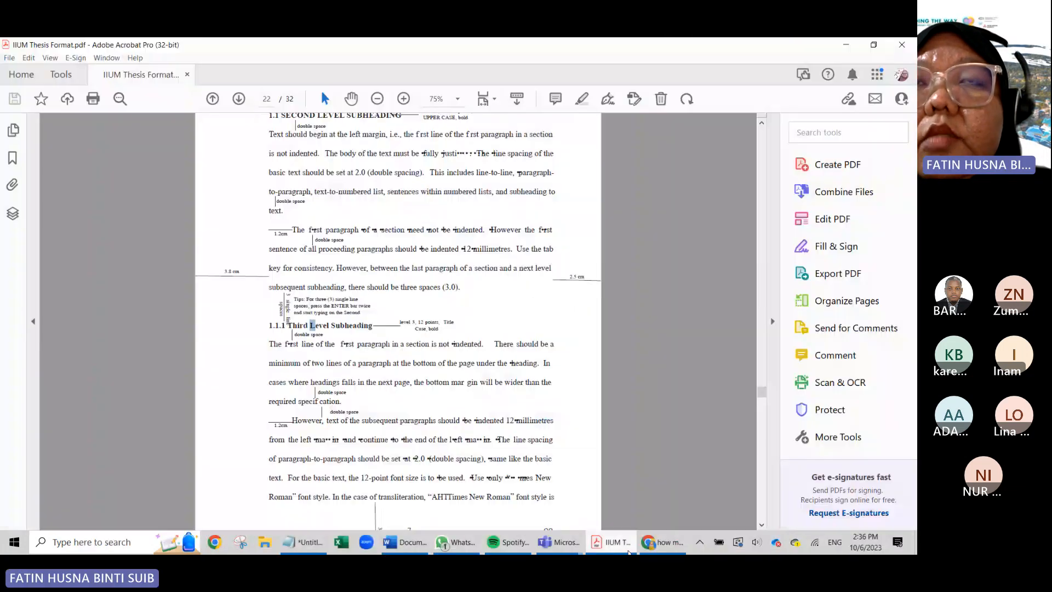
pyautogui.click(629, 552)
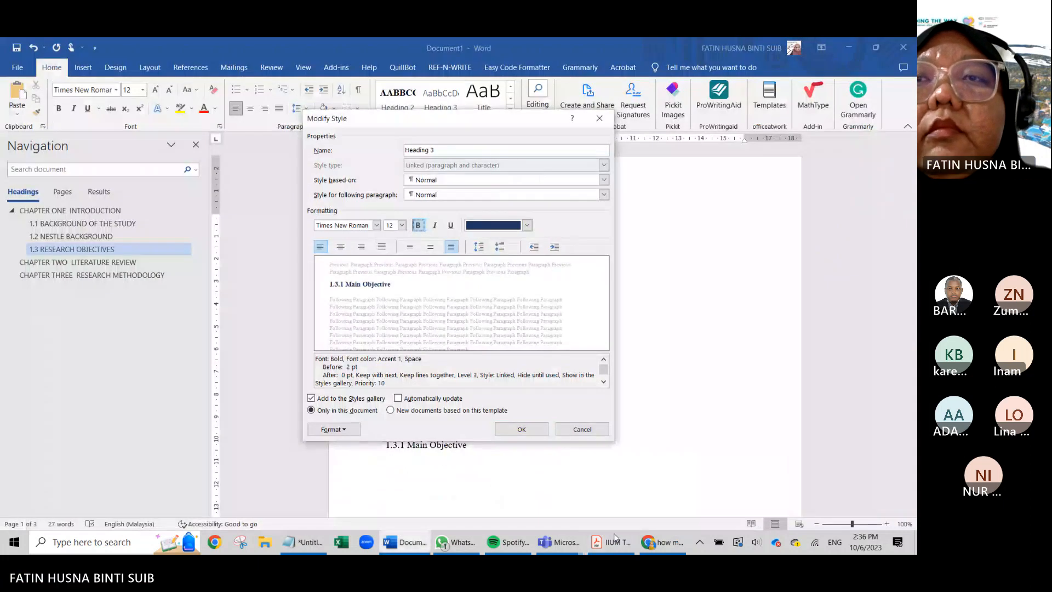
pyautogui.click(618, 550)
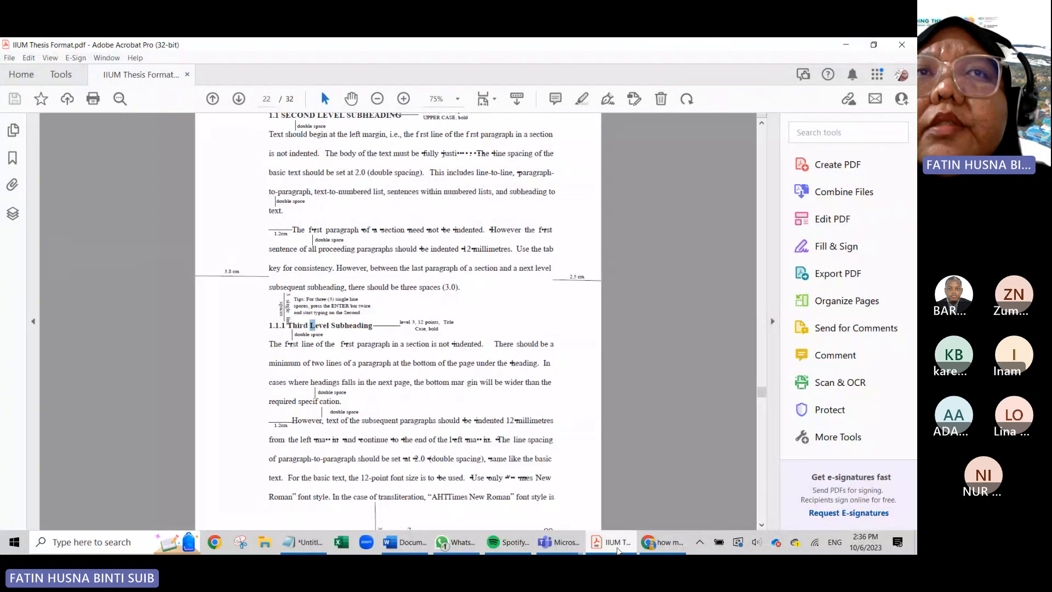
pyautogui.click(618, 550)
# - Set the Heading 3 style's paragraph spacing to 24 pt before and 24 pt after
pyautogui.click(346, 429)
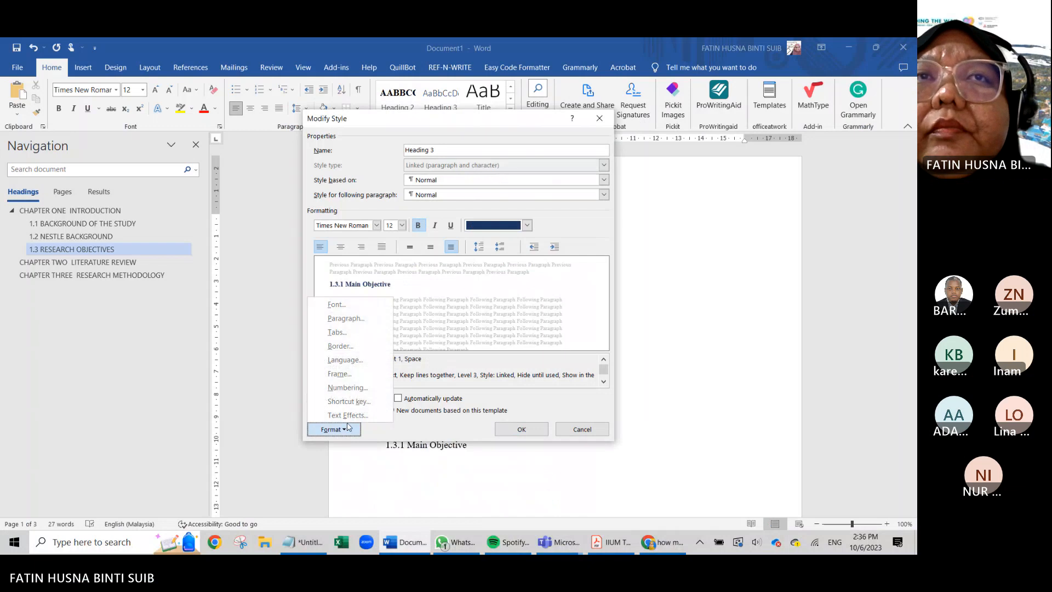
pyautogui.click(347, 320)
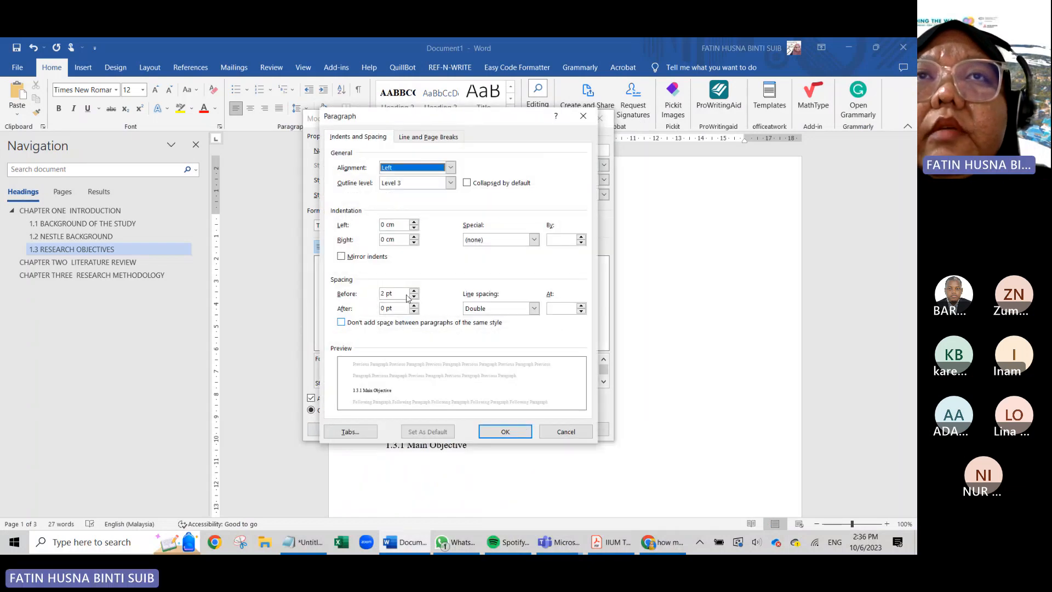
pyautogui.click(413, 291)
pyautogui.click(414, 291)
pyautogui.click(414, 290)
pyautogui.click(414, 290)
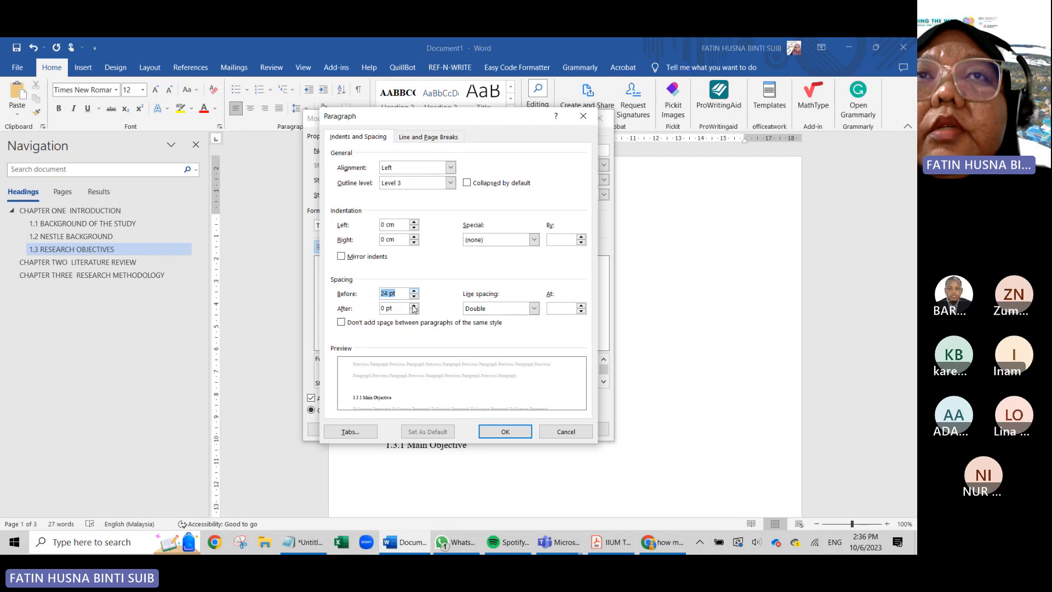
pyautogui.click(413, 306)
pyautogui.click(414, 305)
pyautogui.click(414, 306)
pyautogui.click(413, 305)
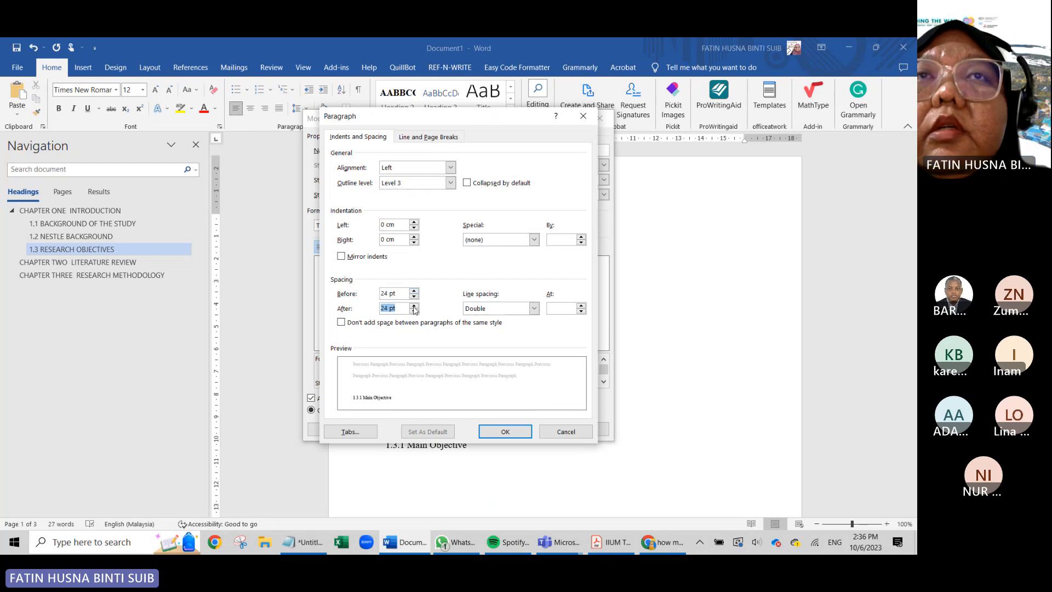
pyautogui.click(509, 435)
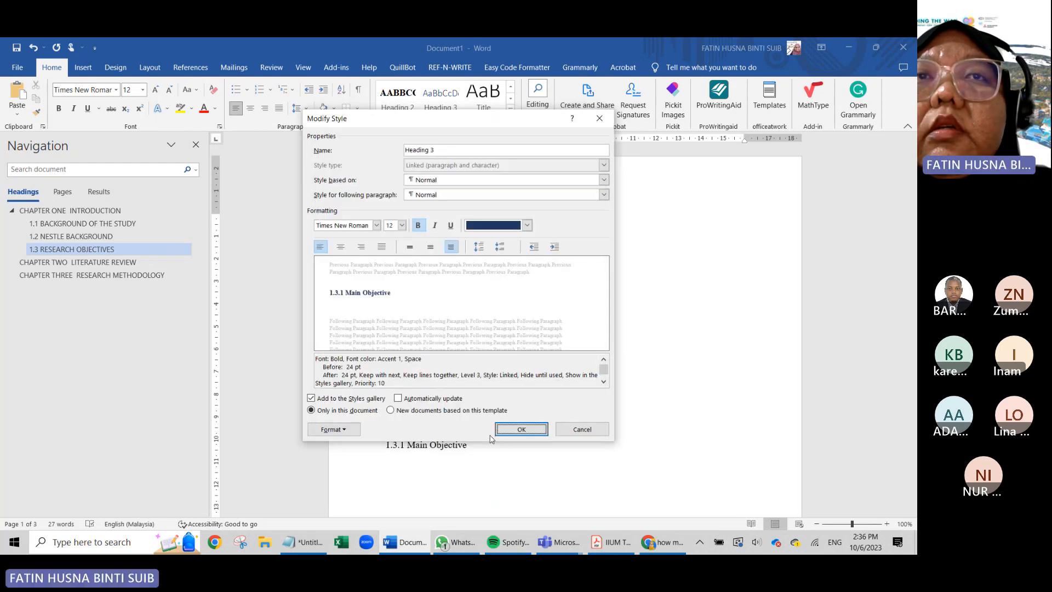
# - Recheck the subheading in the thesis format PDF and set the Heading 3 style's font color to black (Text 1)
pyautogui.click(626, 543)
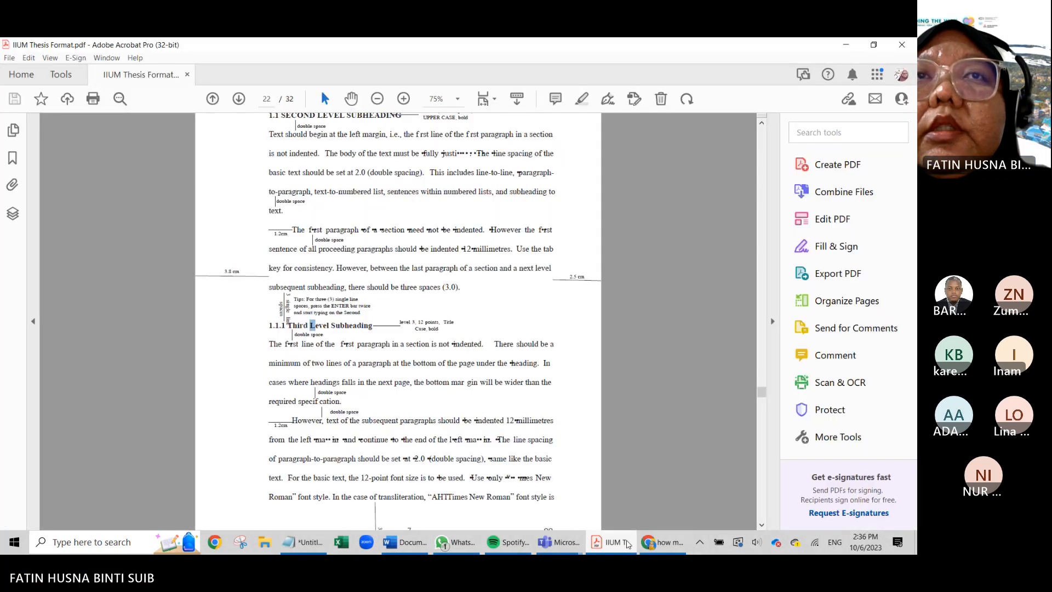
pyautogui.click(628, 542)
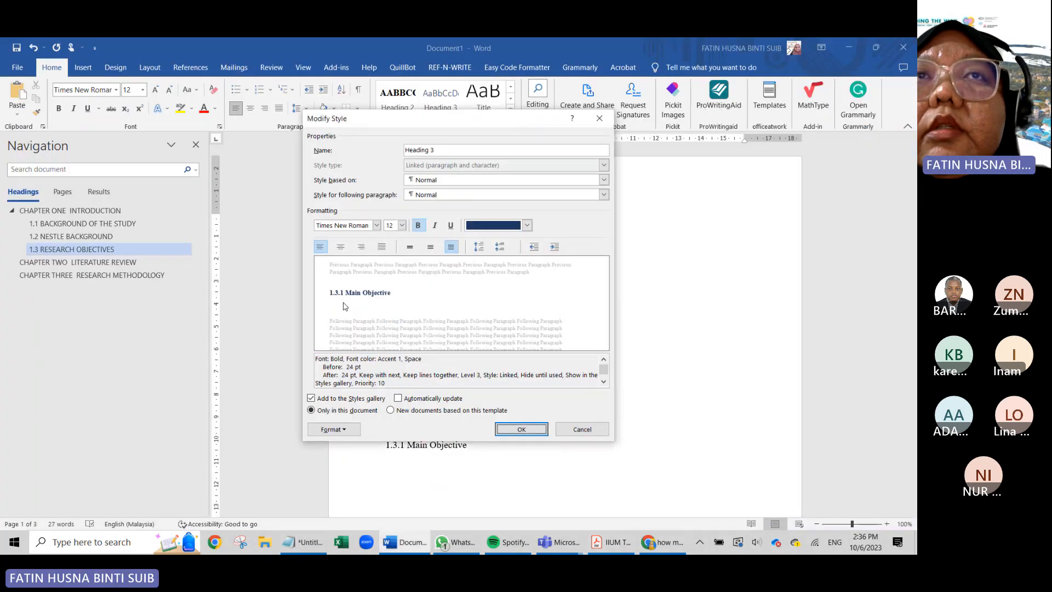
pyautogui.click(526, 225)
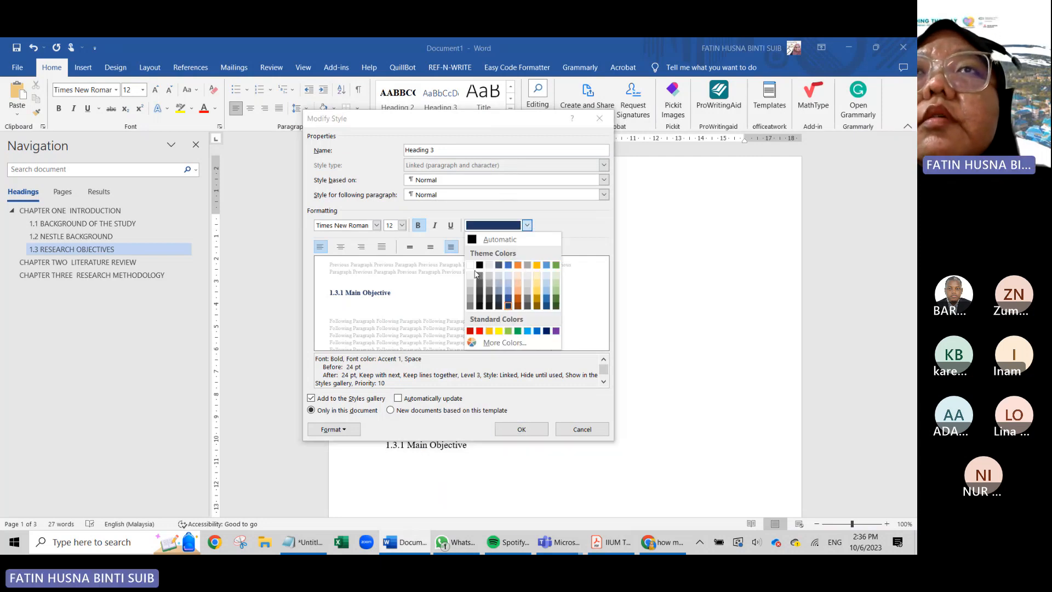
pyautogui.click(481, 265)
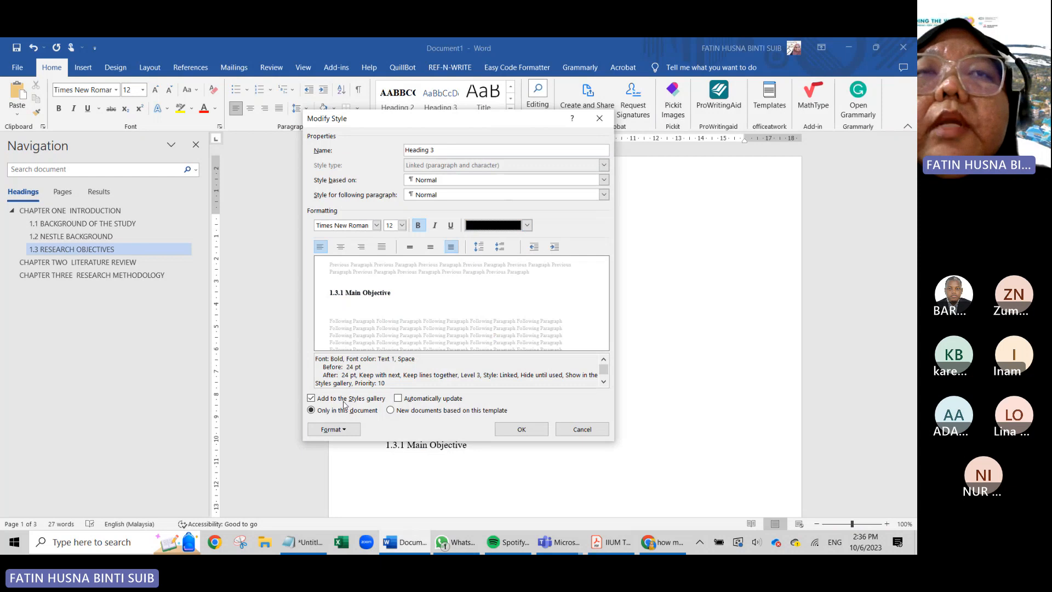
# - Review the Heading 3 style's font options, leave them without changes, and accept the style modifications
pyautogui.click(344, 431)
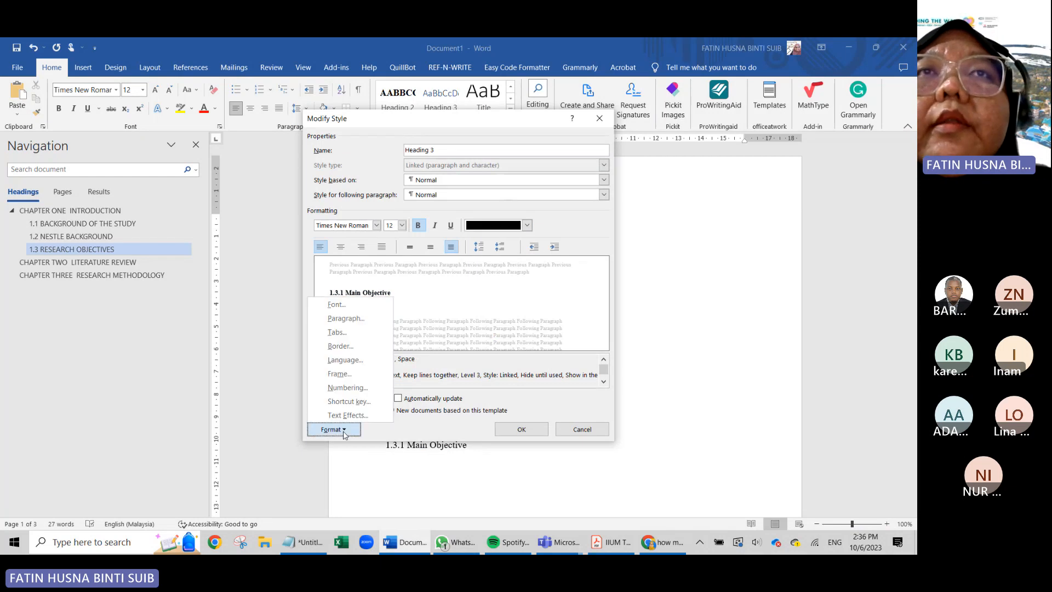
pyautogui.click(331, 304)
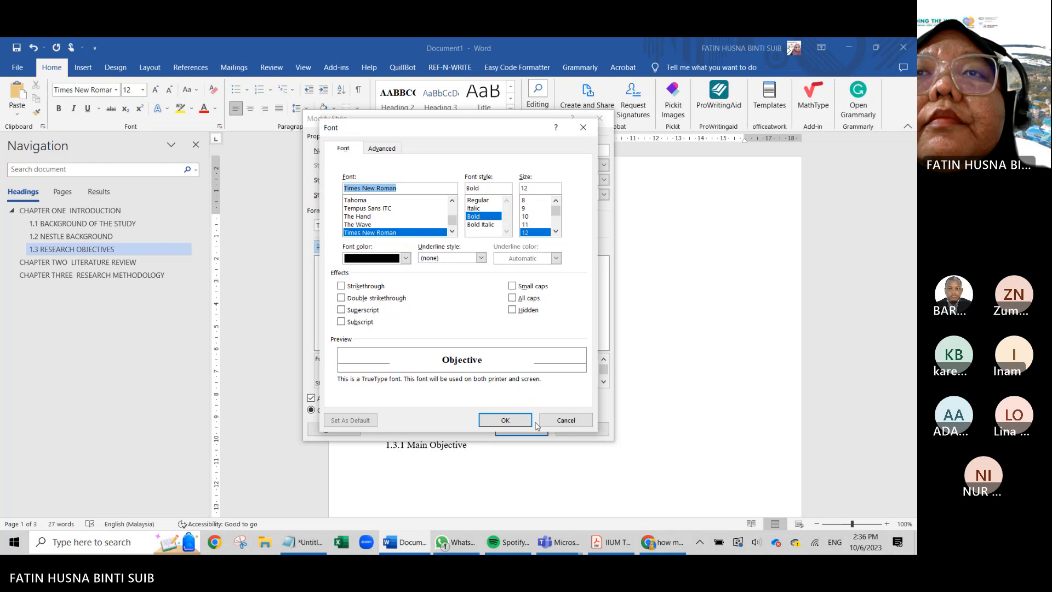
pyautogui.click(558, 421)
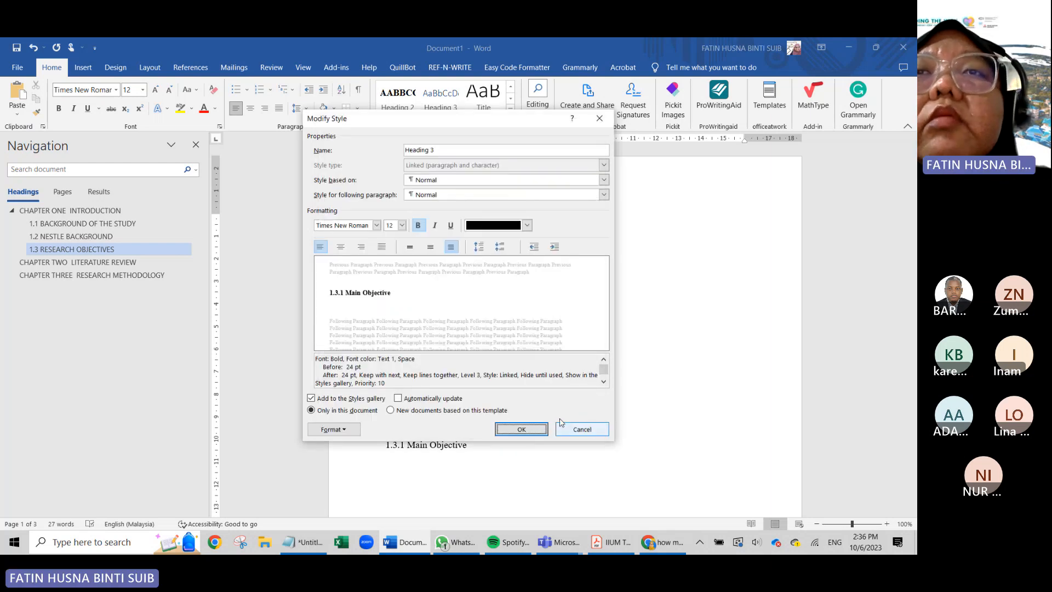
pyautogui.click(521, 429)
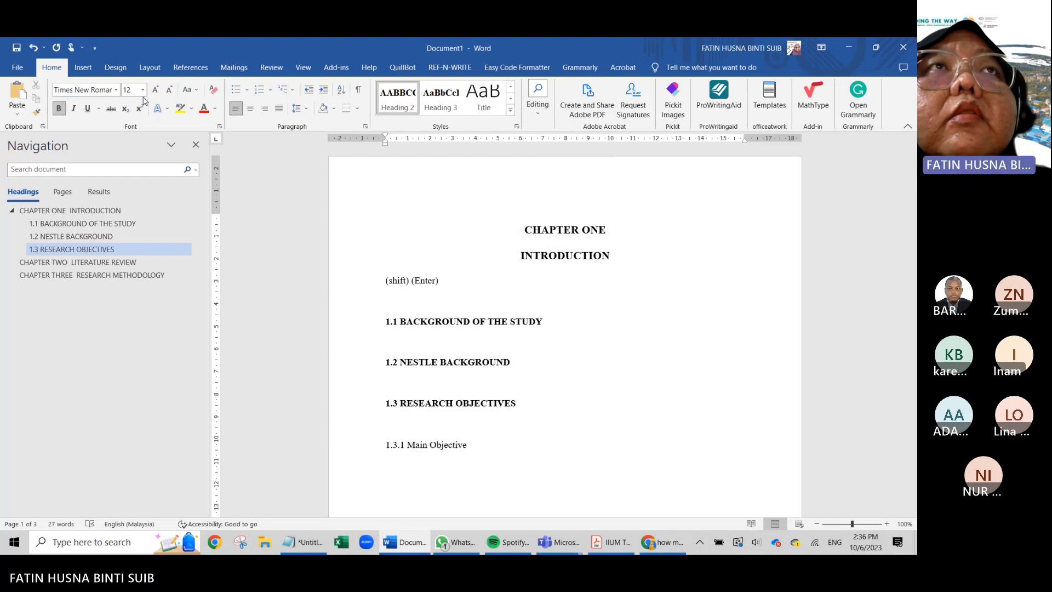
# - Apply the Capitalize Each Word case to the "1.3.1 Main Objective" line
pyautogui.click(188, 91)
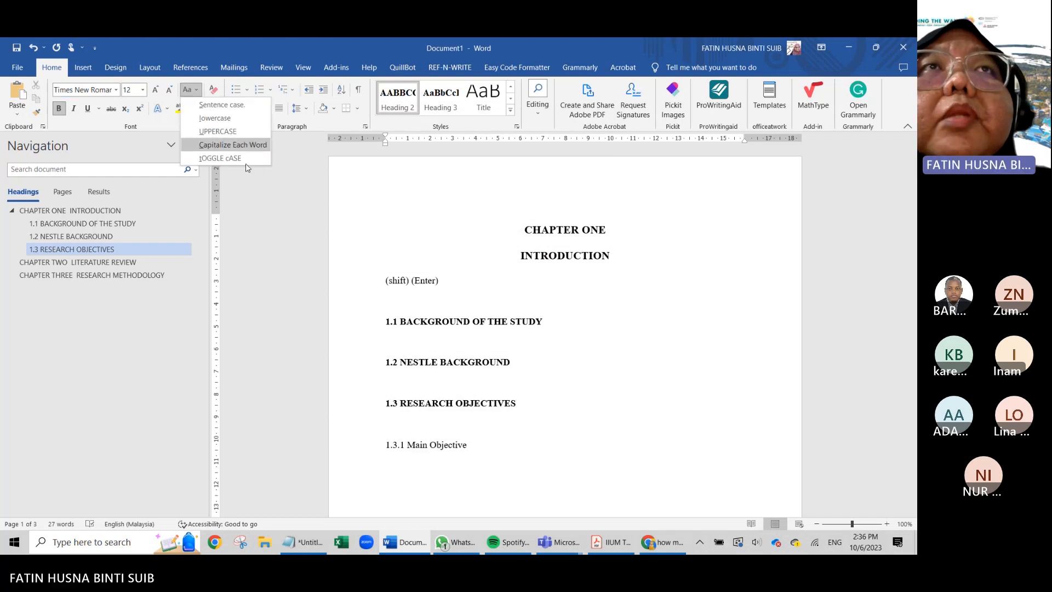
pyautogui.click(531, 421)
pyautogui.scroll(-2, 531, 421)
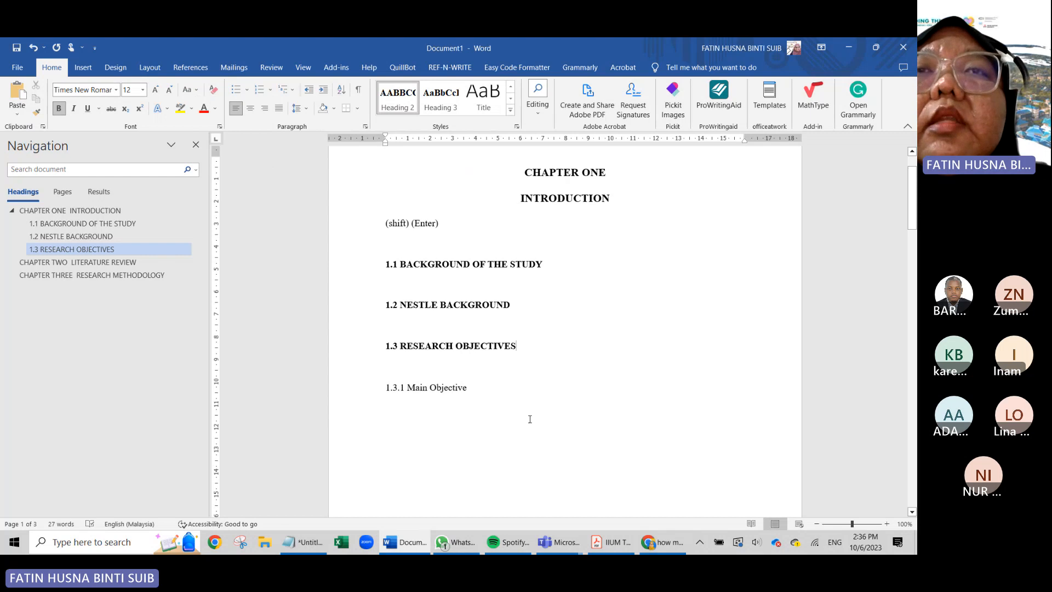
pyautogui.tripleClick(433, 387)
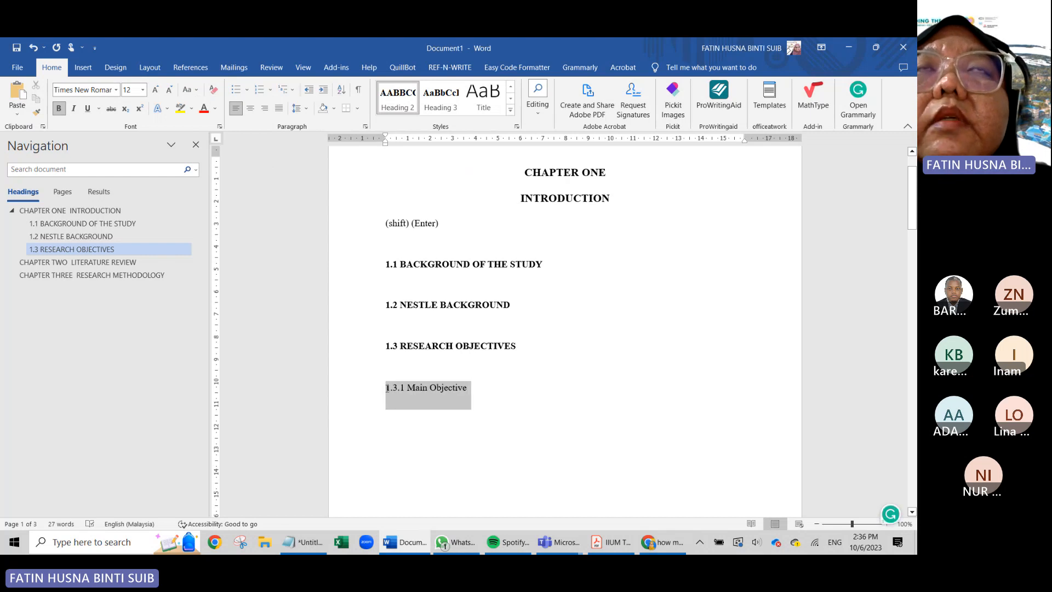
pyautogui.moveTo(387, 390)
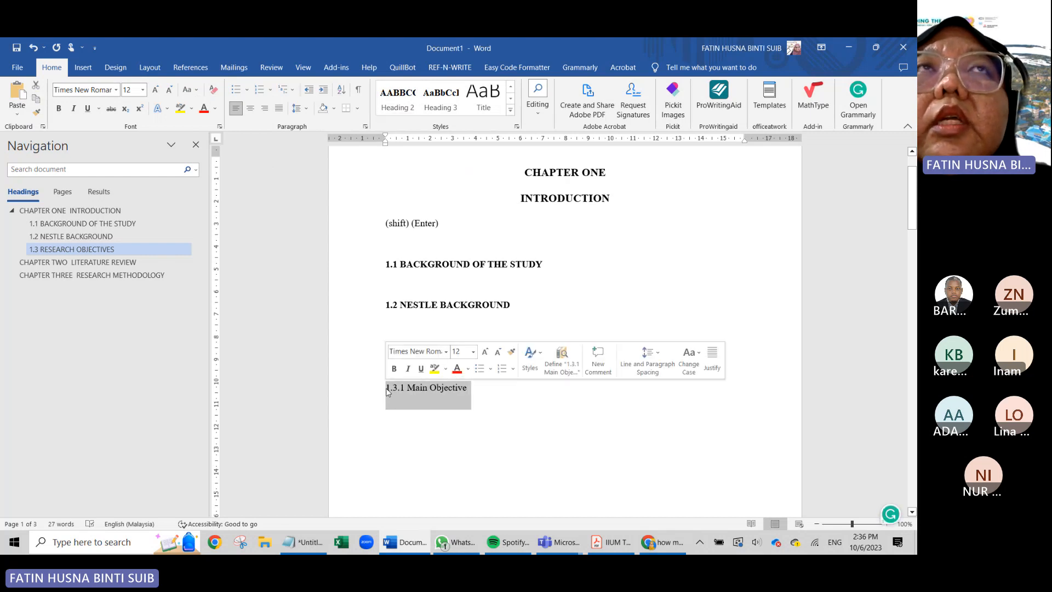
pyautogui.click(189, 89)
pyautogui.click(225, 143)
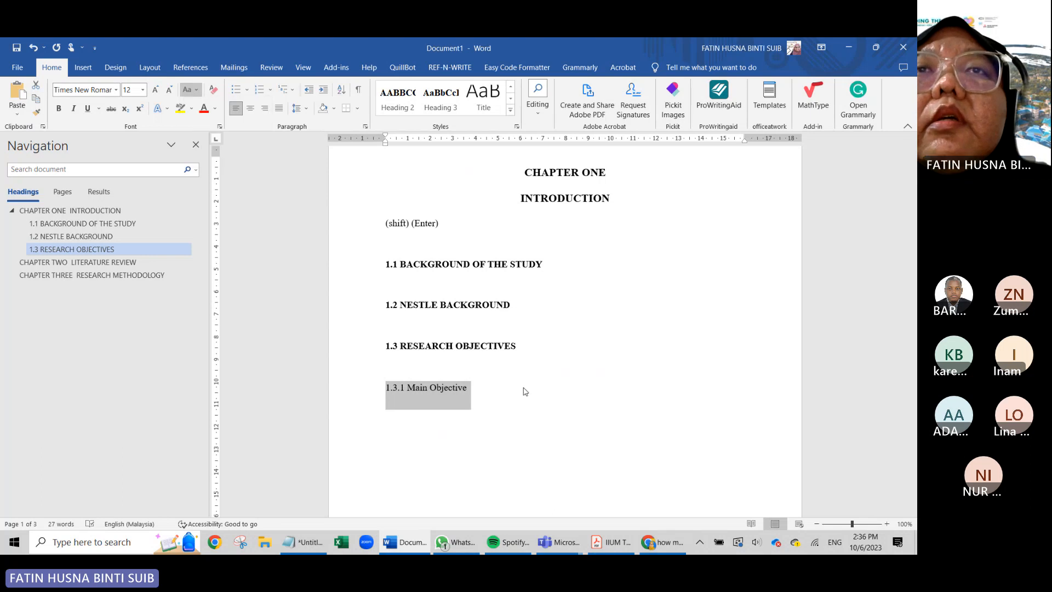
# - Apply the Heading 3 style to the "1.3.1 Main Objective" line
pyautogui.click(474, 396)
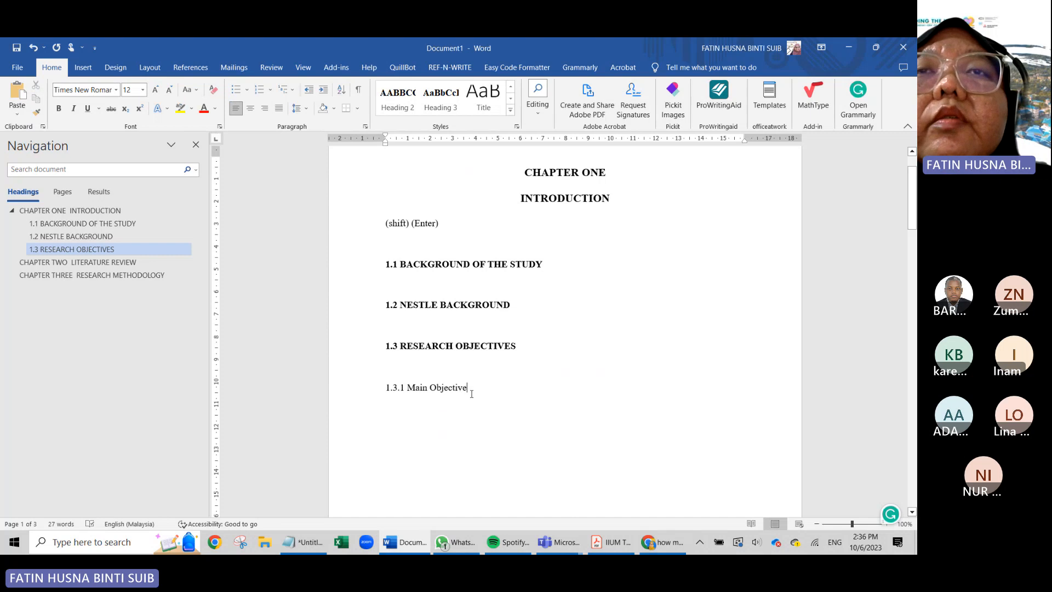
pyautogui.click(356, 391)
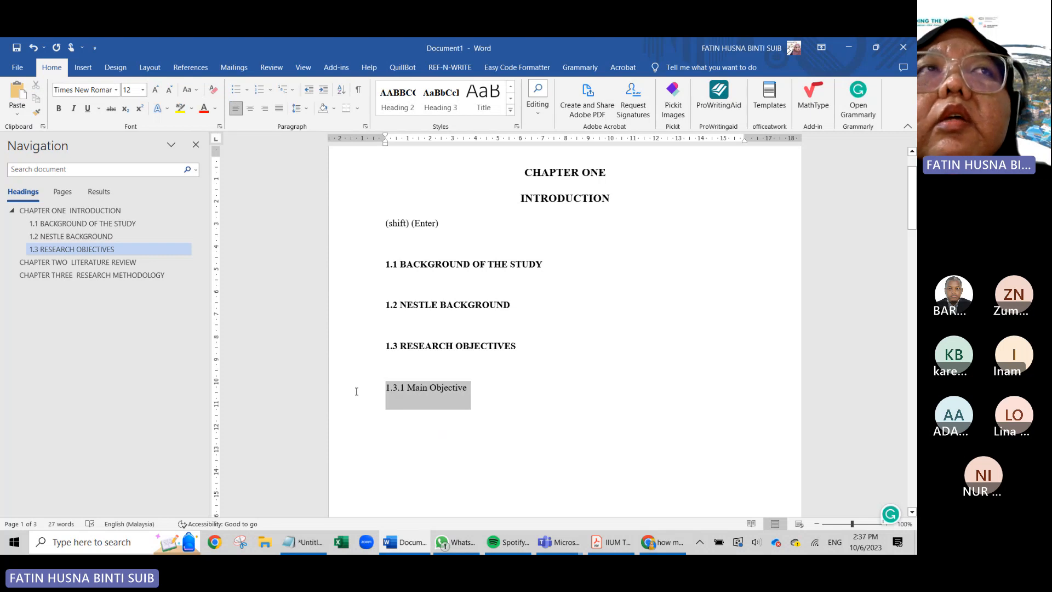
pyautogui.click(445, 103)
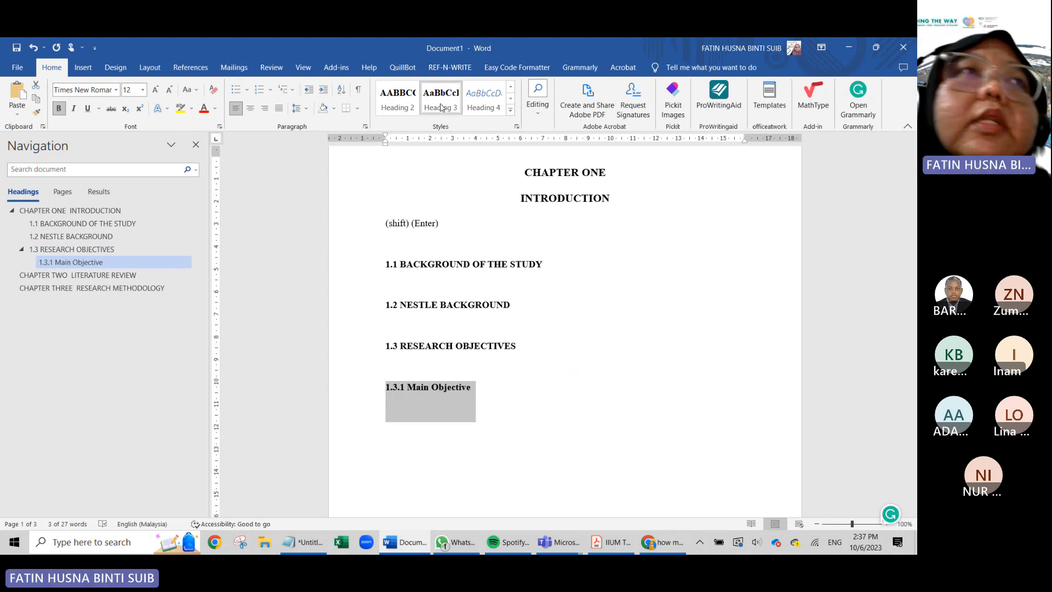
pyautogui.click(576, 418)
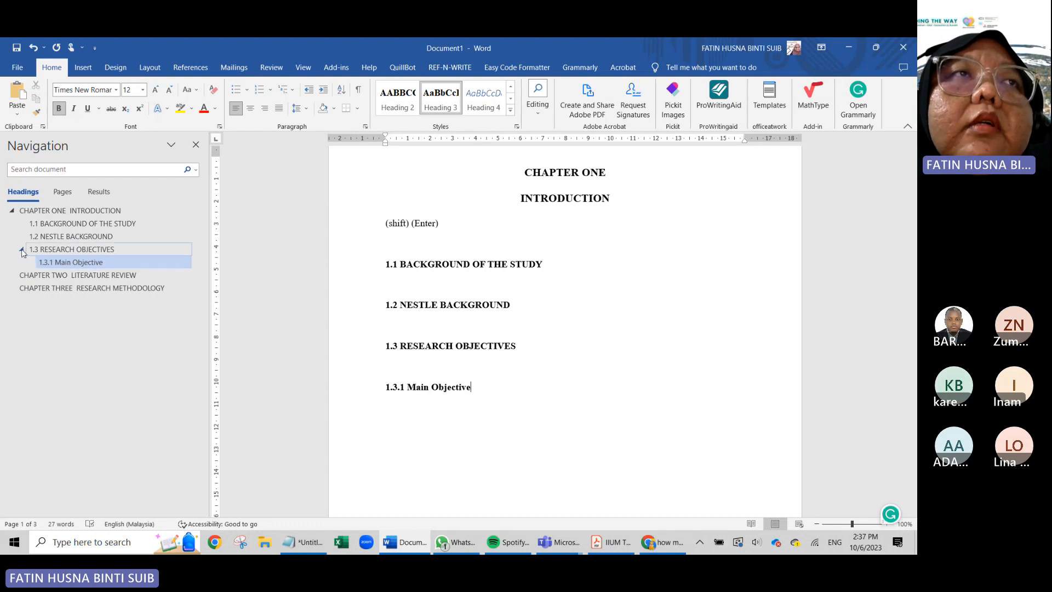
# - Collapse and expand 1.3 RESEARCH OBJECTIVES in the heading outline and review the Chapter One headings on the page
pyautogui.click(21, 249)
pyautogui.click(22, 248)
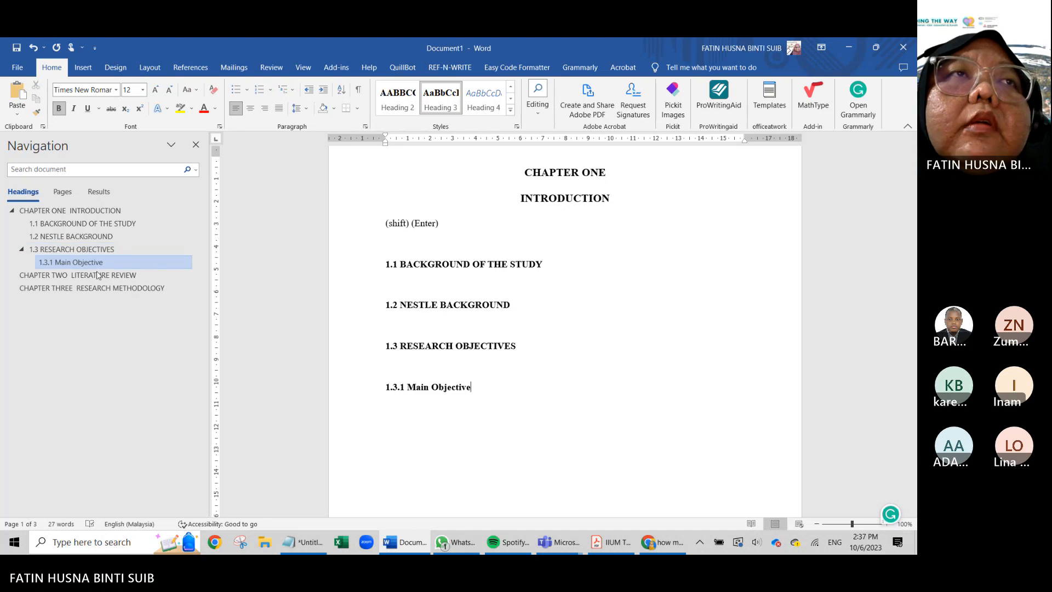
pyautogui.scroll(2, 485, 422)
pyautogui.scroll(-4, 487, 422)
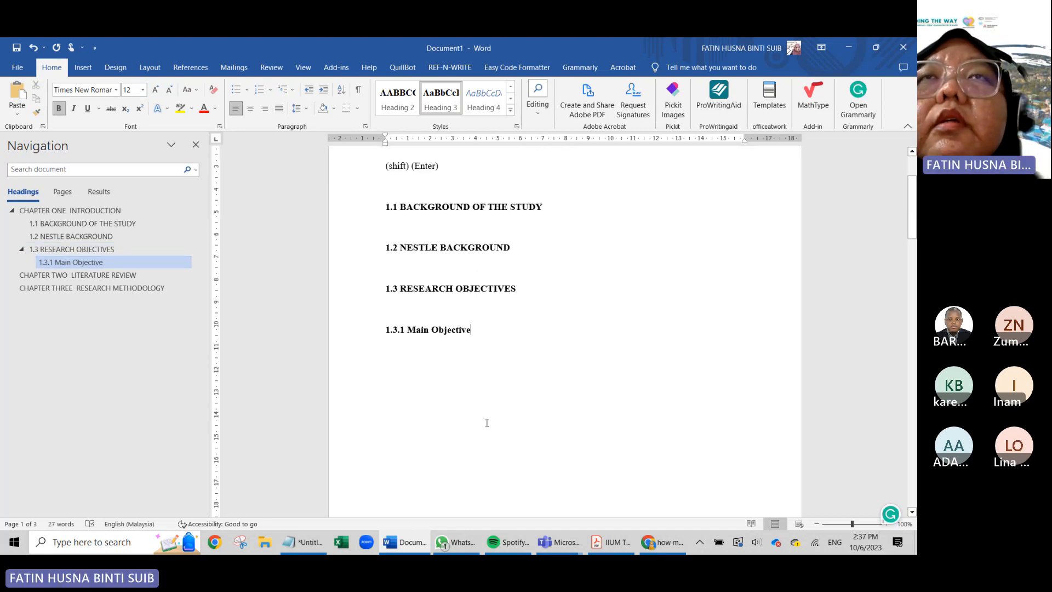
pyautogui.scroll(3, 486, 422)
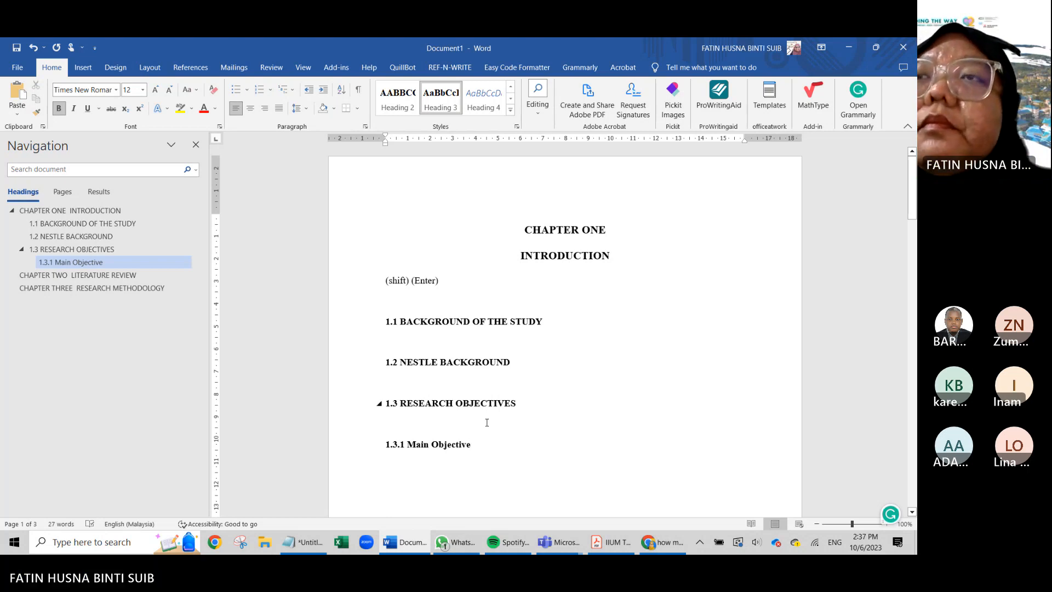
pyautogui.scroll(-3, 487, 423)
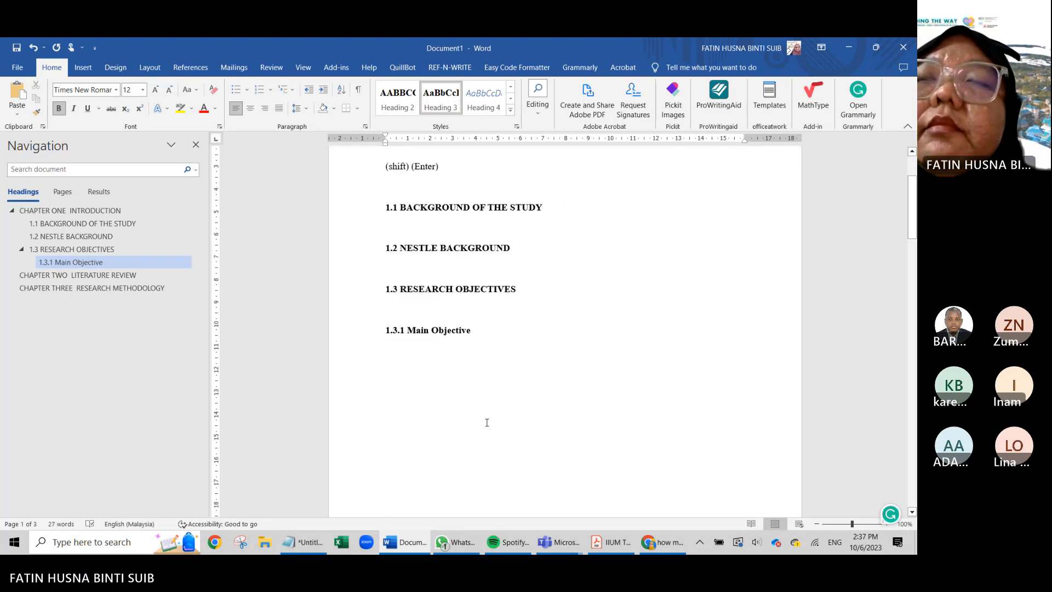
pyautogui.scroll(1, 486, 422)
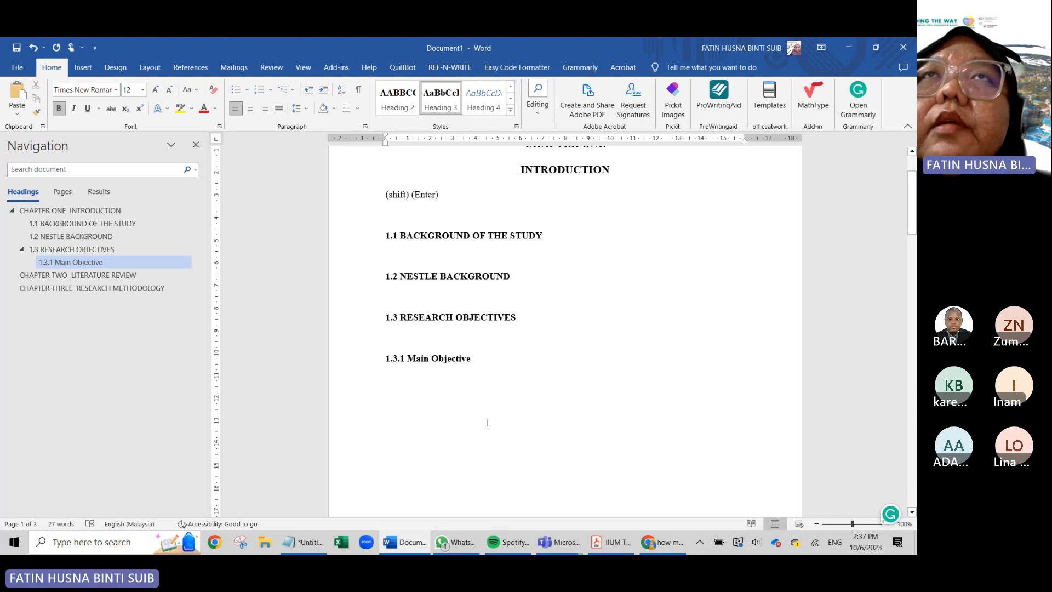
pyautogui.scroll(3, 487, 423)
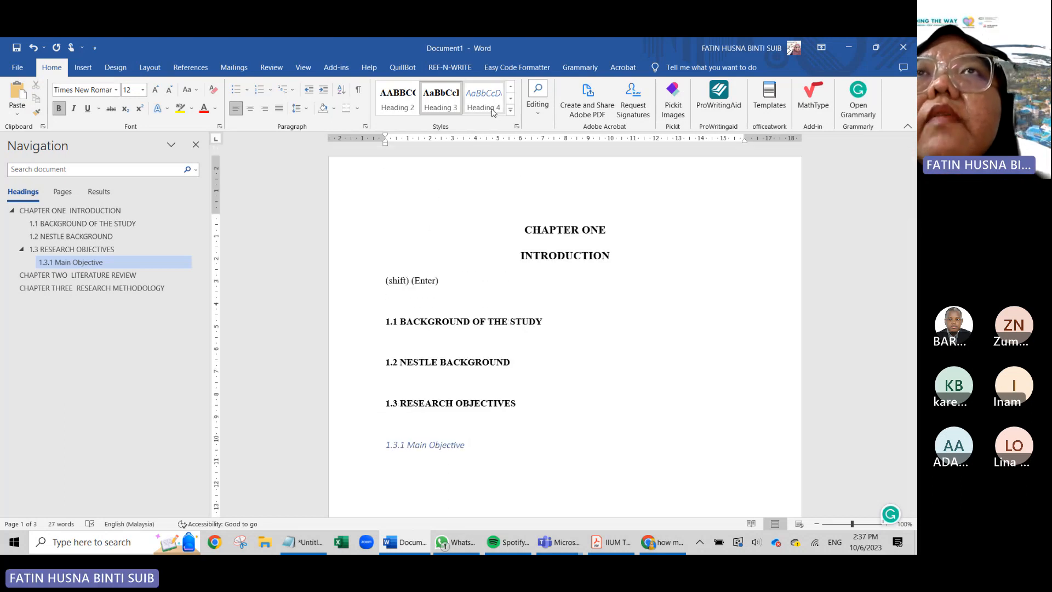
# - Switch to the Notepad styles list and add a "Heading 4" row below Heading 3
pyautogui.click(307, 550)
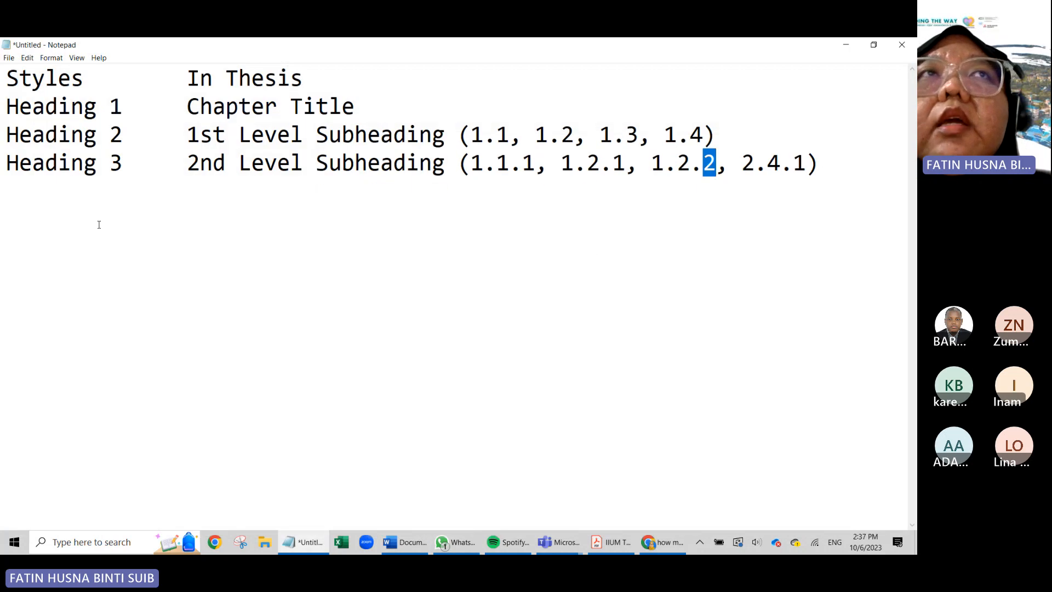
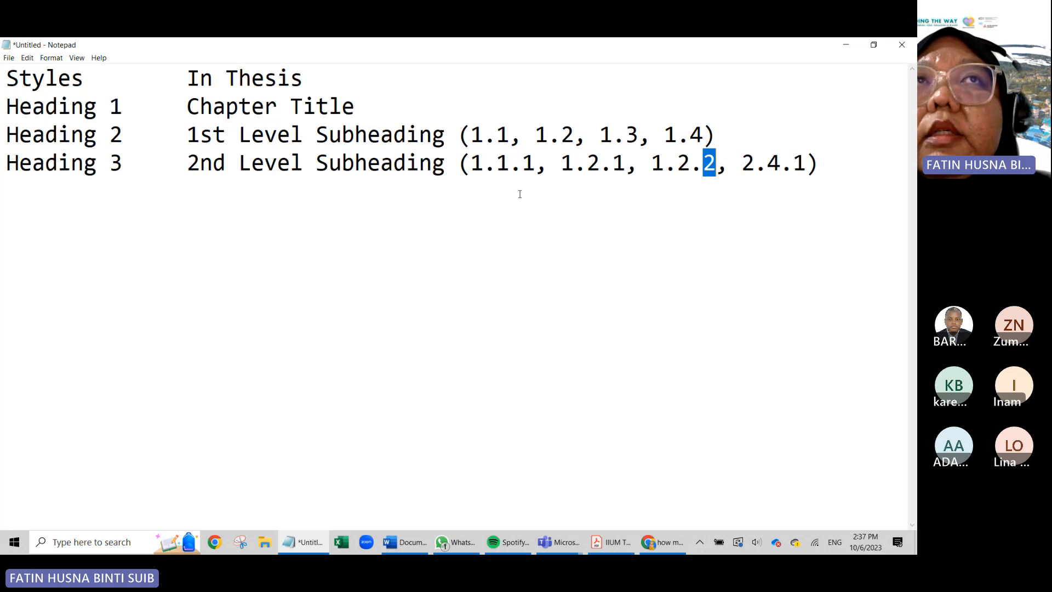
pyautogui.click(23, 196)
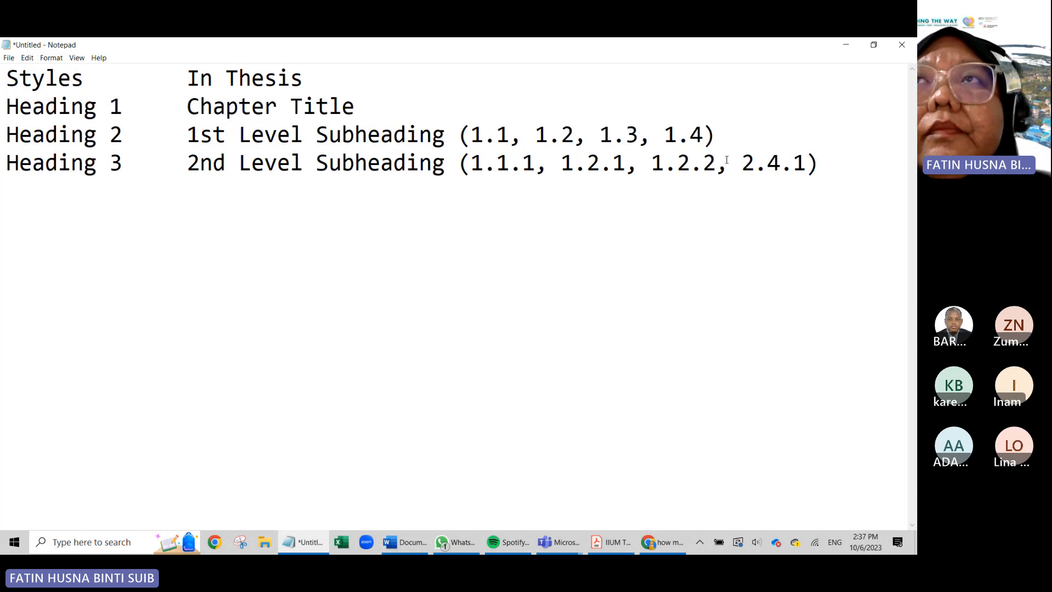
pyautogui.click(831, 165)
pyautogui.press('Return')
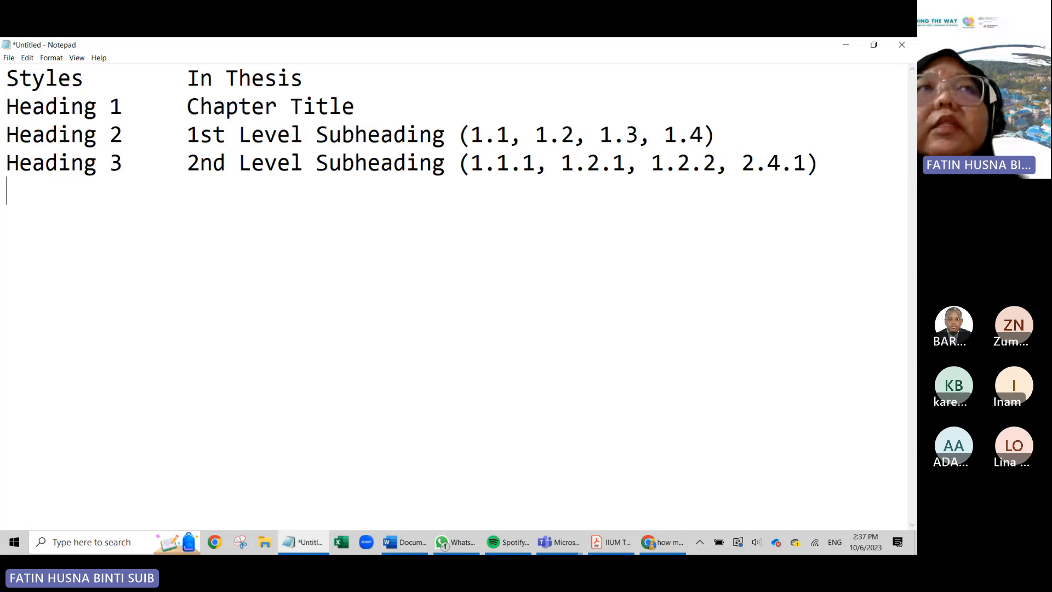
pyautogui.write('Heading ')
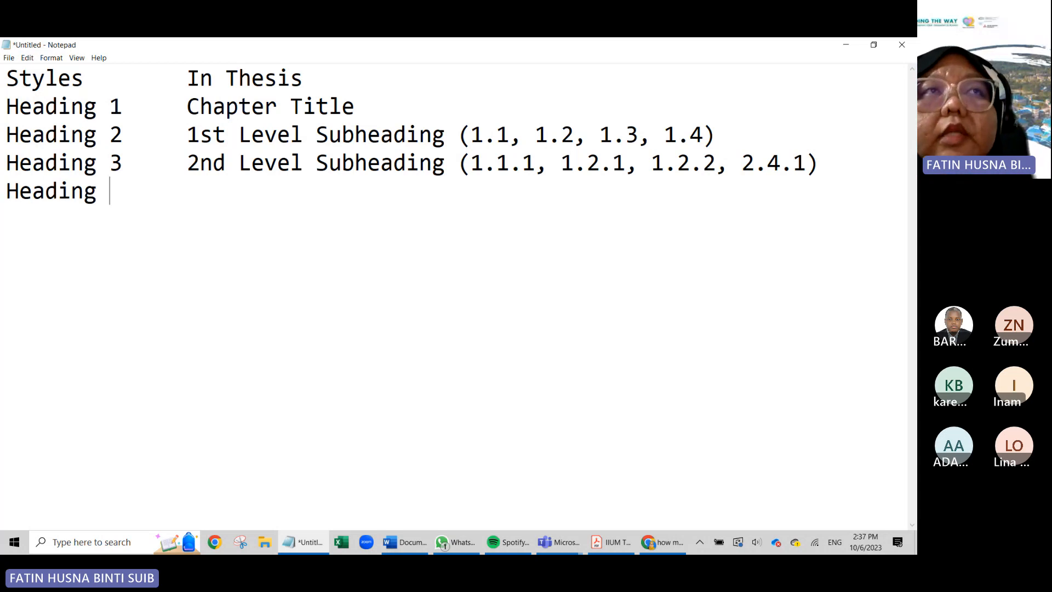
pyautogui.write('4')
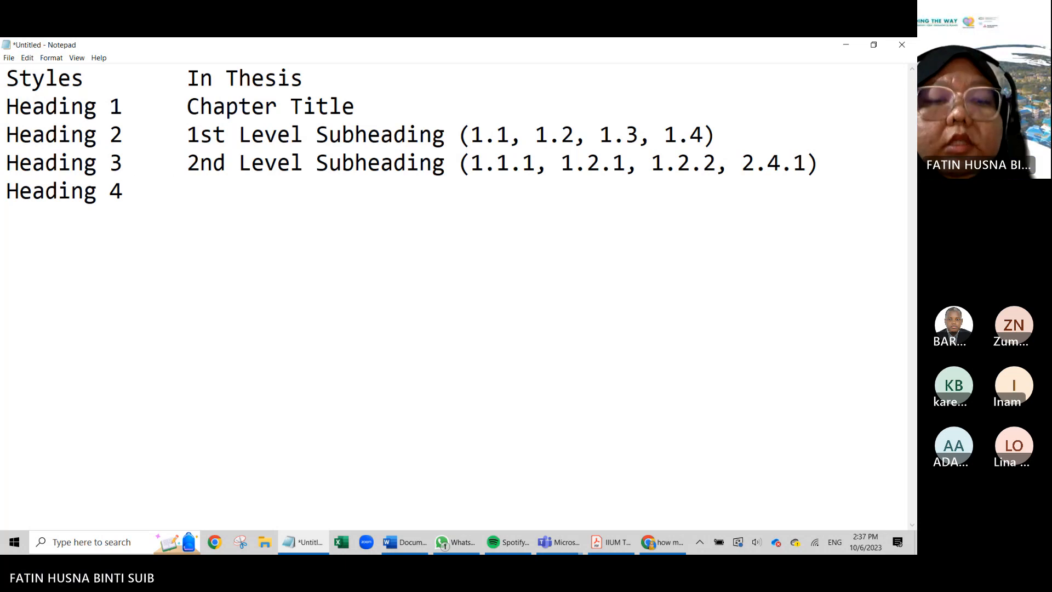
# - Describe Heading 4 in the In Thesis column as "3rd Level Subheading", correcting the misspelled word
pyautogui.write('     3rd ')
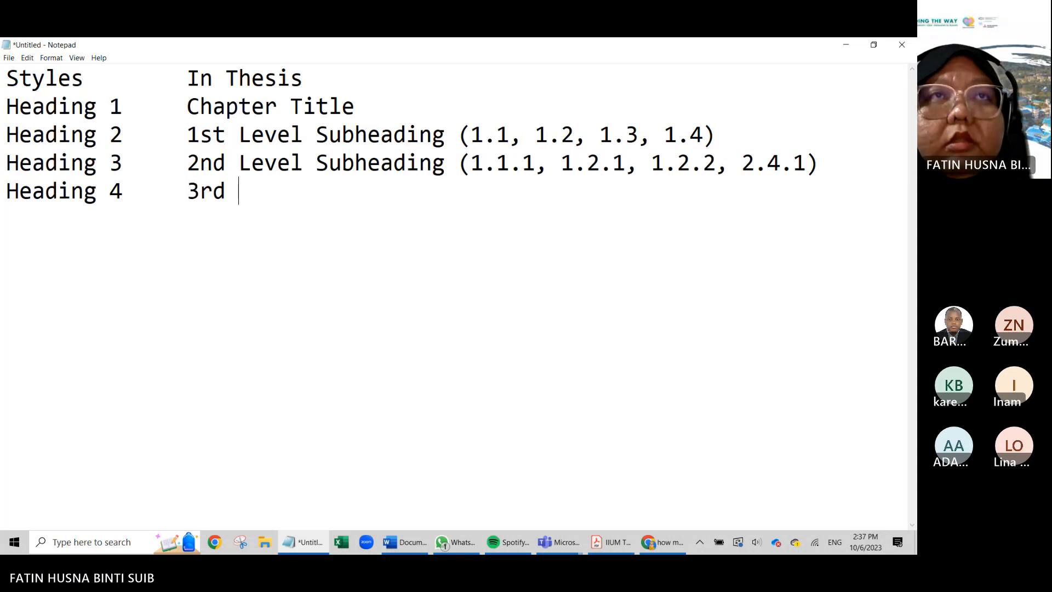
pyautogui.write('Level S')
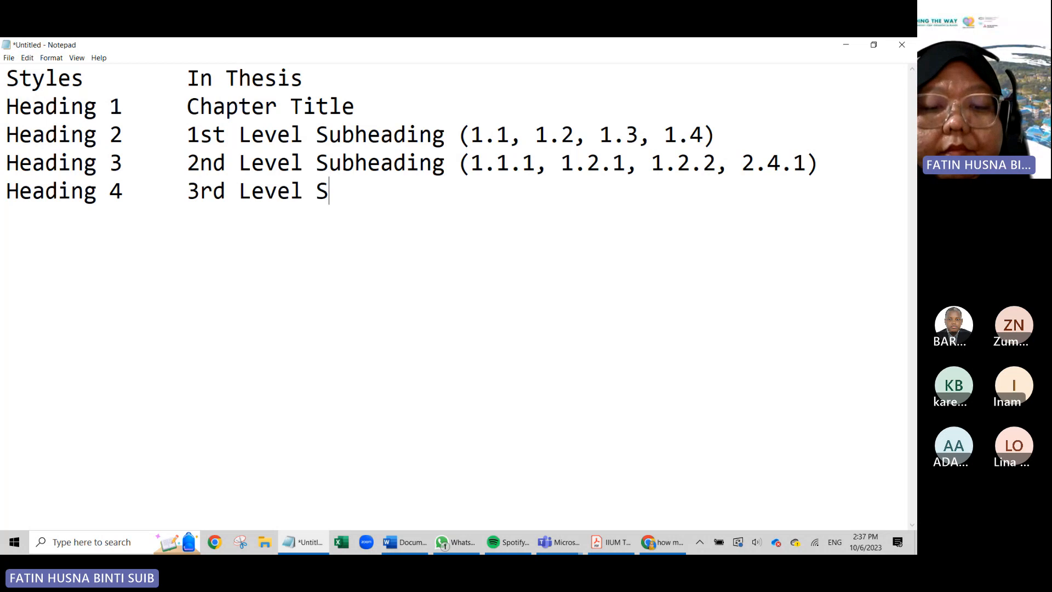
pyautogui.write('ubheaidng')
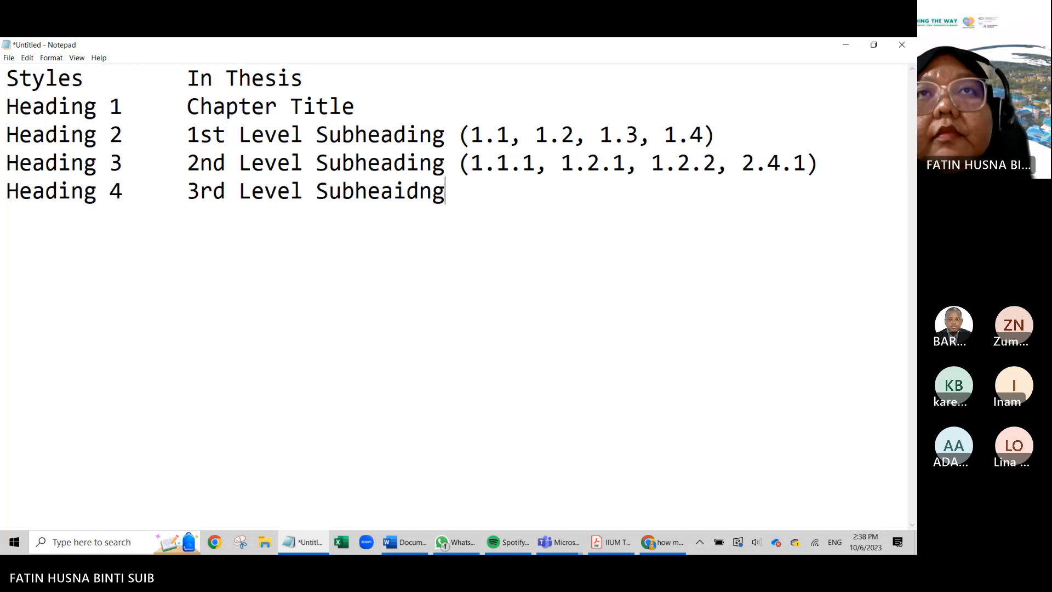
pyautogui.press('BackSpace')
pyautogui.press('BackSpace')
pyautogui.press('BackSpace')
pyautogui.press('BackSpace')
pyautogui.press('BackSpace')
pyautogui.write('ading')
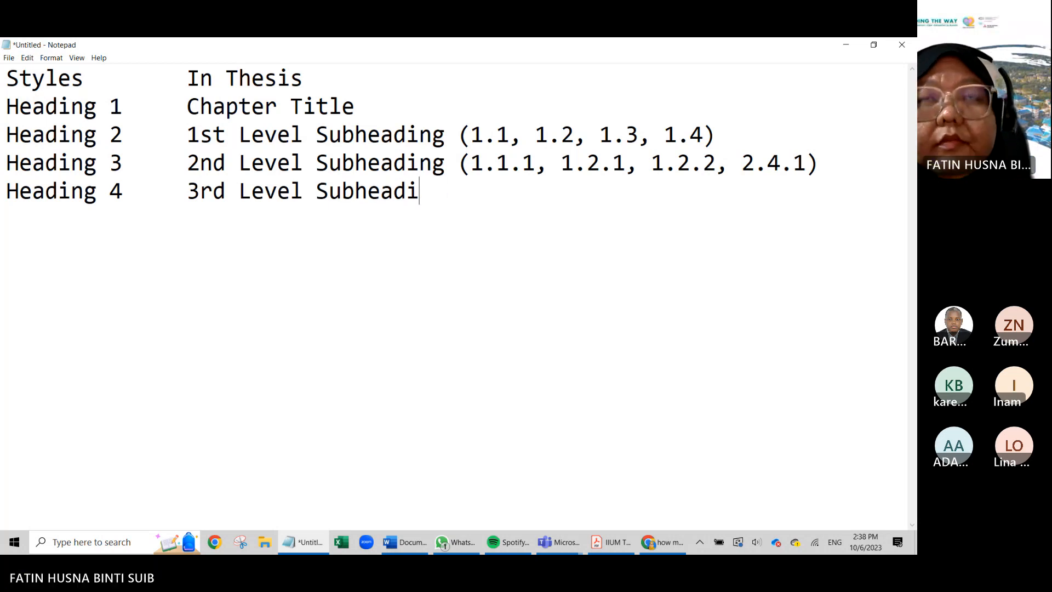
# - Add the numbering examples "(1.1.1.1,2.3.1.2)" after "3rd Level Subheading" in the Heading 4 row
pyautogui.write(' (')
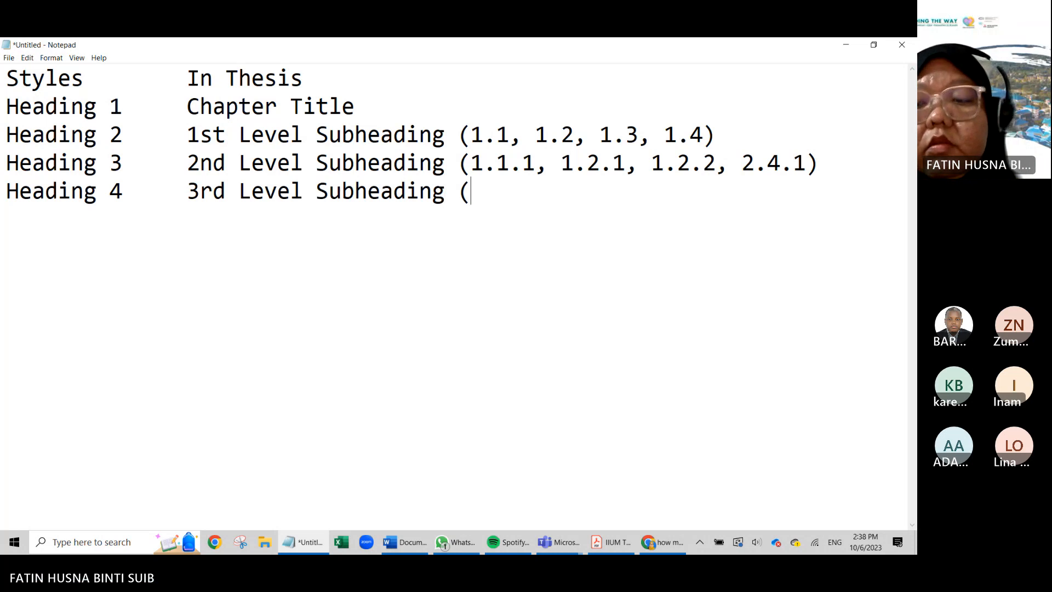
pyautogui.write('1.1.1.1')
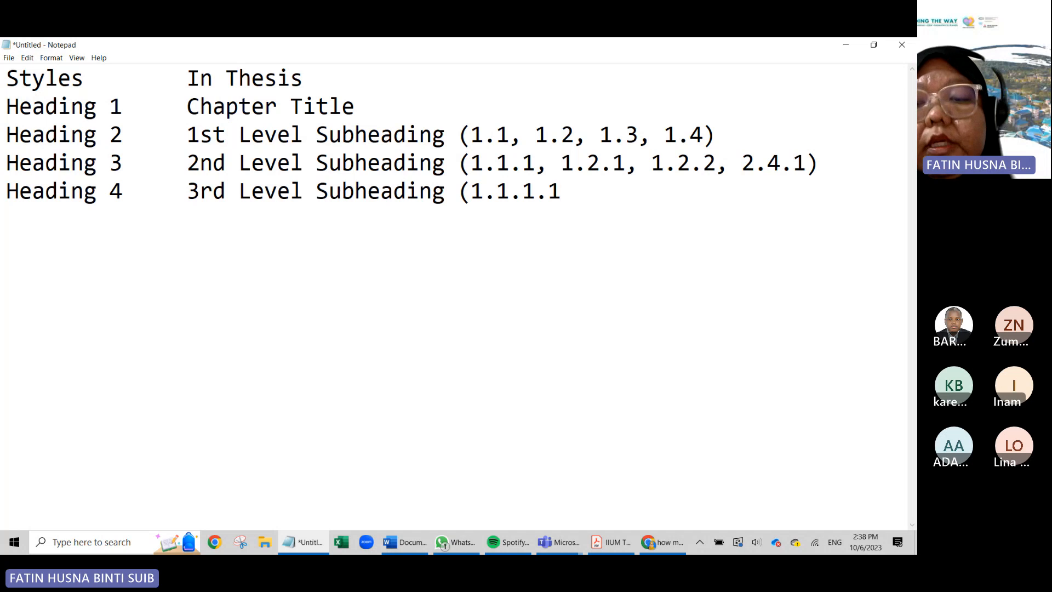
pyautogui.write(',')
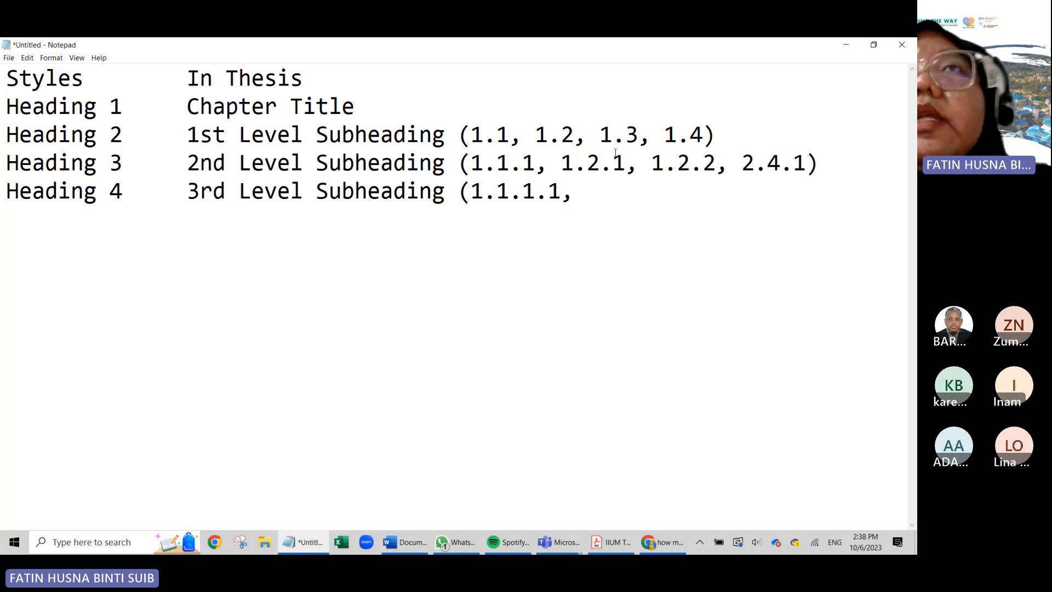
pyautogui.moveTo(497, 192); pyautogui.dragTo(559, 194)
pyautogui.moveTo(484, 194); pyautogui.dragTo(473, 194)
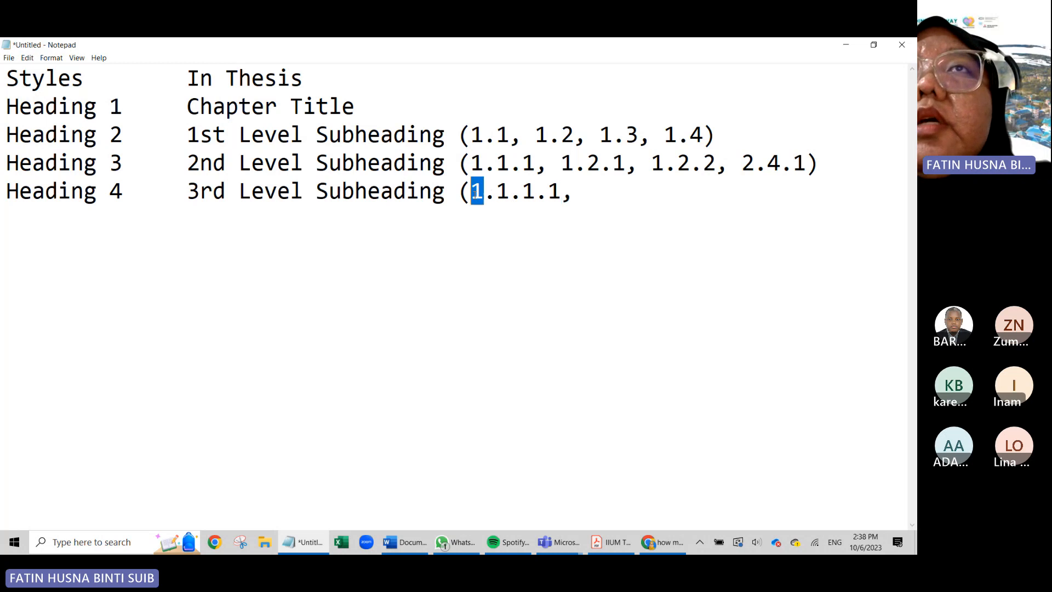
pyautogui.click(579, 198)
pyautogui.write('2')
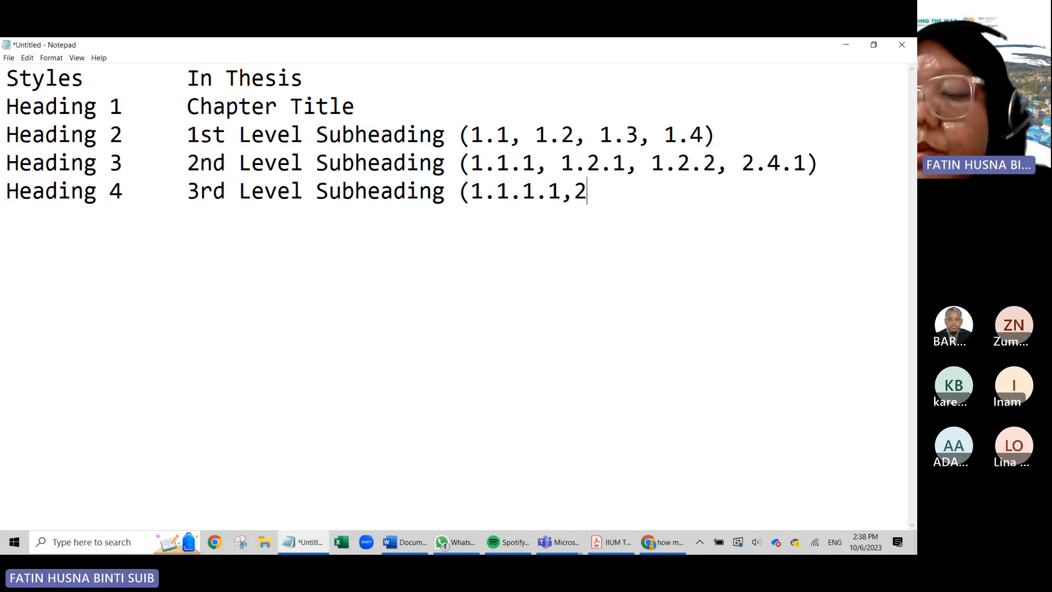
pyautogui.write('.3.1.2,')
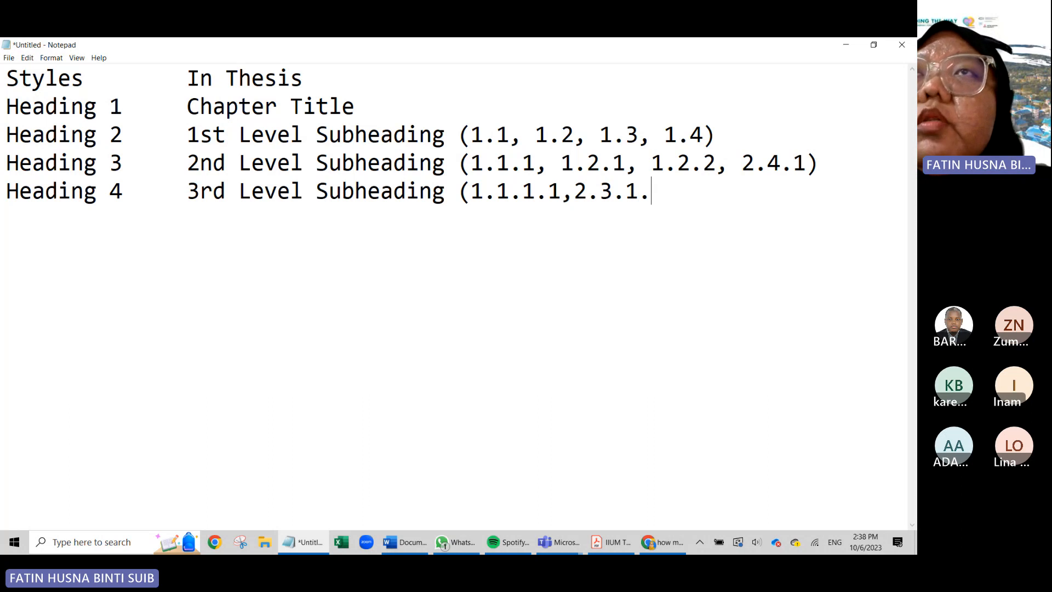
pyautogui.press('BackSpace')
pyautogui.press('BackSpace')
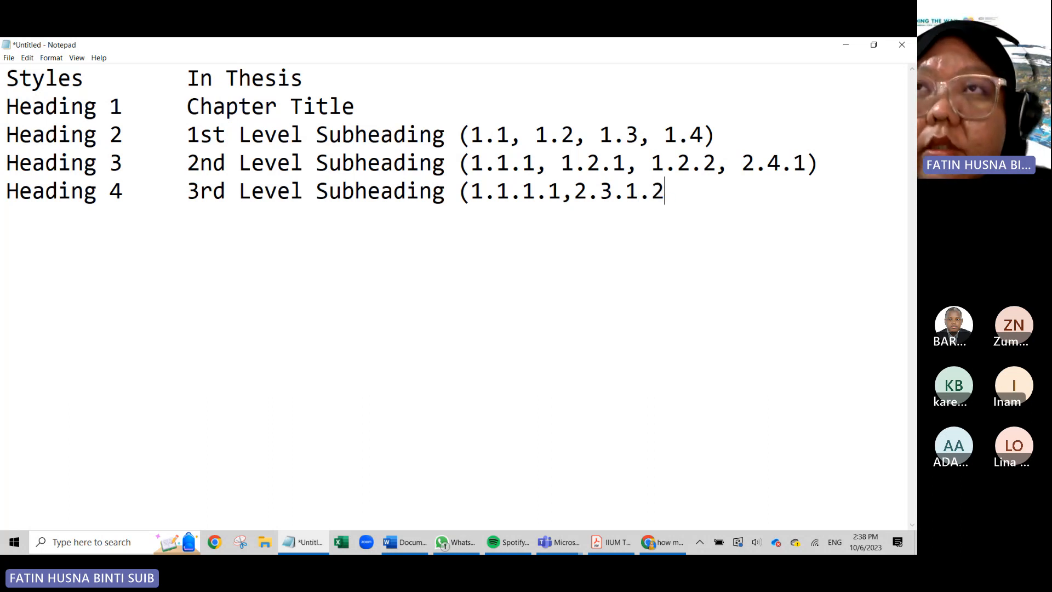
pyautogui.write(')')
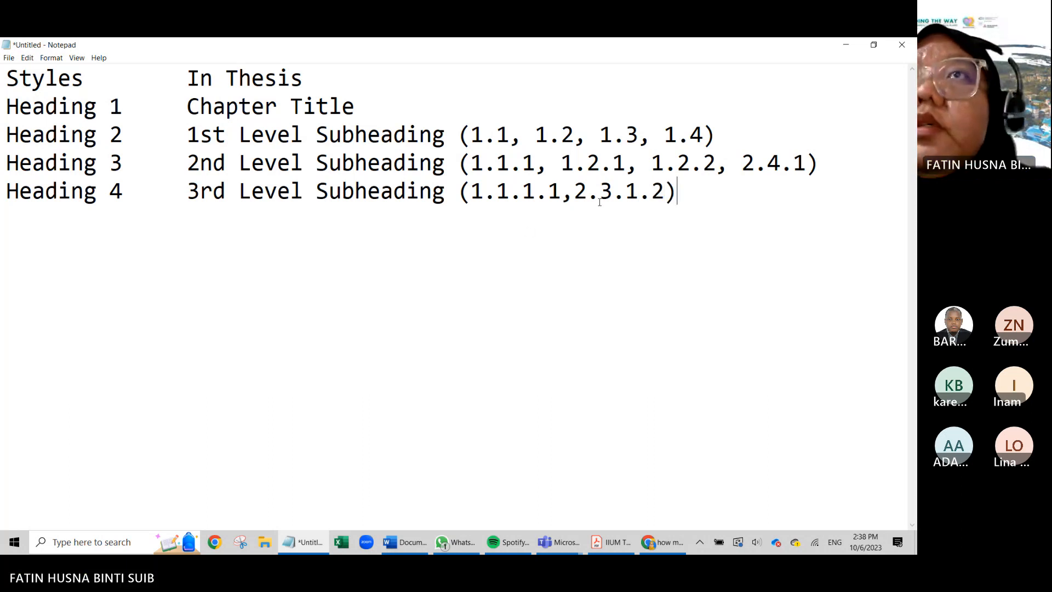
pyautogui.moveTo(613, 193); pyautogui.dragTo(599, 193)
pyautogui.click(623, 199)
pyautogui.click(653, 195)
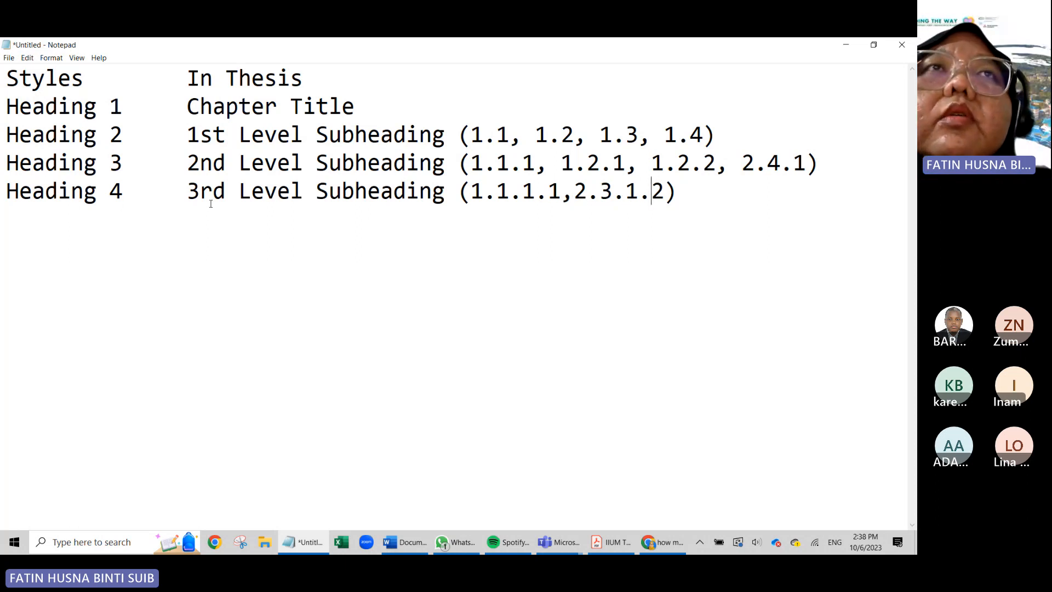
# - Return to the Word document and delete the empty lines above the CHAPTER TWO title
pyautogui.click(844, 48)
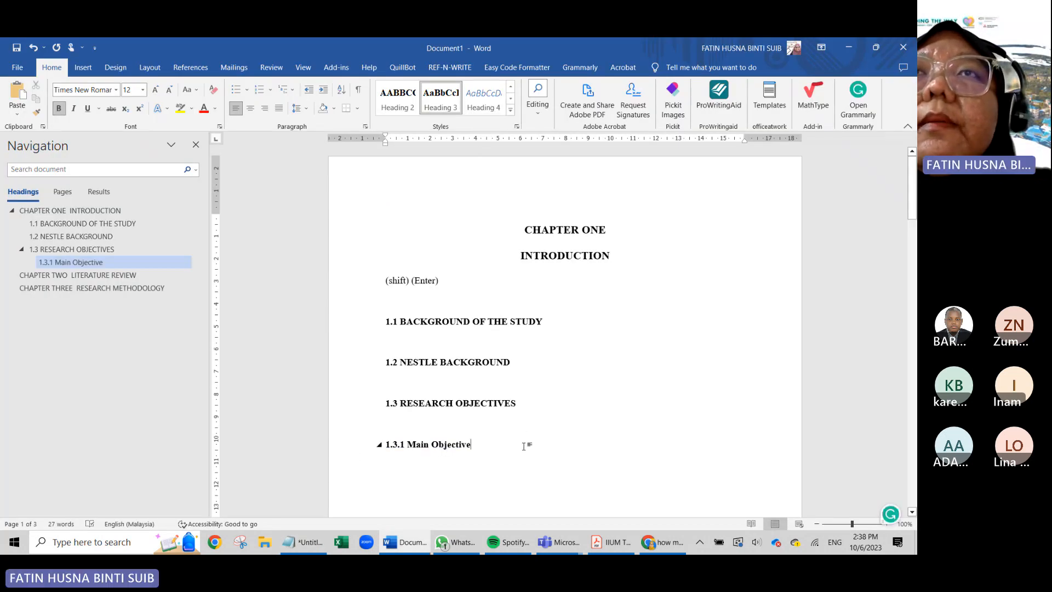
pyautogui.scroll(-5, 525, 443)
pyautogui.scroll(-10, 523, 437)
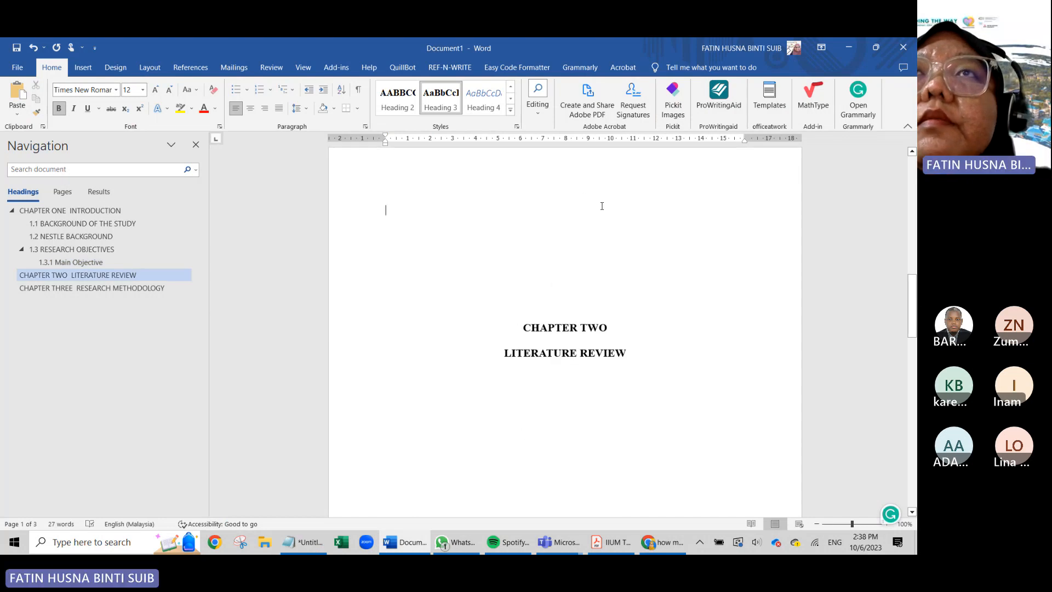
pyautogui.press('Delete')
pyautogui.press('Delete')
pyautogui.press('Delete')
pyautogui.press('Delete')
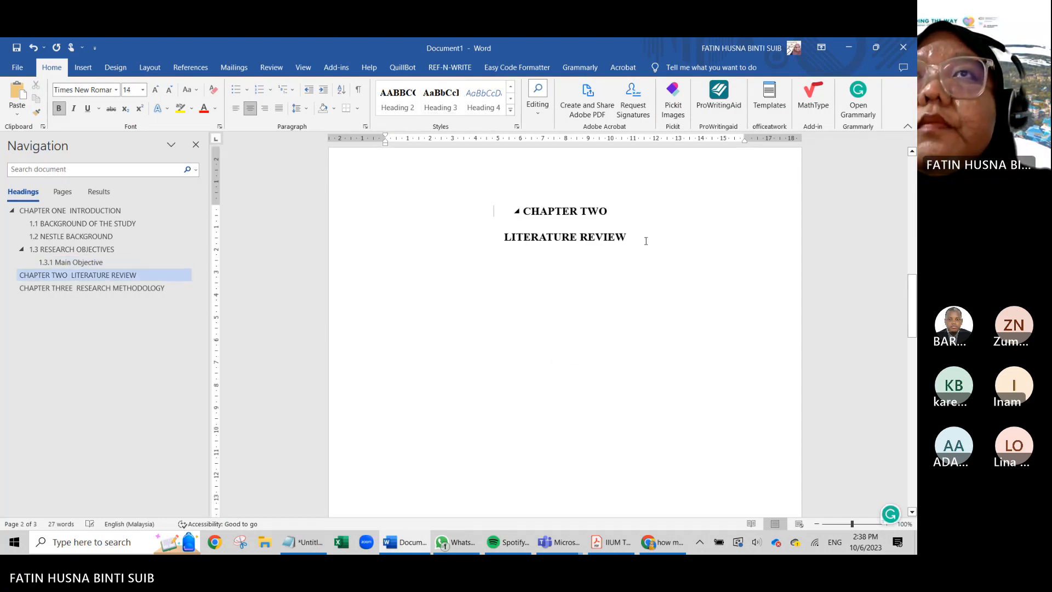
# - Add the subheading "2.1 INTRODUCTION" in capitals below the LITERATURE REVIEW title and apply the Heading 2 style to it
pyautogui.click(501, 272)
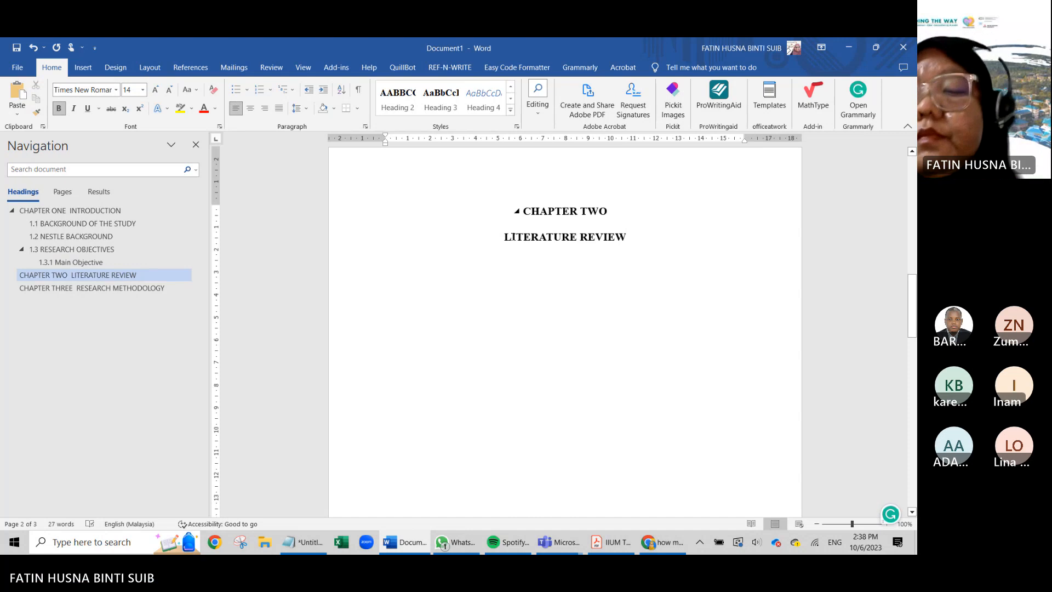
pyautogui.write('2.1')
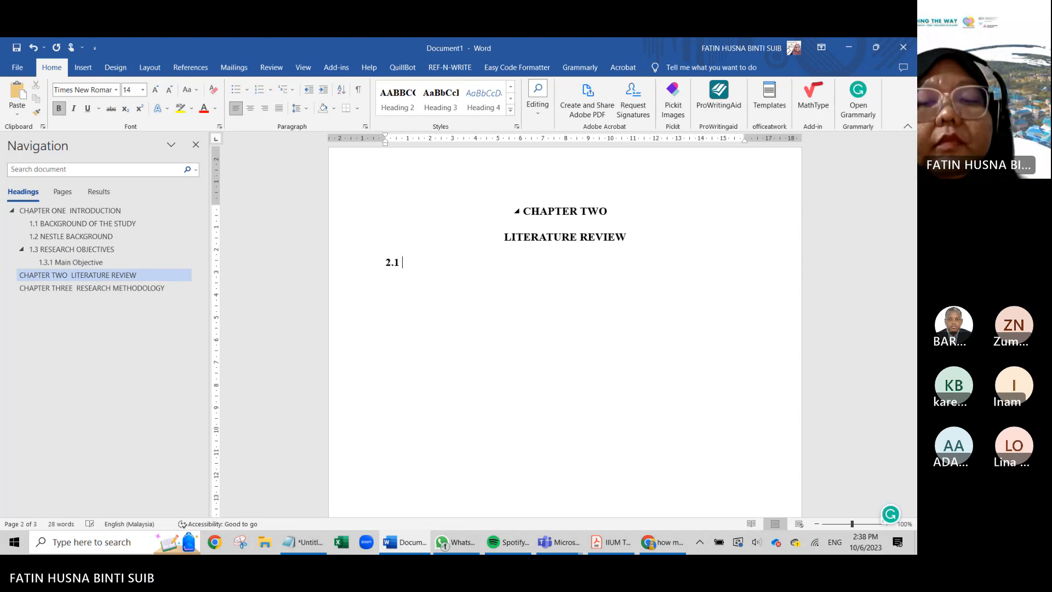
pyautogui.write('Ind')
pyautogui.press('BackSpace')
pyautogui.press('BackSpace')
pyautogui.press('BackSpace')
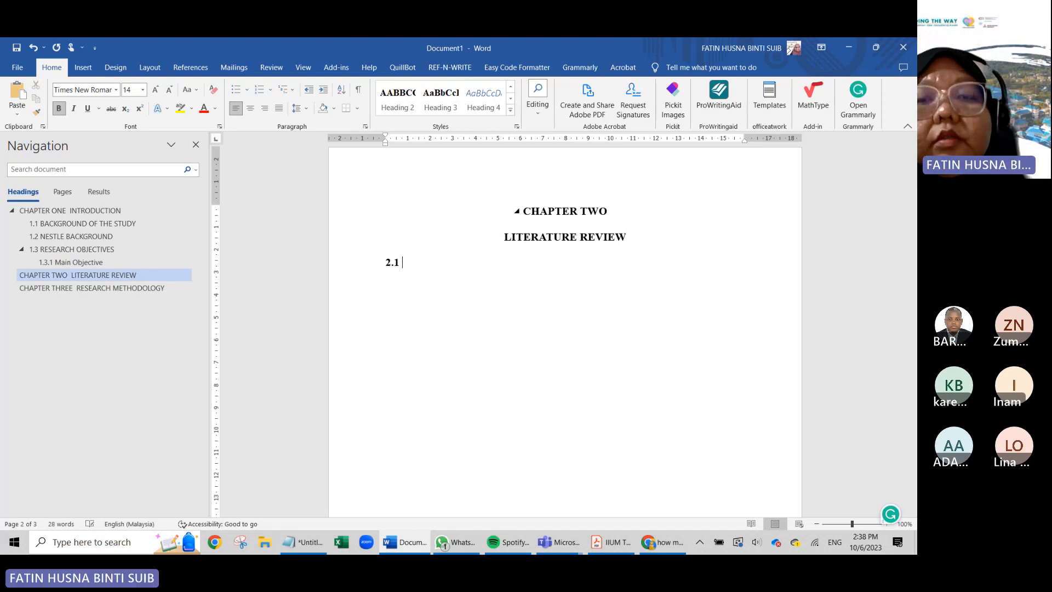
pyautogui.write('Intr')
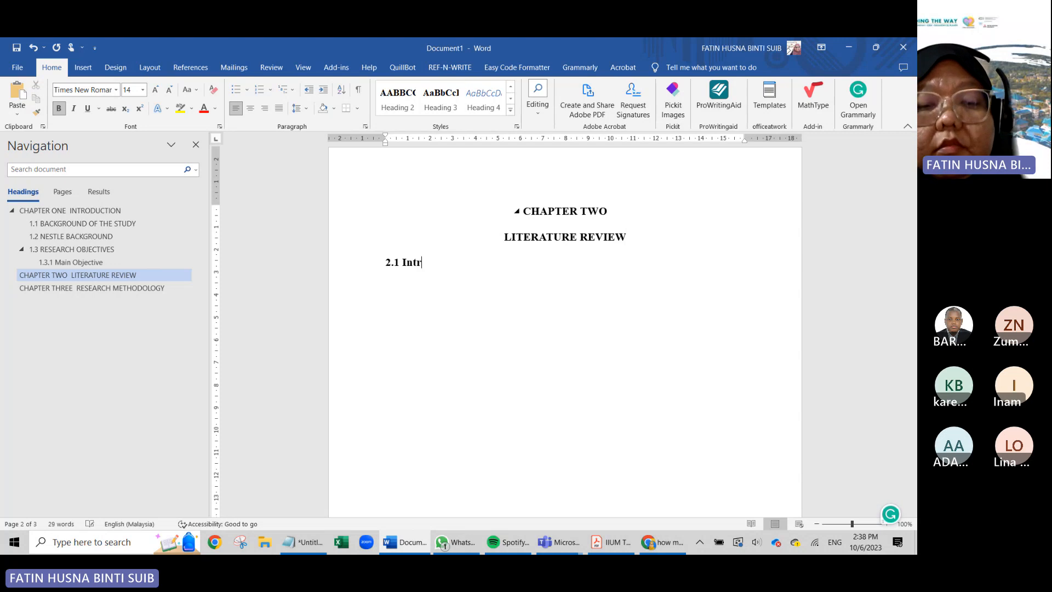
pyautogui.write('eoductio')
pyautogui.press('BackSpace')
pyautogui.press('BackSpace')
pyautogui.press('BackSpace')
pyautogui.press('BackSpace')
pyautogui.press('BackSpace')
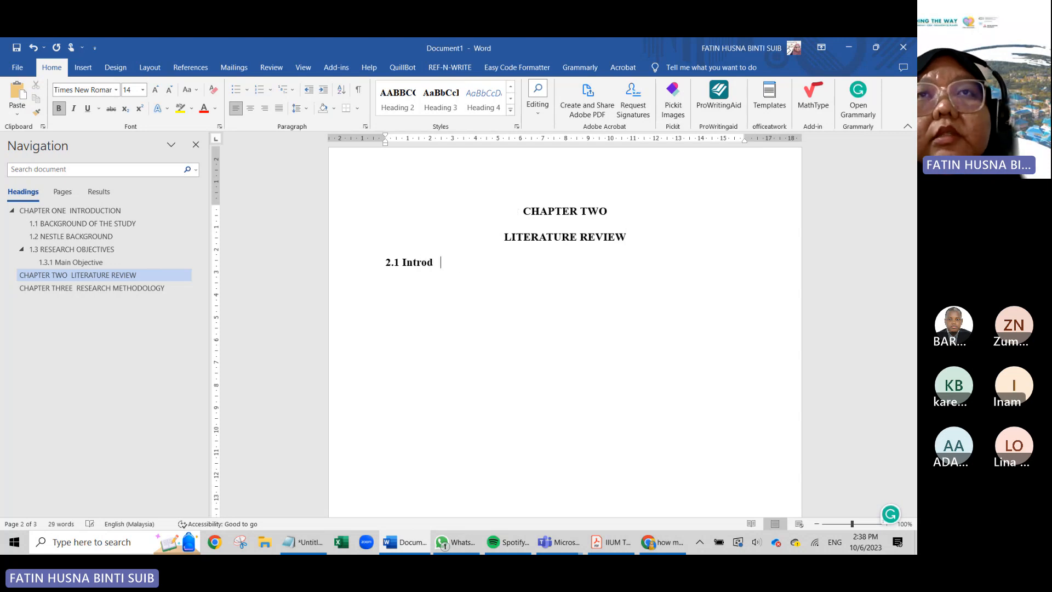
pyautogui.press('BackSpace')
pyautogui.press('BackSpace')
pyautogui.press('BackSpace')
pyautogui.press('BackSpace')
pyautogui.press('capslock')
pyautogui.write('N')
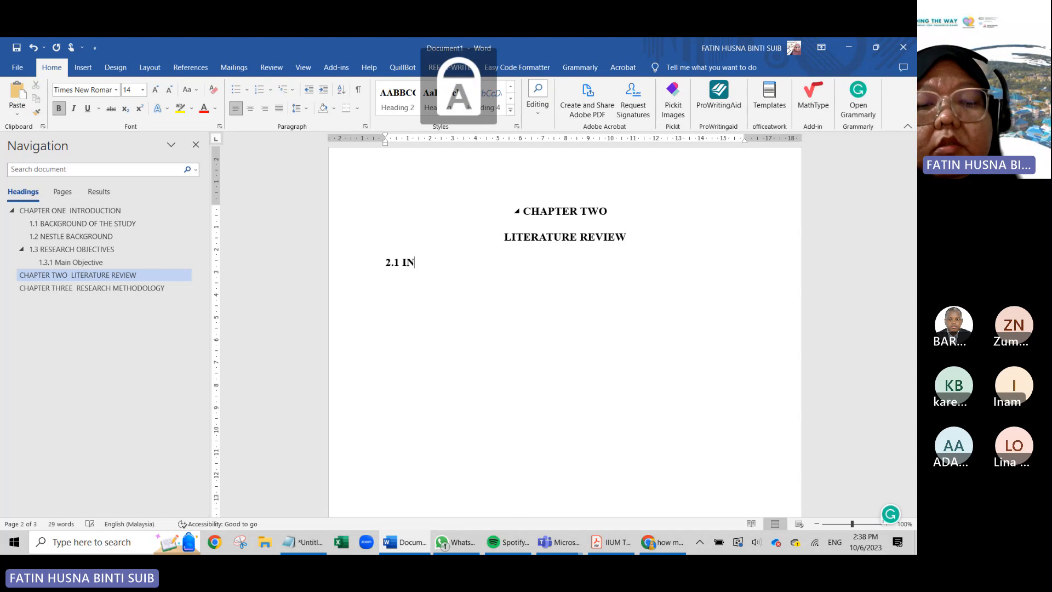
pyautogui.write('TRODUCT')
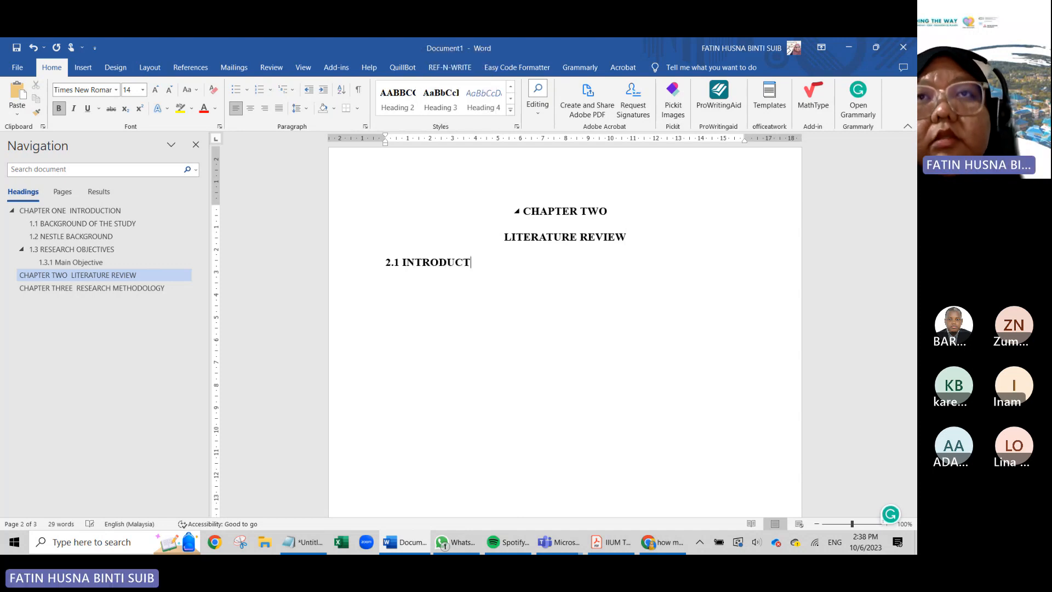
pyautogui.write('I')
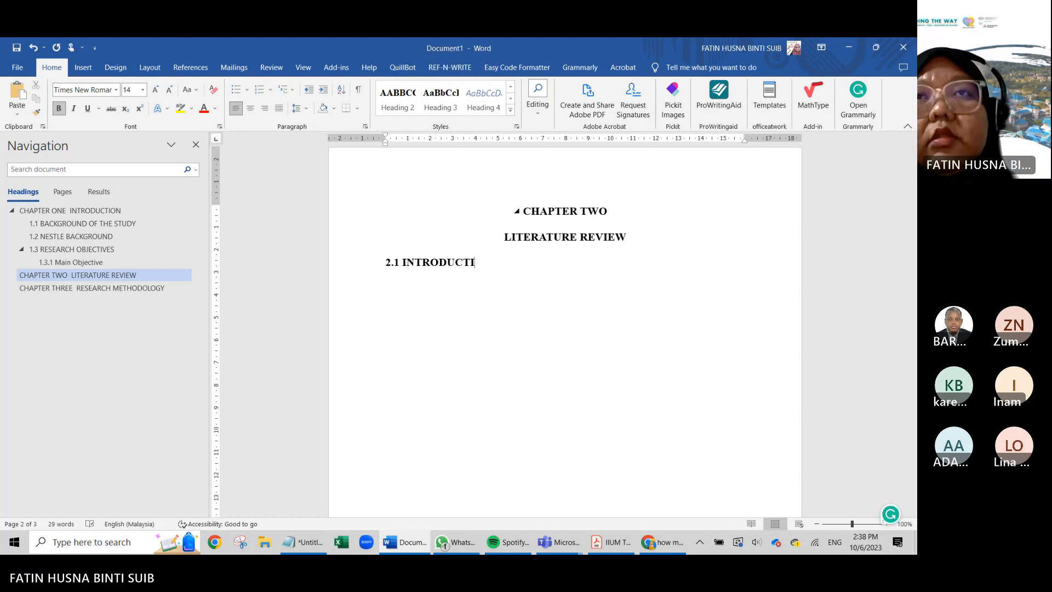
pyautogui.write('ON')
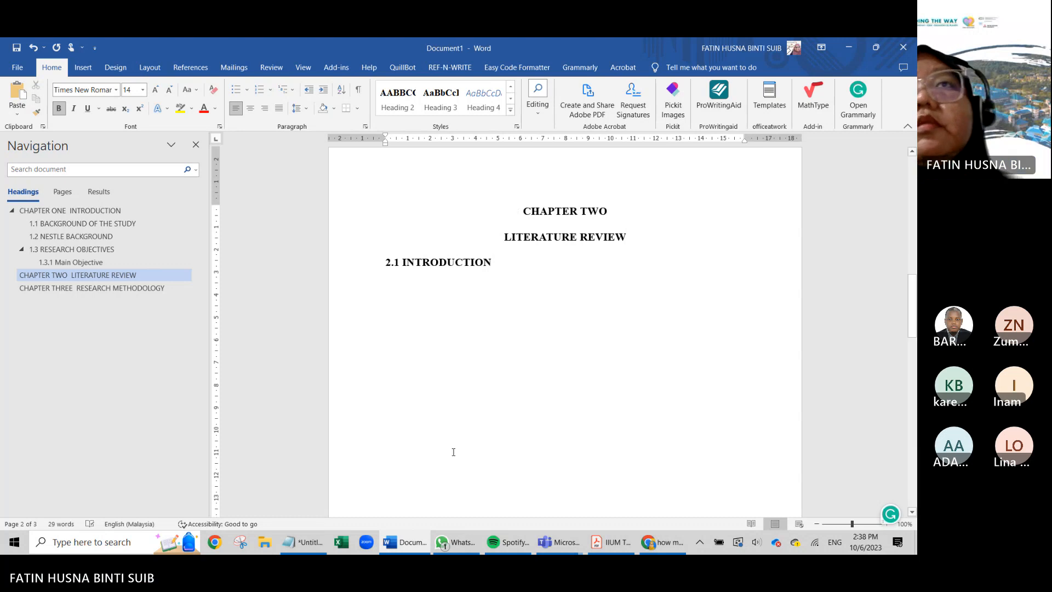
pyautogui.tripleClick(444, 265)
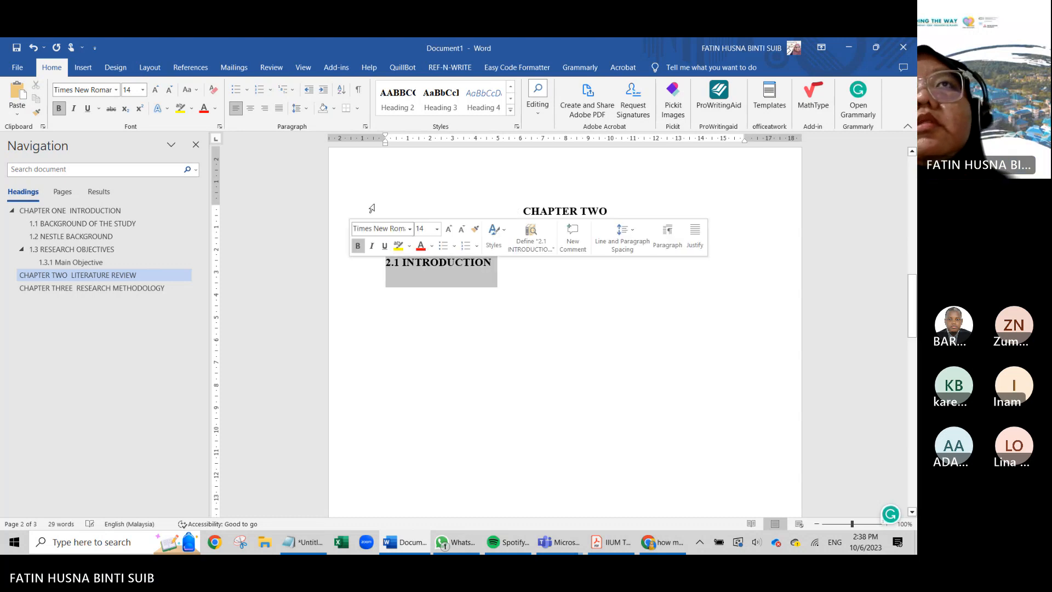
pyautogui.click(397, 99)
# - Add the subheading "2.2 PURCHASE INTENTION" below 2.1 INTRODUCTION and apply the Heading 2 style to it
pyautogui.click(470, 317)
pyautogui.write('2.2')
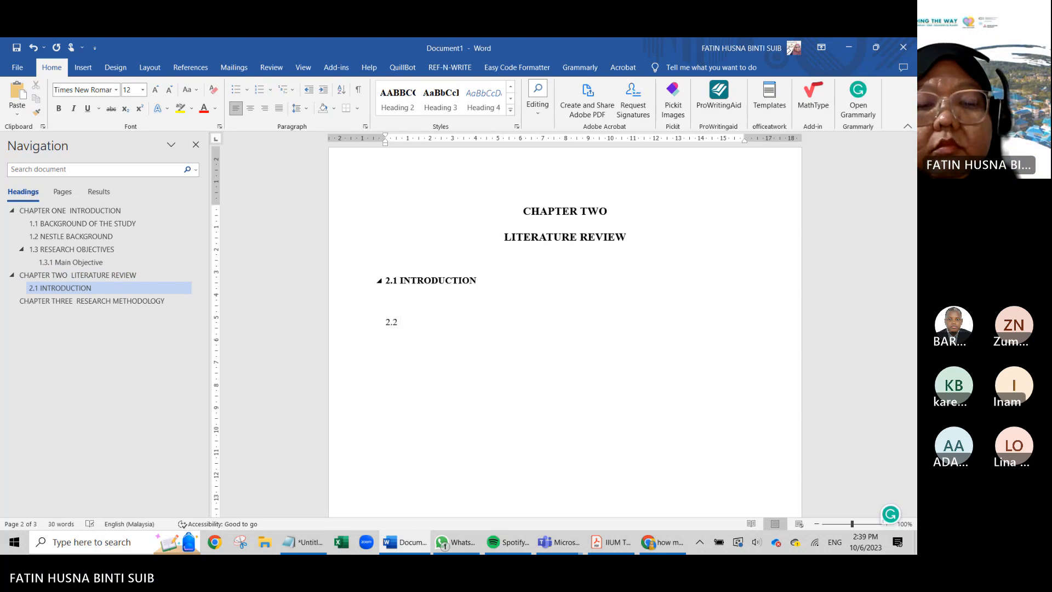
pyautogui.write(' pUR')
pyautogui.press('BackSpace')
pyautogui.press('BackSpace')
pyautogui.press('BackSpace')
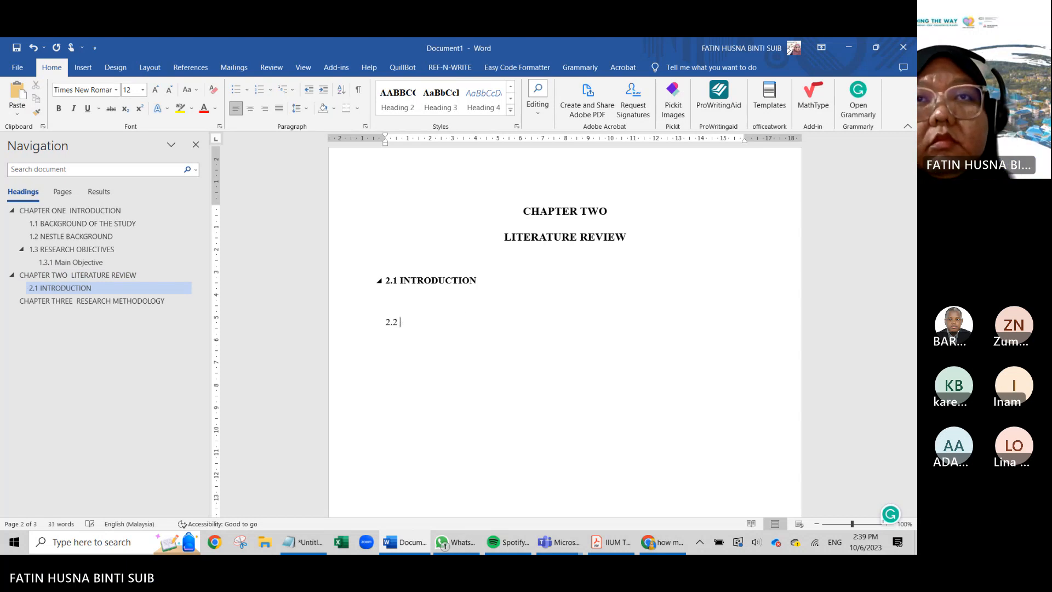
pyautogui.write('PURCHAS')
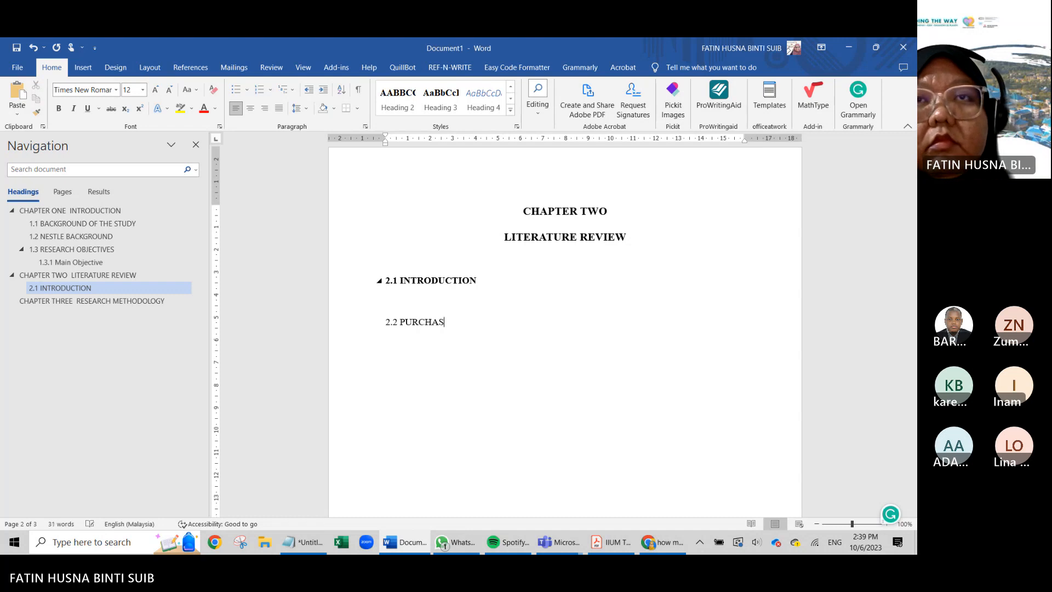
pyautogui.write('E INTENTION')
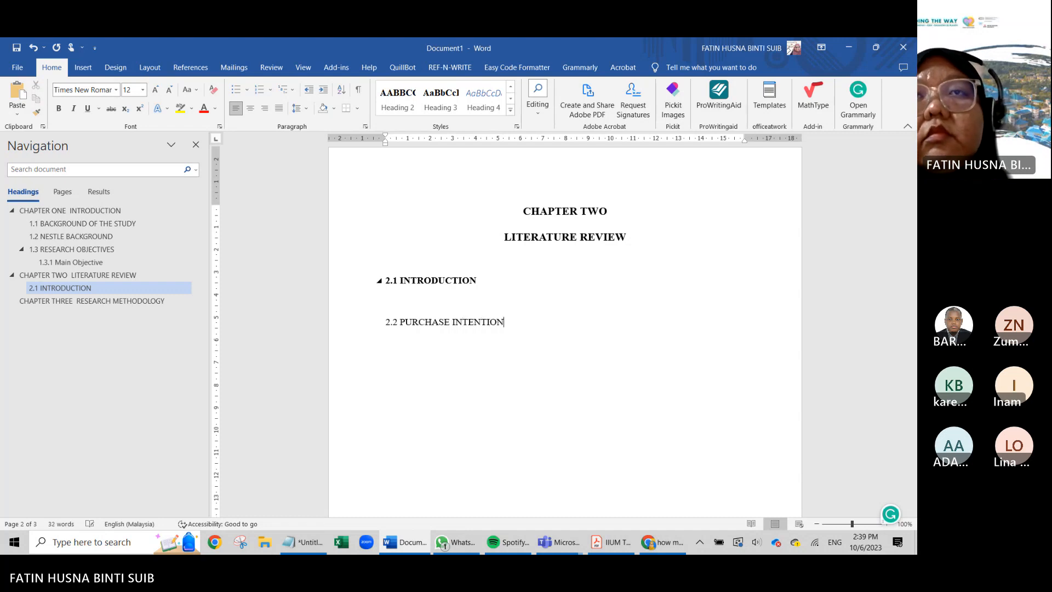
pyautogui.moveTo(504, 334); pyautogui.dragTo(385, 328)
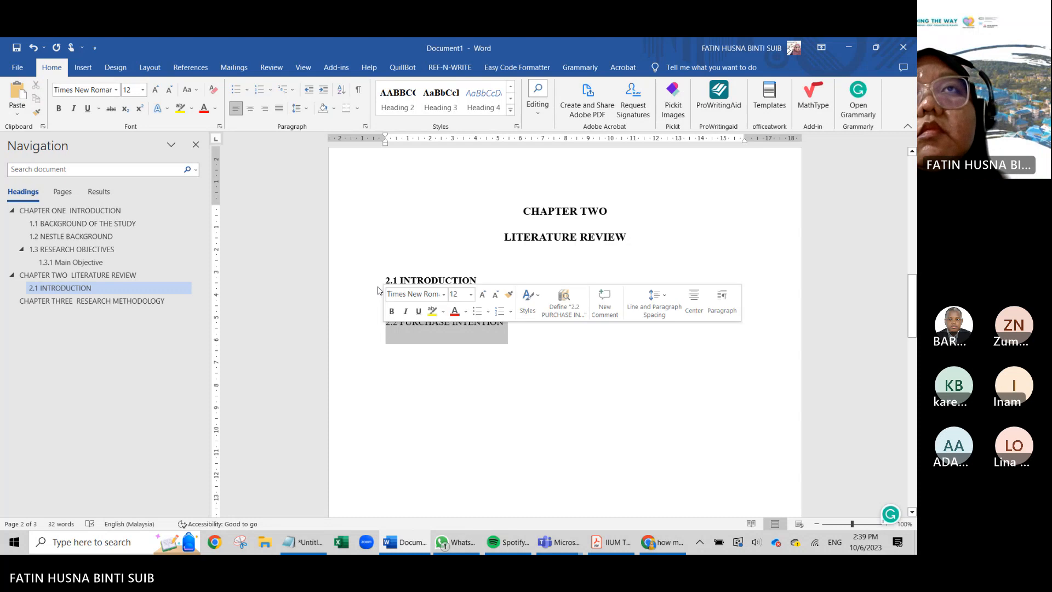
pyautogui.hotkey('ctrl', 'alt', '2')
# - Enter the line "2.2.1 PURCHASE INTENTION AMONG SUPERMARKETS" below the 2.2 PURCHASE INTENTION heading
pyautogui.click(437, 357)
pyautogui.click(434, 347)
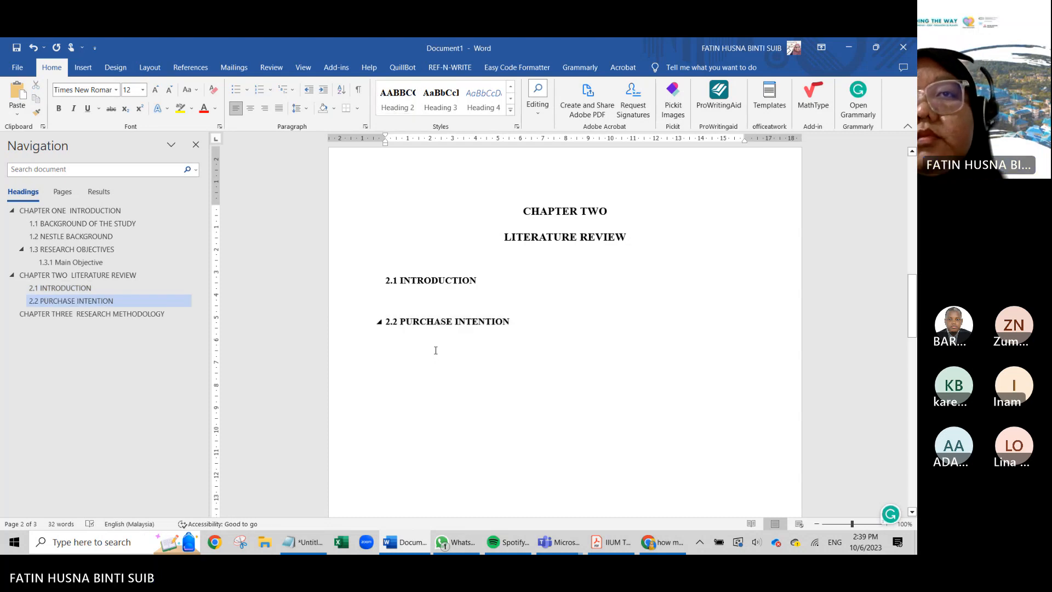
pyautogui.rightClick(392, 357)
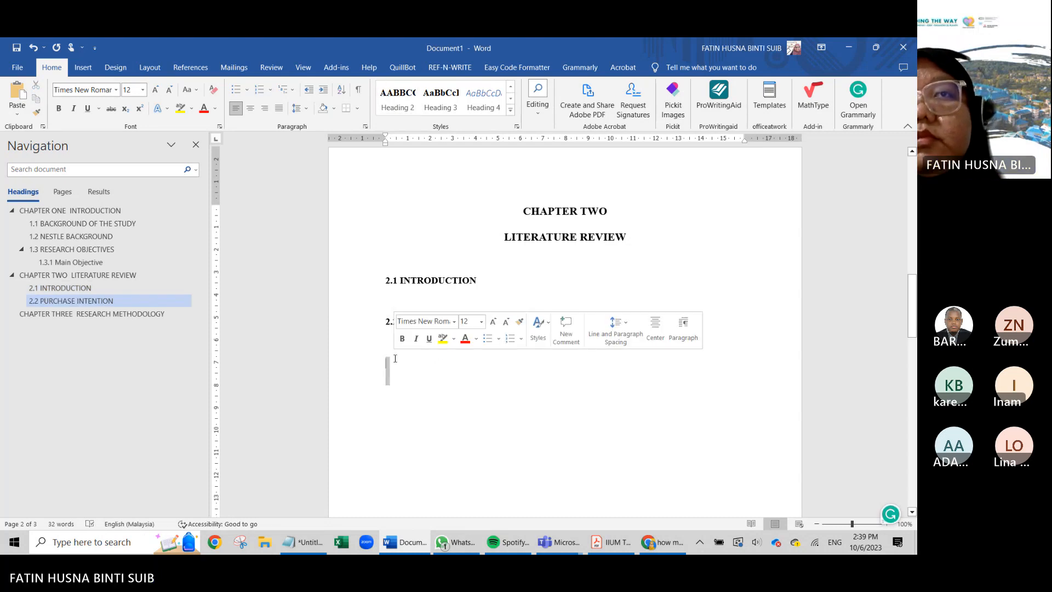
pyautogui.click(393, 355)
pyautogui.click(404, 361)
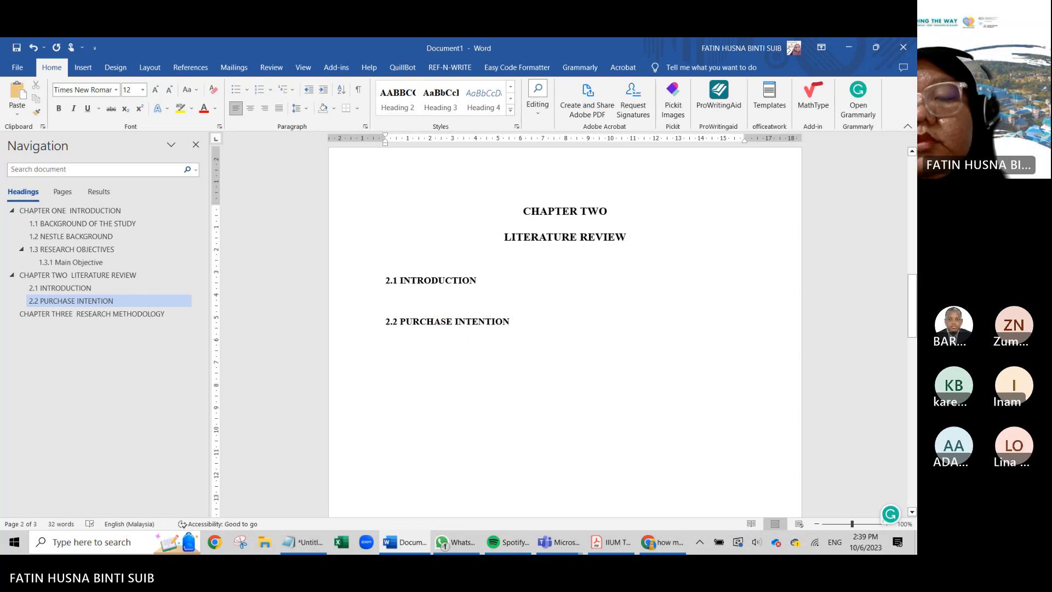
pyautogui.write('2.2.1 ')
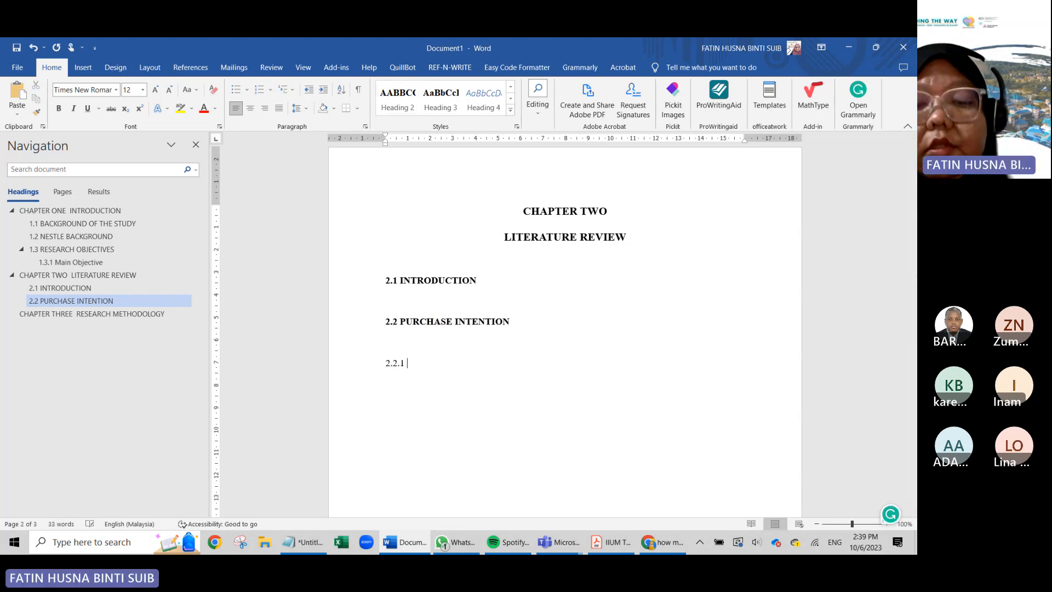
pyautogui.write('PURCHASE ')
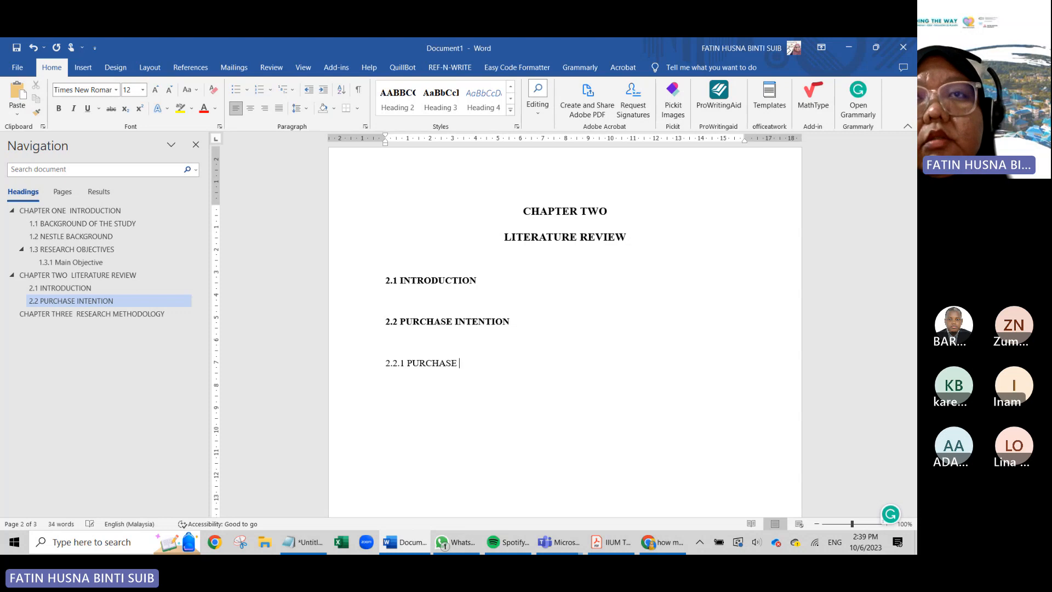
pyautogui.write('INTENTIO')
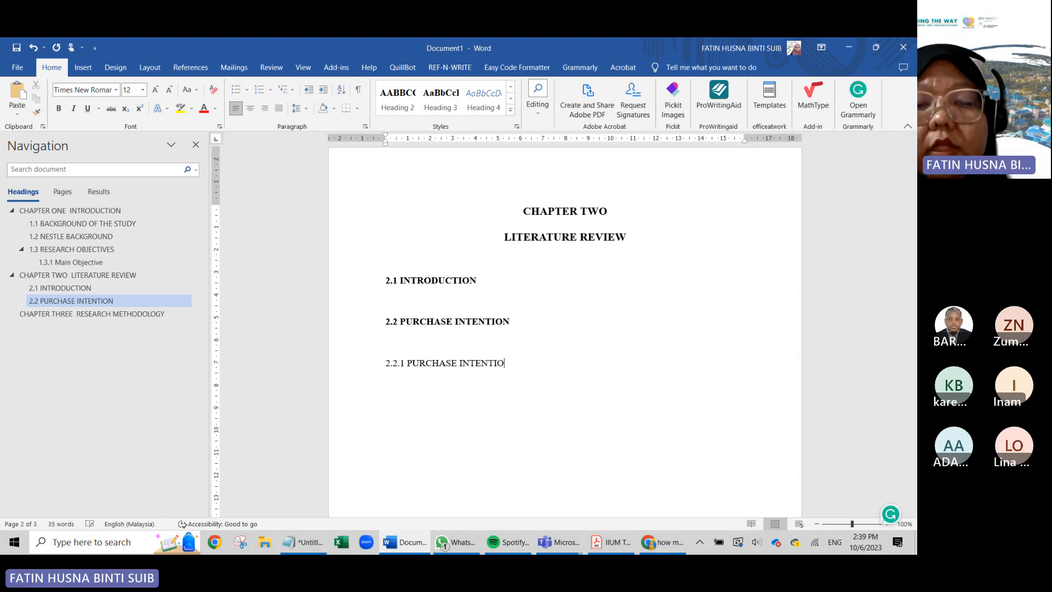
pyautogui.write('N AMONG S')
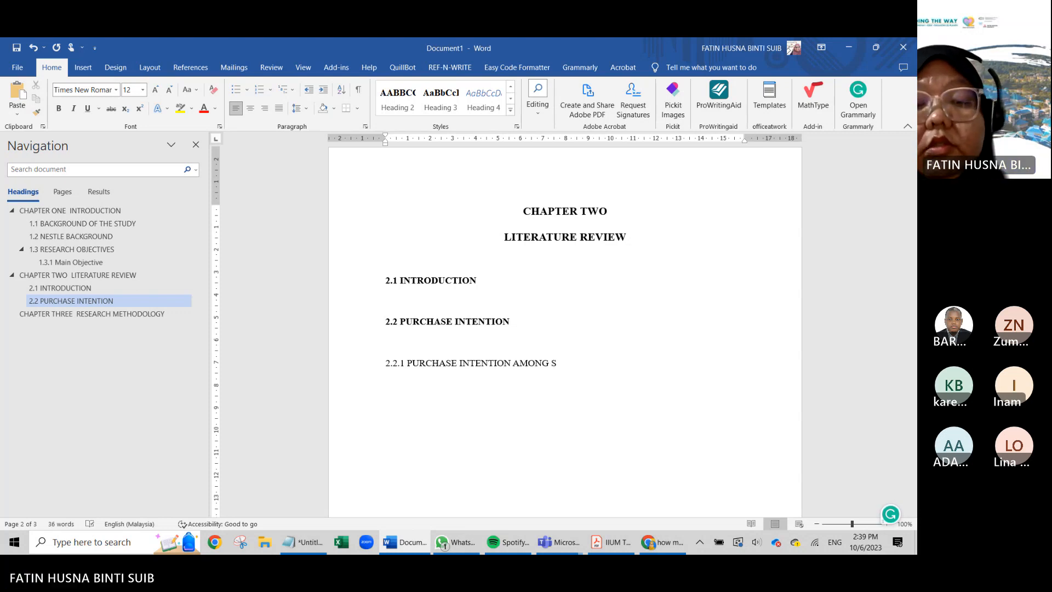
pyautogui.write('UPERMARKETS')
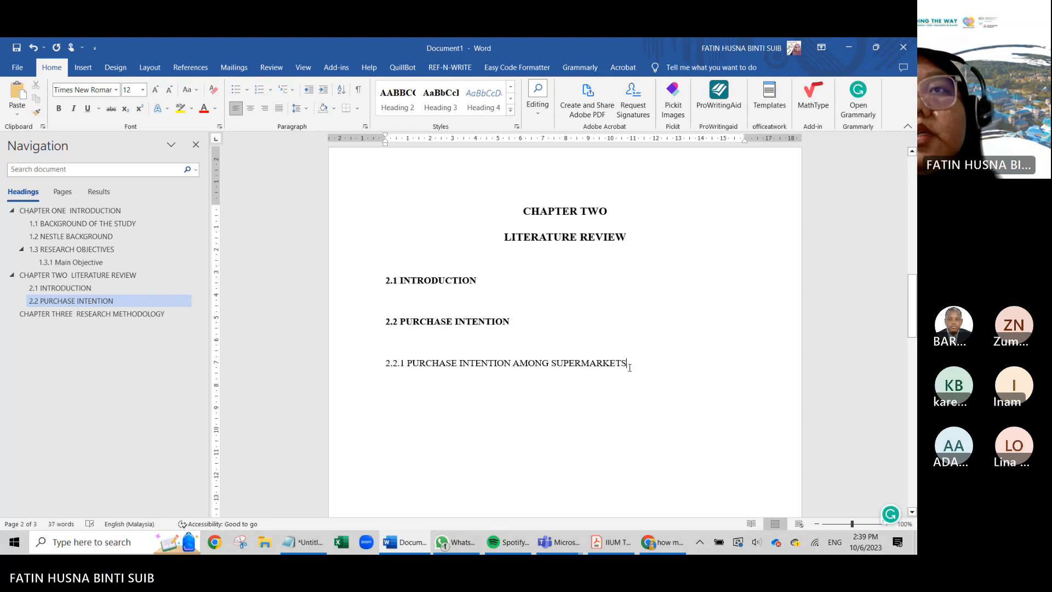
# - Apply the Heading 3 style to the 2.2.1 PURCHASE INTENTION AMONG SUPERMARKETS line
pyautogui.moveTo(633, 364); pyautogui.dragTo(314, 375)
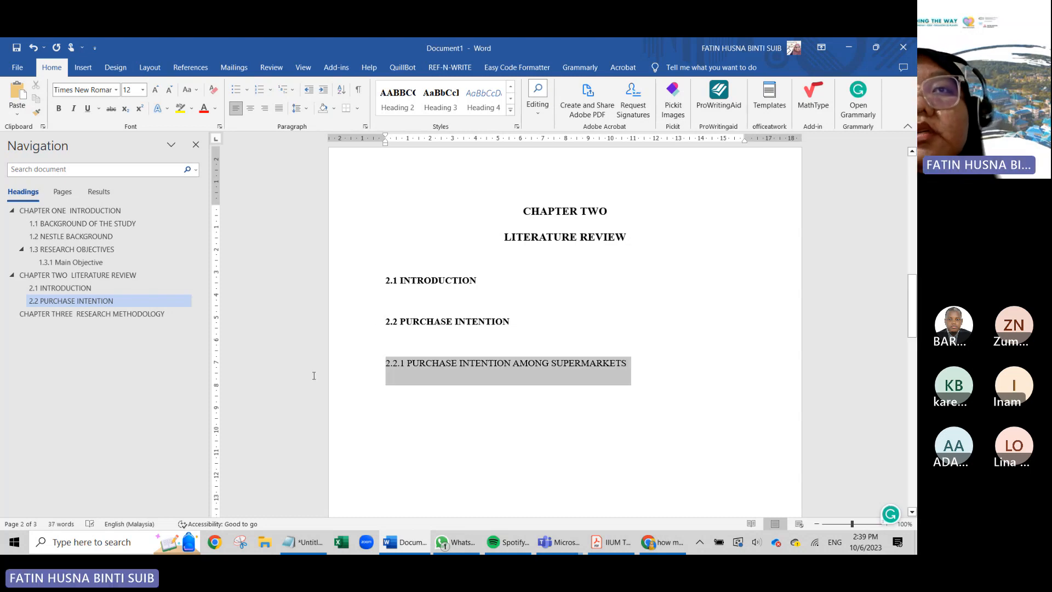
pyautogui.click(438, 99)
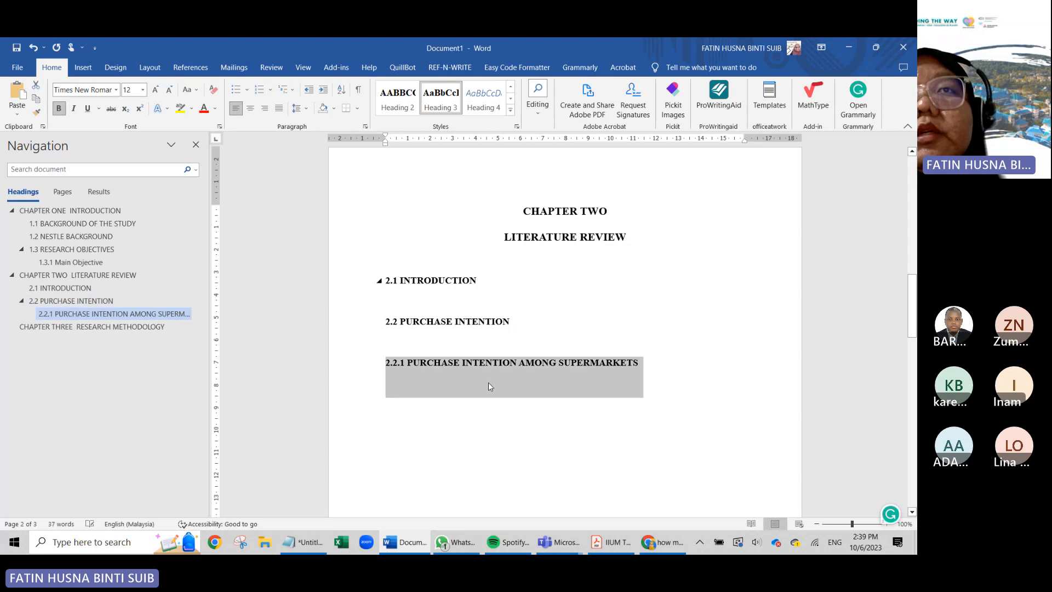
pyautogui.click(389, 403)
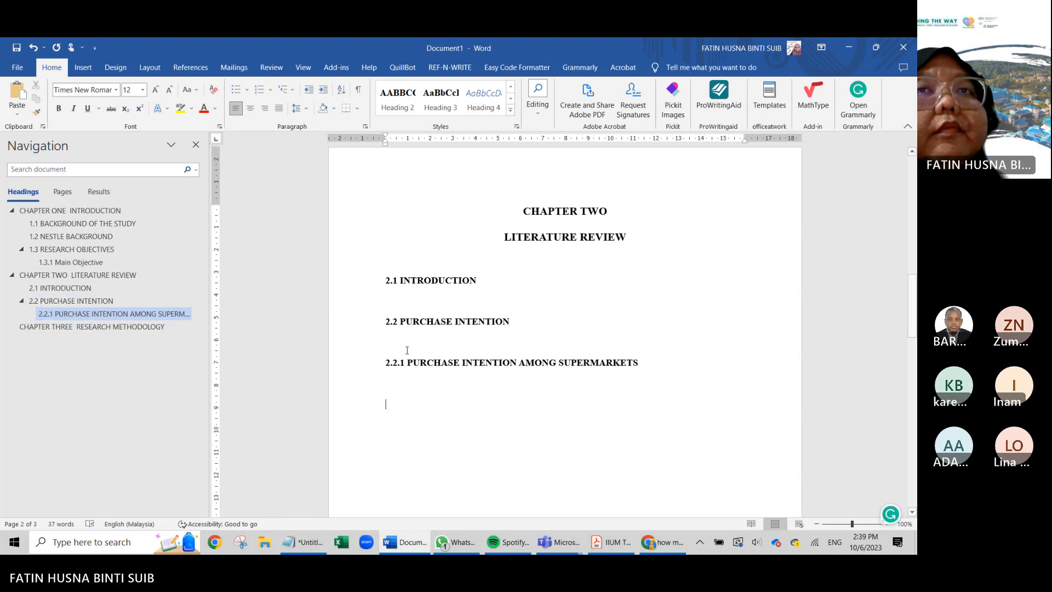
# - Change the case of the 2.2.1 heading's title text to Capitalize Each Word
pyautogui.moveTo(410, 364)
pyautogui.mouseDown()
pyautogui.moveTo(427, 378)
pyautogui.moveTo(638, 378)
pyautogui.moveTo(408, 370)
pyautogui.mouseUp()
pyautogui.click(642, 364)
pyautogui.click(191, 89)
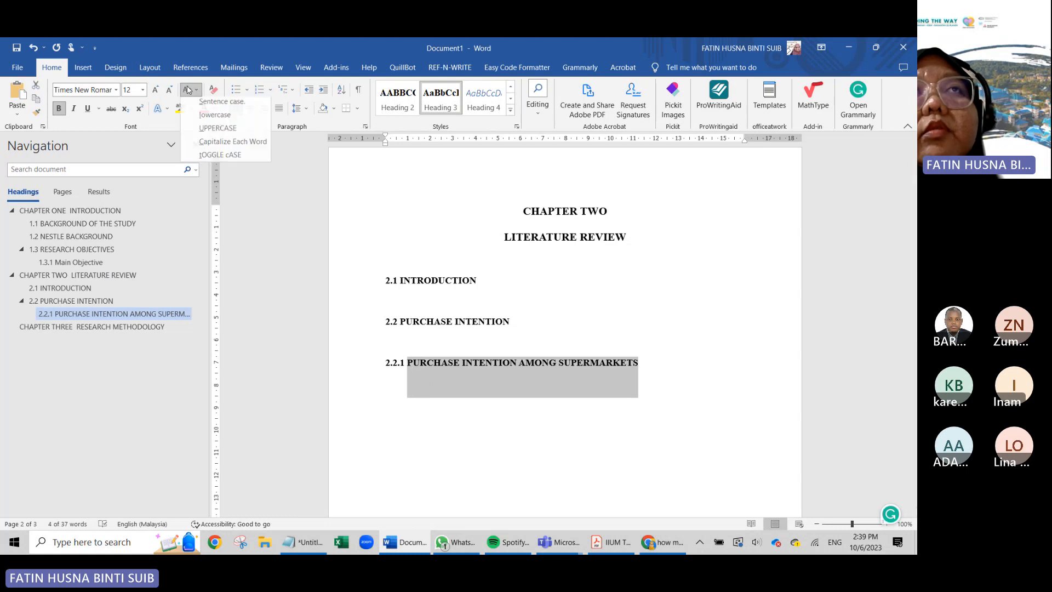
pyautogui.click(209, 144)
pyautogui.click(417, 404)
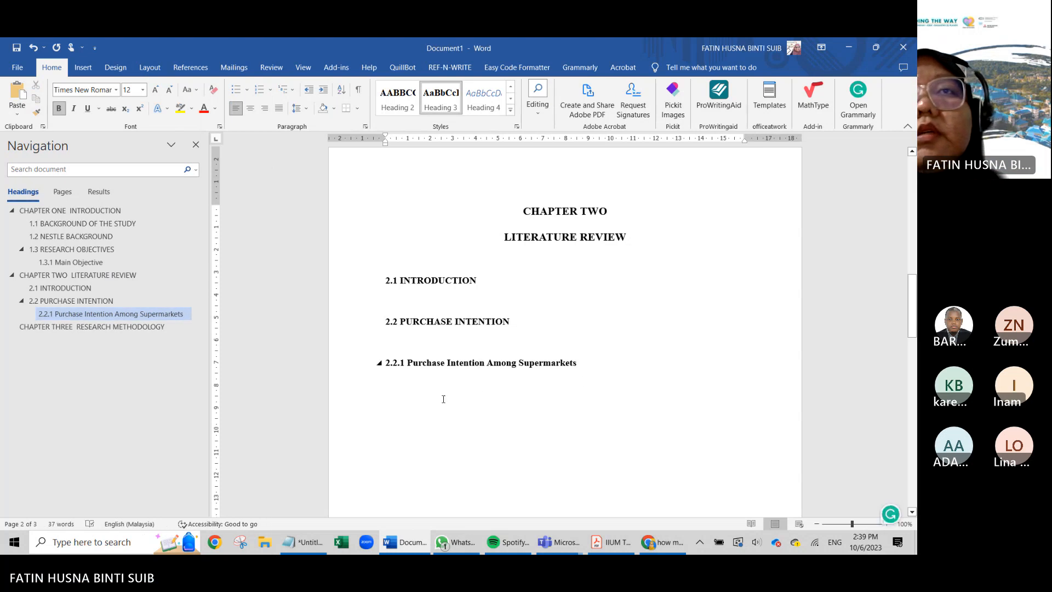
# - Go to Chapter Three and delete the empty lines above the CHAPTER THREE title
pyautogui.scroll(-1, 474, 398)
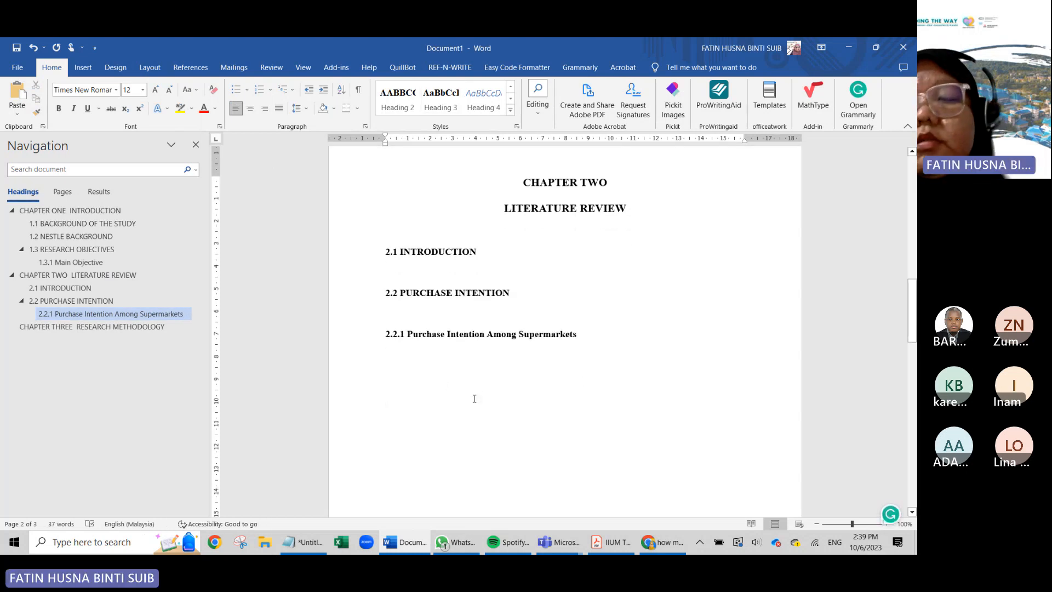
pyautogui.click(97, 327)
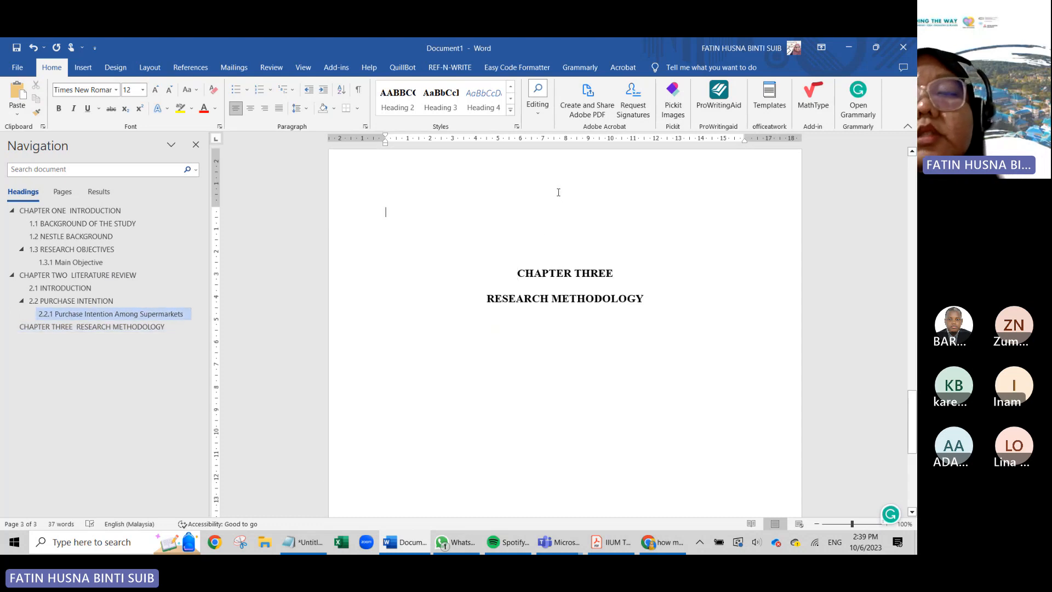
pyautogui.press('Delete')
pyautogui.press('Delete')
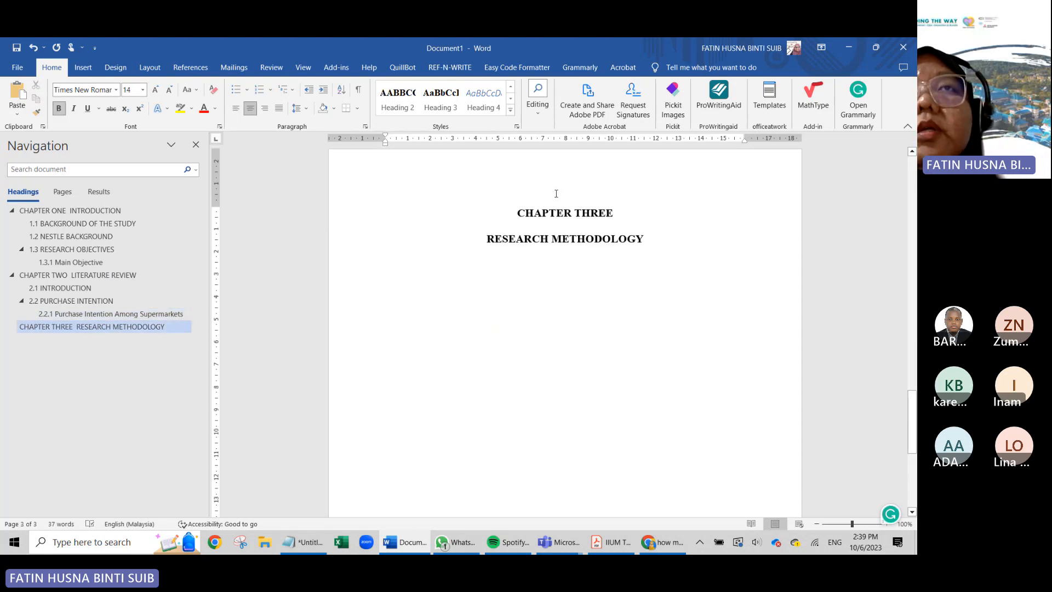
pyautogui.hotkey('ctrl', 'z')
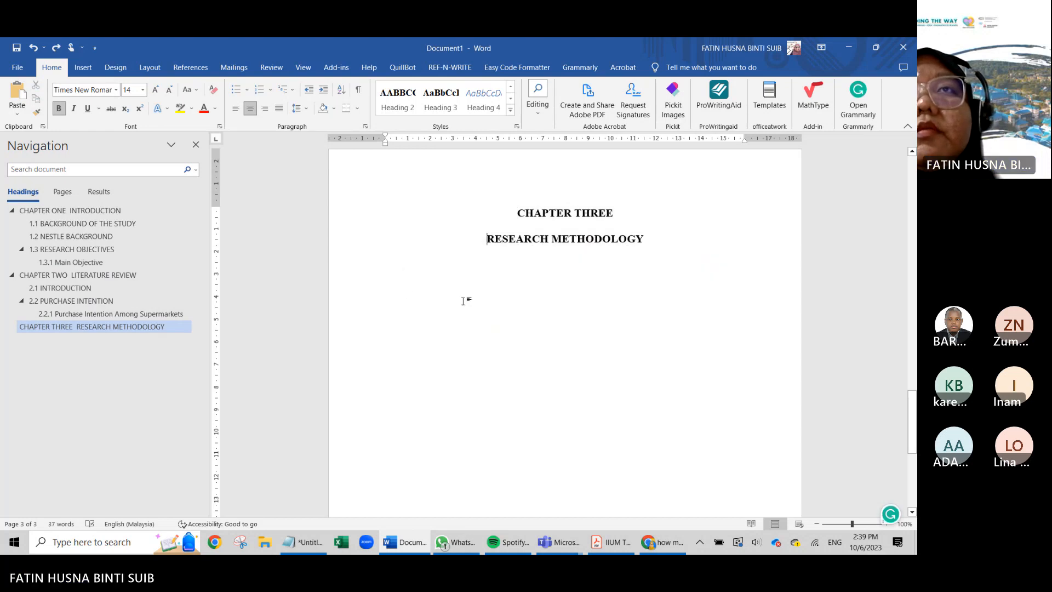
# - Enter the line "3.1 Introduction" below the RESEARCH METHODOLOGY title
pyautogui.keyDown('shift'); pyautogui.click(383, 298); pyautogui.keyUp('shift')
pyautogui.click(382, 297)
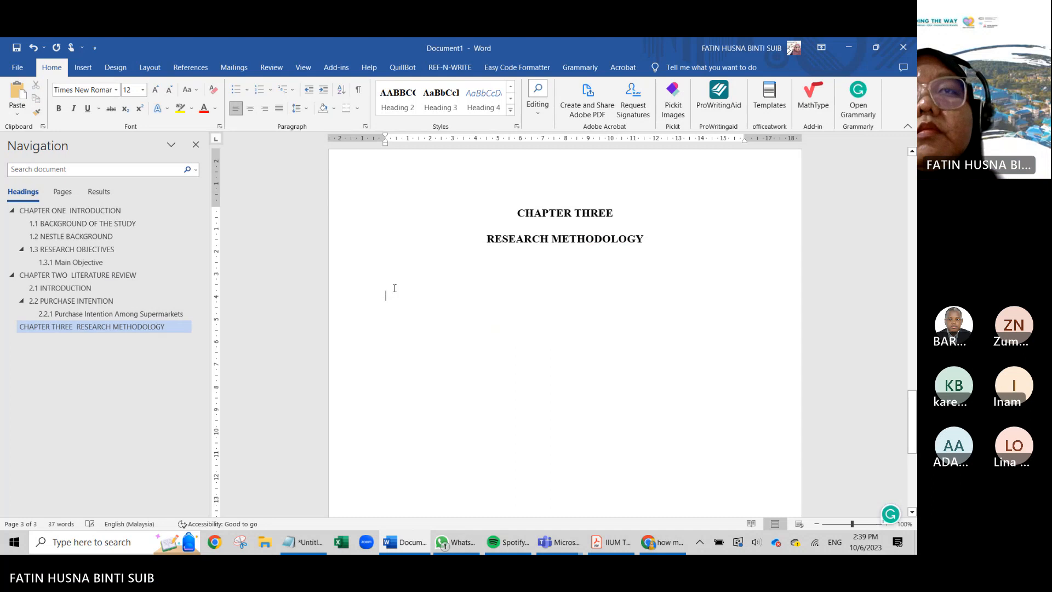
pyautogui.press('Up')
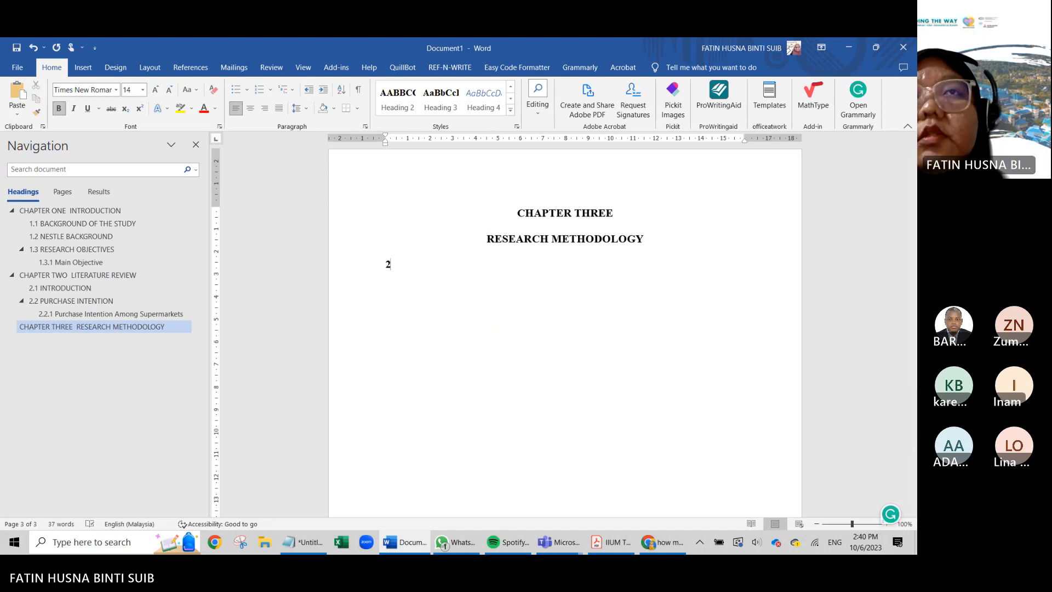
pyautogui.press('BackSpace')
pyautogui.write('3.1')
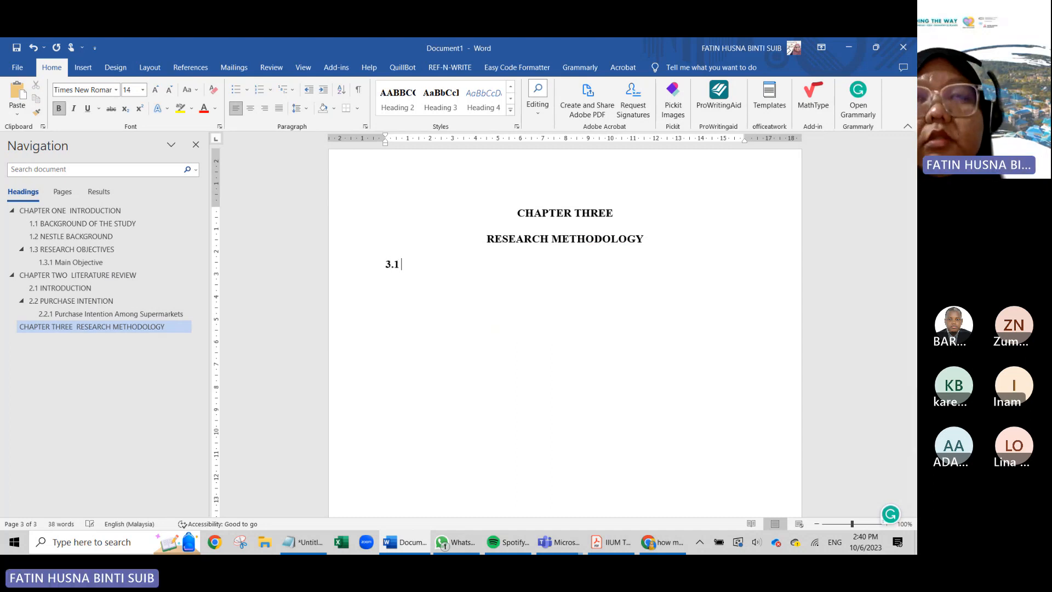
pyautogui.write(' Int=')
pyautogui.press('capslock')
pyautogui.press('BackSpace')
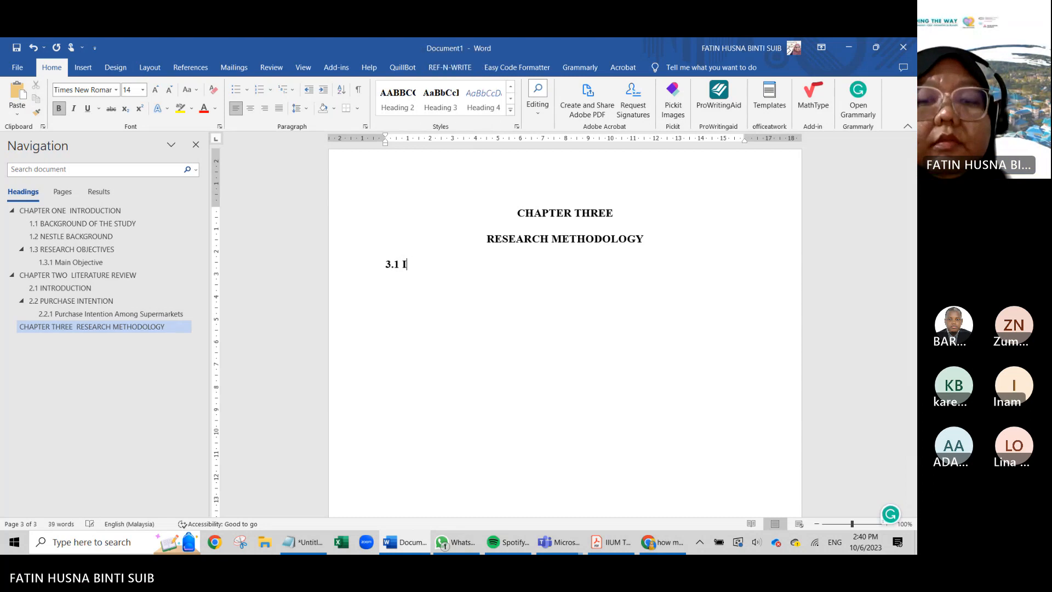
pyautogui.write('ntroduction')
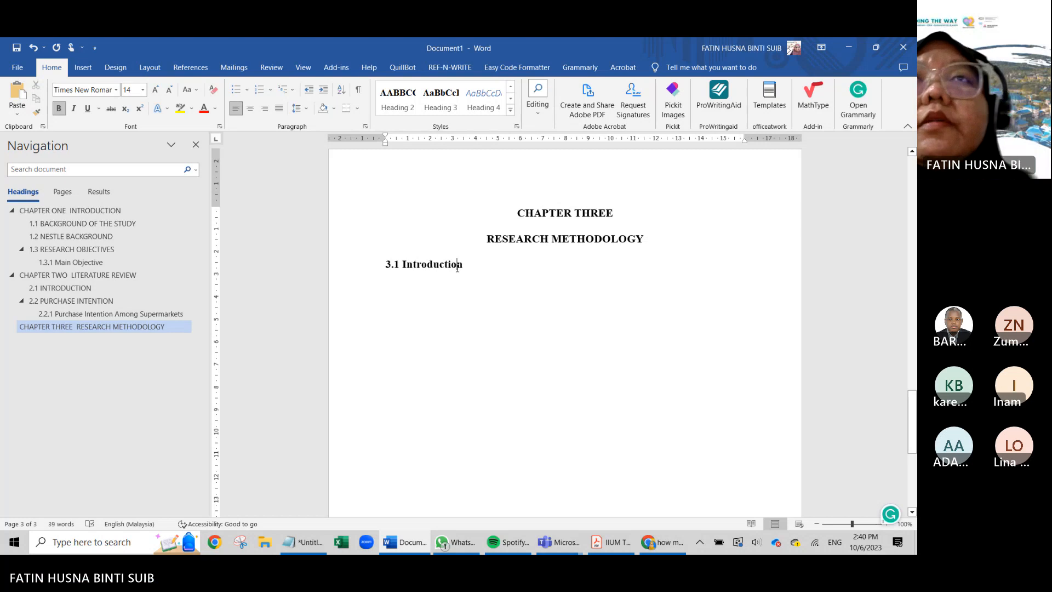
# - Rewrite the 3.1 title in capitals as "INTRODUCTION" and apply the Heading 2 style to the line
pyautogui.moveTo(463, 274); pyautogui.dragTo(406, 270)
pyautogui.press('capslock')
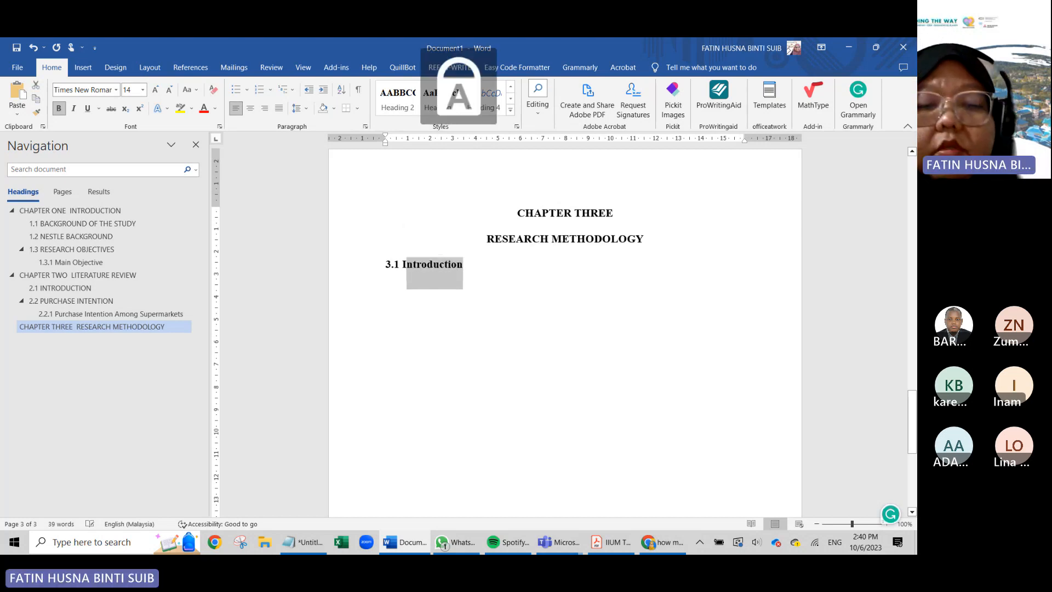
pyautogui.write('INTROS')
pyautogui.press('BackSpace')
pyautogui.write('DUC')
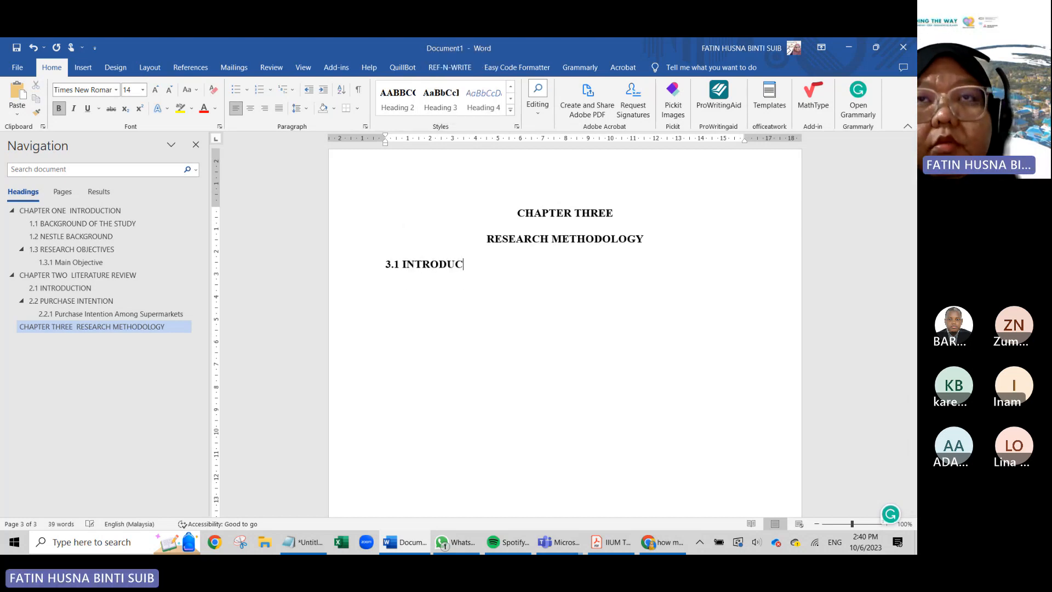
pyautogui.write('TION')
pyautogui.moveTo(499, 274); pyautogui.dragTo(384, 271)
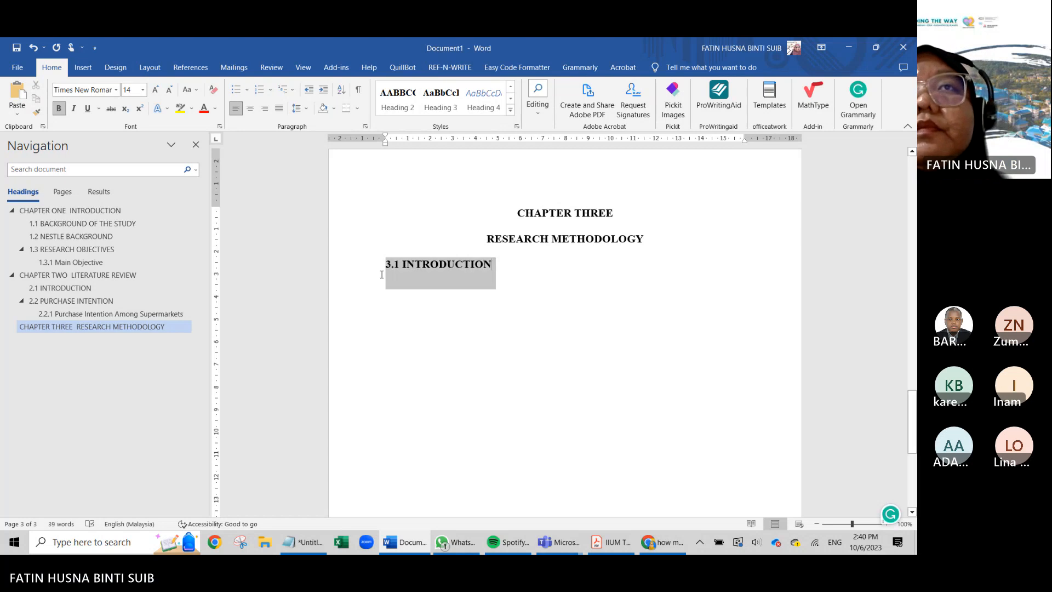
pyautogui.click(397, 99)
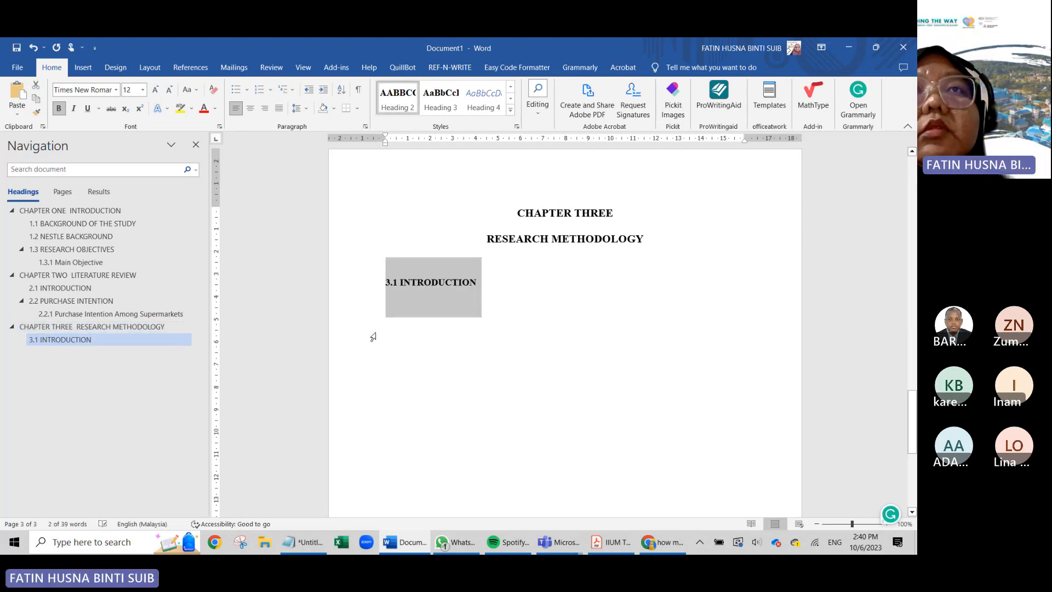
pyautogui.click(410, 283)
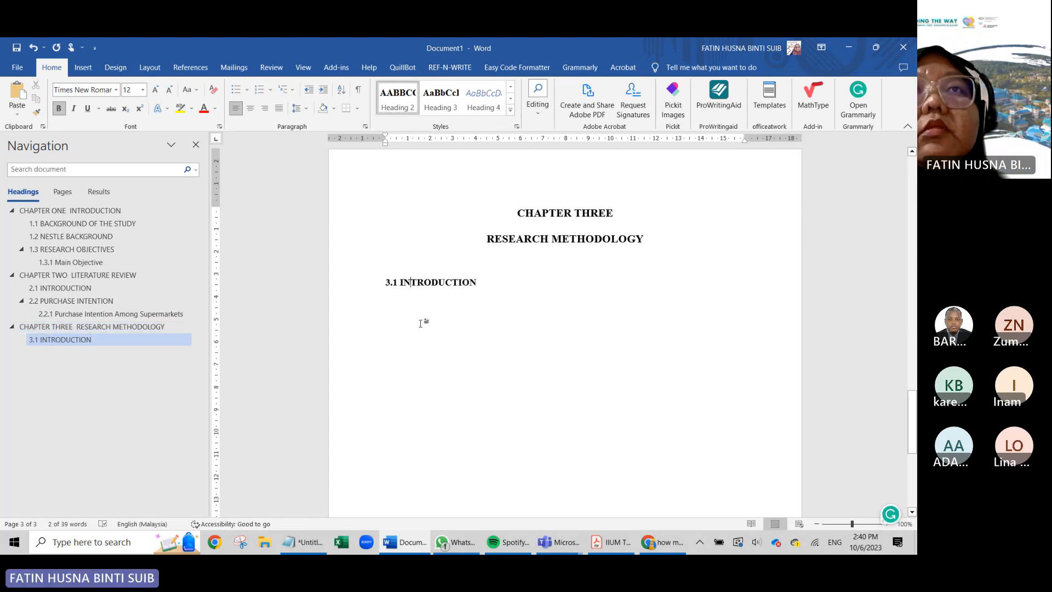
# - Add the subheading "3.2 SAMPLE SIZE" below 3.1 INTRODUCTION and apply the Heading 2 style to it
pyautogui.click(390, 323)
pyautogui.write('2')
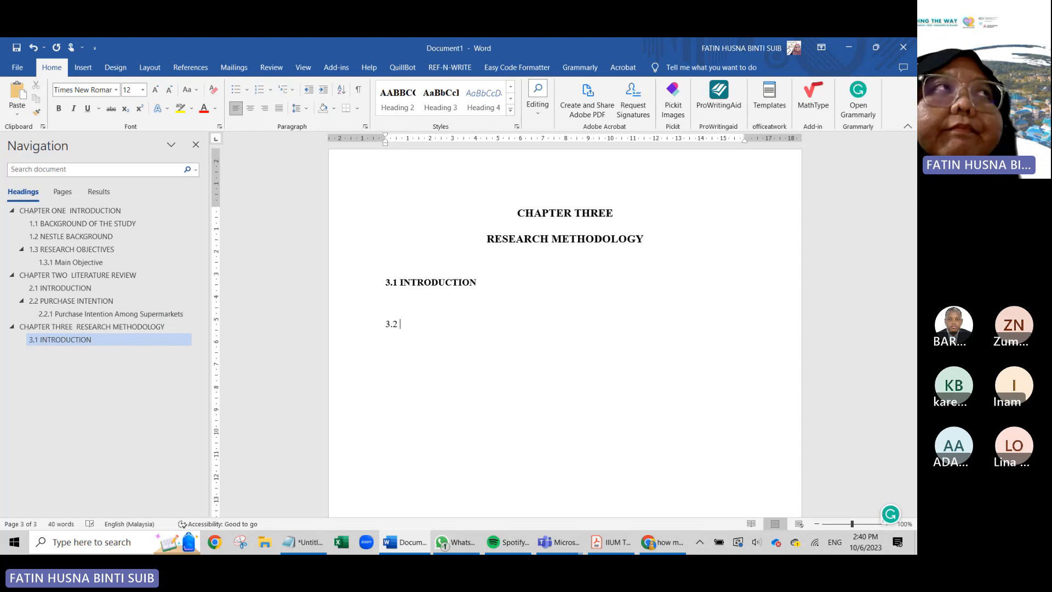
pyautogui.write('. SAMPLE SIZE')
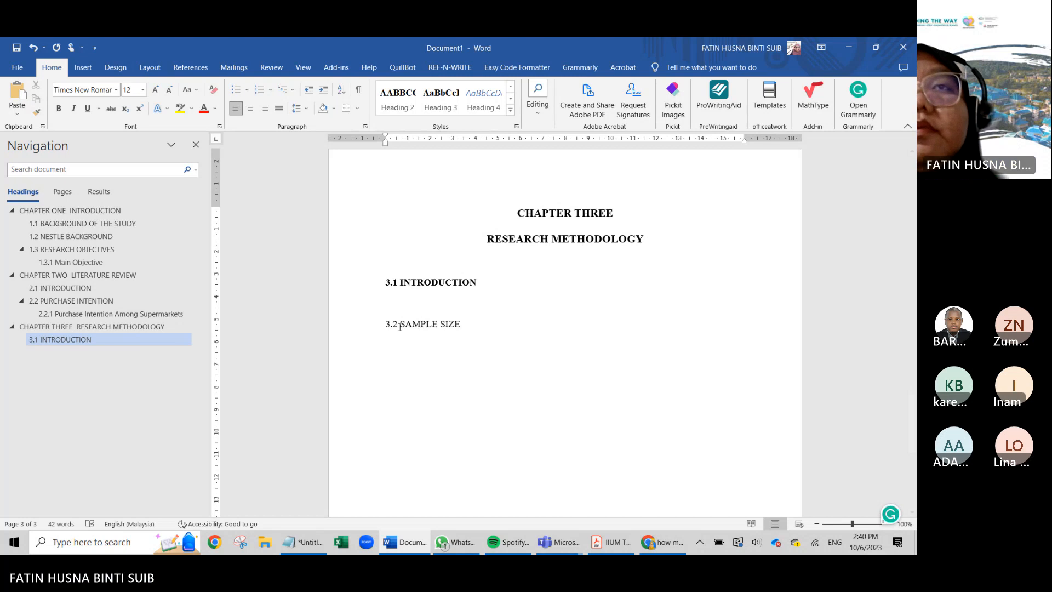
pyautogui.moveTo(346, 316); pyautogui.dragTo(366, 343)
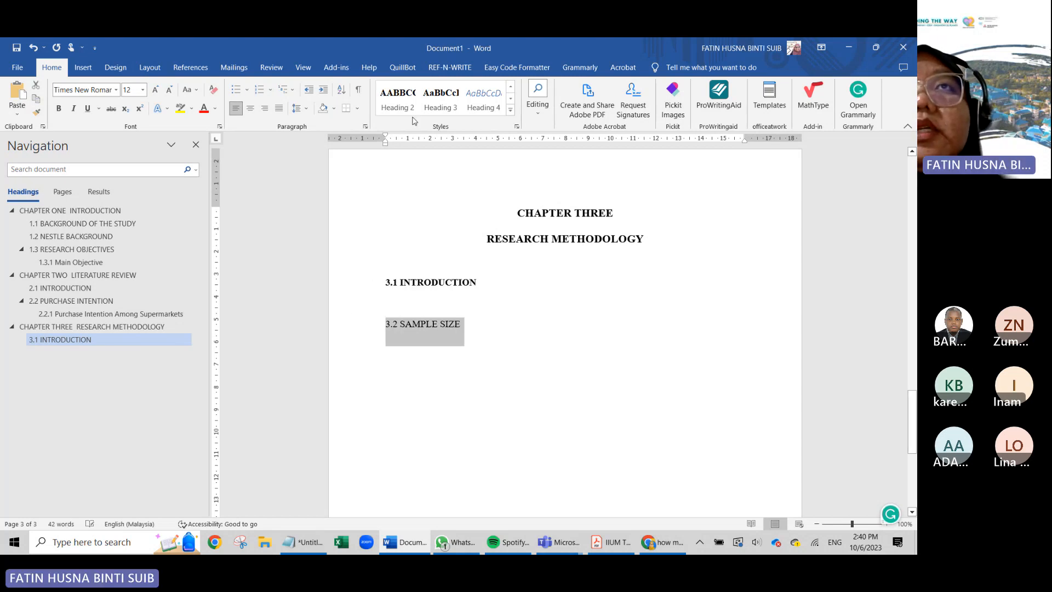
pyautogui.hotkey('ctrl', 'alt', '2')
pyautogui.click(414, 361)
pyautogui.press('Left')
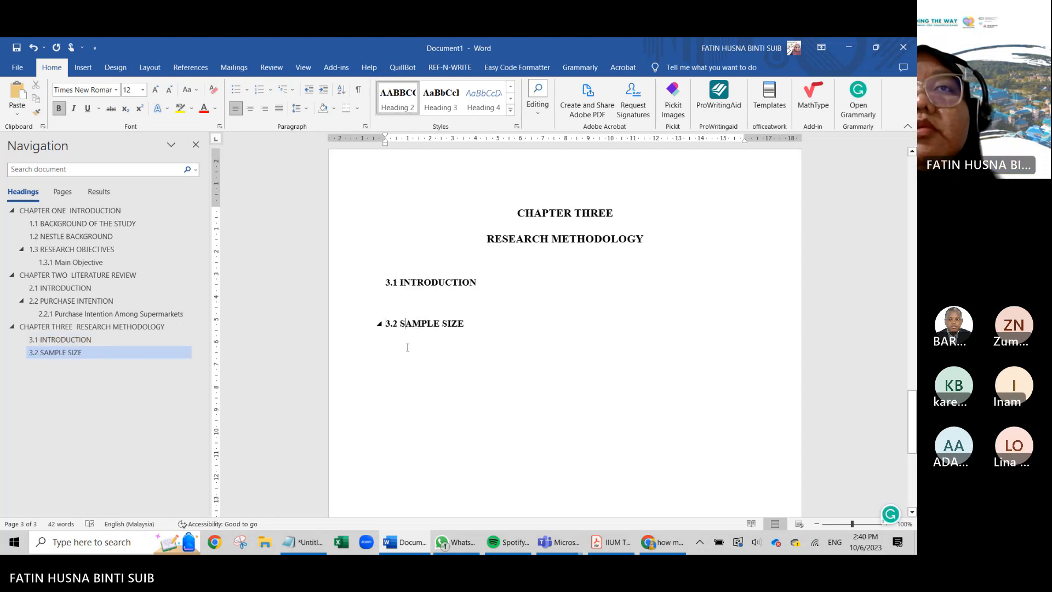
# - Enter the line "3.2.1 Population Criteria" below the 3.2 SAMPLE SIZE heading
pyautogui.moveTo(413, 347); pyautogui.dragTo(390, 347)
pyautogui.click(390, 345)
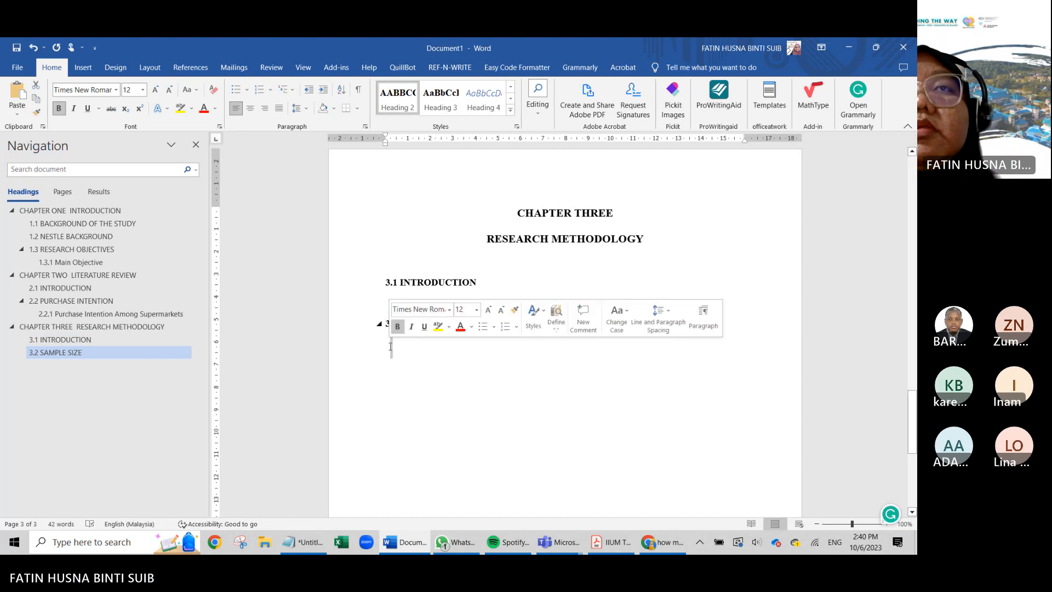
pyautogui.click(487, 353)
pyautogui.press('Return')
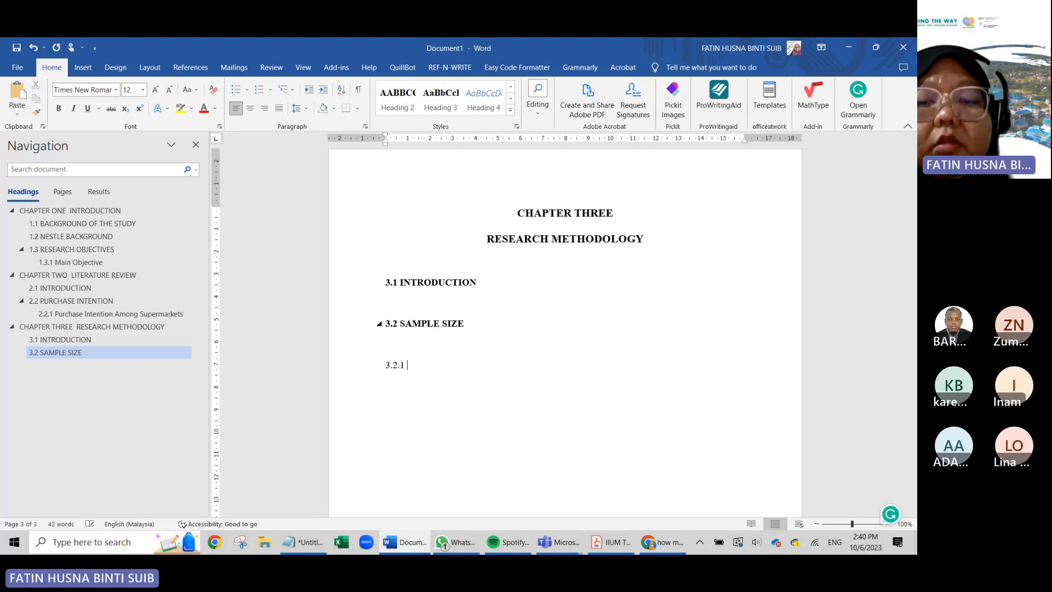
pyautogui.write('3.2.1')
pyautogui.press('capslock')
pyautogui.write('Popu')
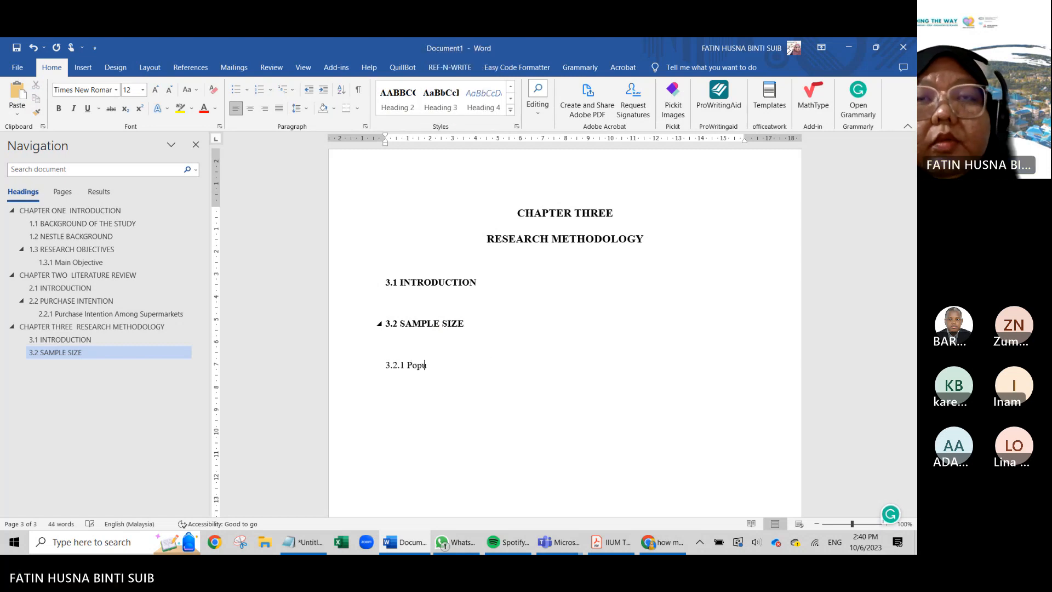
pyautogui.write('lation C')
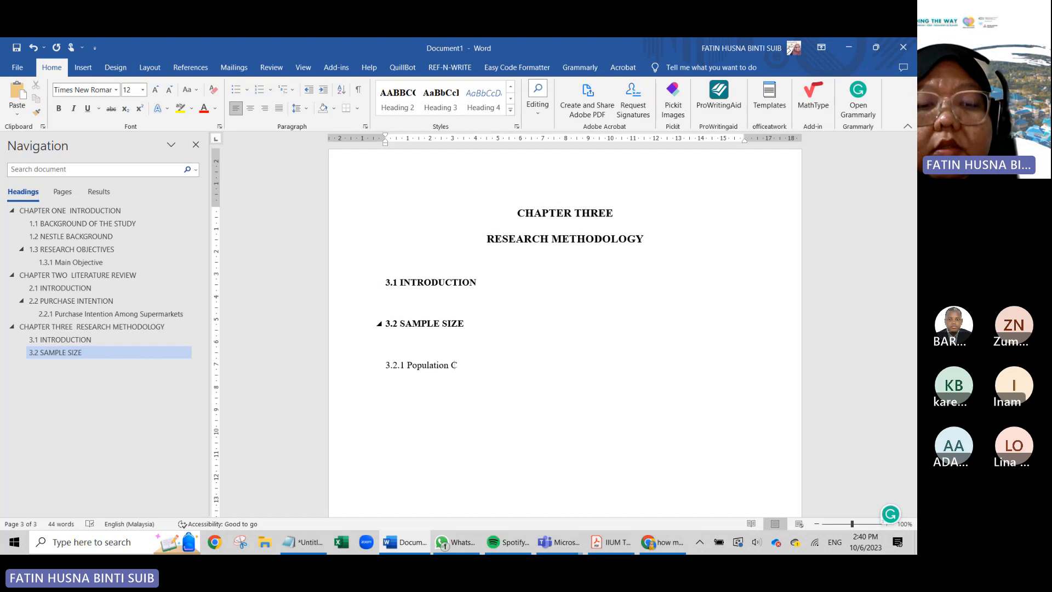
pyautogui.write('ri')
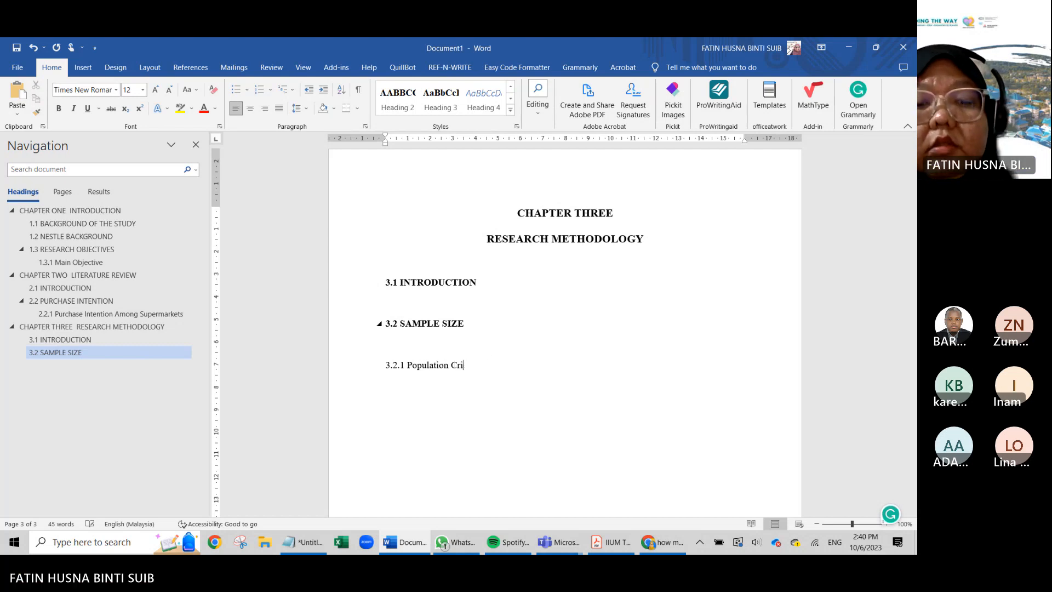
pyautogui.write('eteris')
pyautogui.press('BackSpace')
pyautogui.write('a')
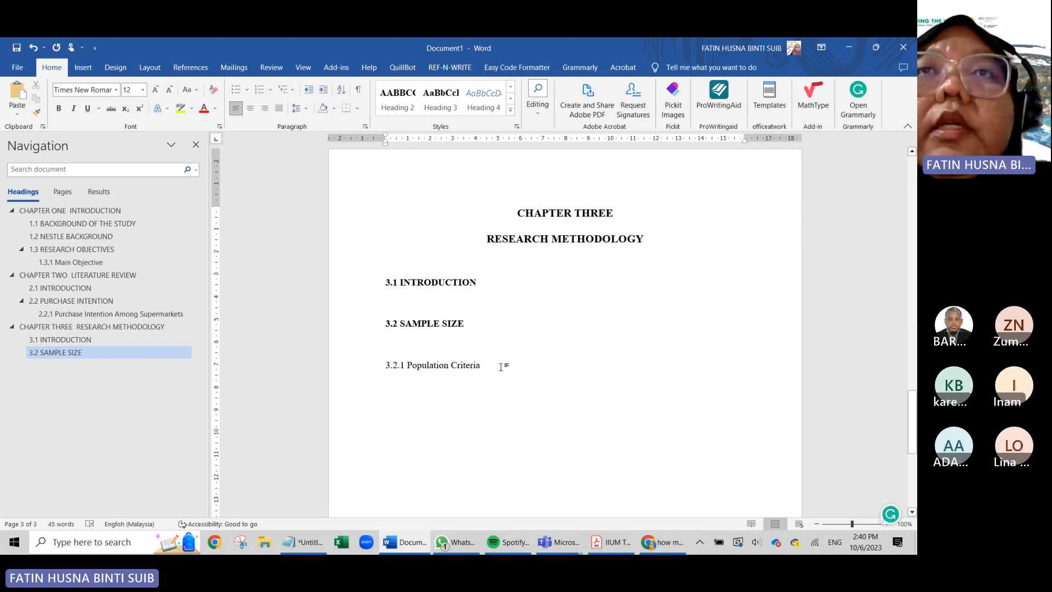
# - Apply the Heading 3 style to the 3.2.1 Population Criteria line
pyautogui.moveTo(500, 363); pyautogui.dragTo(381, 377)
pyautogui.click(441, 98)
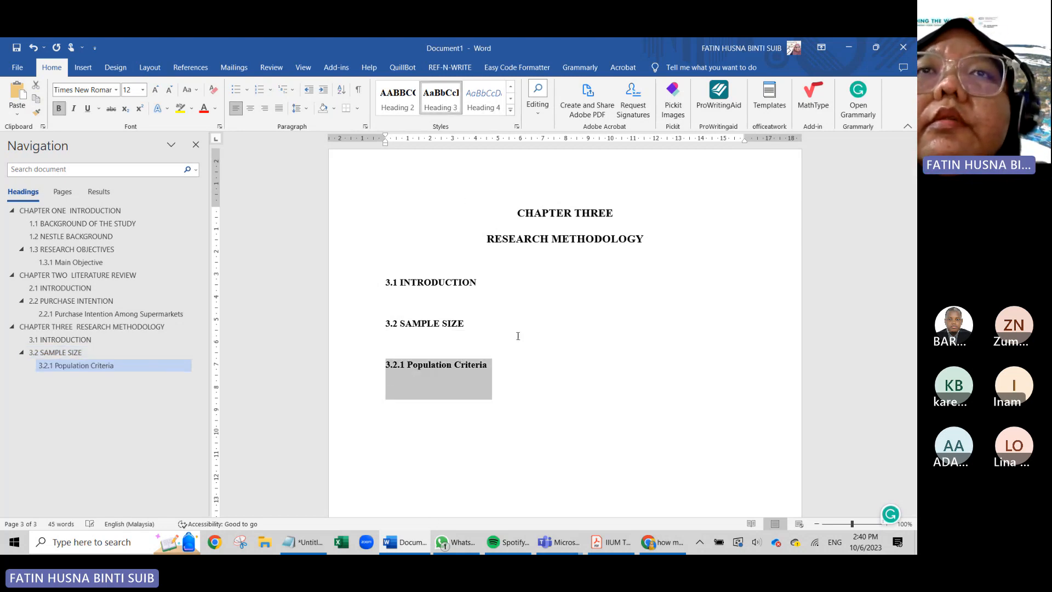
pyautogui.click(532, 384)
# - Review the heading structure of Chapters Three, Two and One, jumping to 2.2 PURCHASE INTENTION and 1.2 NESTLE BACKGROUND
pyautogui.scroll(3, 506, 414)
pyautogui.scroll(-2, 506, 414)
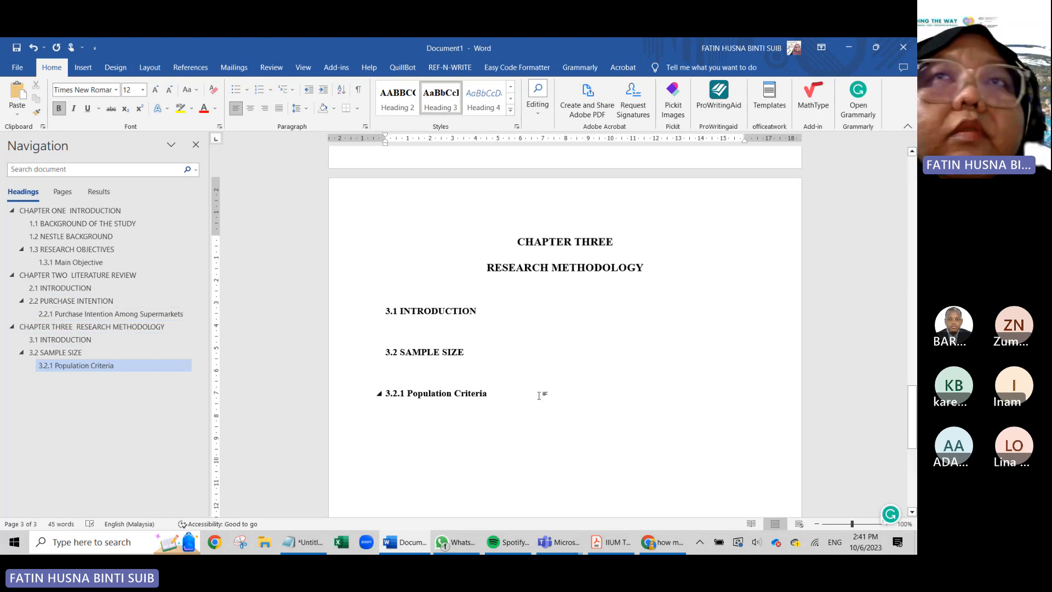
pyautogui.scroll(8, 541, 395)
pyautogui.scroll(-8, 539, 395)
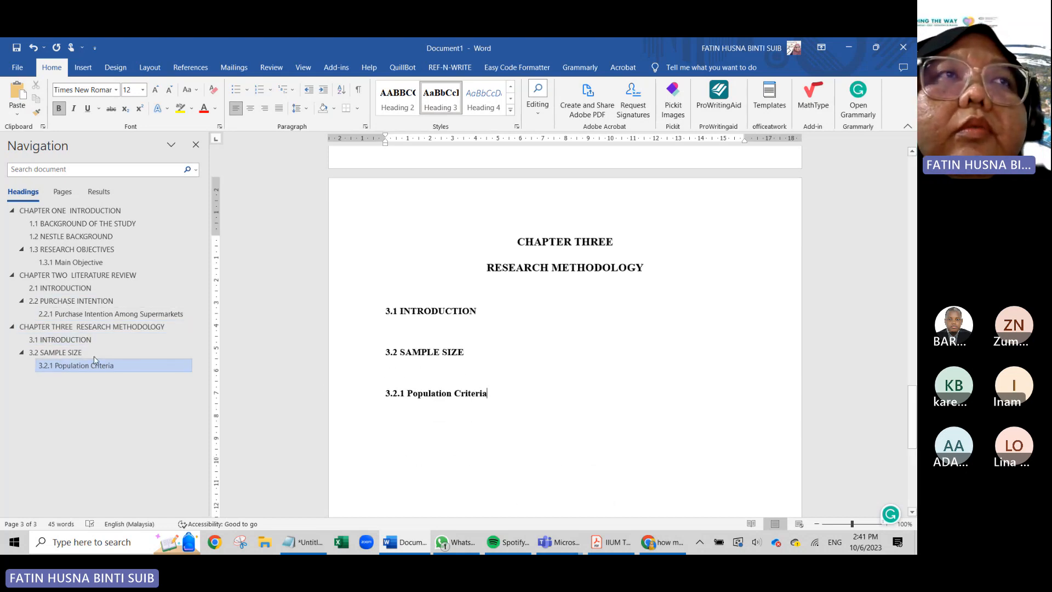
pyautogui.click(67, 307)
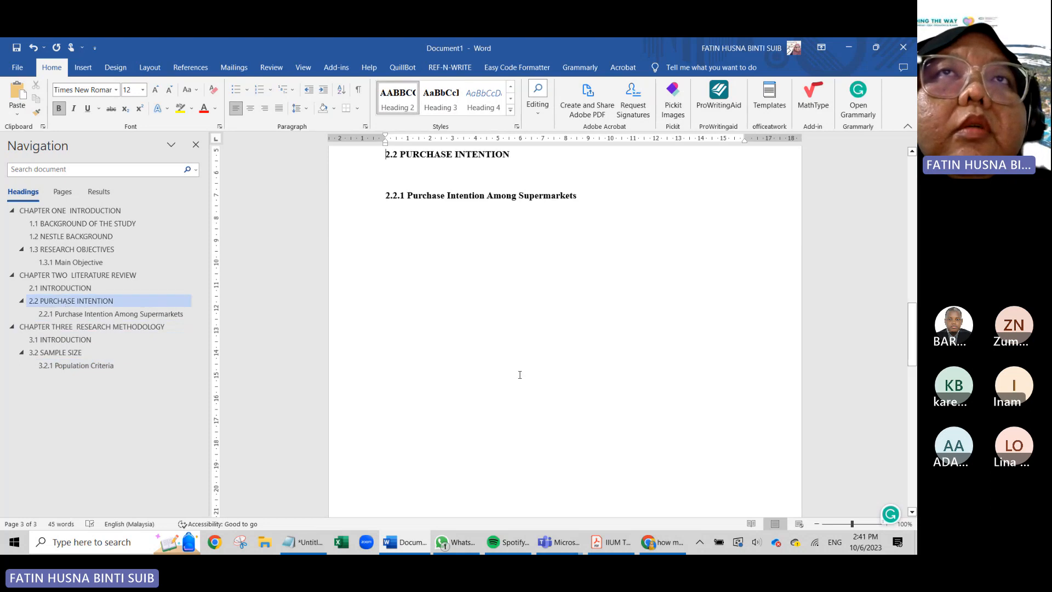
pyautogui.scroll(4, 518, 371)
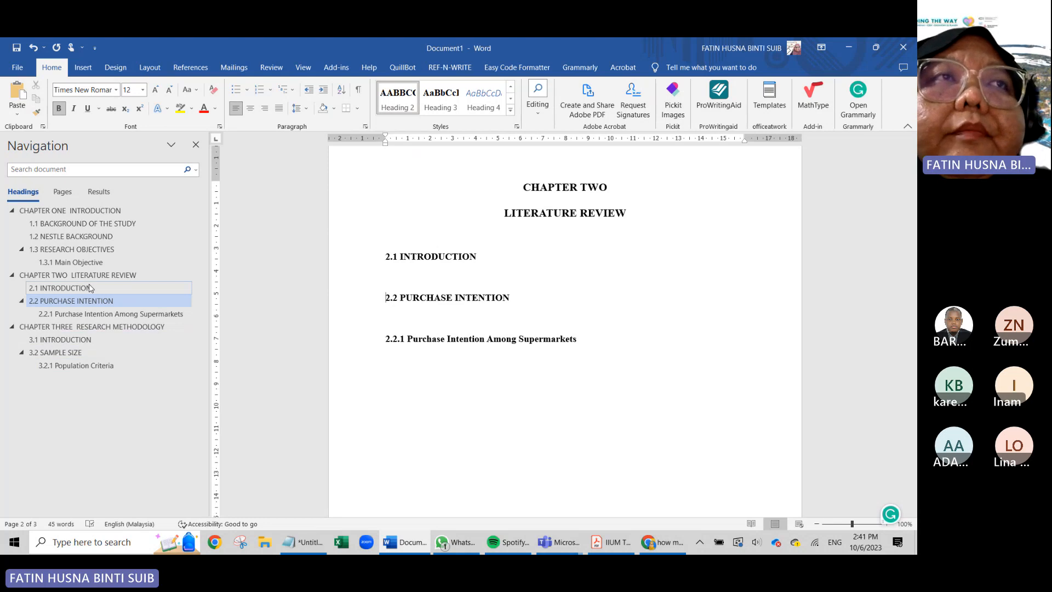
pyautogui.click(84, 241)
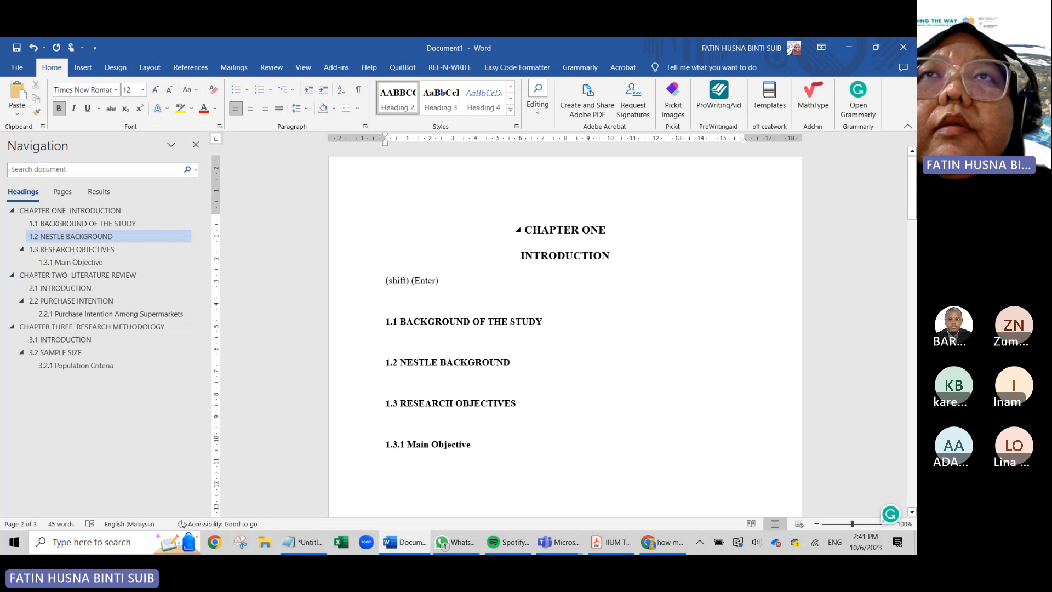
# - Insert seven blank lines above the CHAPTER ONE heading to push it down the page
pyautogui.click(525, 229)
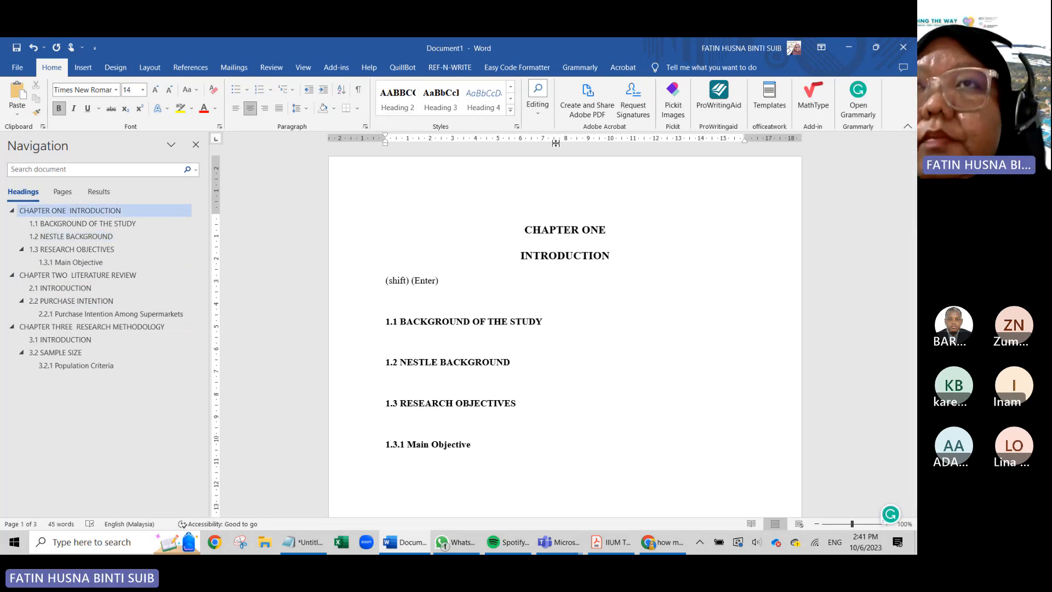
pyautogui.press('Return')
pyautogui.press('Return')
pyautogui.press('Return')
pyautogui.press('Return')
pyautogui.press('Return')
pyautogui.press('Return')
pyautogui.press('Return')
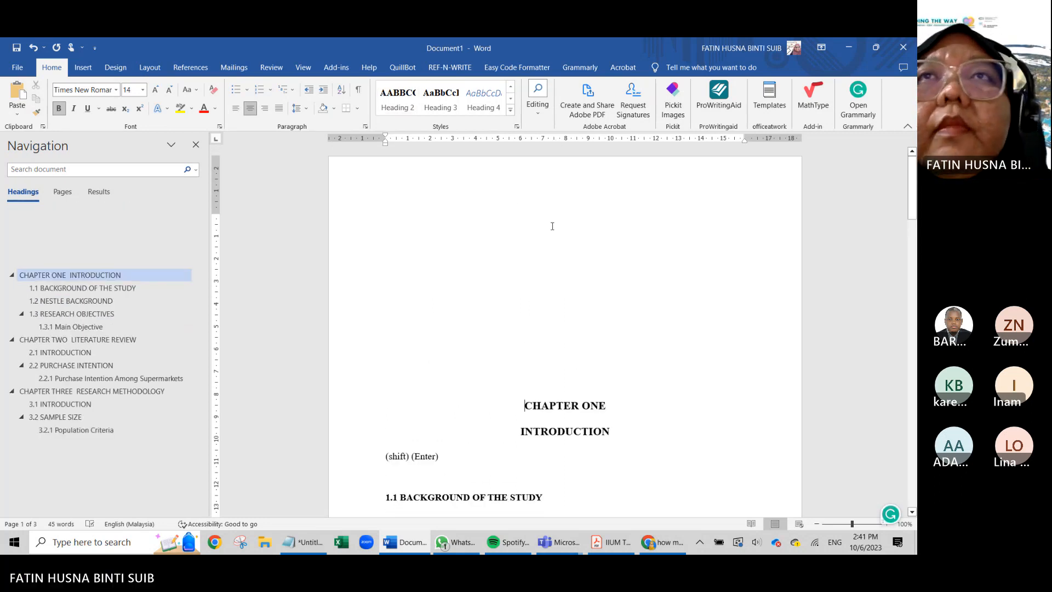
# - Remove the seven blank lines above the CHAPTER ONE heading
pyautogui.click(554, 205)
pyautogui.press('Delete')
pyautogui.press('Delete')
pyautogui.press('Delete')
pyautogui.press('Delete')
pyautogui.press('Delete')
pyautogui.press('Delete')
pyautogui.press('Delete')
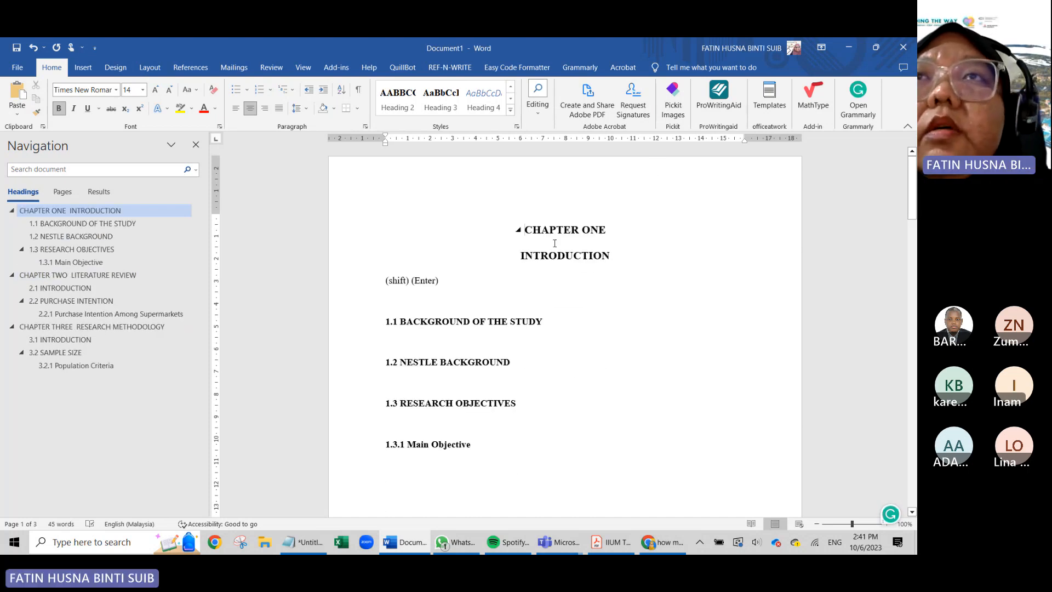
pyautogui.scroll(-20, 555, 243)
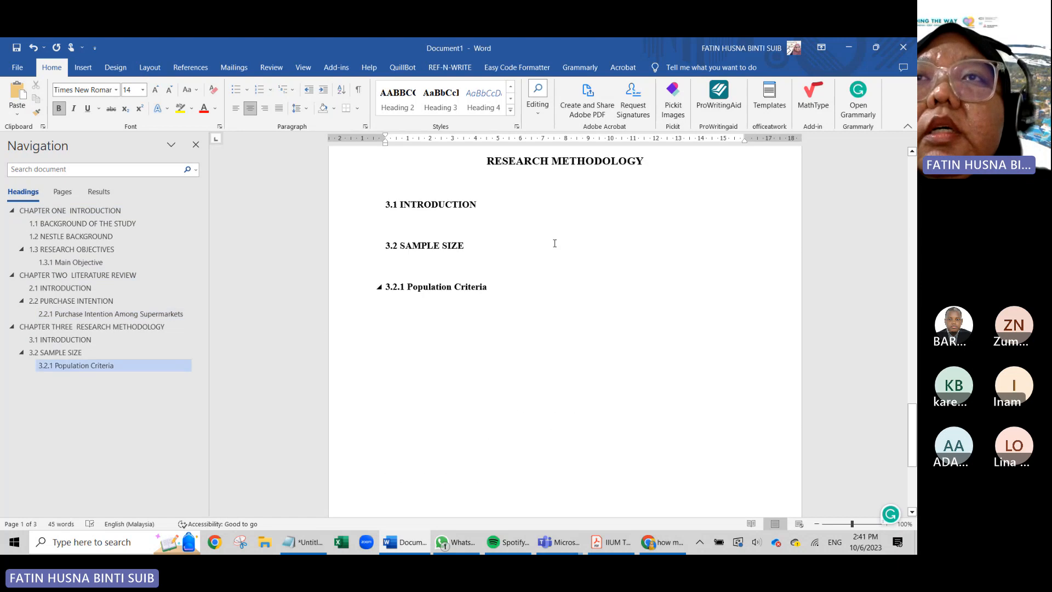
pyautogui.scroll(20, 555, 243)
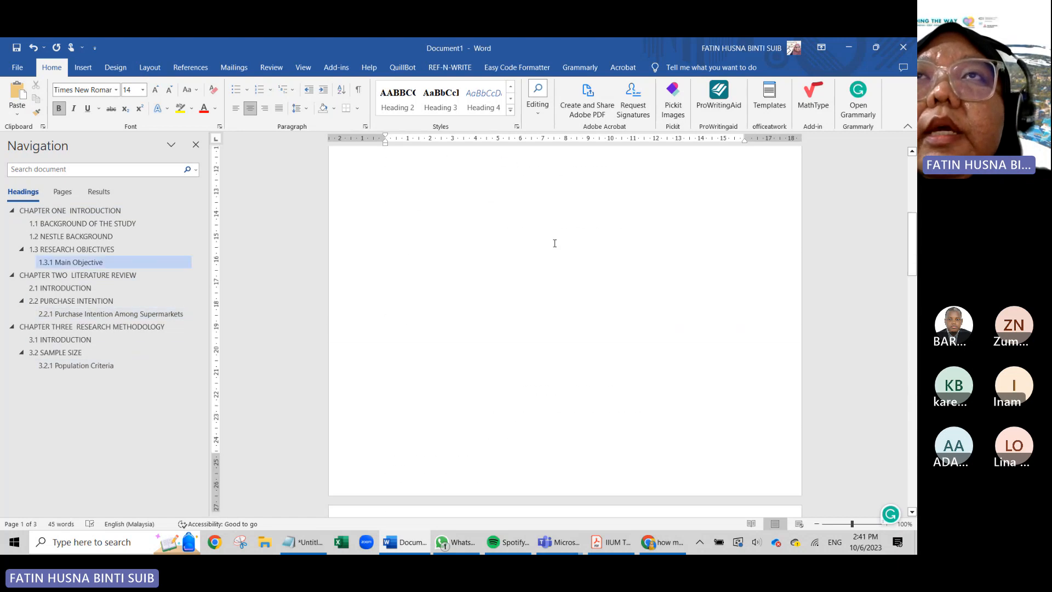
pyautogui.scroll(3, 555, 243)
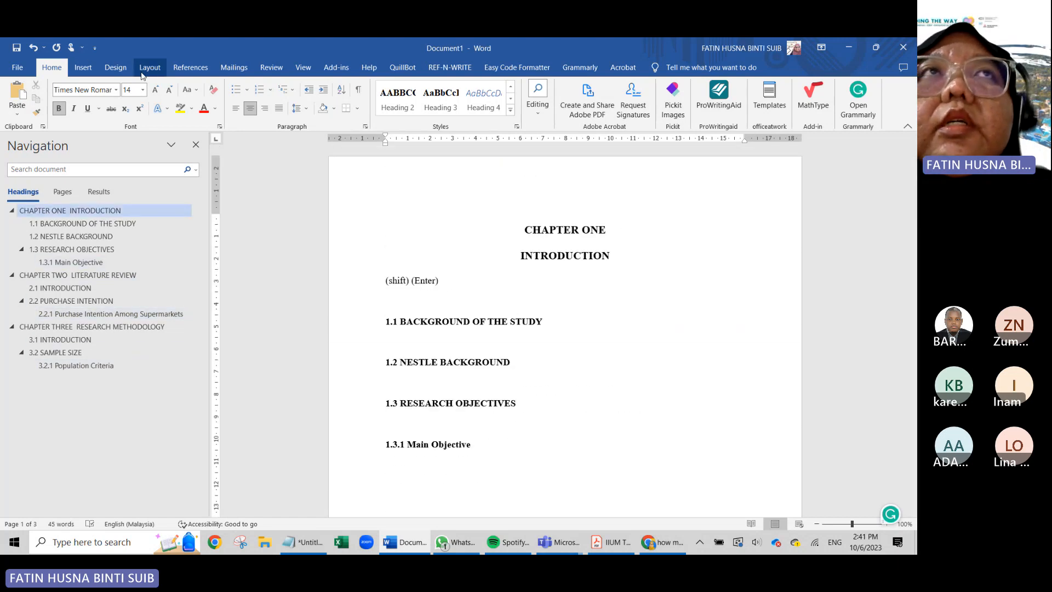
pyautogui.click(83, 68)
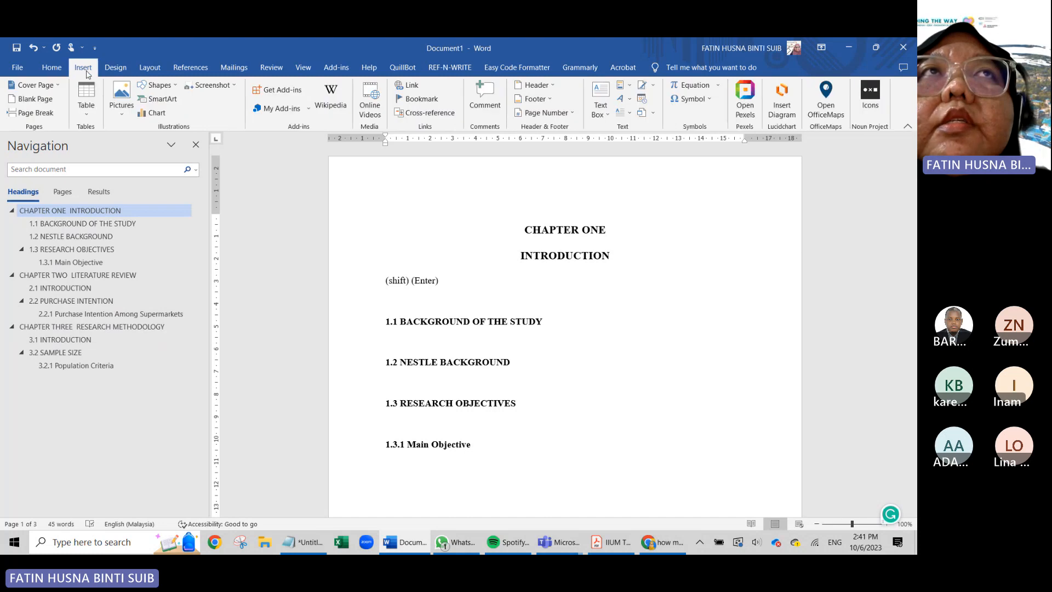
pyautogui.click(115, 68)
pyautogui.click(52, 68)
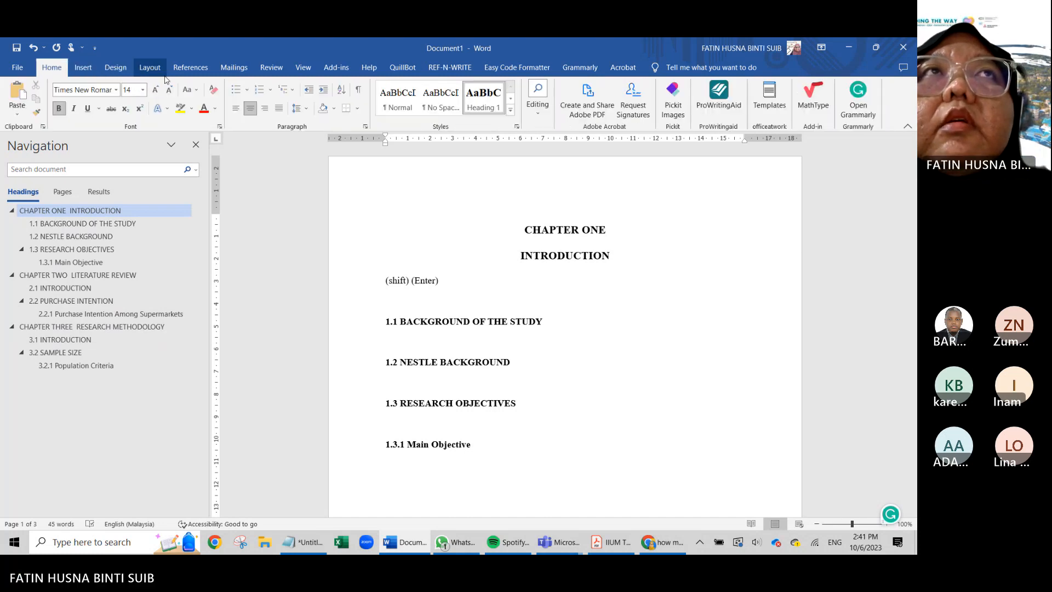
pyautogui.click(149, 68)
pyautogui.click(149, 85)
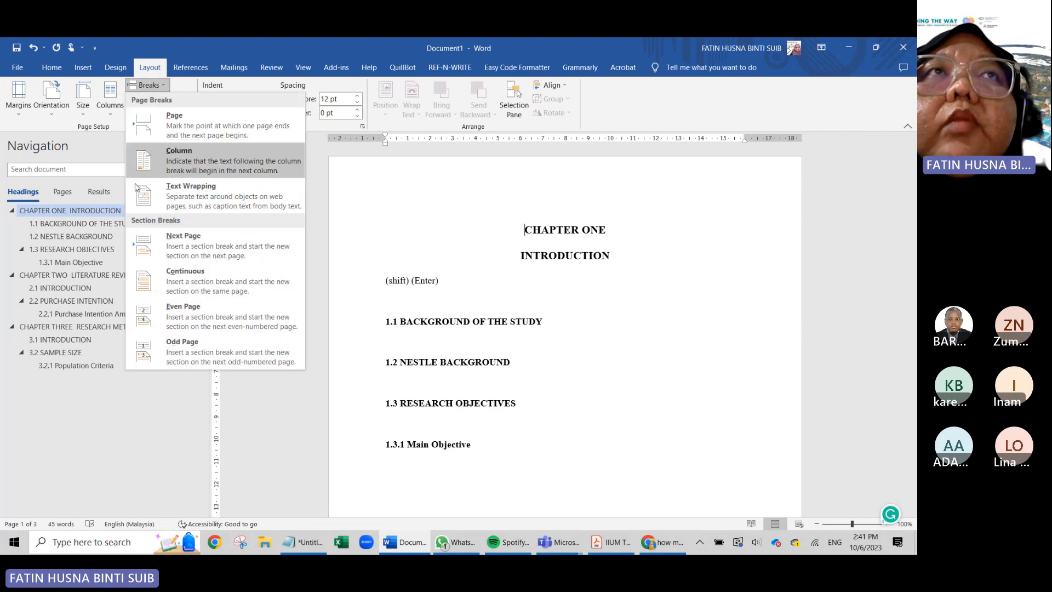
pyautogui.click(476, 252)
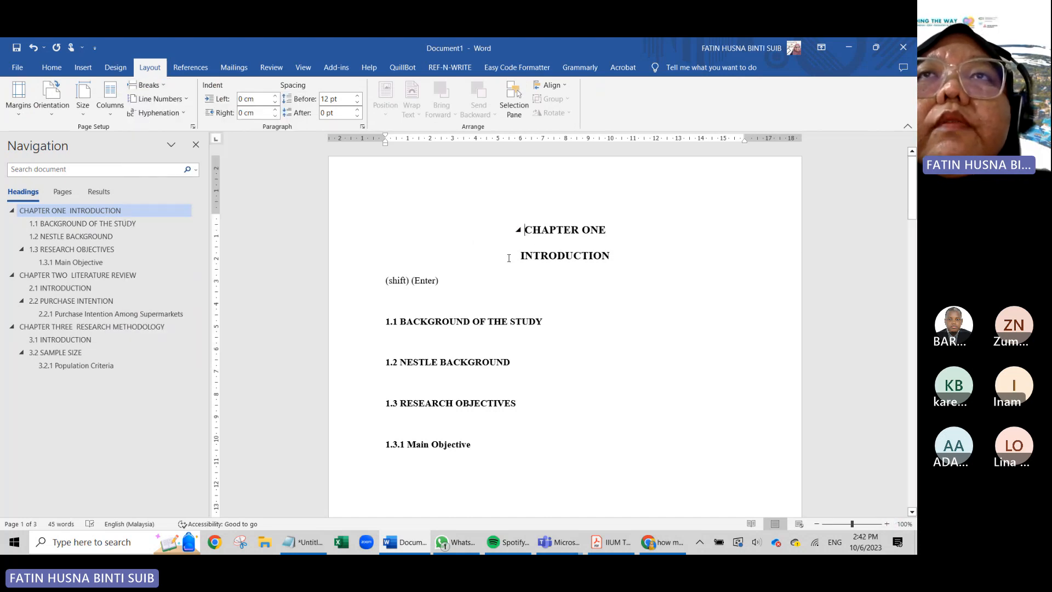
pyautogui.scroll(-3, 508, 259)
pyautogui.scroll(3, 508, 259)
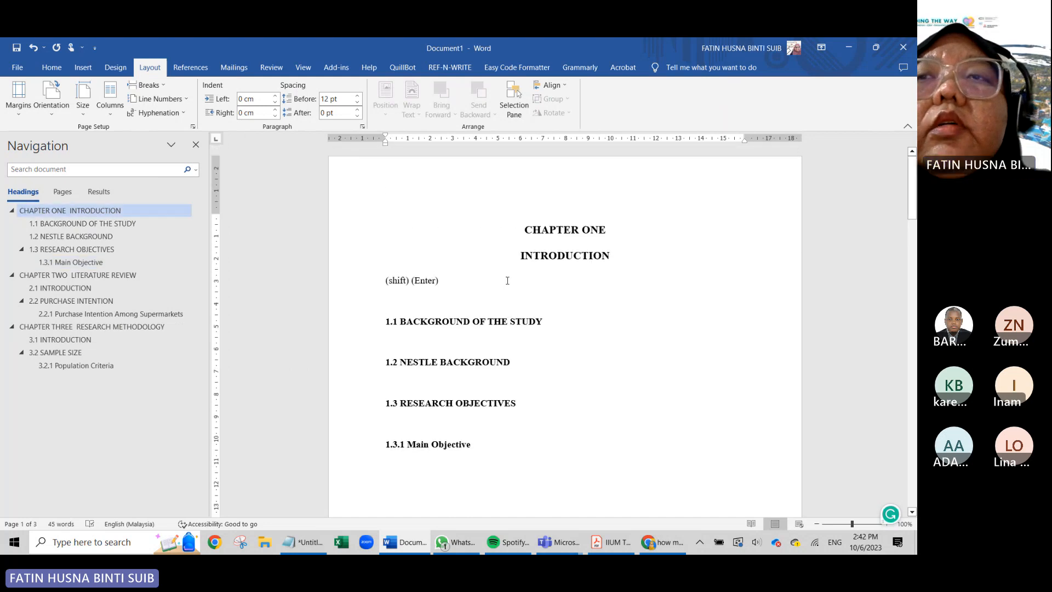
# - Switch to the IIUM Thesis Format PDF in Acrobat and examine the page-number placement on the preliminary page before Appendix O
pyautogui.click(612, 543)
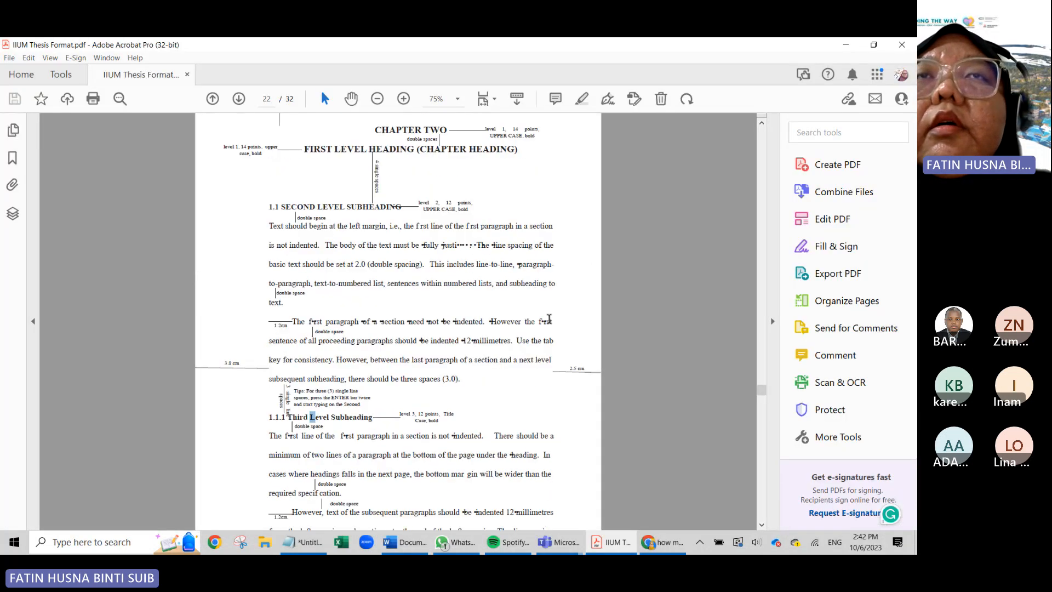
pyautogui.scroll(8, 549, 320)
pyautogui.scroll(-4, 549, 320)
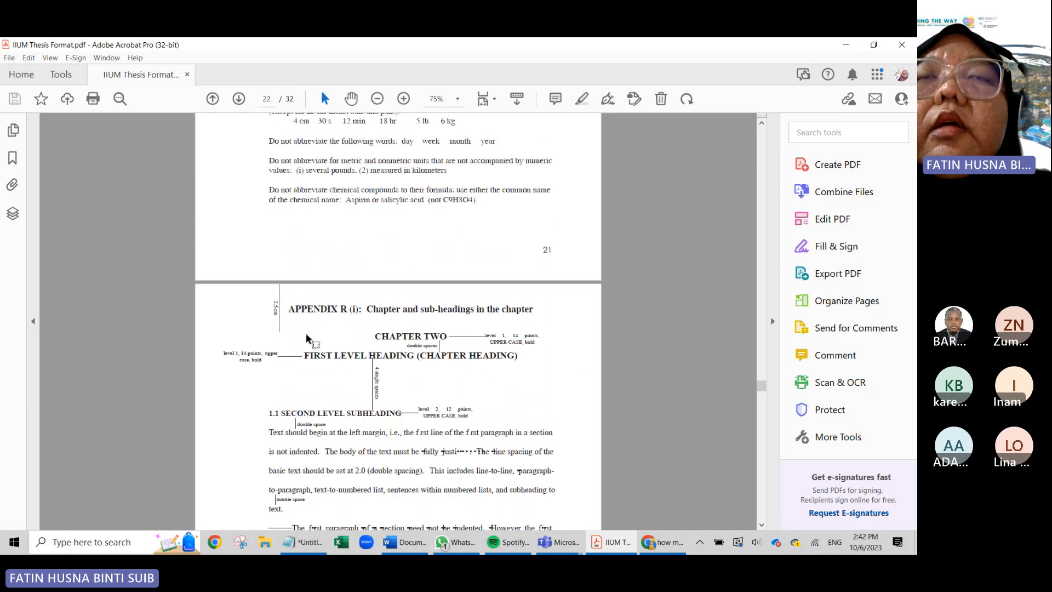
pyautogui.scroll(5, 408, 298)
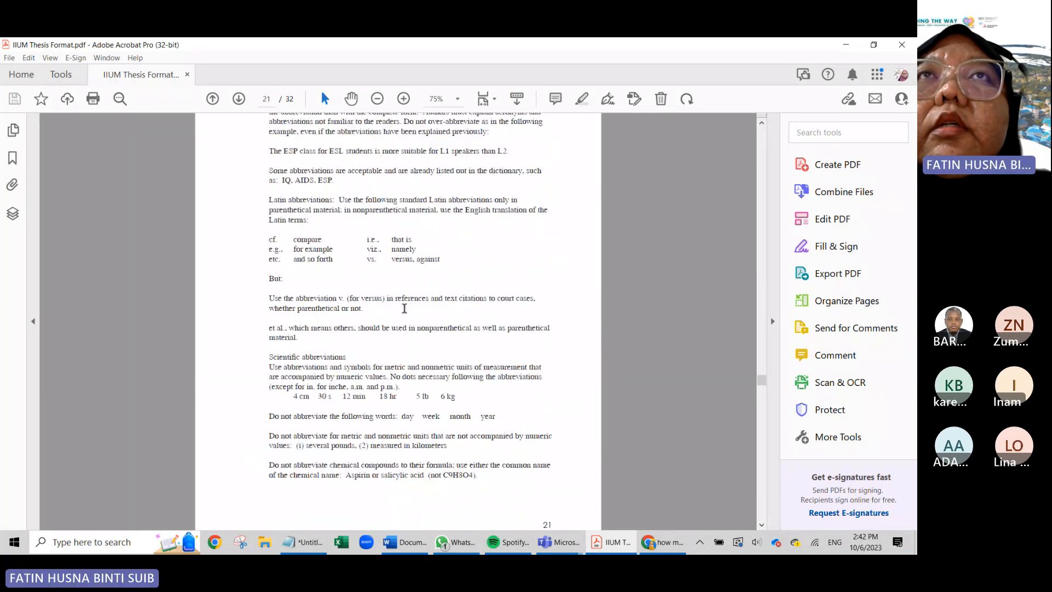
pyautogui.scroll(15, 404, 309)
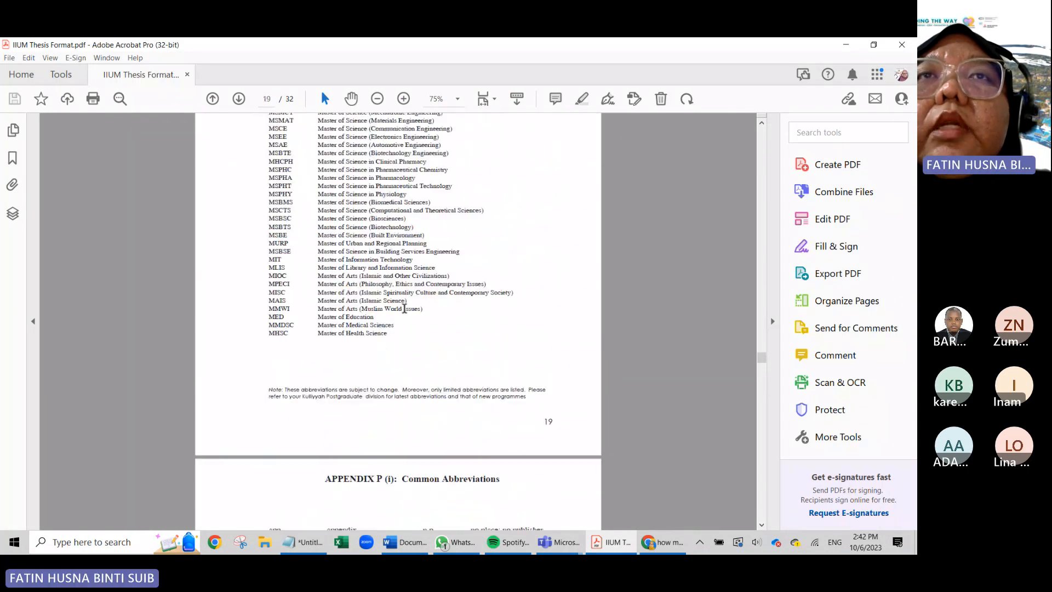
pyautogui.scroll(8, 408, 329)
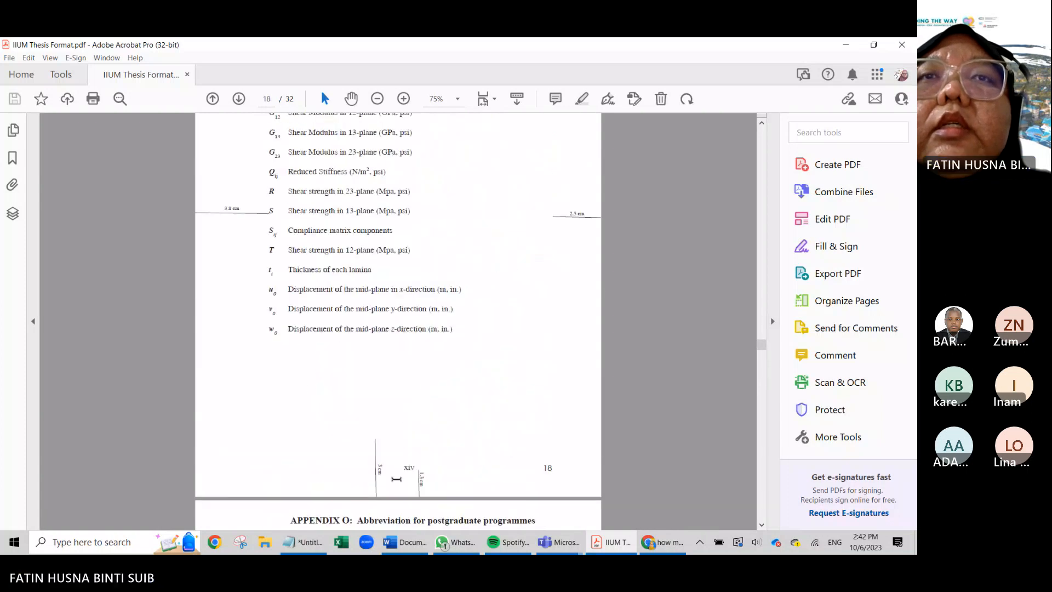
pyautogui.scroll(-3, 433, 447)
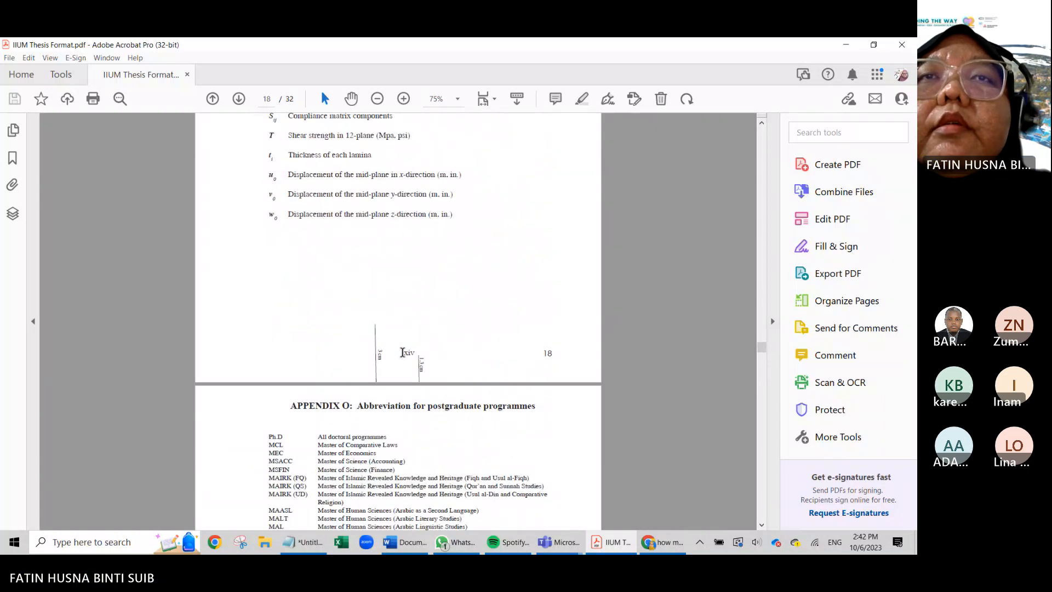
pyautogui.scroll(-15, 415, 334)
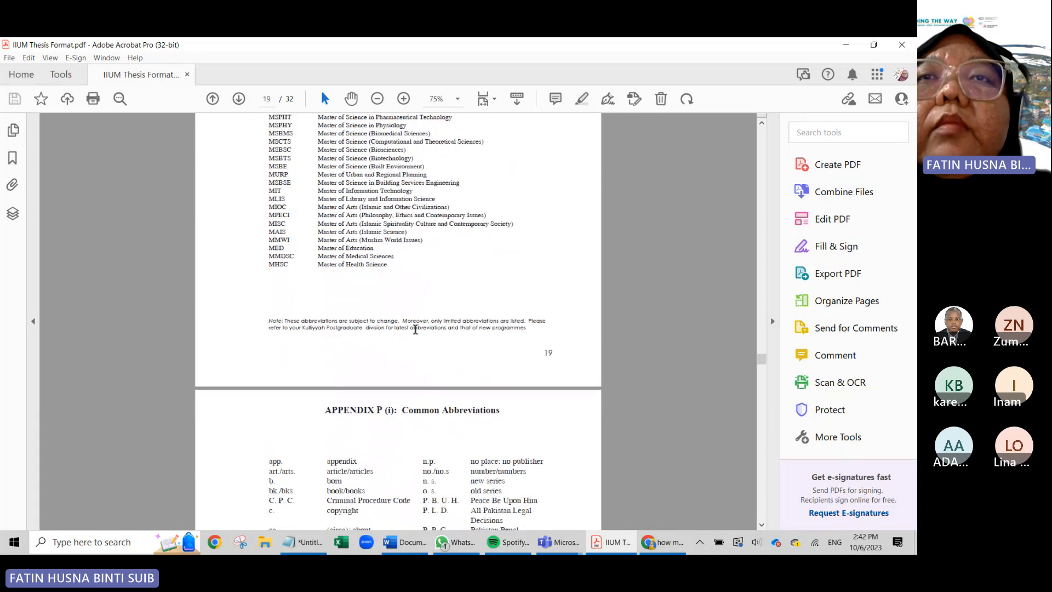
pyautogui.scroll(-15, 415, 329)
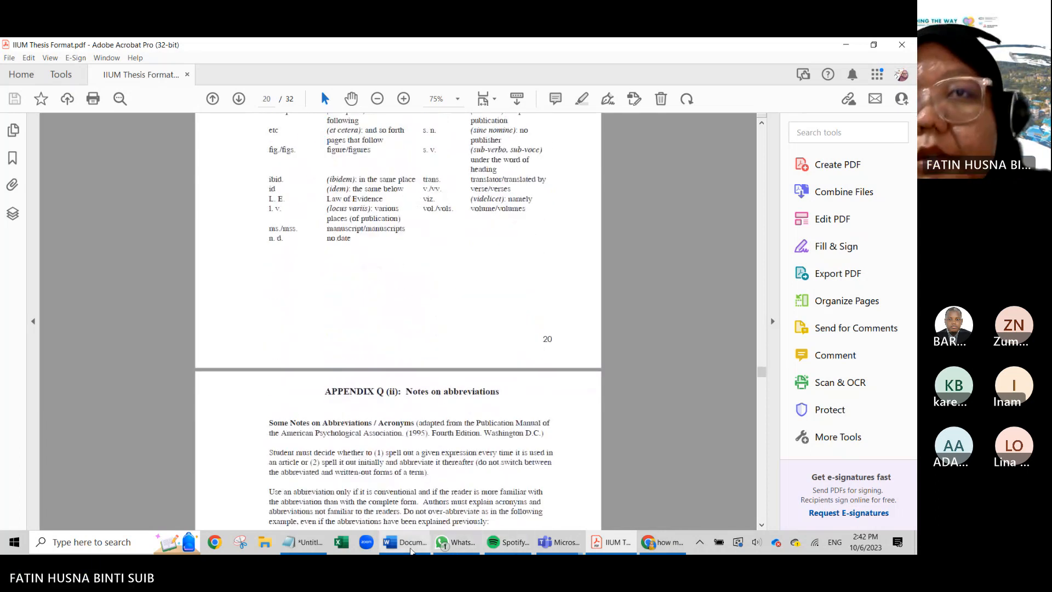
# - Switch back to Word and insert a Next Page section break before the CHAPTER ONE heading
pyautogui.click(410, 549)
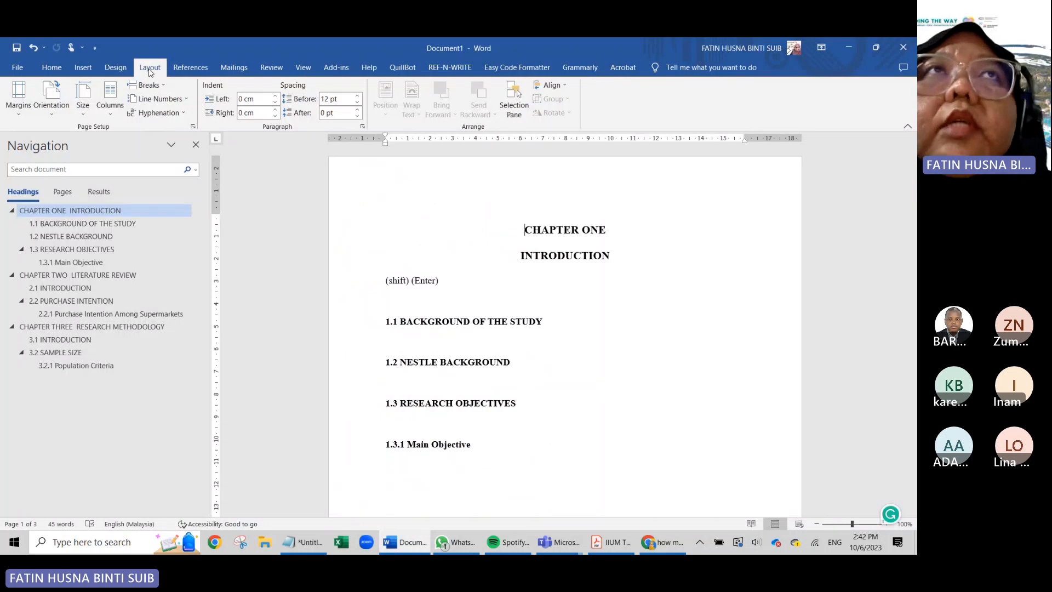
pyautogui.click(156, 82)
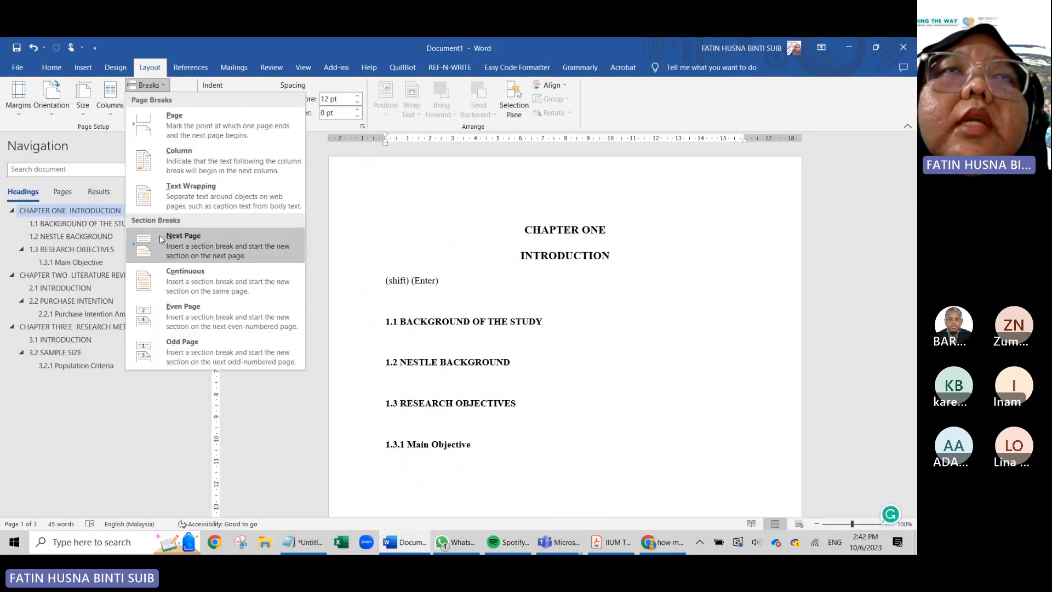
pyautogui.click(162, 237)
pyautogui.scroll(-10, 621, 357)
pyautogui.scroll(3, 608, 369)
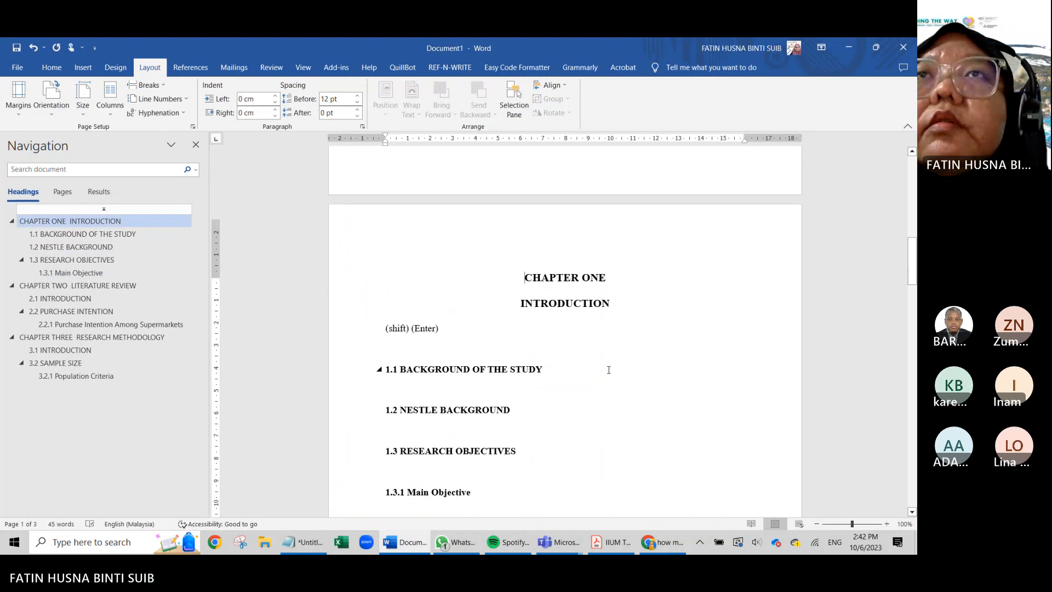
pyautogui.scroll(3, 474, 283)
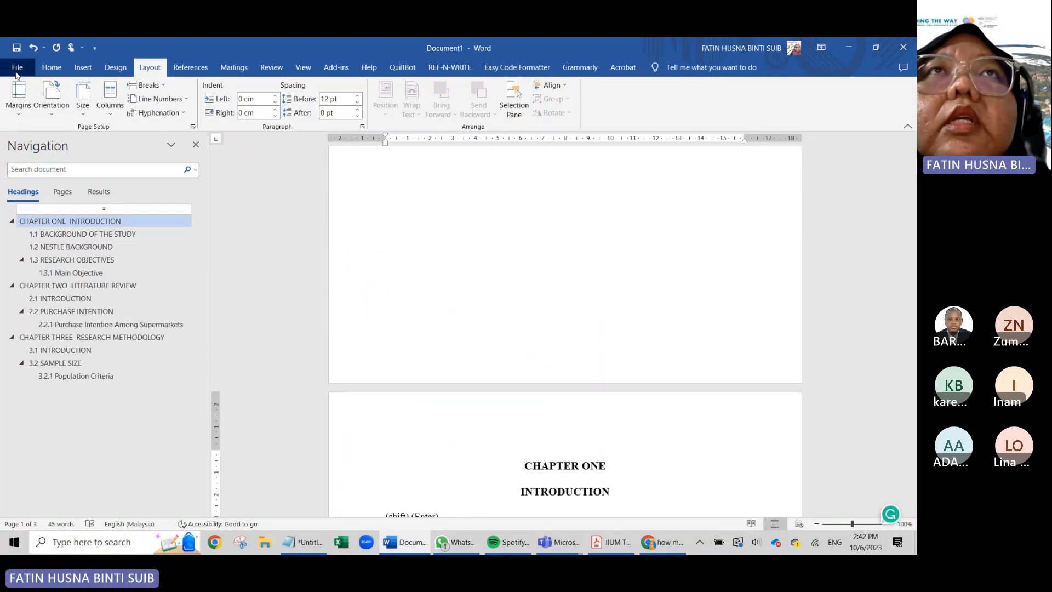
# - Show the formatting marks and check the section break above the CHAPTER ONE heading
pyautogui.click(17, 67)
pyautogui.click(16, 73)
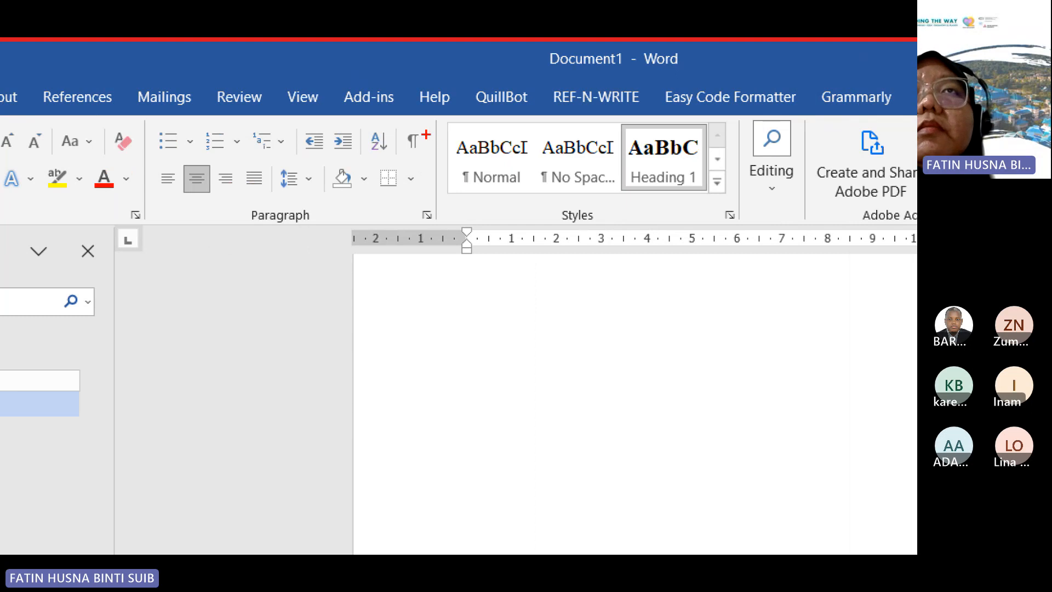
pyautogui.moveTo(427, 134)
pyautogui.mouseDown()
pyautogui.moveTo(406, 118)
pyautogui.moveTo(421, 160)
pyautogui.mouseUp()
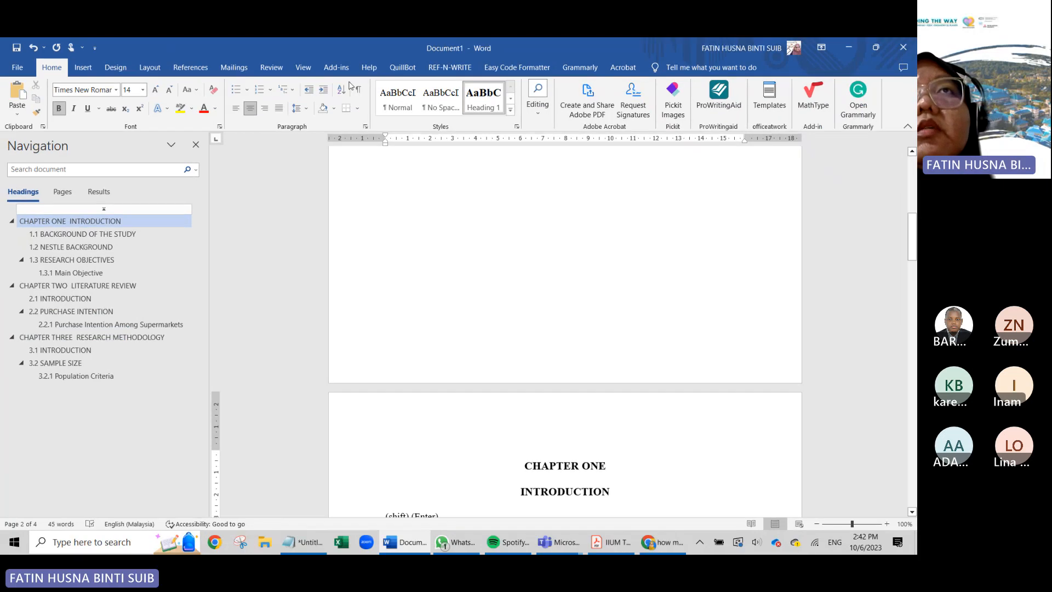
pyautogui.click(357, 92)
pyautogui.scroll(-4, 510, 347)
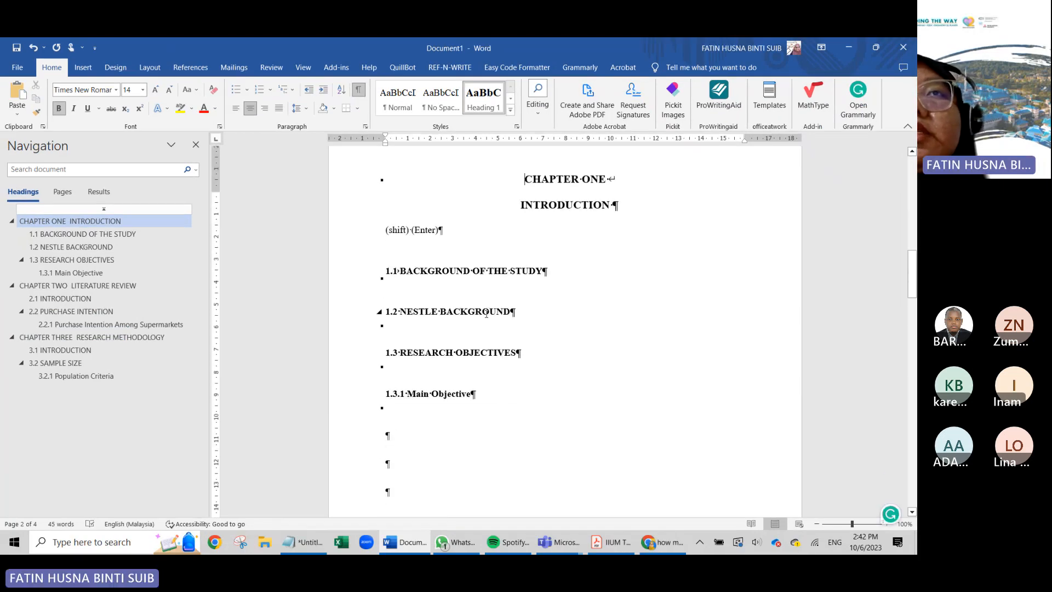
pyautogui.scroll(7, 482, 305)
pyautogui.scroll(5, 482, 306)
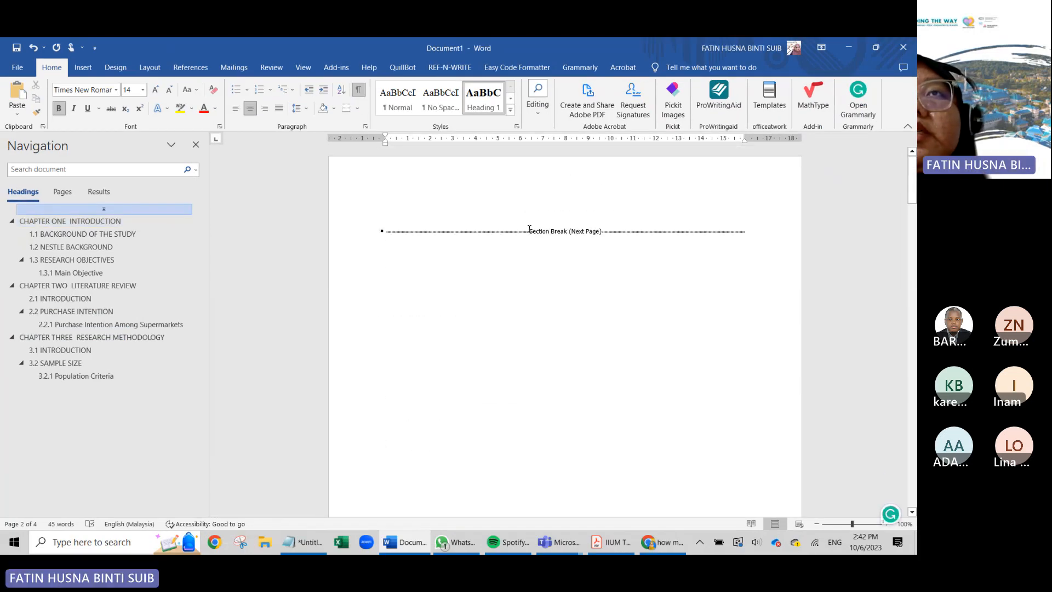
pyautogui.scroll(-10, 546, 302)
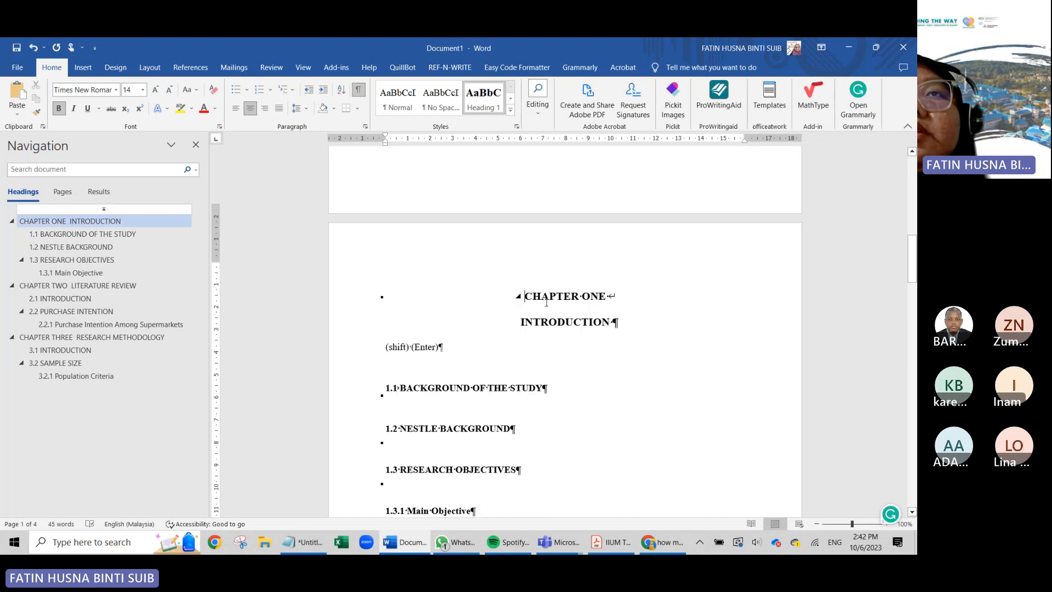
# - Examine the paragraph marks throughout Chapters One and Two, and hide the formatting marks again
pyautogui.scroll(2, 546, 302)
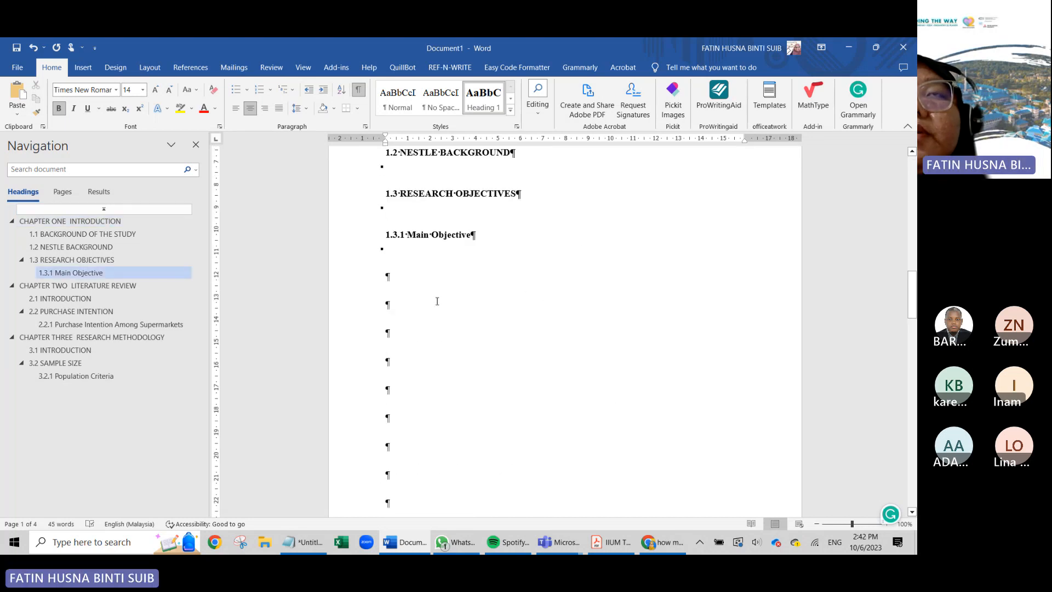
pyautogui.scroll(-10, 435, 300)
pyautogui.scroll(2, 434, 300)
pyautogui.scroll(-10, 434, 300)
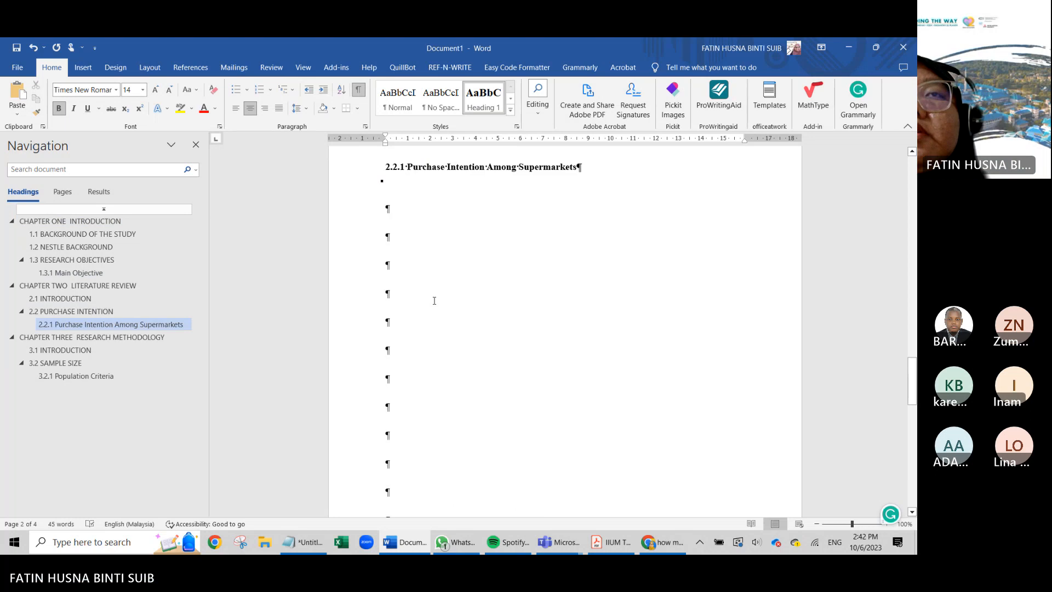
pyautogui.scroll(10, 434, 301)
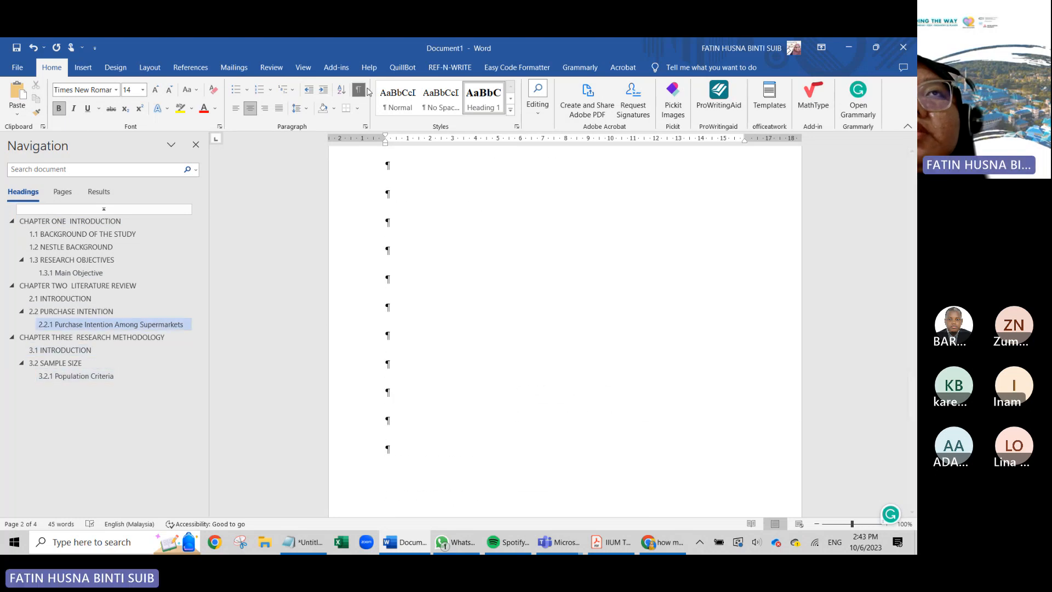
pyautogui.scroll(15, 468, 289)
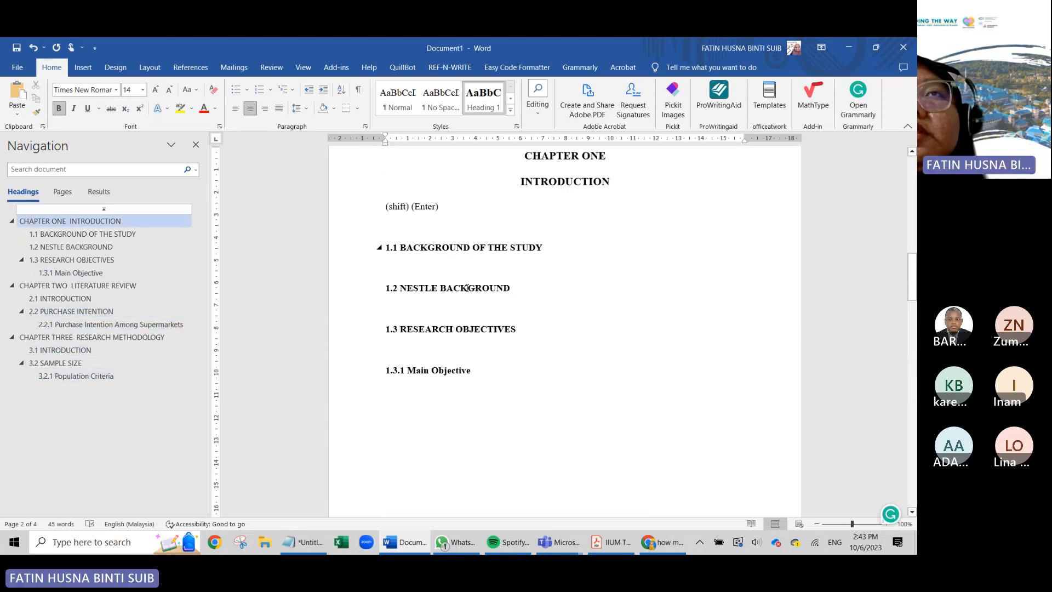
# - Left-align the empty line on the blank first page before Chapter One
pyautogui.scroll(3, 466, 287)
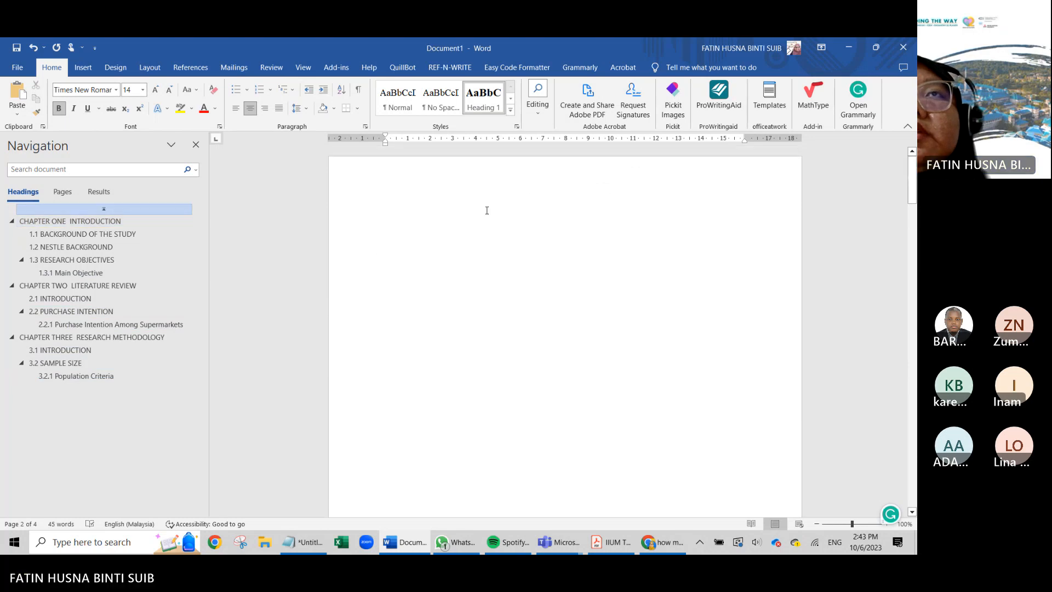
pyautogui.hotkey('ctrl', 'l')
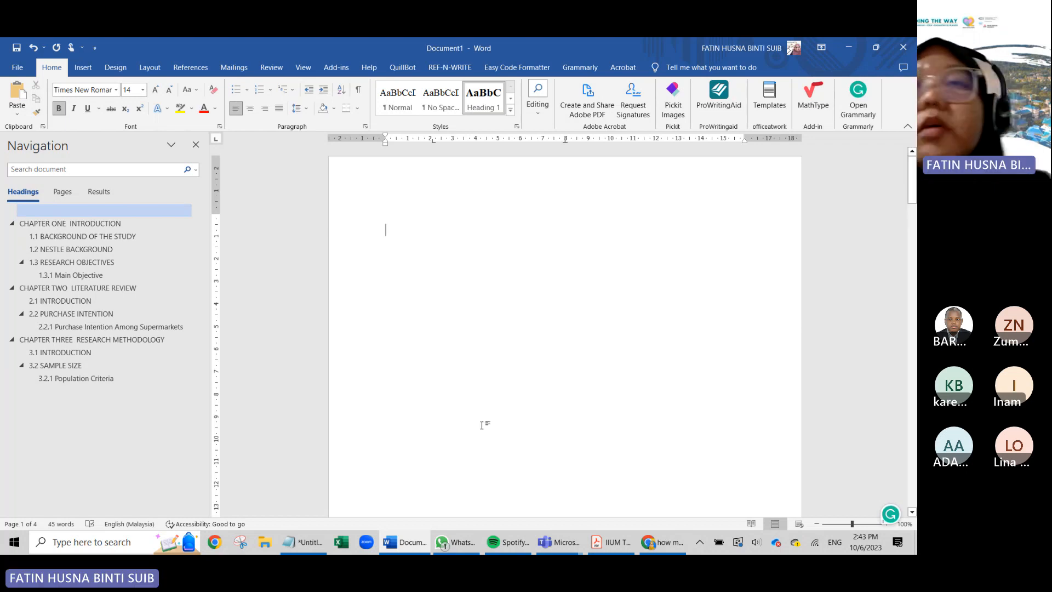
# - Add blank lines on the empty first page before Chapter One until the cursor reaches a second preliminary page
pyautogui.click(612, 544)
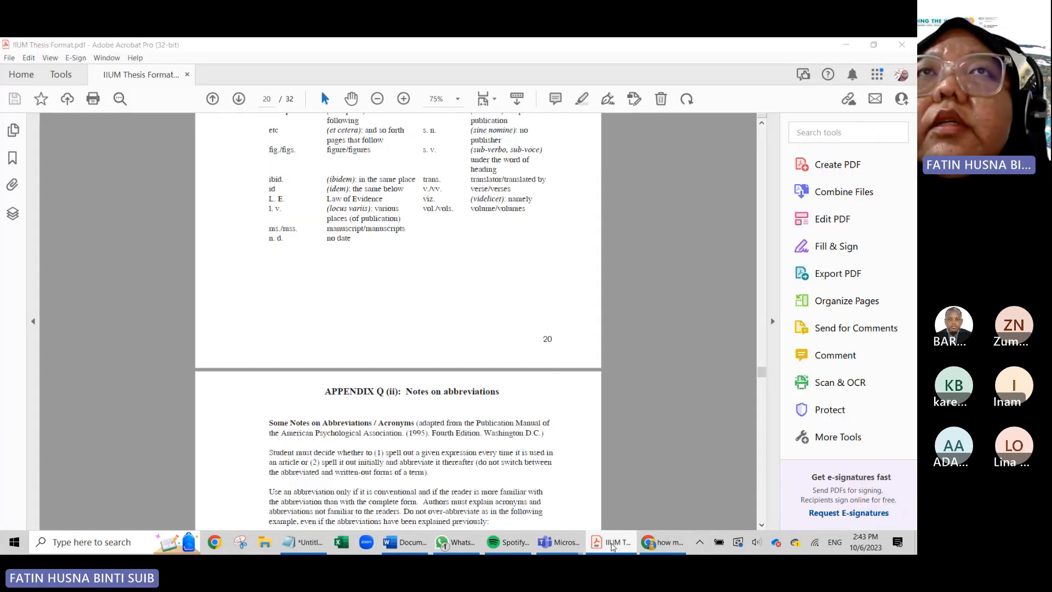
pyautogui.click(612, 544)
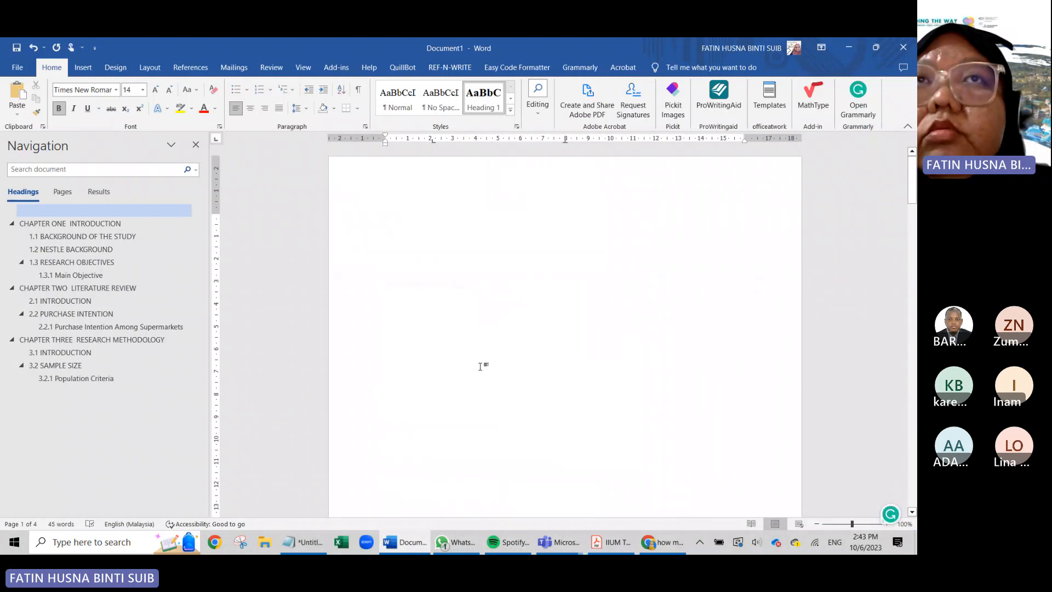
pyautogui.press('Return')
pyautogui.press('Return')
pyautogui.press('Return')
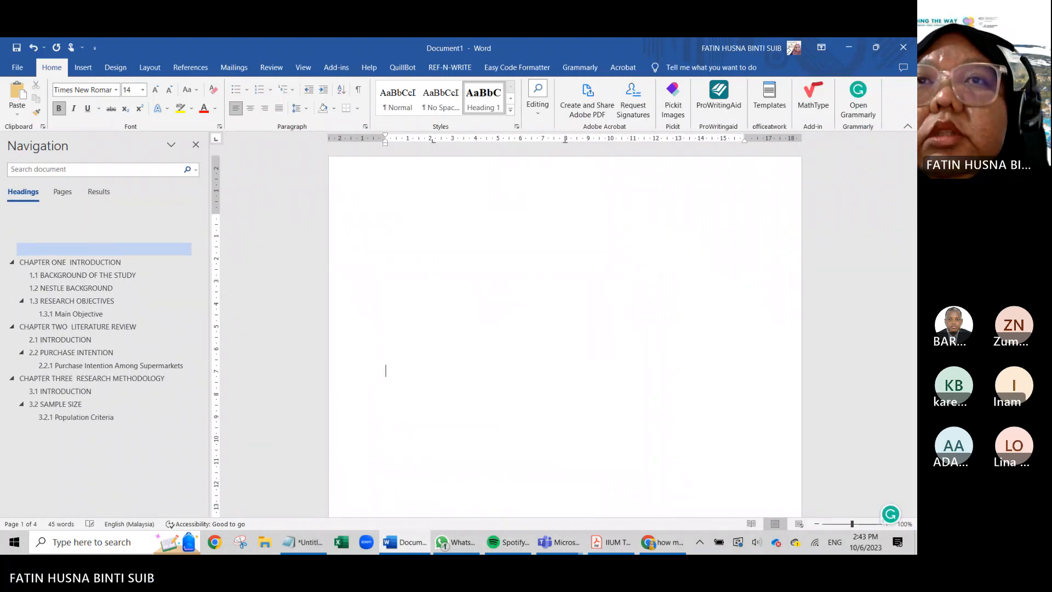
pyautogui.press('Return')
pyautogui.press('Return')
pyautogui.press('Return')
pyautogui.press('Return')
pyautogui.press('Return')
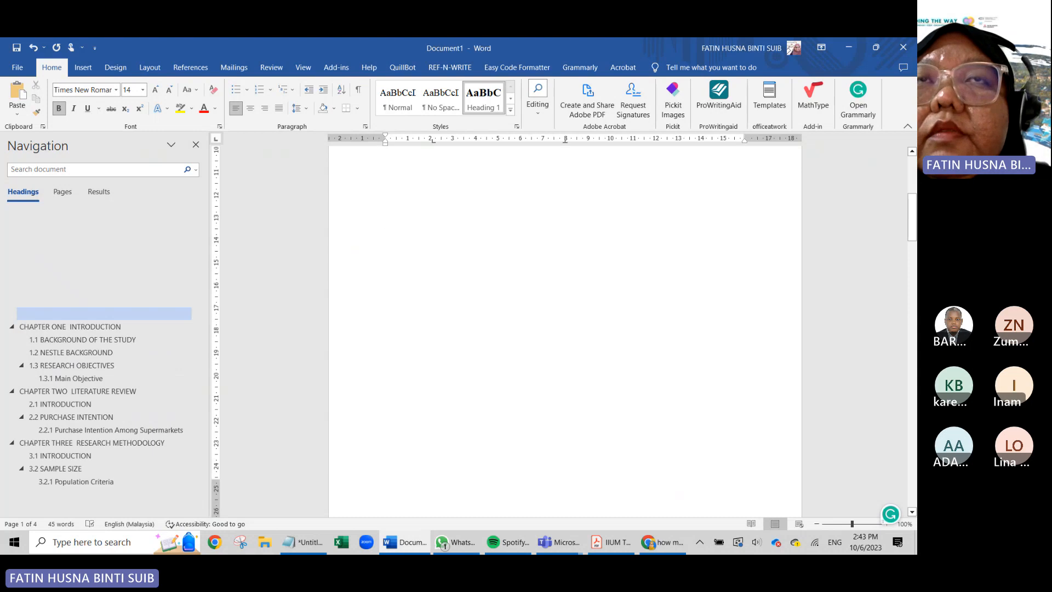
pyautogui.press('Return')
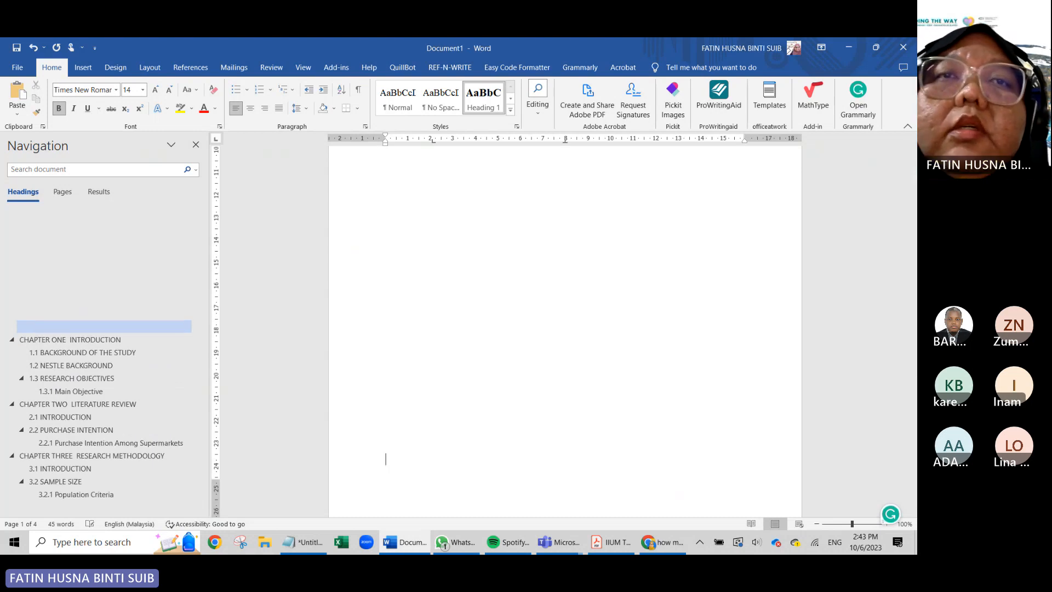
pyautogui.press('Return')
pyautogui.press('Return')
pyautogui.press('Return')
pyautogui.press('Return')
pyautogui.press('Return')
pyautogui.press('Return')
pyautogui.press('Return')
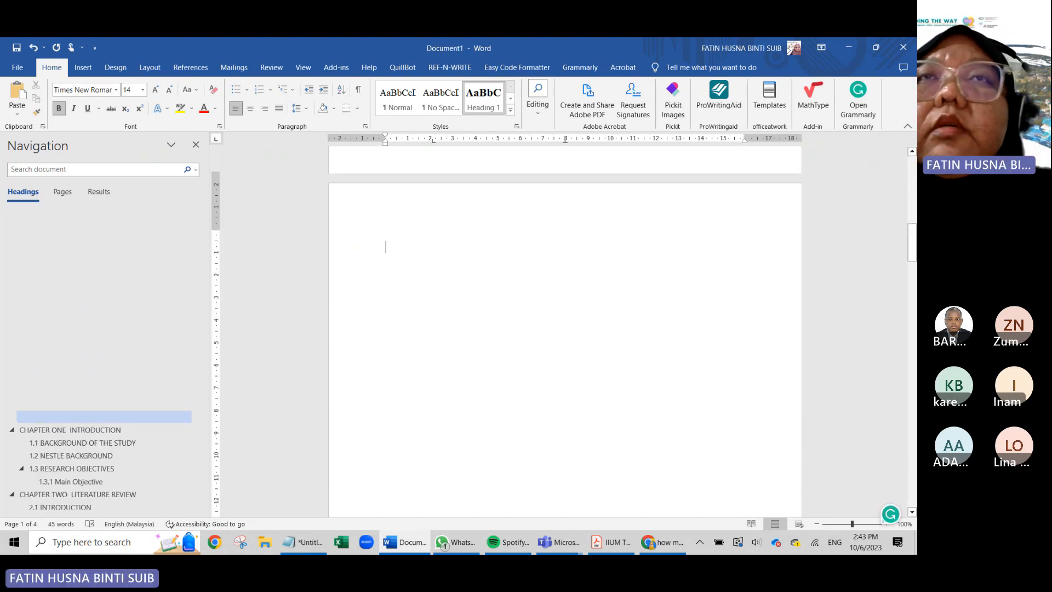
# - Switch to the IIUM Thesis Format PDF in Acrobat and look back through the appendices before the abbreviation notes
pyautogui.click(610, 542)
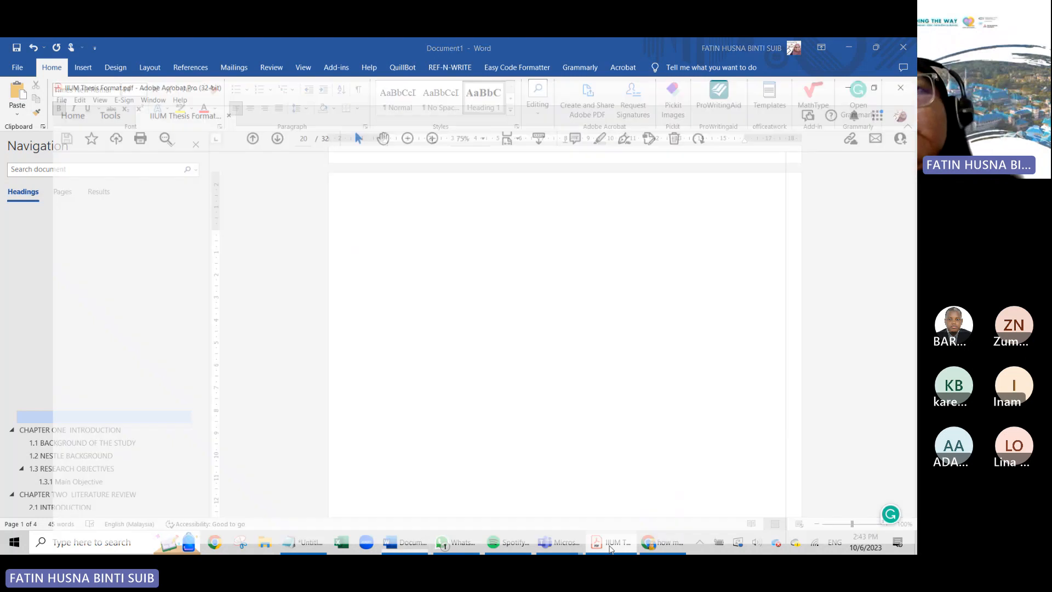
pyautogui.scroll(20, 412, 372)
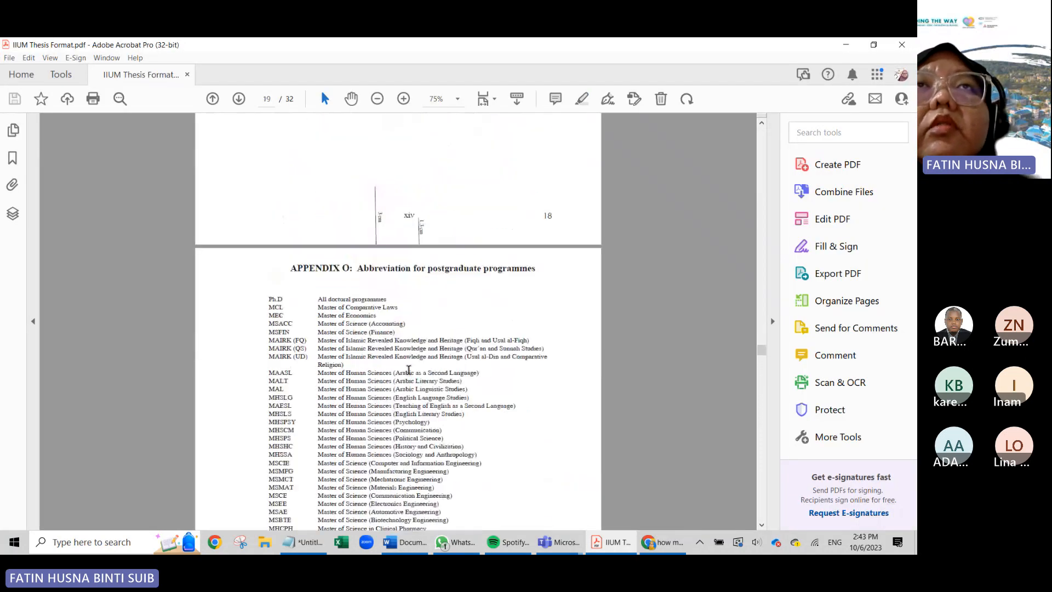
pyautogui.scroll(20, 408, 370)
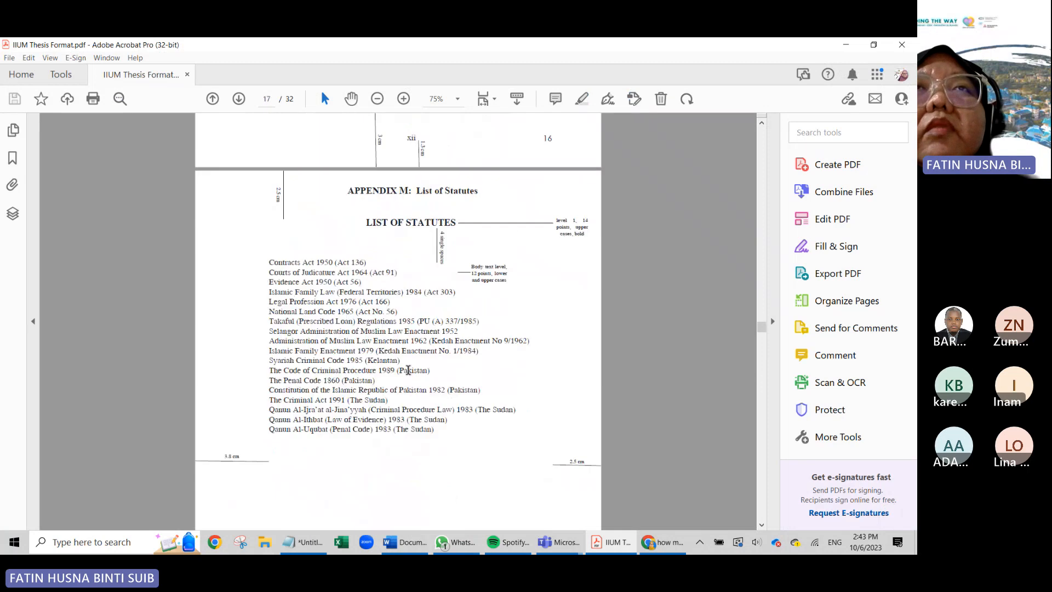
# - Examine the sample Table of Contents page in Appendix I of the thesis format PDF and return to the Word document
pyautogui.scroll(20, 408, 372)
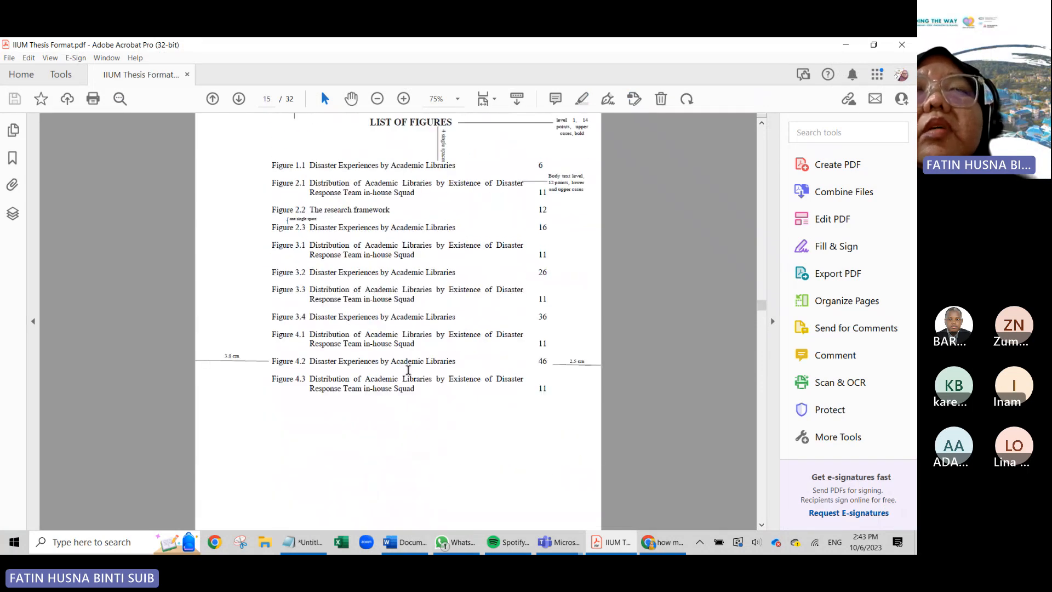
pyautogui.scroll(15, 408, 375)
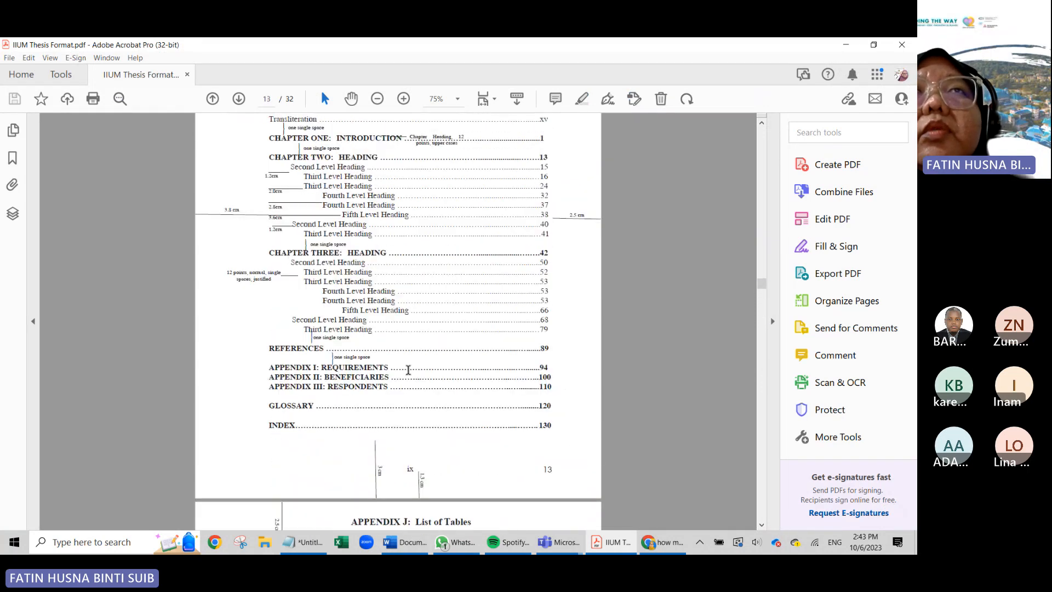
pyautogui.scroll(3, 408, 371)
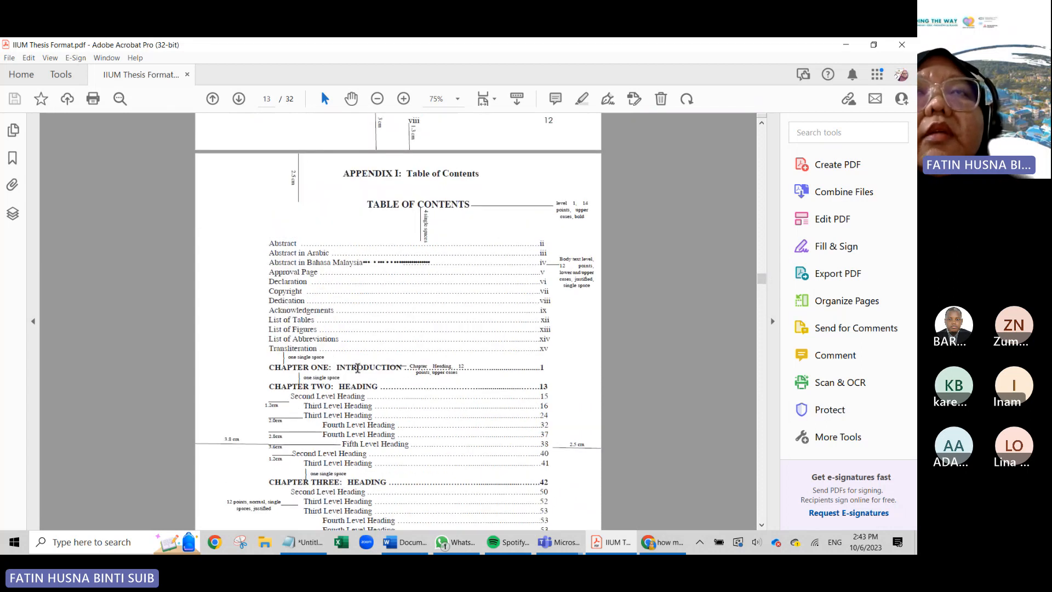
pyautogui.scroll(-3, 356, 366)
pyautogui.scroll(5, 356, 366)
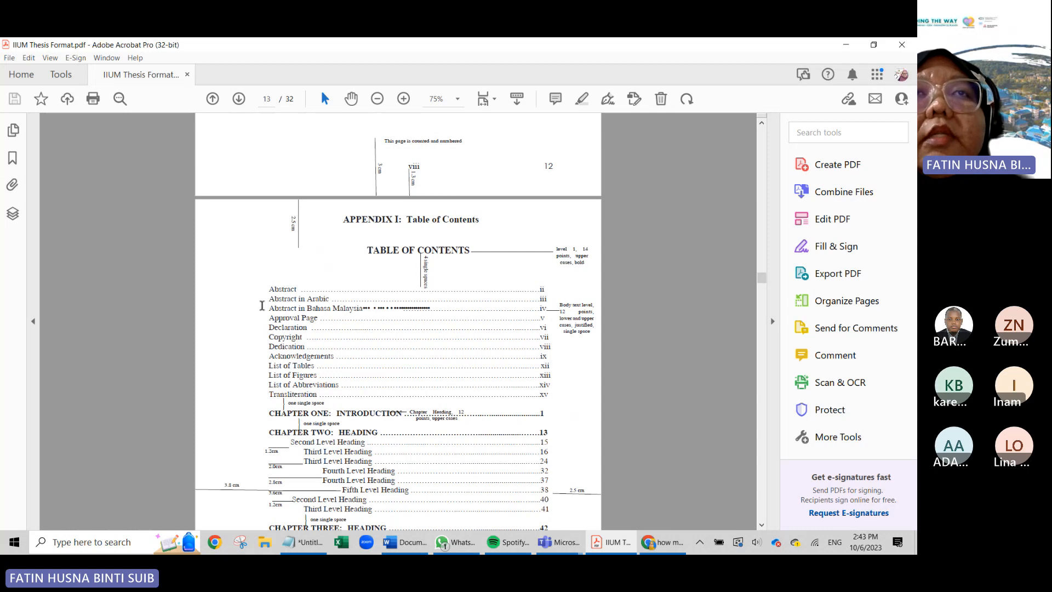
pyautogui.moveTo(271, 290); pyautogui.dragTo(317, 392)
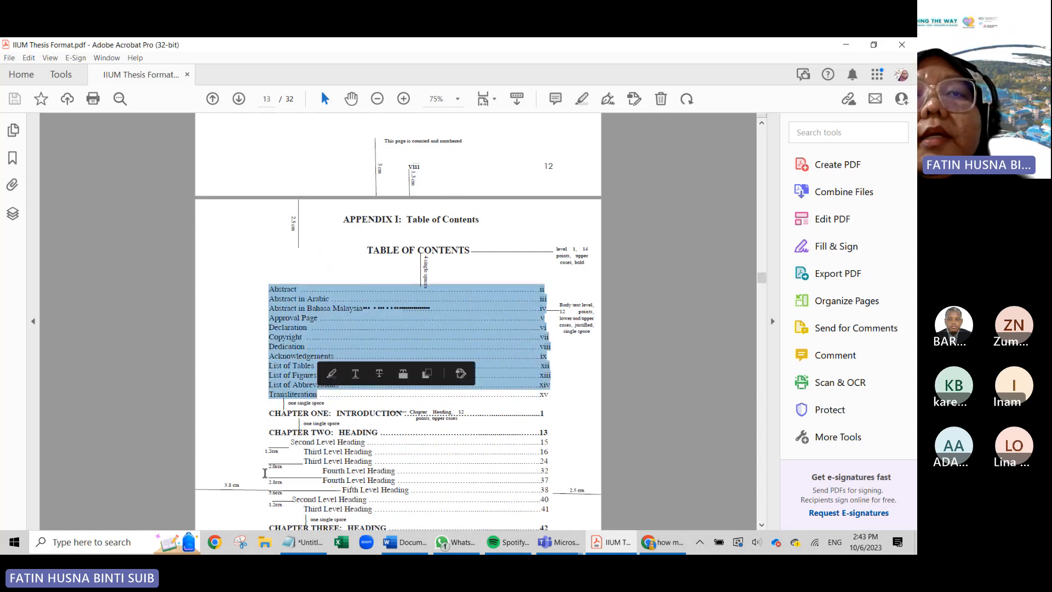
pyautogui.click(310, 543)
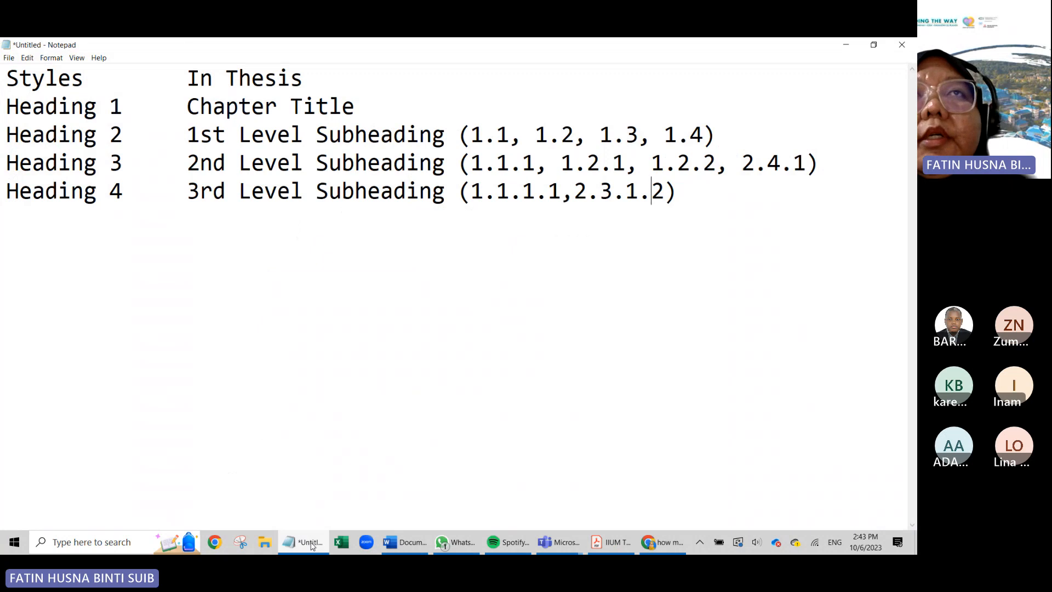
pyautogui.click(311, 544)
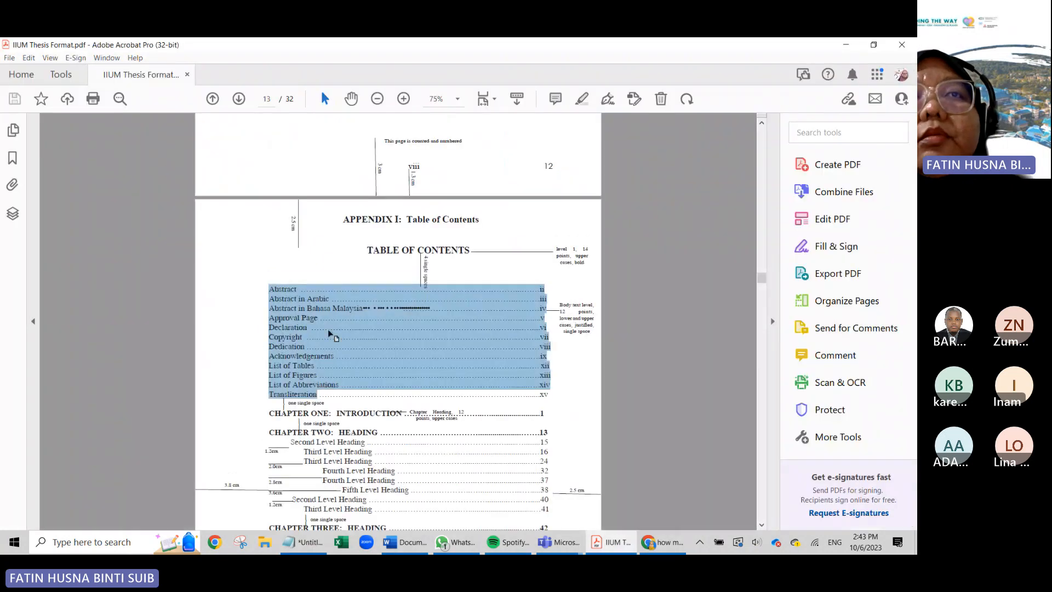
pyautogui.scroll(-1, 336, 307)
pyautogui.scroll(-3, 335, 305)
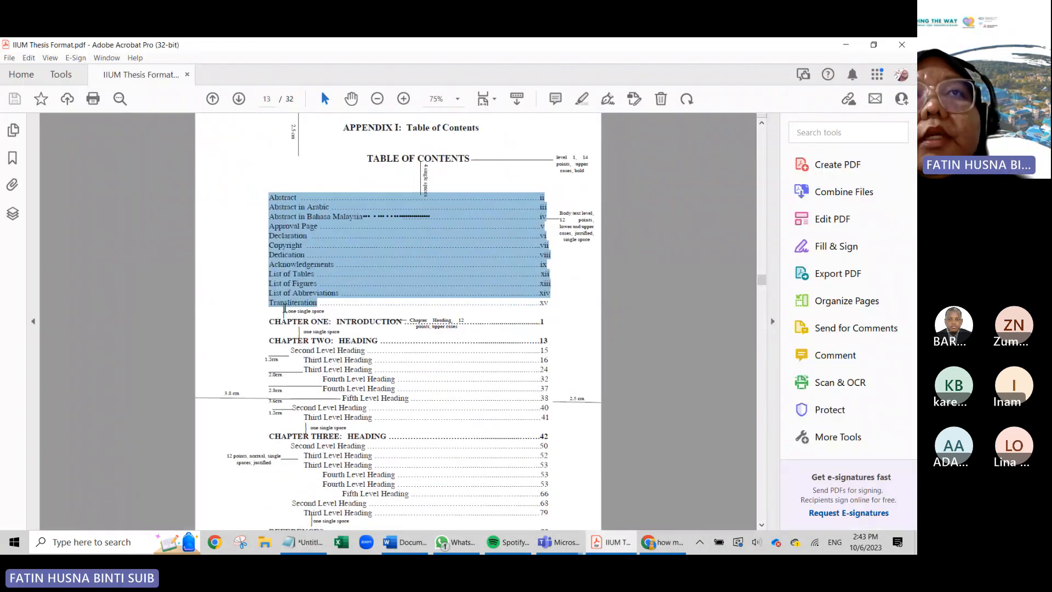
pyautogui.click(403, 285)
pyautogui.scroll(3, 308, 229)
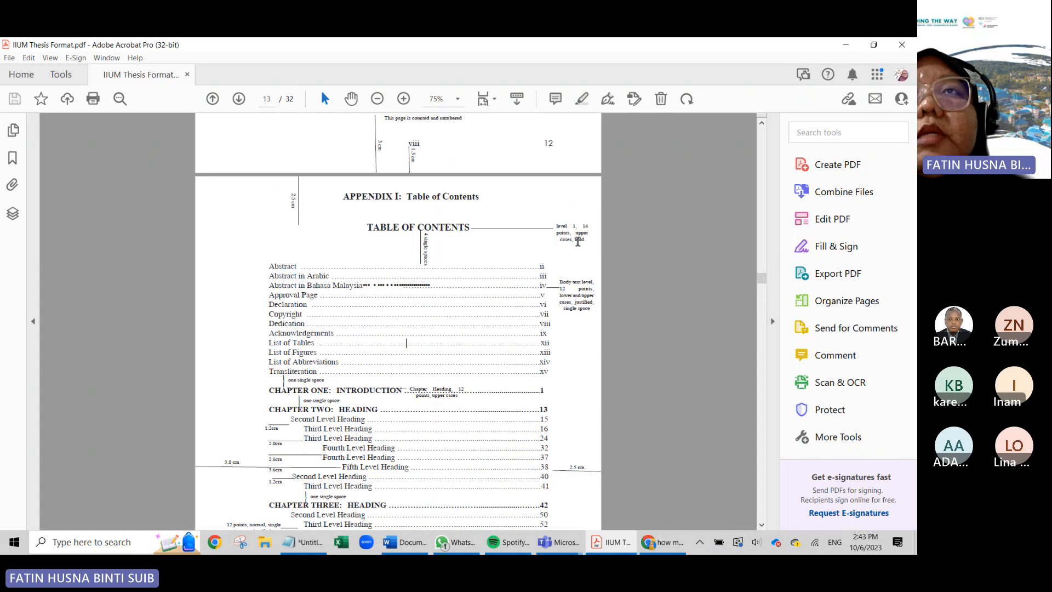
pyautogui.click(846, 45)
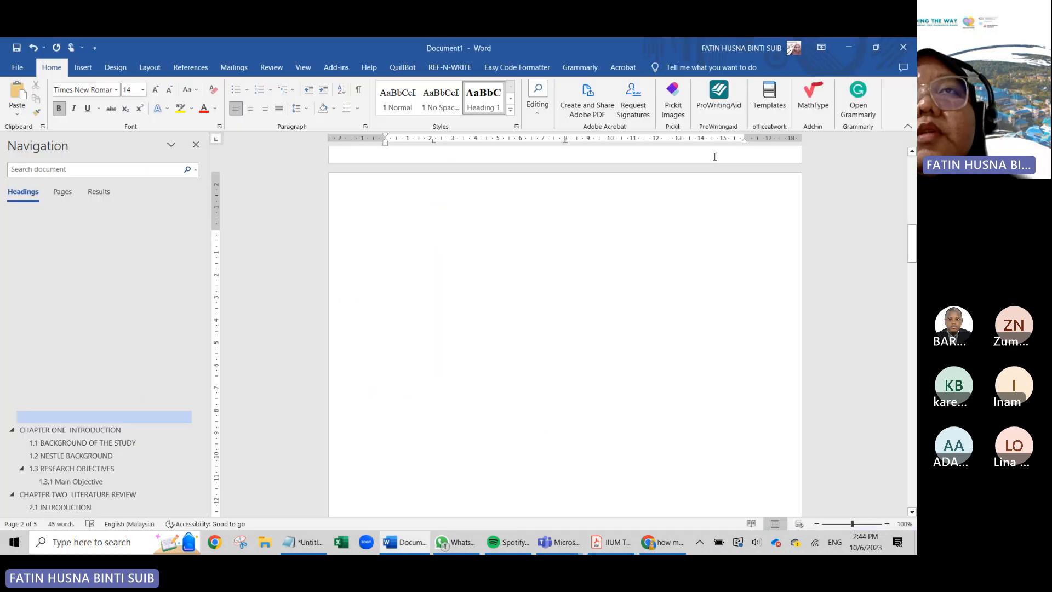
pyautogui.write('T')
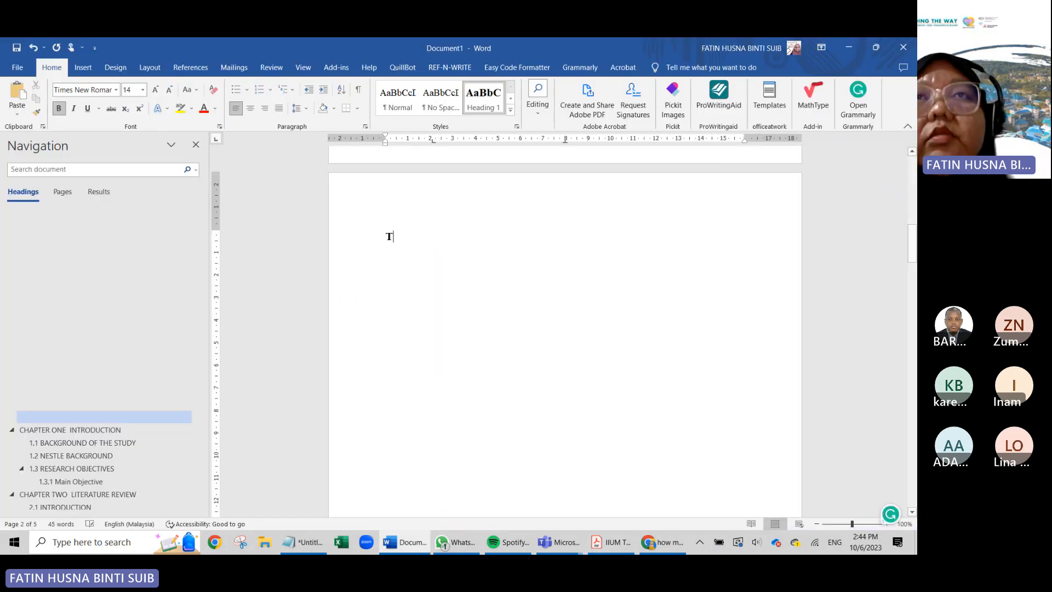
pyautogui.write('ABLE OF')
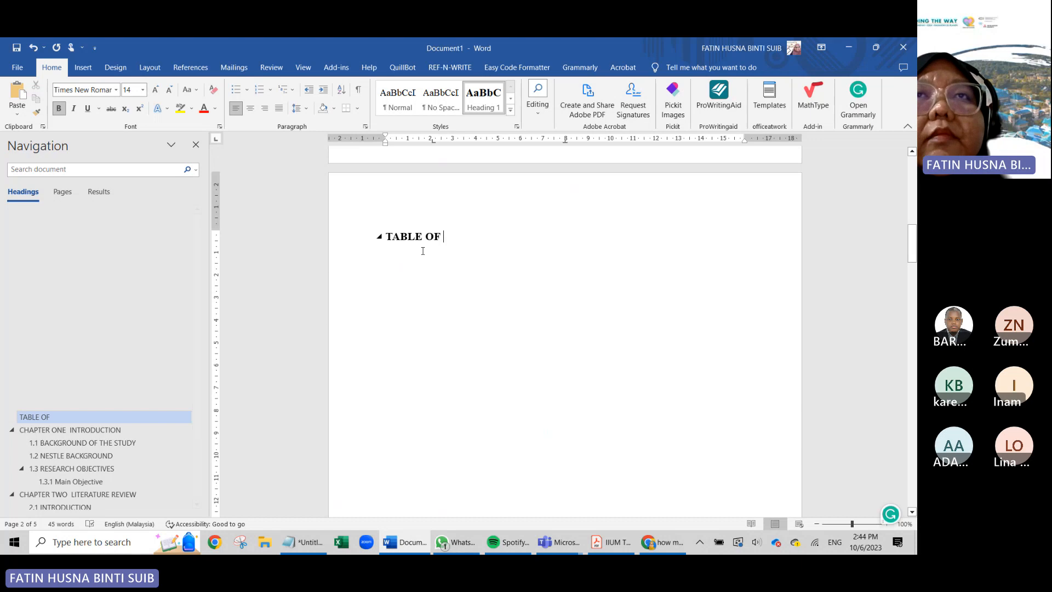
pyautogui.click(34, 48)
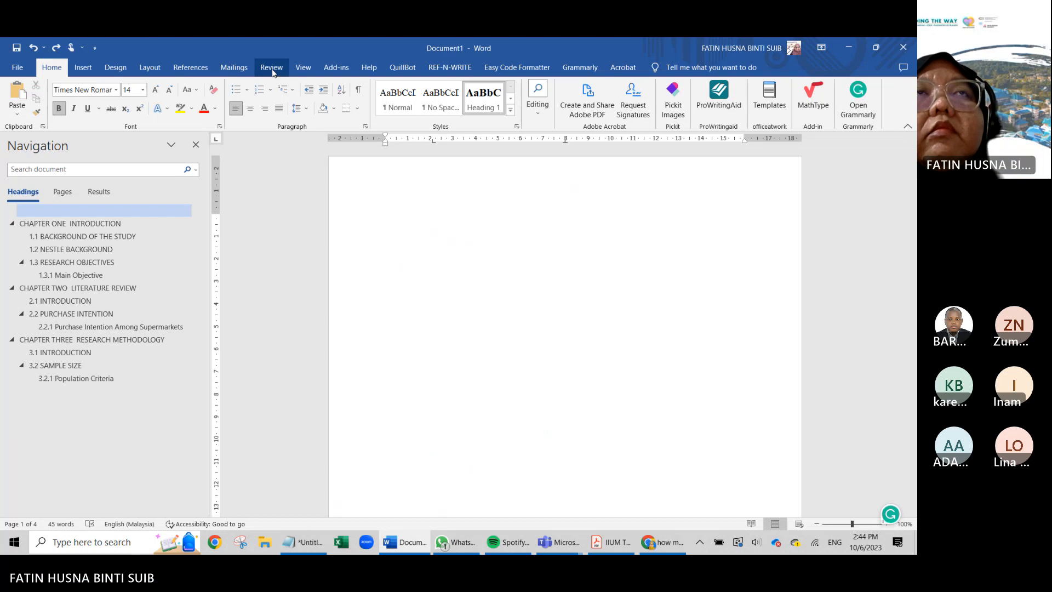
# - Insert a Next Page section break on the blank first page, ahead of Chapter One
pyautogui.click(124, 72)
pyautogui.click(83, 69)
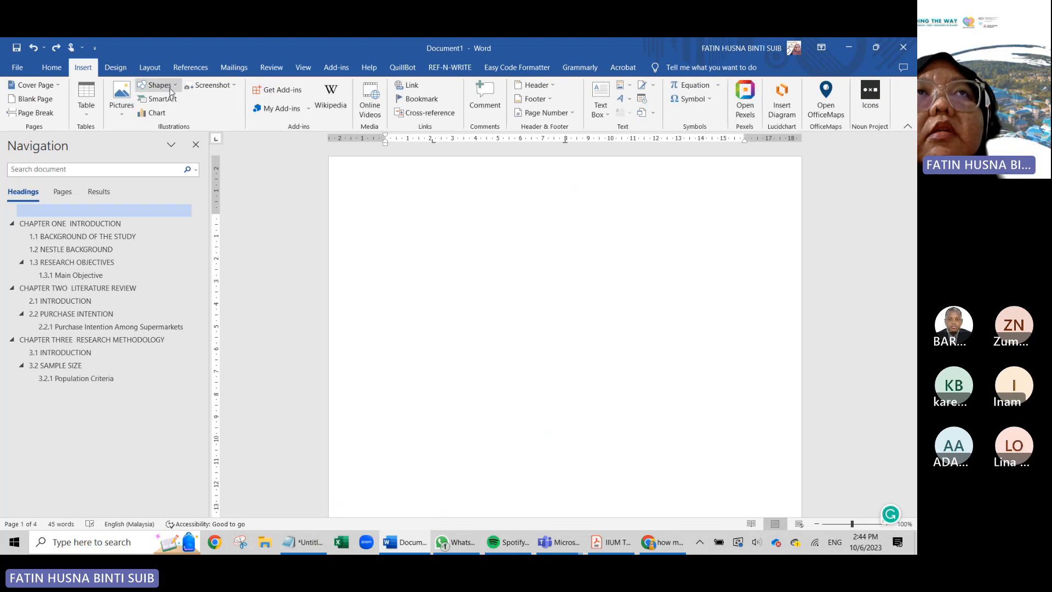
pyautogui.click(145, 68)
pyautogui.click(148, 85)
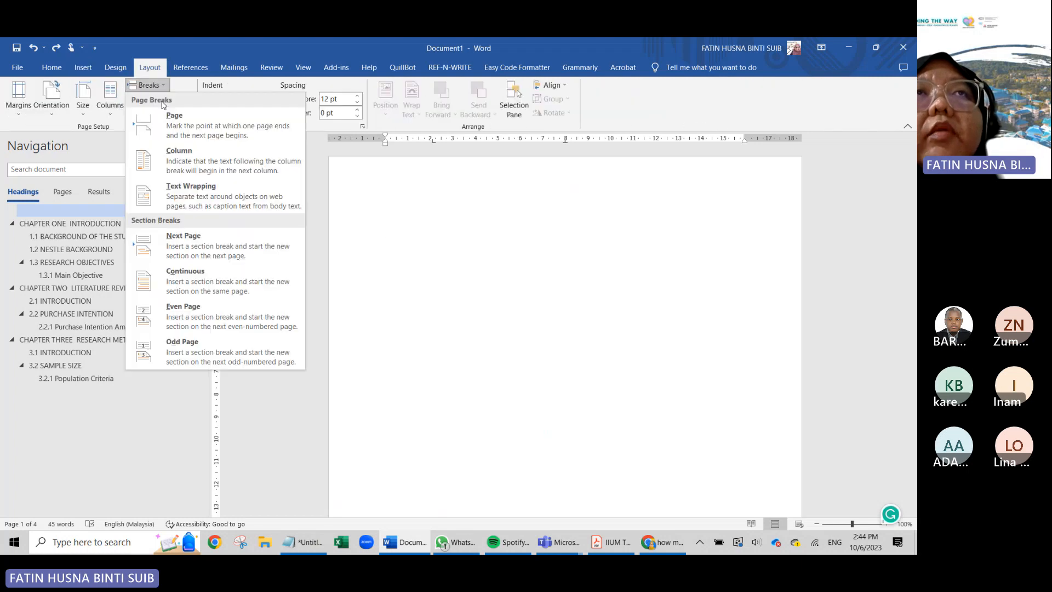
pyautogui.click(197, 234)
pyautogui.scroll(-5, 466, 394)
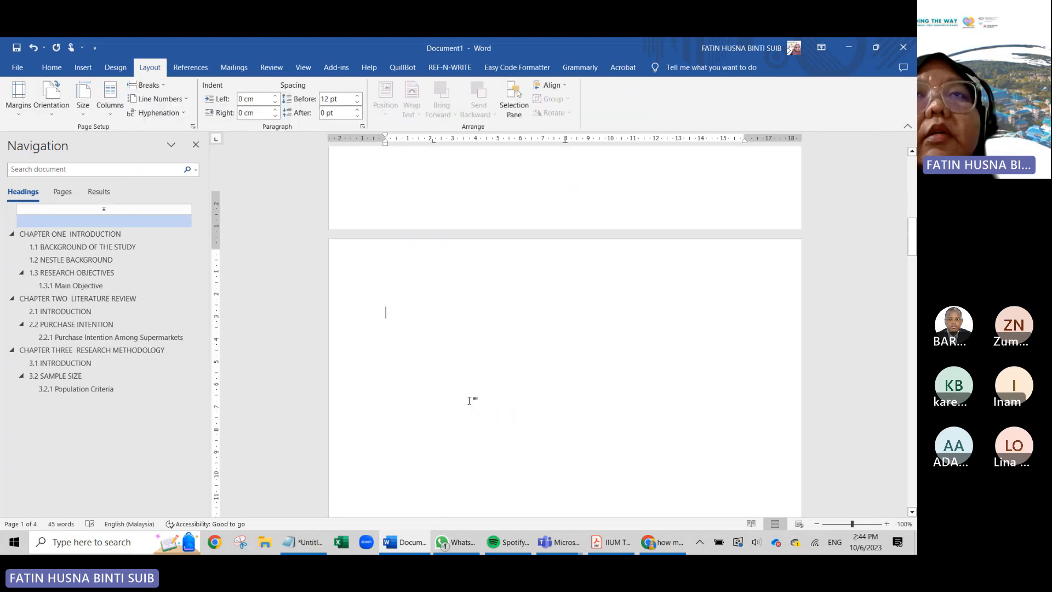
# - Enter the title TABLE OF CONTENTS in capitals at the start of the new page
pyautogui.write('T')
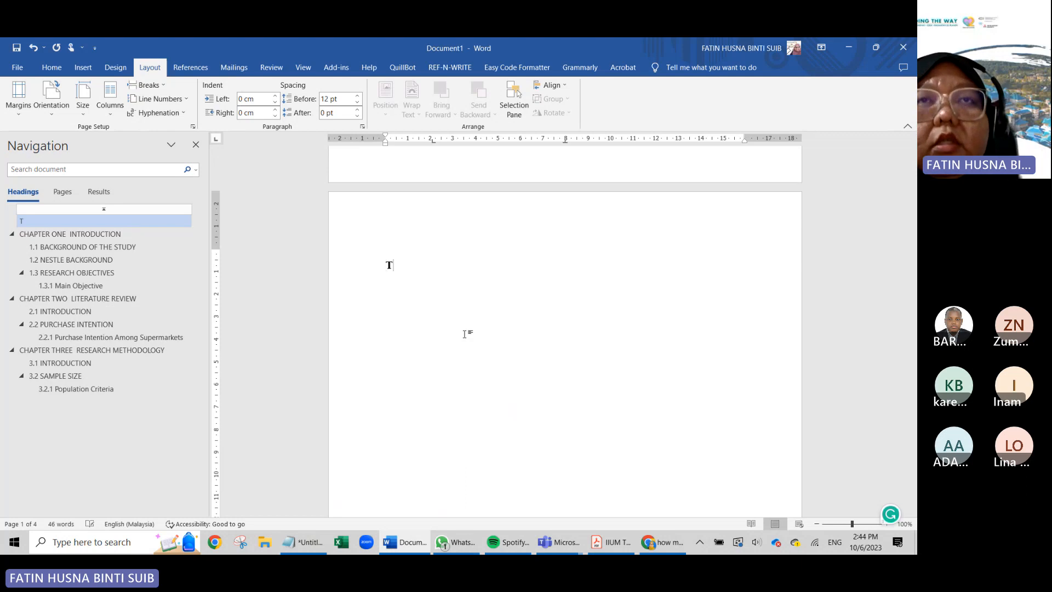
pyautogui.write('AL')
pyautogui.press('BackSpace')
pyautogui.write('Ble')
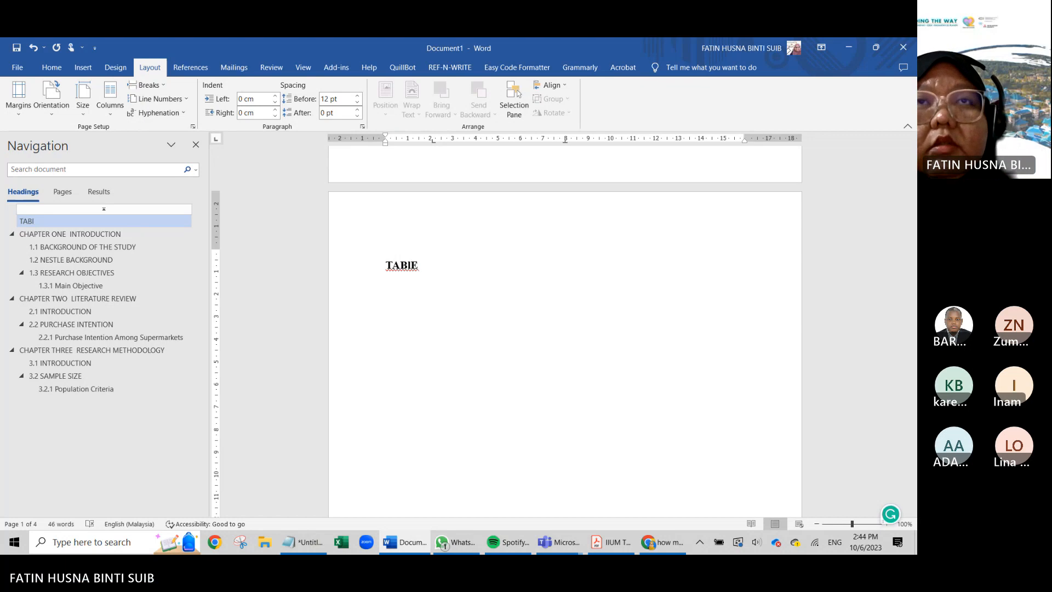
pyautogui.press('BackSpace')
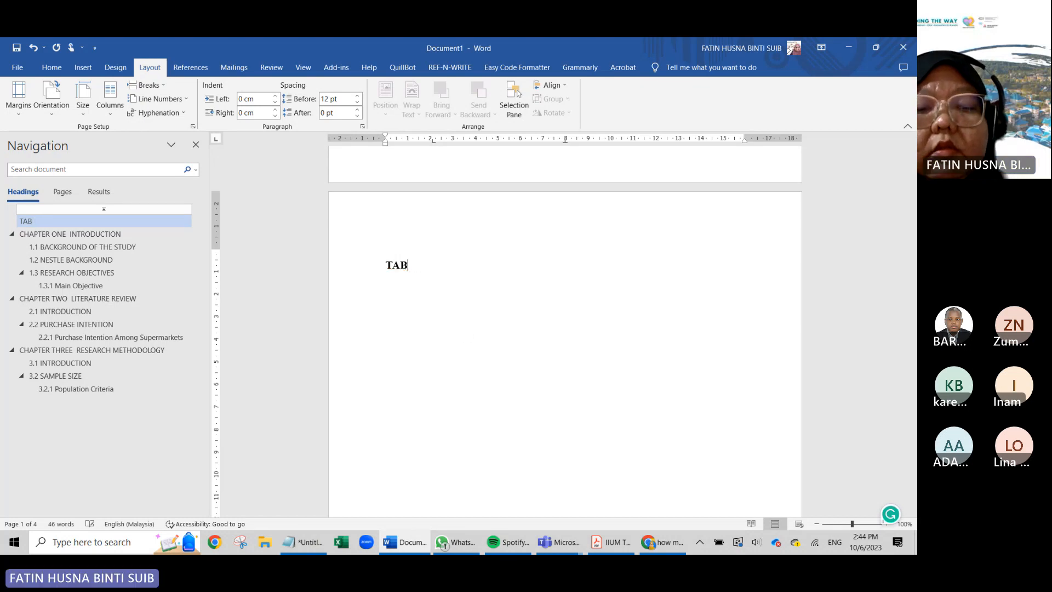
pyautogui.press('capslock')
pyautogui.write('LE OF ')
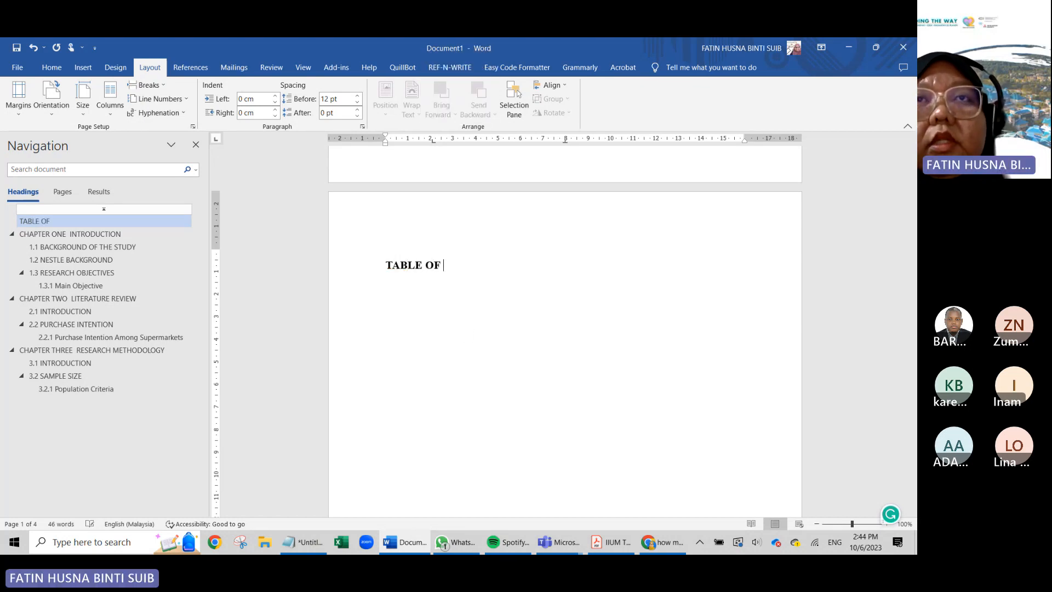
pyautogui.write('CONT')
pyautogui.press('BackSpace')
pyautogui.write('NTE')
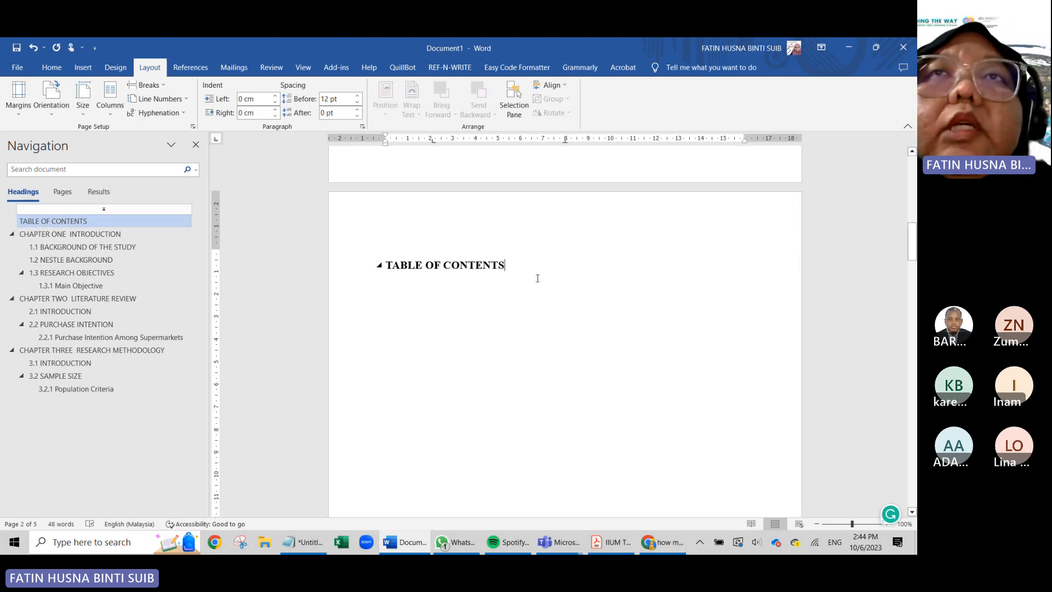
# - Apply the Normal style to the TABLE OF CONTENTS title to take it out of the navigation headings
pyautogui.click(336, 265)
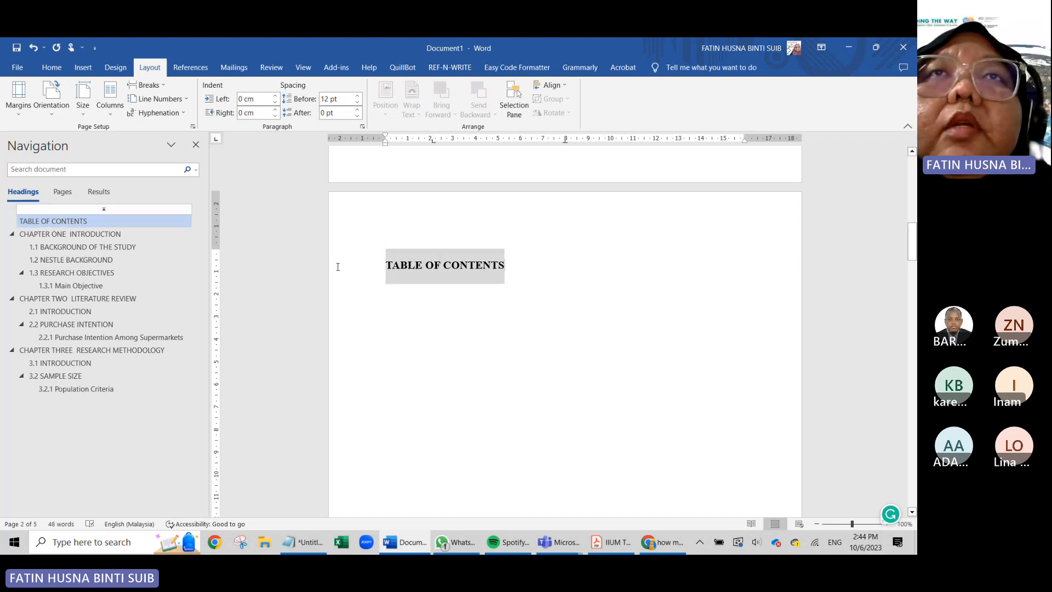
pyautogui.click(49, 68)
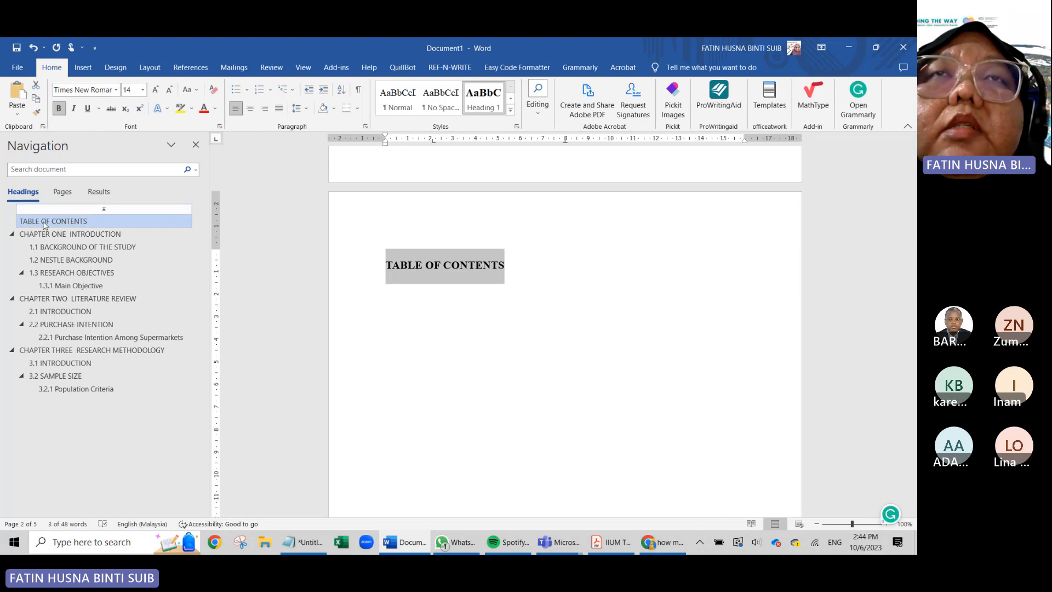
pyautogui.click(398, 104)
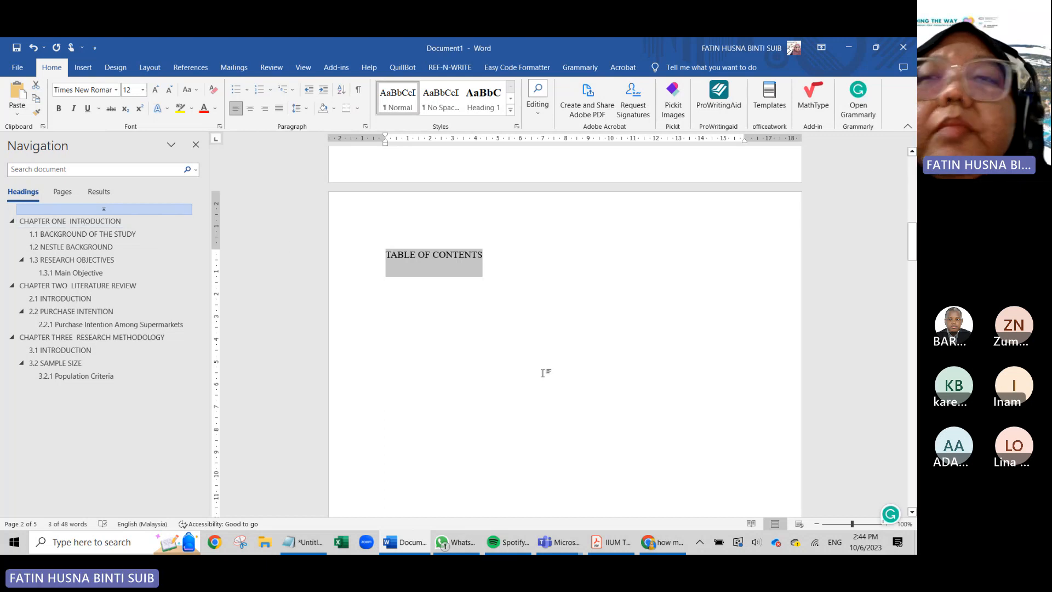
# - Following the thesis format PDF, format the TABLE OF CONTENTS title as centred, bold and 14 pt
pyautogui.click(407, 543)
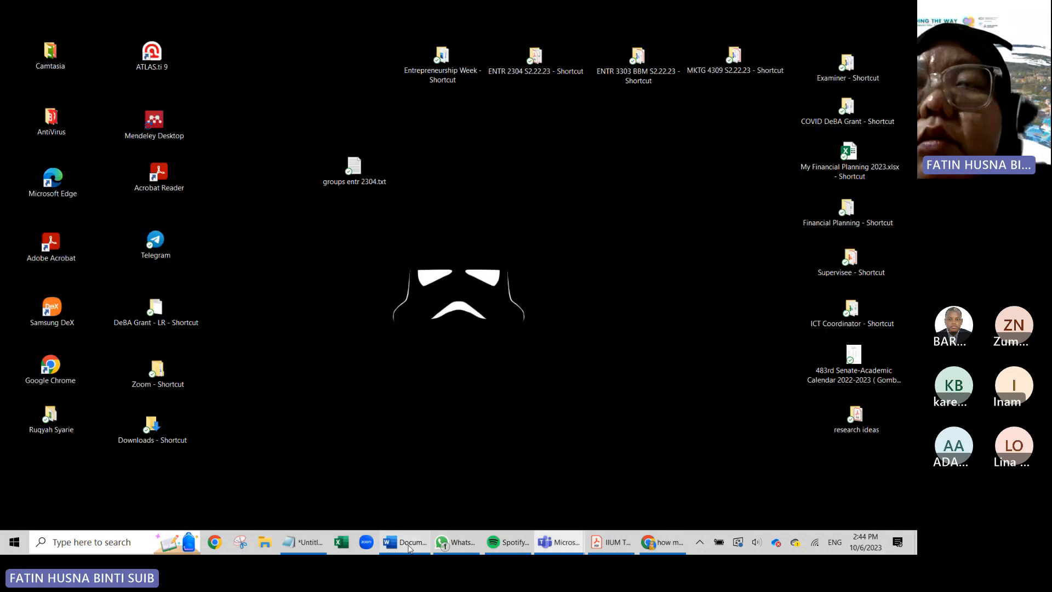
pyautogui.click(408, 546)
pyautogui.click(607, 545)
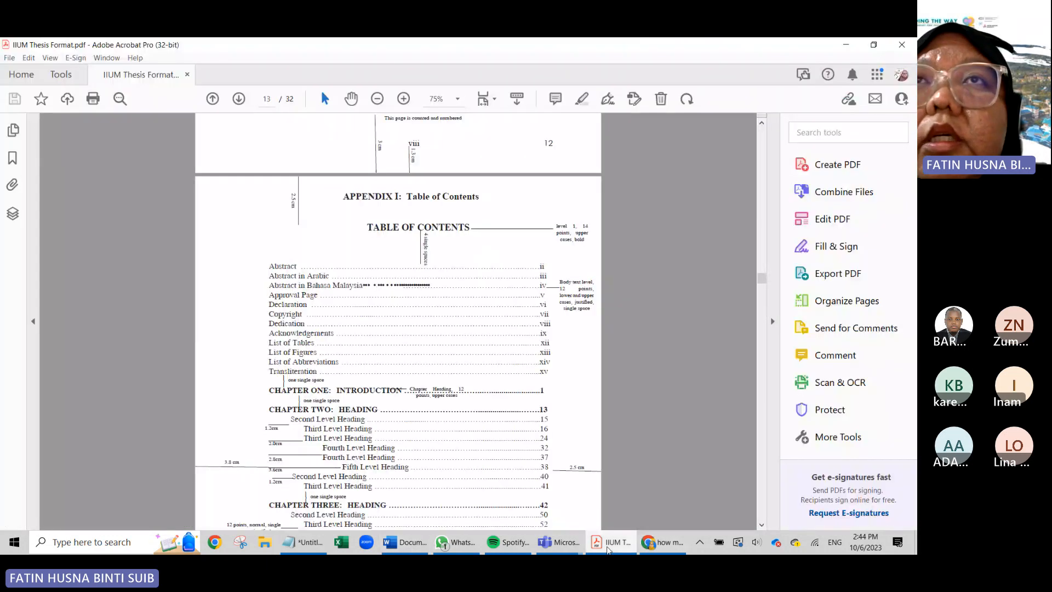
pyautogui.click(405, 543)
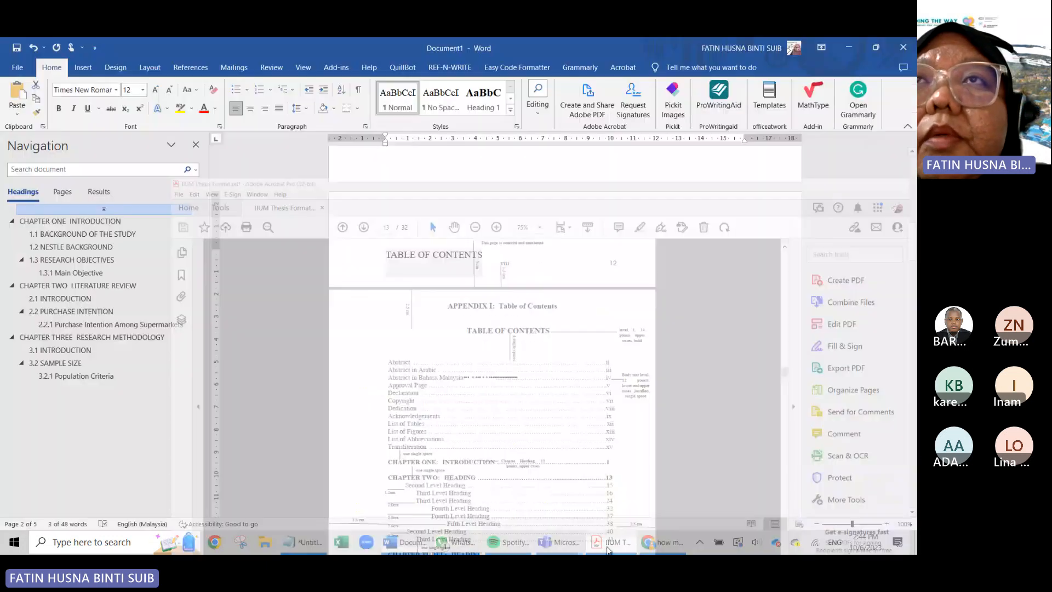
pyautogui.moveTo(487, 259); pyautogui.dragTo(379, 265)
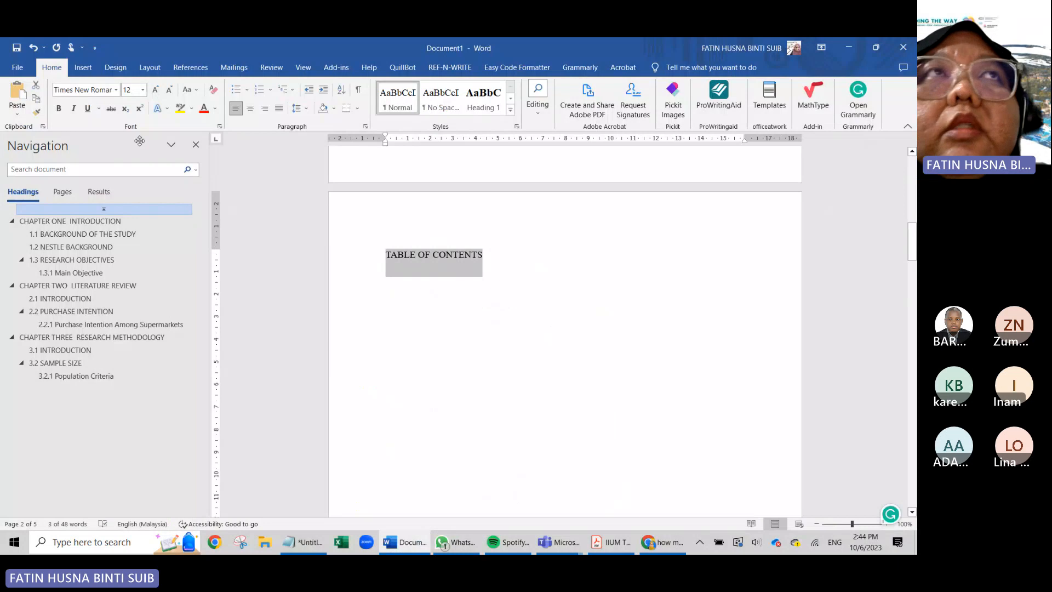
pyautogui.click(250, 108)
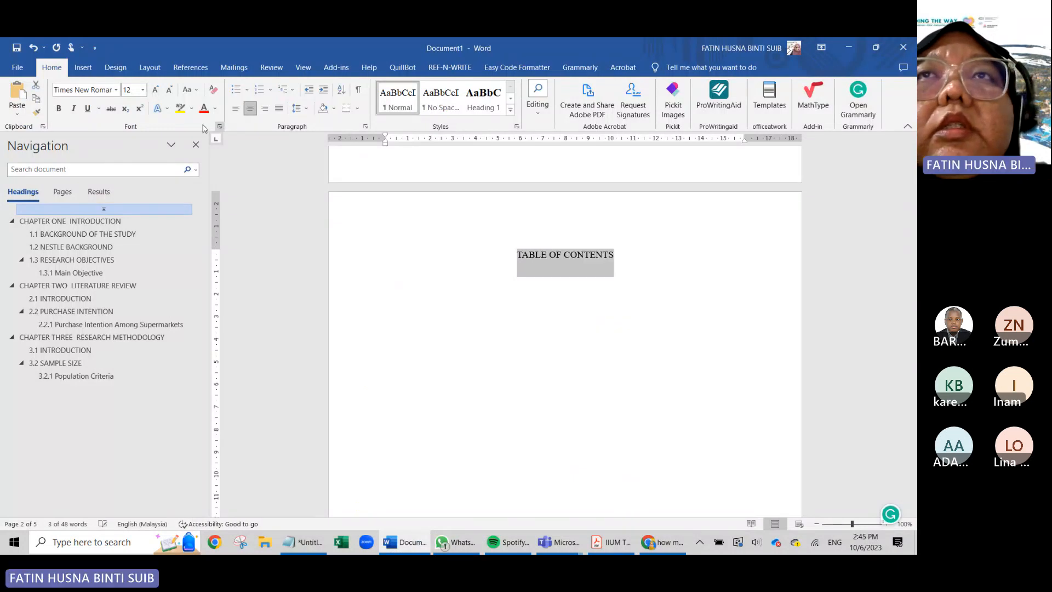
pyautogui.click(59, 109)
pyautogui.click(143, 89)
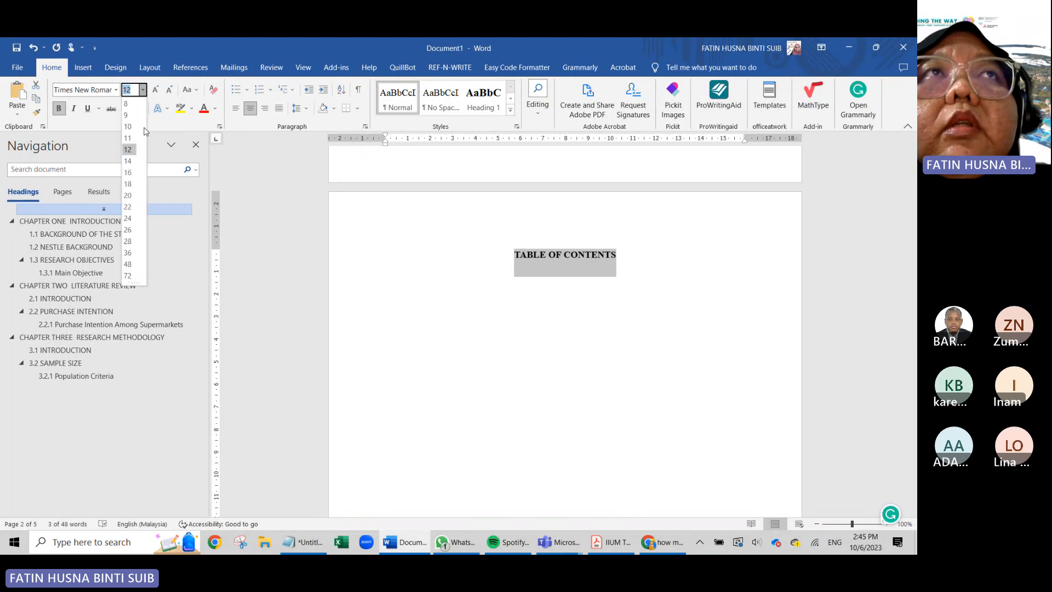
pyautogui.click(131, 171)
pyautogui.click(523, 338)
pyautogui.press('Home')
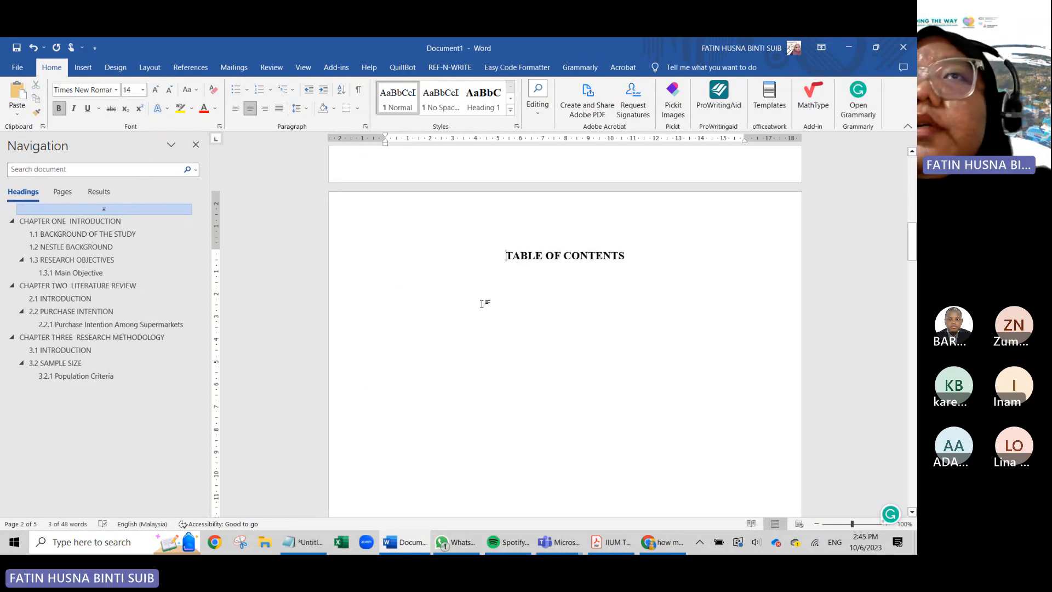
# - Add a new left-aligned line below the TABLE OF CONTENTS title
pyautogui.click(643, 256)
pyautogui.press('Return')
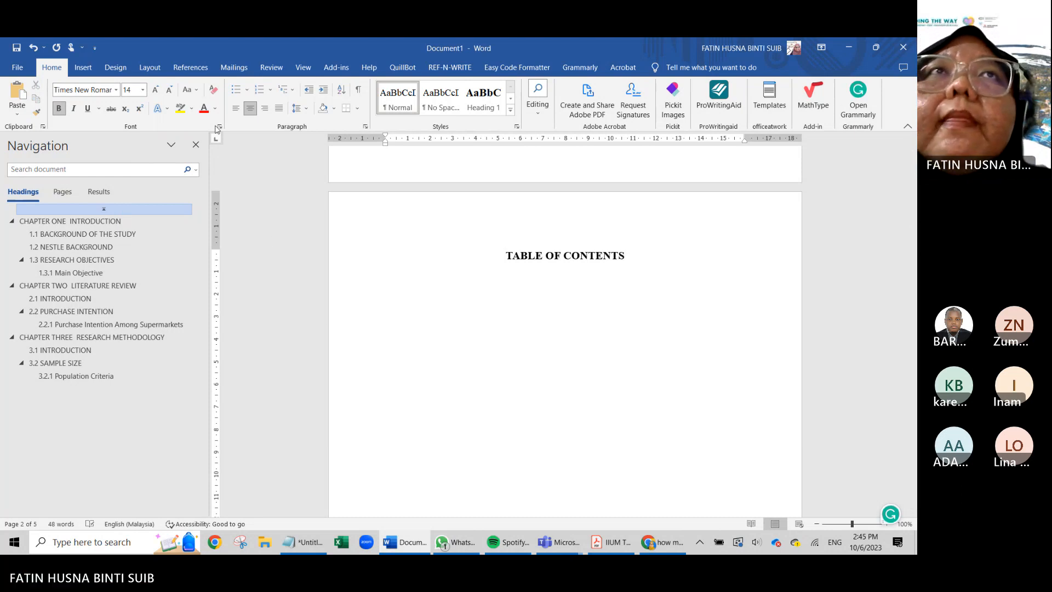
pyautogui.click(236, 108)
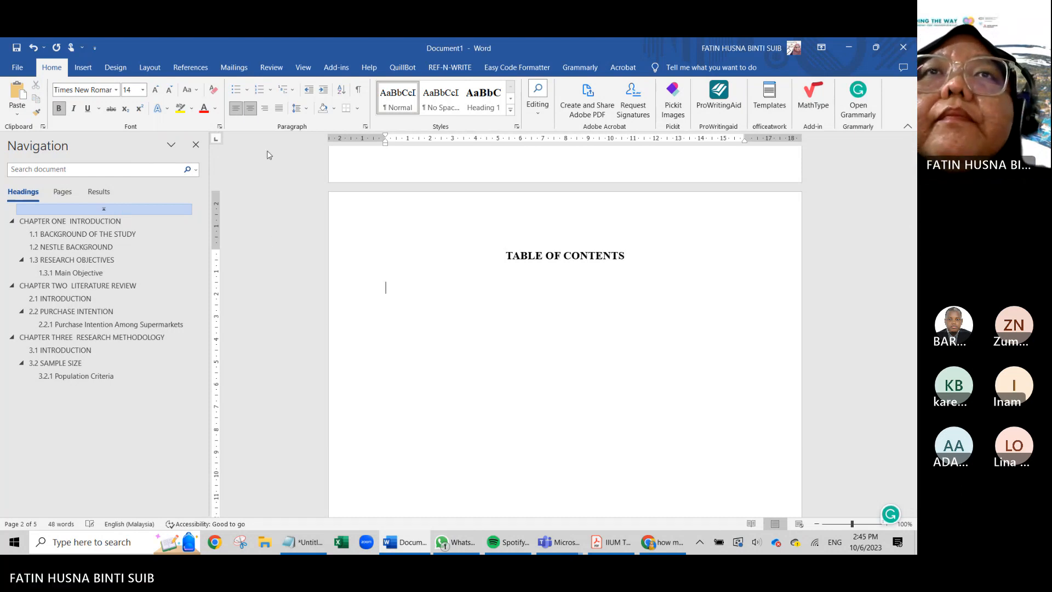
pyautogui.click(83, 67)
pyautogui.click(94, 113)
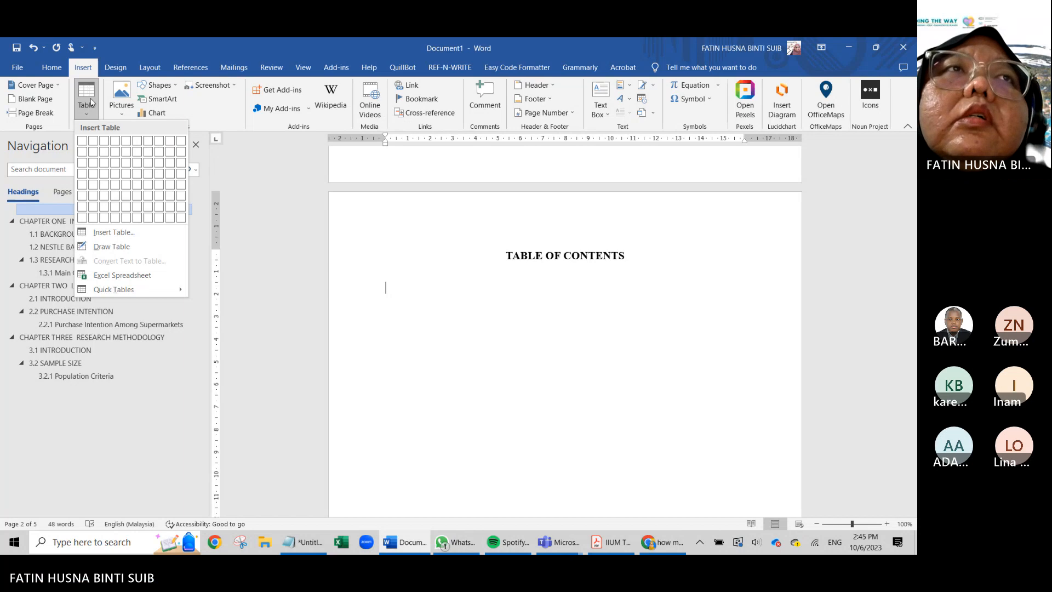
pyautogui.click(249, 245)
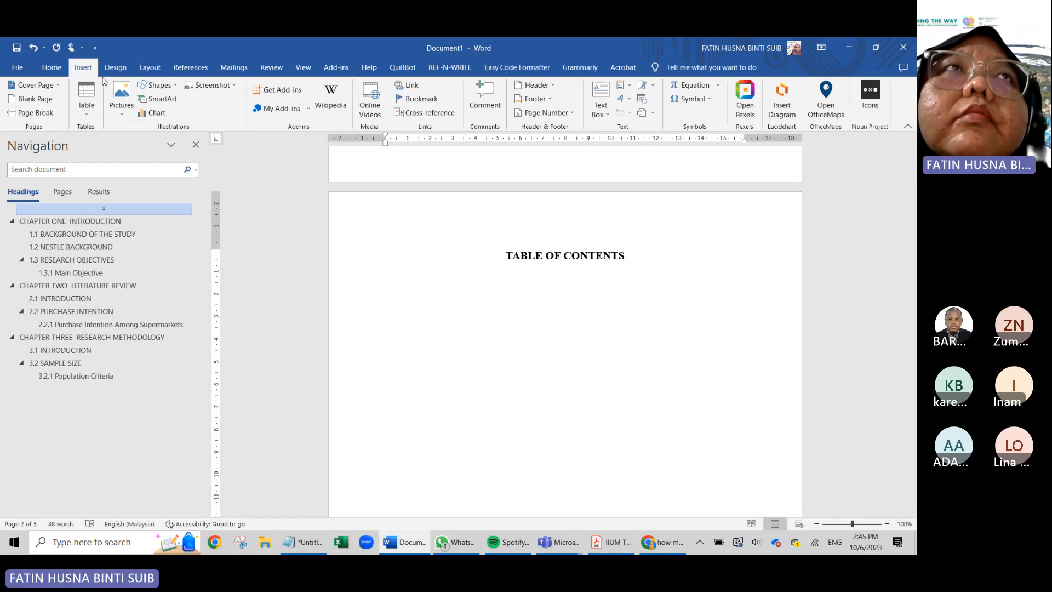
# - Insert the built-in Automatic Table 2 table of contents below the TABLE OF CONTENTS title
pyautogui.click(192, 67)
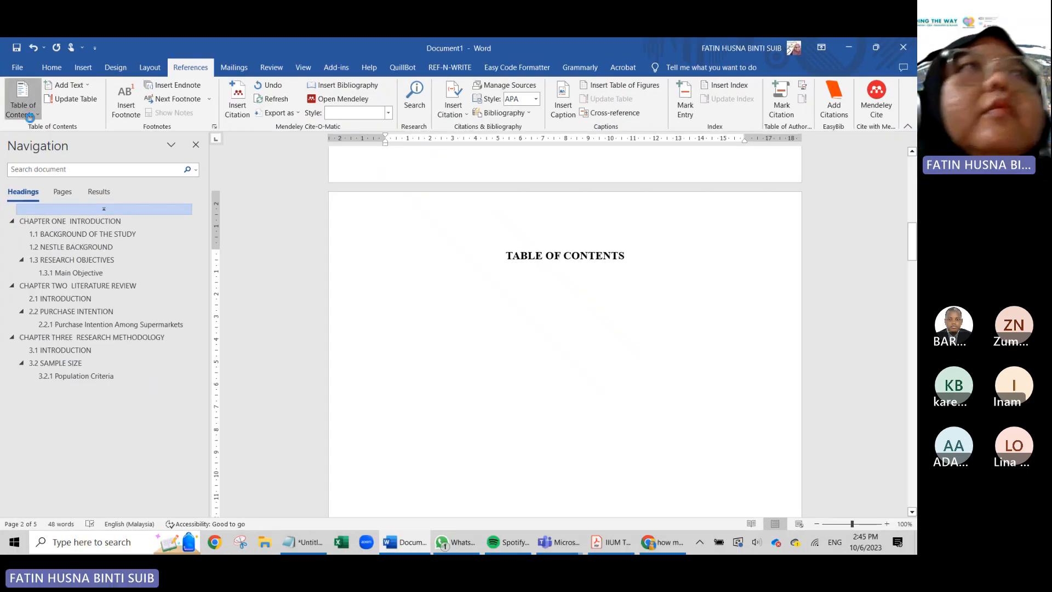
pyautogui.click(61, 204)
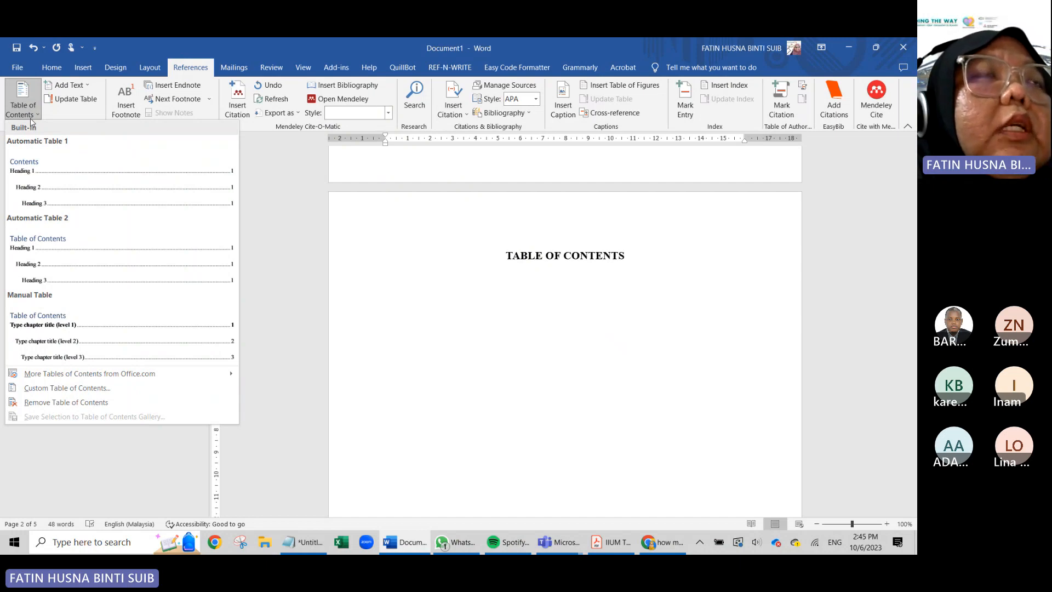
pyautogui.click(70, 260)
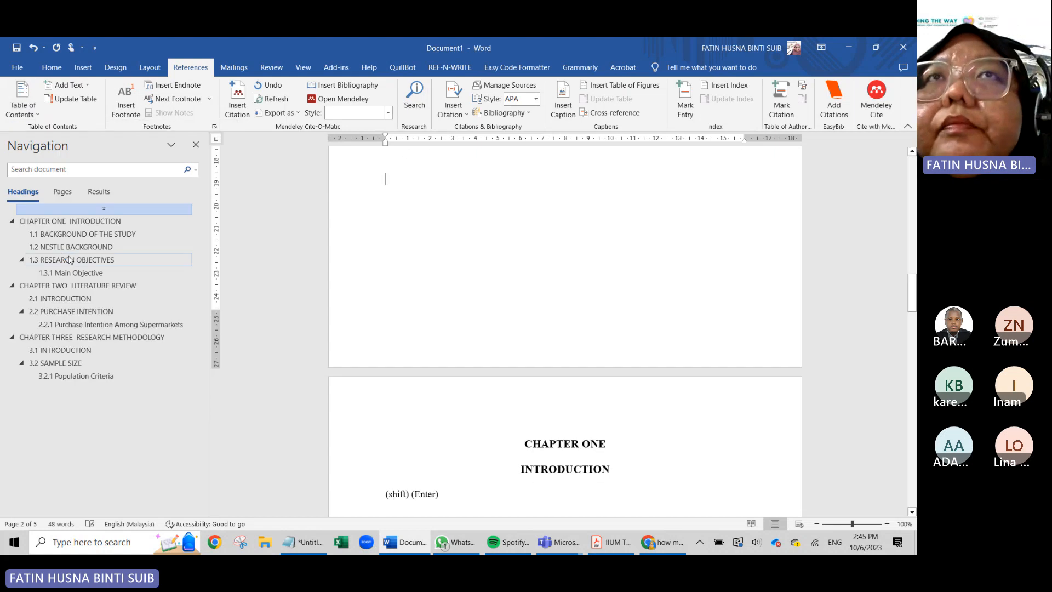
pyautogui.scroll(5, 446, 290)
pyautogui.scroll(3, 446, 291)
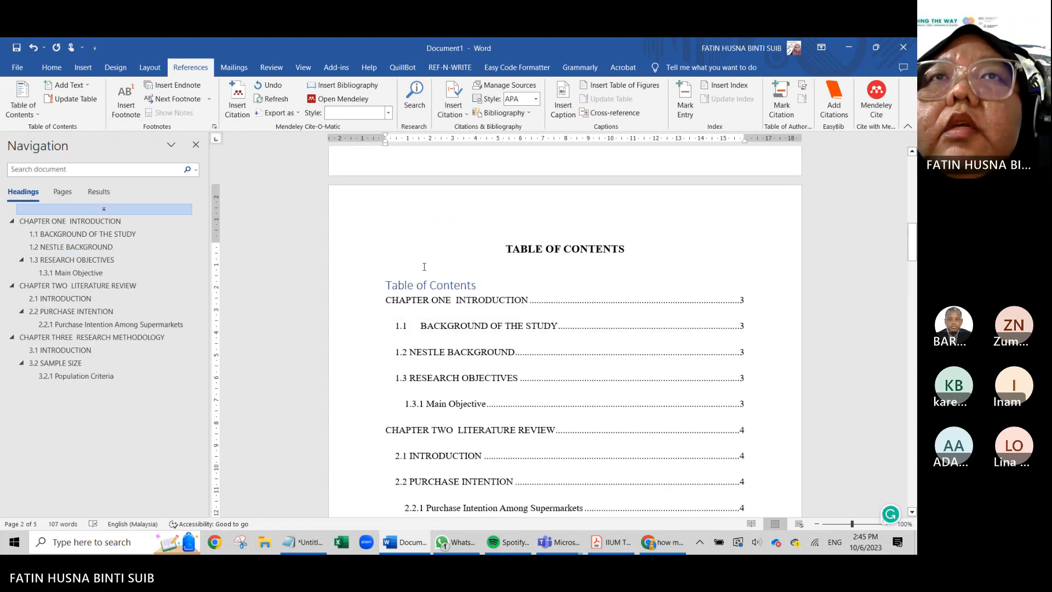
# - Delete the blue built-in "Table of Contents" heading from the inserted table, keeping the CHAPTER ONE entry on its own line
pyautogui.moveTo(481, 229); pyautogui.dragTo(387, 237)
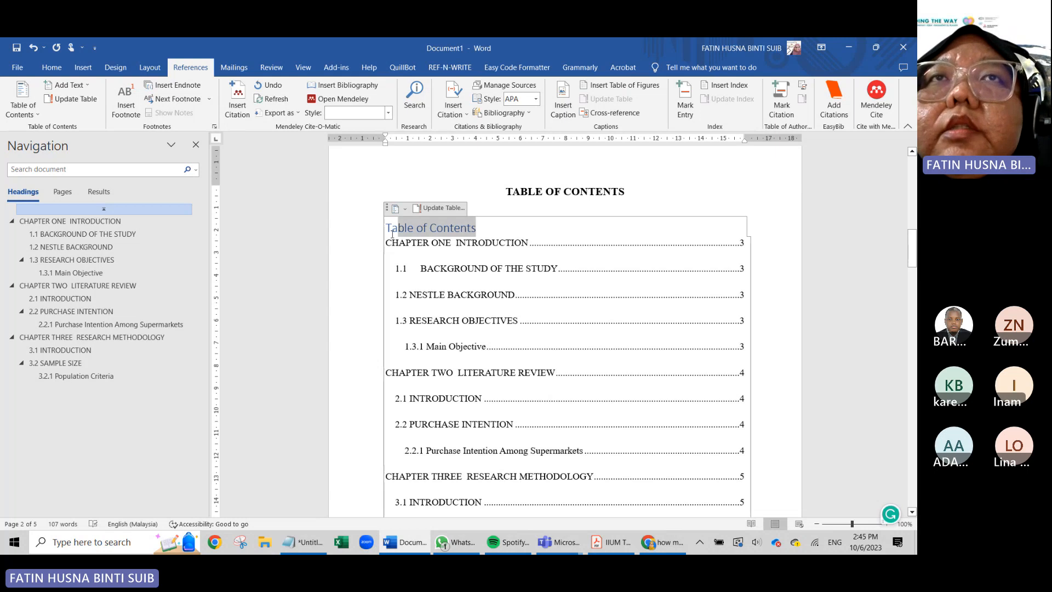
pyautogui.press('BackSpace')
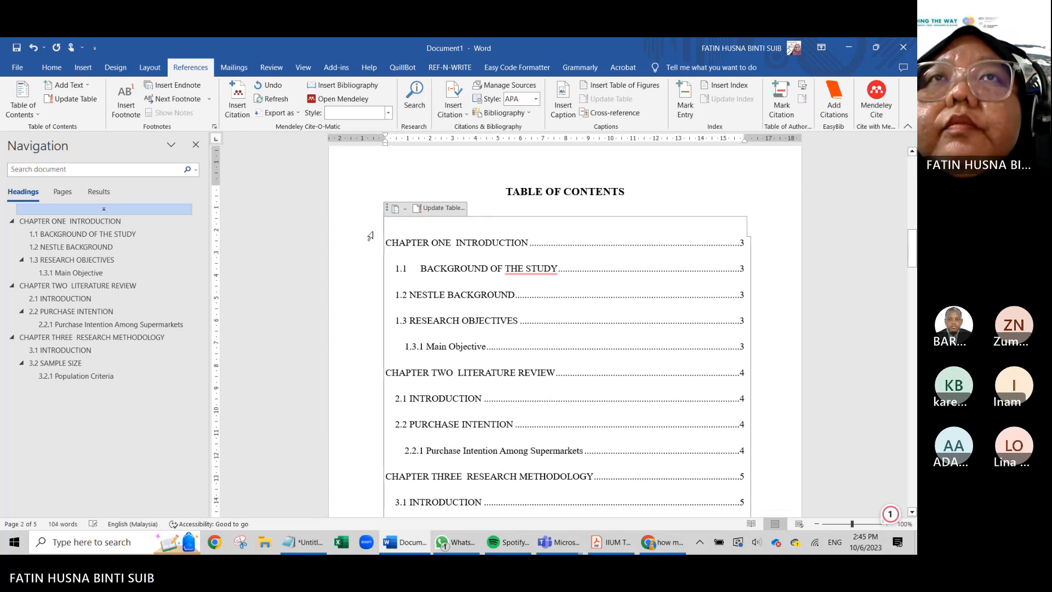
pyautogui.press('BackSpace')
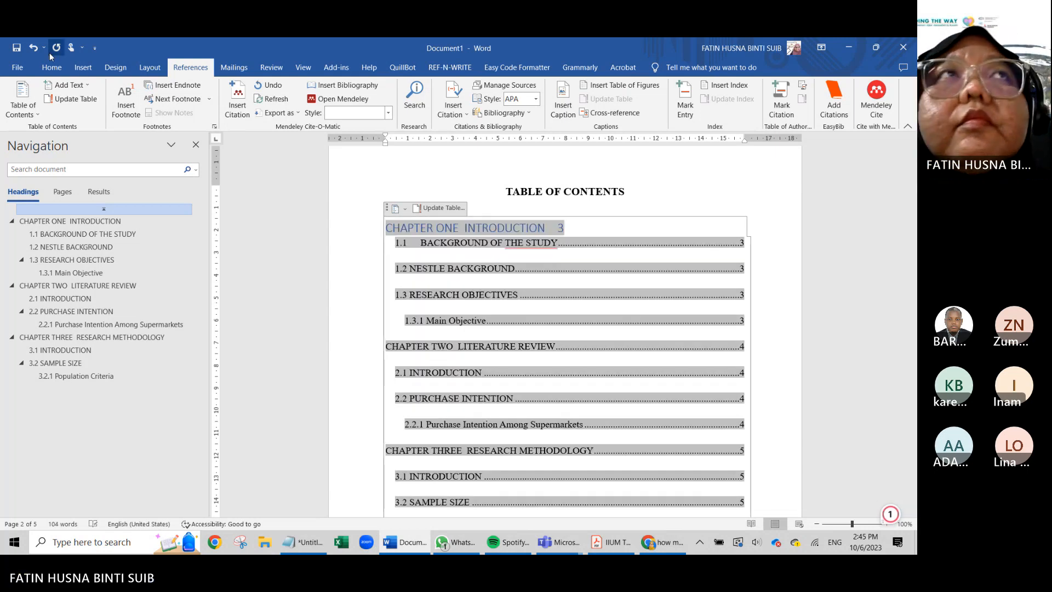
pyautogui.click(34, 48)
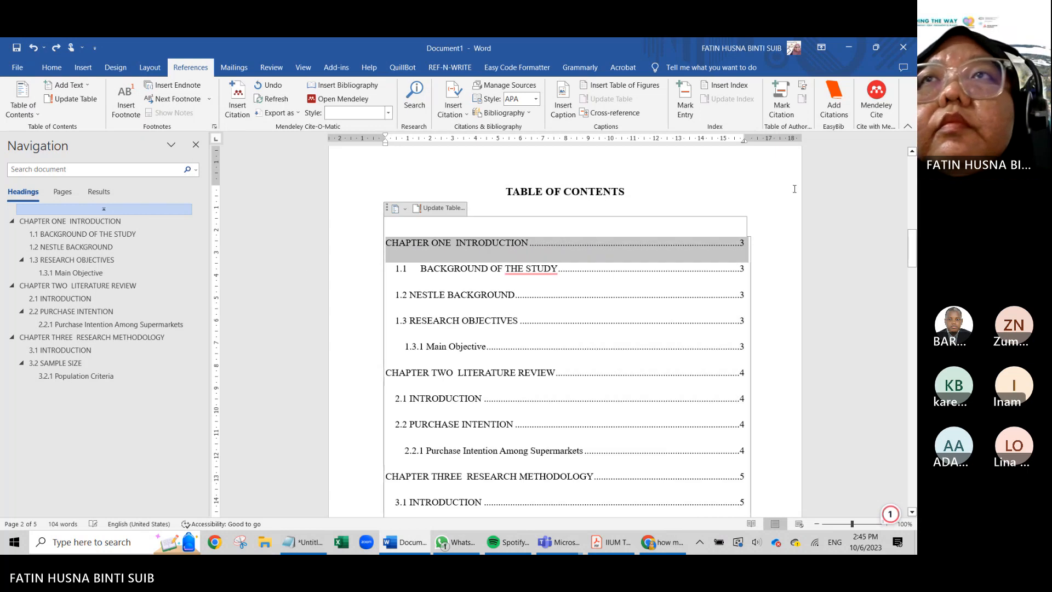
pyautogui.scroll(-4, 764, 250)
pyautogui.scroll(4, 766, 249)
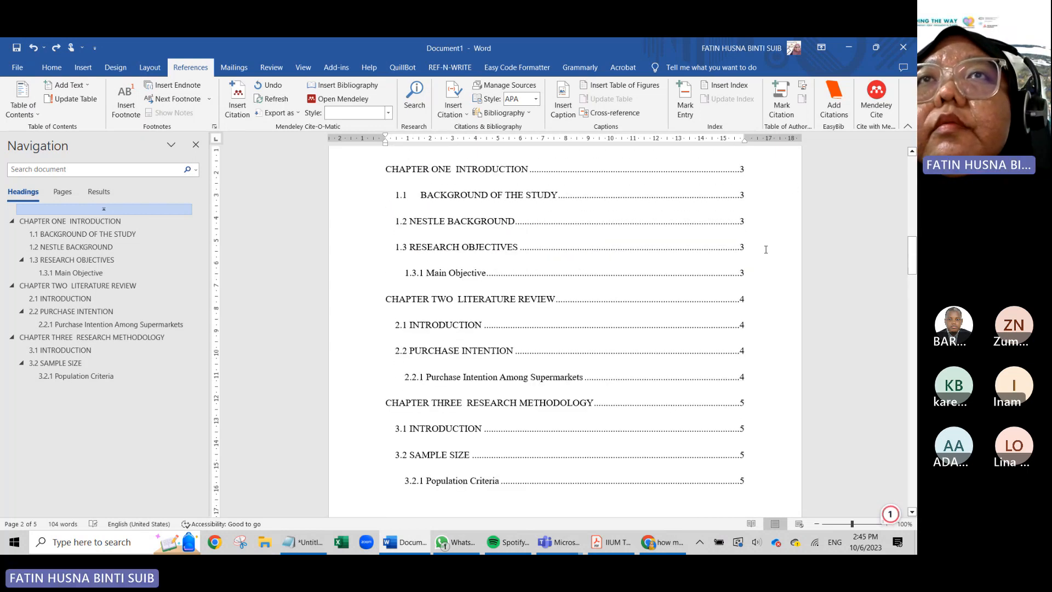
# - Replace the wide gap after 1.1 in the BACKGROUND OF THE STUDY contents entry with a single space
pyautogui.scroll(-1, 766, 249)
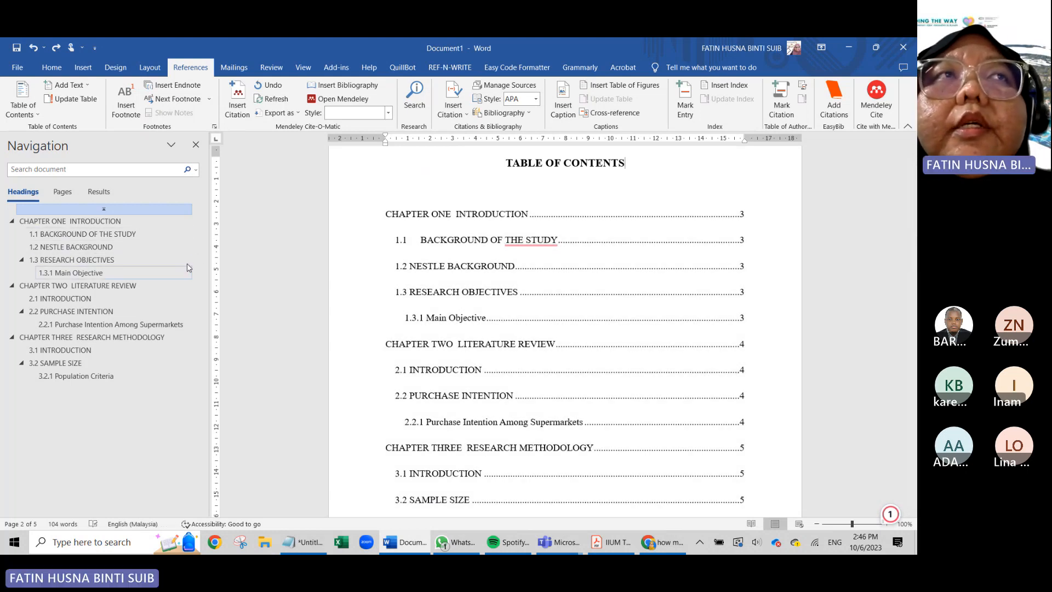
pyautogui.click(423, 240)
pyautogui.press('BackSpace')
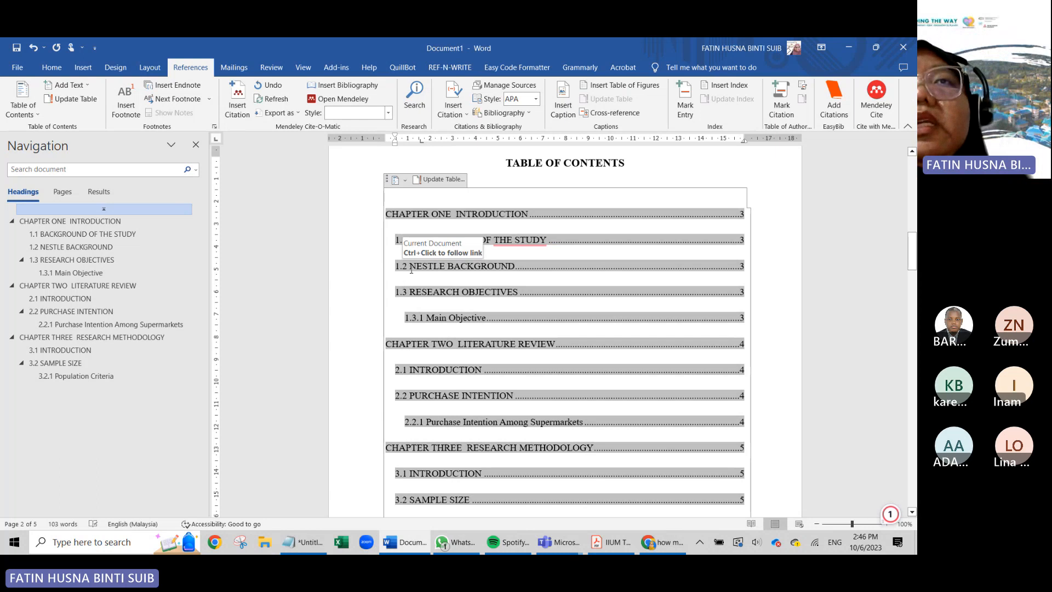
pyautogui.moveTo(359, 298); pyautogui.dragTo(366, 241)
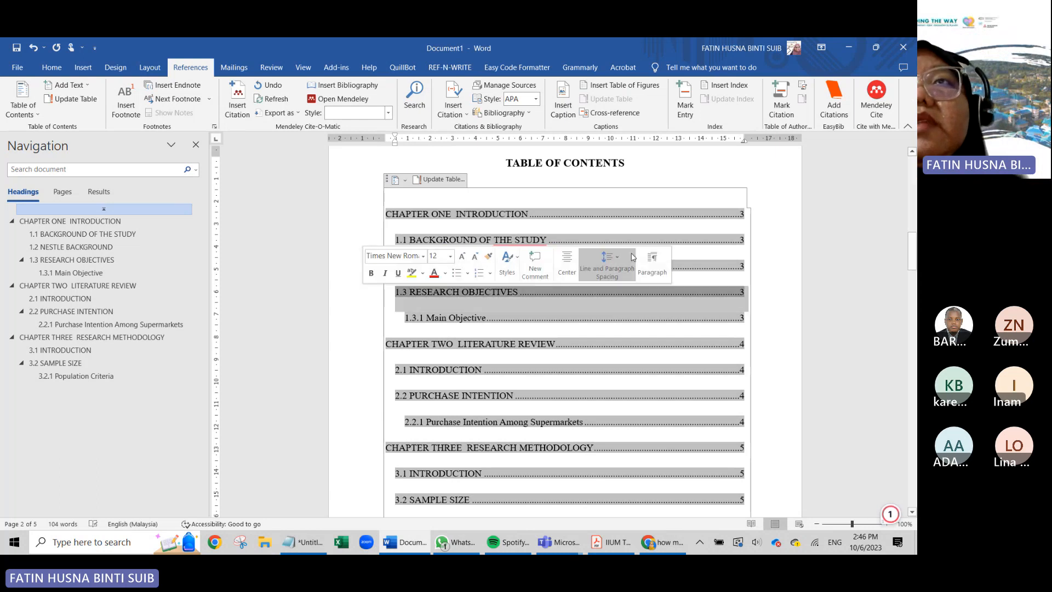
pyautogui.click(595, 222)
# - Make the chapter-level entries in the table of contents bold, including the whole CHAPTER ONE INTRODUCTION line
pyautogui.click(406, 219)
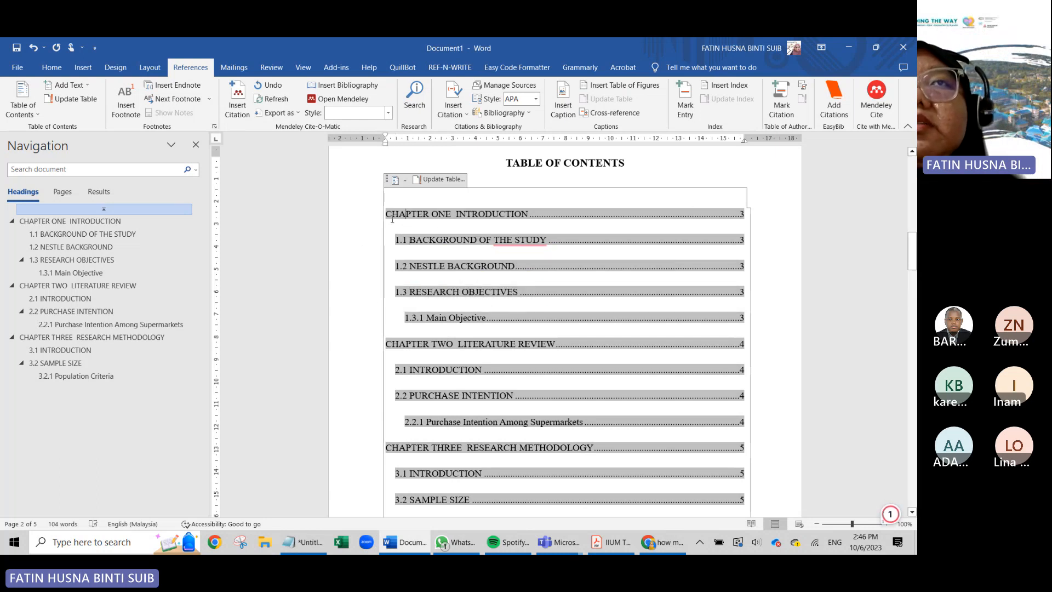
pyautogui.moveTo(399, 216); pyautogui.dragTo(748, 219)
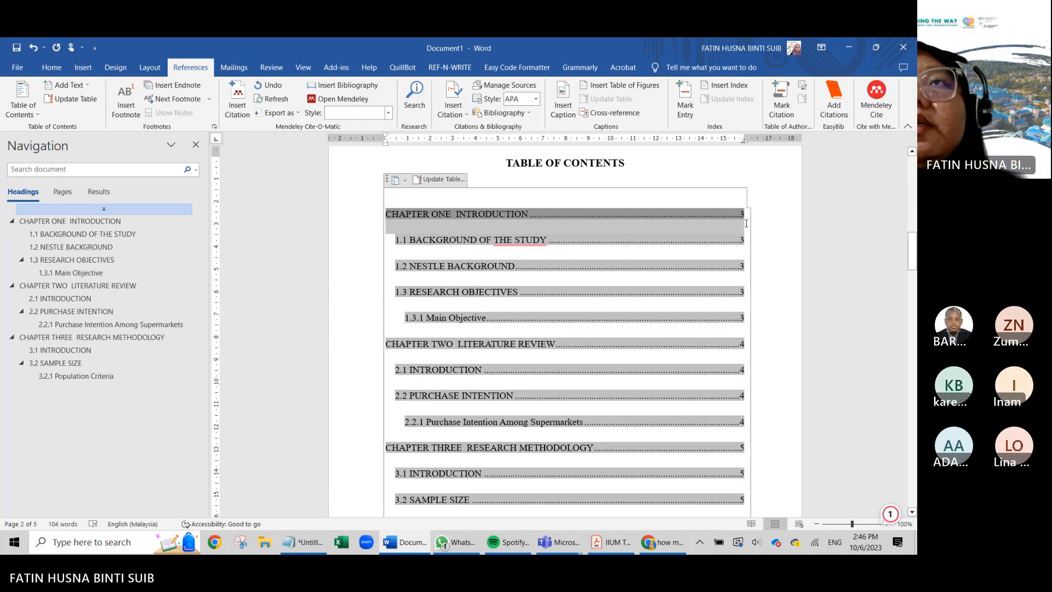
pyautogui.click(51, 67)
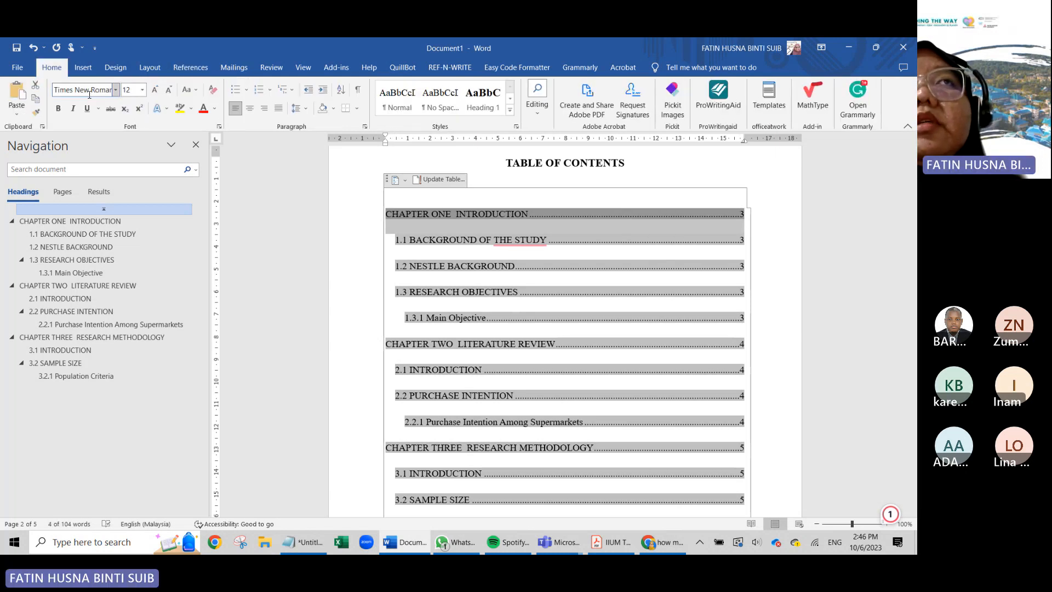
pyautogui.click(59, 109)
pyautogui.click(413, 207)
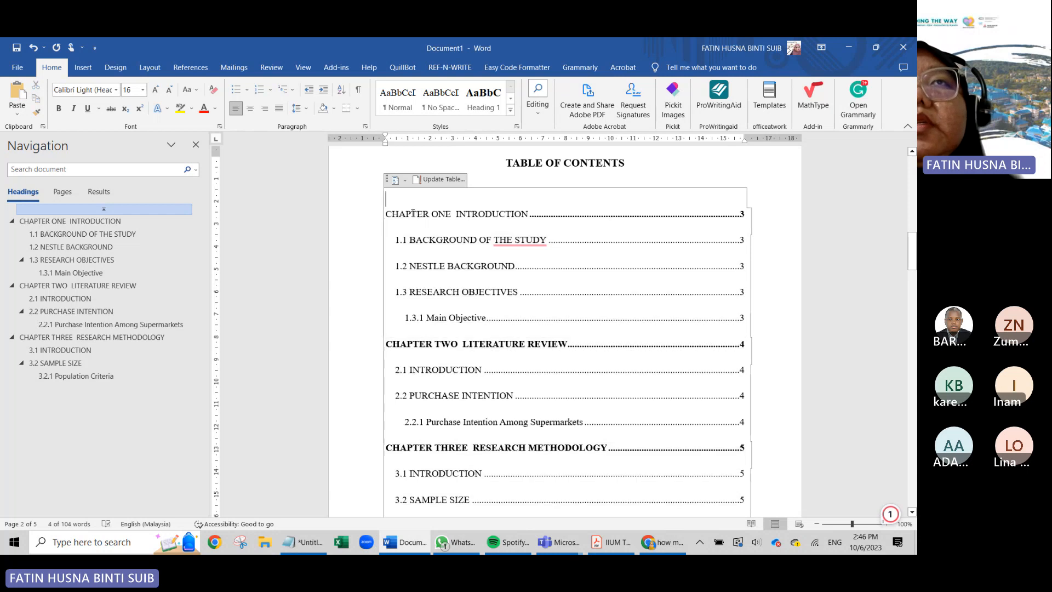
pyautogui.click(382, 221)
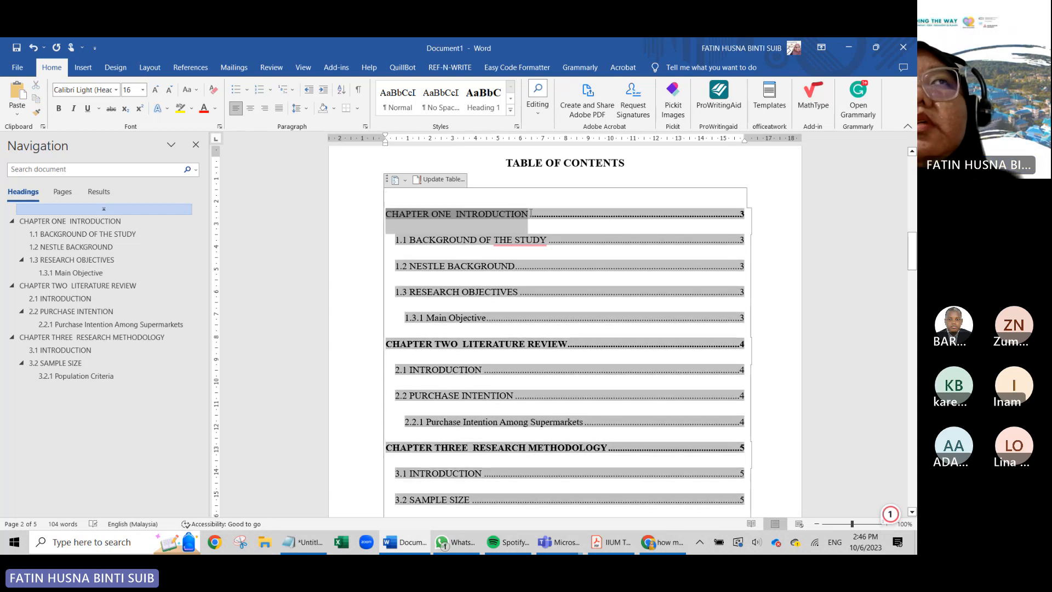
pyautogui.click(58, 108)
pyautogui.click(816, 236)
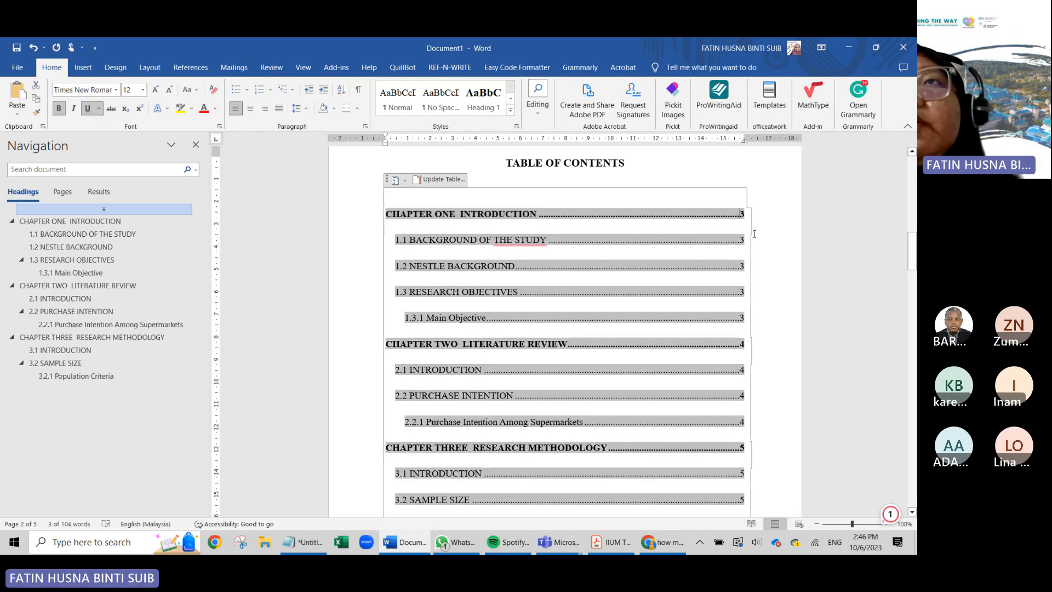
# - Compare the formatted table of contents with the sample contents page in the IIUM Thesis Format PDF
pyautogui.click(614, 545)
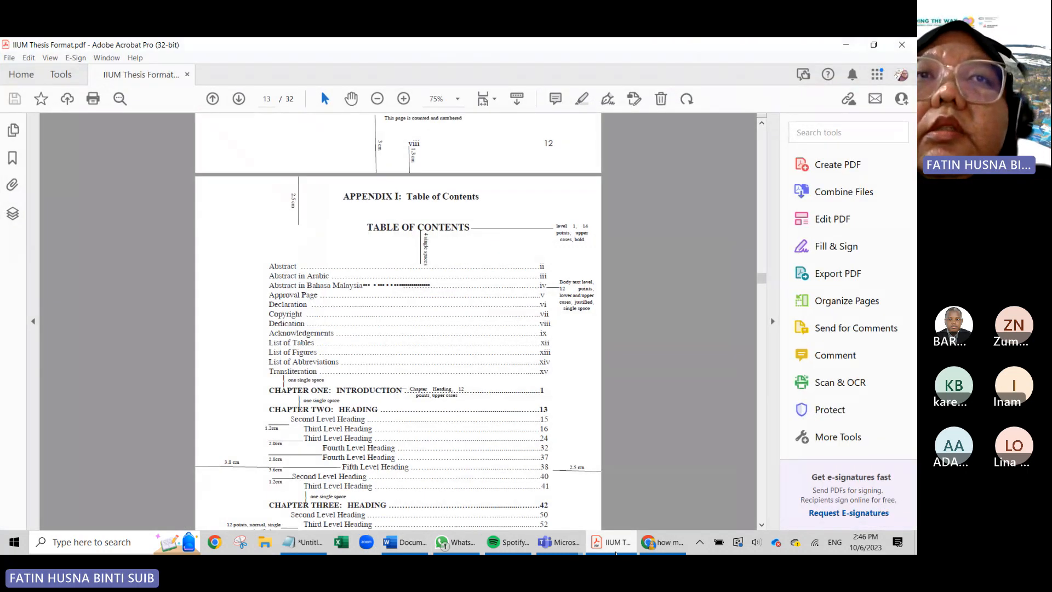
pyautogui.click(615, 552)
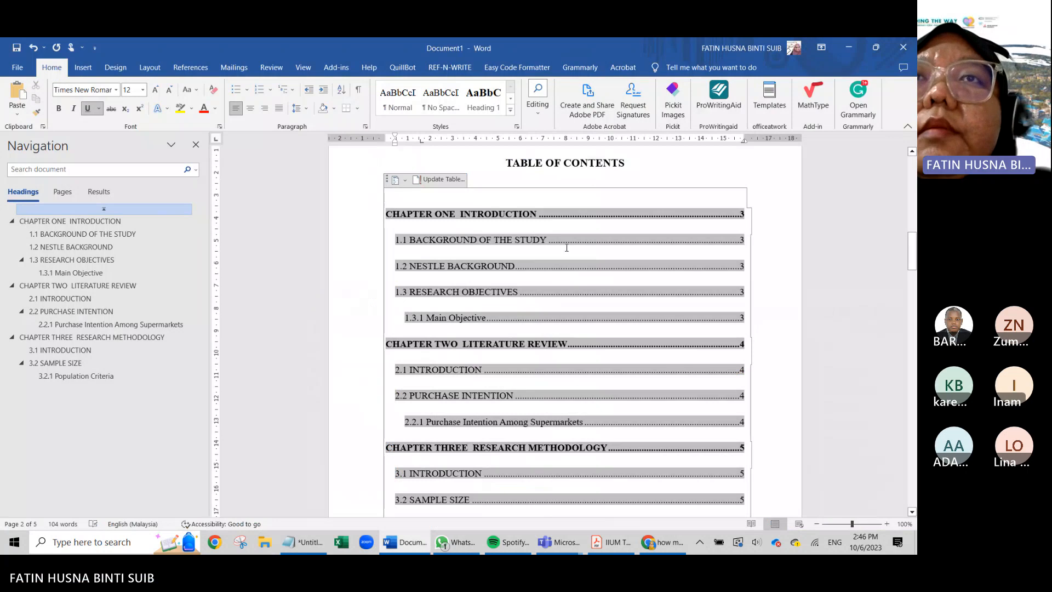
pyautogui.scroll(-3, 564, 241)
pyautogui.scroll(3, 575, 219)
pyautogui.click(587, 199)
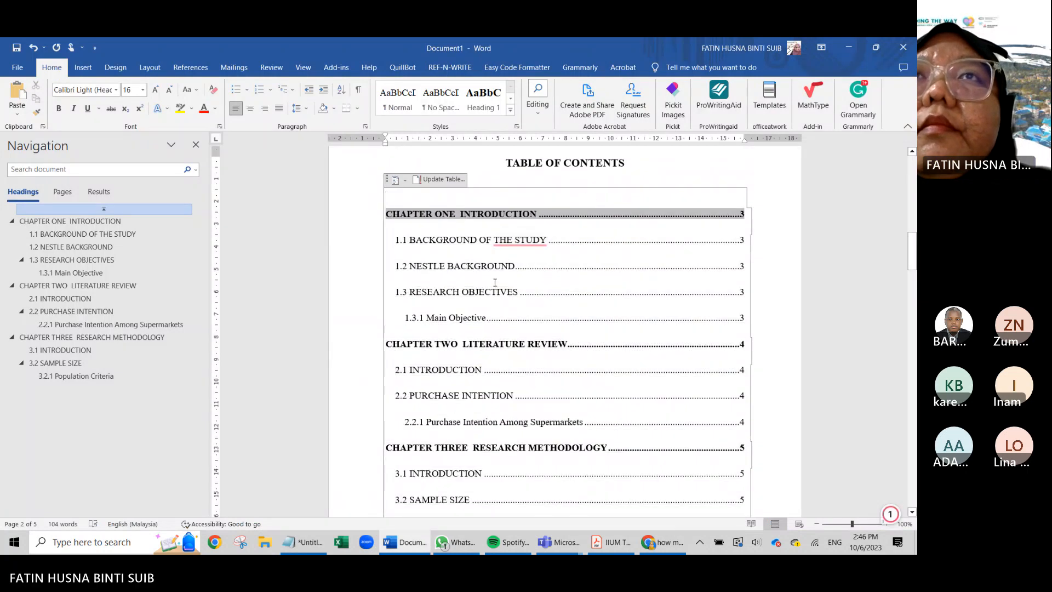
pyautogui.scroll(-1, 495, 282)
pyautogui.scroll(3, 495, 282)
pyautogui.scroll(-3, 494, 283)
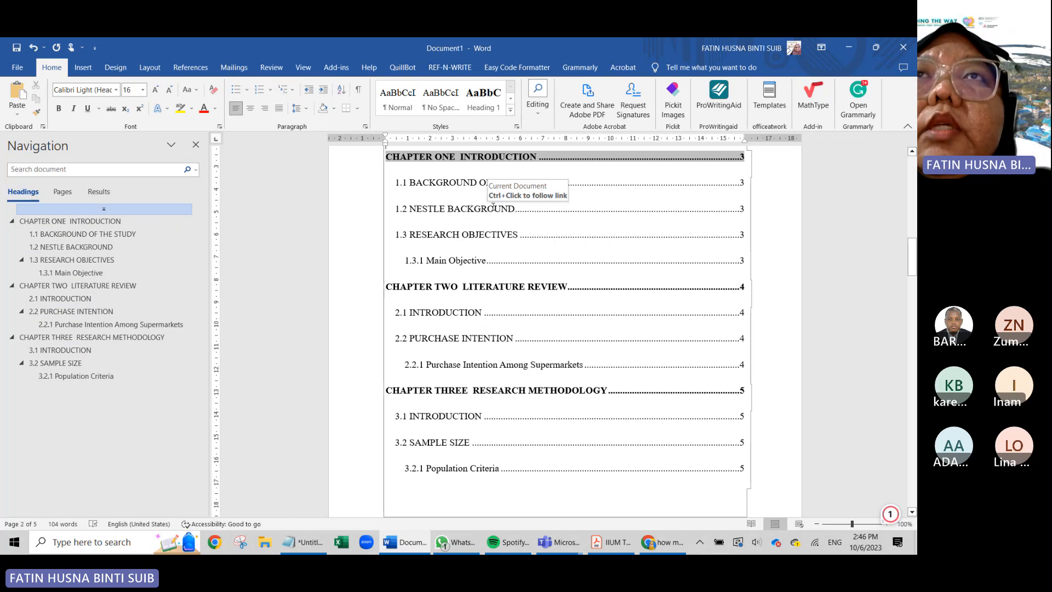
# - Remove the word THE from heading 1.1 in Chapter One so that it reads BACKGROUND OF STUDY
pyautogui.click(101, 235)
pyautogui.scroll(-2, 592, 331)
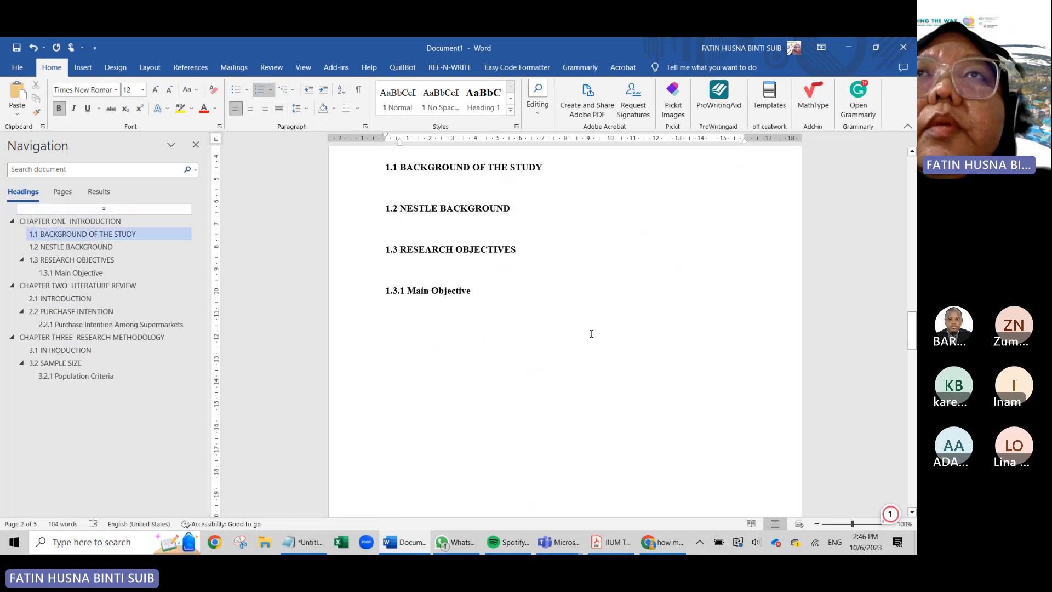
pyautogui.scroll(3, 548, 284)
pyautogui.click(507, 253)
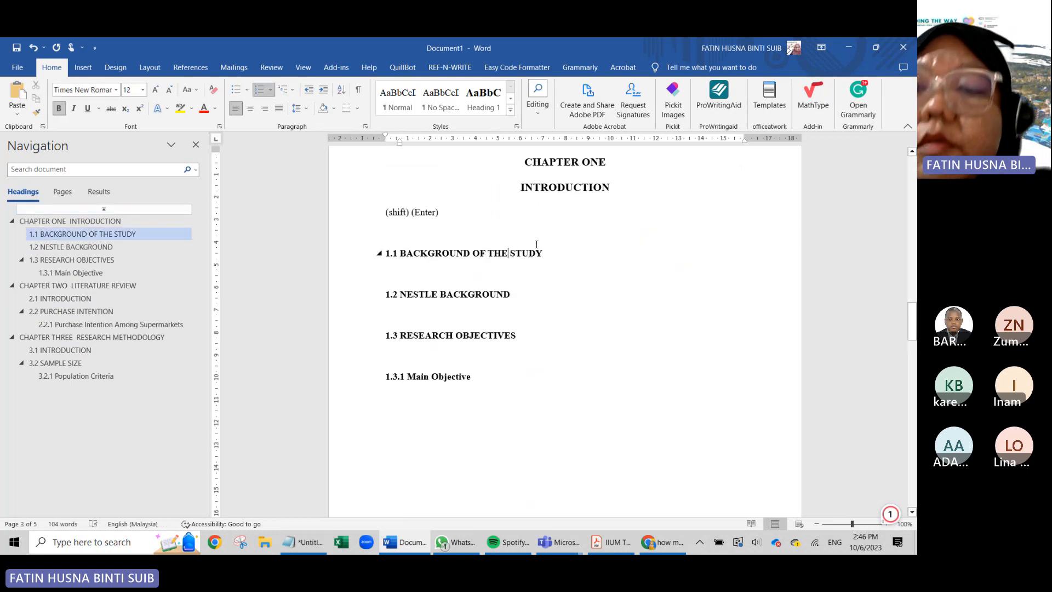
pyautogui.press('BackSpace')
pyautogui.press('BackSpace')
pyautogui.press('BackSpace')
pyautogui.press('BackSpace')
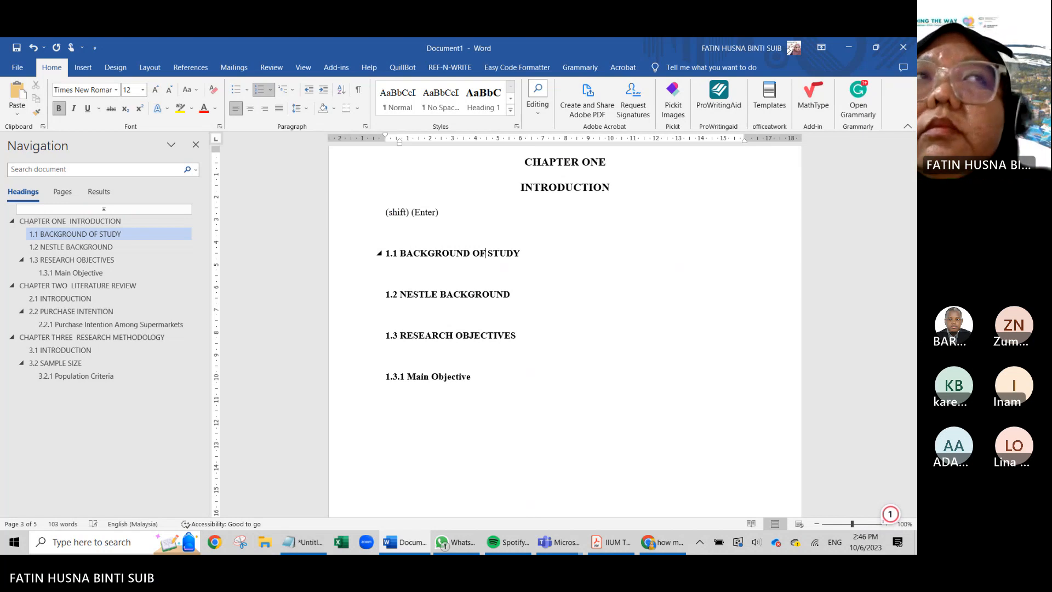
pyautogui.click(351, 253)
pyautogui.click(564, 336)
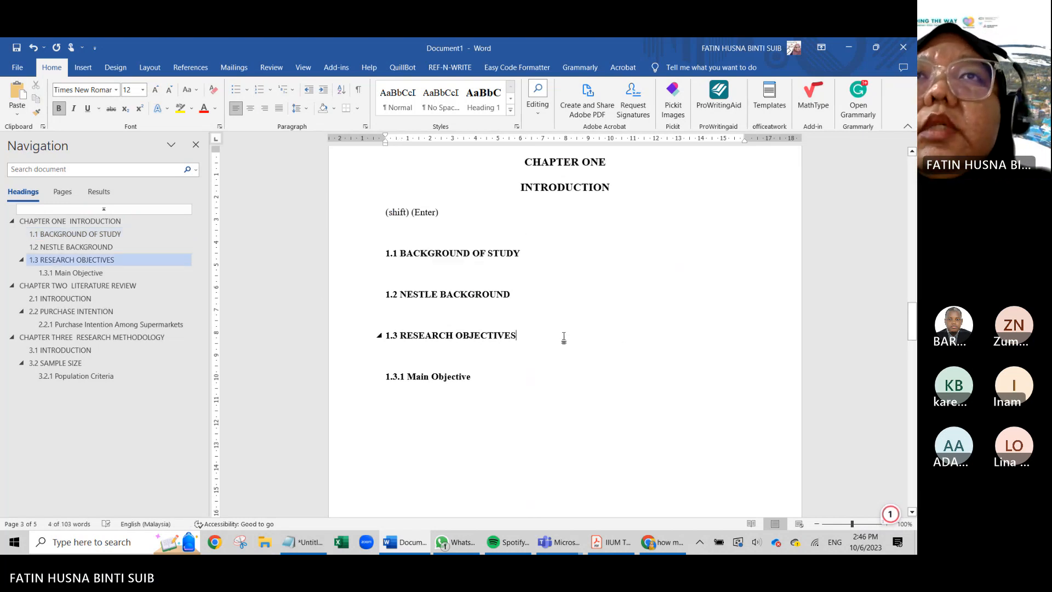
# - Update the entire table of contents to pick up the reworded 1.1 heading
pyautogui.hotkey('ctrl', 'Home')
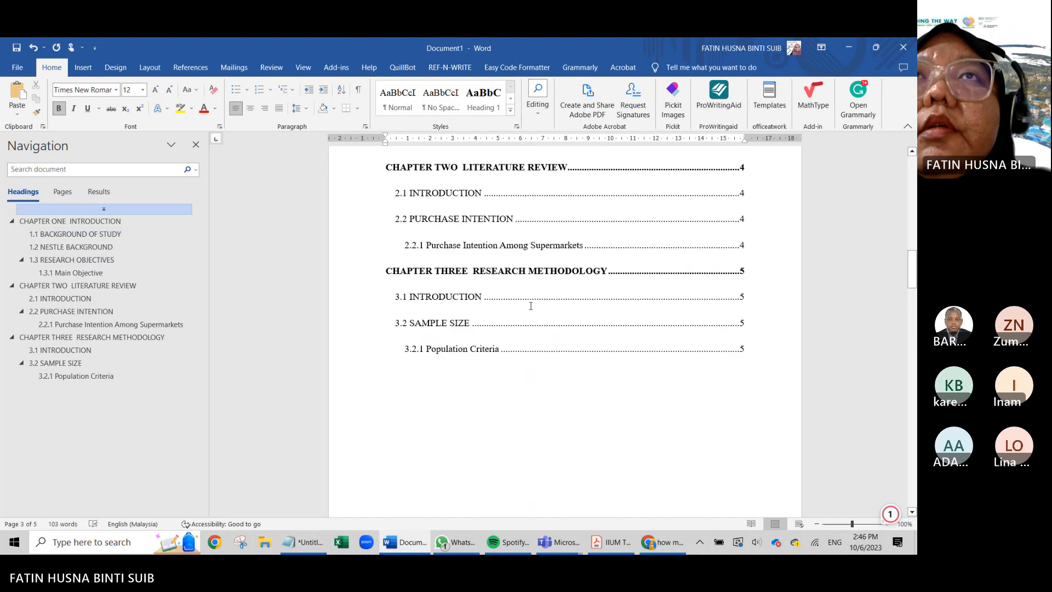
pyautogui.click(564, 214)
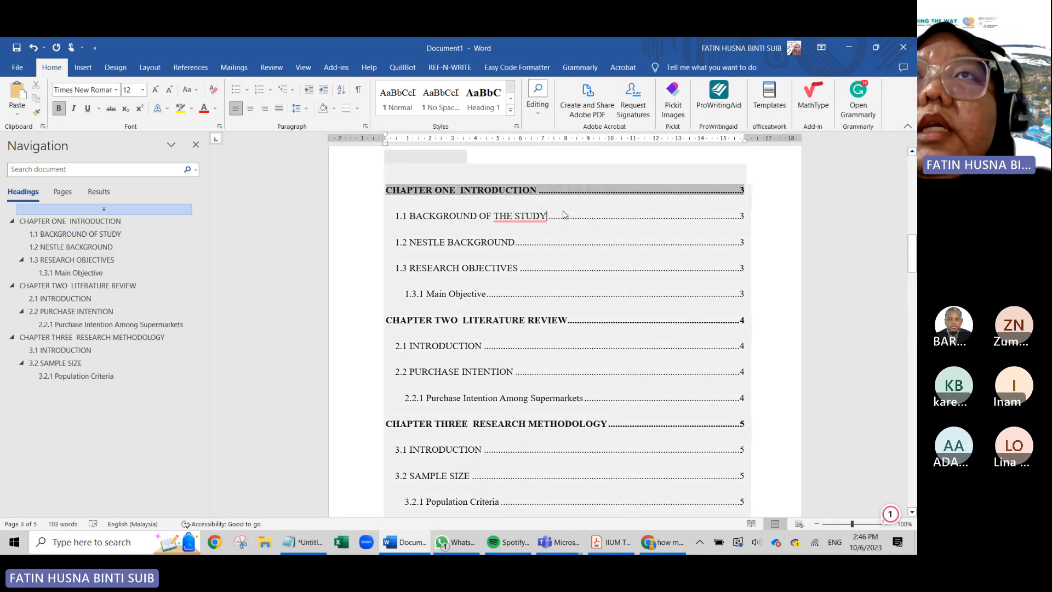
pyautogui.rightClick(564, 214)
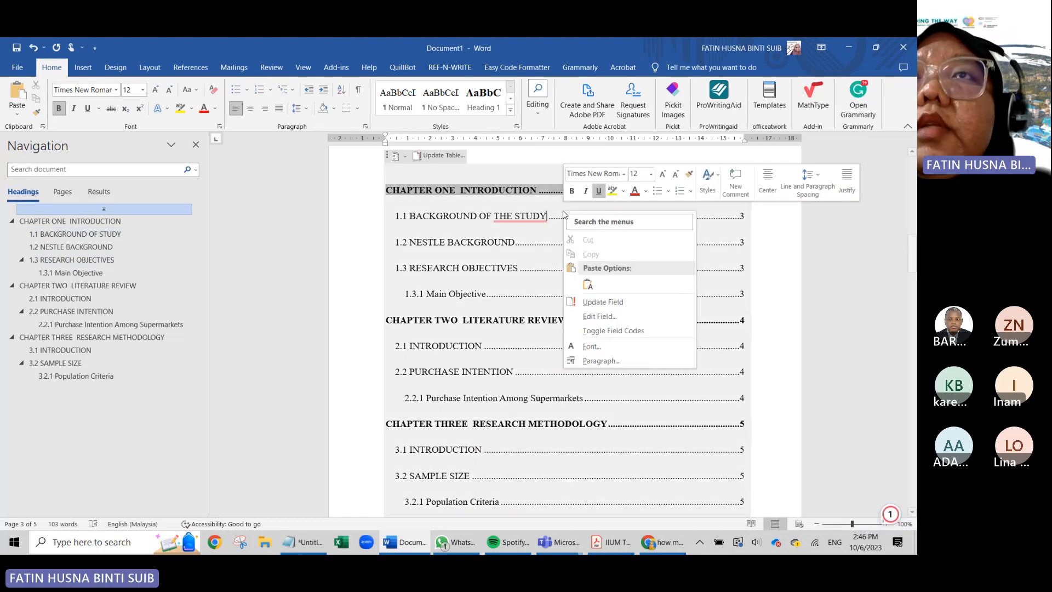
pyautogui.click(598, 302)
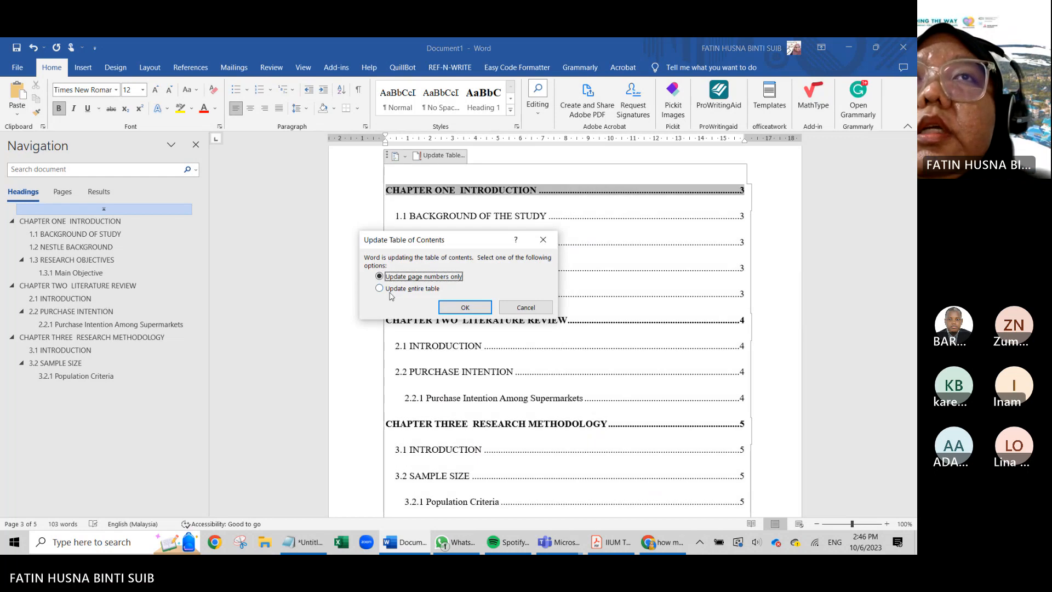
pyautogui.click(379, 288)
pyautogui.click(456, 314)
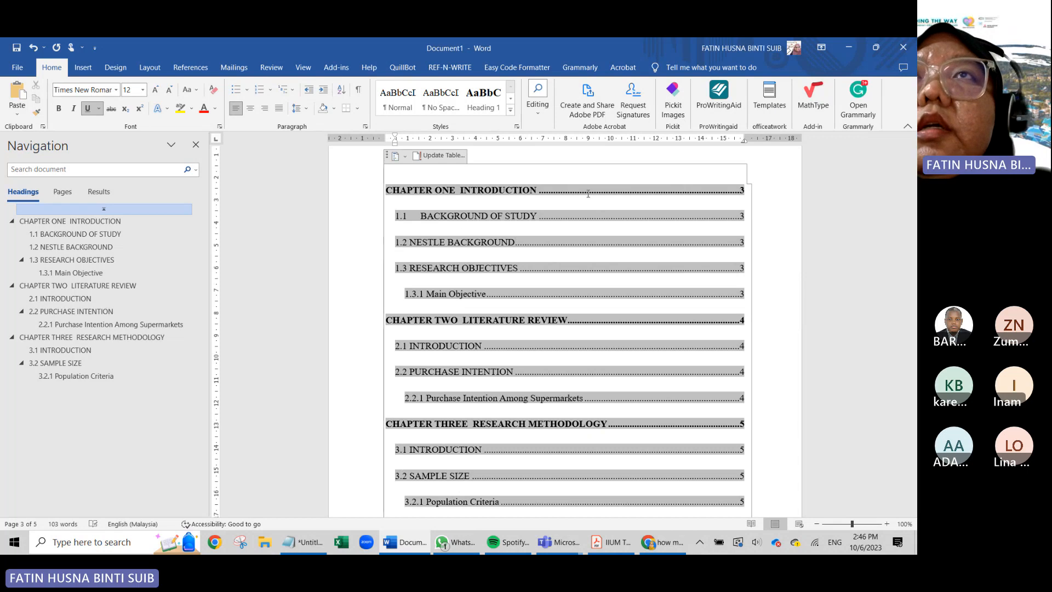
# - Close the wide gap after 1.1 in the BACKGROUND OF STUDY contents entry to a single space
pyautogui.click(596, 162)
pyautogui.click(479, 270)
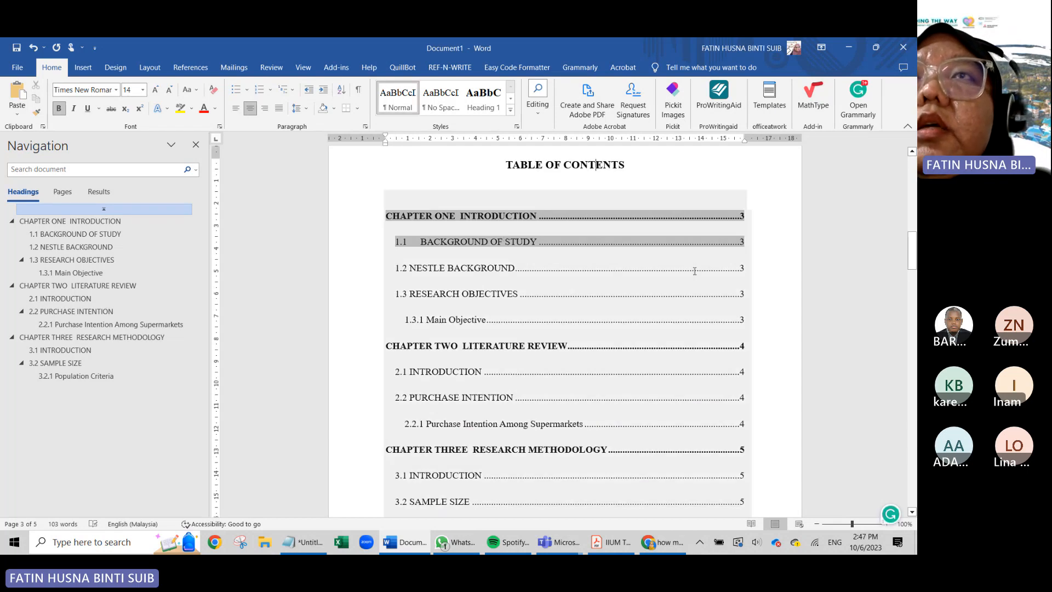
pyautogui.click(421, 244)
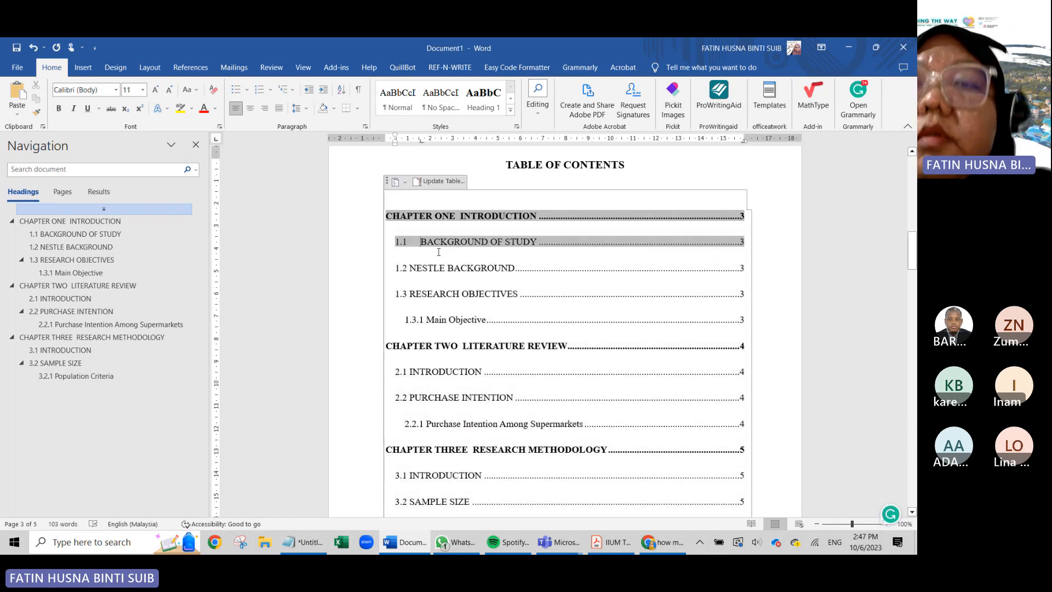
pyautogui.press('BackSpace')
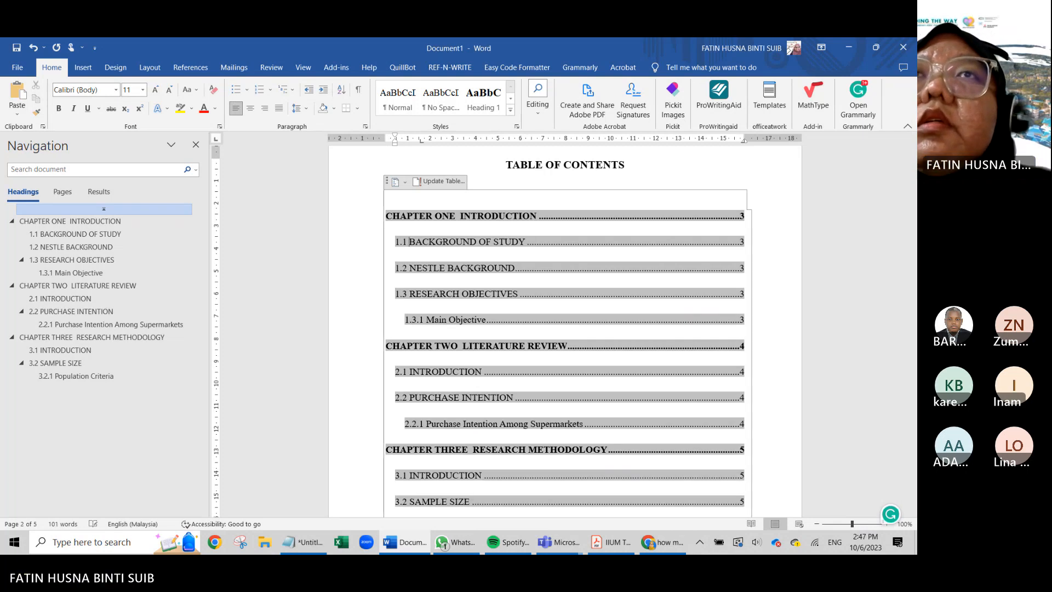
pyautogui.click(767, 271)
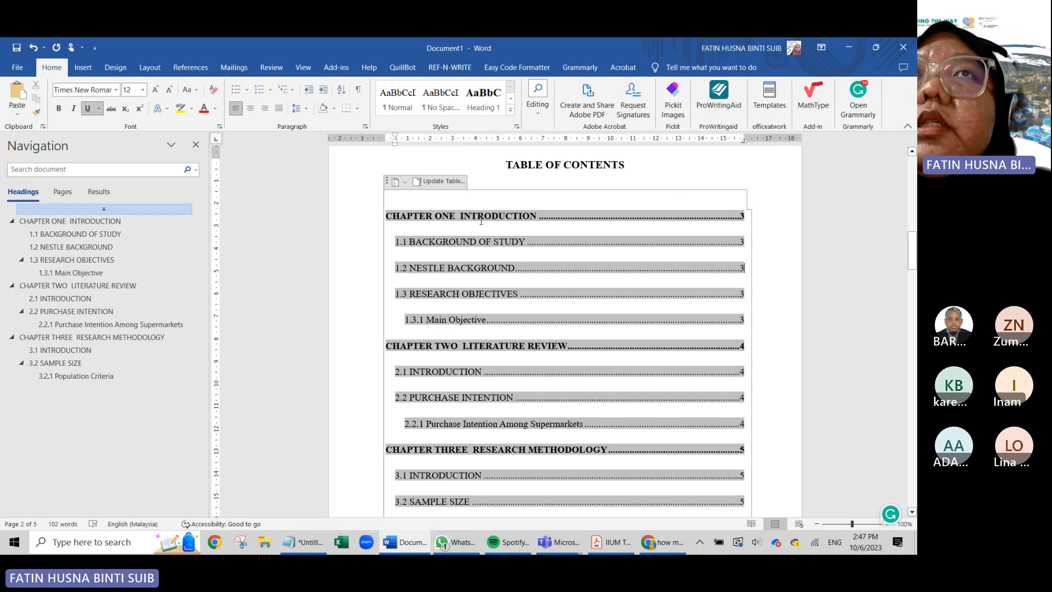
pyautogui.click(449, 181)
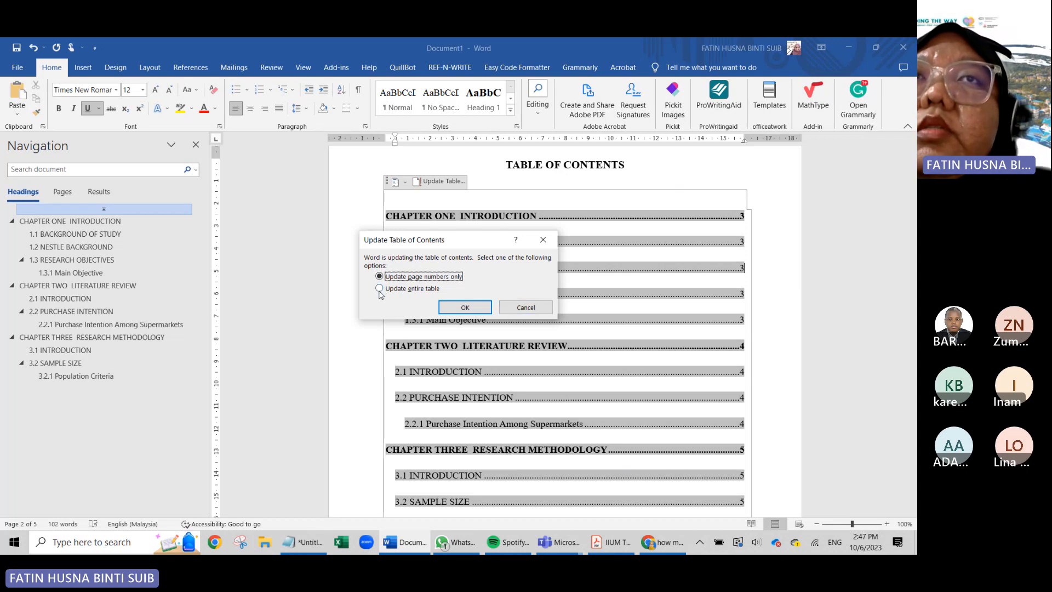
pyautogui.click(525, 307)
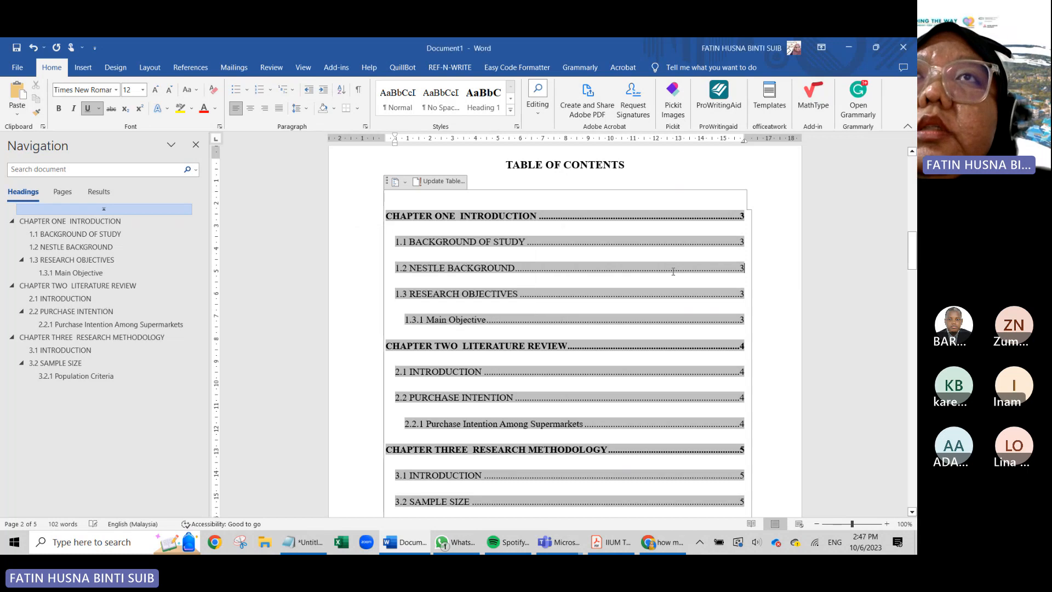
pyautogui.click(646, 164)
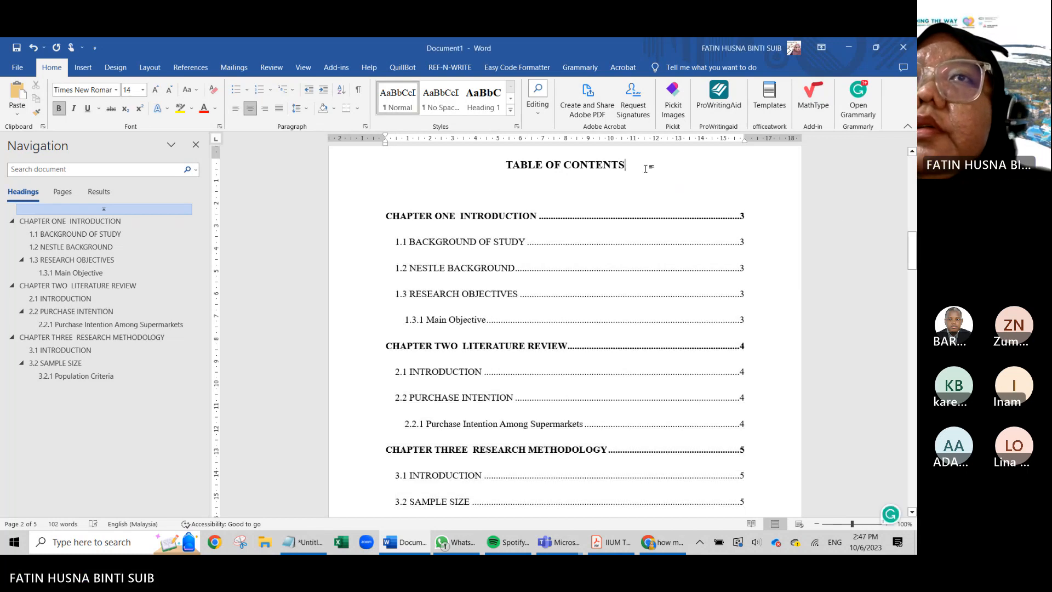
# - Look through the table of contents and the start of Chapter One, and return to the blank first page
pyautogui.scroll(-3, 635, 265)
pyautogui.scroll(4, 636, 264)
pyautogui.scroll(-7, 633, 261)
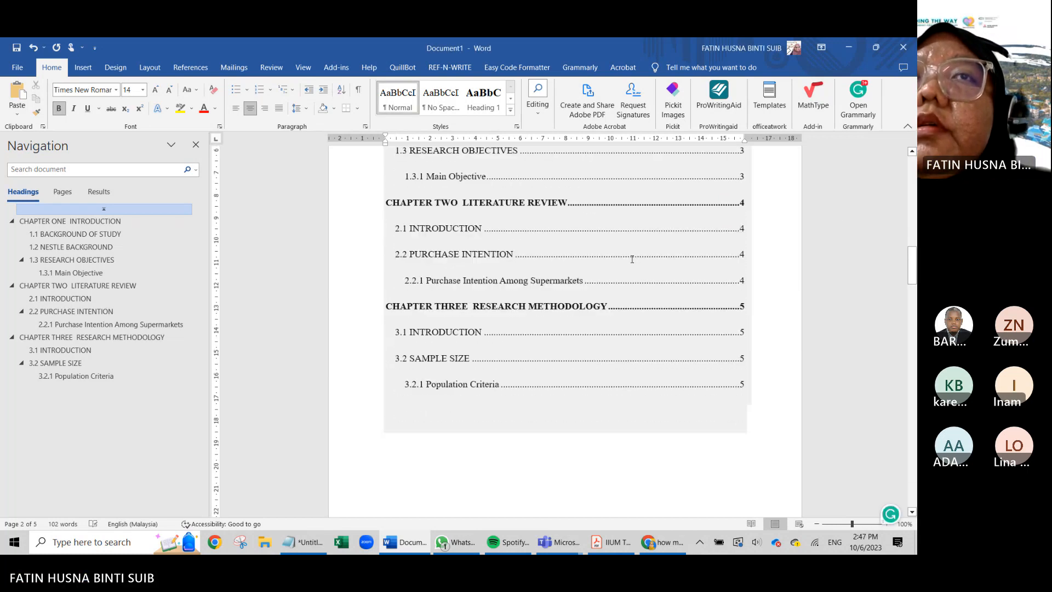
pyautogui.scroll(-5, 632, 259)
pyautogui.scroll(9, 632, 259)
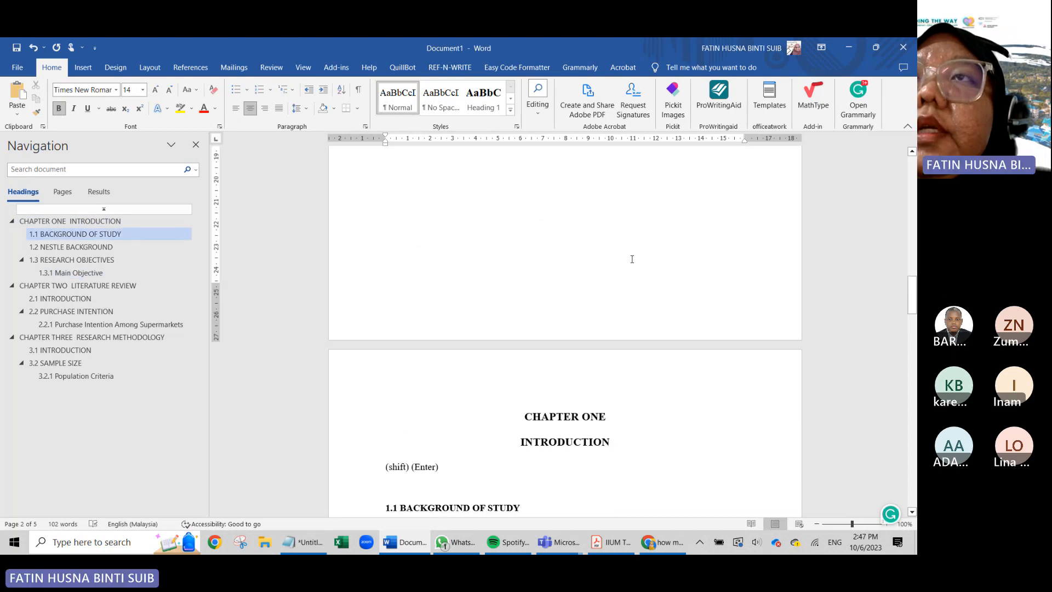
pyautogui.scroll(12, 632, 260)
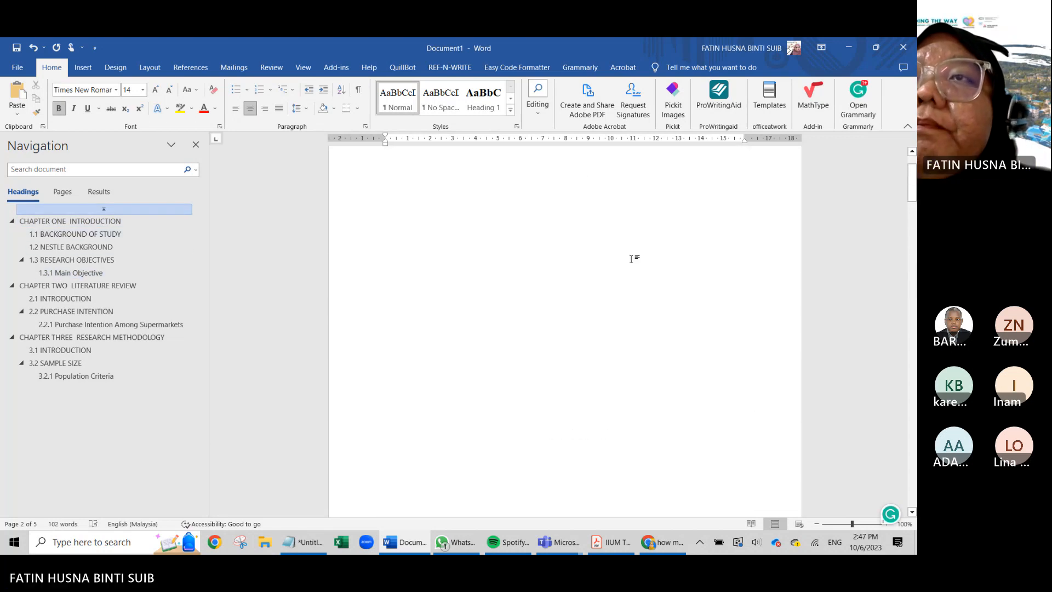
pyautogui.scroll(-3, 633, 258)
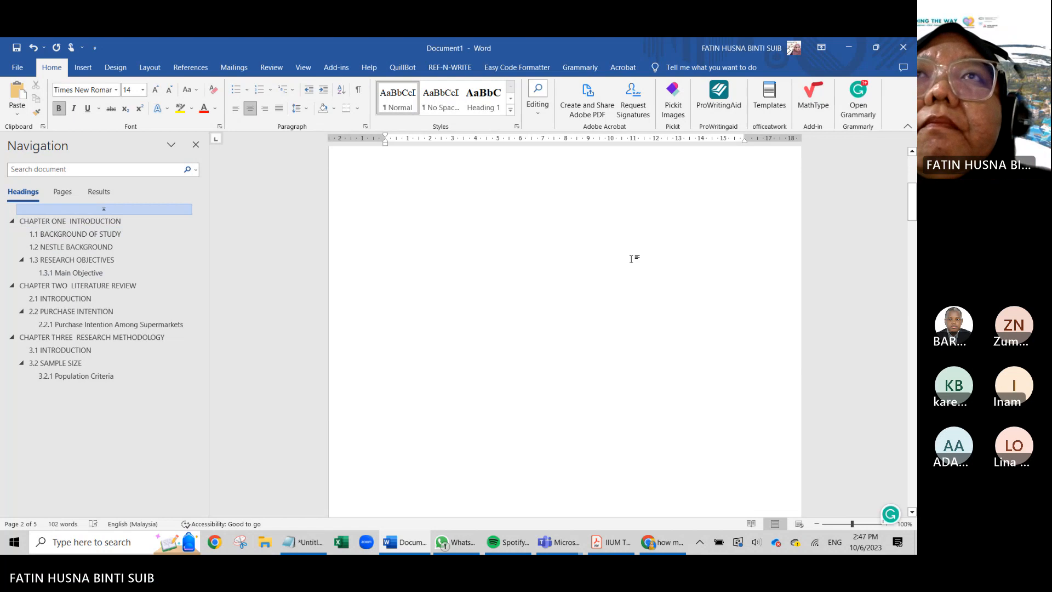
pyautogui.scroll(2, 631, 259)
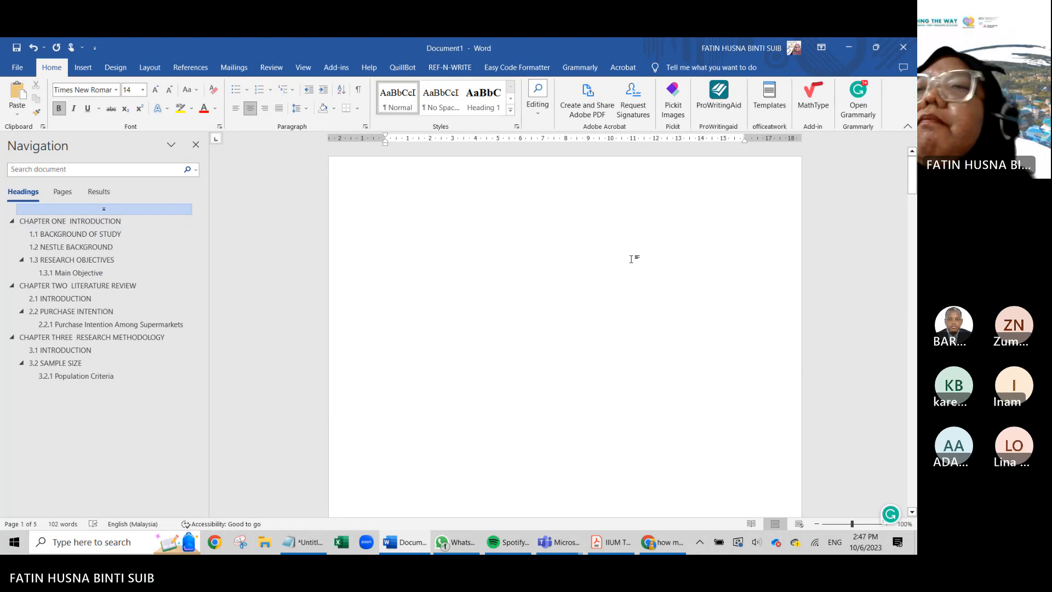
pyautogui.click(610, 287)
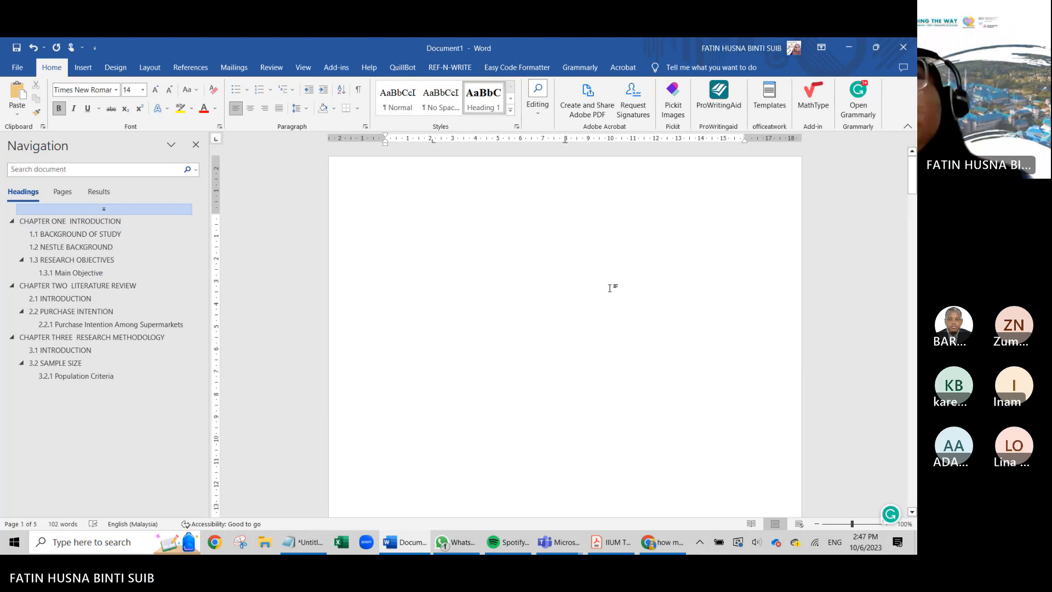
pyautogui.click(518, 221)
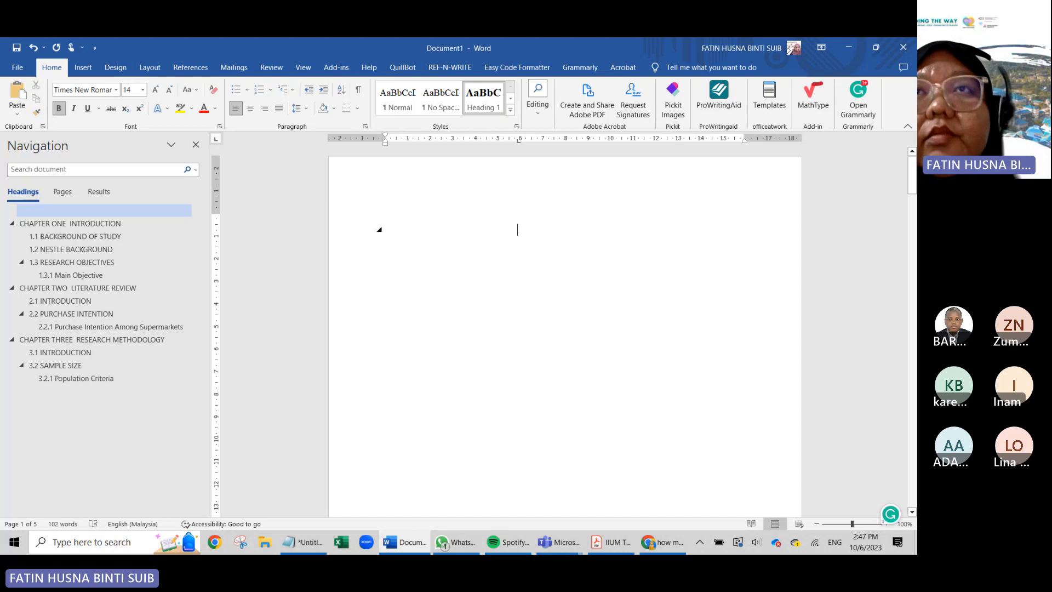
pyautogui.write('PUR')
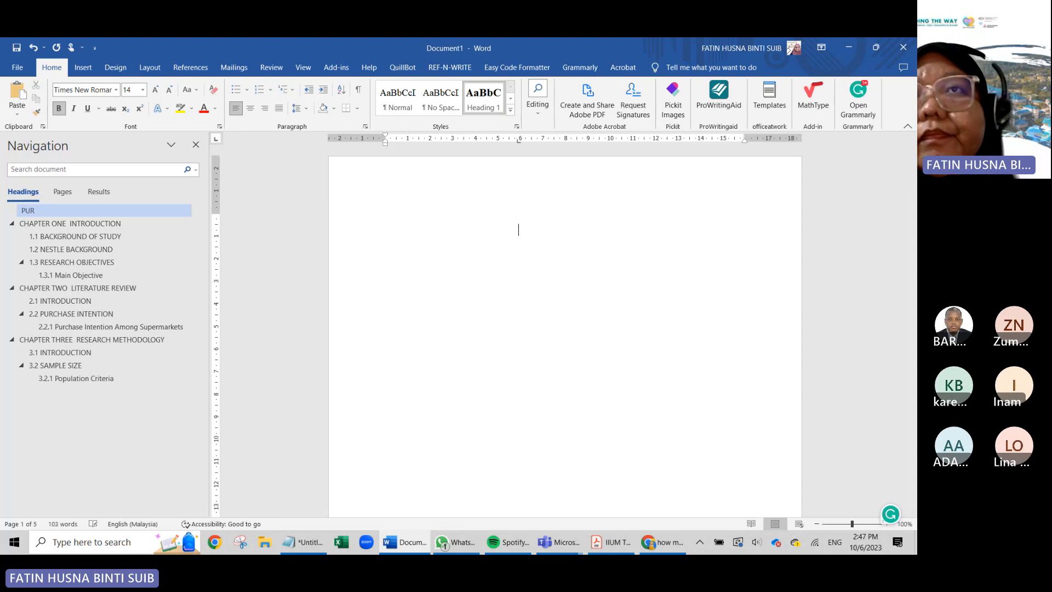
# - Switch to the IIUM Thesis Format PDF in Acrobat and examine the APPENDIX A cover page sample on page 1
pyautogui.click(611, 541)
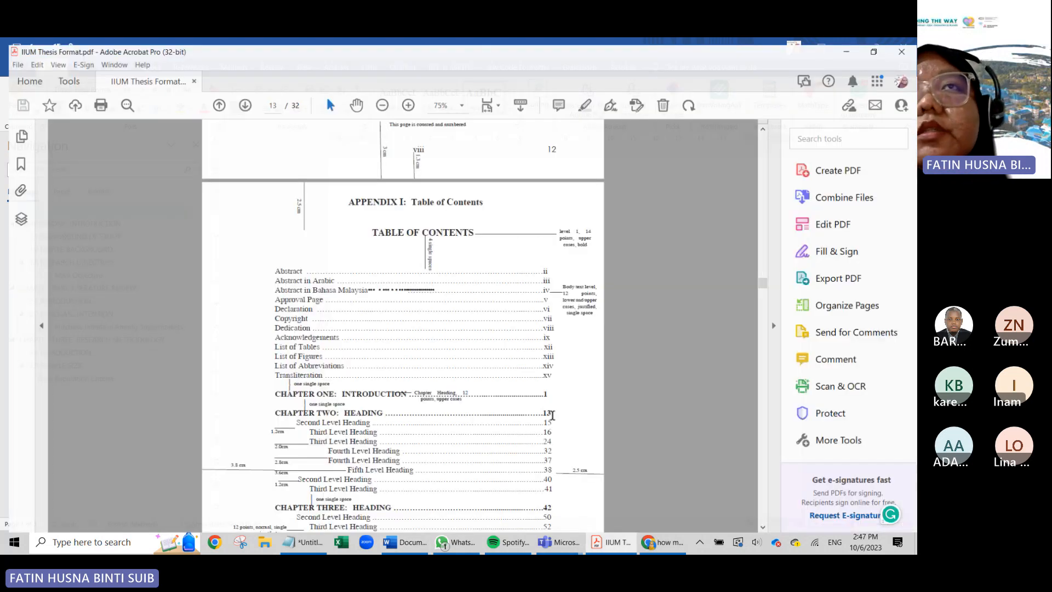
pyautogui.scroll(8, 539, 400)
pyautogui.moveTo(761, 267); pyautogui.dragTo(758, 124)
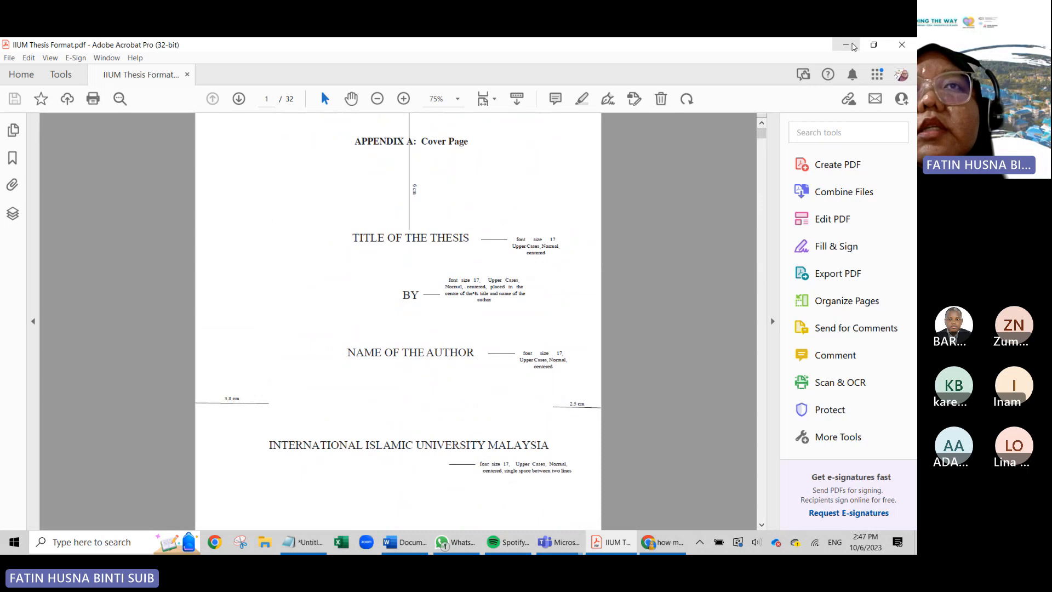
pyautogui.click(846, 45)
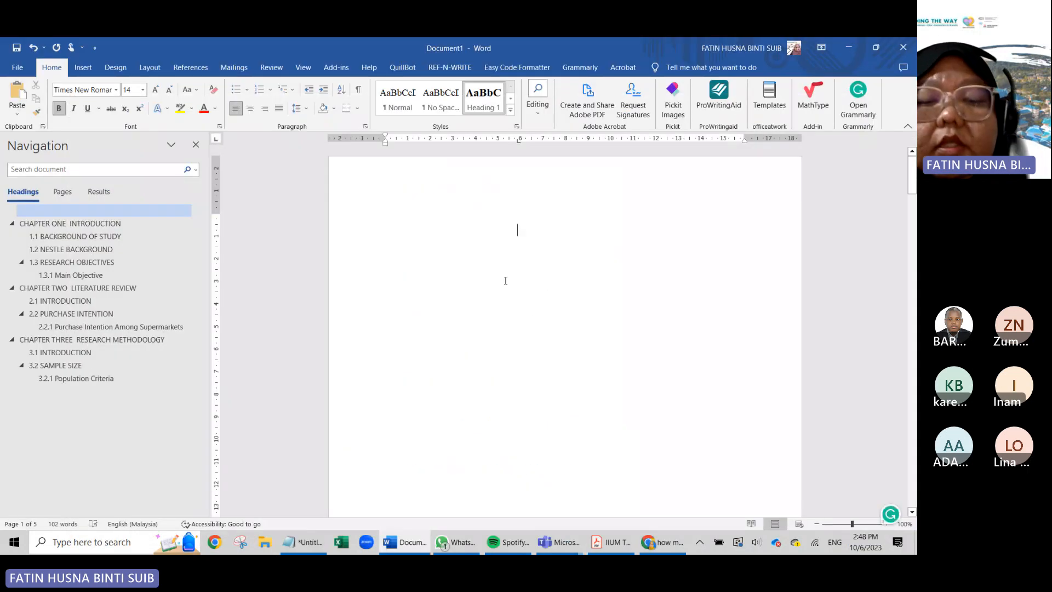
# - Enter the thesis title PURCHASE INTENTION AMONG SUPERMARKETS on the blank first page in Word
pyautogui.write('PURCHASE I')
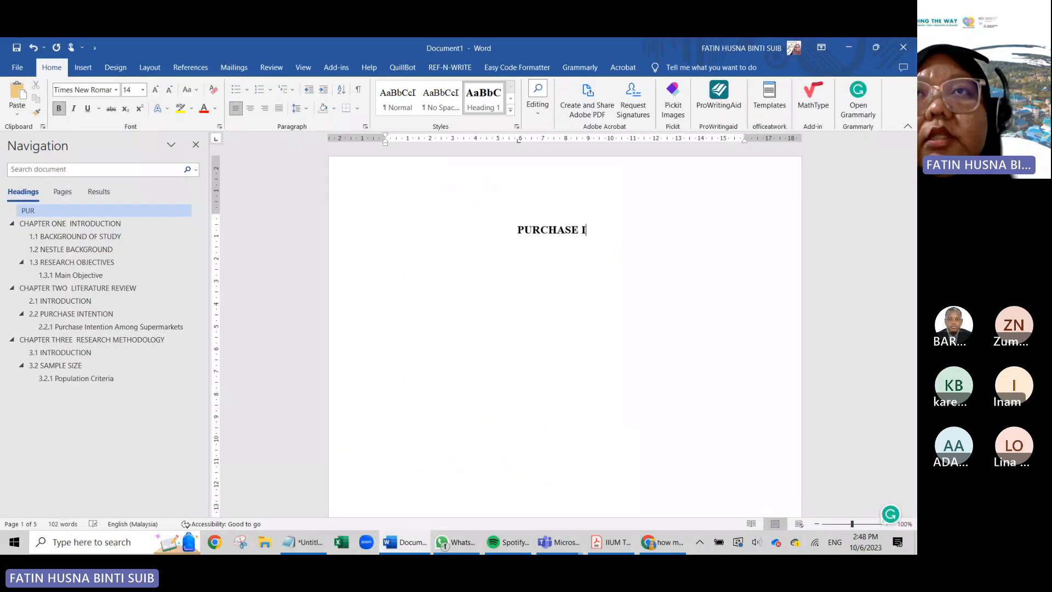
pyautogui.write('NTENTIO ')
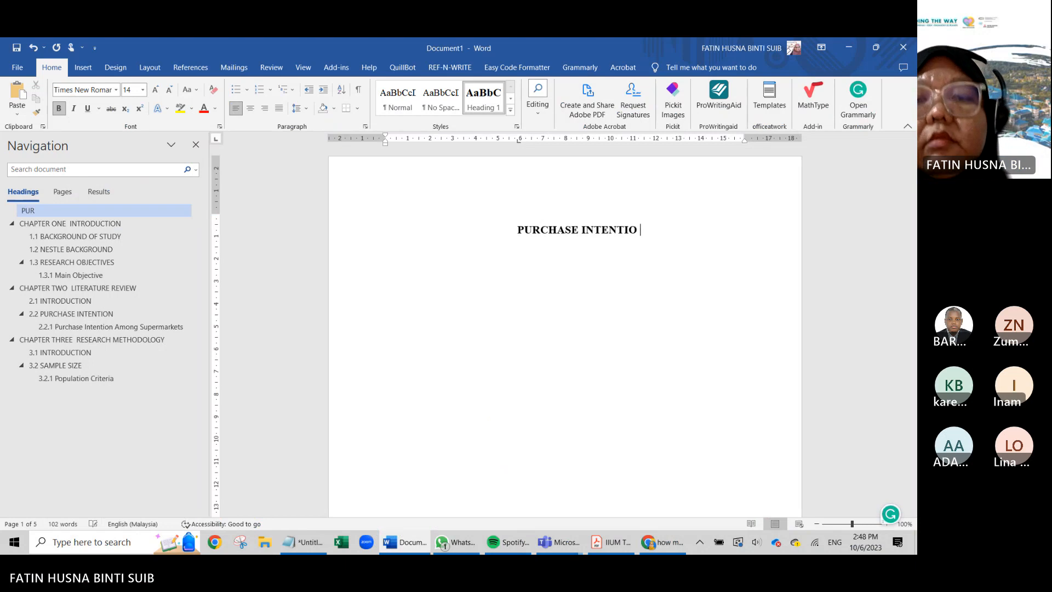
pyautogui.write('N AON')
pyautogui.press('BackSpace')
pyautogui.press('BackSpace')
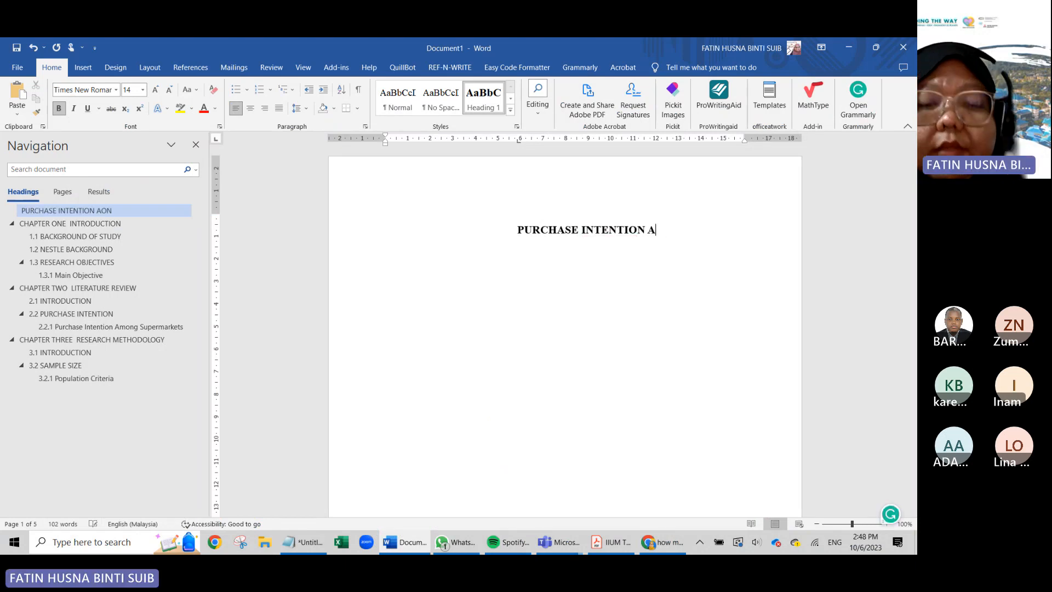
pyautogui.write('MONG SUPE')
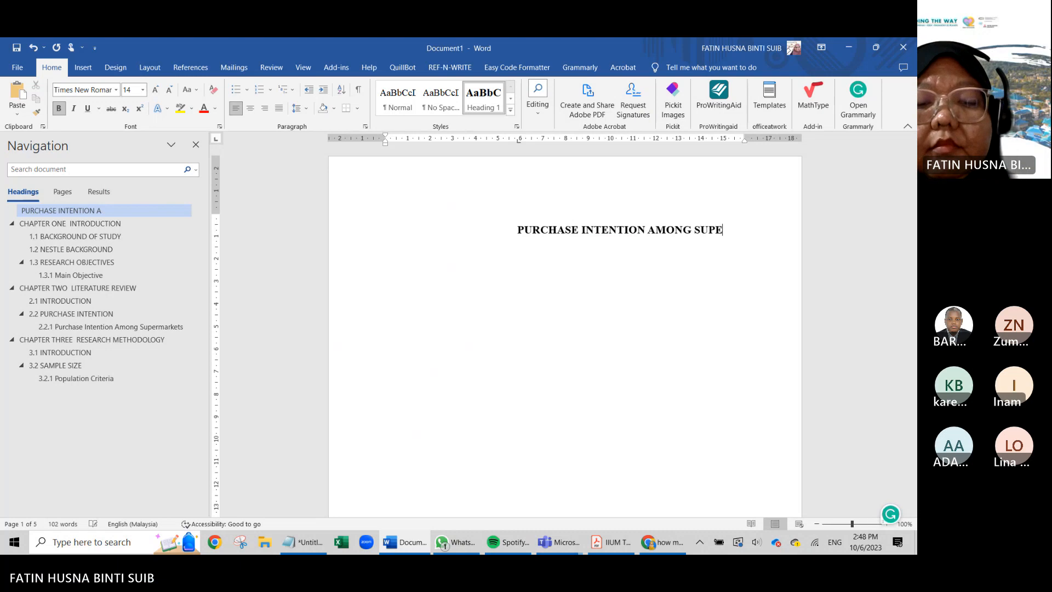
pyautogui.write('RMARK')
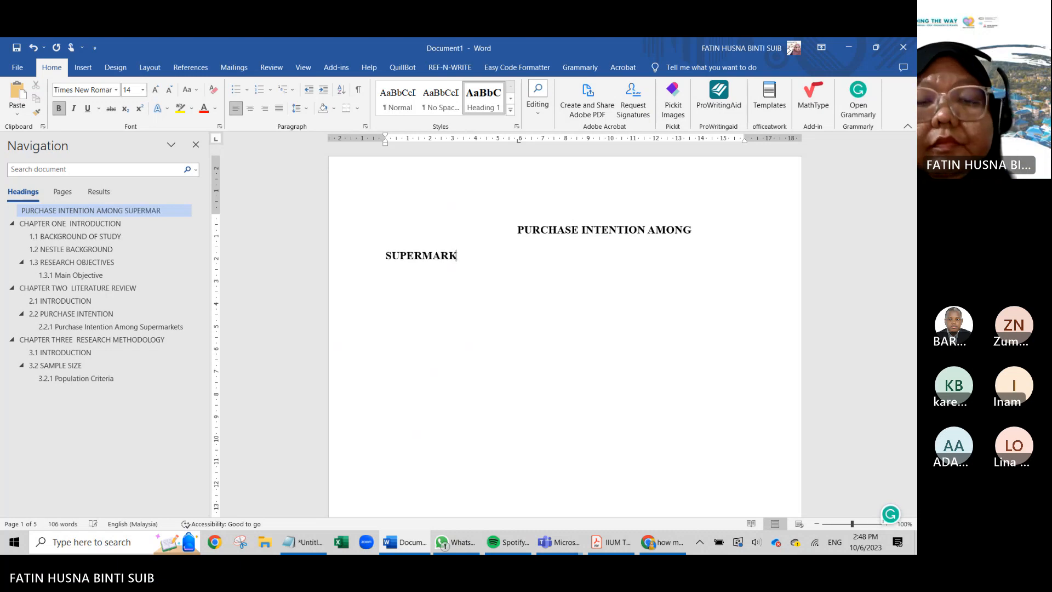
pyautogui.write('E')
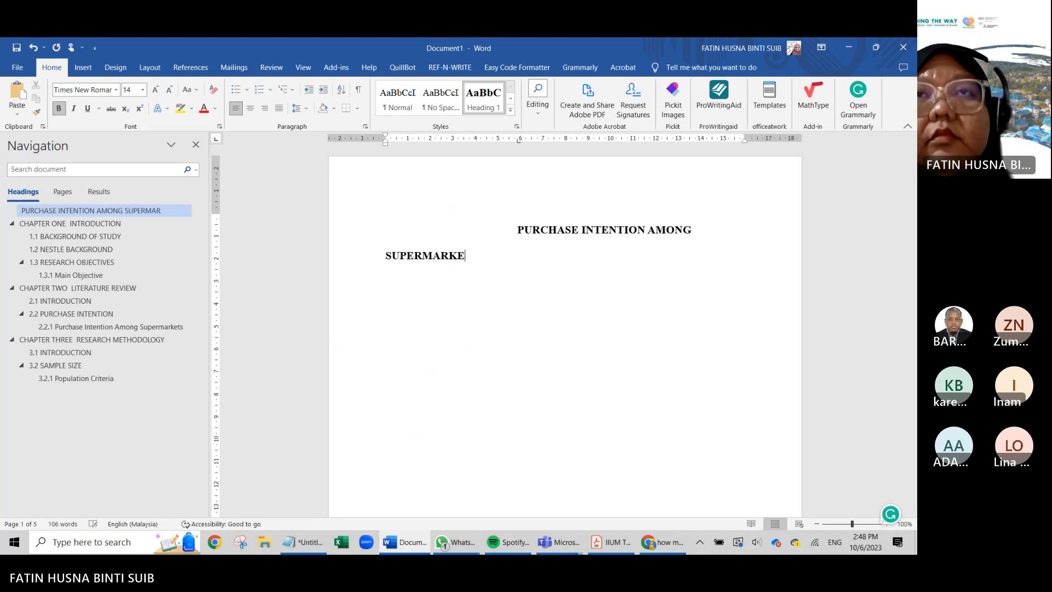
pyautogui.write('TS')
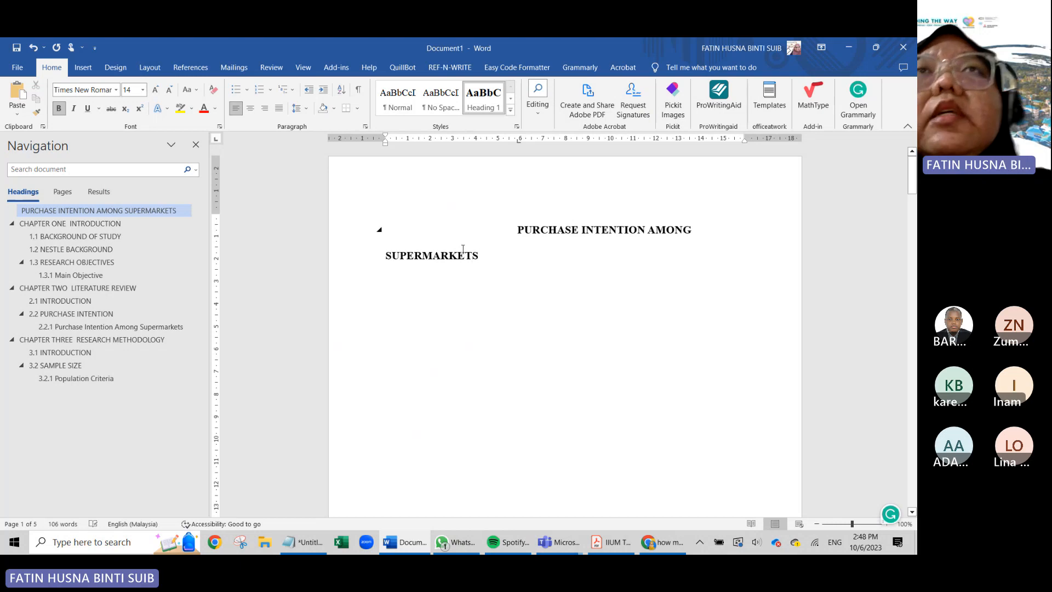
# - Apply the Normal style to the PURCHASE INTENTION AMONG SUPERMARKETS cover title to keep it out of the headings
pyautogui.moveTo(492, 258); pyautogui.dragTo(515, 231)
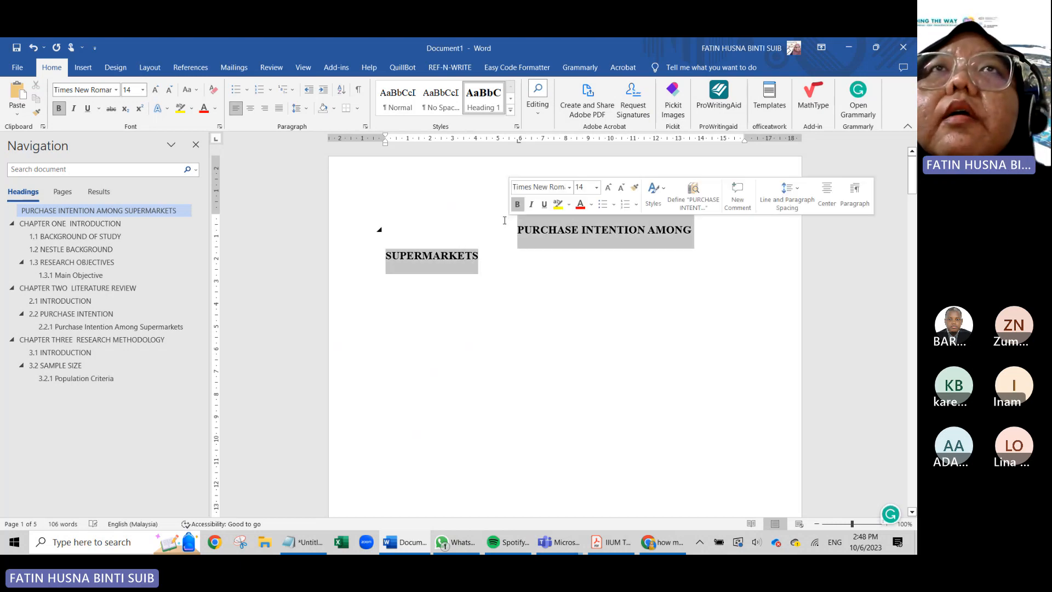
pyautogui.click(399, 107)
pyautogui.click(521, 307)
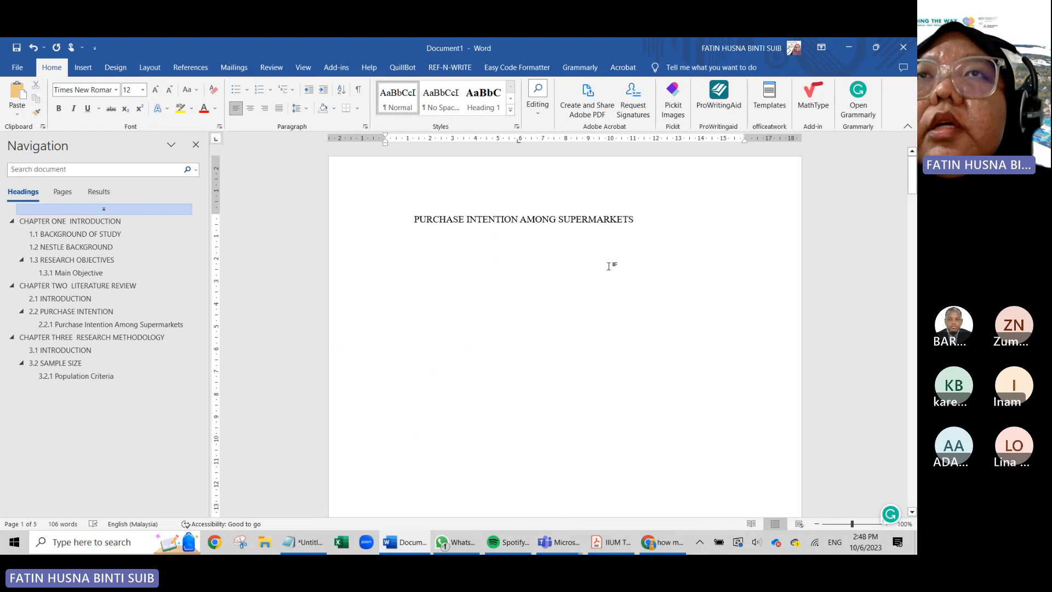
# - Following the PDF cover sample, add separate lines below the title for BY, the author's name and IIUM
pyautogui.click(629, 542)
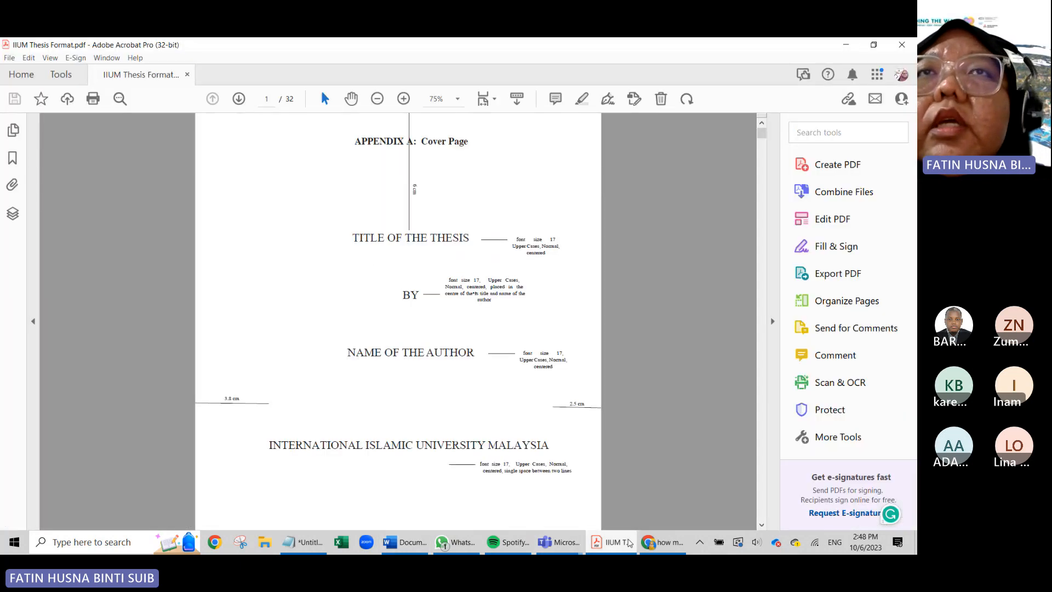
pyautogui.click(405, 543)
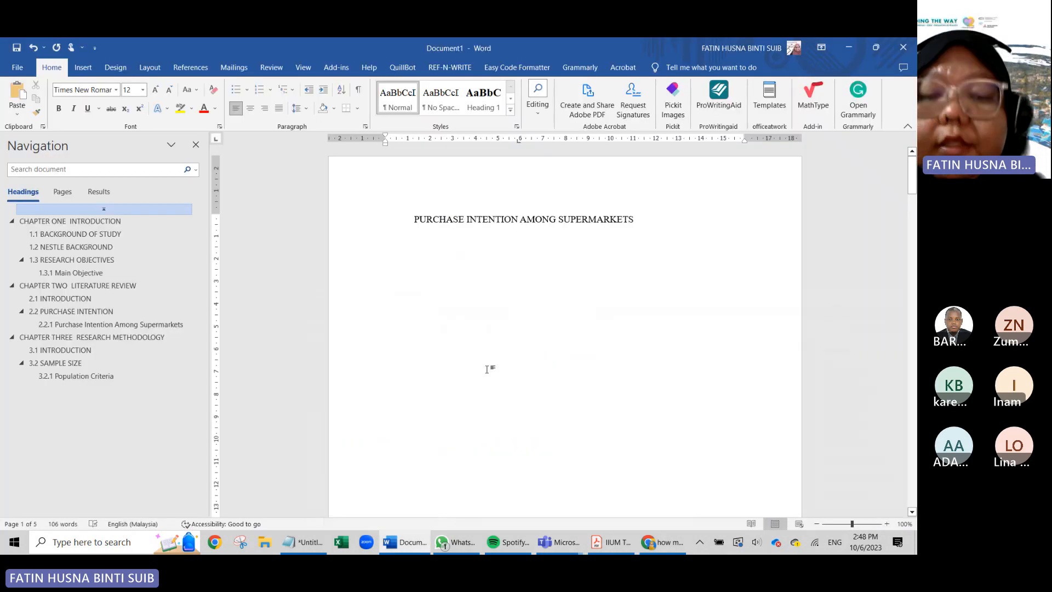
pyautogui.write('BY')
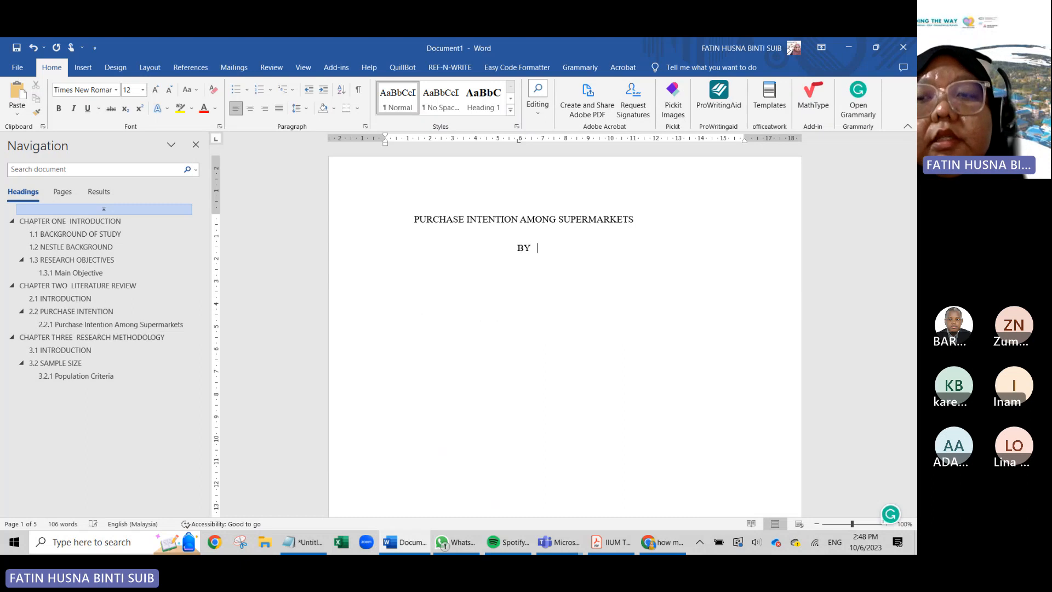
pyautogui.press('Return')
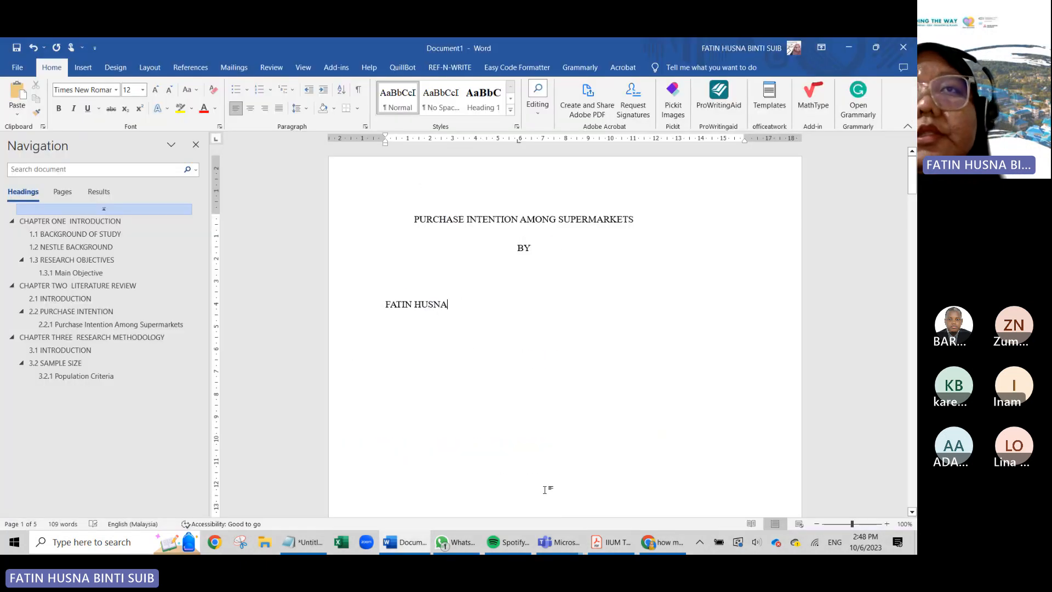
pyautogui.press('Return')
pyautogui.press('Return')
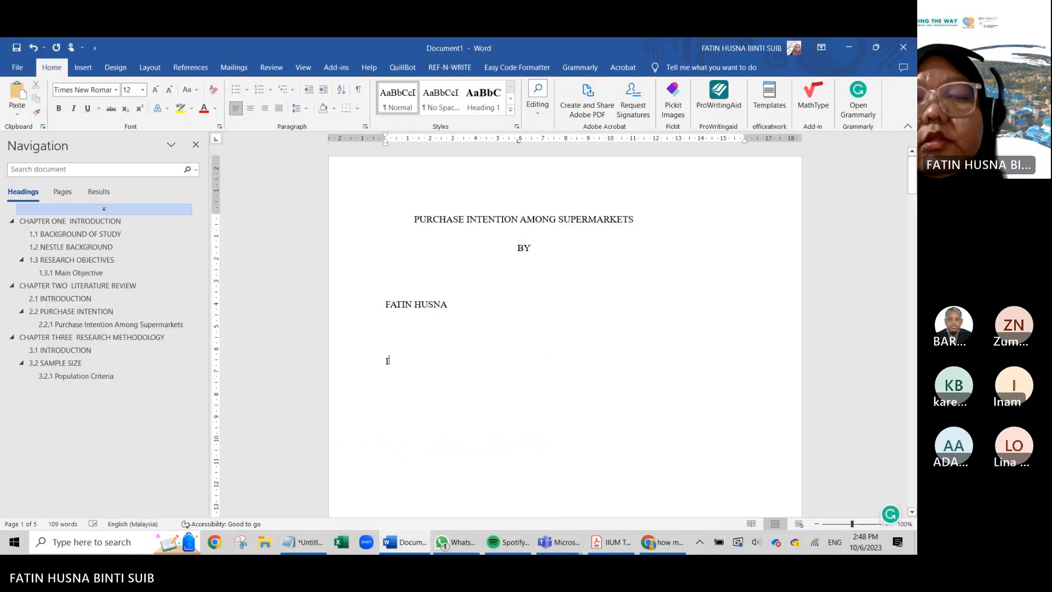
pyautogui.write('IIUM')
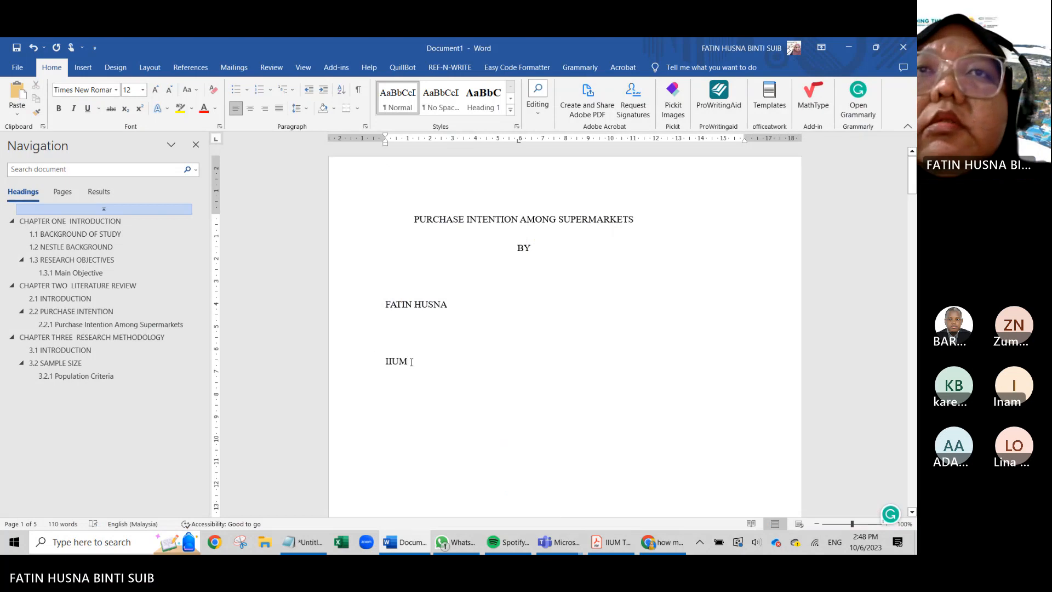
# - Center all the cover page lines from the title down to IIUM
pyautogui.hotkey('ctrl', 'shift', 'Home')
pyautogui.hotkey('ctrl', 'e')
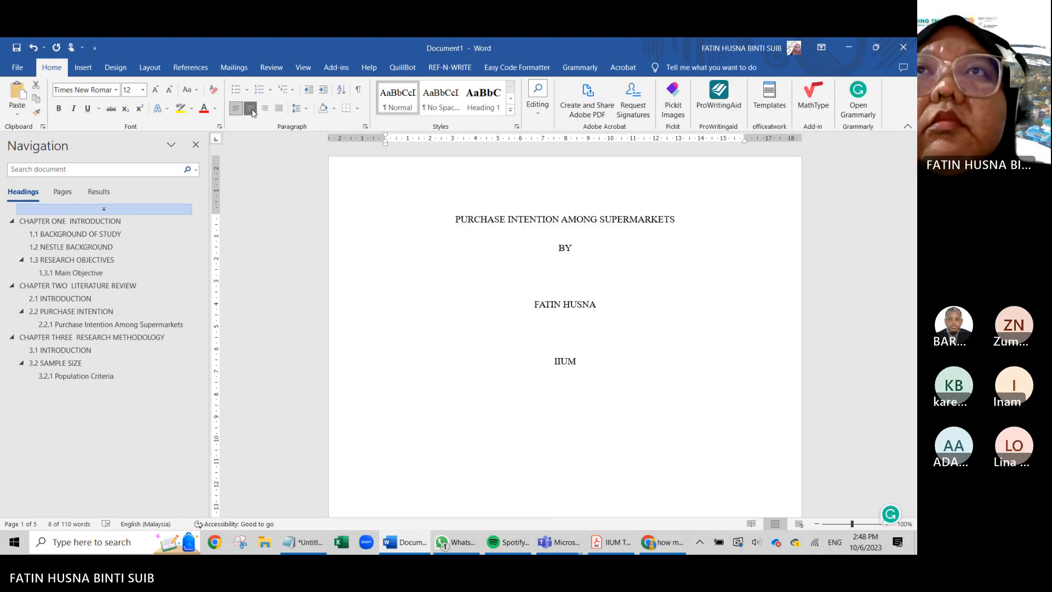
pyautogui.click(575, 400)
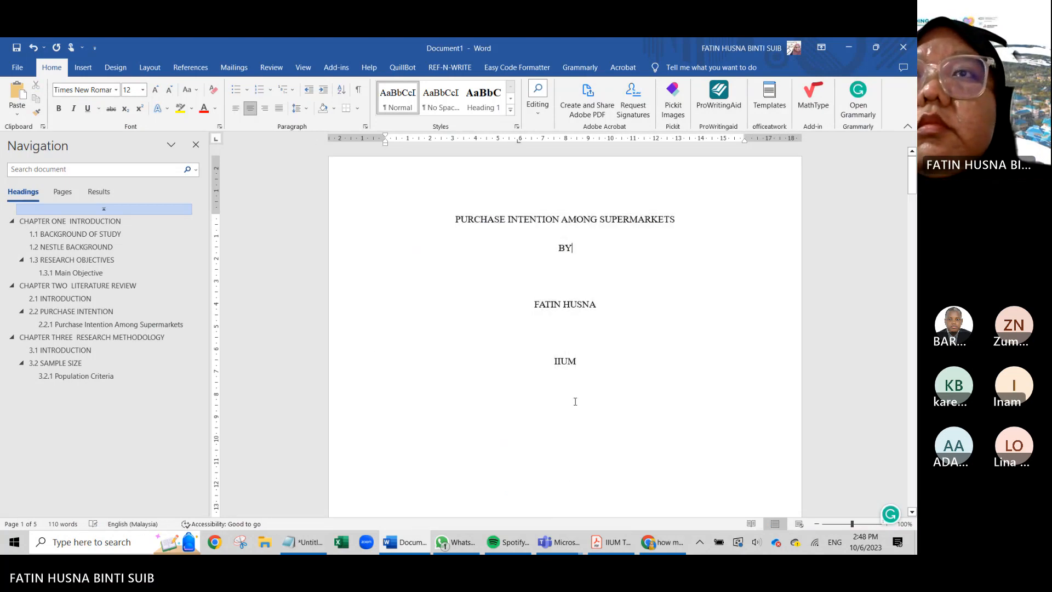
# - Insert blank lines above the cover title to lower the text block, comparing its position with the APPENDIX A sample in the PDF
pyautogui.click(614, 541)
pyautogui.click(614, 541)
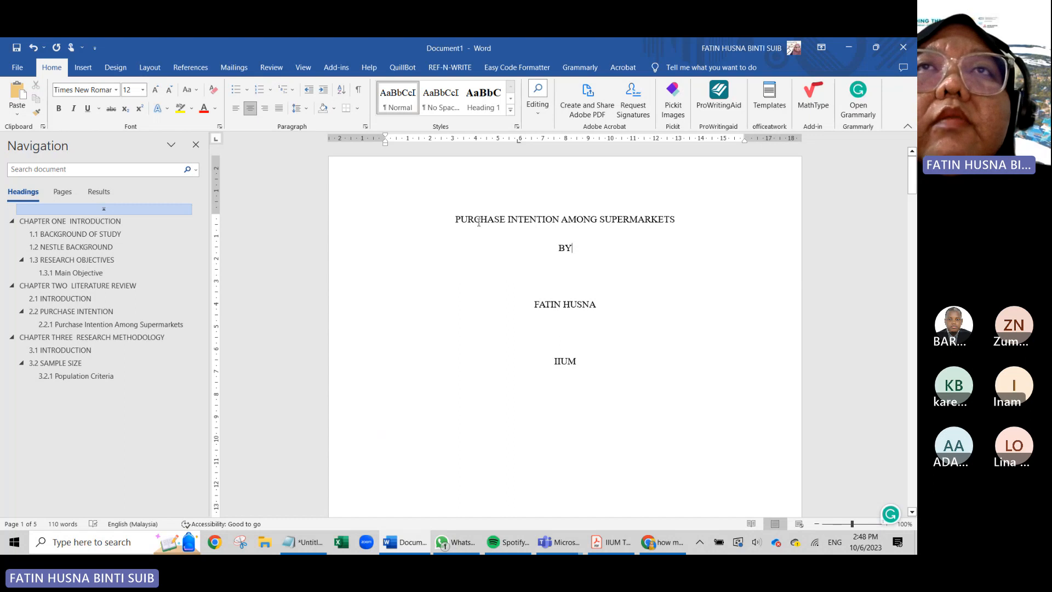
pyautogui.press('Return')
pyautogui.press('Return')
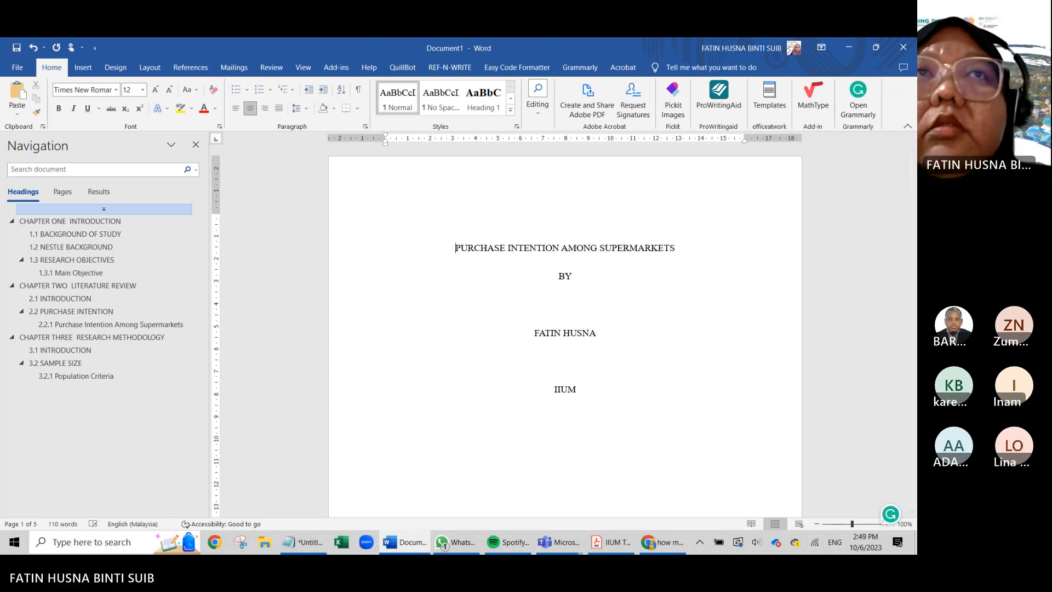
pyautogui.press('Return')
pyautogui.press('Return')
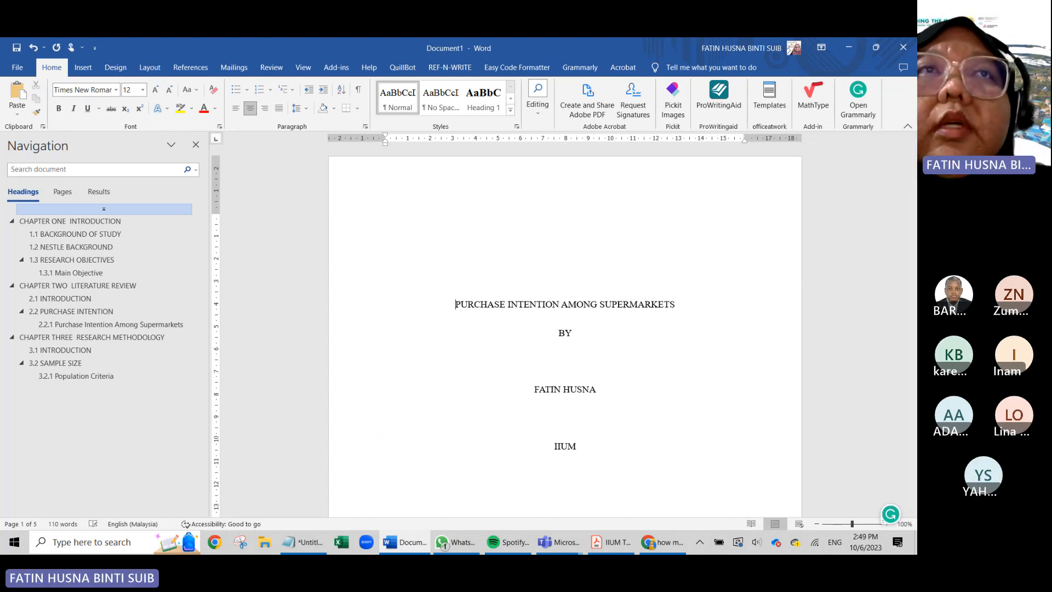
pyautogui.click(614, 545)
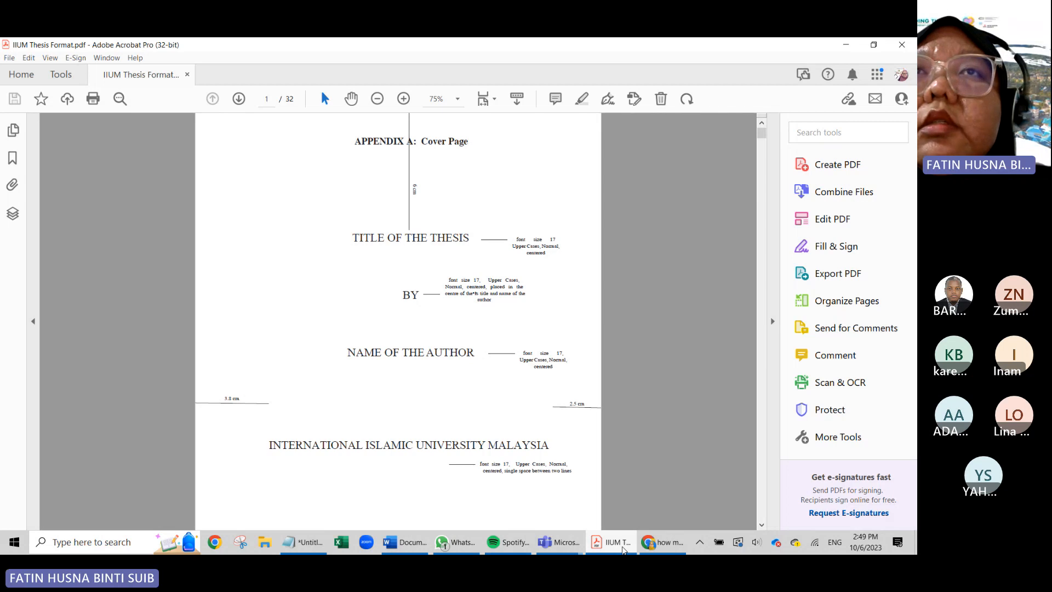
# - Insert blank lines between the cover title and BY in the Word document to match the PDF sample's spacing
pyautogui.click(623, 549)
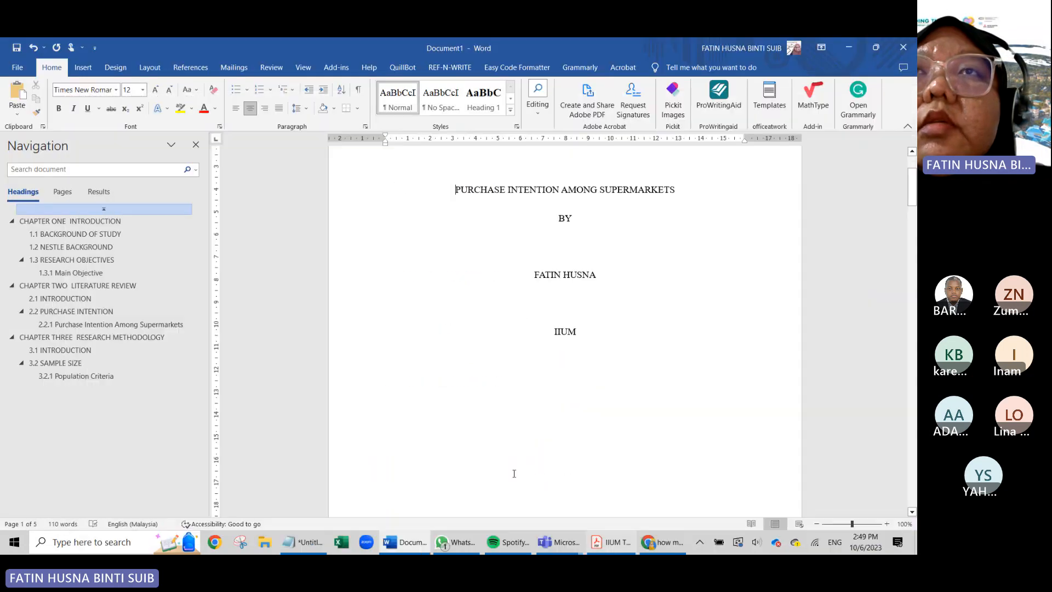
pyautogui.click(557, 219)
pyautogui.press('Return')
pyautogui.press('Return')
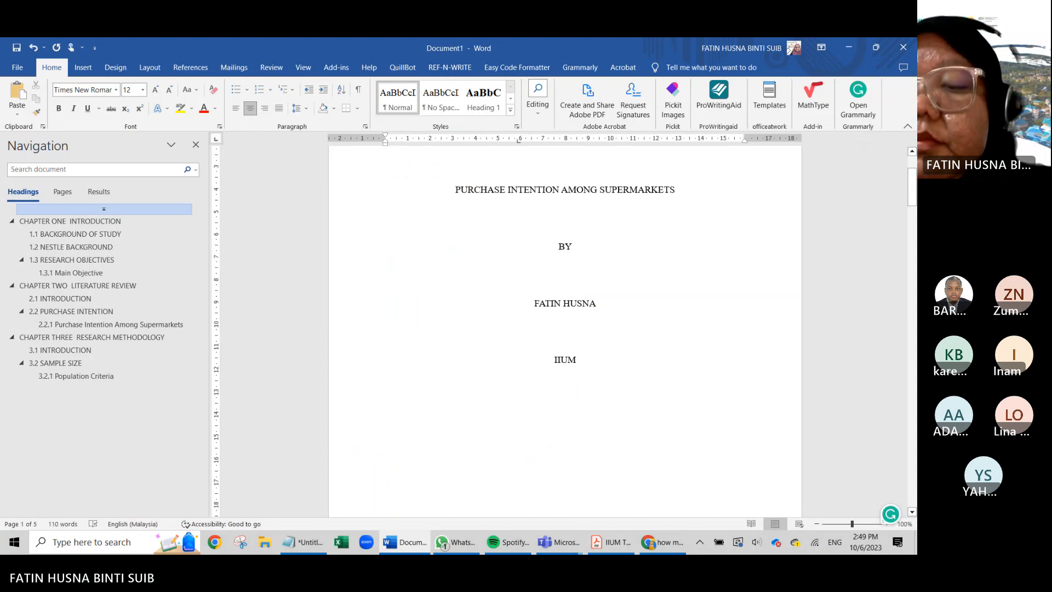
# - Insert blank lines above IIUM and above the author's name to spread the cover lines down the page
pyautogui.scroll(-3, 558, 306)
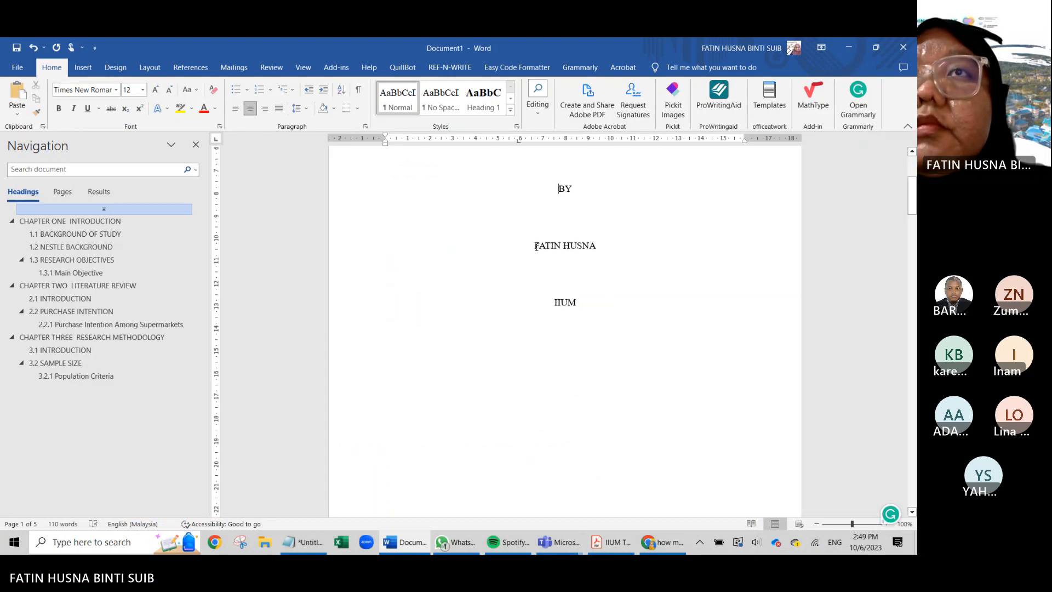
pyautogui.scroll(3, 558, 258)
pyautogui.scroll(-4, 559, 258)
pyautogui.click(553, 276)
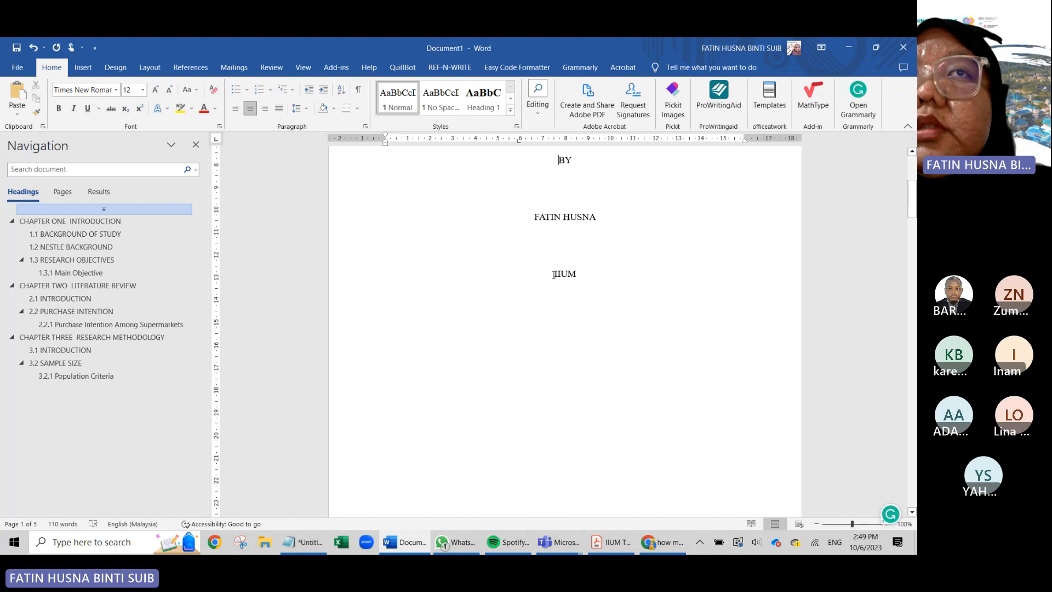
pyautogui.press('Return')
pyautogui.press('Return')
pyautogui.press('Return')
pyautogui.click(534, 217)
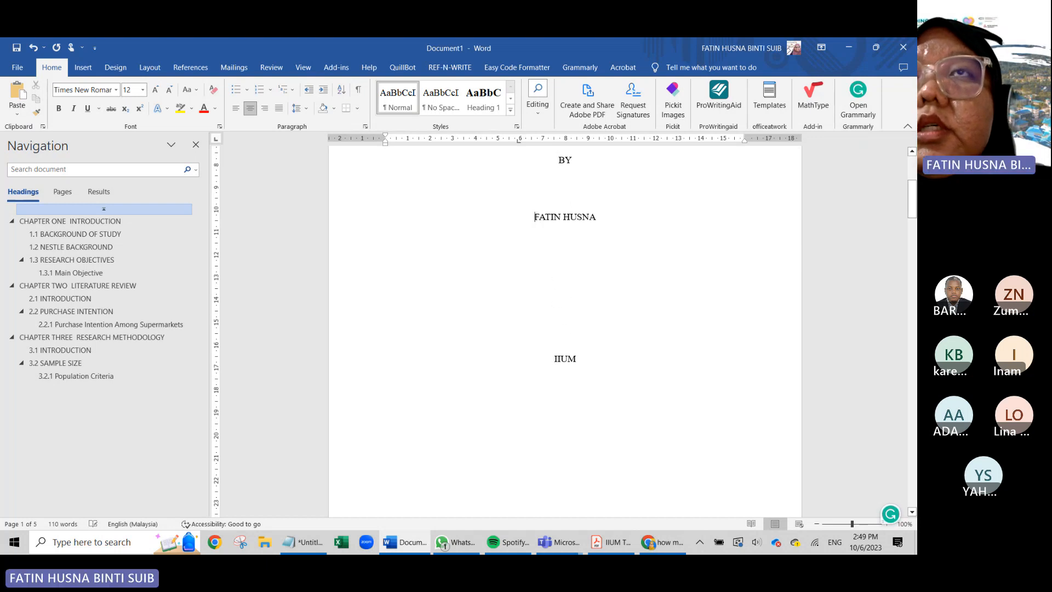
pyautogui.press('Return')
pyautogui.scroll(3, 559, 219)
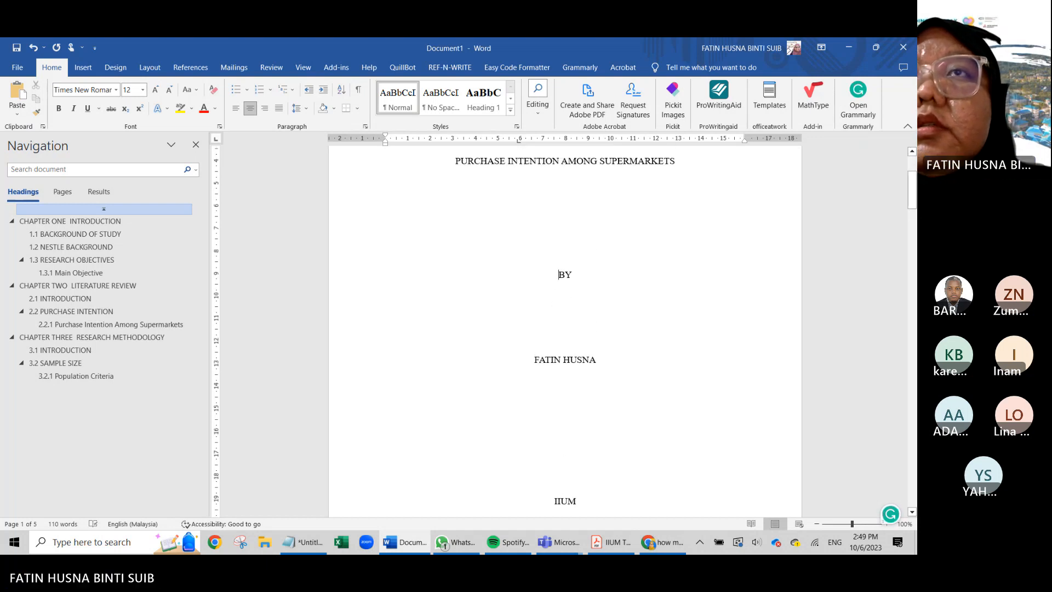
# - Set all cover page lines from the title to IIUM to font size 17, as the PDF sample specifies
pyautogui.click(609, 542)
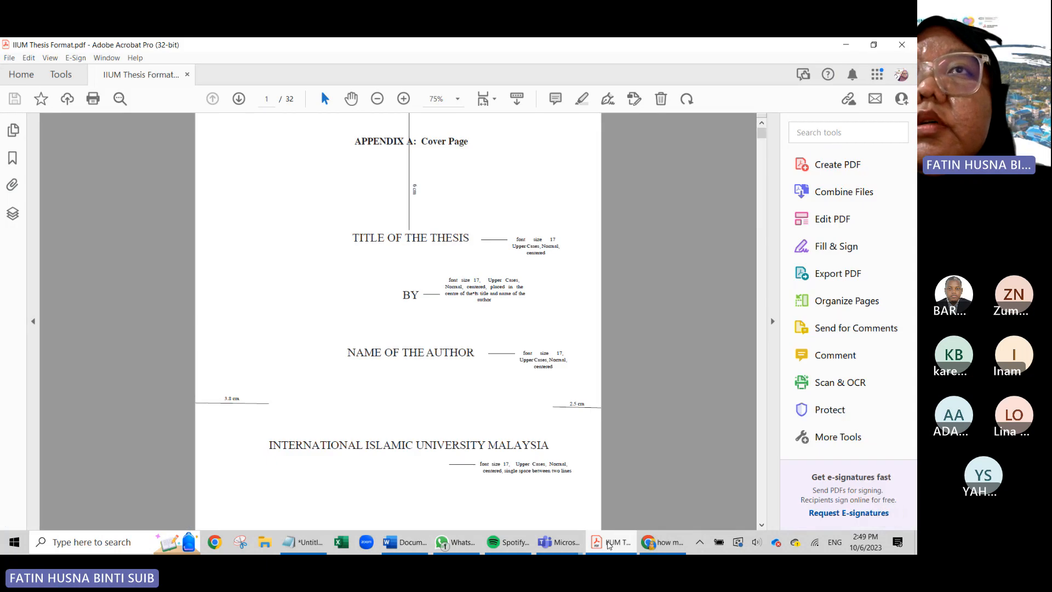
pyautogui.click(609, 542)
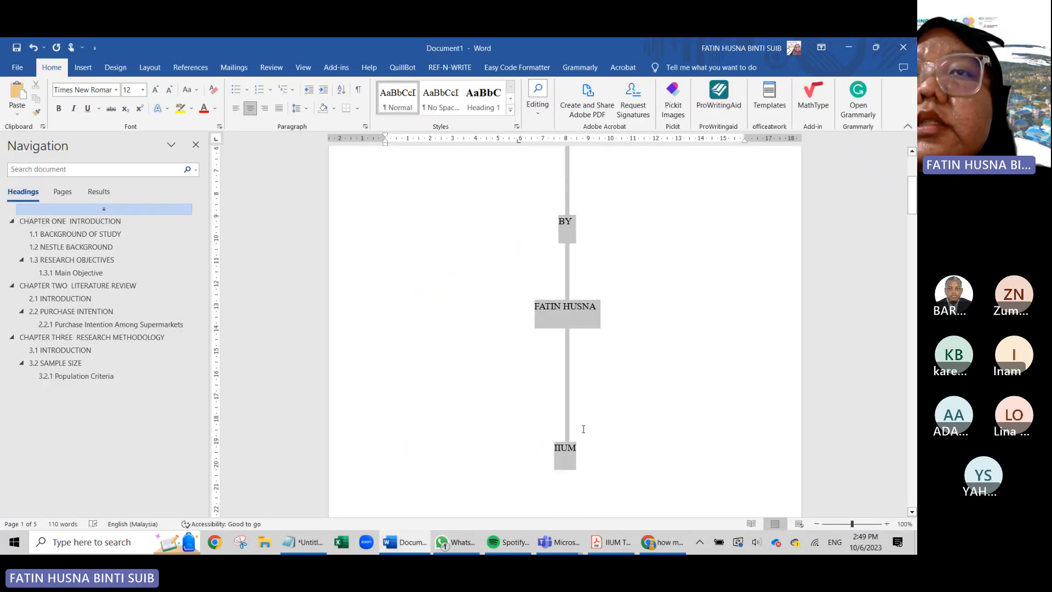
pyautogui.scroll(-2, 581, 428)
pyautogui.keyDown('ctrl'); pyautogui.doubleClick(565, 444); pyautogui.keyUp('ctrl')
pyautogui.click(143, 90)
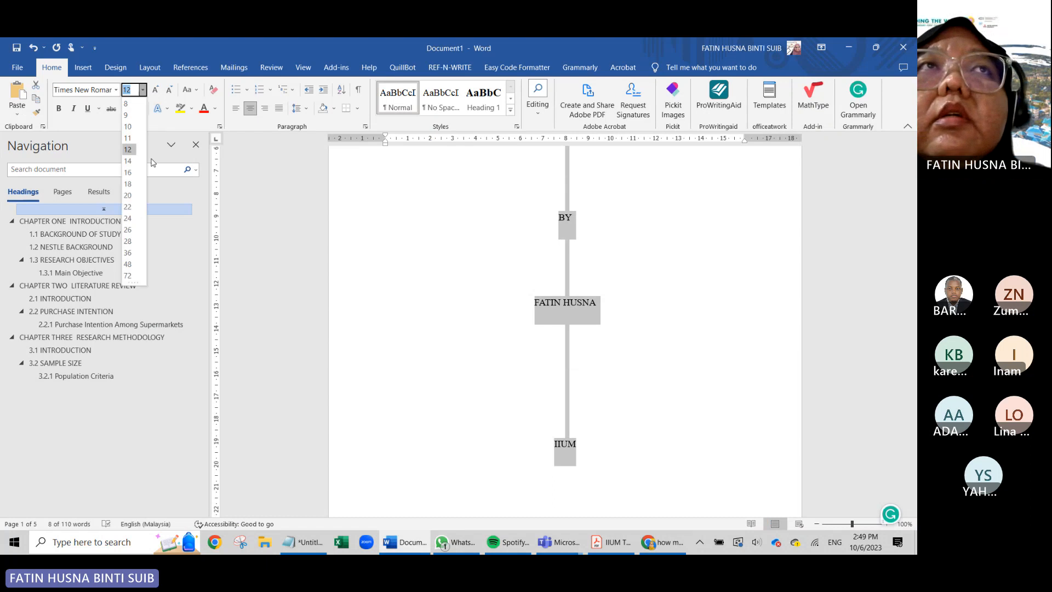
pyautogui.click(132, 94)
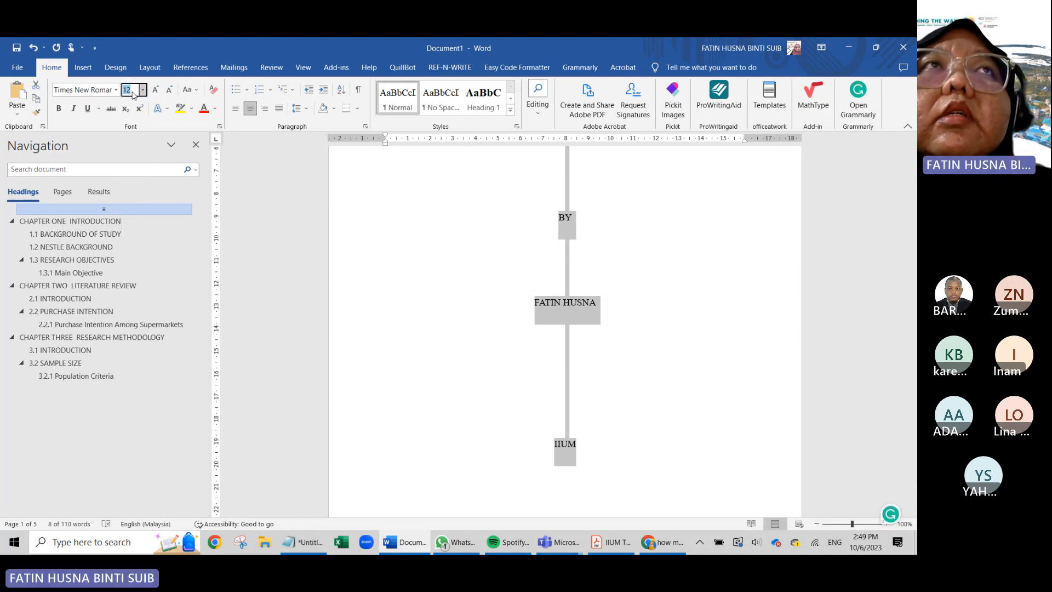
pyautogui.write('17')
pyautogui.press('Return')
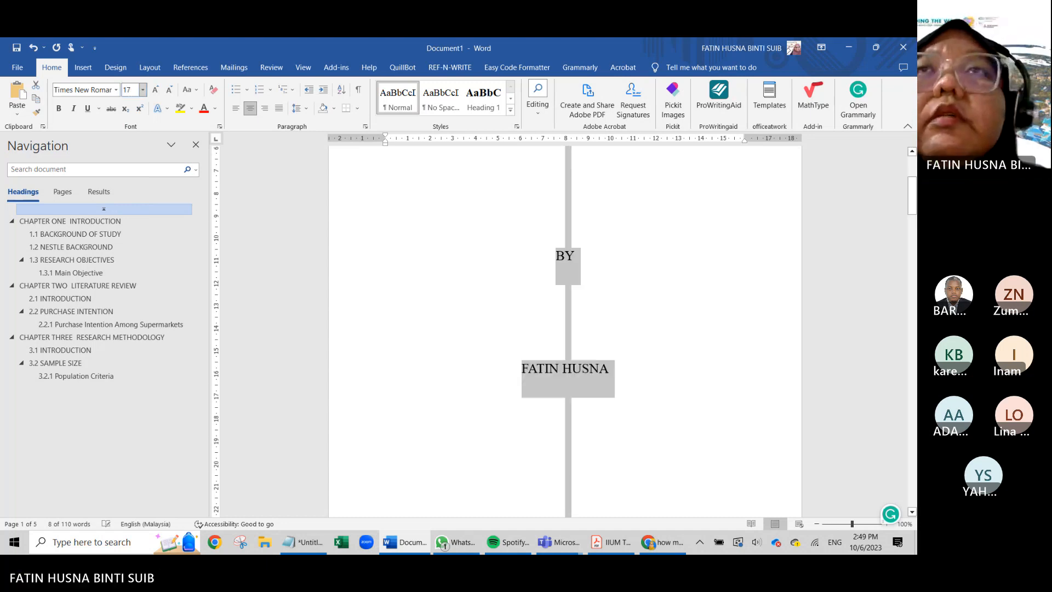
pyautogui.click(631, 301)
# - Remove one blank line between the cover title and BY to even out the spacing
pyautogui.scroll(4, 630, 296)
pyautogui.scroll(-3, 630, 295)
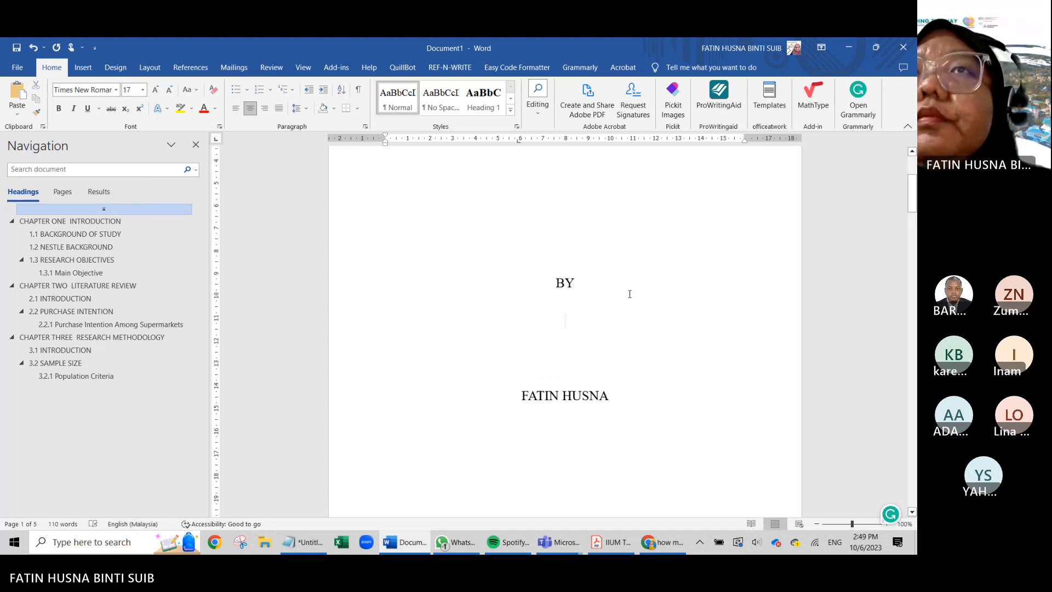
pyautogui.scroll(1, 629, 294)
pyautogui.click(604, 247)
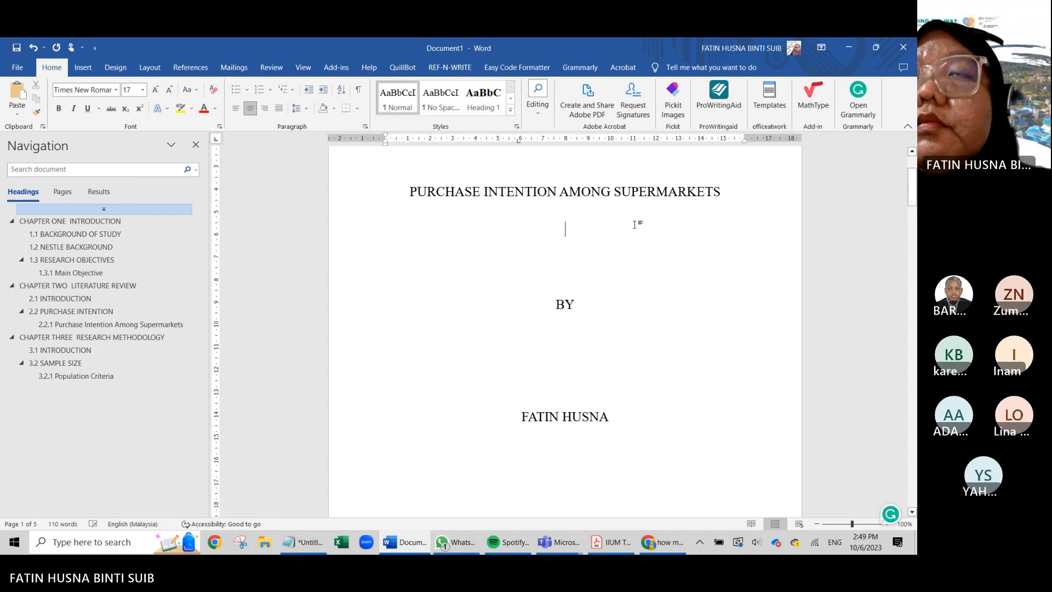
# - Zoom out to 50% and review the layout of the cover, Table of Contents and chapter pages
pyautogui.scroll(-6, 542, 389)
pyautogui.scroll(9, 542, 383)
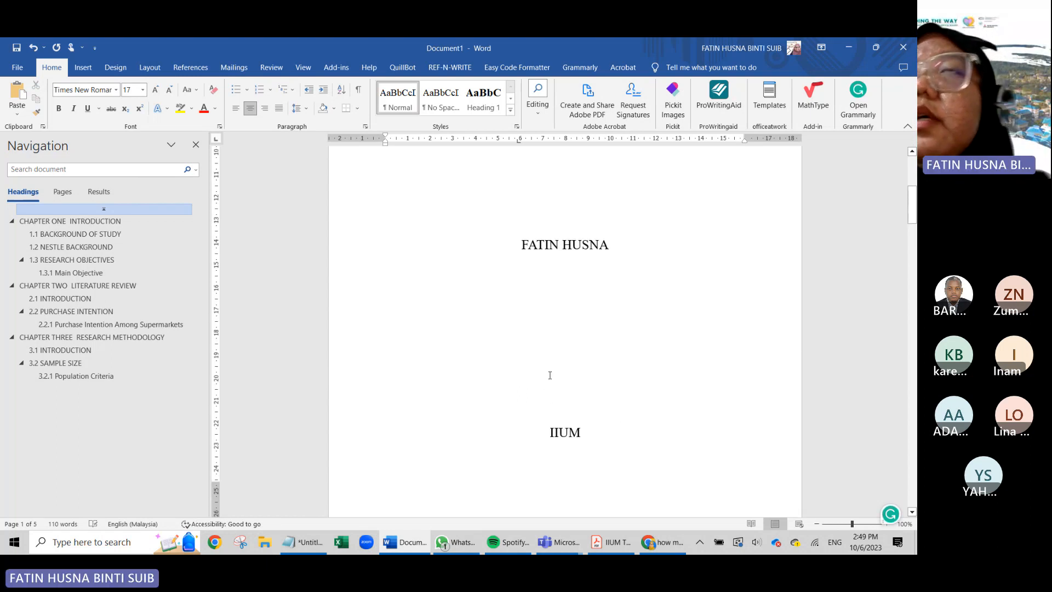
pyautogui.scroll(1, 822, 439)
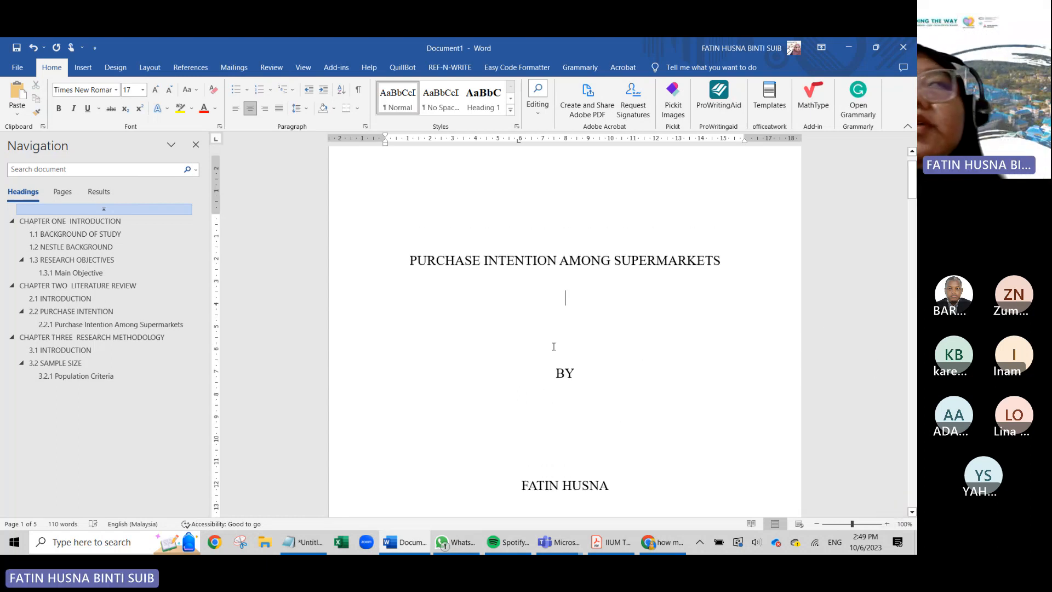
pyautogui.scroll(-2, 765, 506)
pyautogui.scroll(2, 729, 433)
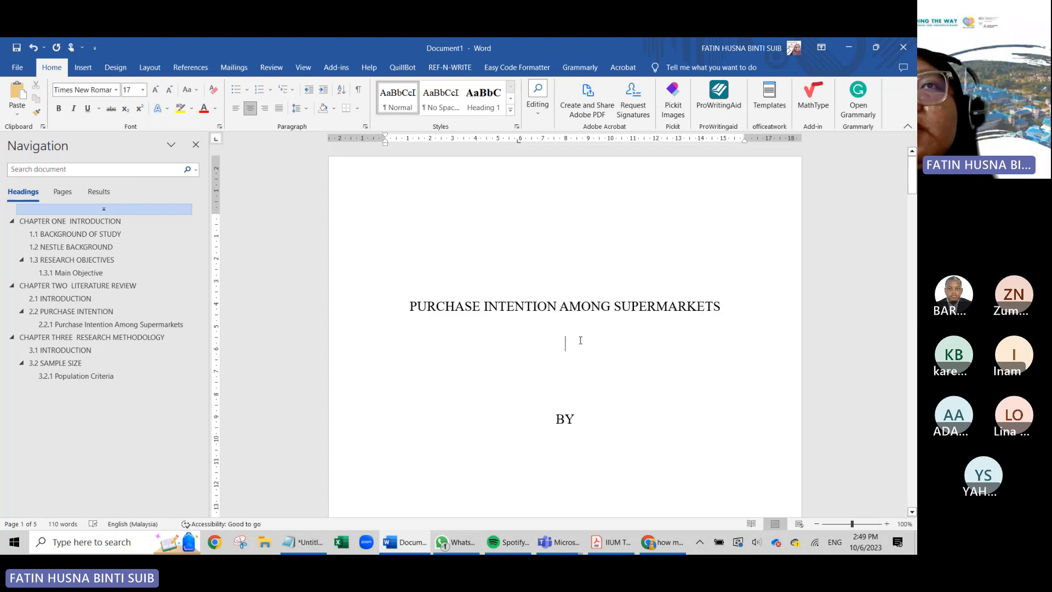
pyautogui.click(820, 527)
pyautogui.click(821, 527)
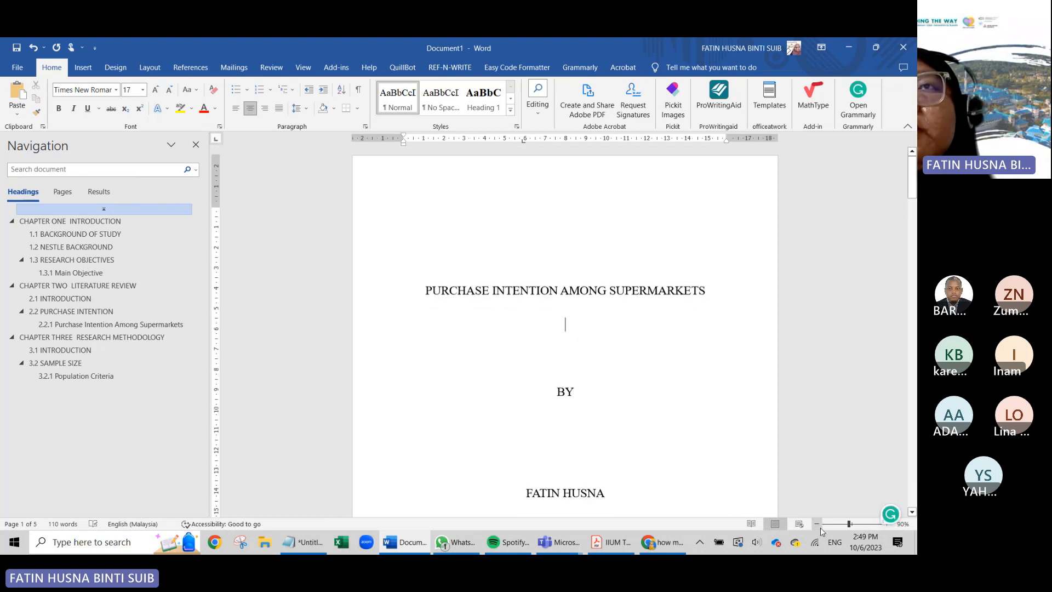
pyautogui.click(820, 527)
pyautogui.click(820, 527)
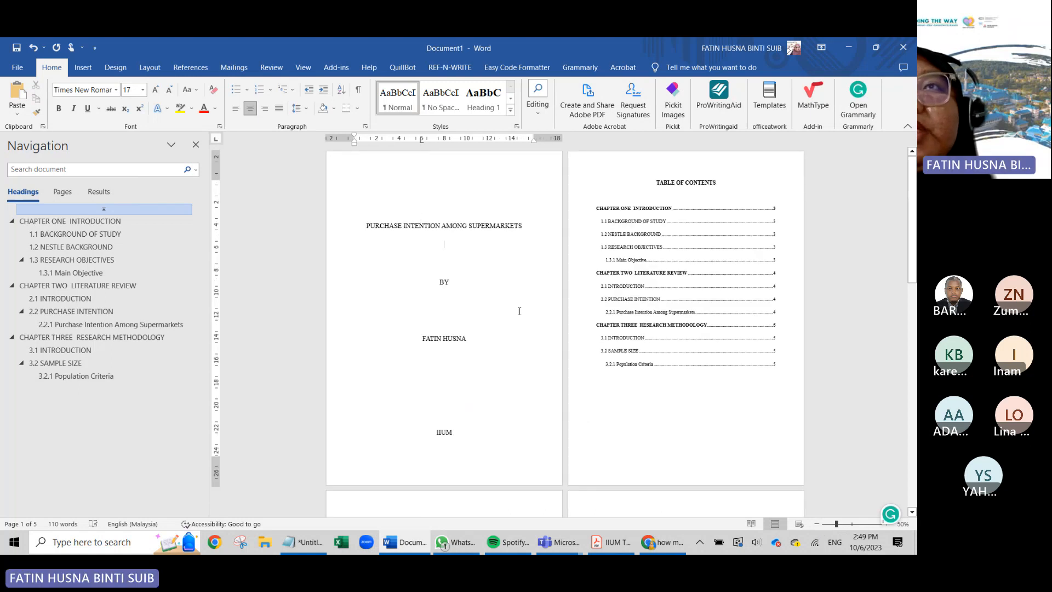
pyautogui.scroll(-15, 519, 310)
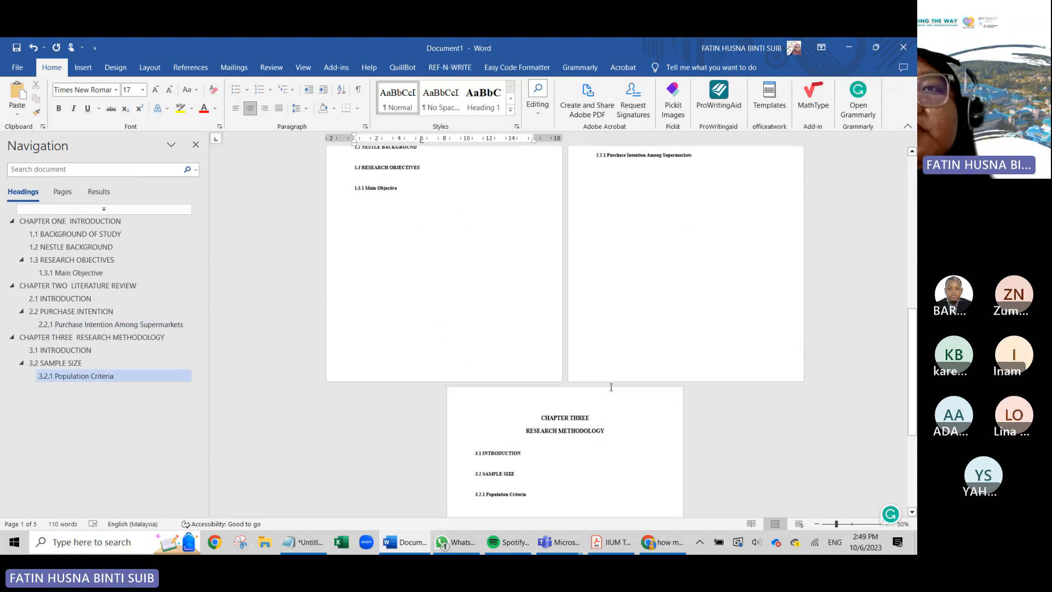
pyautogui.scroll(3, 611, 387)
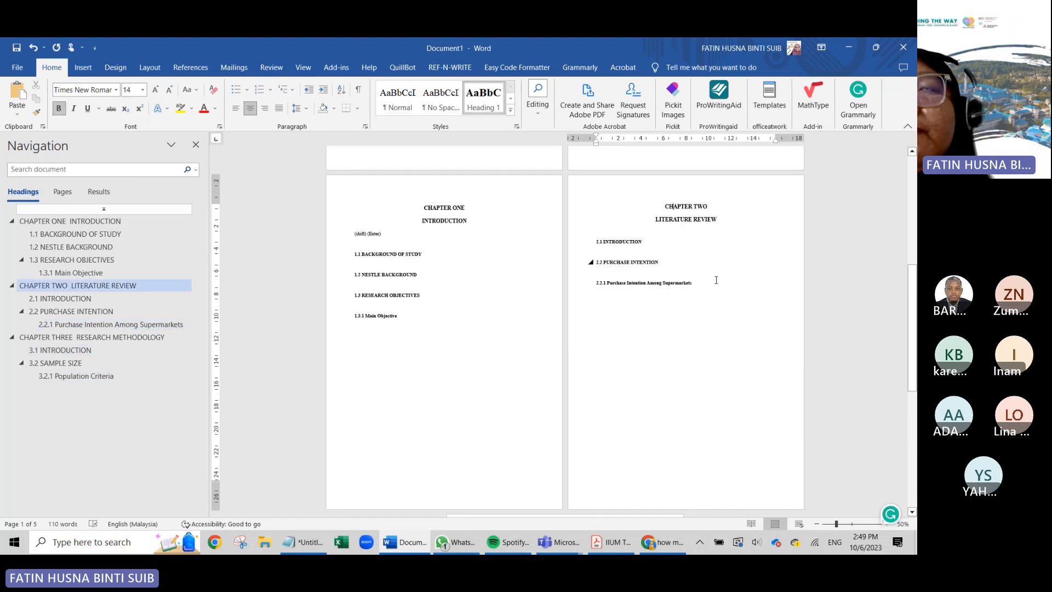
pyautogui.scroll(8, 711, 277)
pyautogui.scroll(-3, 711, 275)
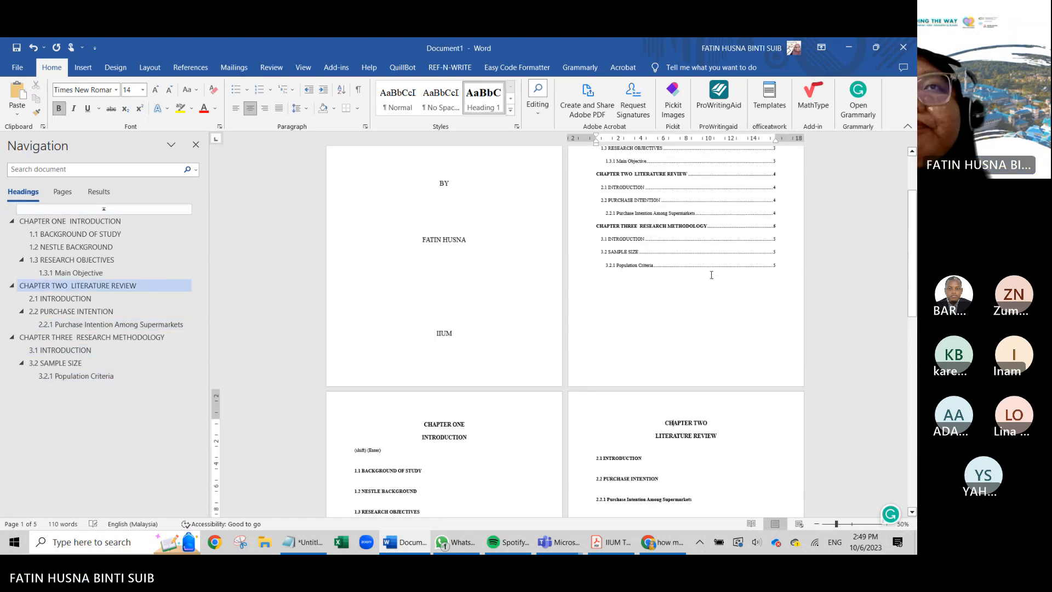
pyautogui.scroll(3, 711, 275)
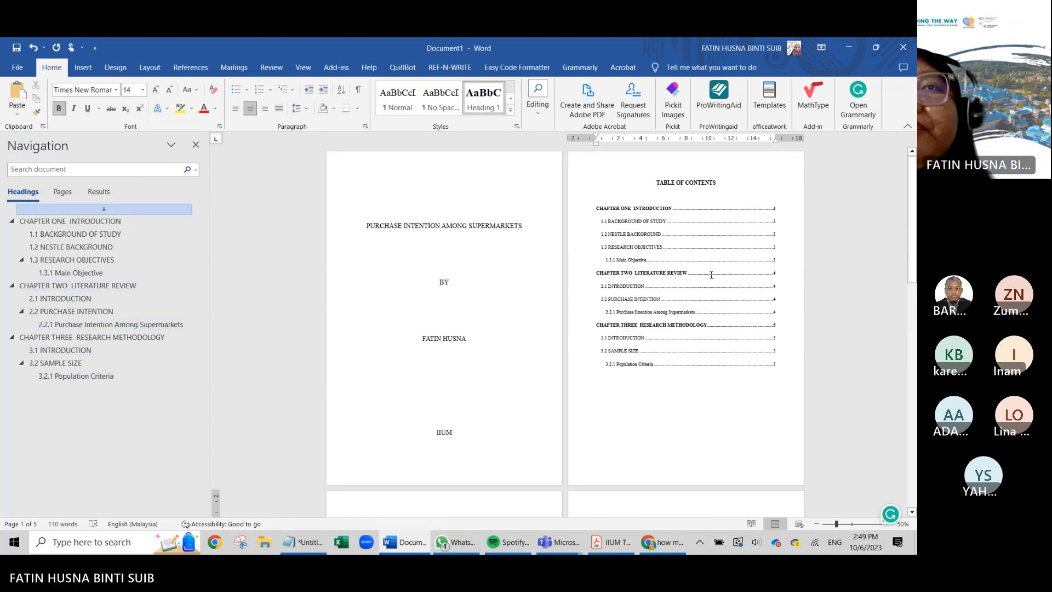
# - Add centered Plain Number 2 page numbers at the bottom of the pages, starting from the cover, and close footer editing
pyautogui.click(366, 226)
pyautogui.click(84, 68)
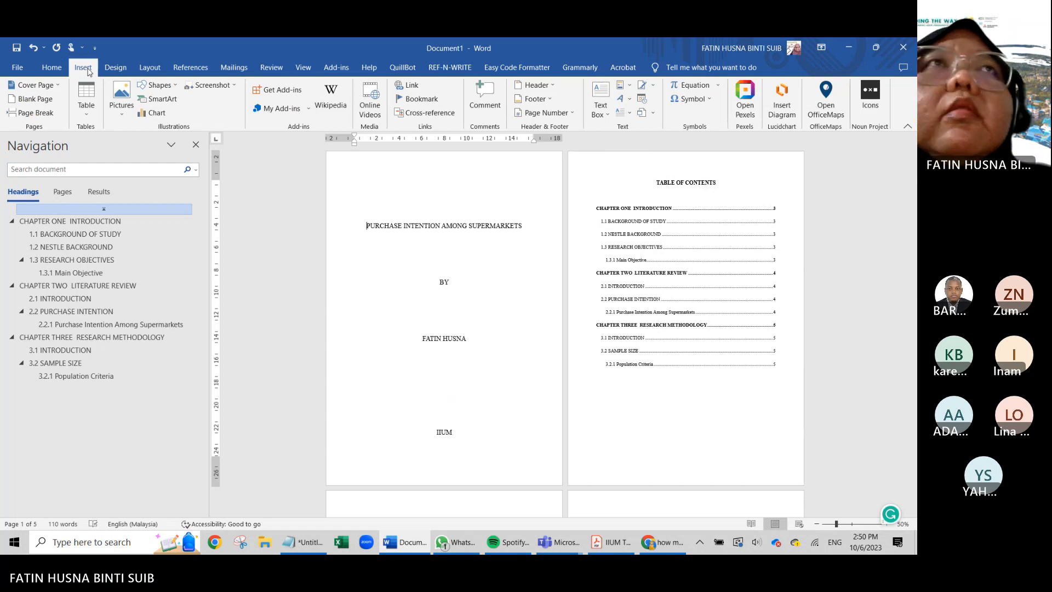
pyautogui.click(572, 115)
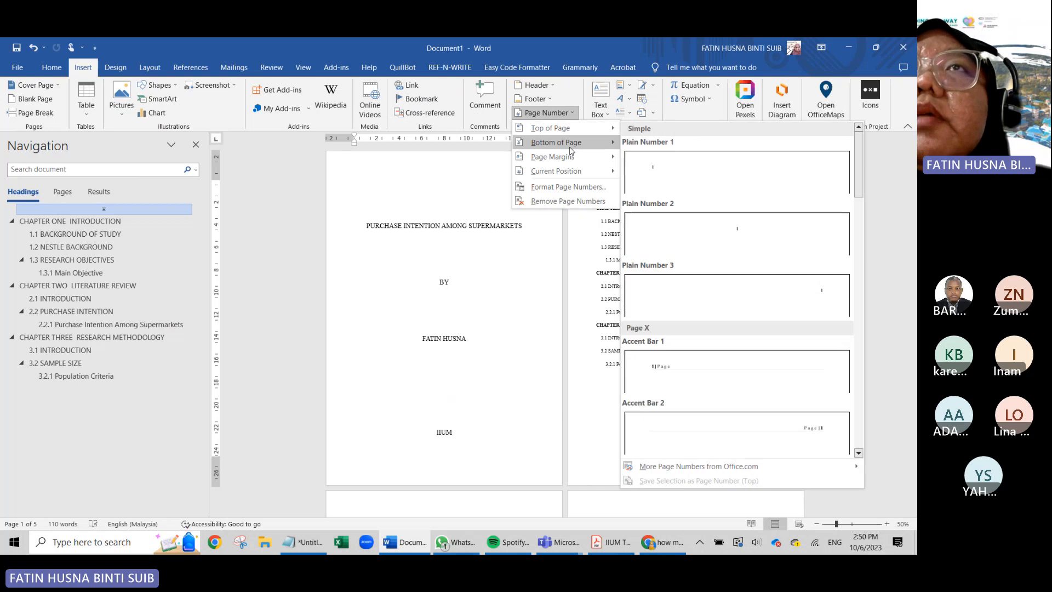
pyautogui.moveTo(570, 146)
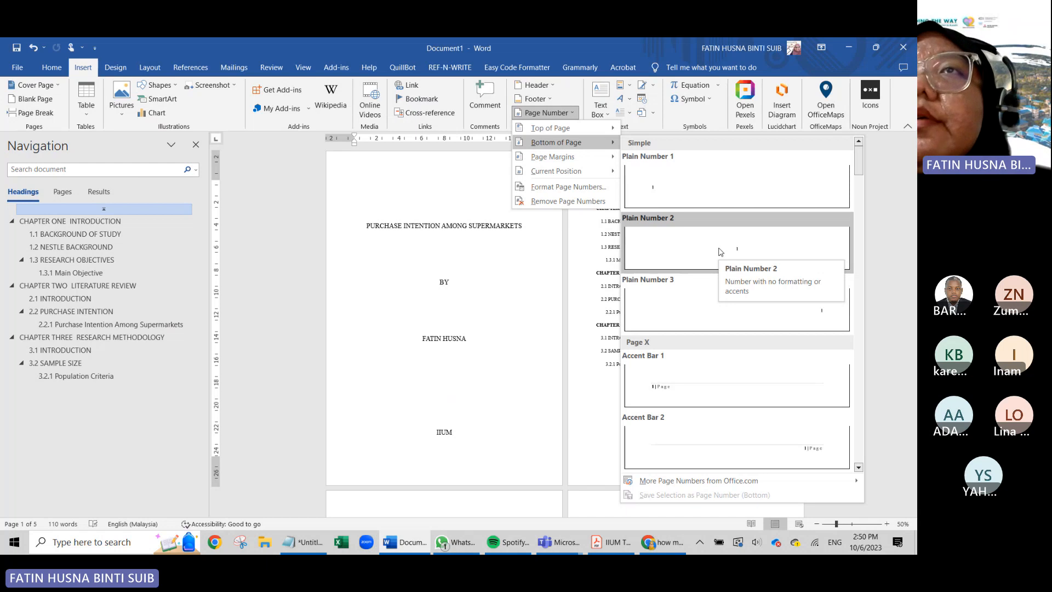
pyautogui.click(721, 252)
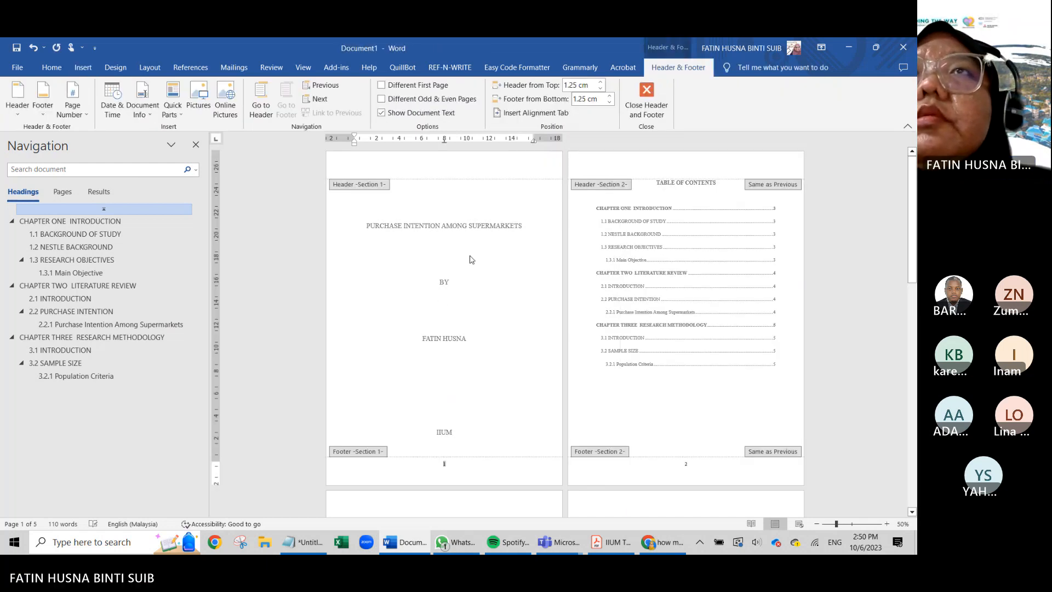
pyautogui.click(647, 99)
# - Hide the Navigation pane and examine the page numbering on the cover, Table of Contents and chapter pages at larger zoom
pyautogui.scroll(-3, 524, 340)
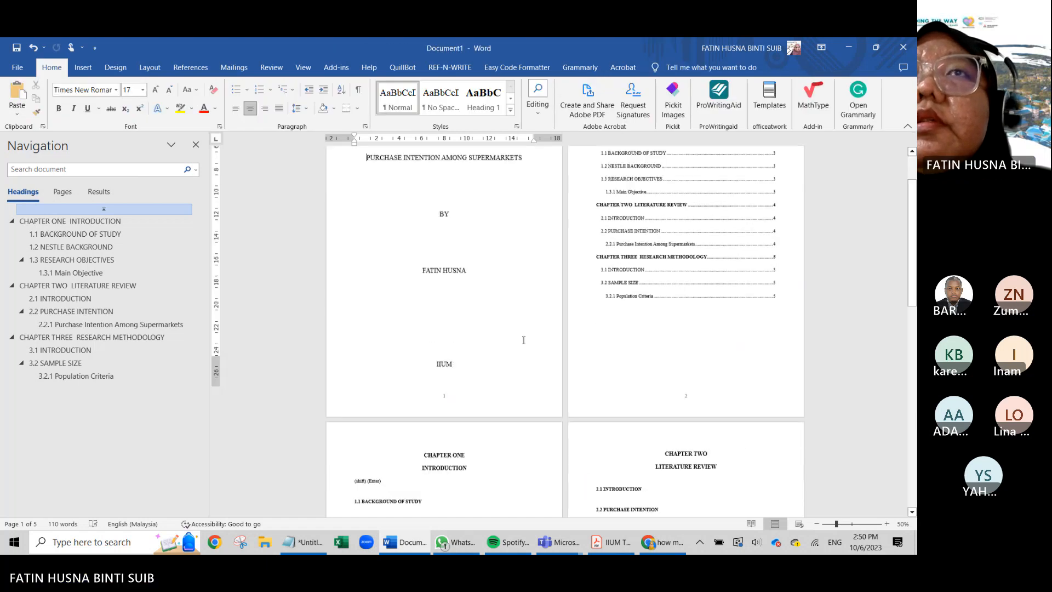
pyautogui.scroll(4, 524, 340)
pyautogui.scroll(-5, 524, 340)
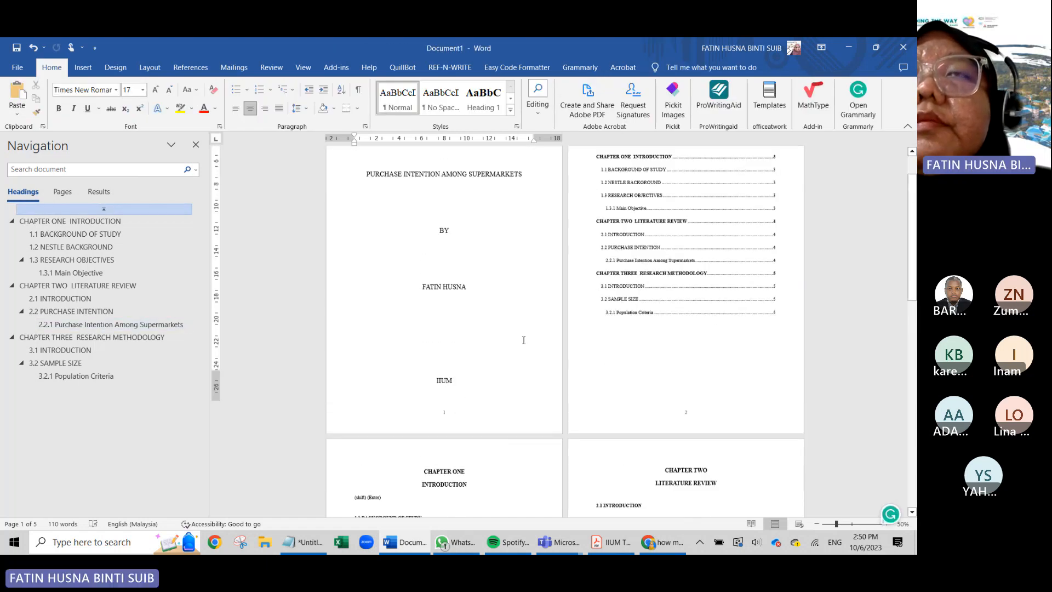
pyautogui.scroll(5, 524, 341)
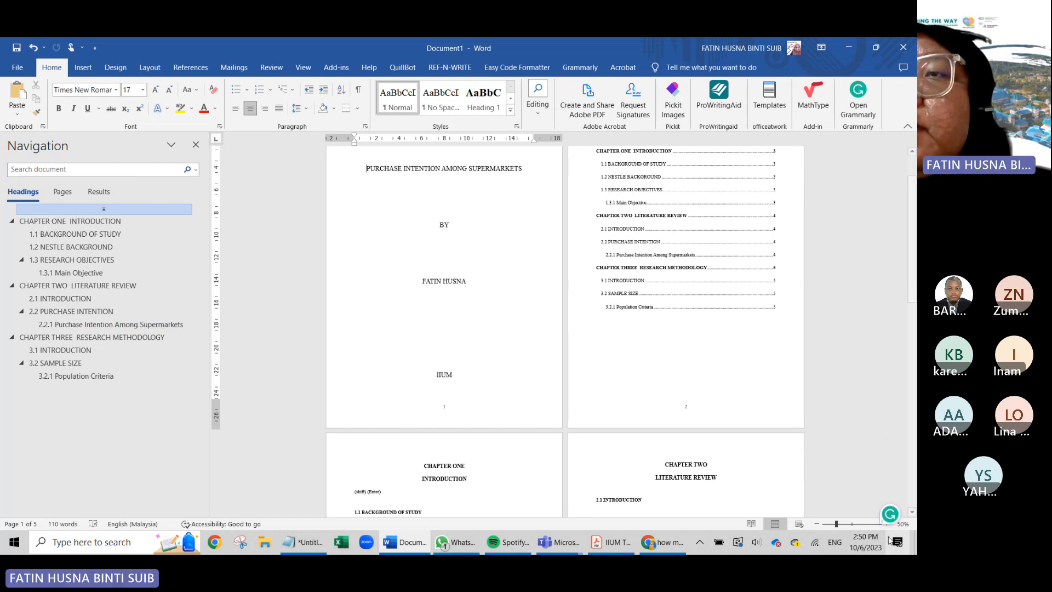
pyautogui.click(854, 528)
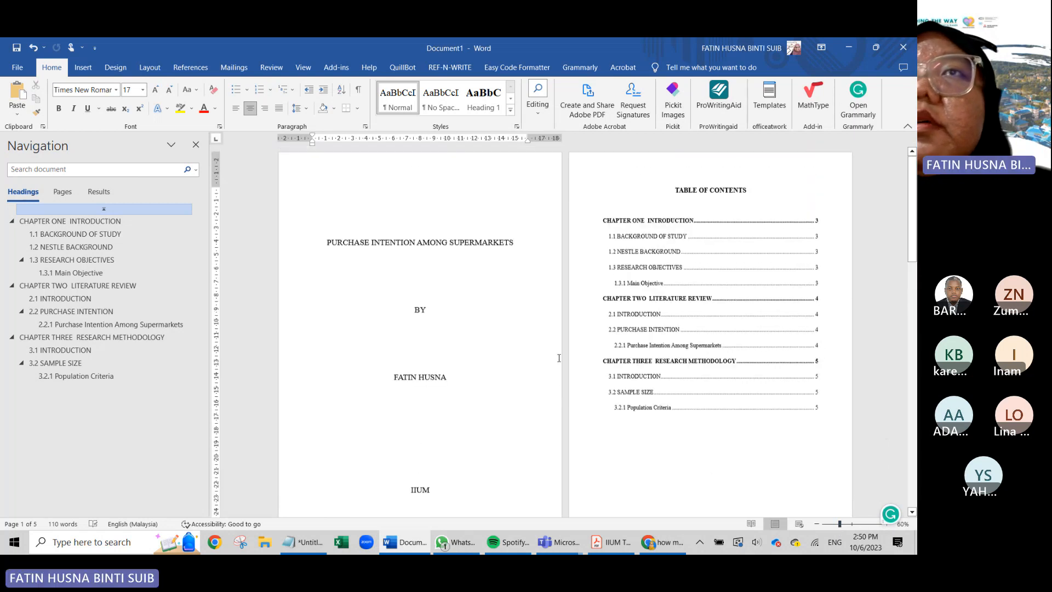
pyautogui.scroll(-3, 558, 357)
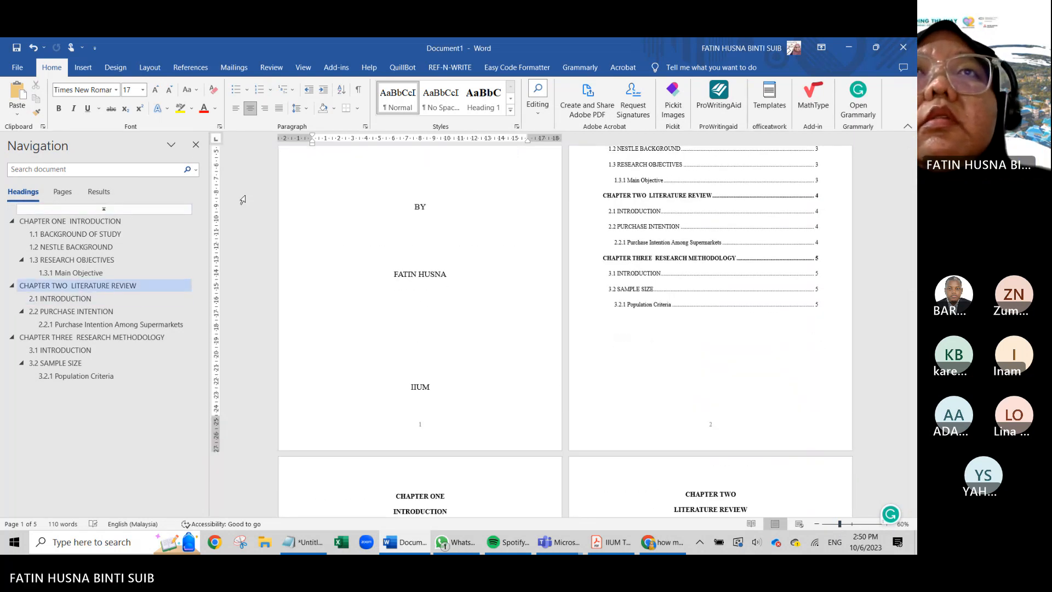
pyautogui.scroll(3, 243, 200)
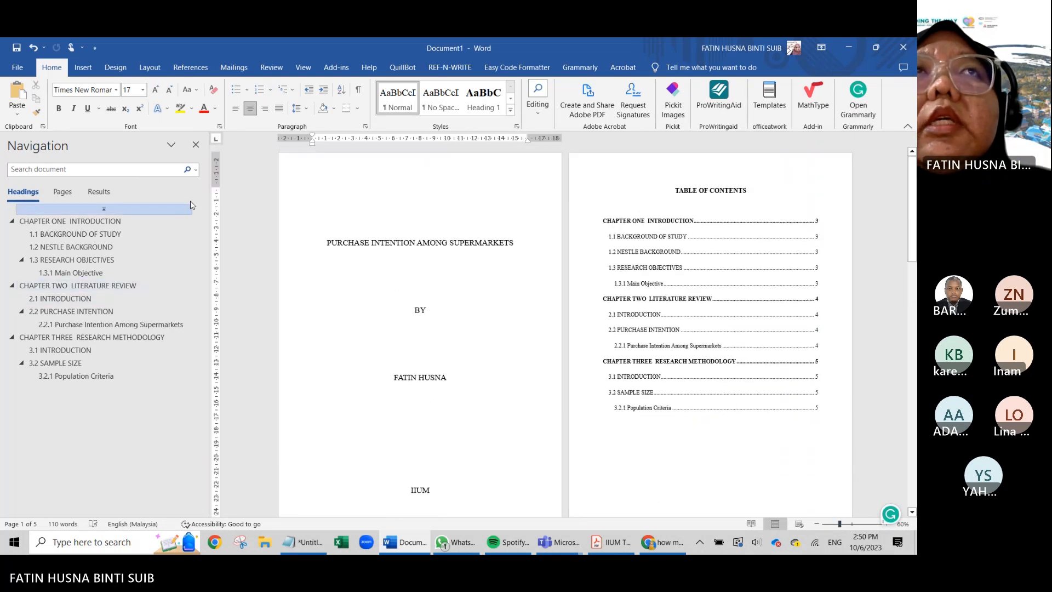
pyautogui.click(195, 145)
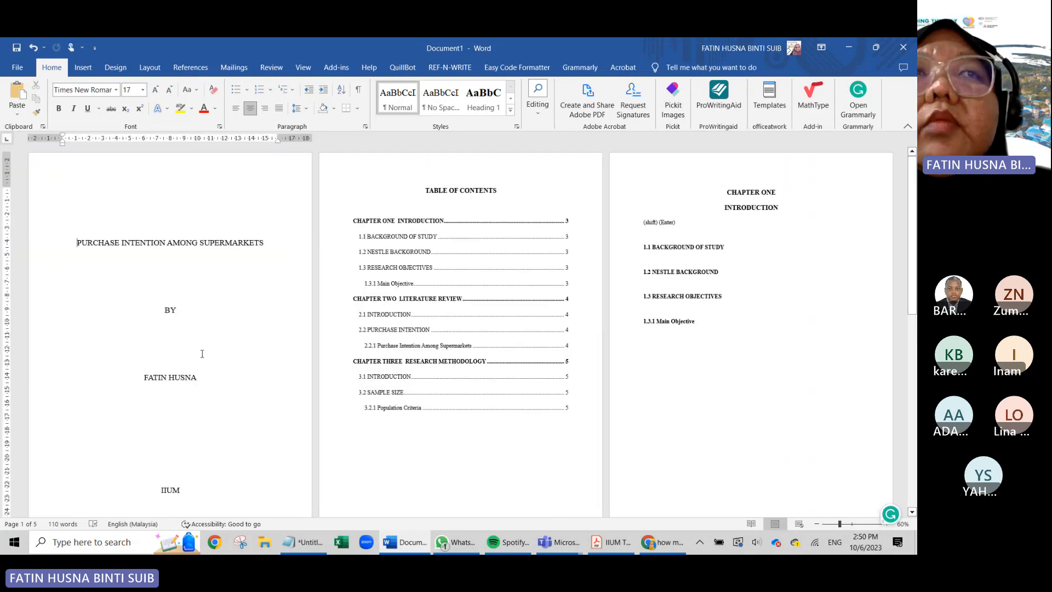
pyautogui.scroll(-2, 202, 354)
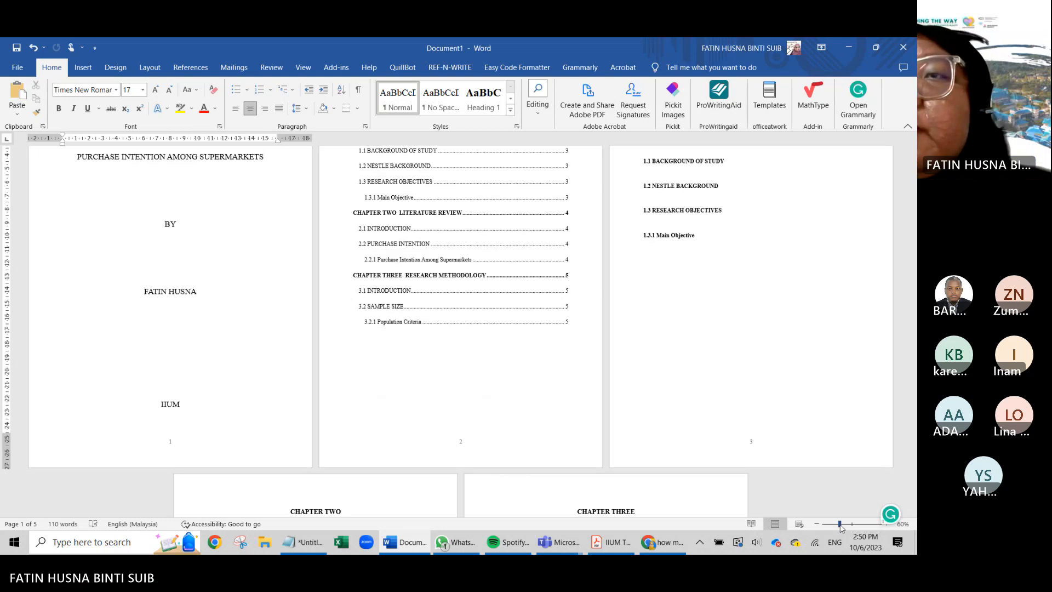
pyautogui.moveTo(842, 527); pyautogui.dragTo(847, 526)
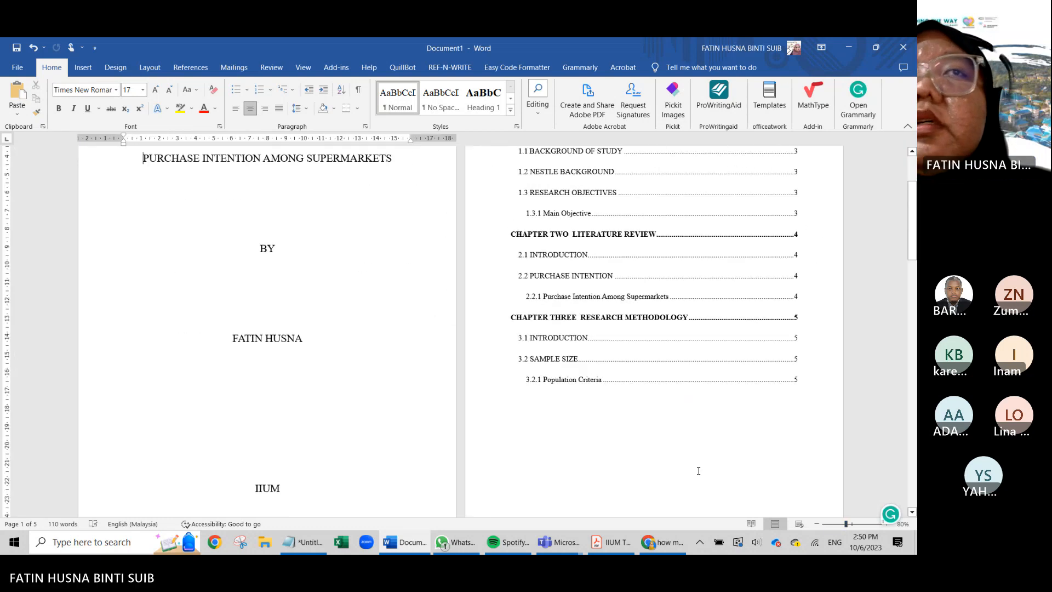
# - Consult IIUM Thesis Format.pdf in Acrobat for the page-numbering rules of the title and abstract pages, and return to the Word document
pyautogui.scroll(-4, 535, 367)
pyautogui.scroll(4, 28, 407)
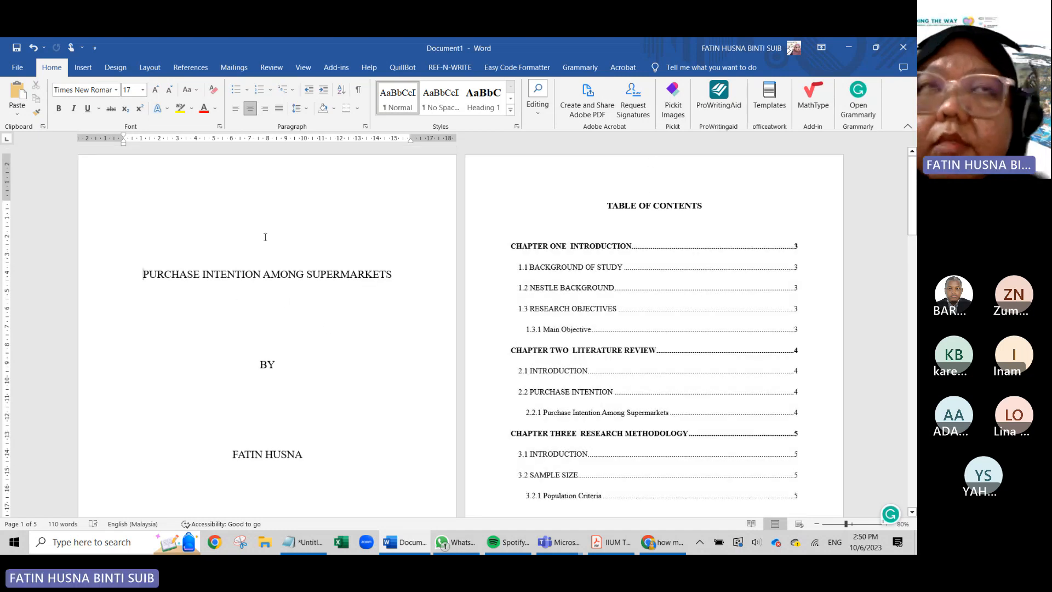
pyautogui.click(623, 549)
pyautogui.scroll(-3, 395, 317)
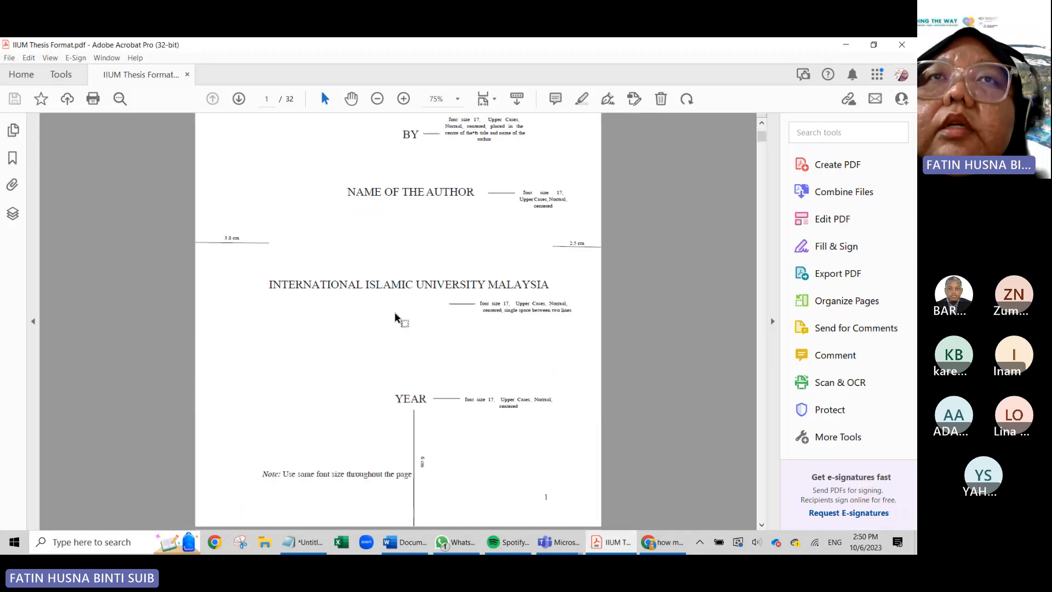
pyautogui.scroll(3, 394, 314)
pyautogui.scroll(-10, 395, 314)
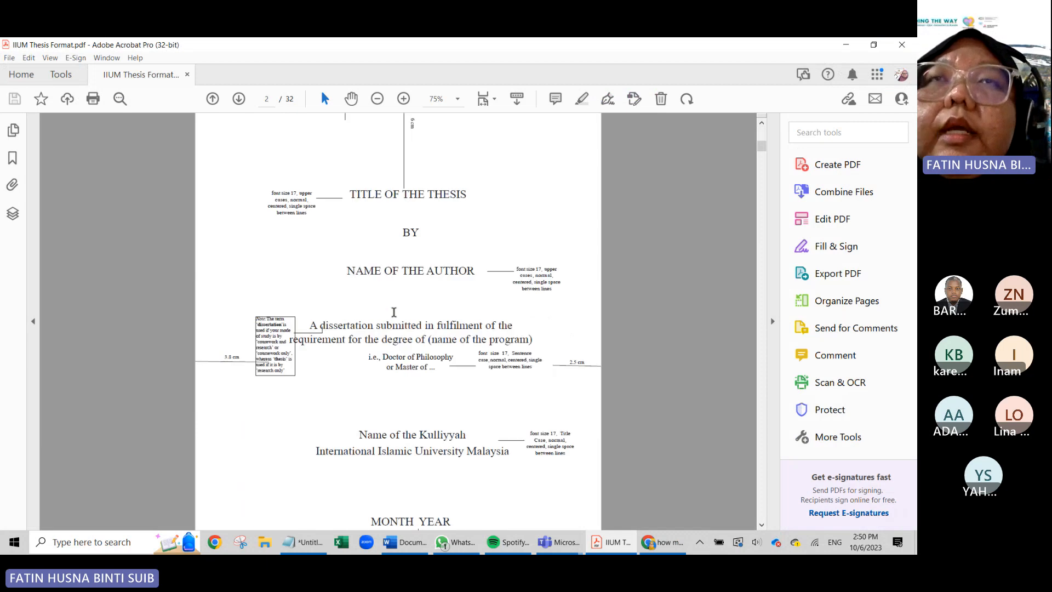
pyautogui.scroll(-10, 393, 312)
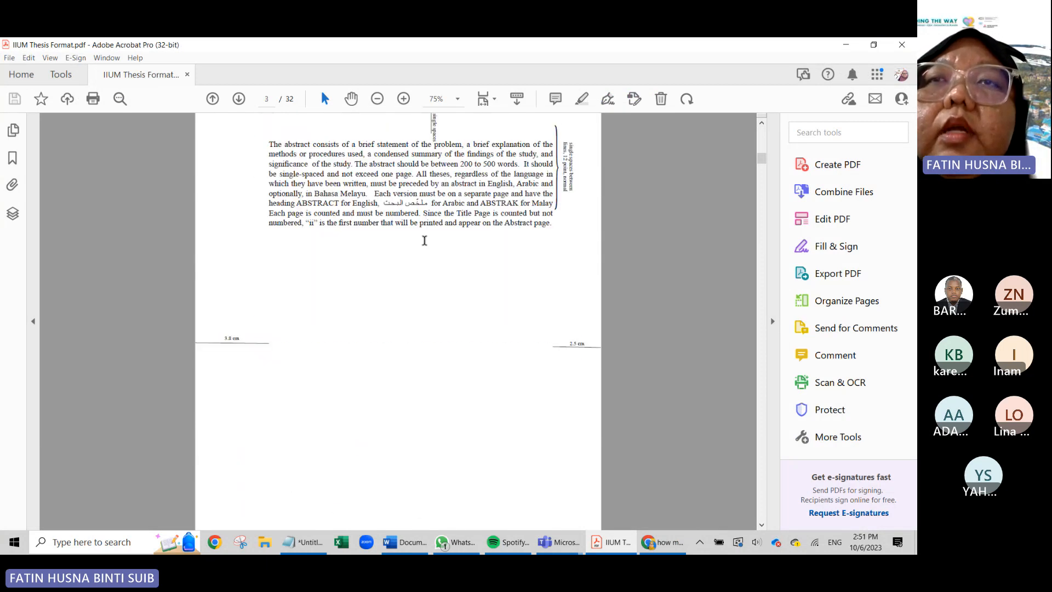
pyautogui.scroll(-5, 424, 241)
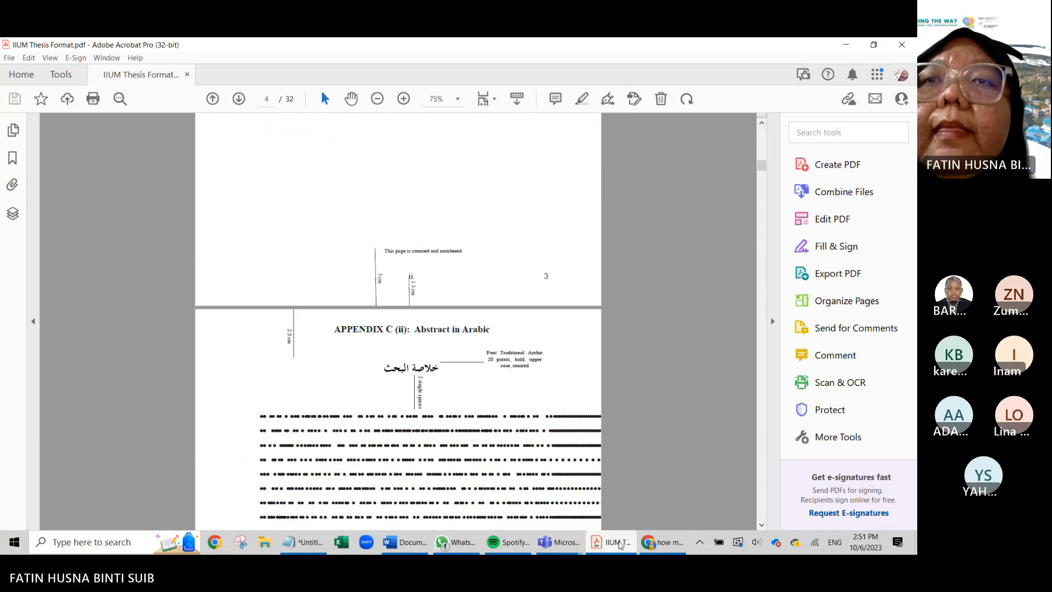
pyautogui.moveTo(621, 544)
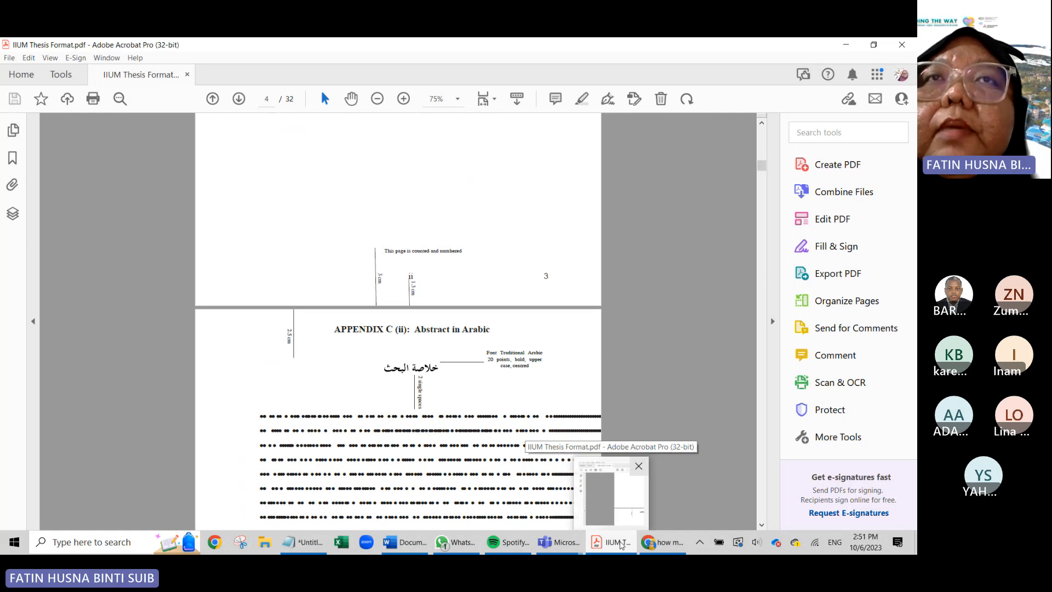
pyautogui.click(621, 544)
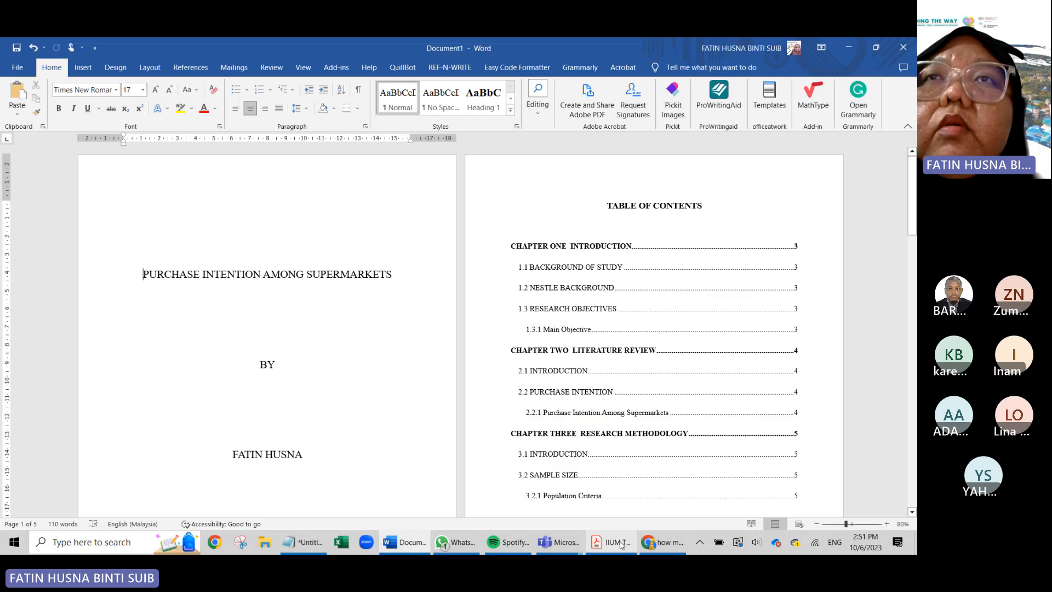
# - Examine the page numbers on the cover, Table of Contents and chapter pages against the thesis format
pyautogui.scroll(-4, 378, 348)
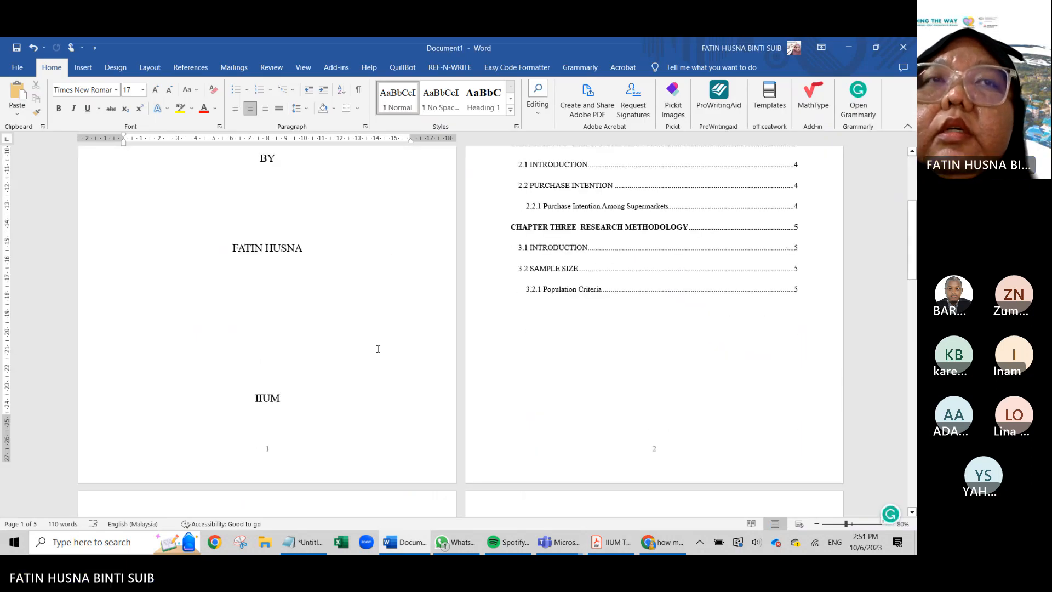
pyautogui.scroll(-3, 378, 348)
pyautogui.scroll(-8, 559, 334)
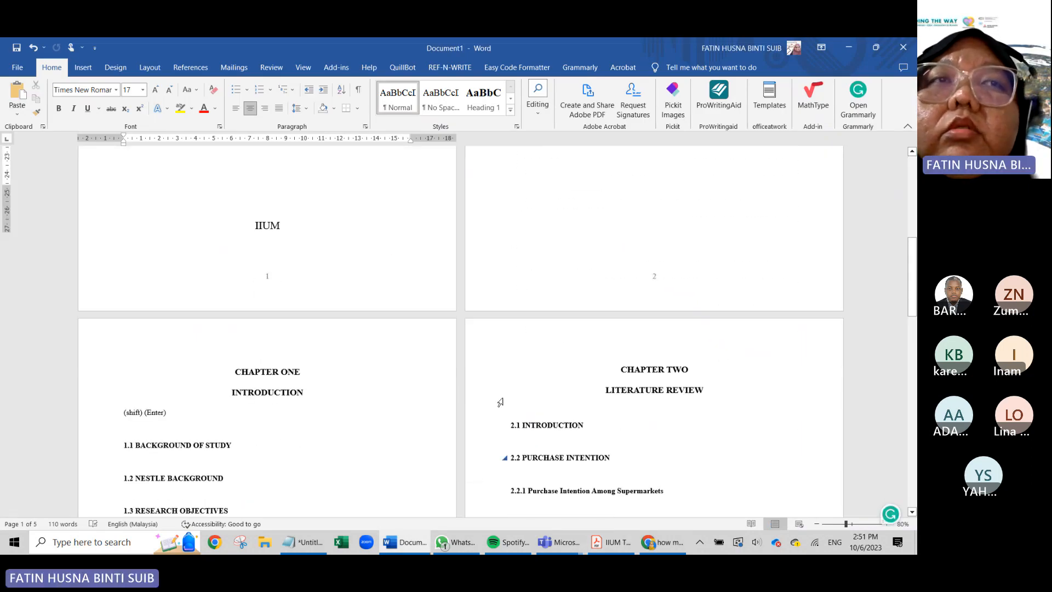
pyautogui.scroll(8, 615, 495)
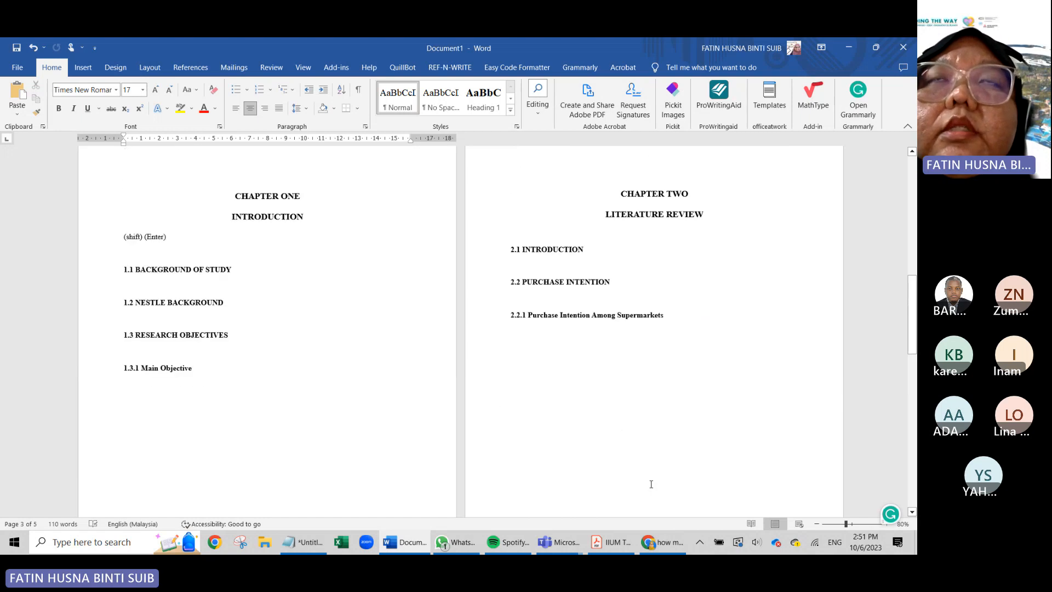
pyautogui.scroll(3, 643, 476)
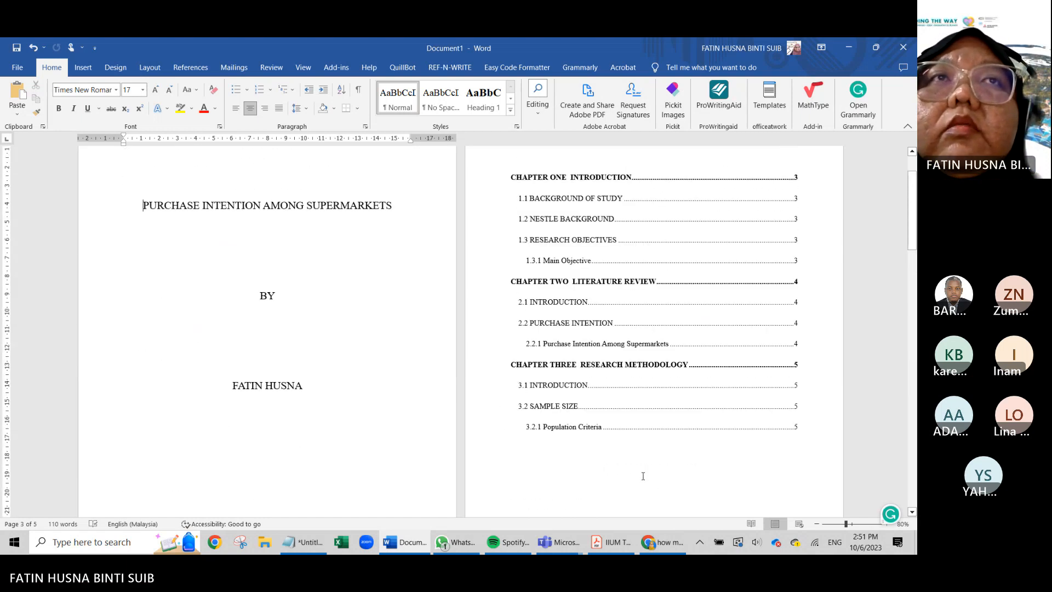
pyautogui.scroll(-6, 643, 476)
pyautogui.scroll(5, 643, 475)
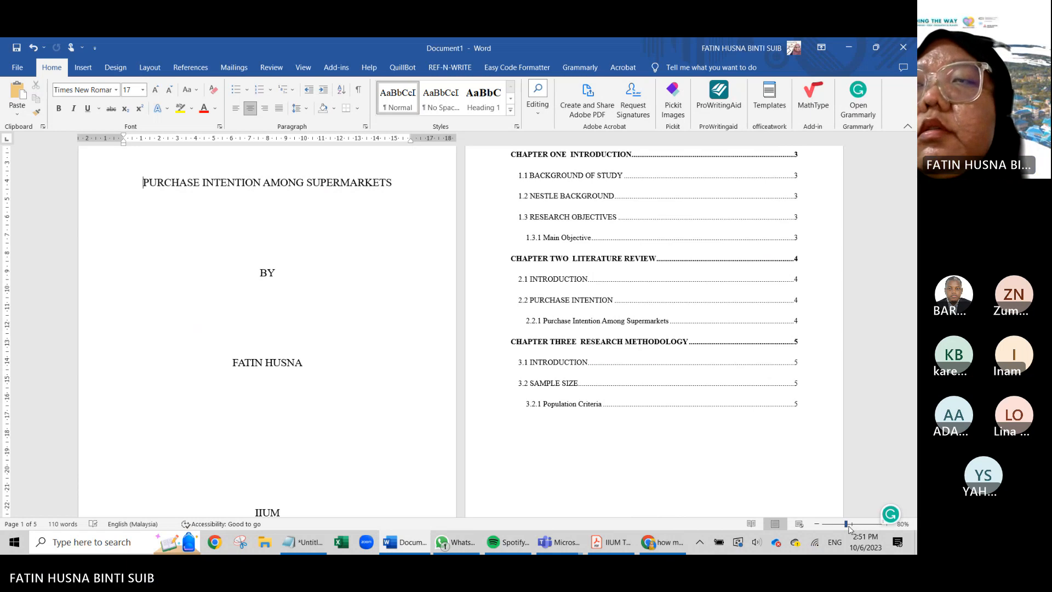
pyautogui.scroll(3, 379, 380)
pyautogui.scroll(-4, 357, 327)
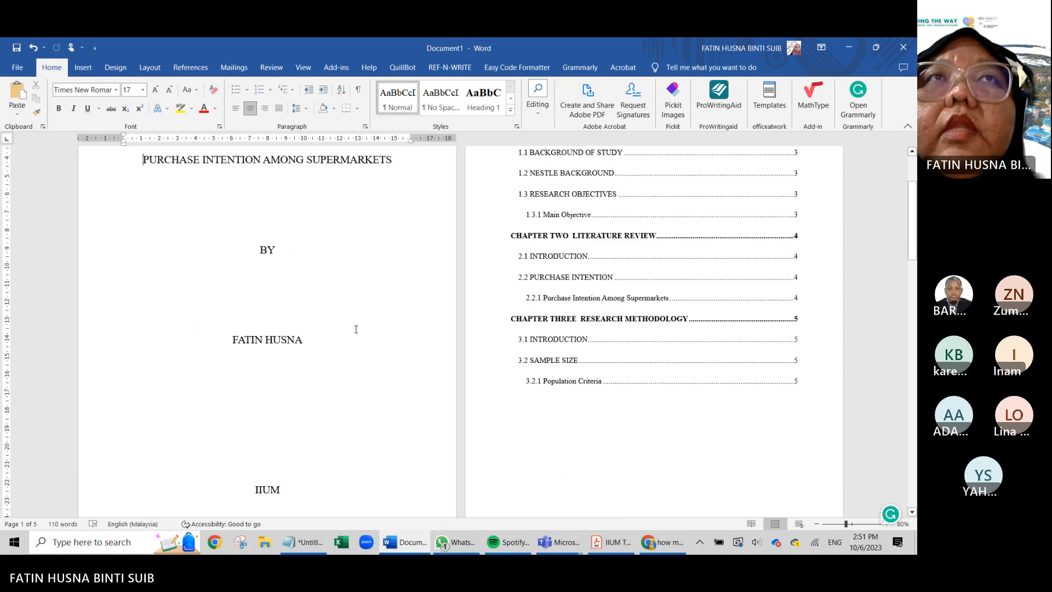
pyautogui.scroll(4, 357, 326)
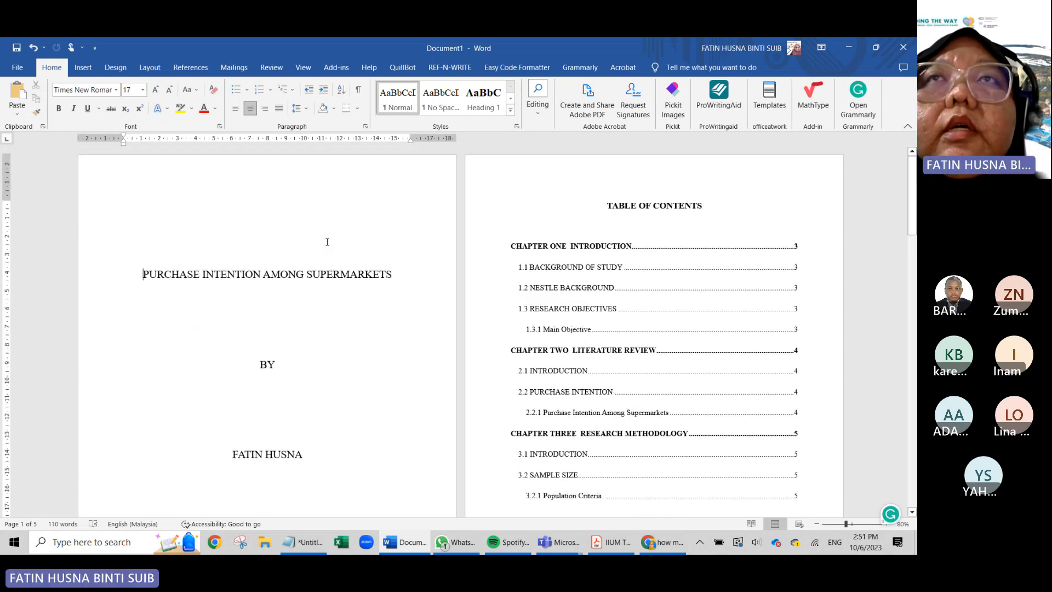
pyautogui.scroll(-3, 513, 411)
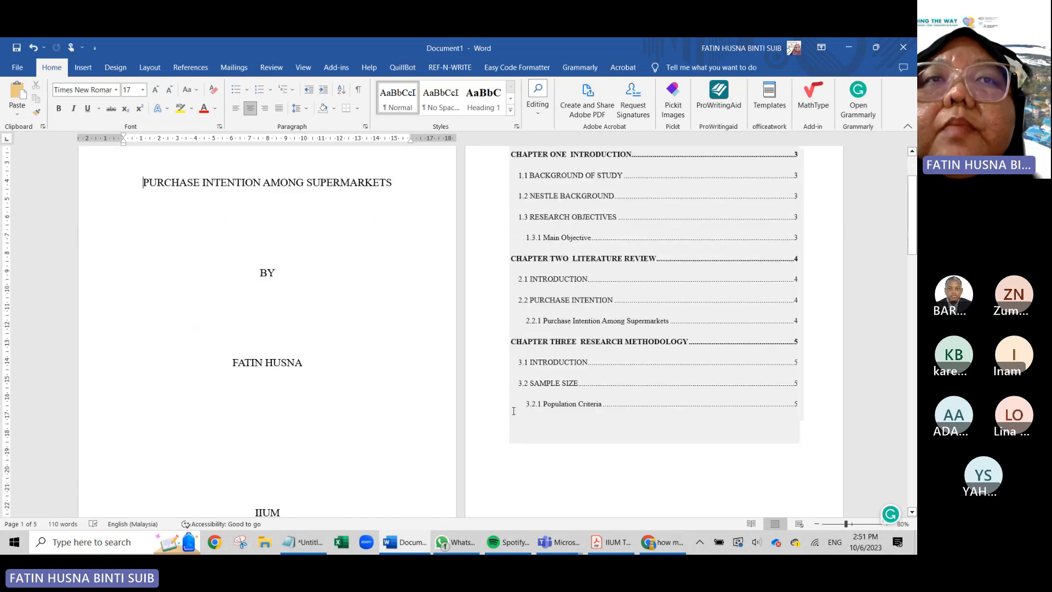
pyautogui.scroll(-5, 320, 371)
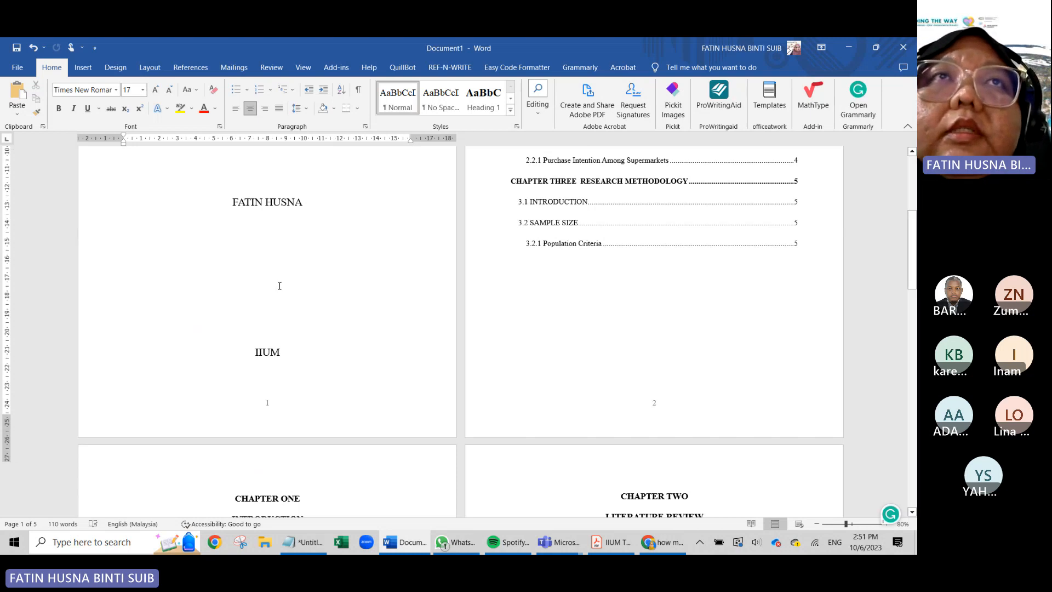
pyautogui.scroll(6, 280, 285)
pyautogui.scroll(-2, 280, 286)
pyautogui.scroll(-6, 280, 285)
pyautogui.scroll(3, 278, 294)
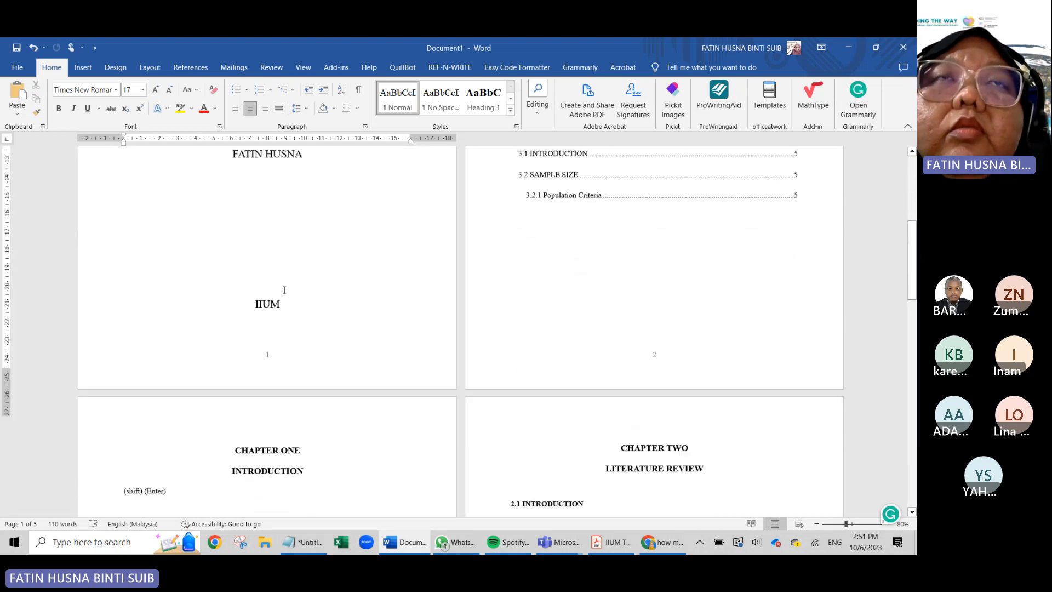
# - Replace the break after IIUM on the cover with a Next Page section break and check the resulting page layout
pyautogui.scroll(3, 307, 344)
pyautogui.scroll(-2, 277, 372)
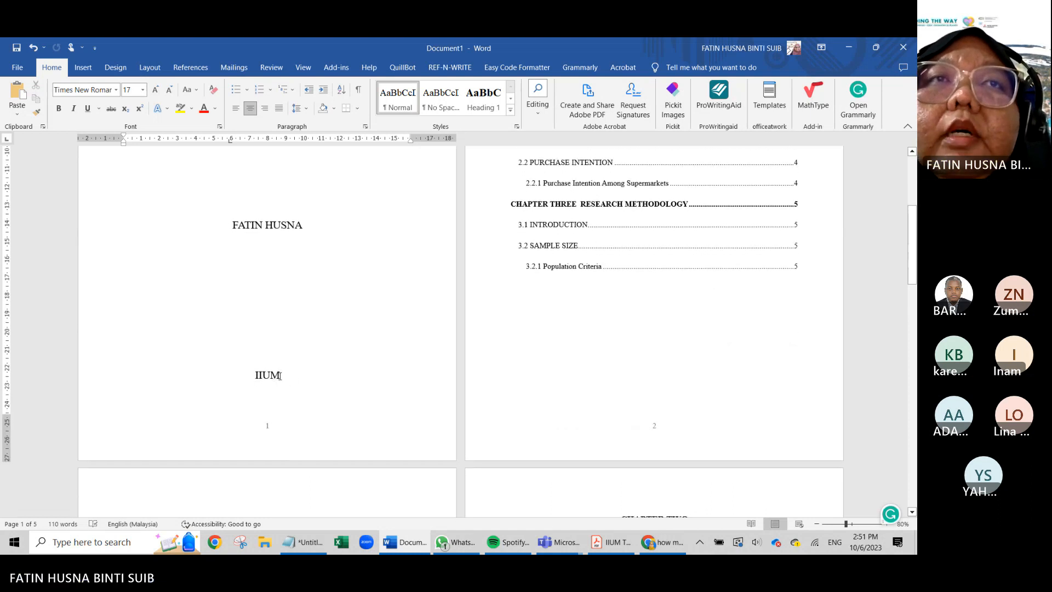
pyautogui.press('Delete')
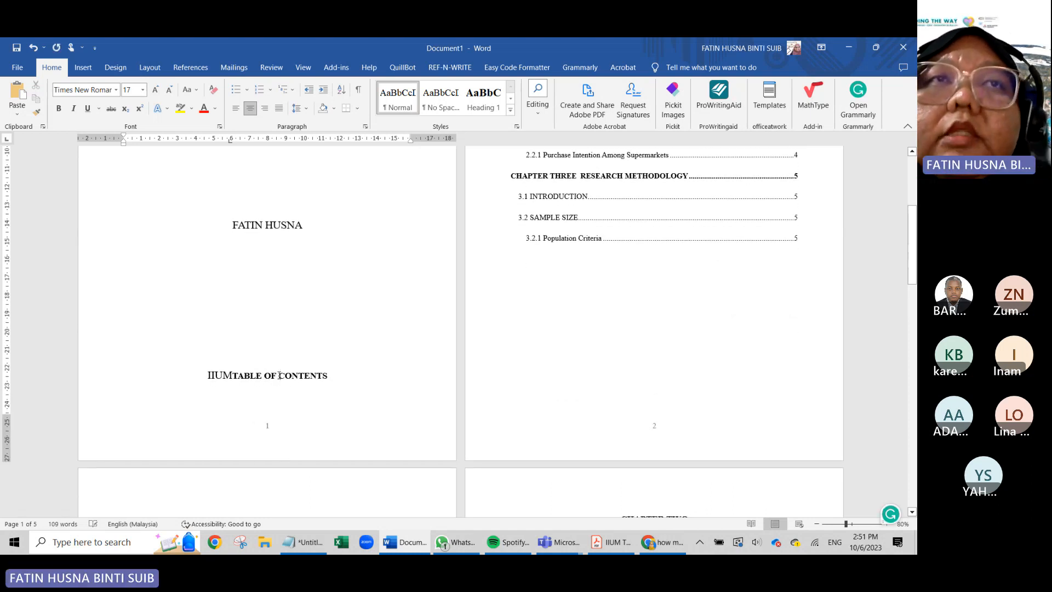
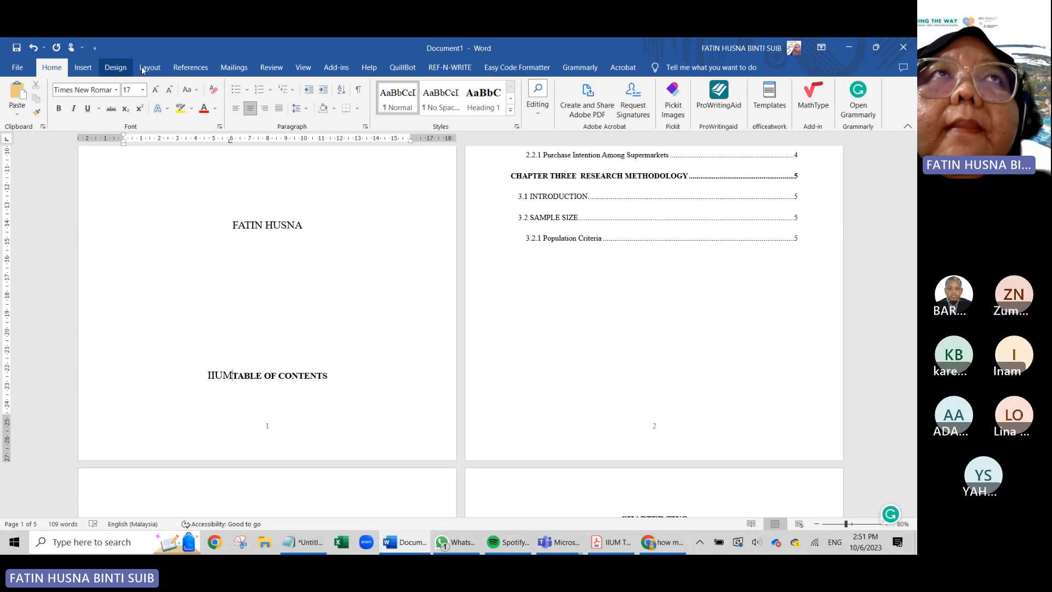
pyautogui.click(117, 69)
pyautogui.click(149, 68)
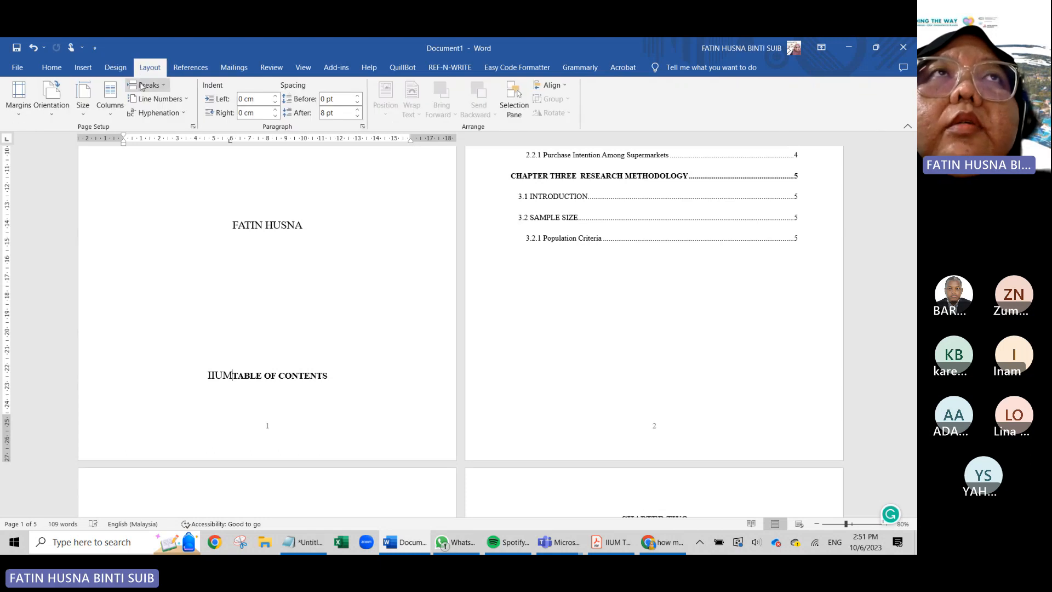
pyautogui.click(147, 85)
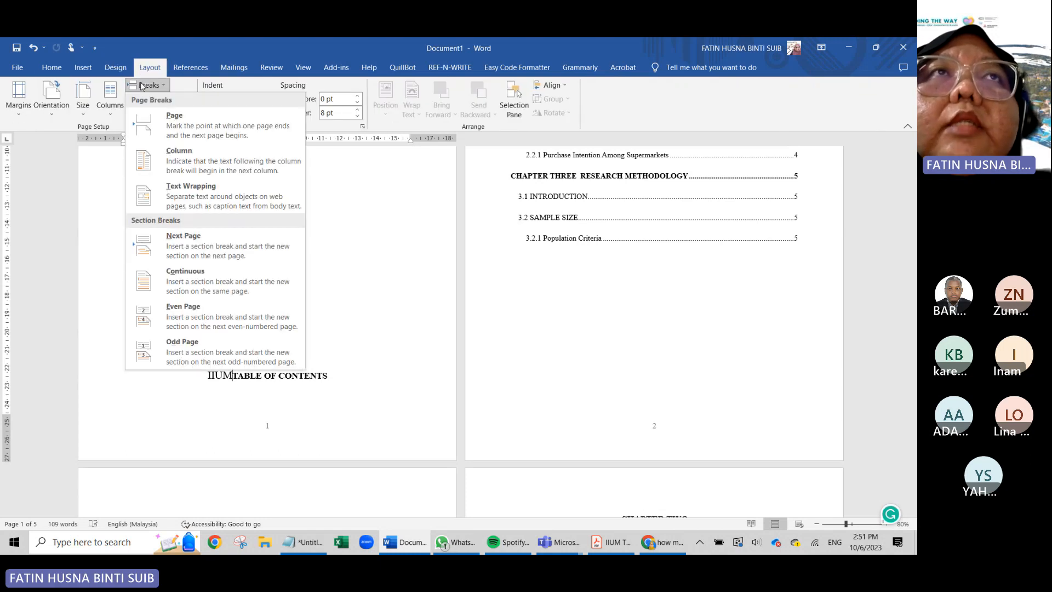
pyautogui.click(171, 244)
pyautogui.scroll(5, 172, 241)
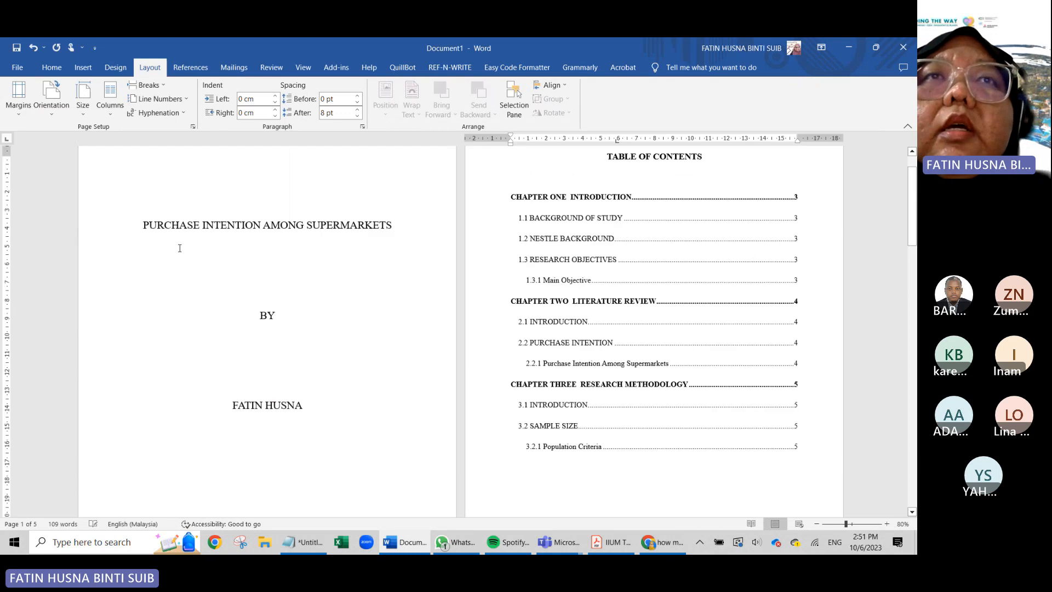
pyautogui.scroll(-5, 401, 319)
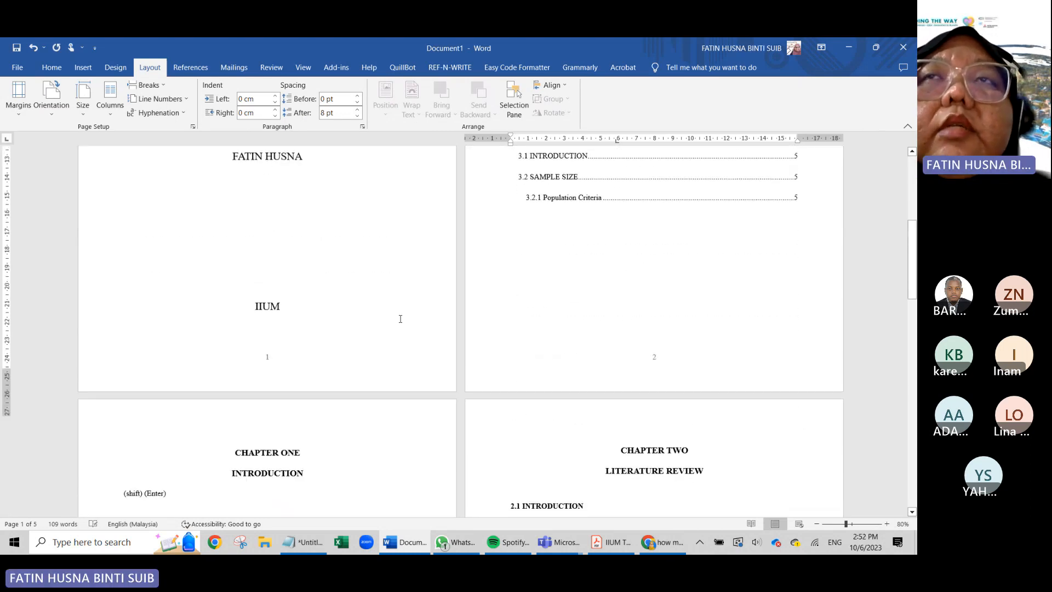
pyautogui.scroll(3, 400, 318)
pyautogui.scroll(-6, 401, 318)
pyautogui.scroll(6, 401, 319)
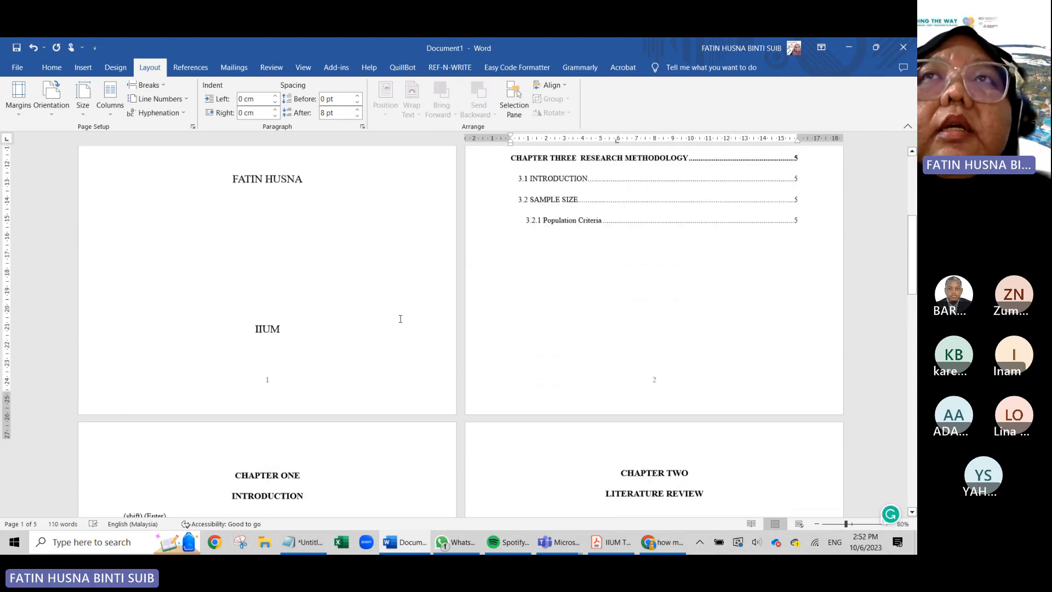
pyautogui.scroll(-4, 249, 403)
pyautogui.scroll(5, 241, 370)
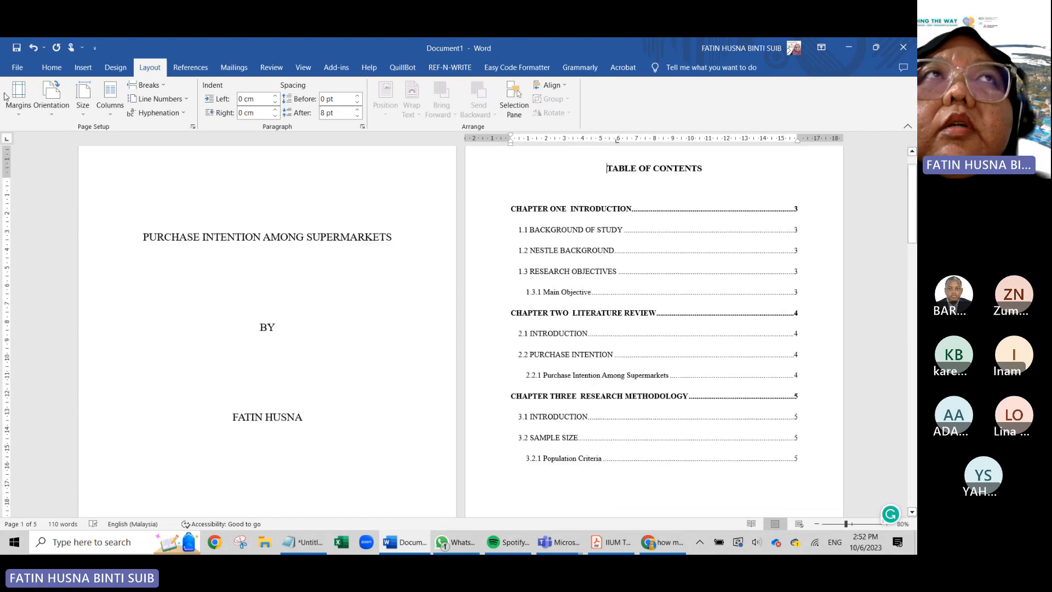
# - Show the formatting marks, examine the section breaks after the cover and Table of Contents, and hide the marks again
pyautogui.click(58, 70)
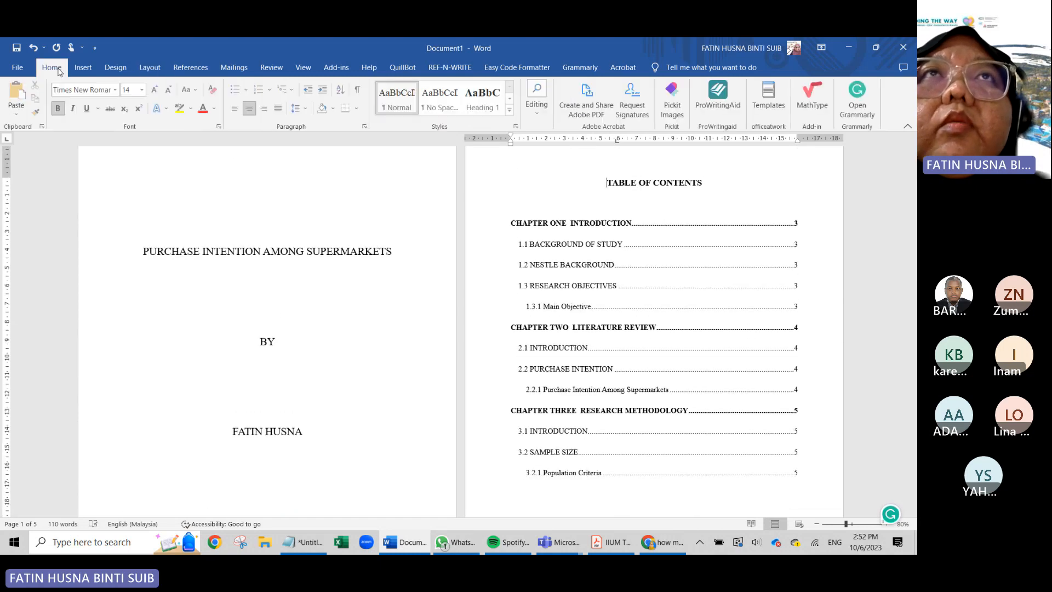
pyautogui.click(358, 90)
pyautogui.scroll(-3, 314, 305)
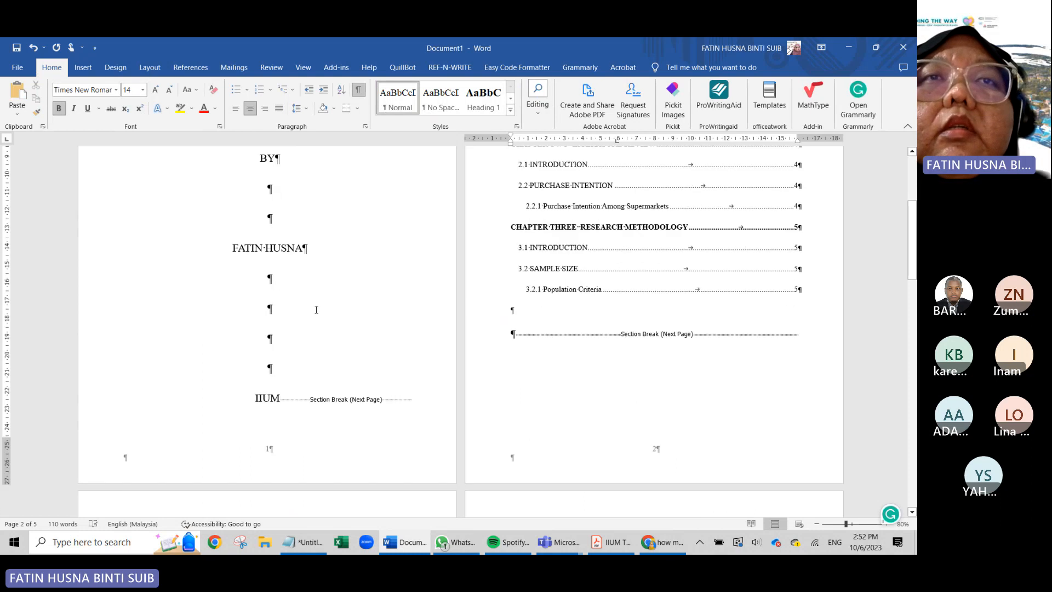
pyautogui.scroll(3, 440, 410)
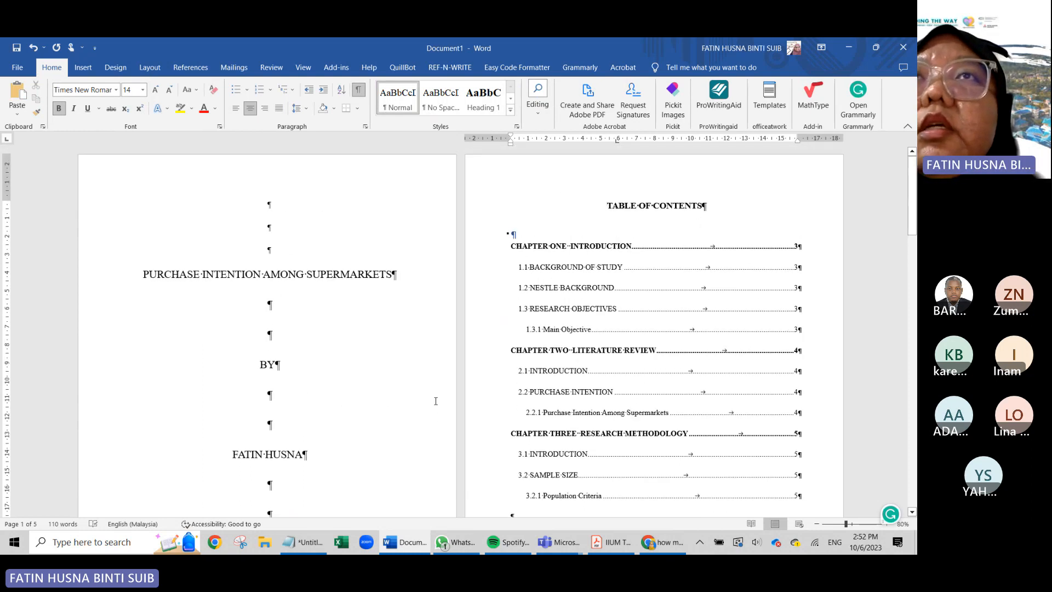
pyautogui.scroll(-6, 435, 401)
pyautogui.scroll(2, 552, 321)
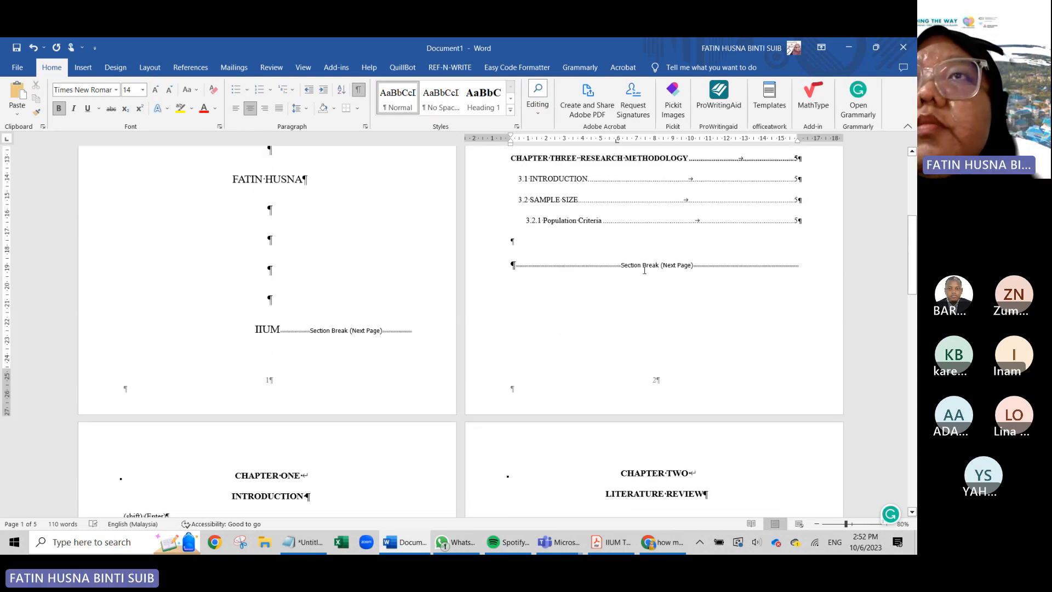
pyautogui.scroll(-3, 580, 361)
pyautogui.scroll(3, 364, 345)
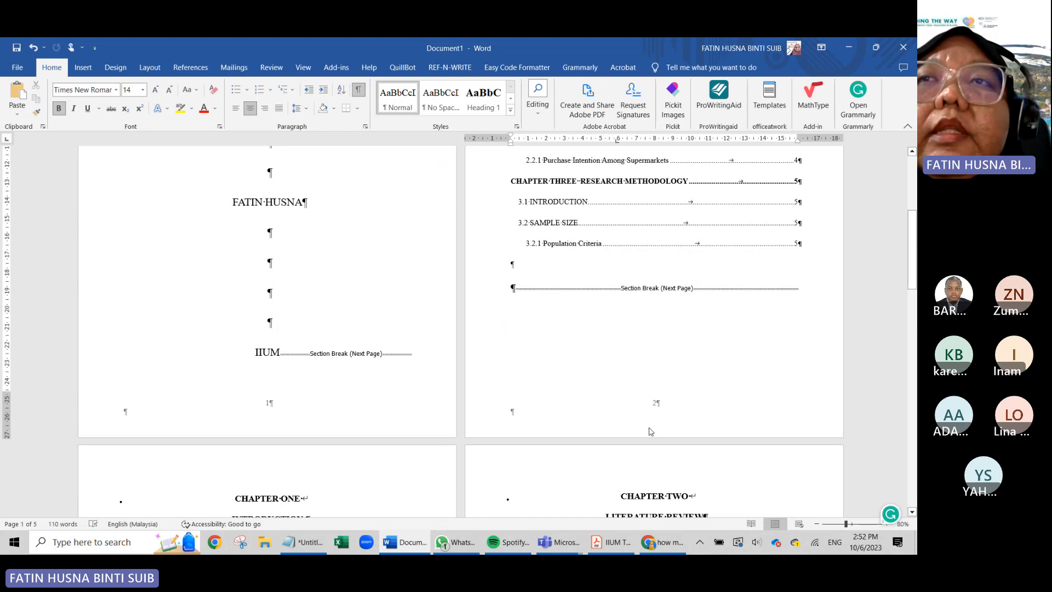
pyautogui.scroll(-8, 759, 509)
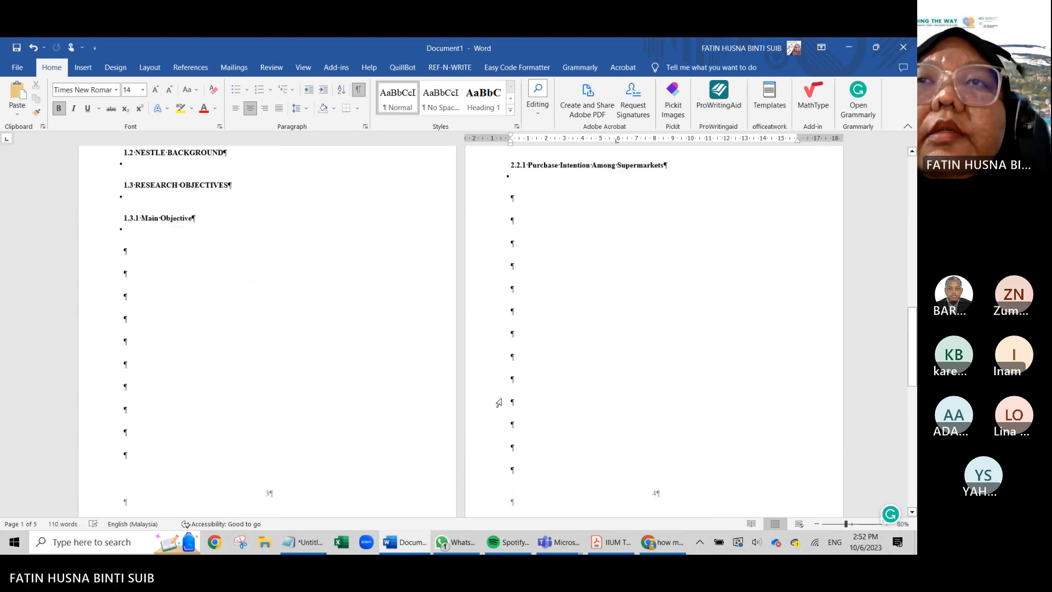
pyautogui.scroll(10, 502, 398)
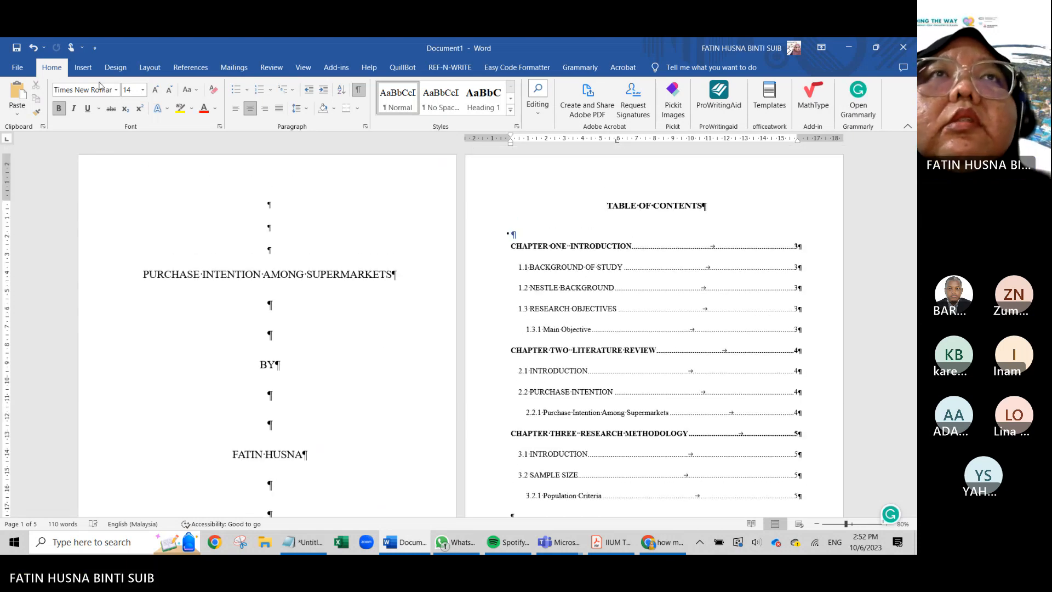
pyautogui.click(359, 89)
pyautogui.scroll(-5, 471, 340)
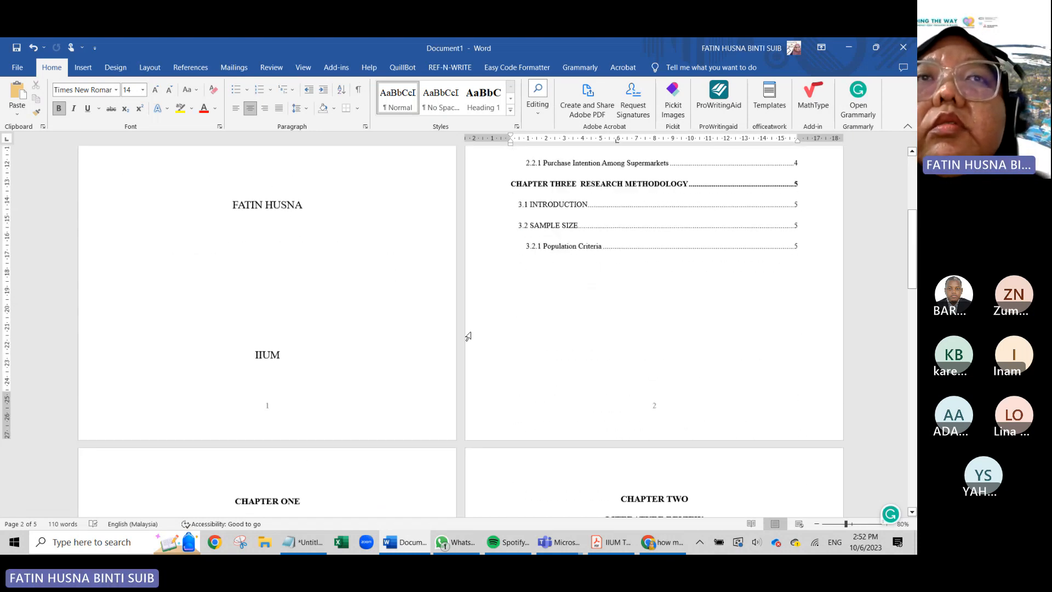
pyautogui.scroll(10, 468, 336)
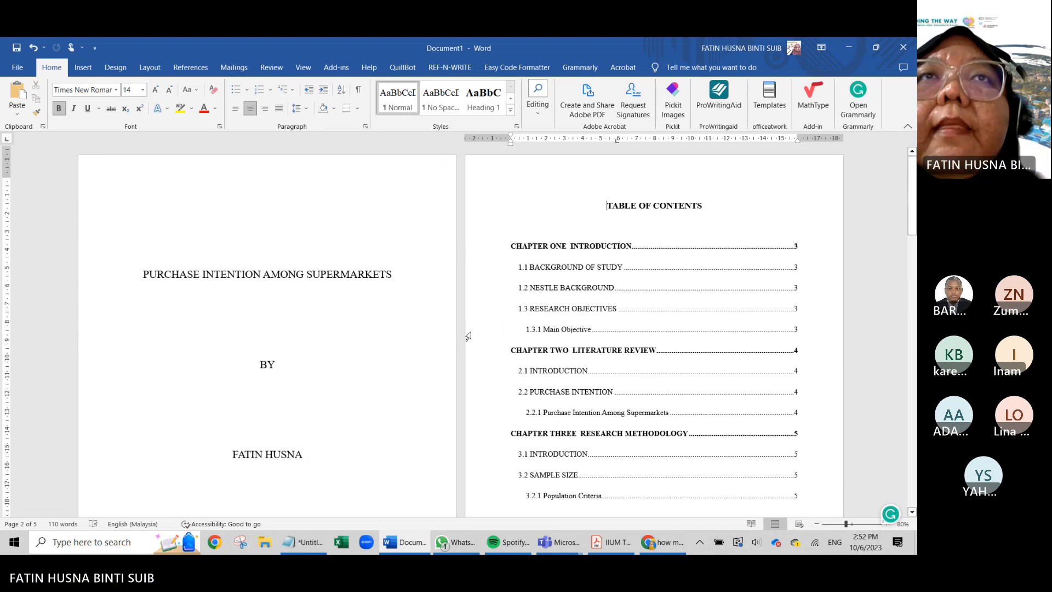
# - Examine the page numbers at the foot of the cover and Table of Contents pages
pyautogui.scroll(-5, 468, 336)
pyautogui.scroll(-3, 468, 336)
pyautogui.scroll(8, 467, 336)
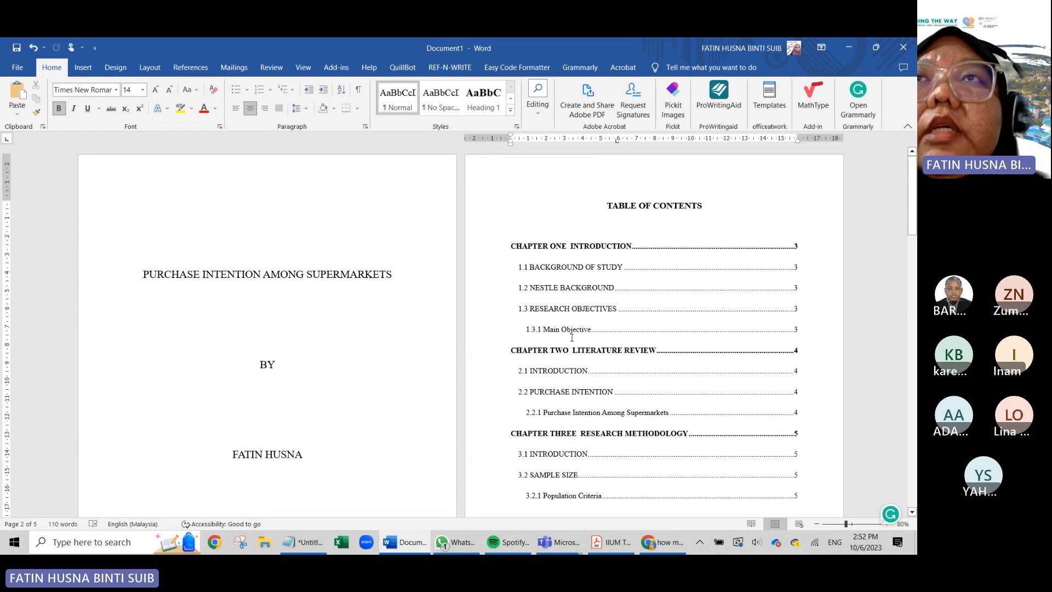
pyautogui.click(674, 223)
pyautogui.scroll(-5, 671, 383)
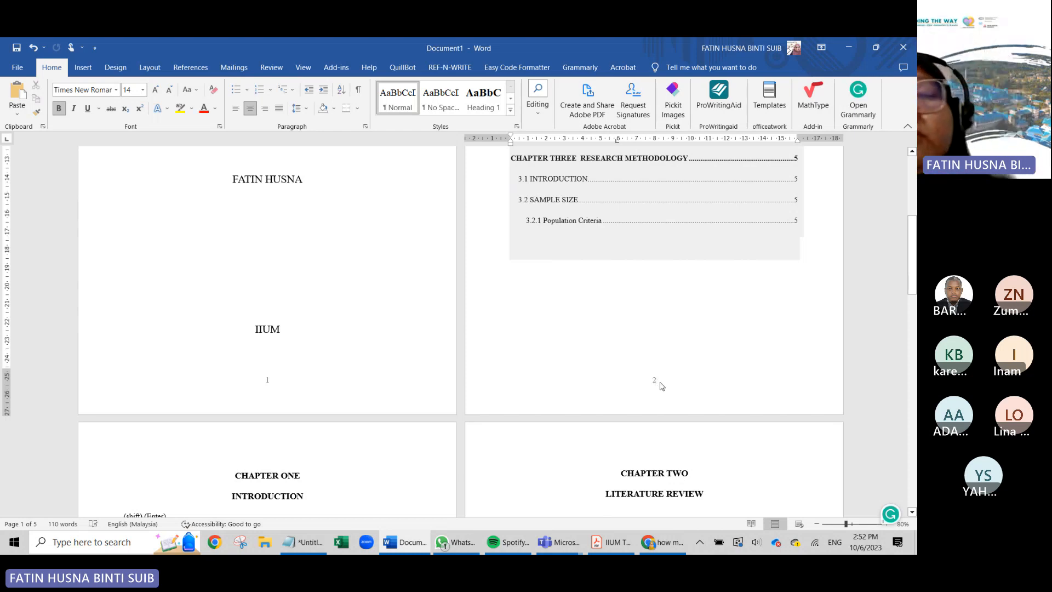
pyautogui.hotkey('ctrl', '1')
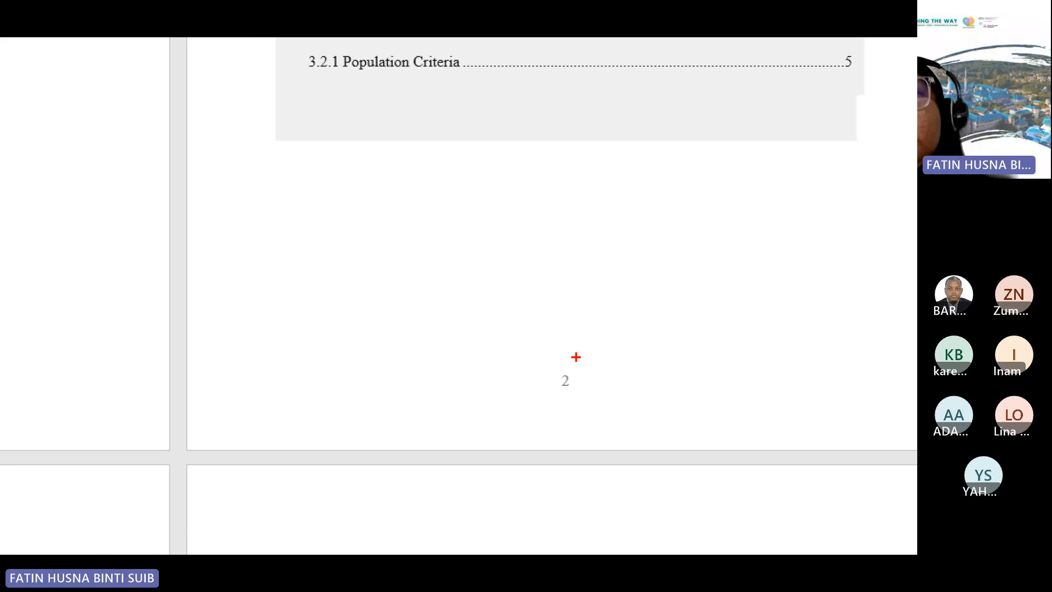
pyautogui.moveTo(659, 368); pyautogui.dragTo(672, 379)
pyautogui.moveTo(600, 379); pyautogui.dragTo(532, 346)
pyautogui.press('Escape')
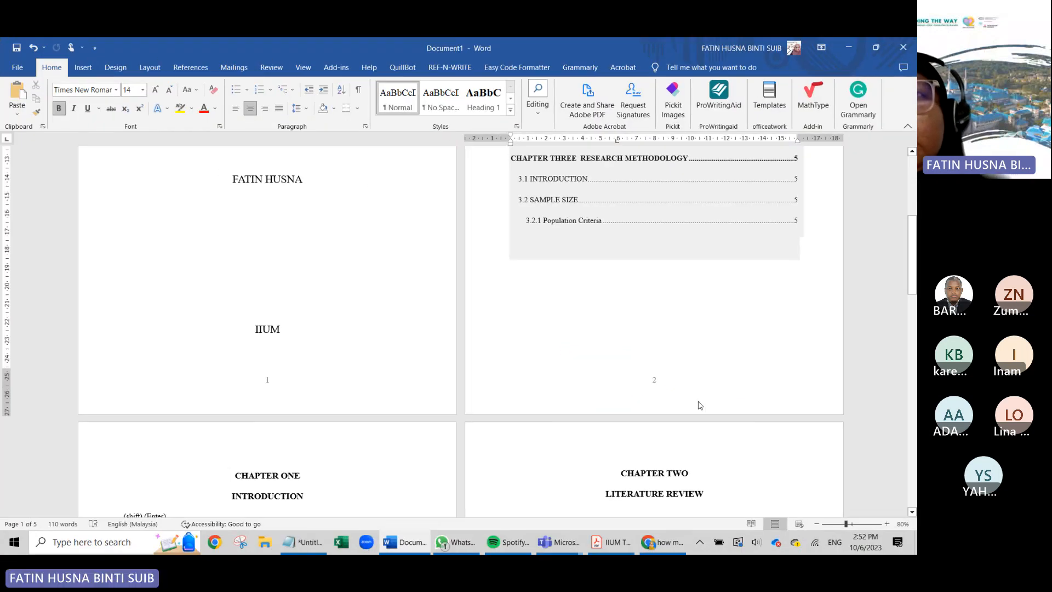
# - Turn off Link to Previous for the footer of the Table of Contents section and close the footer
pyautogui.doubleClick(655, 379)
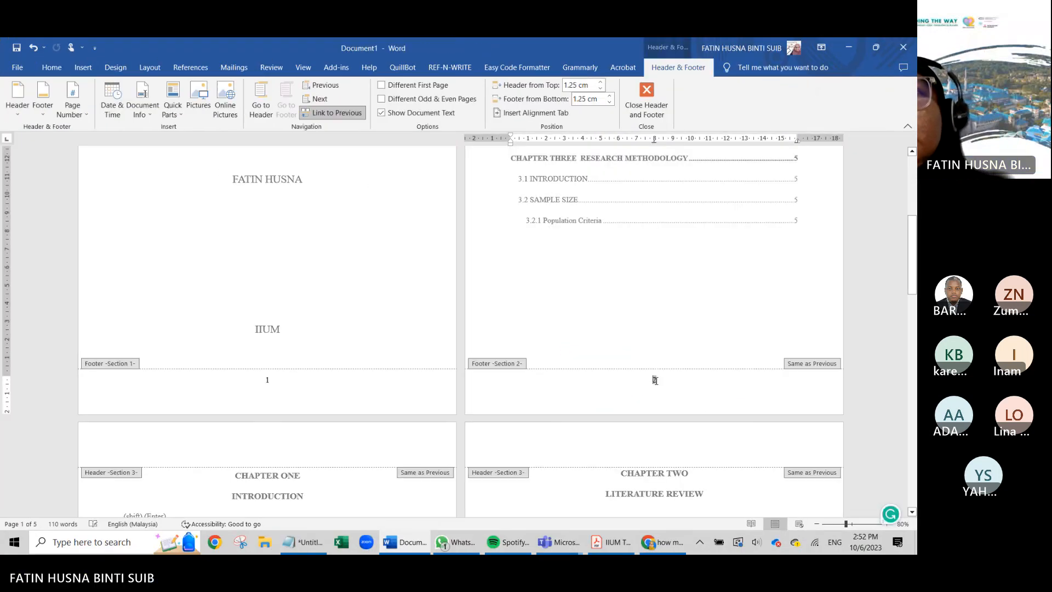
pyautogui.click(655, 380)
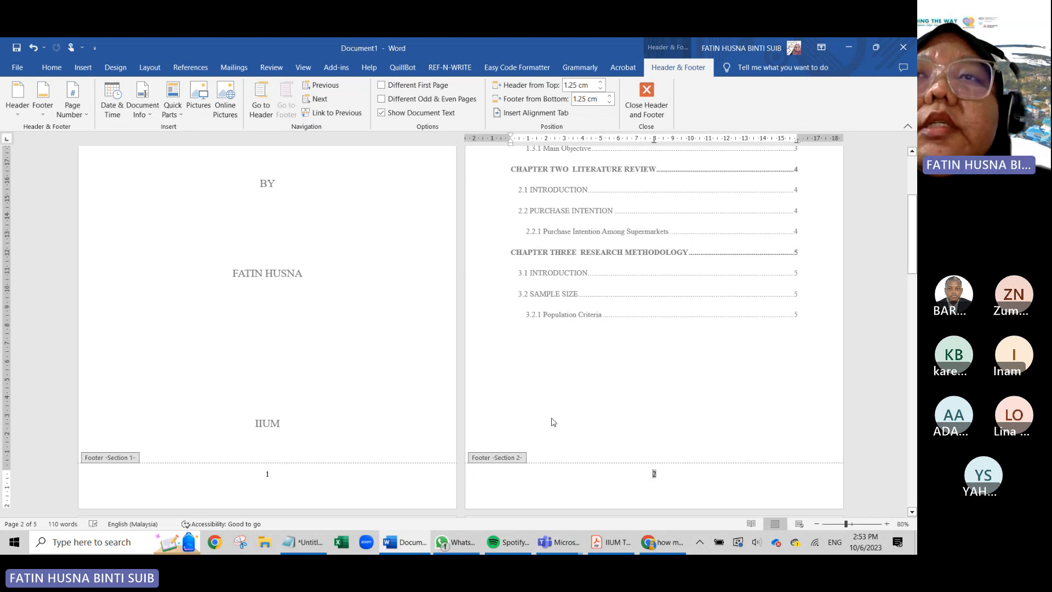
pyautogui.scroll(3, 550, 422)
pyautogui.scroll(-4, 552, 420)
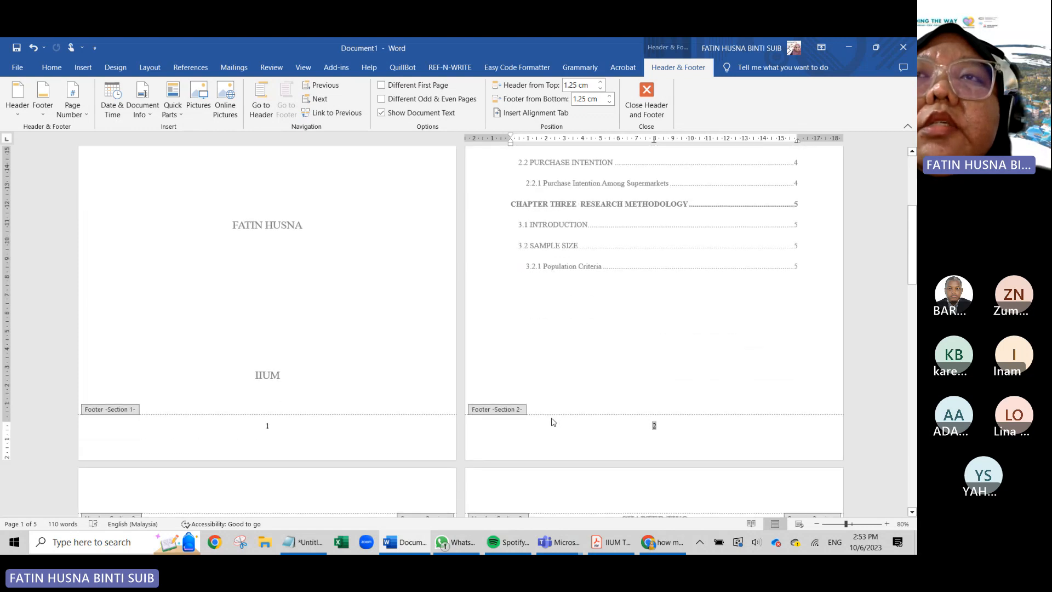
pyautogui.click(652, 112)
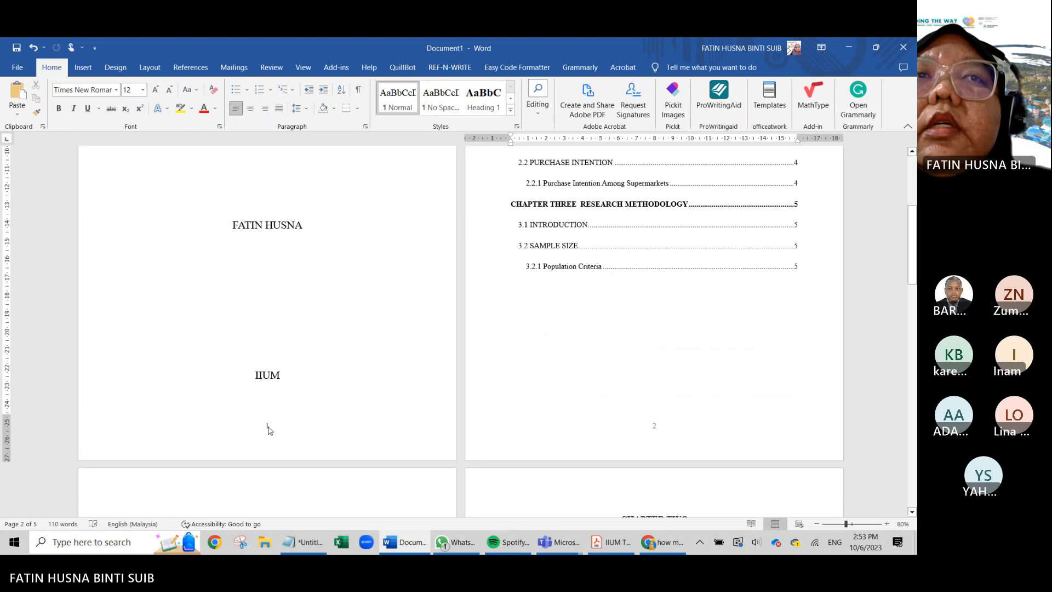
# - Delete the page number from the cover page's Section 1 footer and close the footer
pyautogui.doubleClick(268, 427)
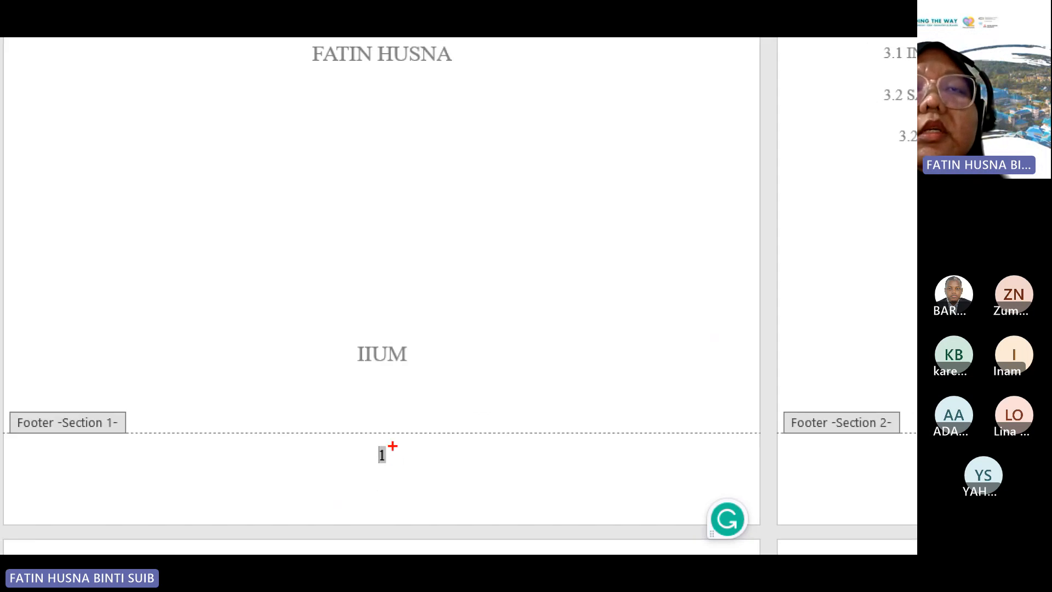
pyautogui.moveTo(392, 446)
pyautogui.mouseDown()
pyautogui.moveTo(376, 481)
pyautogui.moveTo(390, 439)
pyautogui.mouseUp()
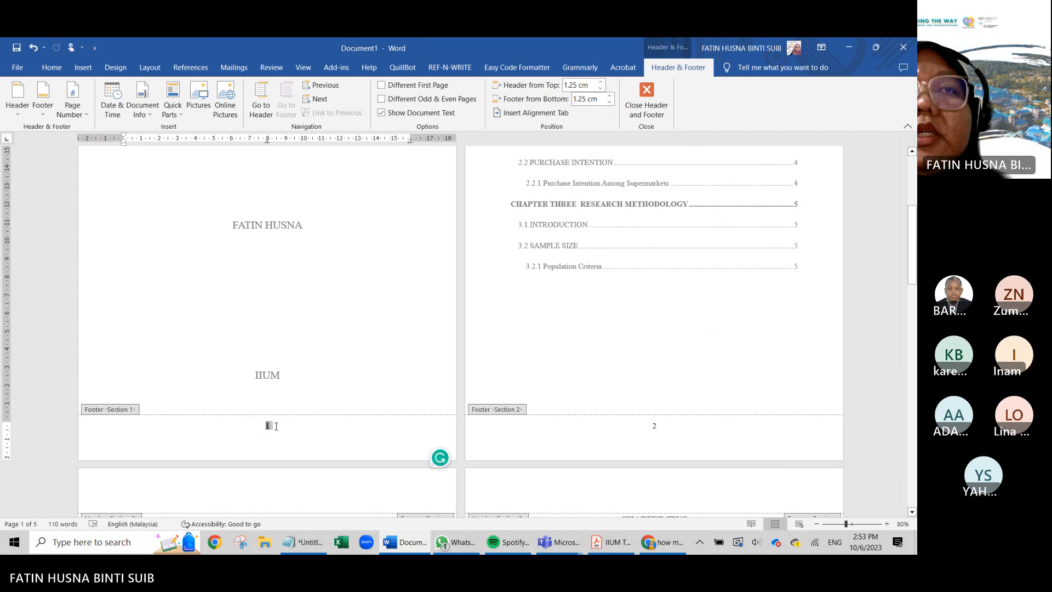
pyautogui.doubleClick(269, 425)
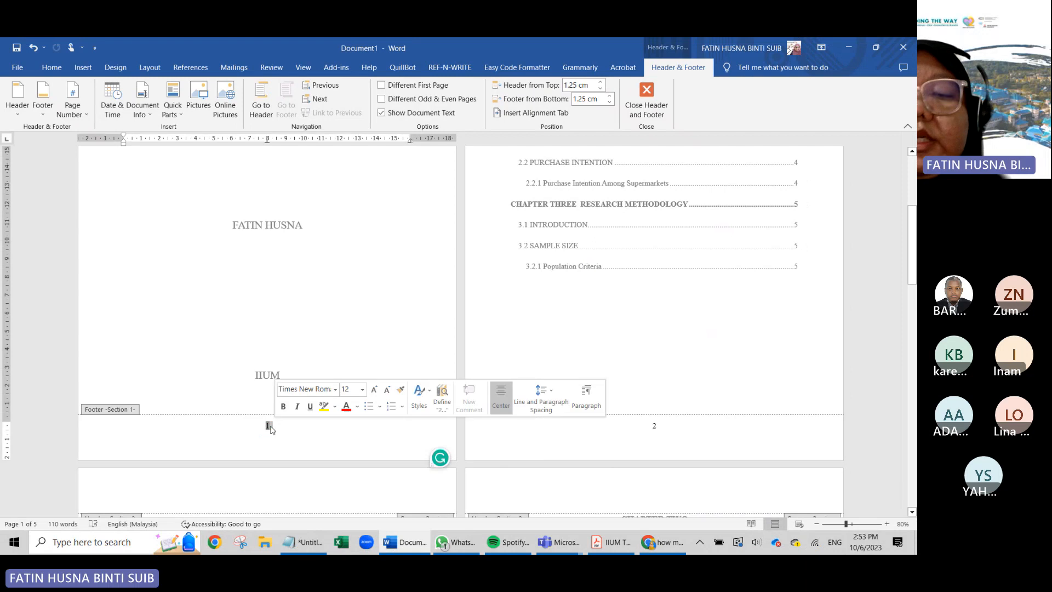
pyautogui.press('Delete')
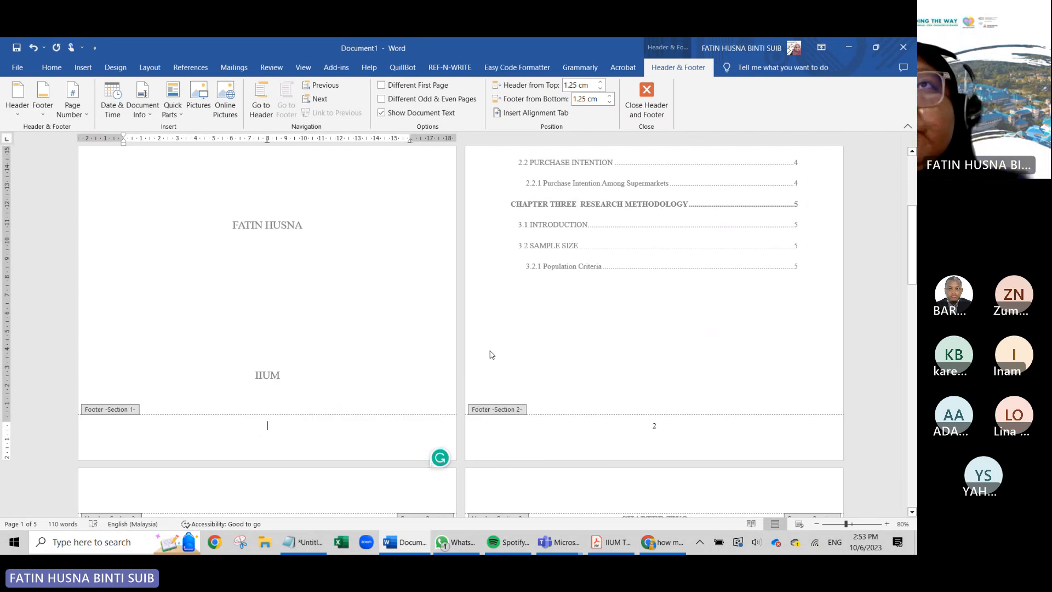
pyautogui.click(652, 106)
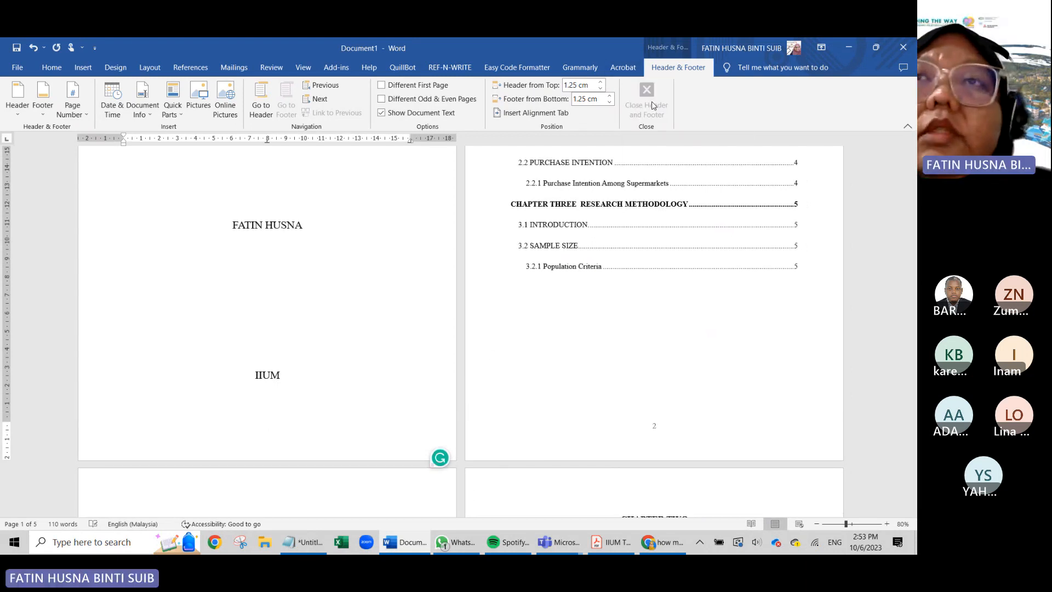
# - Compare the cover page with the Table of Contents page to check which of them carries a page number
pyautogui.scroll(3, 389, 310)
pyautogui.scroll(-3, 389, 311)
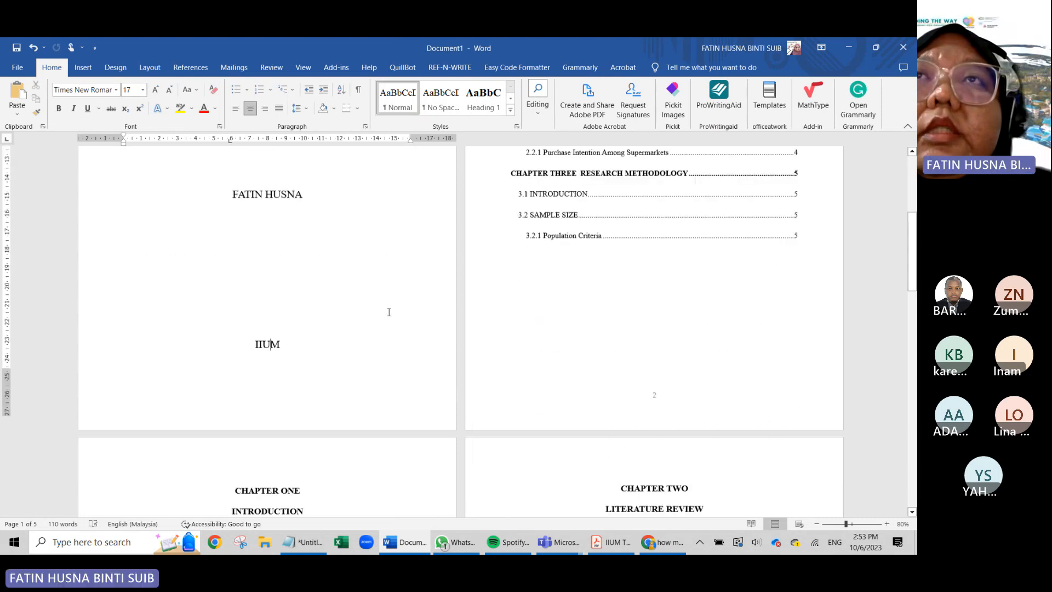
pyautogui.scroll(1, 262, 362)
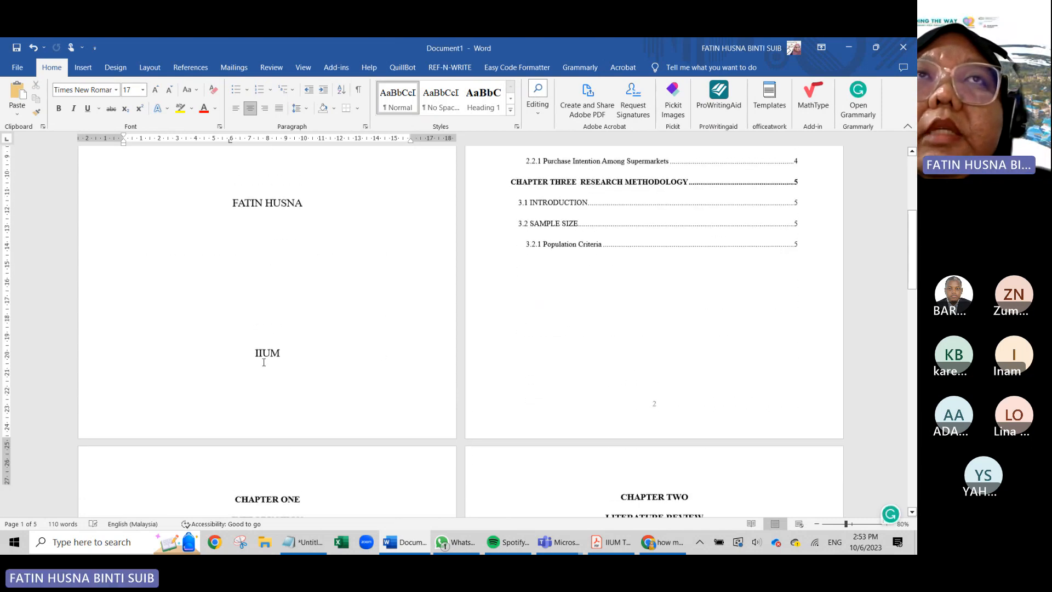
pyautogui.scroll(3, 263, 362)
pyautogui.scroll(-4, 264, 362)
pyautogui.scroll(3, 263, 362)
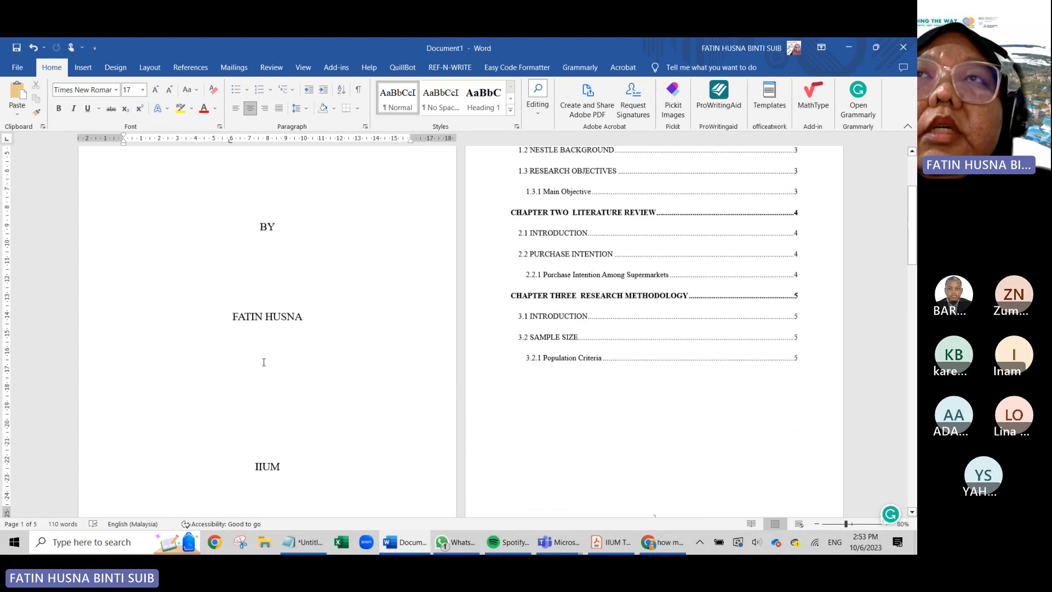
pyautogui.scroll(-3, 262, 361)
pyautogui.scroll(6, 670, 329)
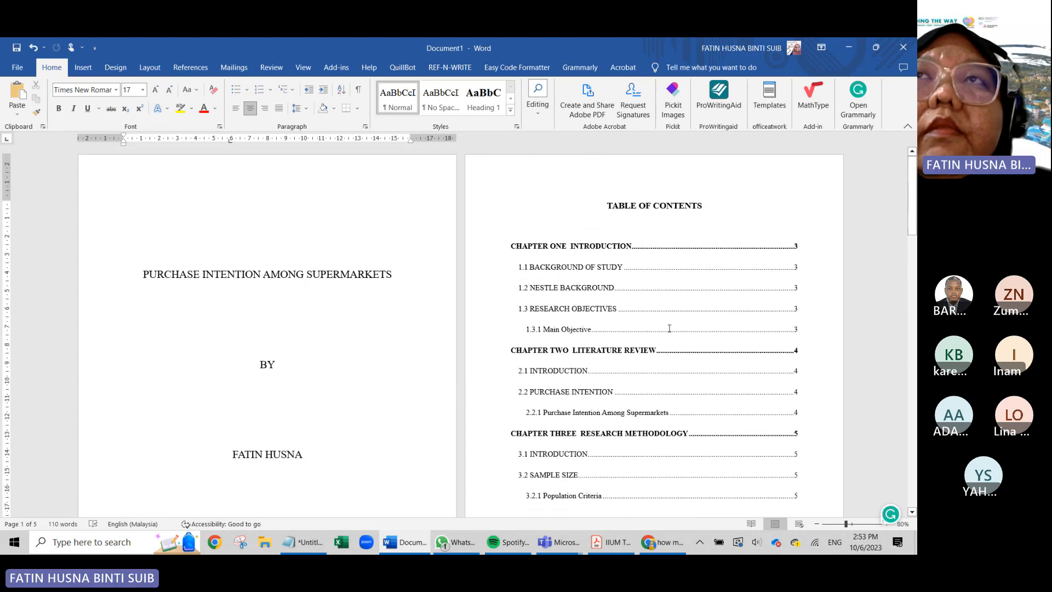
pyautogui.click(669, 329)
pyautogui.scroll(-5, 665, 317)
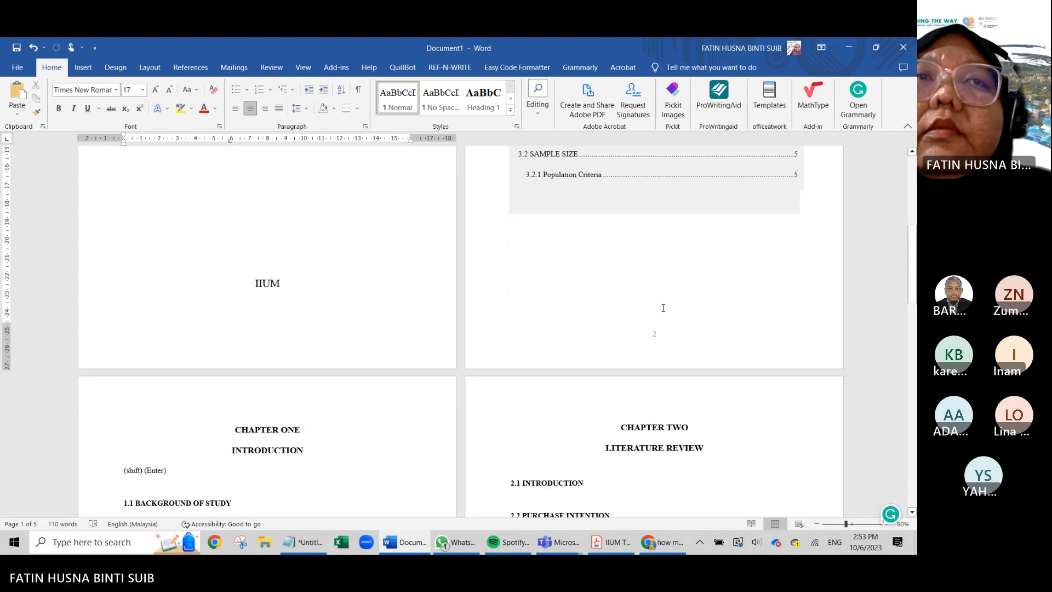
pyautogui.scroll(5, 663, 308)
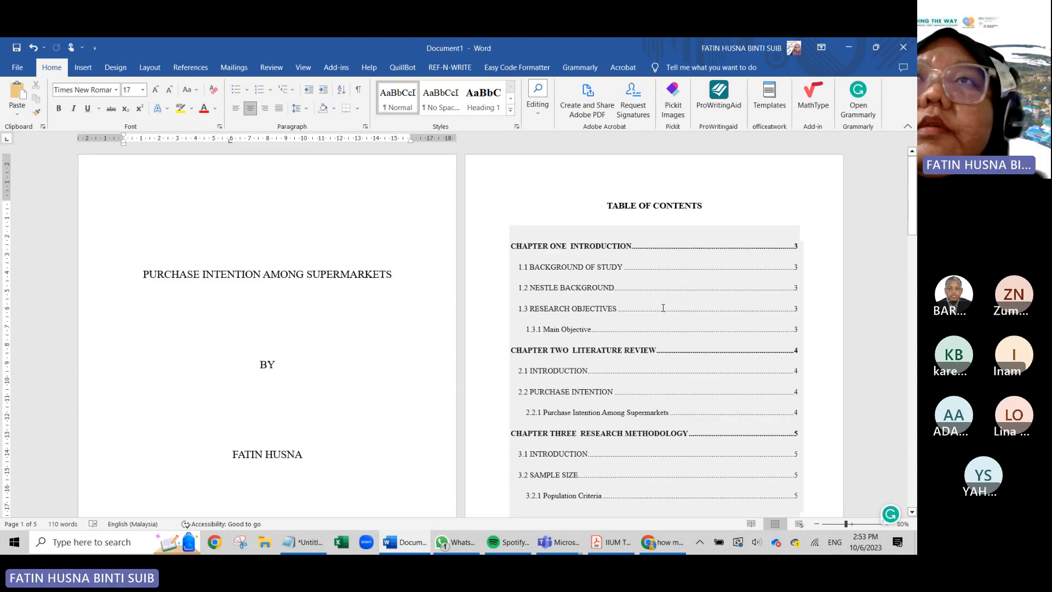
pyautogui.click(293, 317)
pyautogui.scroll(-2, 293, 317)
pyautogui.scroll(2, 294, 314)
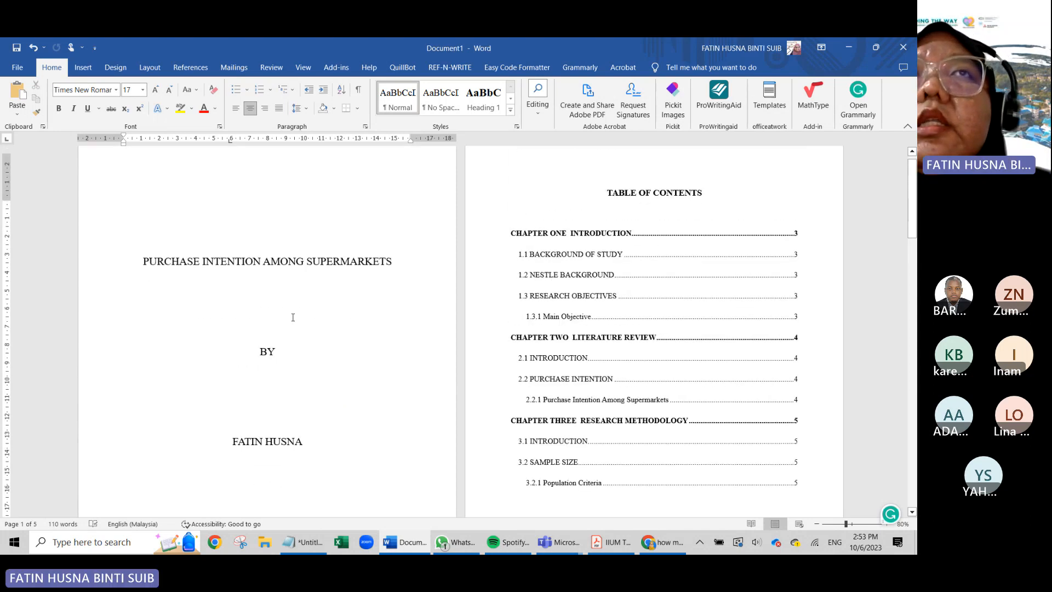
pyautogui.scroll(-3, 352, 399)
pyautogui.scroll(1, 327, 388)
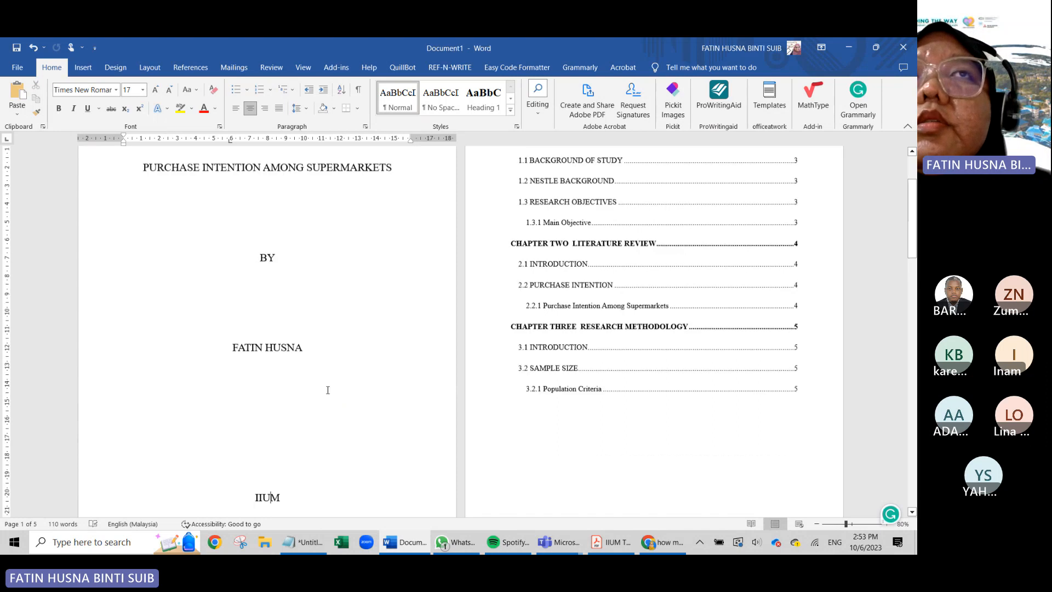
pyautogui.scroll(-2, 328, 389)
pyautogui.scroll(-1, 328, 390)
pyautogui.scroll(4, 327, 389)
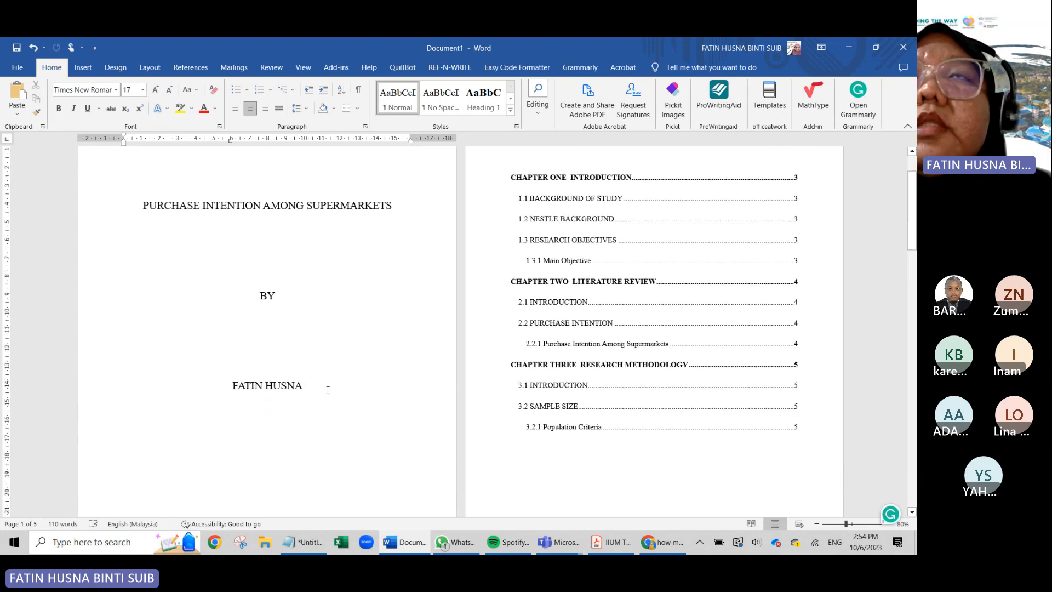
pyautogui.scroll(1, 328, 389)
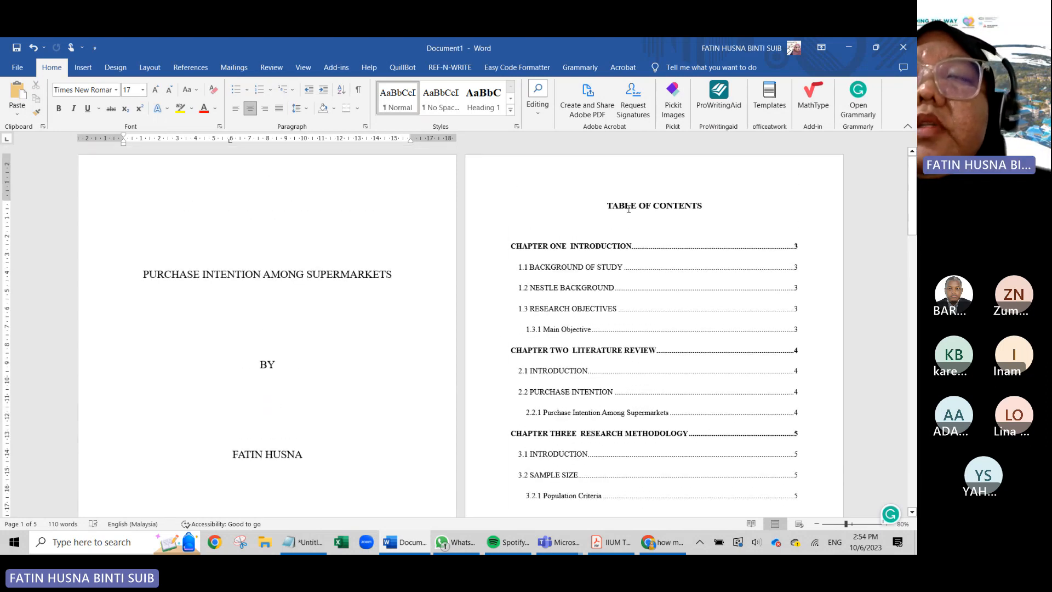
pyautogui.scroll(-5, 628, 209)
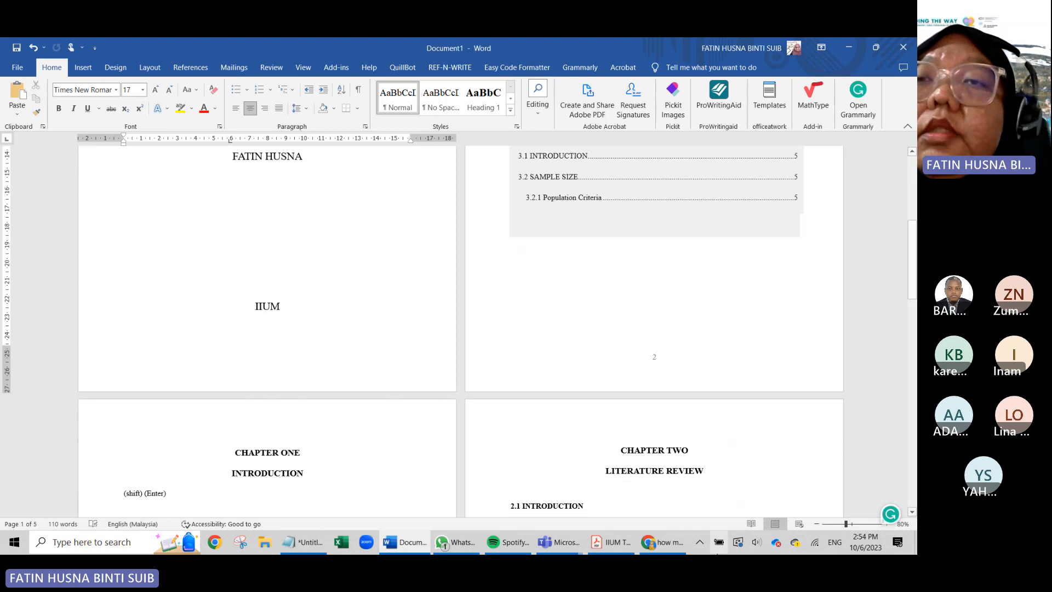
# - Consult IIUM Thesis Format.pdf in Acrobat for the numbering style of the preliminary and chapter pages, and return to the Word document
pyautogui.click(618, 543)
pyautogui.scroll(-15, 477, 438)
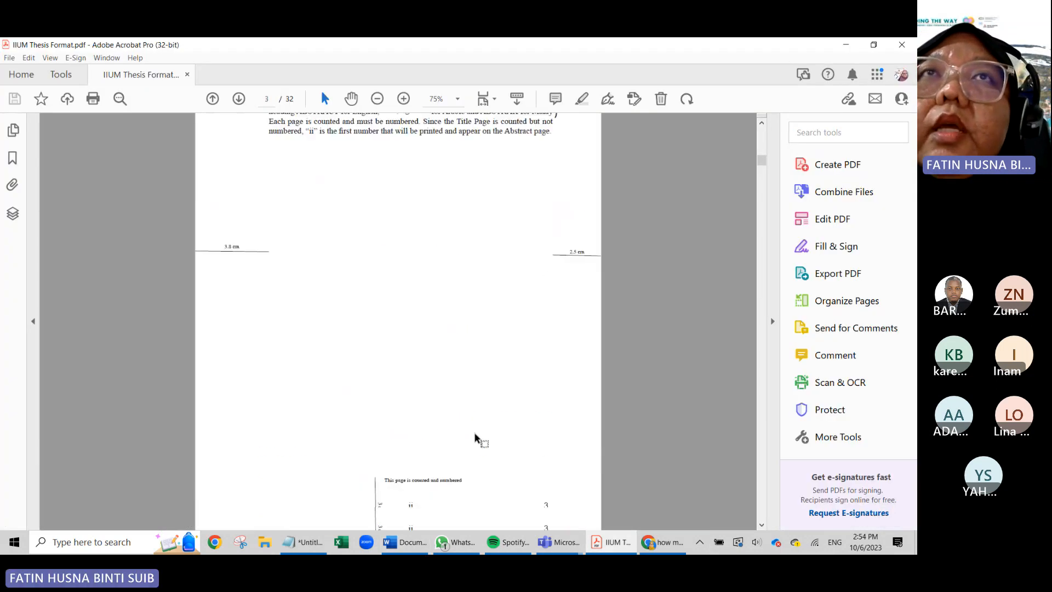
pyautogui.scroll(-15, 476, 434)
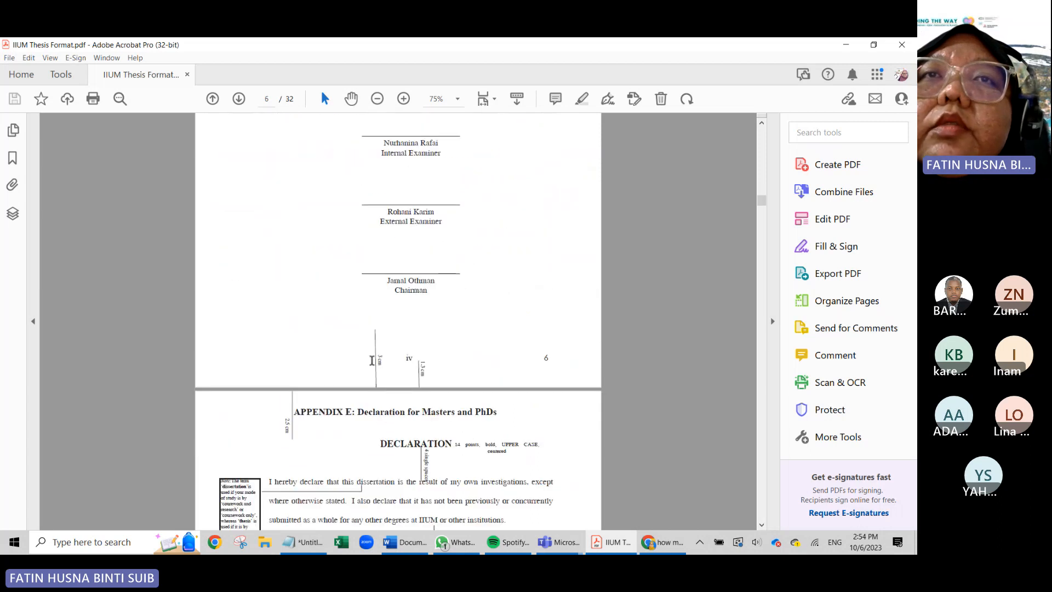
pyautogui.scroll(-20, 417, 350)
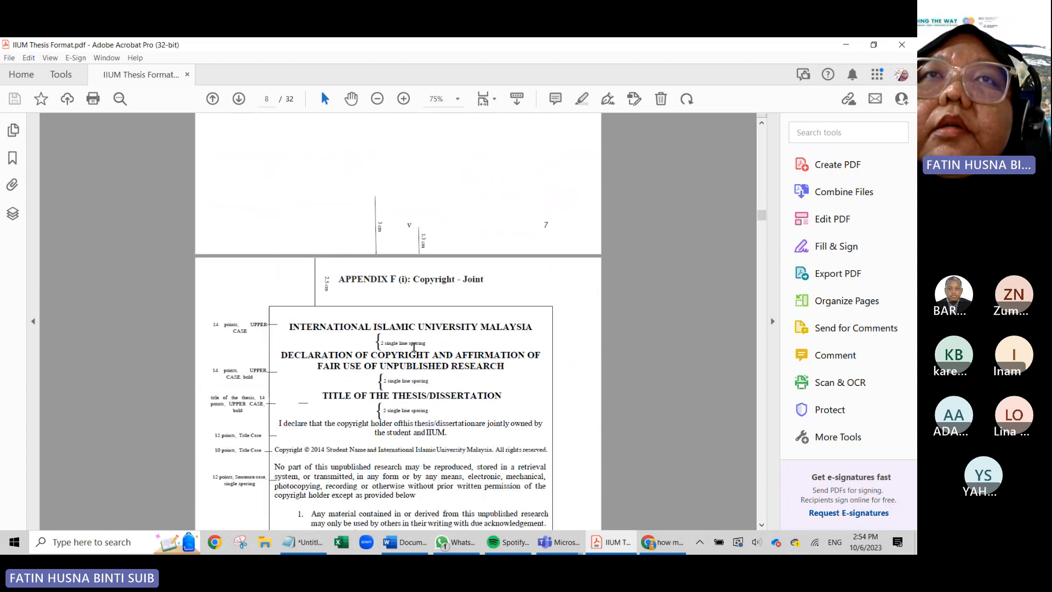
pyautogui.scroll(-20, 414, 346)
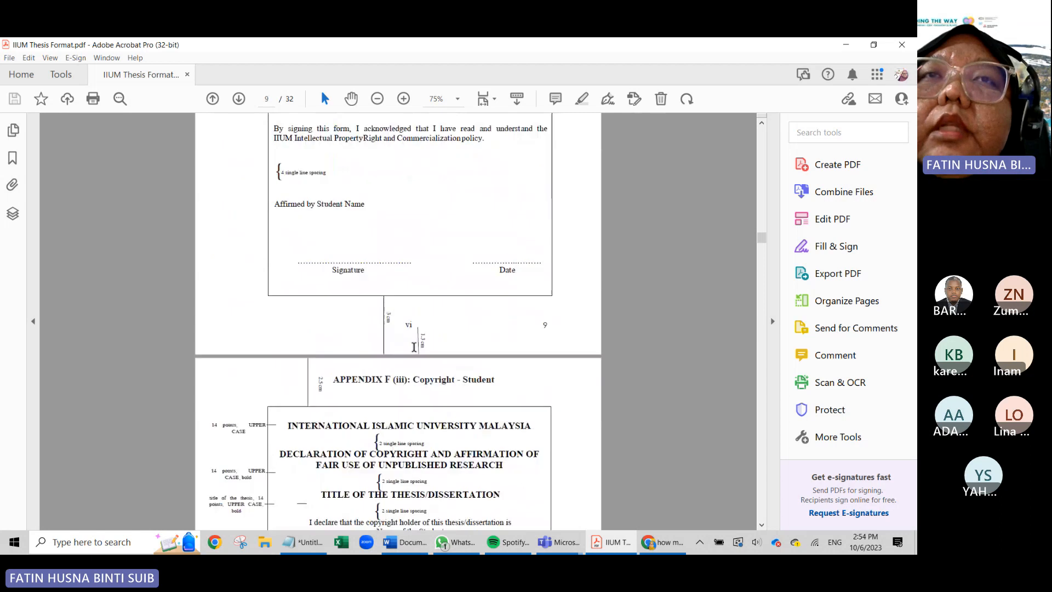
pyautogui.scroll(-5, 414, 354)
pyautogui.moveTo(761, 249); pyautogui.dragTo(778, 387)
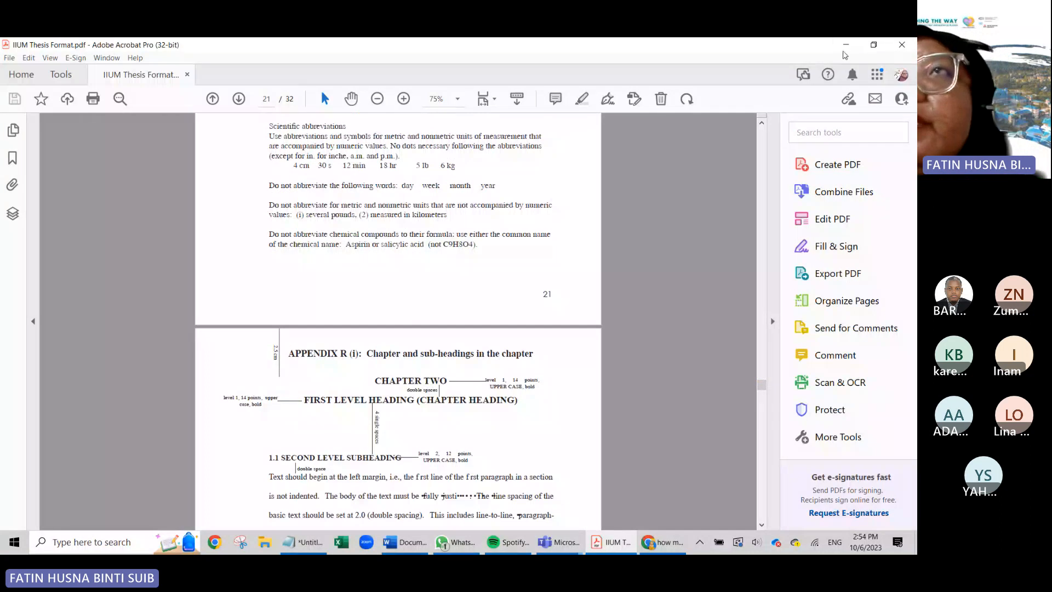
pyautogui.click(846, 45)
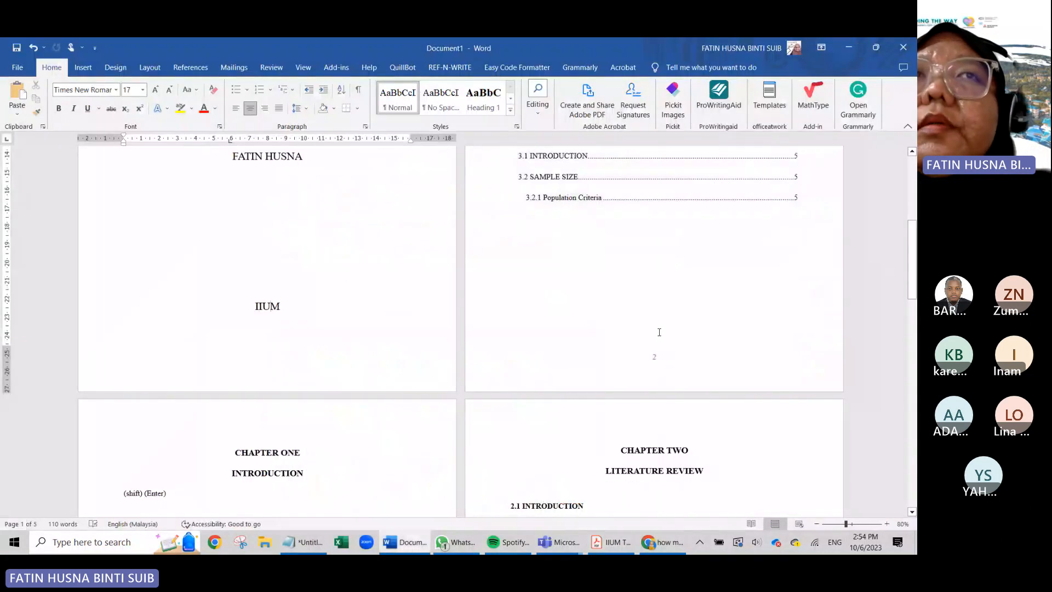
# - Show the formatting marks and examine the Next Page section breaks ending the cover and Table of Contents pages
pyautogui.click(358, 89)
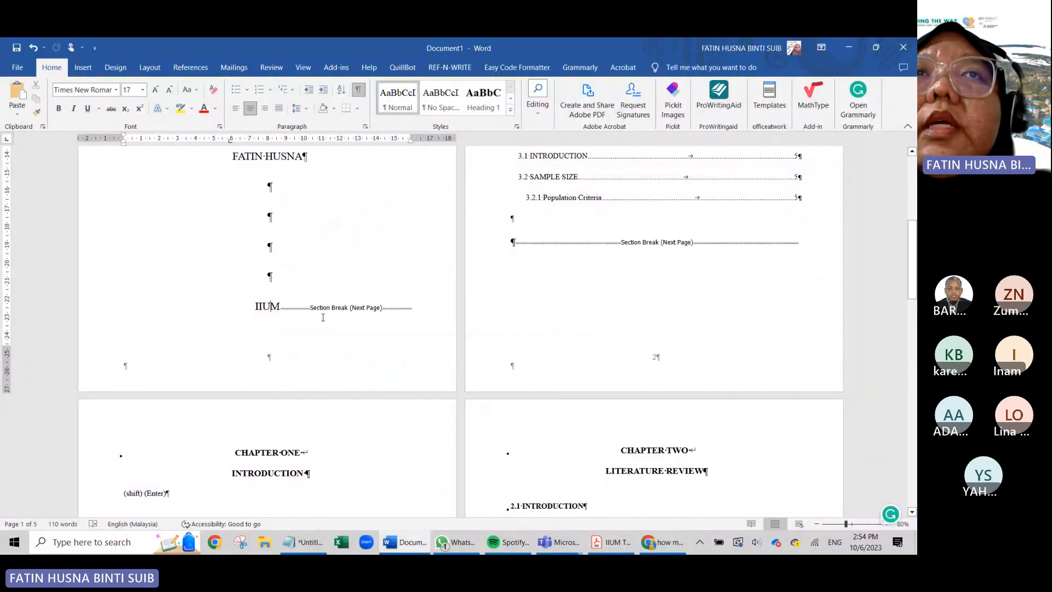
pyautogui.scroll(3, 308, 318)
pyautogui.scroll(-3, 350, 331)
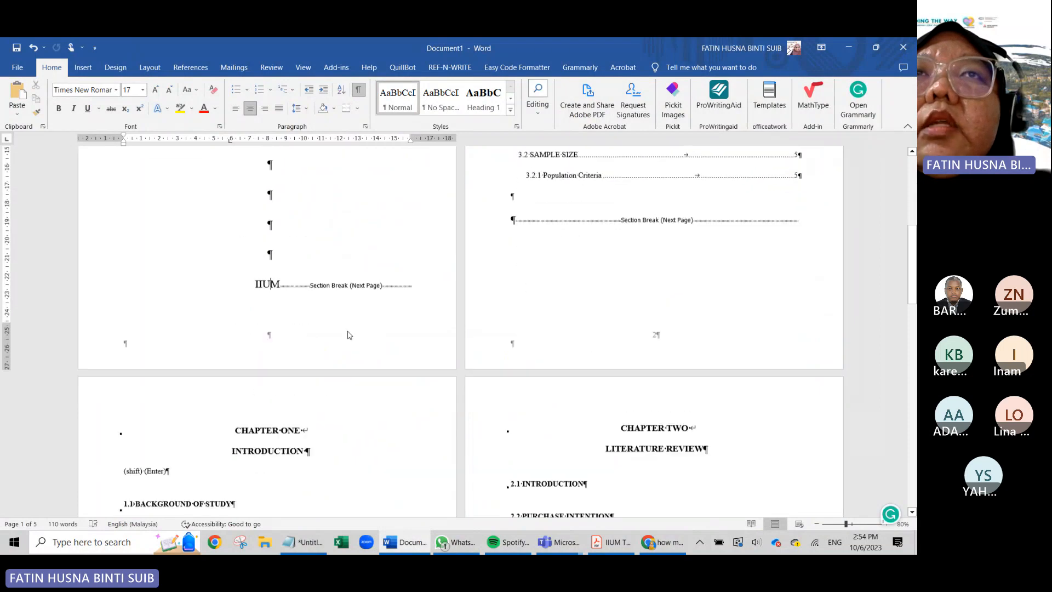
pyautogui.scroll(5, 347, 330)
pyautogui.scroll(1, 347, 330)
pyautogui.scroll(-4, 325, 356)
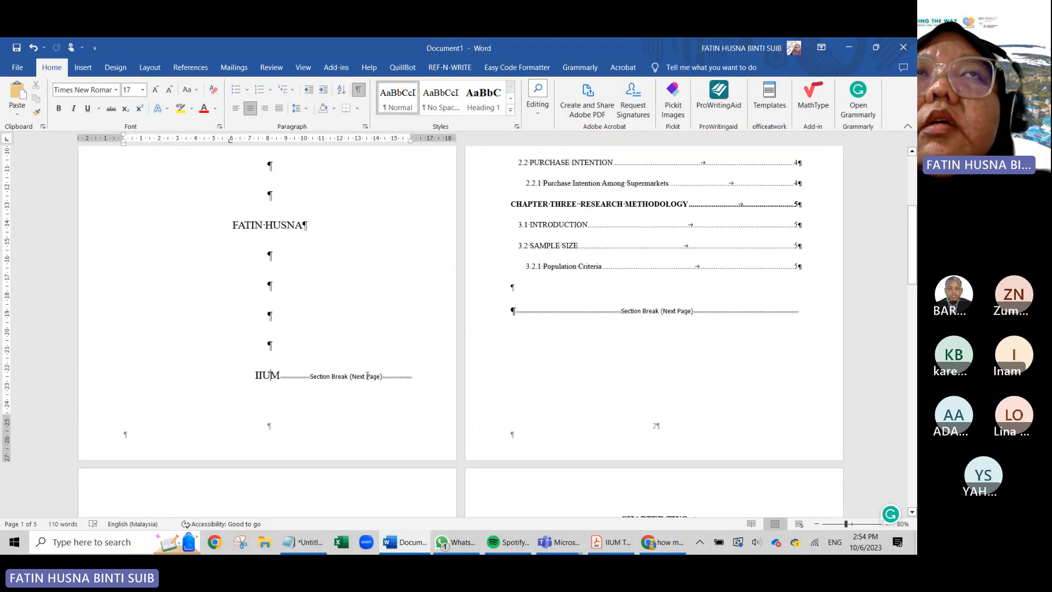
pyautogui.scroll(5, 365, 372)
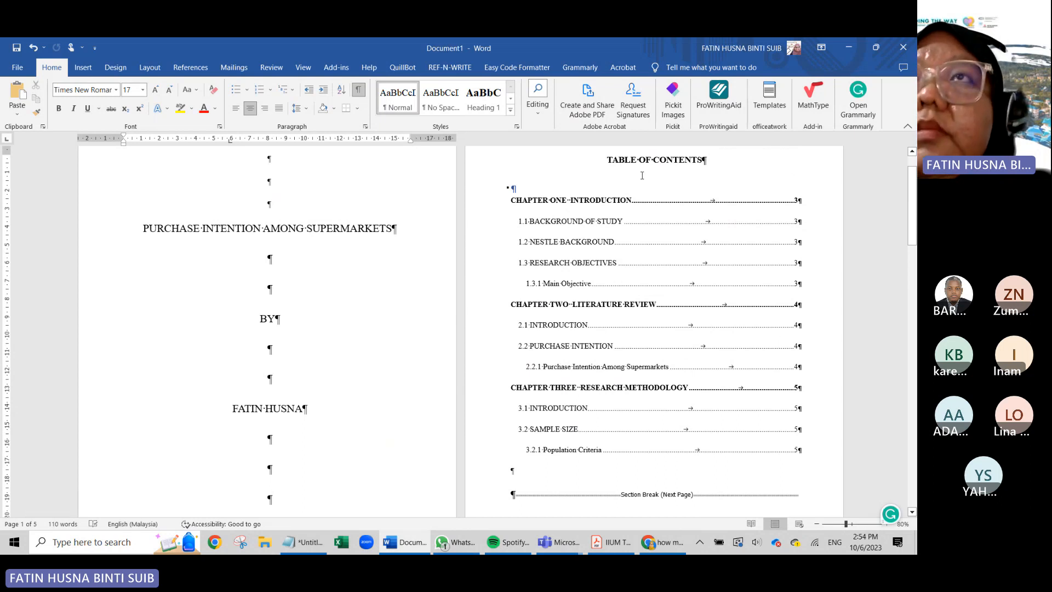
pyautogui.scroll(-5, 642, 175)
pyautogui.scroll(2, 630, 247)
pyautogui.scroll(-3, 620, 324)
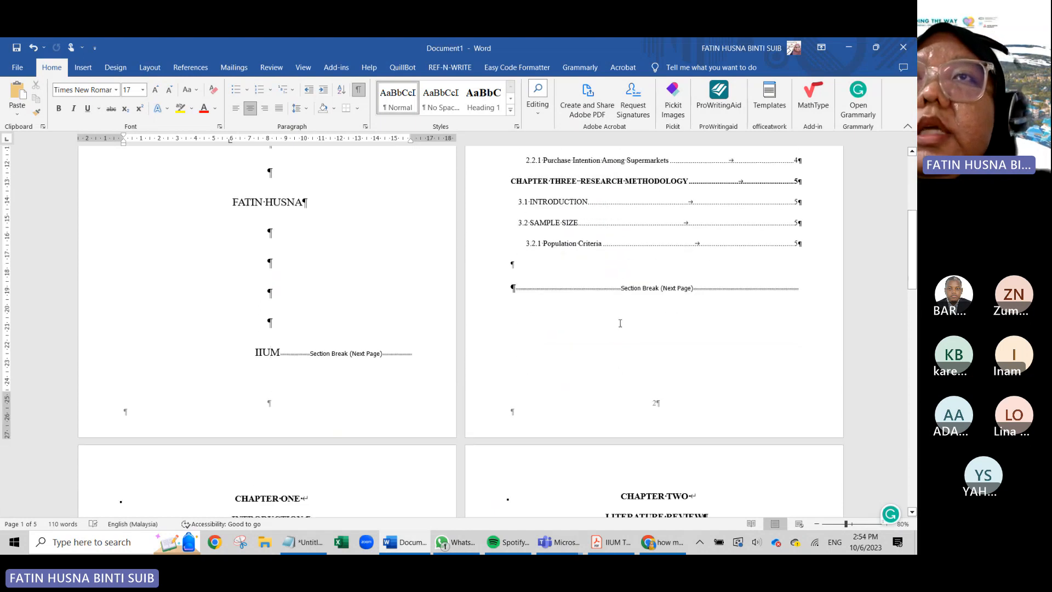
# - Examine the section breaks between the cover, Table of Contents and chapter pages, and hide the formatting marks
pyautogui.scroll(-5, 635, 289)
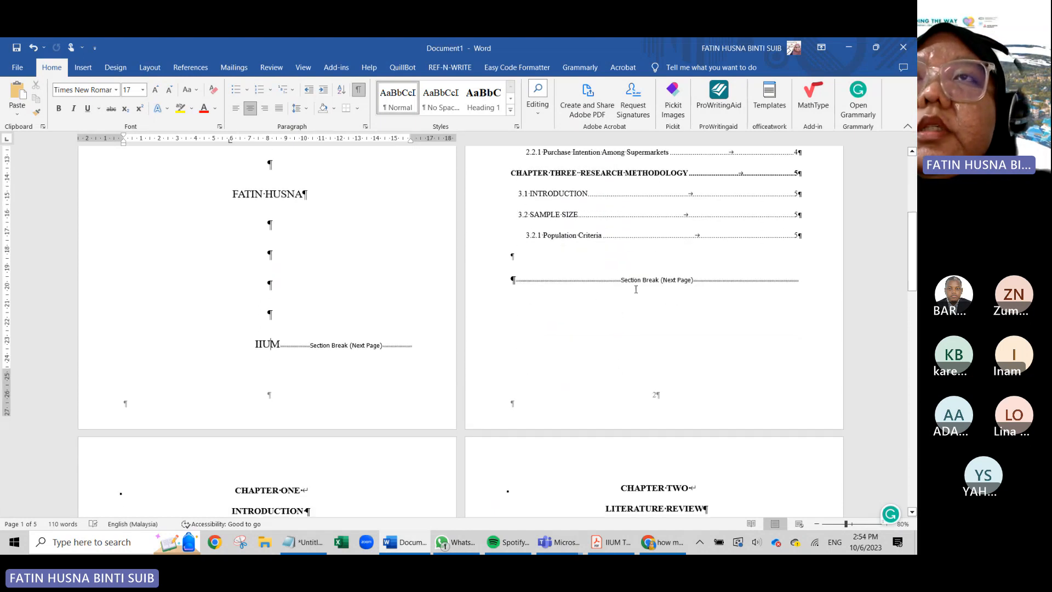
pyautogui.scroll(2, 657, 211)
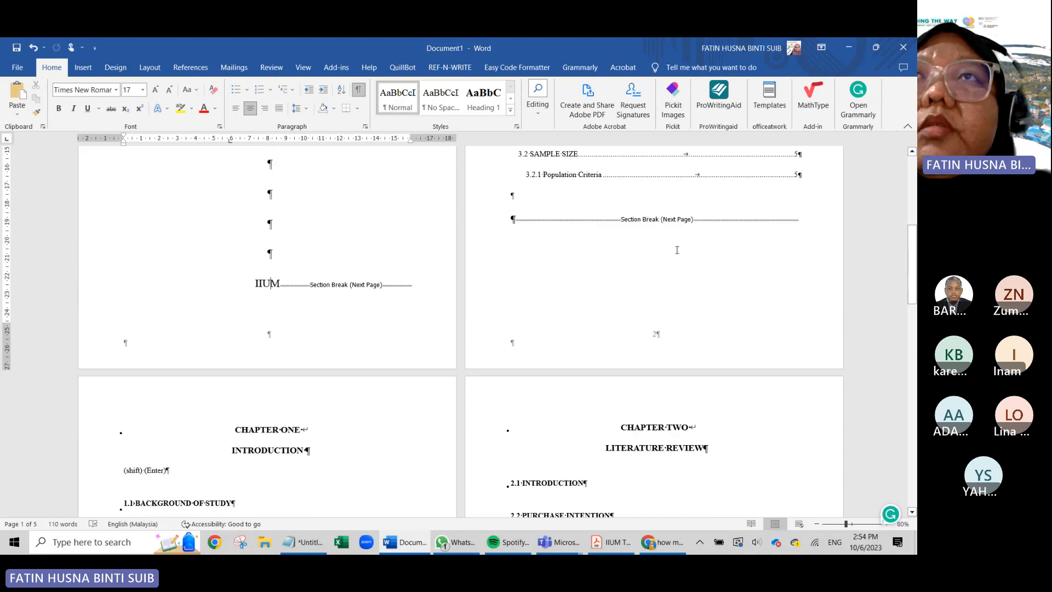
pyautogui.scroll(6, 563, 293)
pyautogui.scroll(3, 562, 293)
pyautogui.scroll(-10, 603, 247)
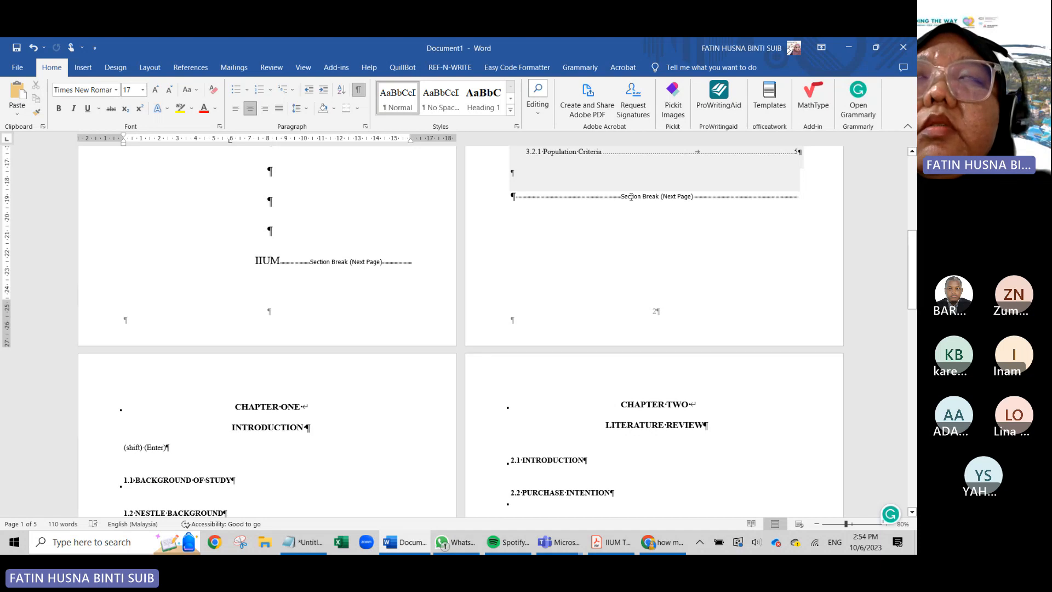
pyautogui.scroll(5, 630, 197)
pyautogui.hotkey('ctrl', 'shift', '8')
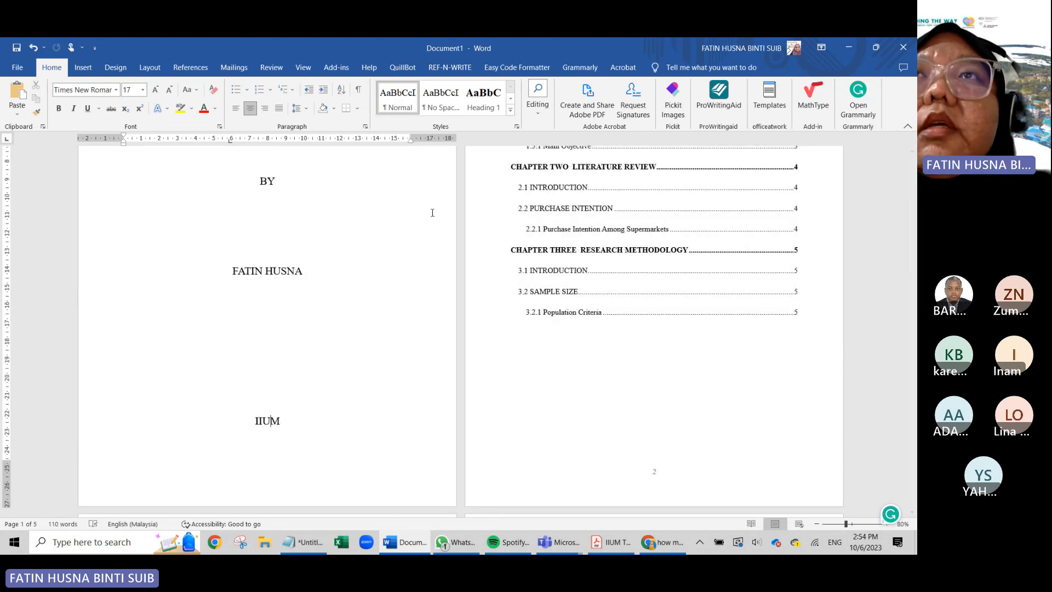
# - Review the page numbers on the cover, Table of Contents and chapter pages to see where the numbering style has to change
pyautogui.scroll(-6, 441, 299)
pyautogui.scroll(10, 442, 296)
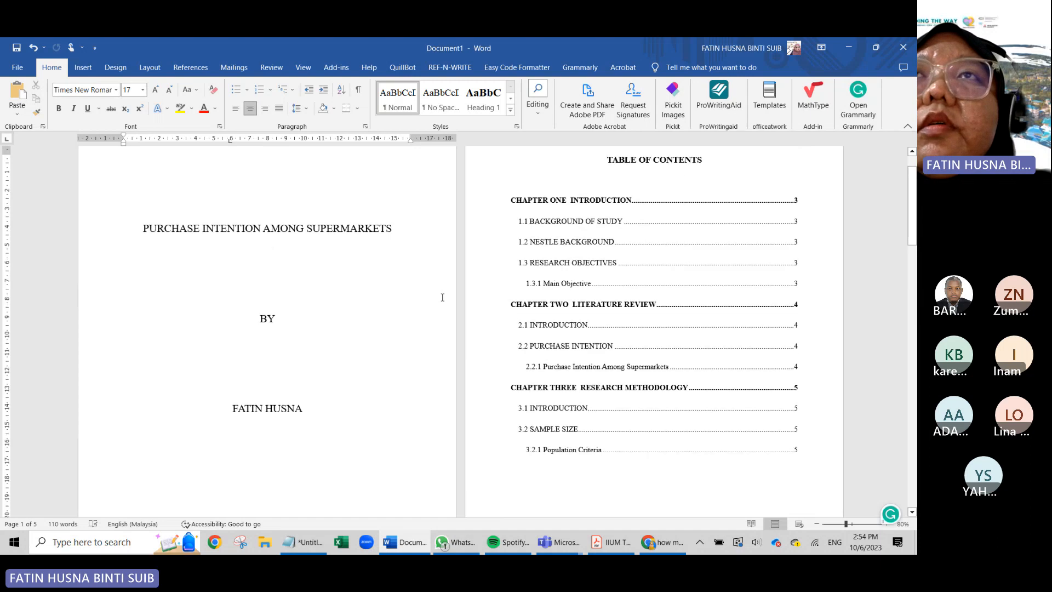
pyautogui.scroll(1, 442, 297)
pyautogui.scroll(-4, 442, 298)
pyautogui.scroll(1, 716, 336)
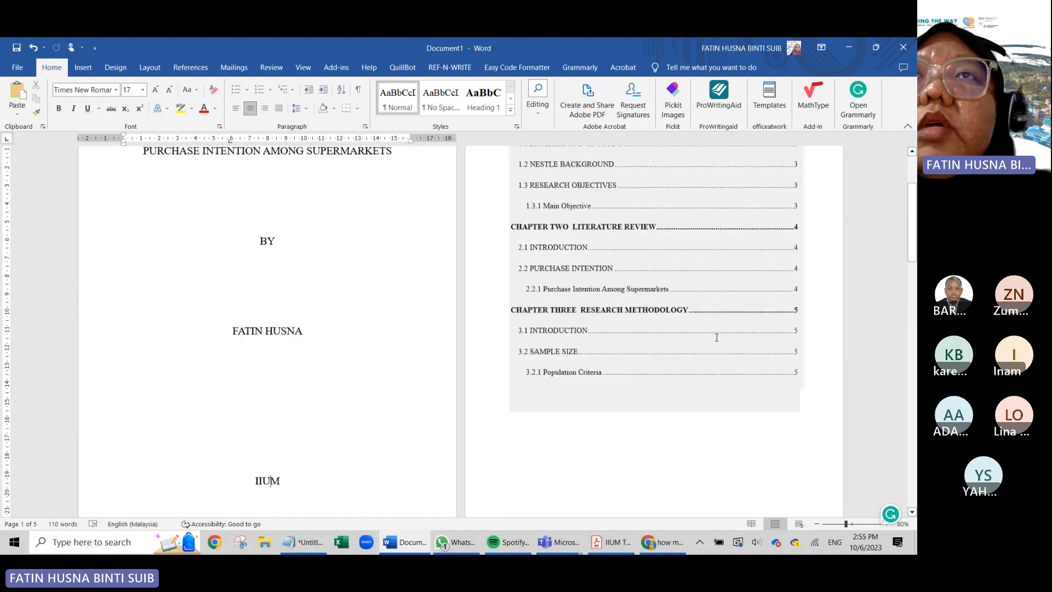
pyautogui.scroll(3, 716, 336)
pyautogui.scroll(-10, 712, 345)
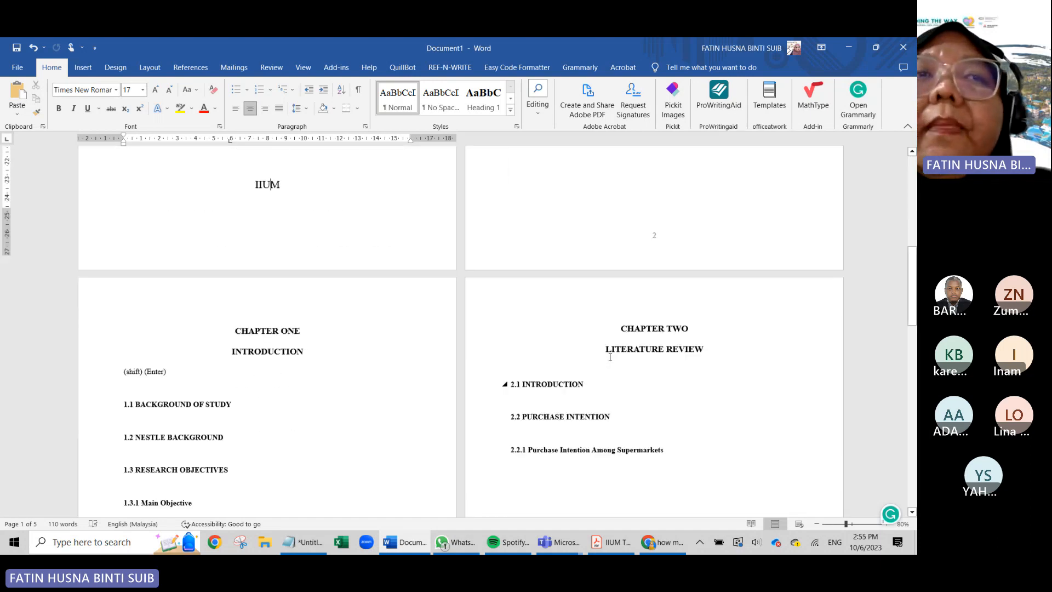
pyautogui.scroll(-1, 213, 423)
pyautogui.scroll(-3, 279, 372)
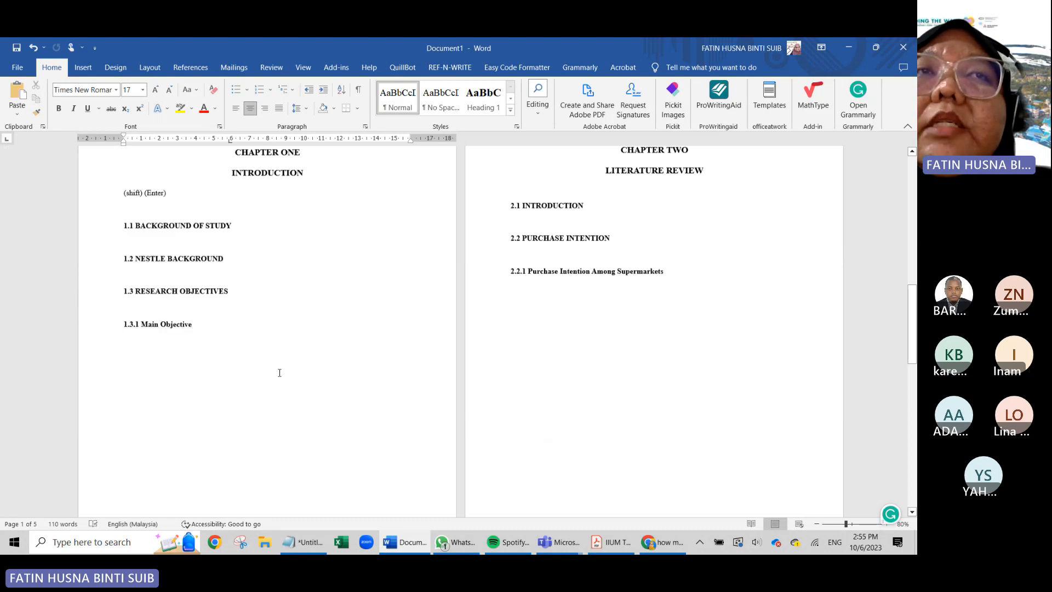
pyautogui.scroll(13, 280, 368)
pyautogui.scroll(-12, 704, 266)
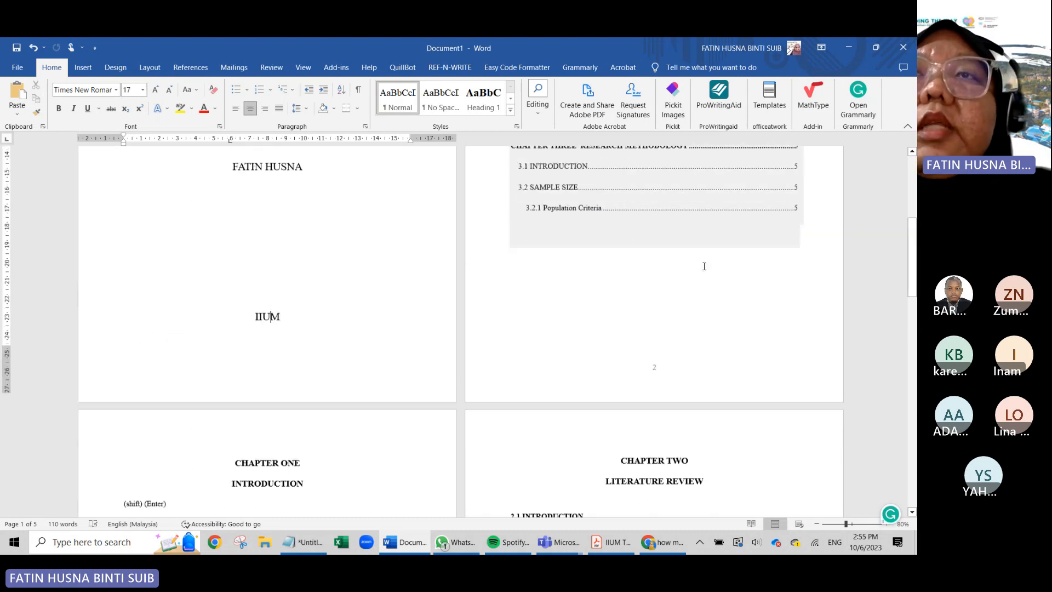
pyautogui.scroll(-3, 704, 266)
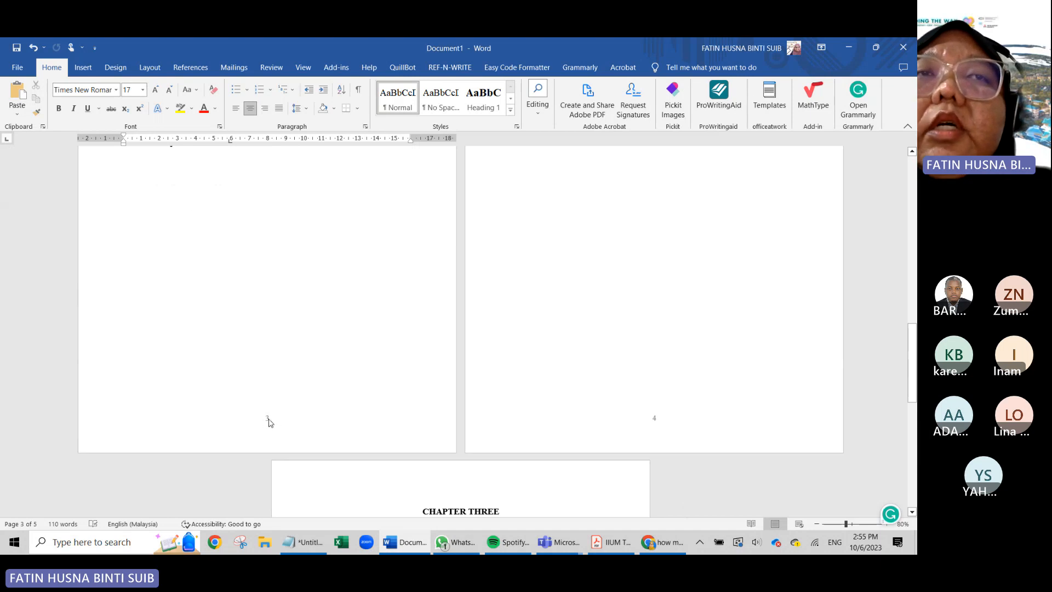
pyautogui.scroll(12, 411, 381)
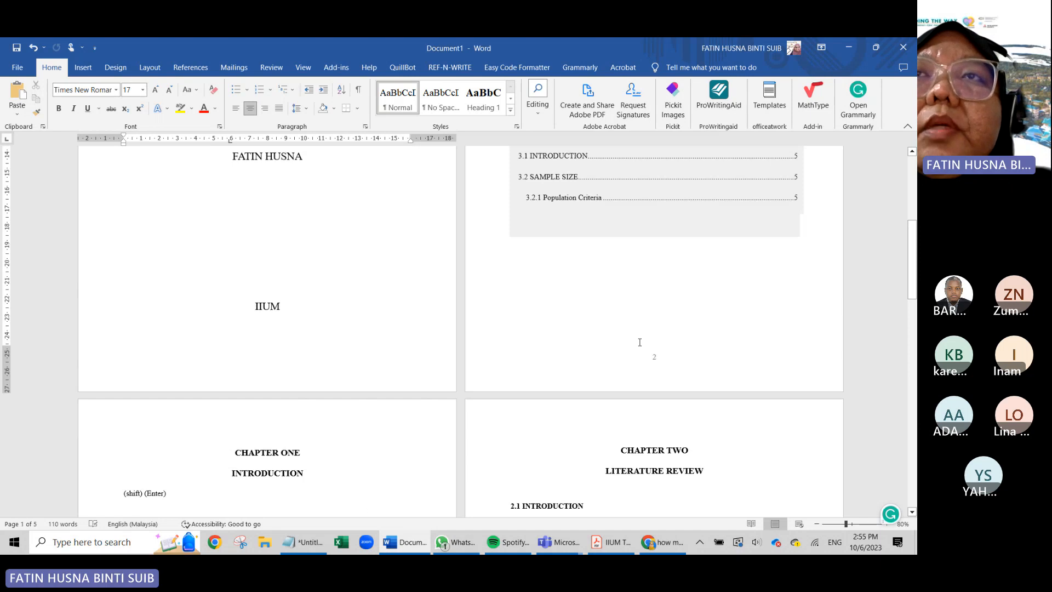
pyautogui.scroll(-9, 640, 341)
pyautogui.scroll(8, 652, 332)
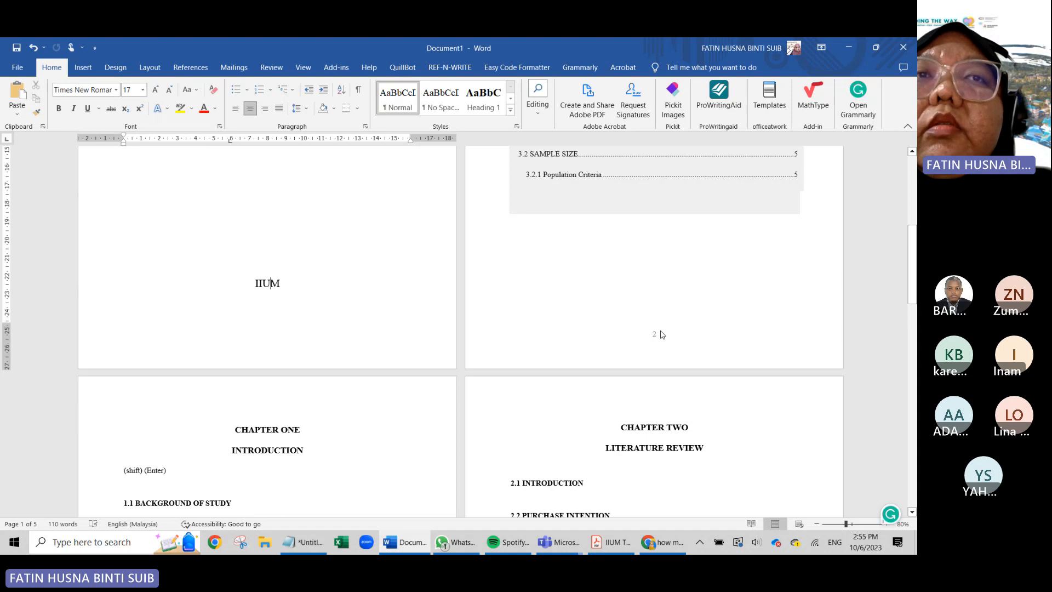
# - Open the footer of the Chapter One page and unlink the Section 3 footer from the previous section
pyautogui.scroll(-10, 285, 356)
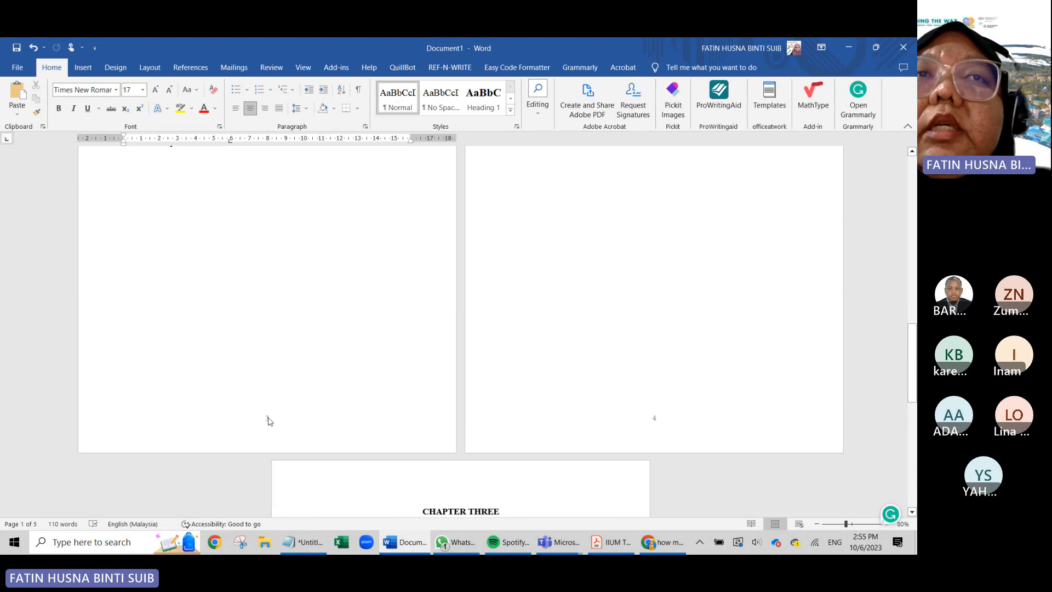
pyautogui.doubleClick(267, 419)
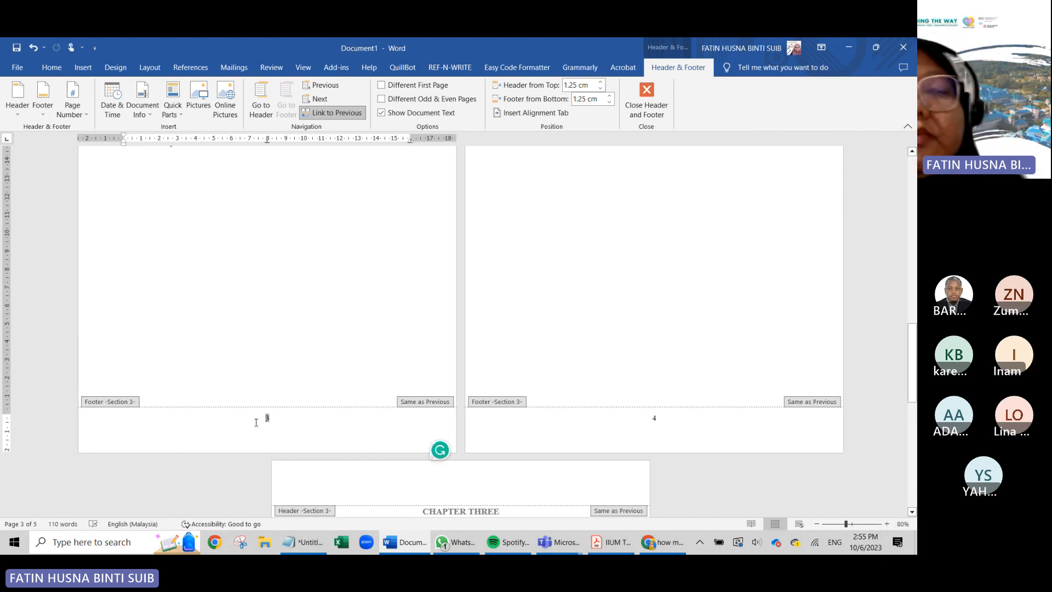
pyautogui.click(321, 115)
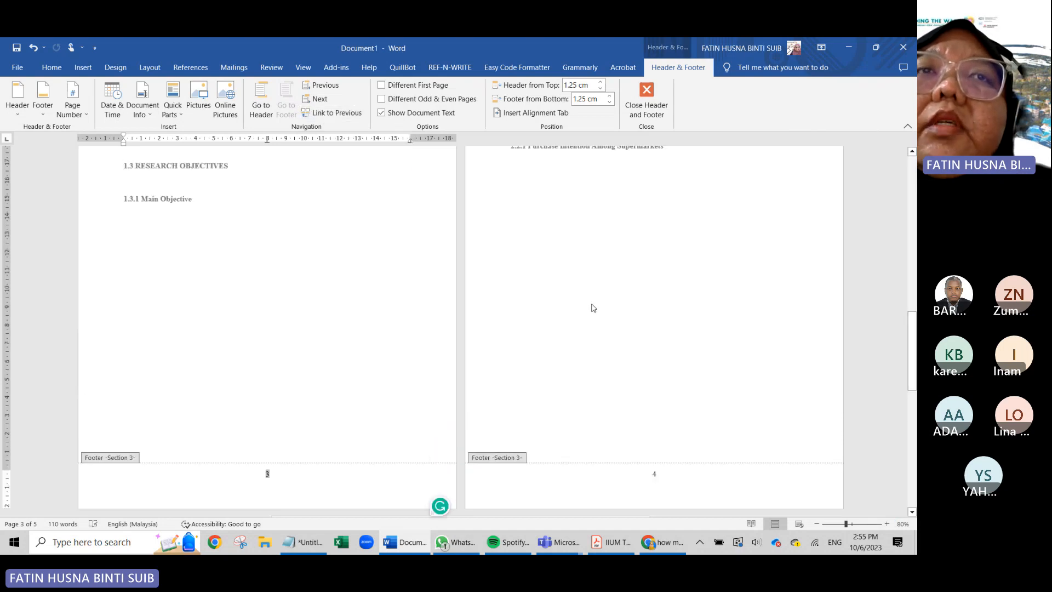
# - Format the Table of Contents page number in the Section 2 footer as i, ii, iii, starting at the first number
pyautogui.scroll(5, 365, 337)
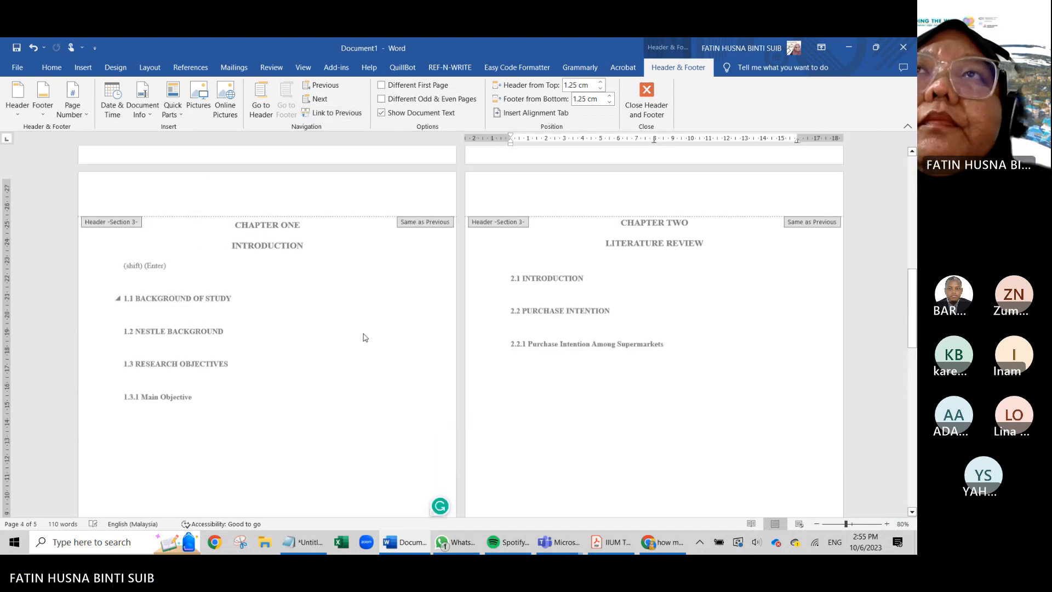
pyautogui.scroll(5, 364, 336)
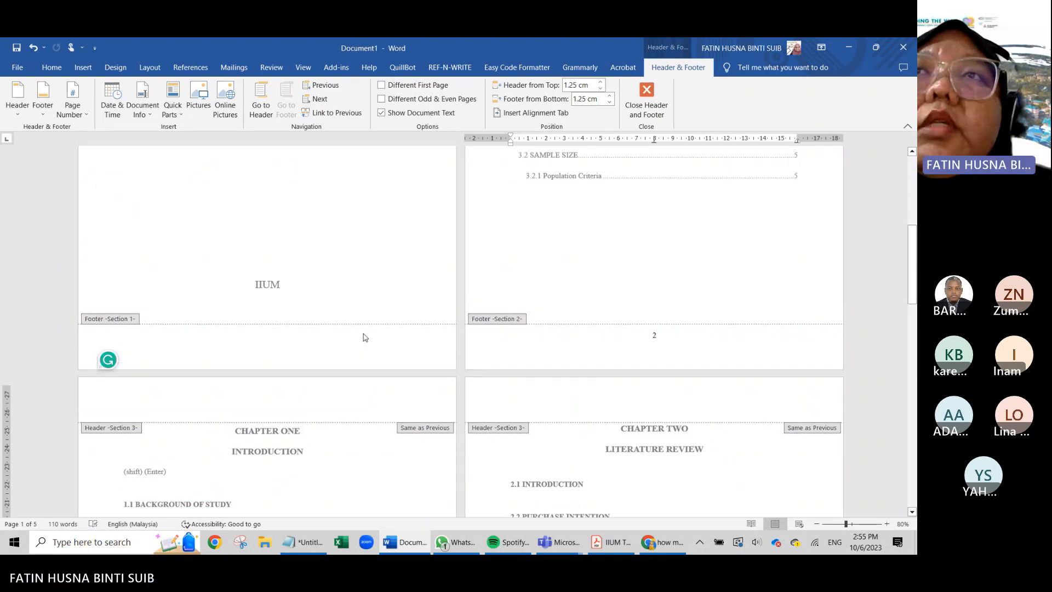
pyautogui.scroll(2, 365, 337)
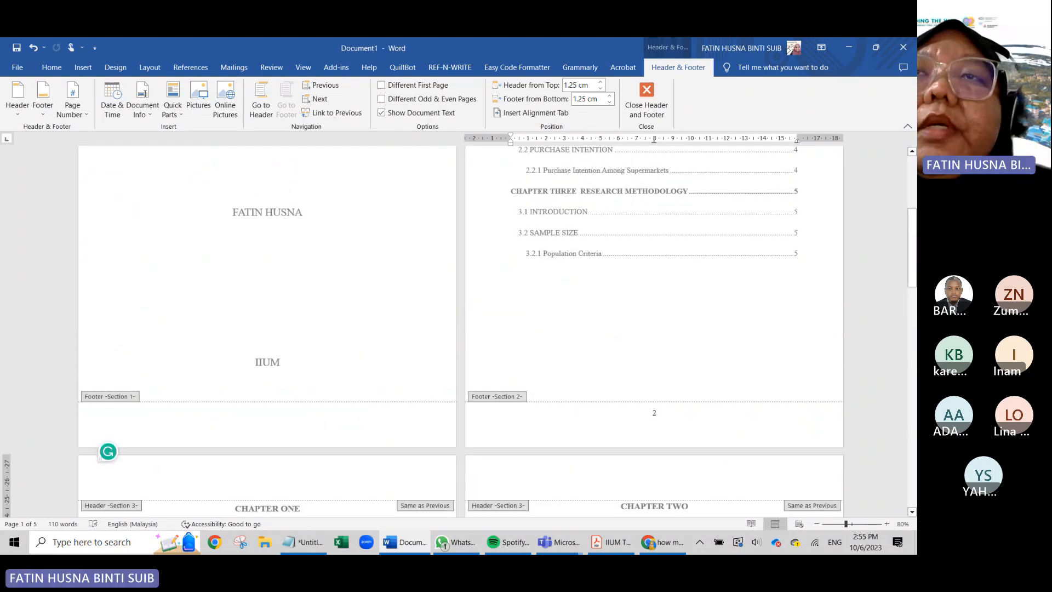
pyautogui.doubleClick(654, 412)
pyautogui.rightClick(654, 413)
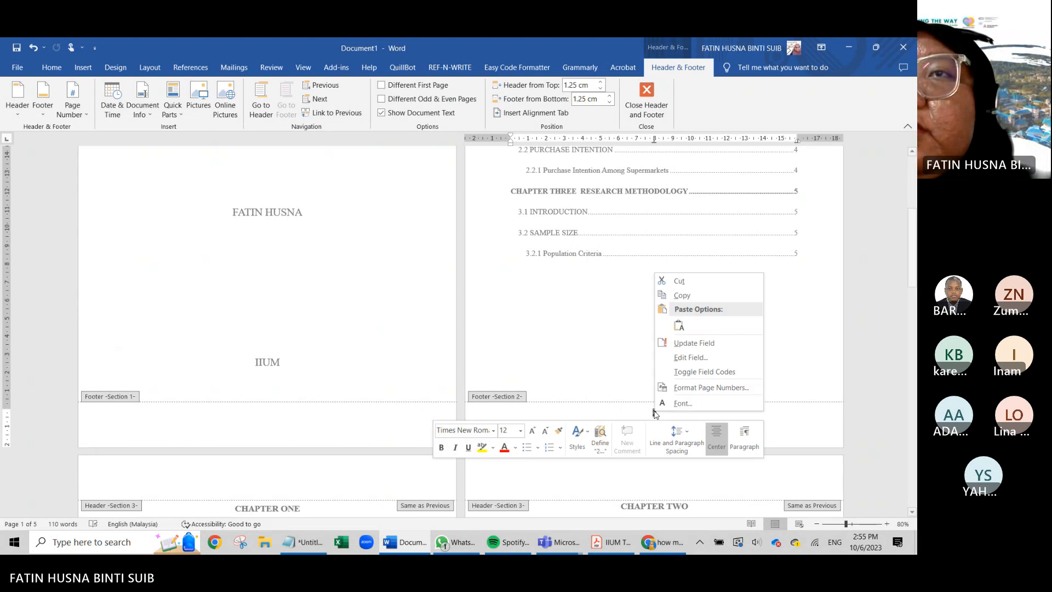
pyautogui.click(676, 387)
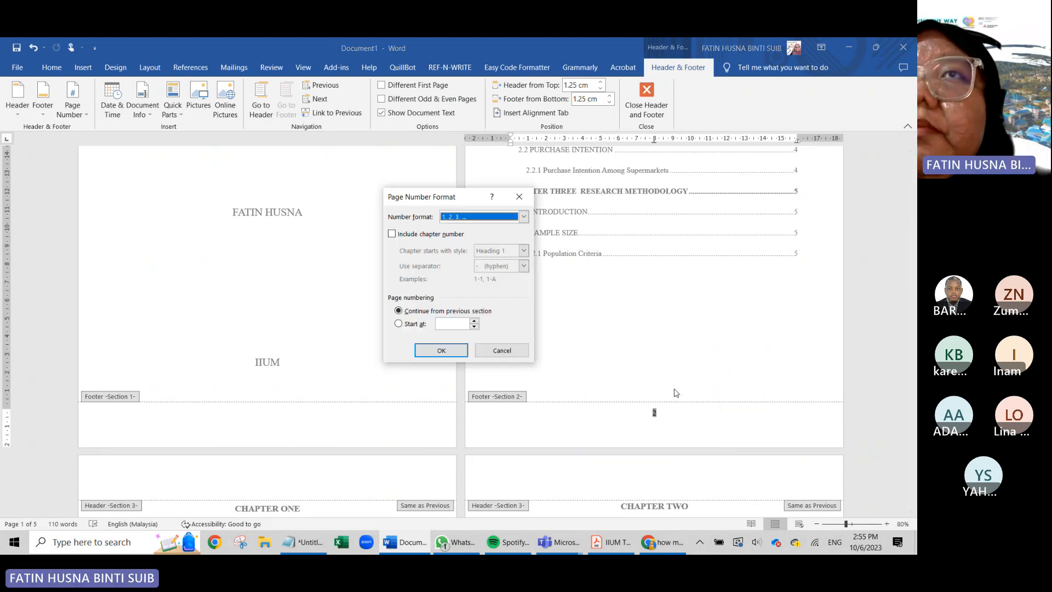
pyautogui.click(408, 326)
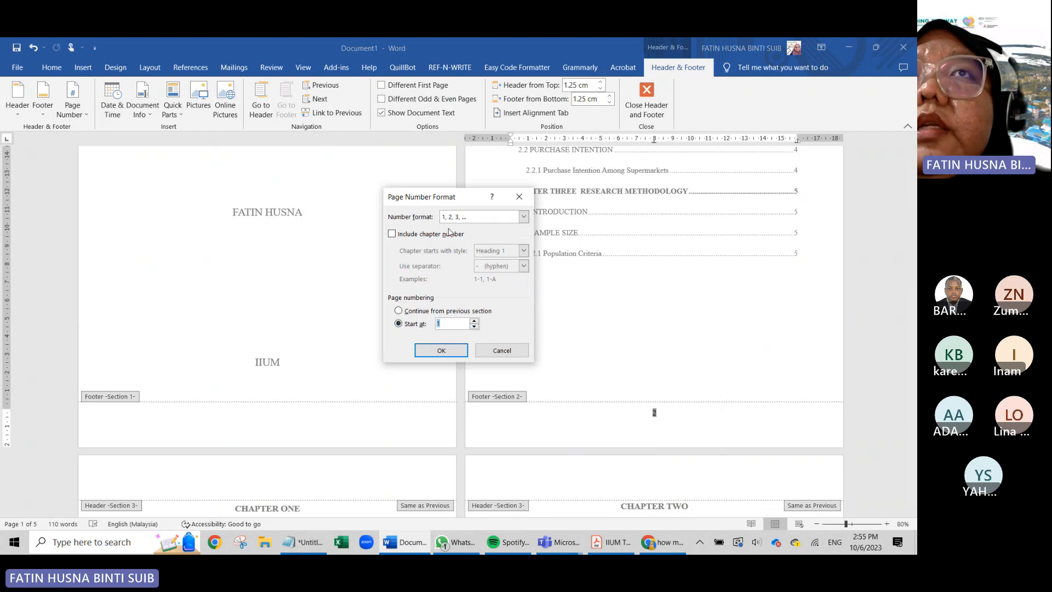
pyautogui.click(519, 217)
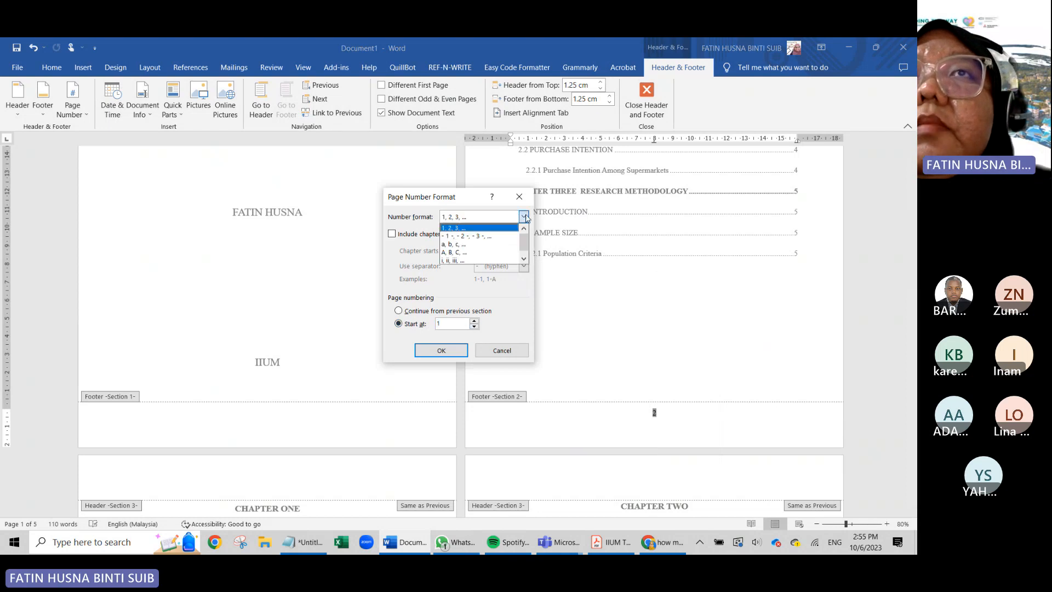
pyautogui.click(451, 263)
pyautogui.click(441, 350)
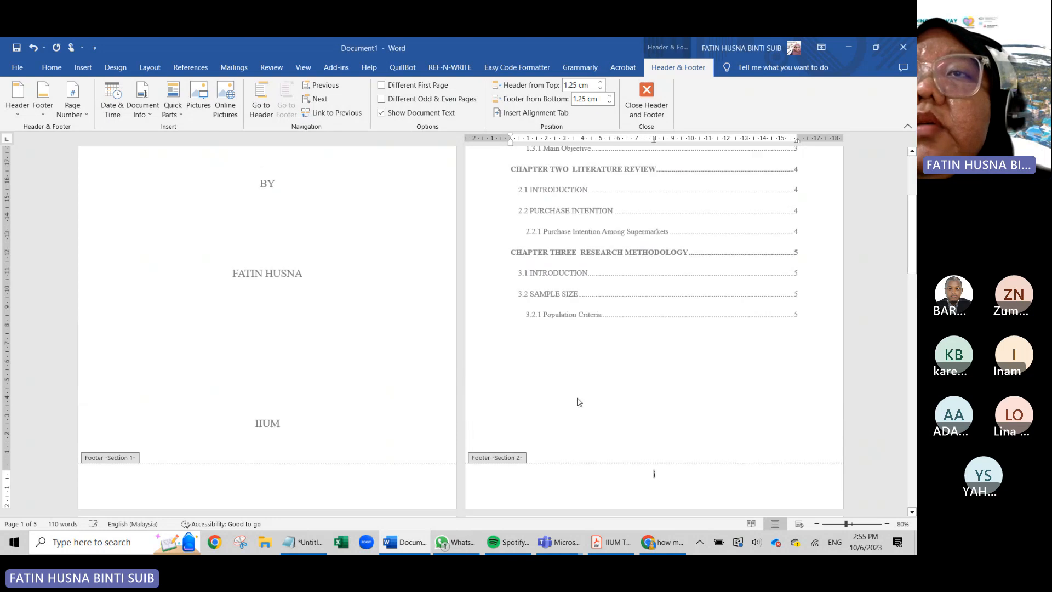
# - Compare the page numbers in the Section 2 footer with those in the Section 3 chapter footers
pyautogui.scroll(-15, 699, 481)
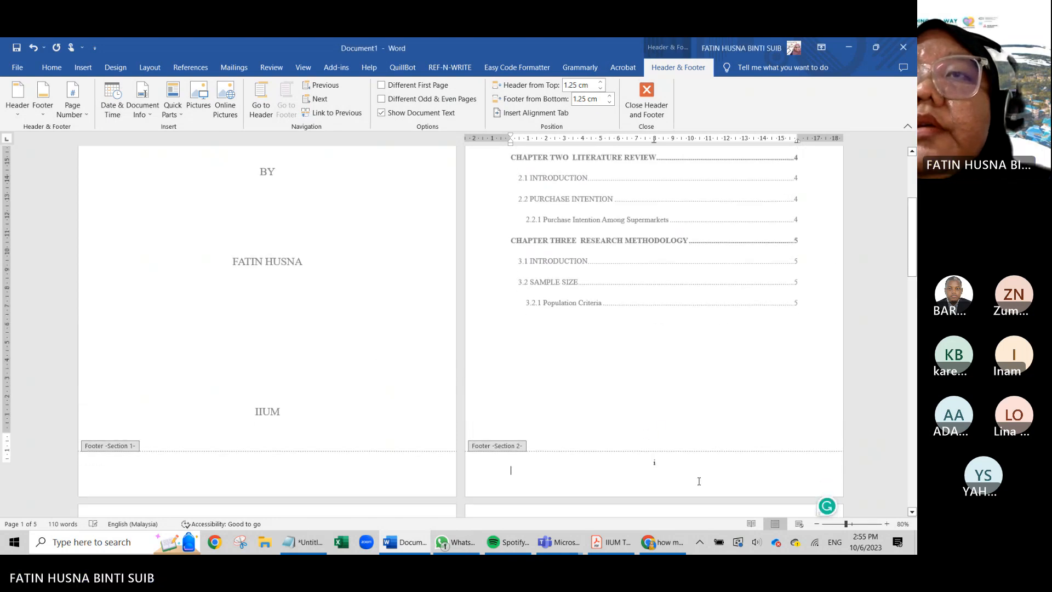
pyautogui.scroll(15, 696, 477)
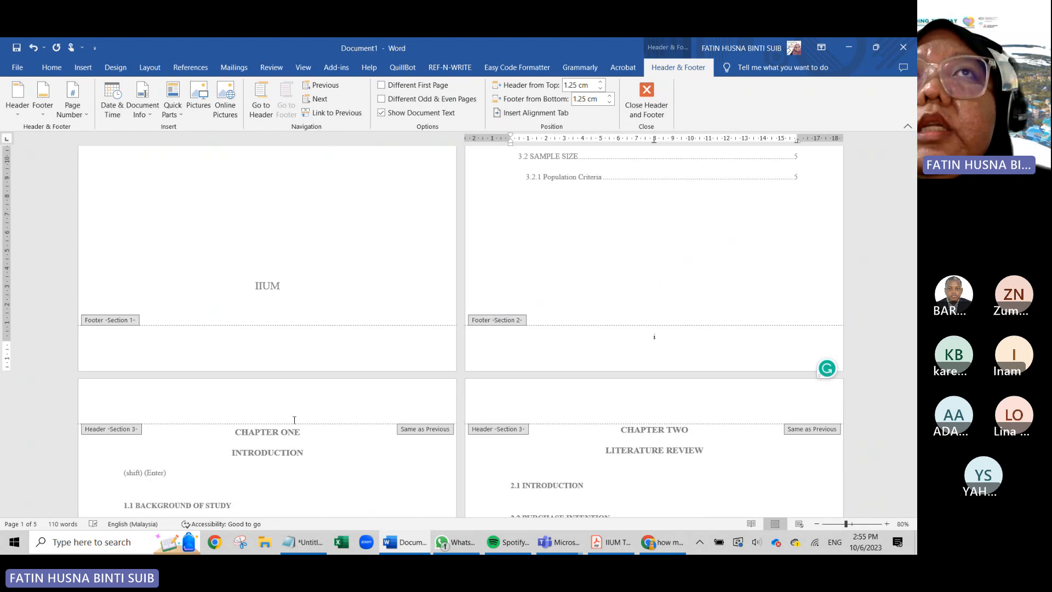
pyautogui.scroll(-10, 669, 350)
pyautogui.scroll(-3, 672, 354)
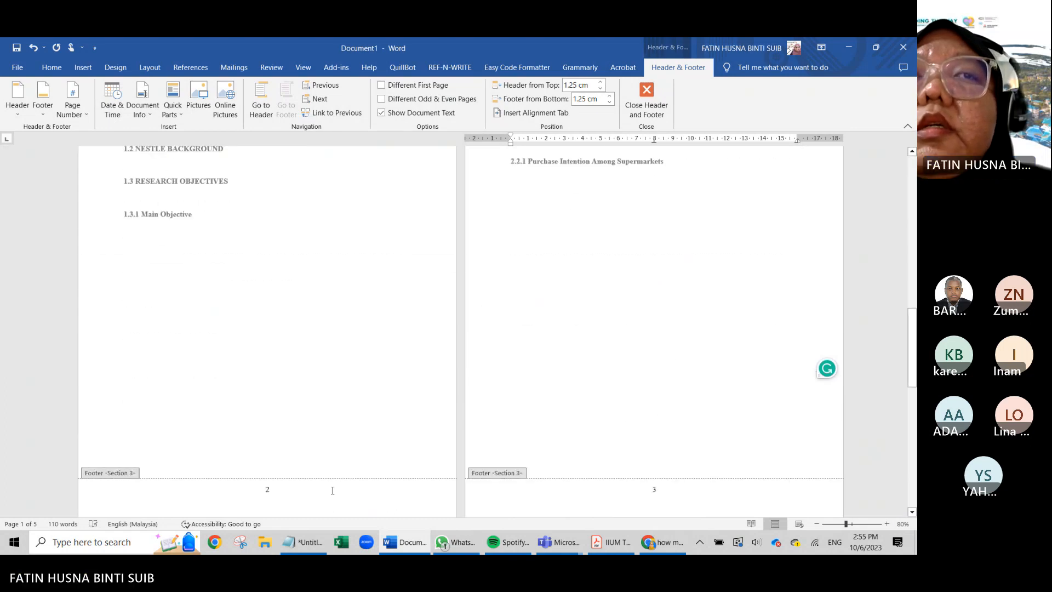
pyautogui.scroll(6, 269, 479)
pyautogui.scroll(-10, 263, 477)
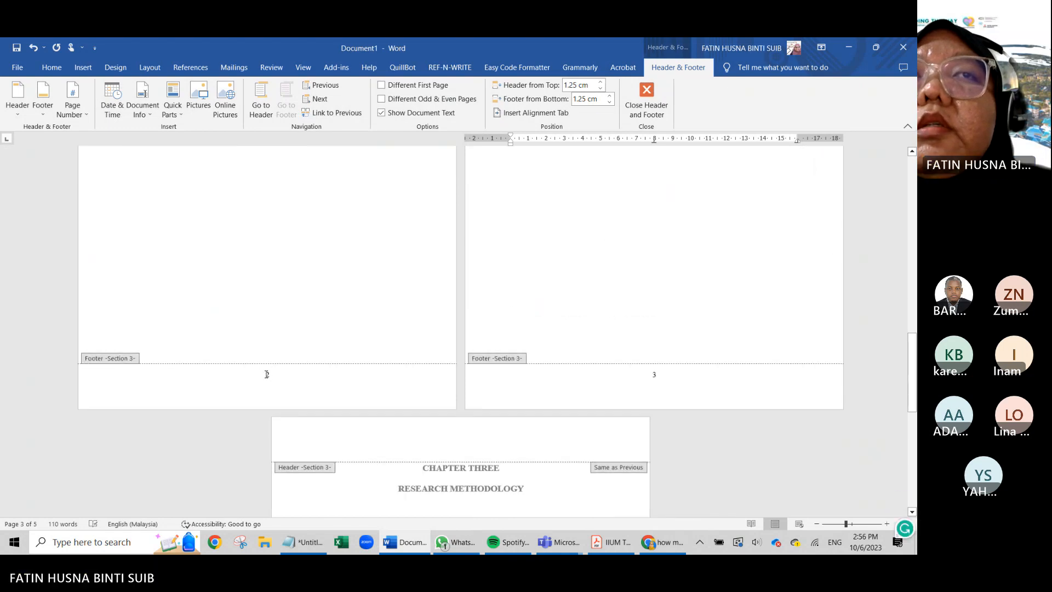
pyautogui.scroll(15, 274, 389)
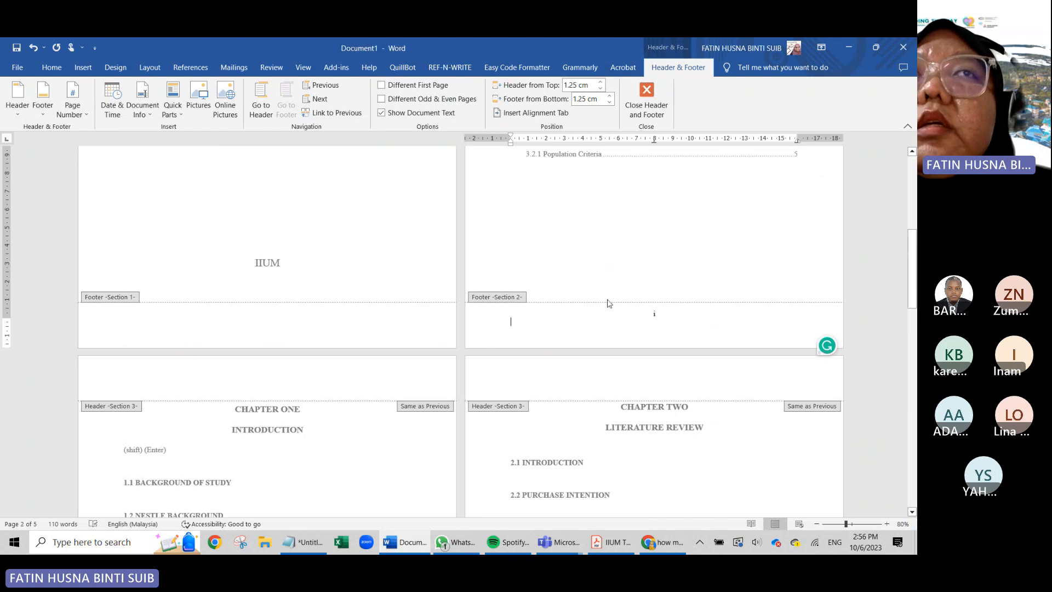
pyautogui.scroll(4, 599, 310)
pyautogui.scroll(-3, 548, 329)
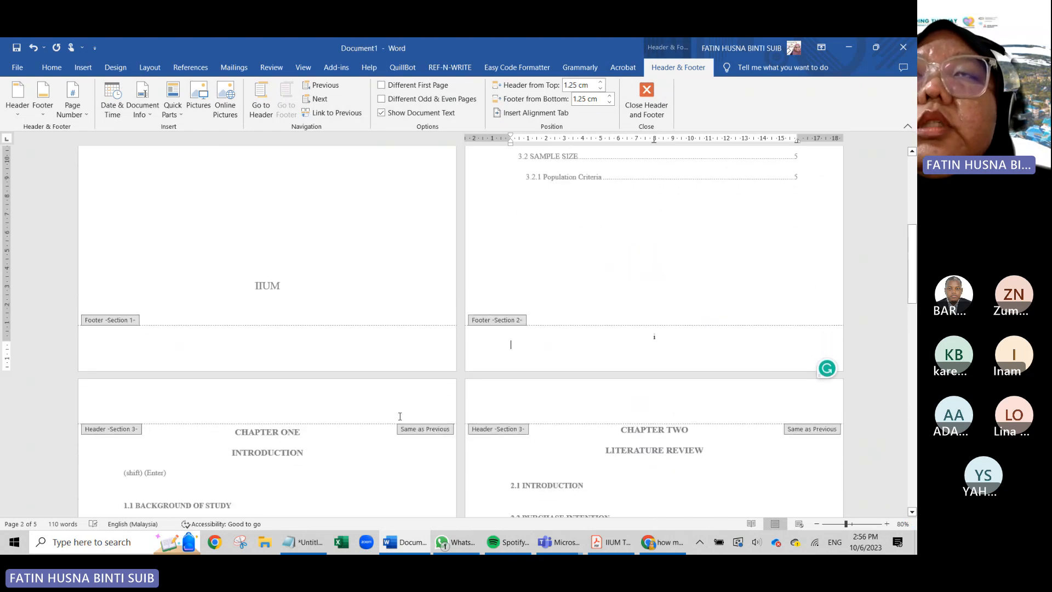
pyautogui.scroll(3, 400, 416)
pyautogui.scroll(-8, 400, 418)
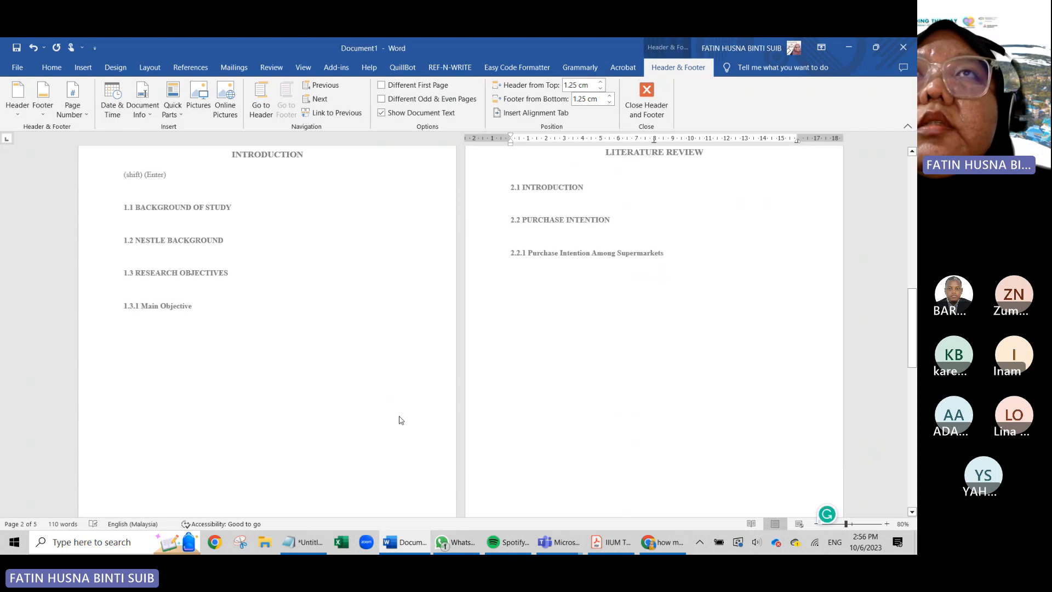
pyautogui.scroll(2, 400, 419)
# - Restart the Section 3 page numbering at 1 from the Chapter One page, using the 1, 2, 3 format
pyautogui.scroll(-4, 399, 418)
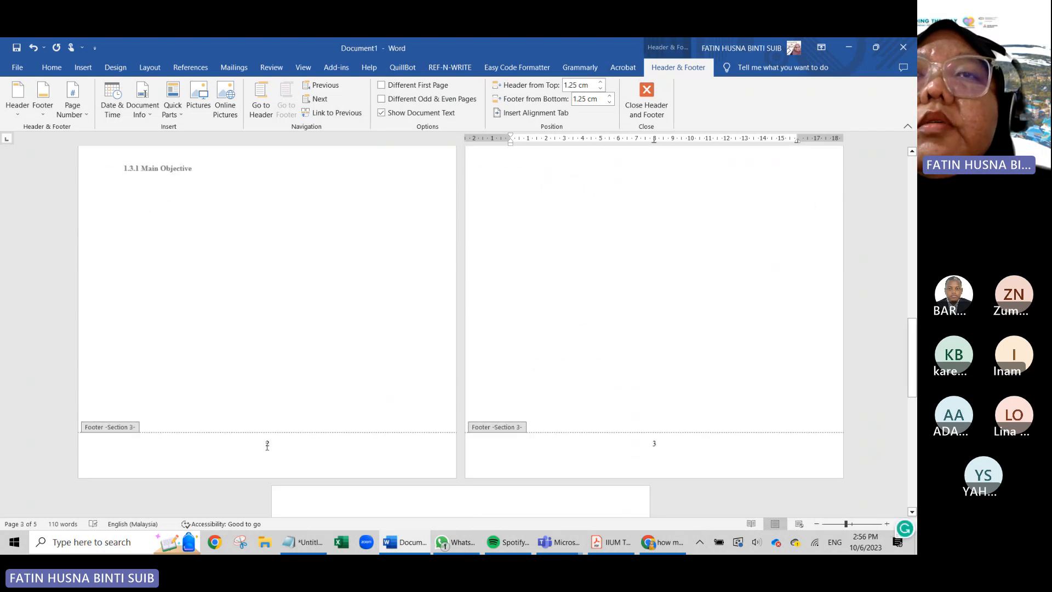
pyautogui.click(267, 444)
pyautogui.rightClick(267, 445)
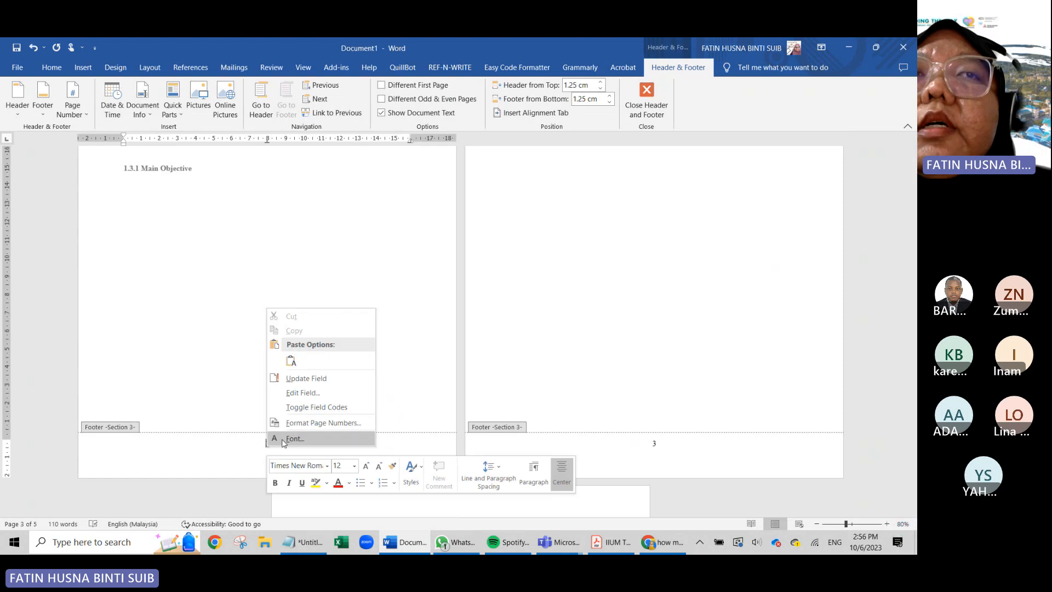
pyautogui.click(303, 423)
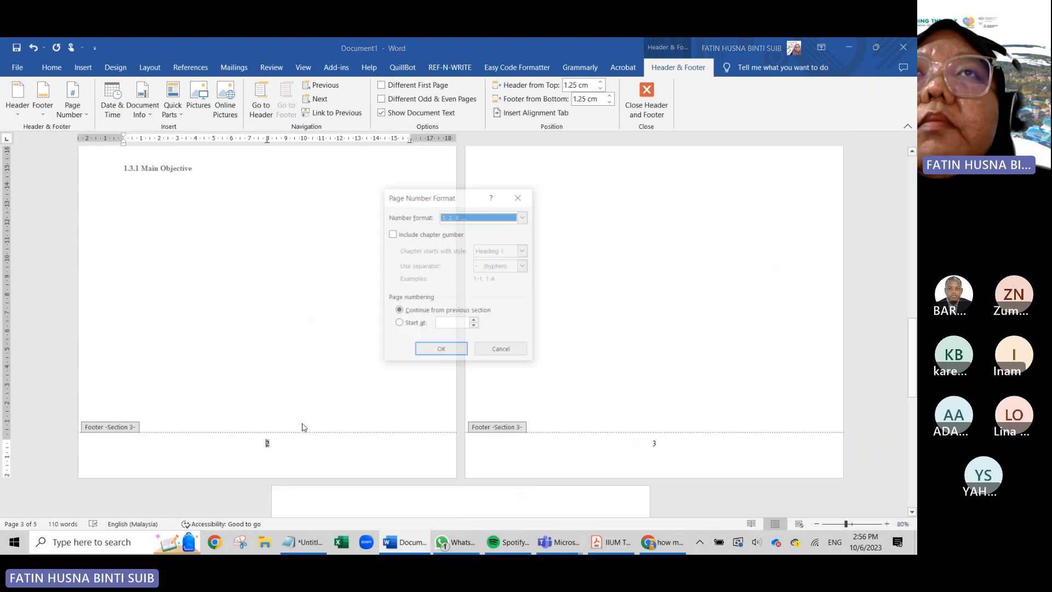
pyautogui.click(399, 324)
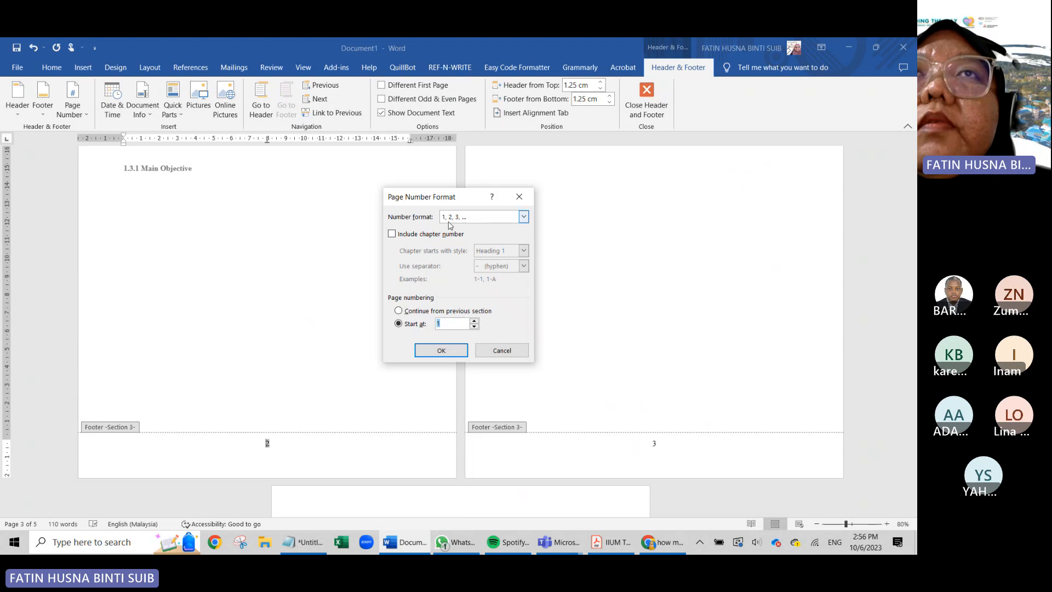
pyautogui.click(461, 350)
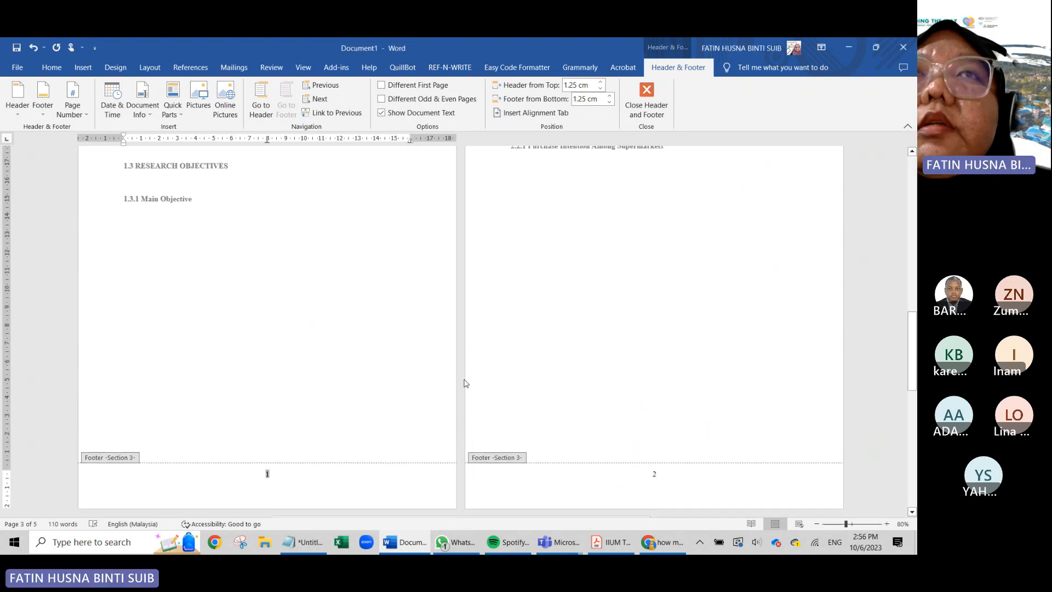
# - Close the Section 3 footer and return to the document body
pyautogui.scroll(-3, 462, 381)
pyautogui.scroll(2, 579, 255)
pyautogui.click(646, 96)
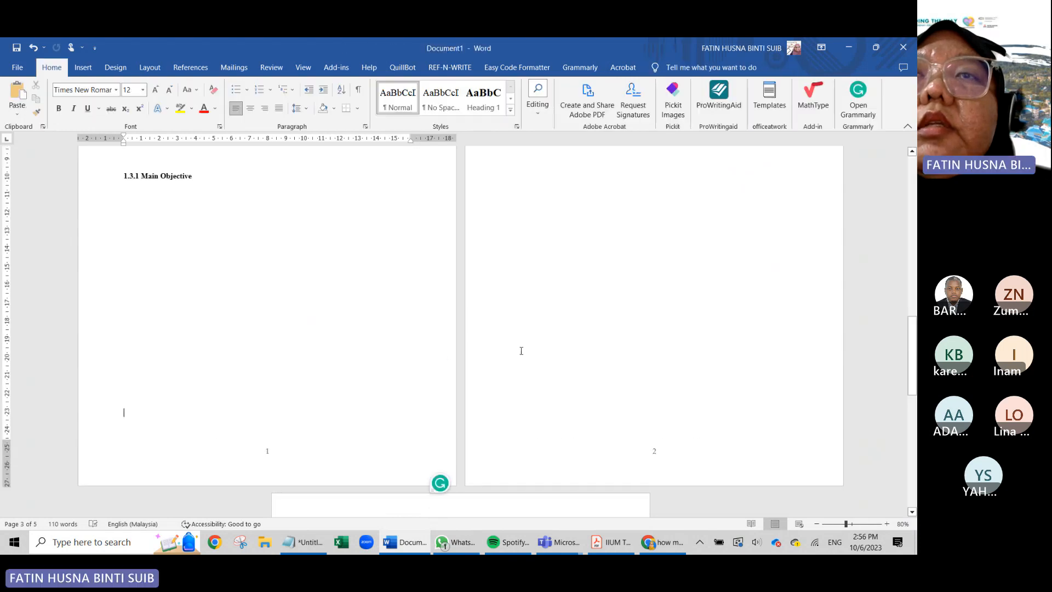
# - Check the footer page numbering across the cover page, the Table of Contents page and Chapters One to Three
pyautogui.scroll(-3, 328, 335)
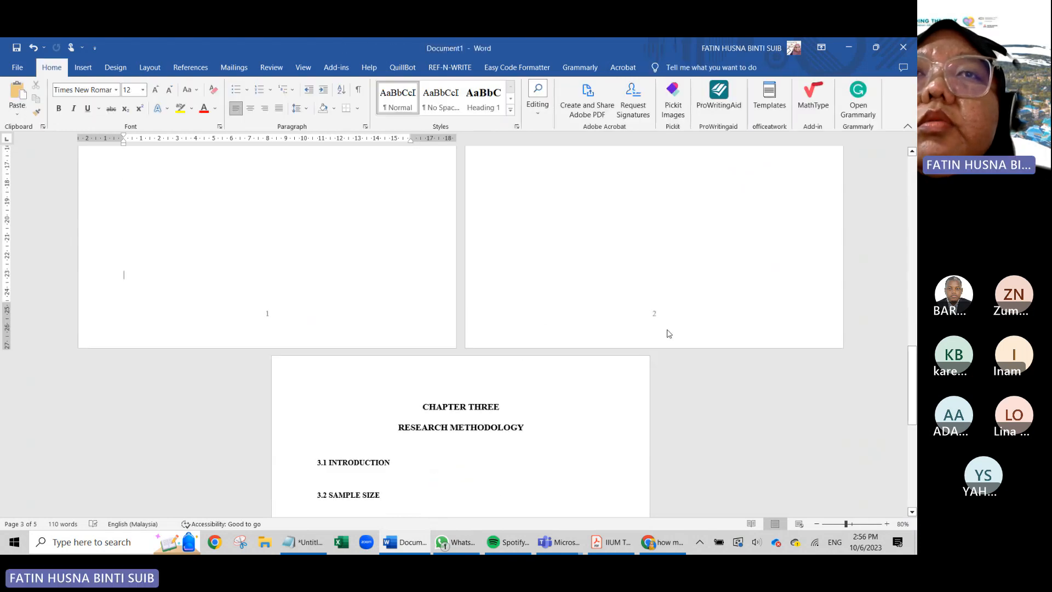
pyautogui.scroll(-5, 667, 333)
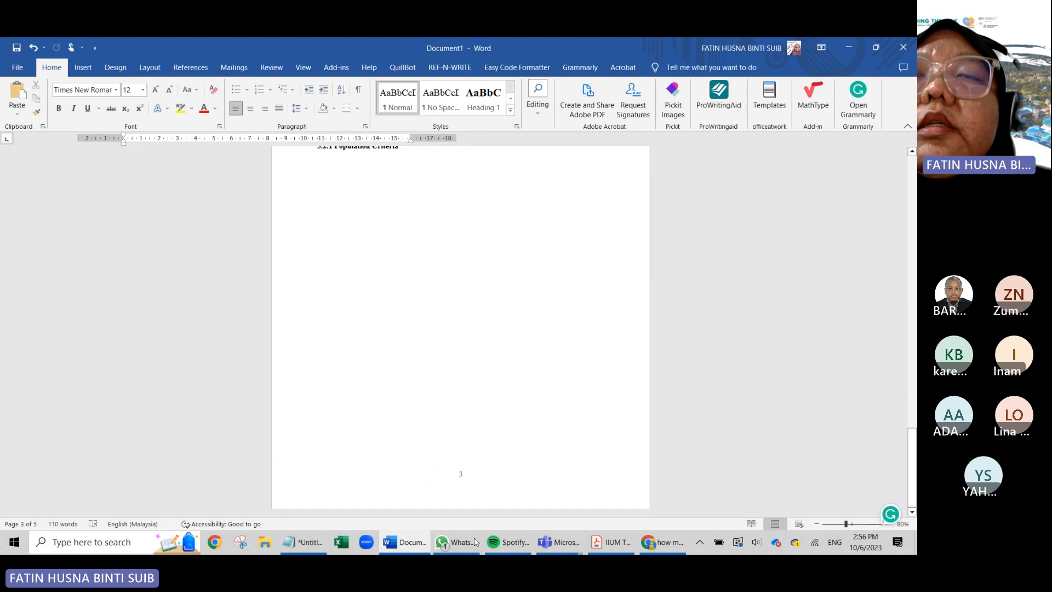
pyautogui.scroll(15, 488, 481)
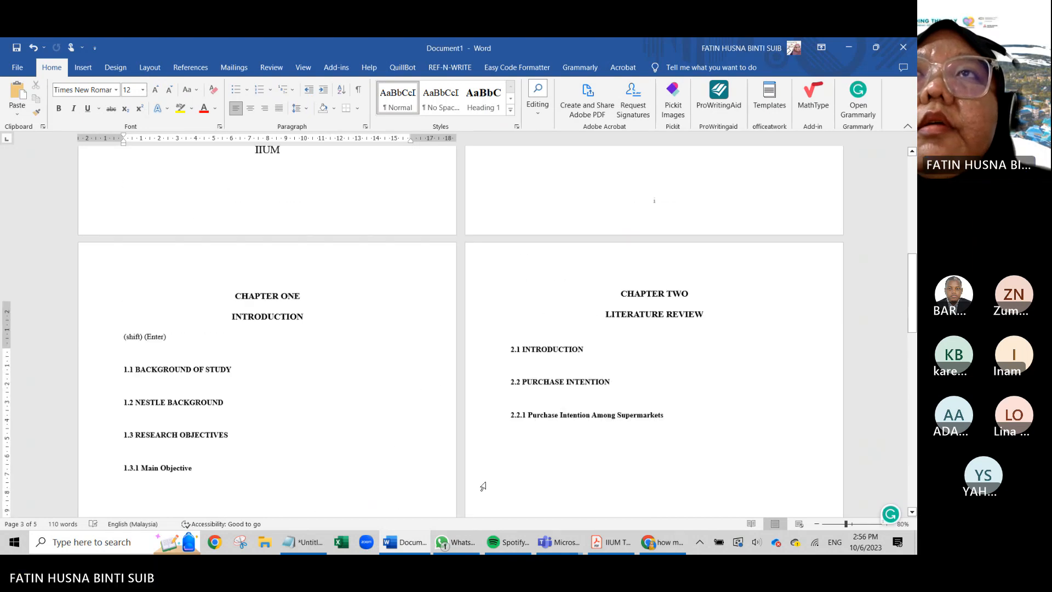
pyautogui.scroll(10, 483, 486)
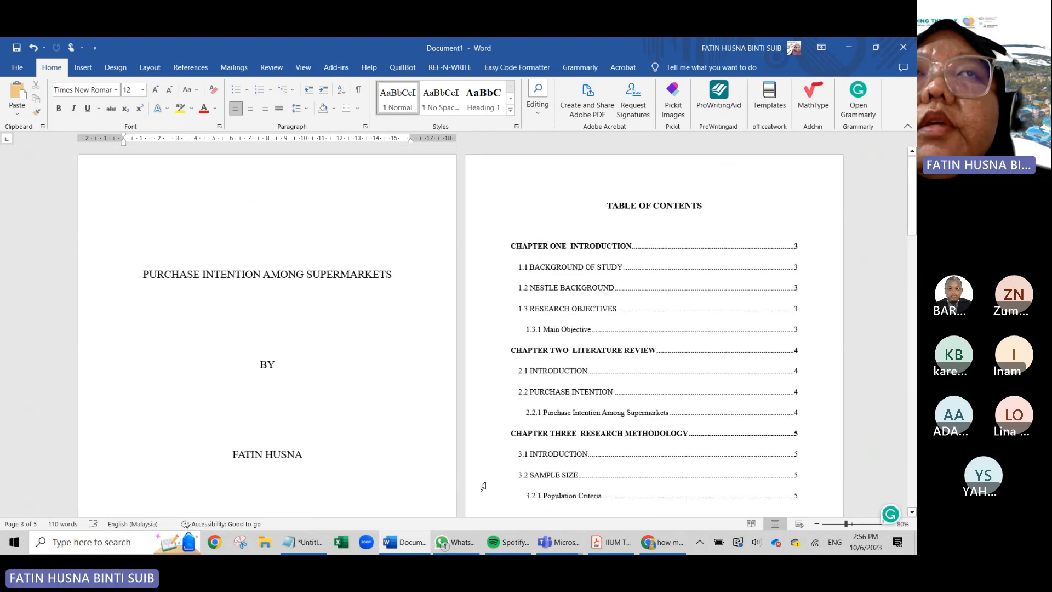
pyautogui.scroll(-6, 323, 422)
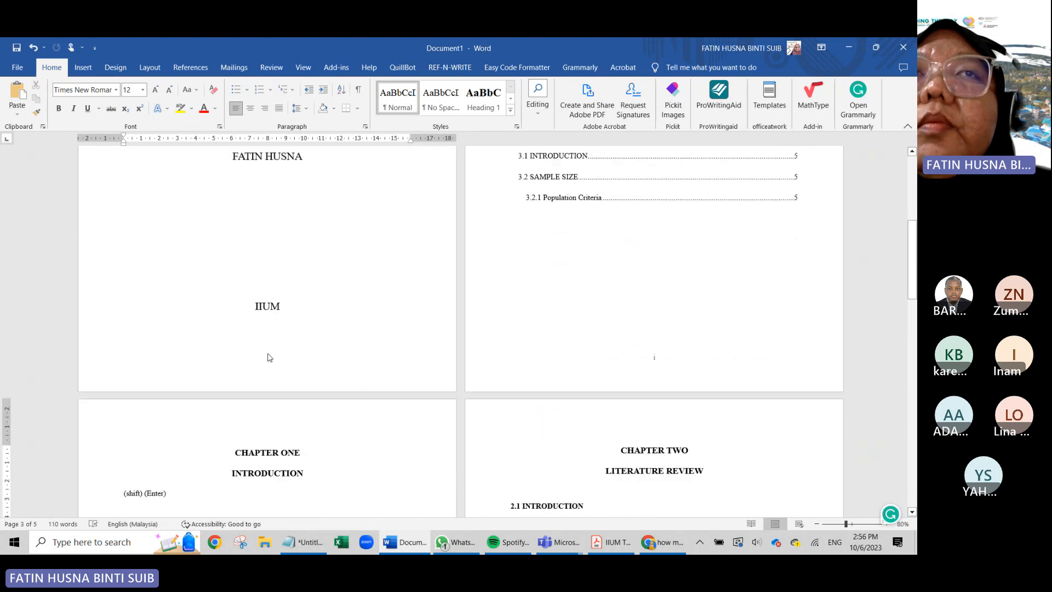
pyautogui.scroll(8, 682, 360)
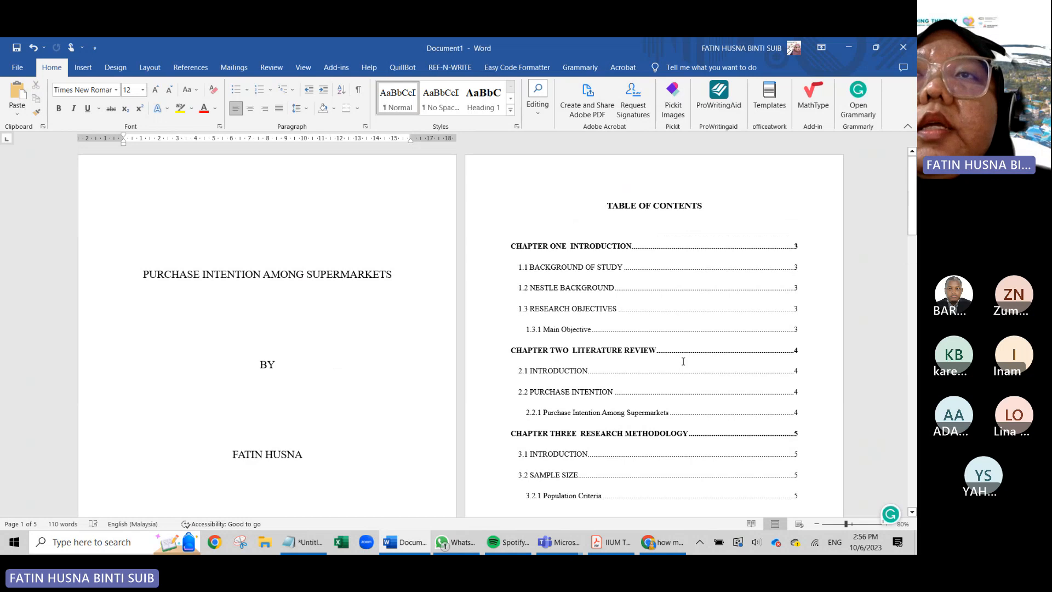
pyautogui.scroll(-5, 683, 361)
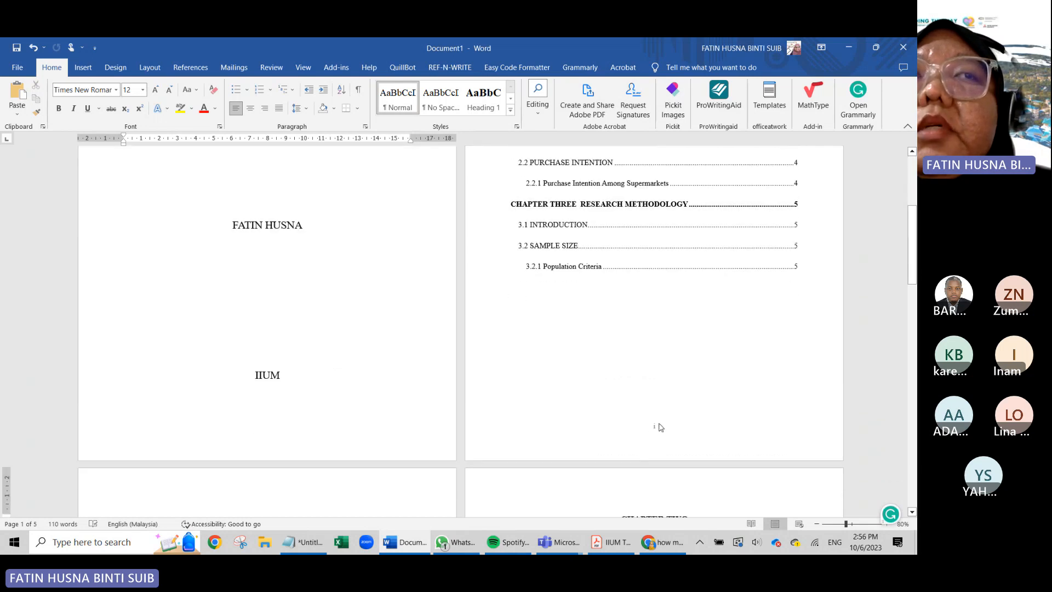
pyautogui.scroll(-10, 660, 427)
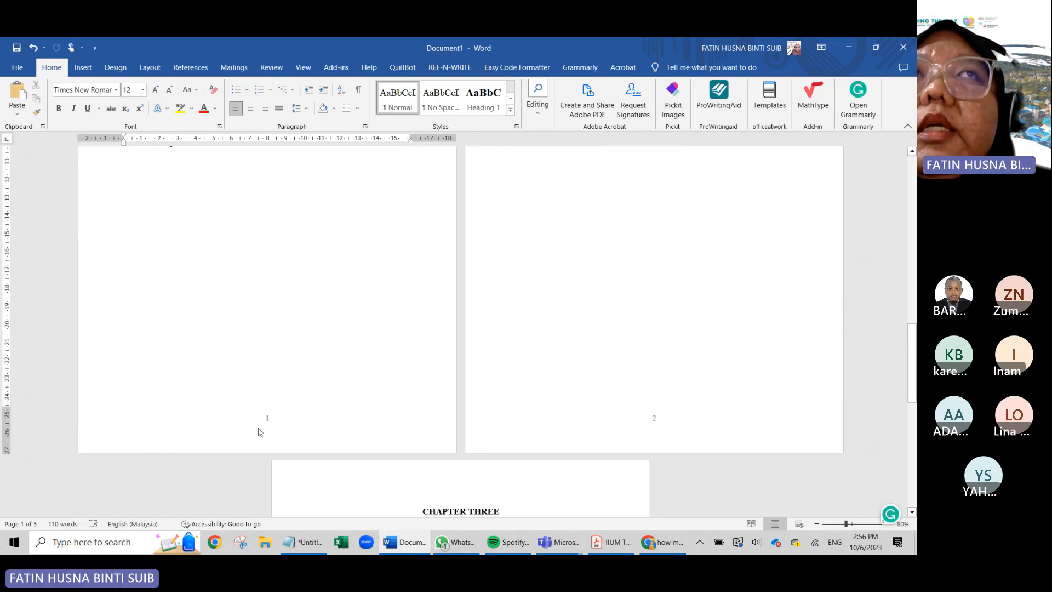
pyautogui.scroll(5, 260, 431)
pyautogui.scroll(-6, 259, 430)
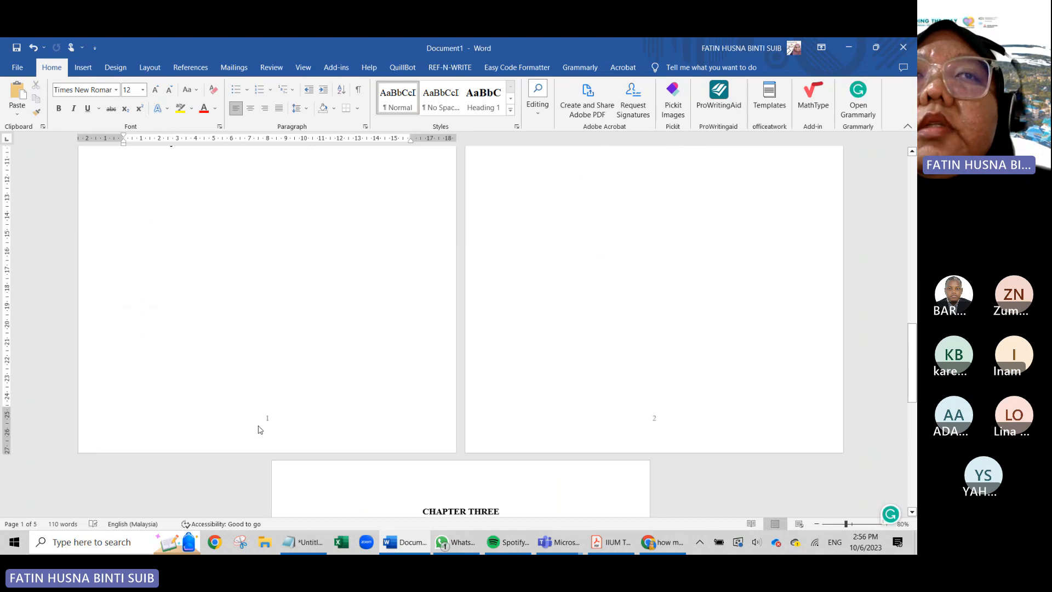
pyautogui.scroll(-7, 268, 421)
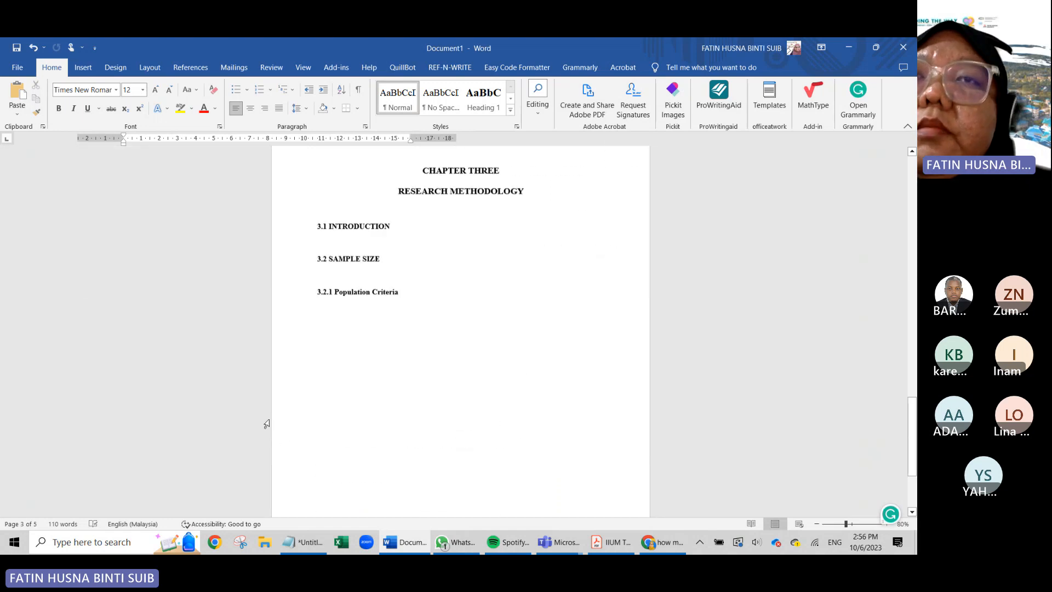
pyautogui.scroll(-3, 266, 423)
pyautogui.scroll(9, 268, 422)
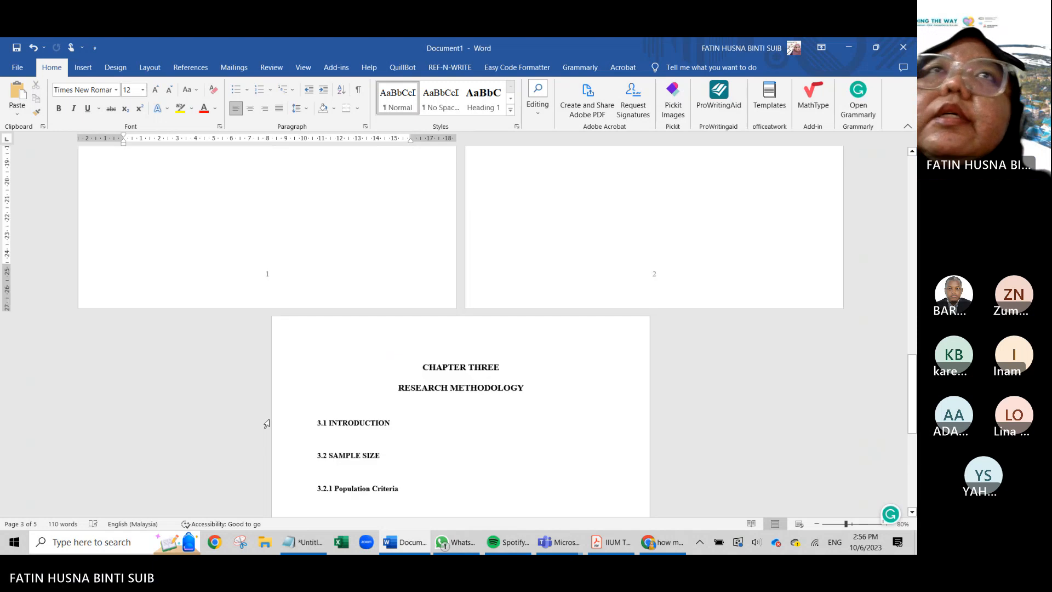
pyautogui.scroll(15, 269, 420)
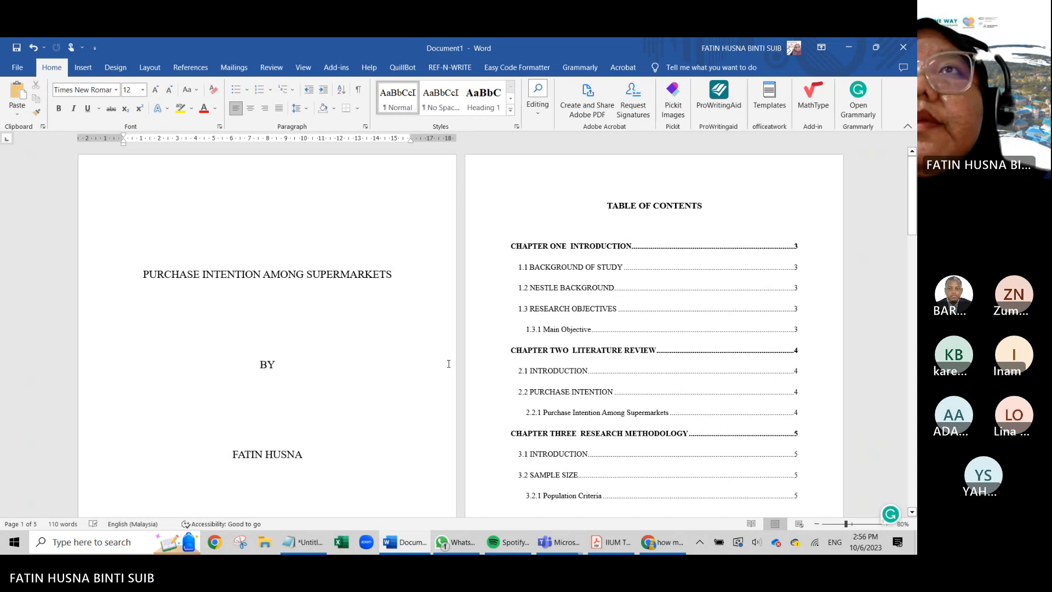
pyautogui.scroll(-3, 448, 364)
pyautogui.scroll(3, 448, 364)
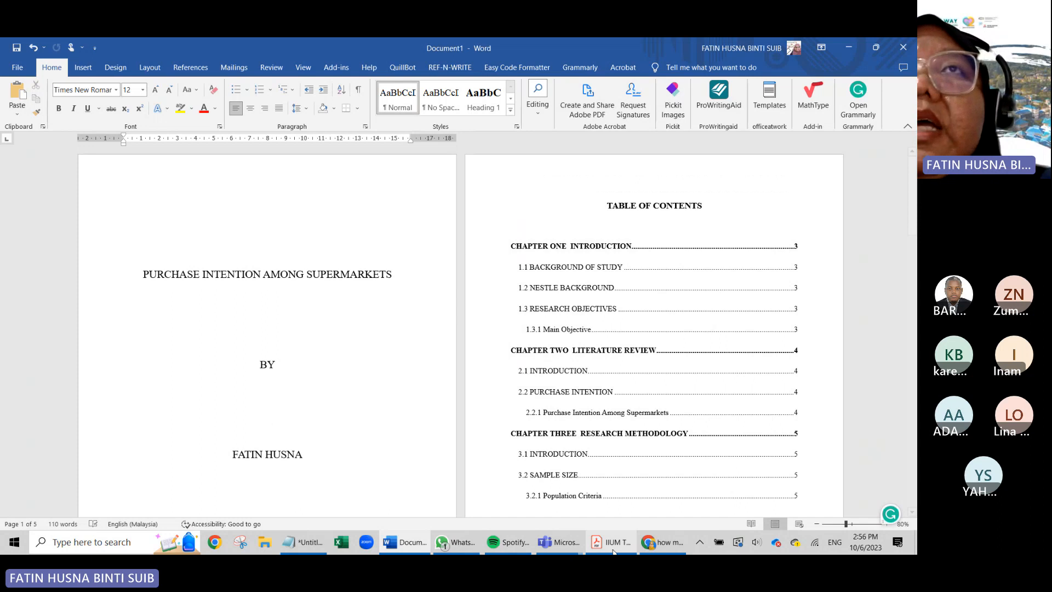
# - Switch to the IIUM Thesis Format PDF in Adobe Acrobat and find the sample list of figures among the preliminary pages
pyautogui.click(612, 550)
pyautogui.scroll(-10, 348, 409)
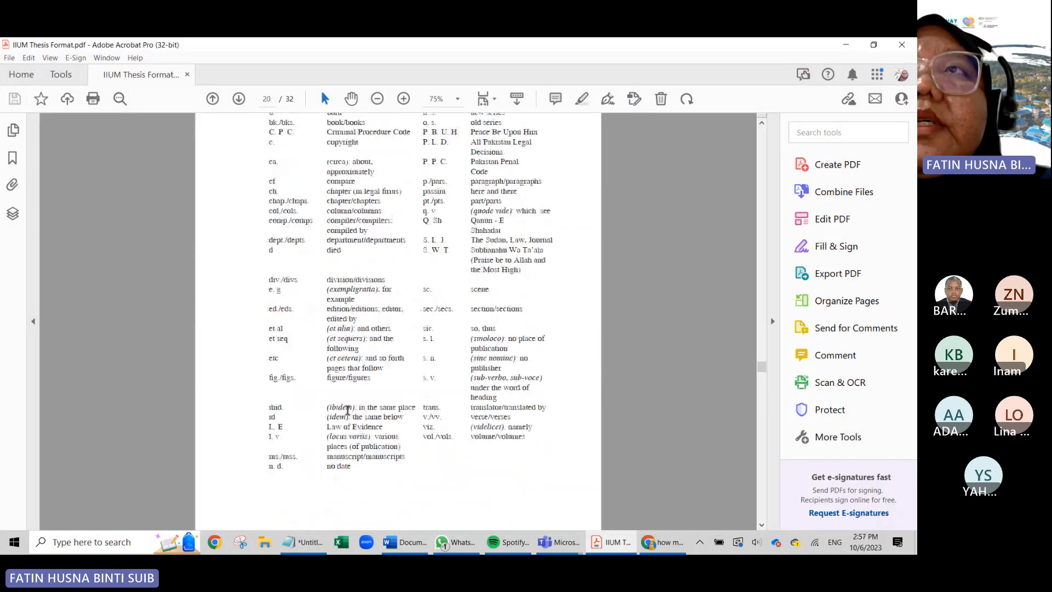
pyautogui.moveTo(761, 363); pyautogui.dragTo(765, 316)
pyautogui.scroll(10, 441, 338)
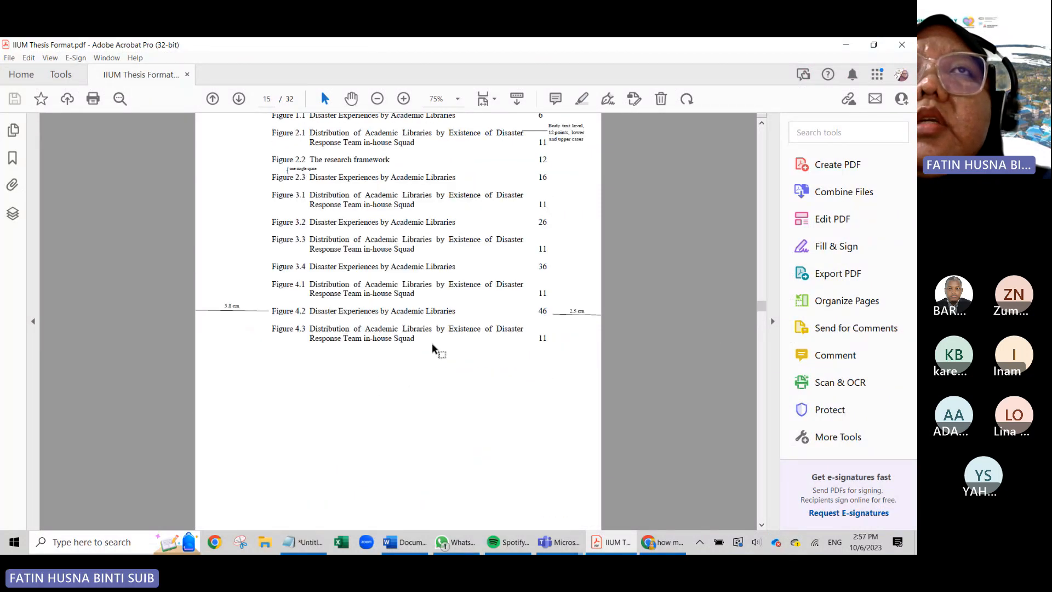
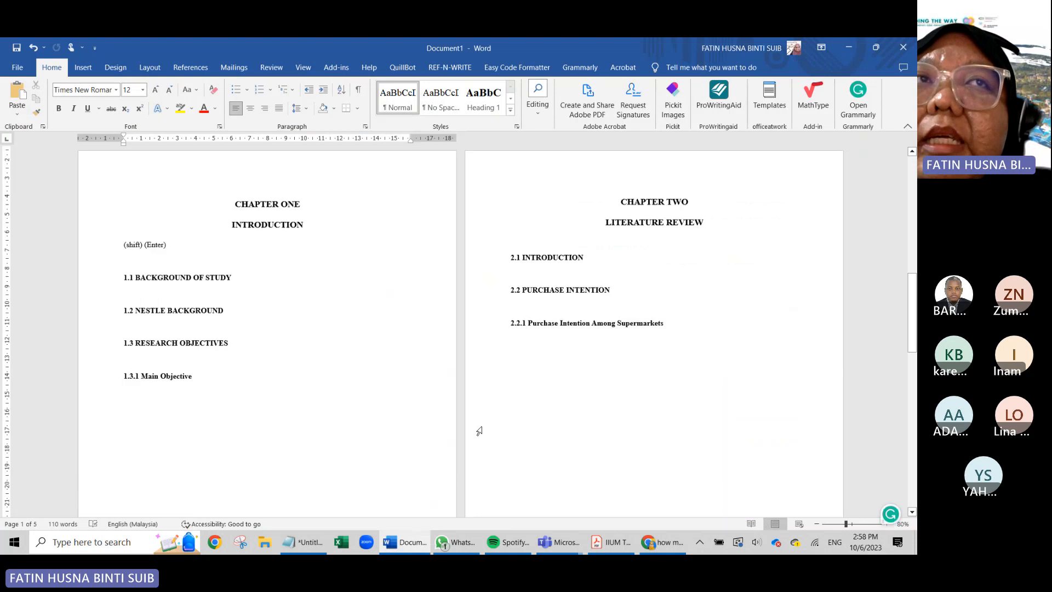
# - View the thesis headings in Word's Navigation Pane and hide the pane again
pyautogui.scroll(5, 476, 430)
pyautogui.scroll(-1, 476, 429)
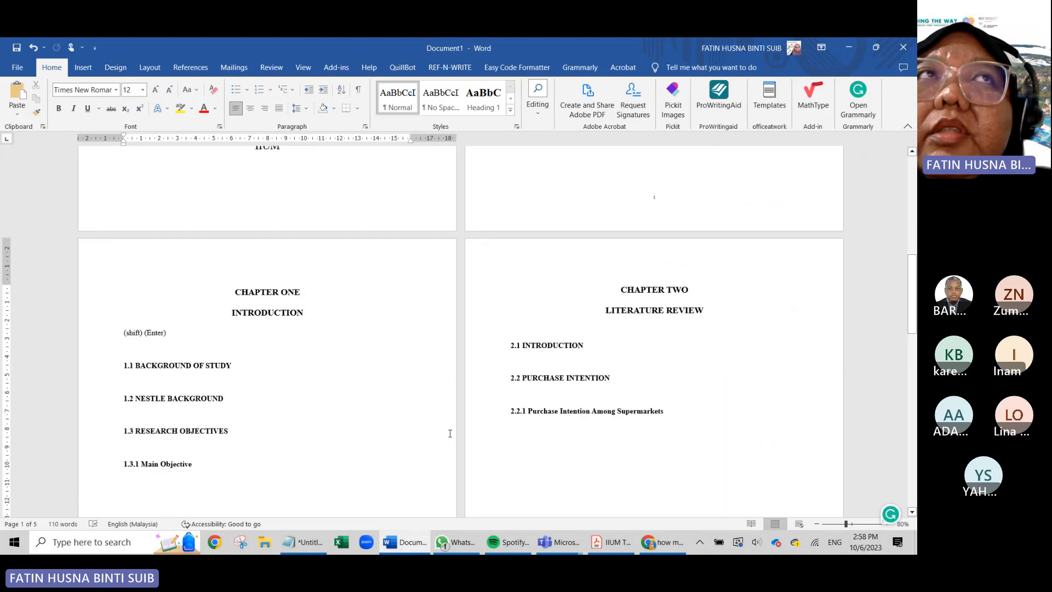
pyautogui.scroll(3, 426, 415)
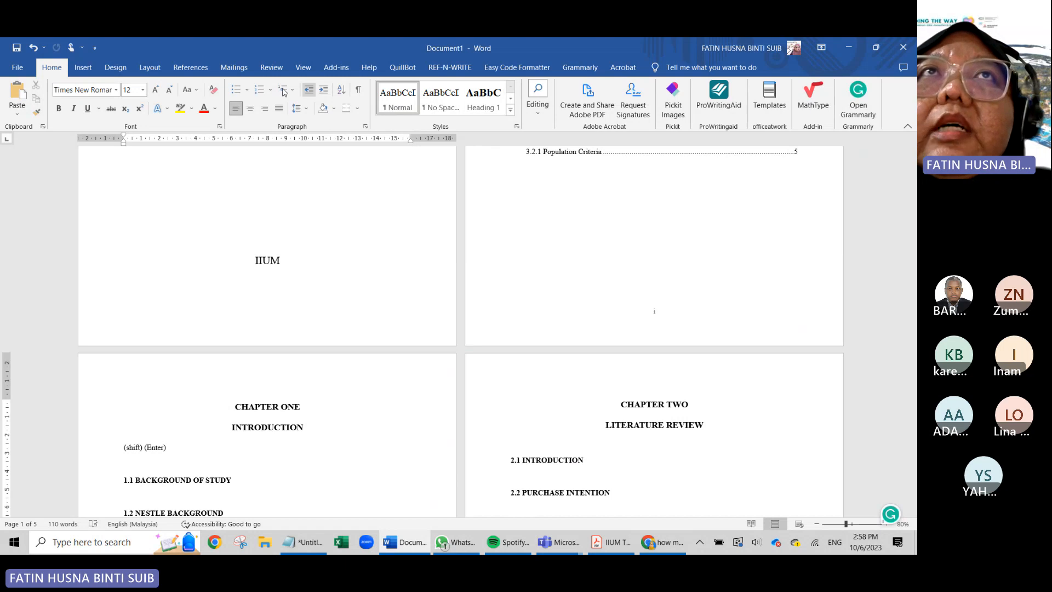
pyautogui.click(303, 67)
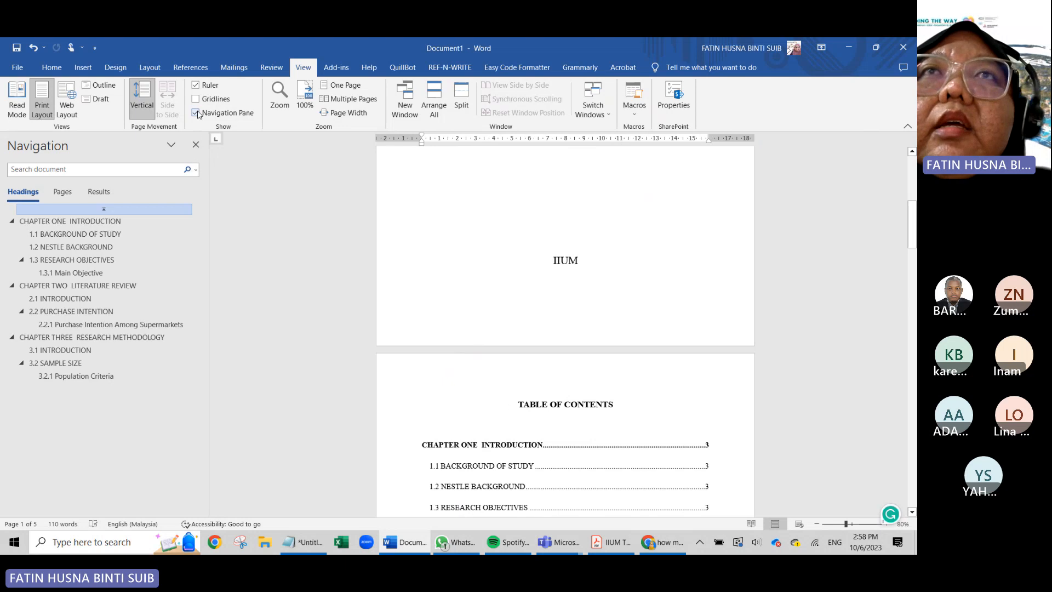
pyautogui.click(197, 113)
pyautogui.scroll(4, 322, 175)
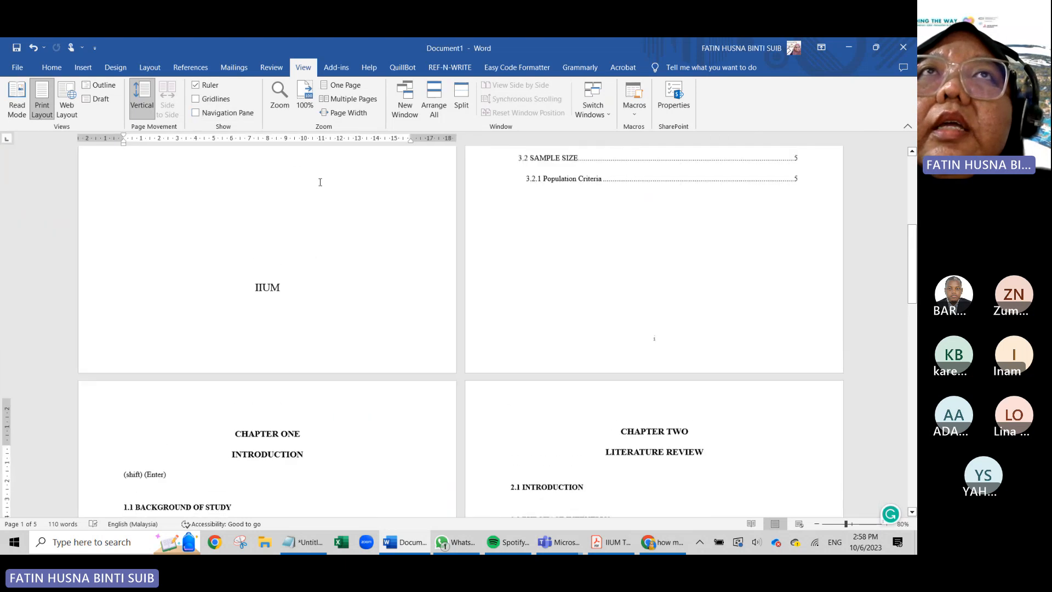
# - Review the built-in table of contents styles, the page number options and the page and section break types
pyautogui.click(56, 69)
pyautogui.click(182, 70)
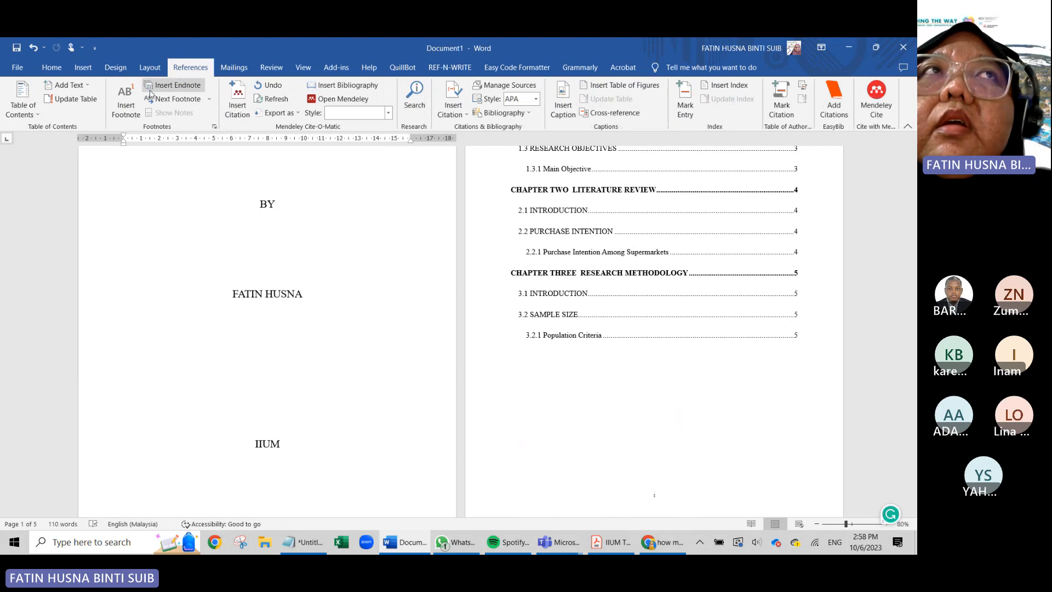
pyautogui.click(39, 114)
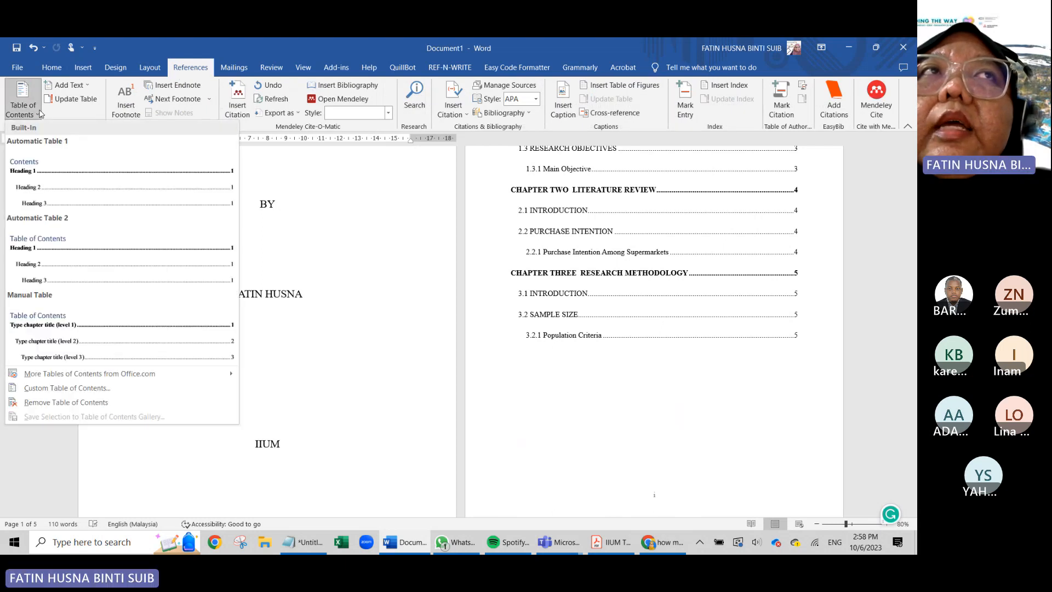
pyautogui.click(340, 247)
pyautogui.scroll(4, 340, 248)
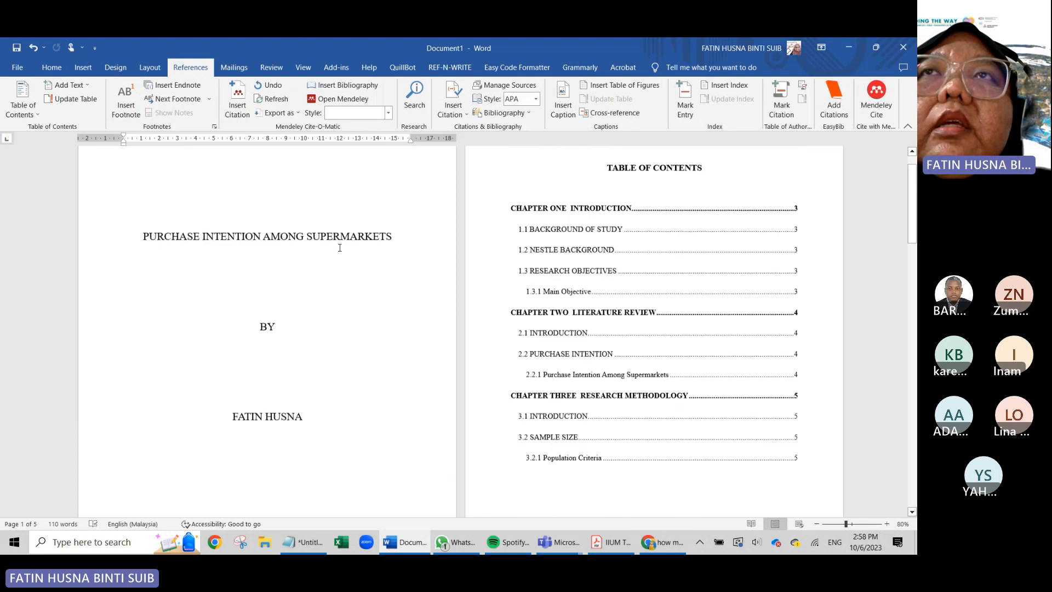
pyautogui.click(52, 67)
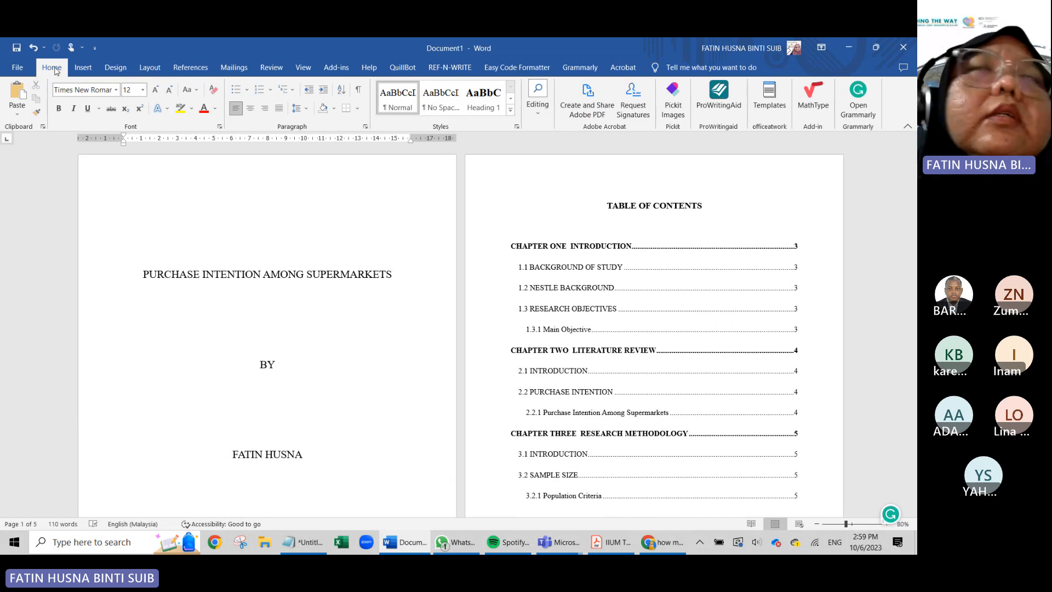
pyautogui.click(85, 70)
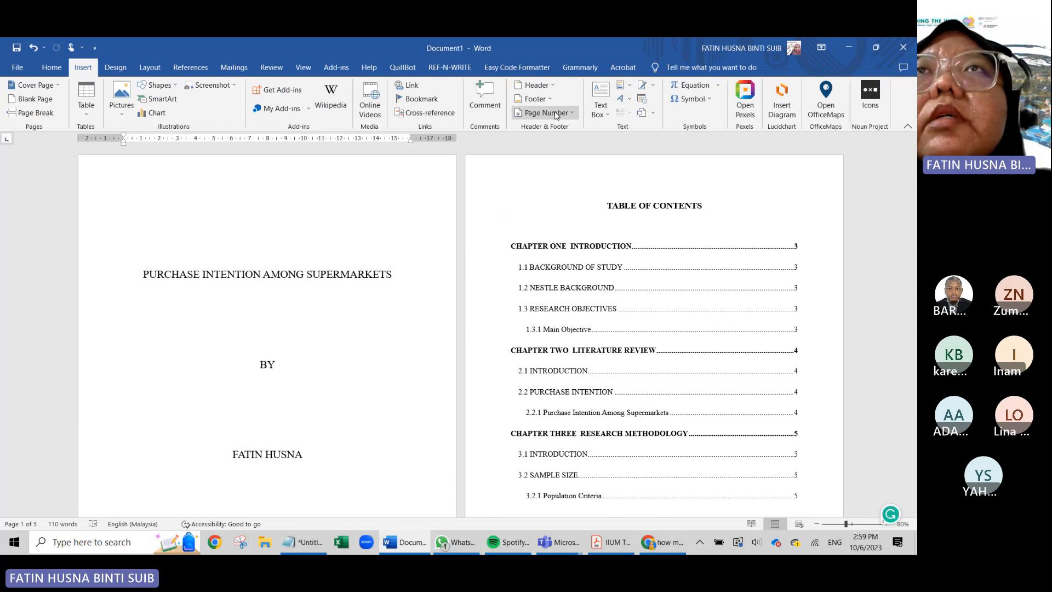
pyautogui.click(153, 71)
pyautogui.click(147, 84)
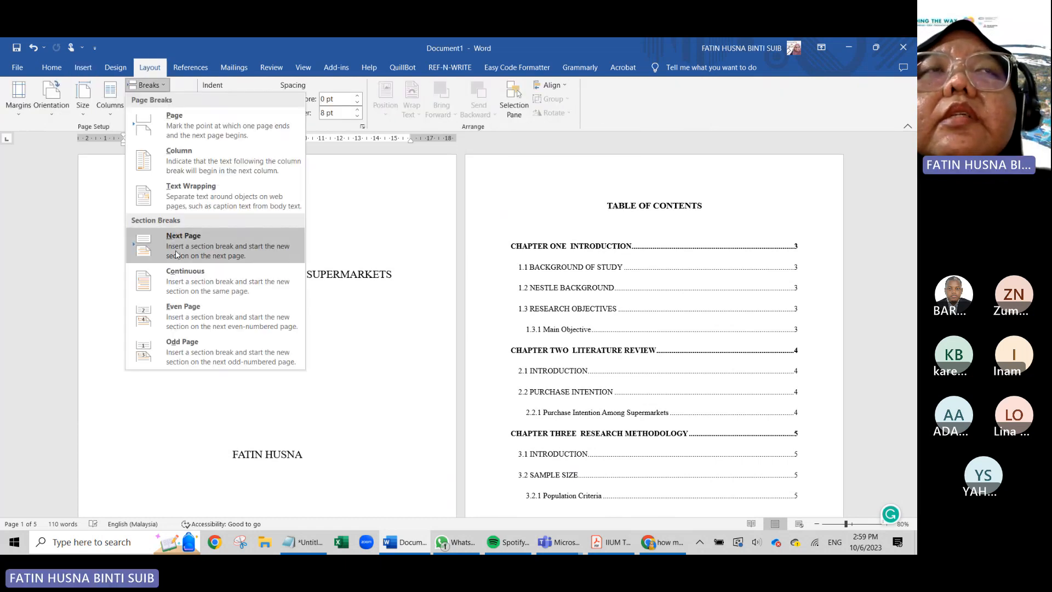
pyautogui.click(176, 251)
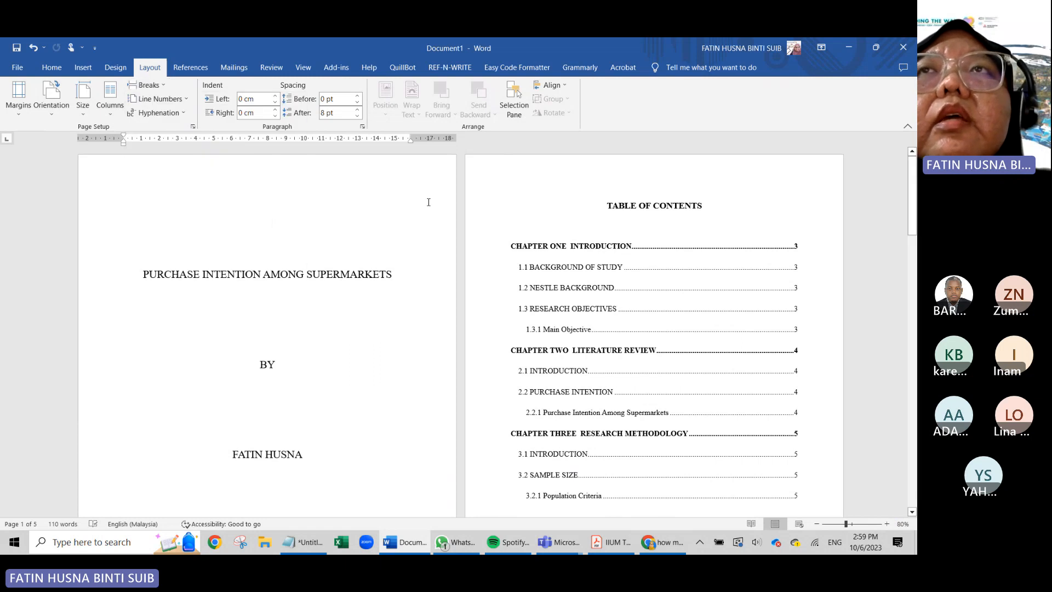
# - Review the Chapter One, Chapter Two and Chapter Three pages together with their footer page numbers
pyautogui.scroll(-3, 428, 202)
pyautogui.scroll(3, 428, 202)
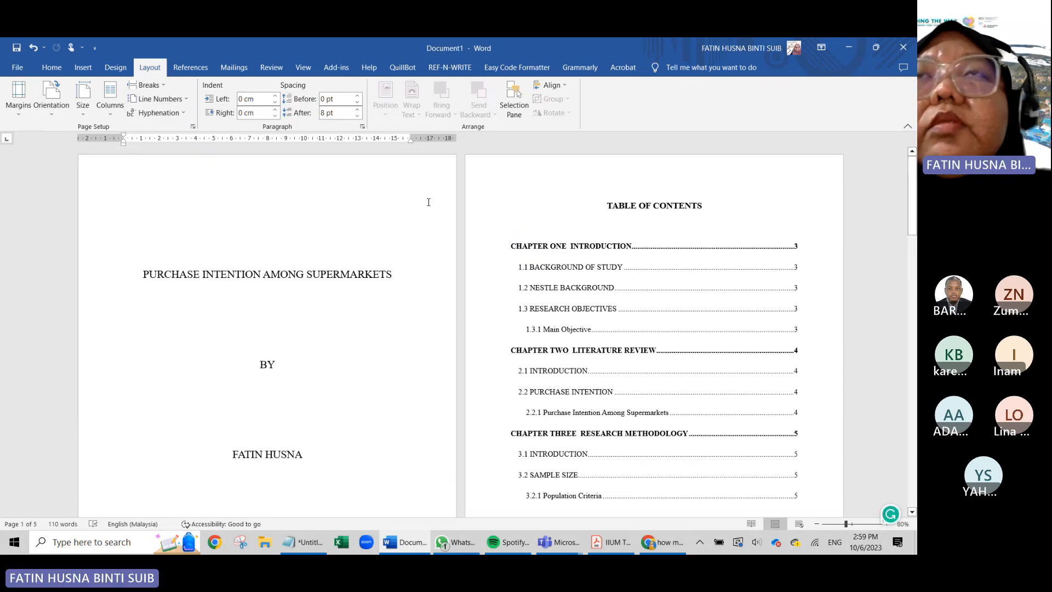
pyautogui.scroll(-10, 428, 202)
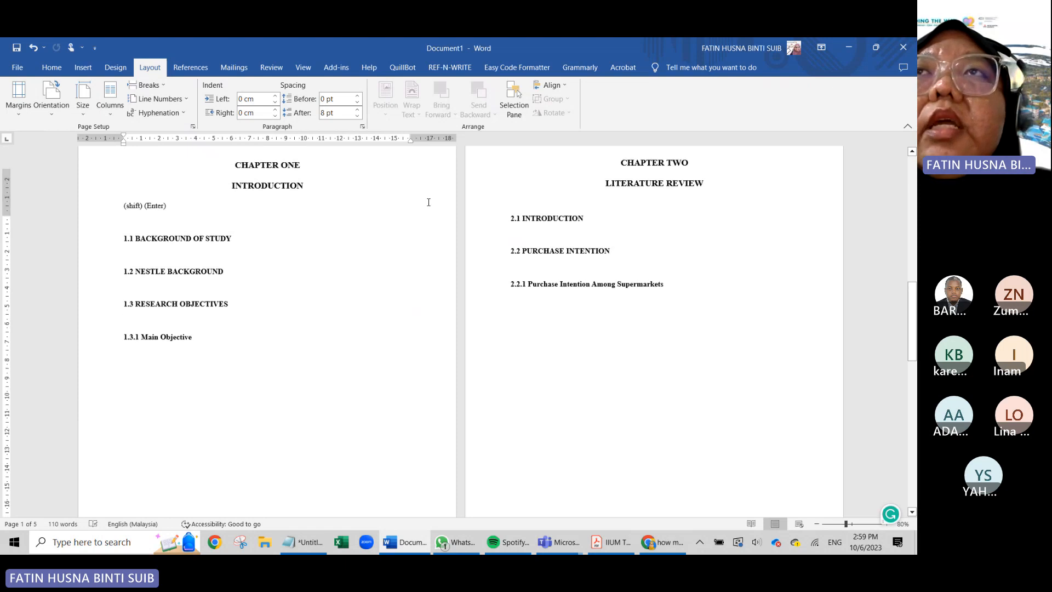
pyautogui.scroll(2, 428, 202)
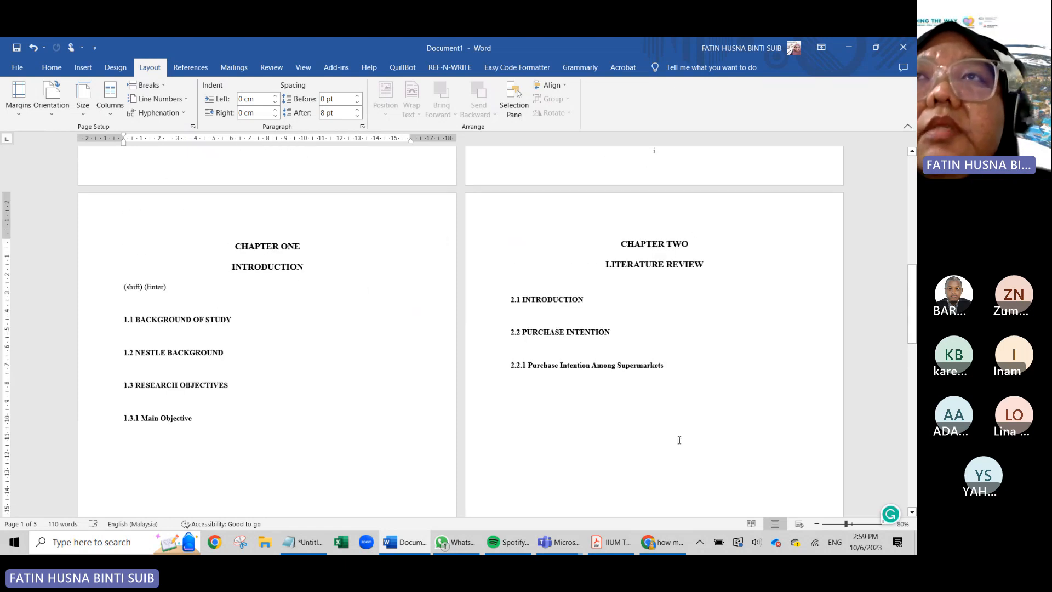
pyautogui.scroll(-4, 545, 302)
pyautogui.scroll(2, 544, 303)
pyautogui.scroll(-9, 544, 302)
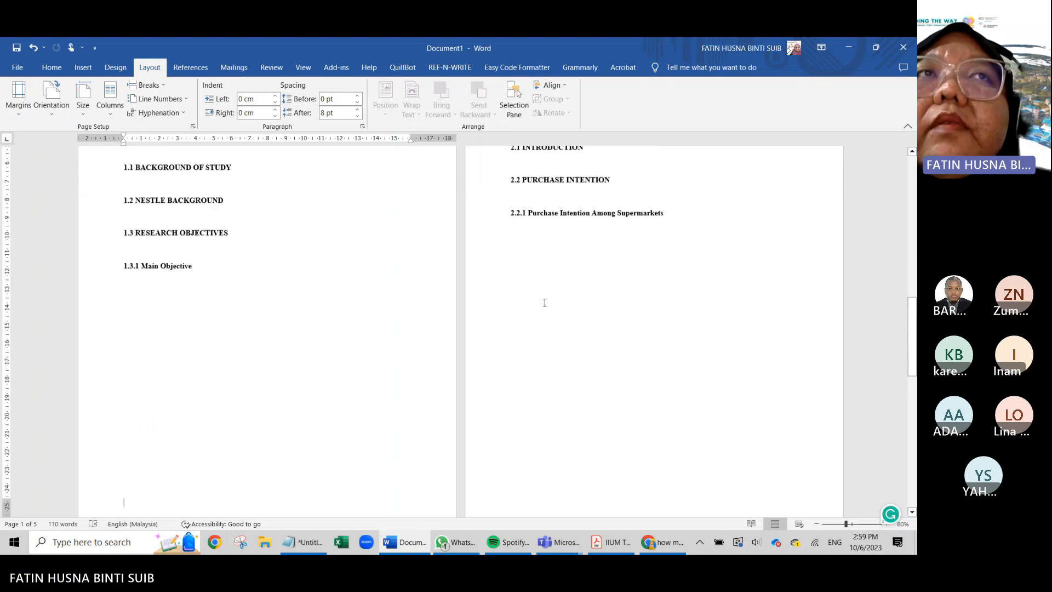
pyautogui.scroll(6, 545, 302)
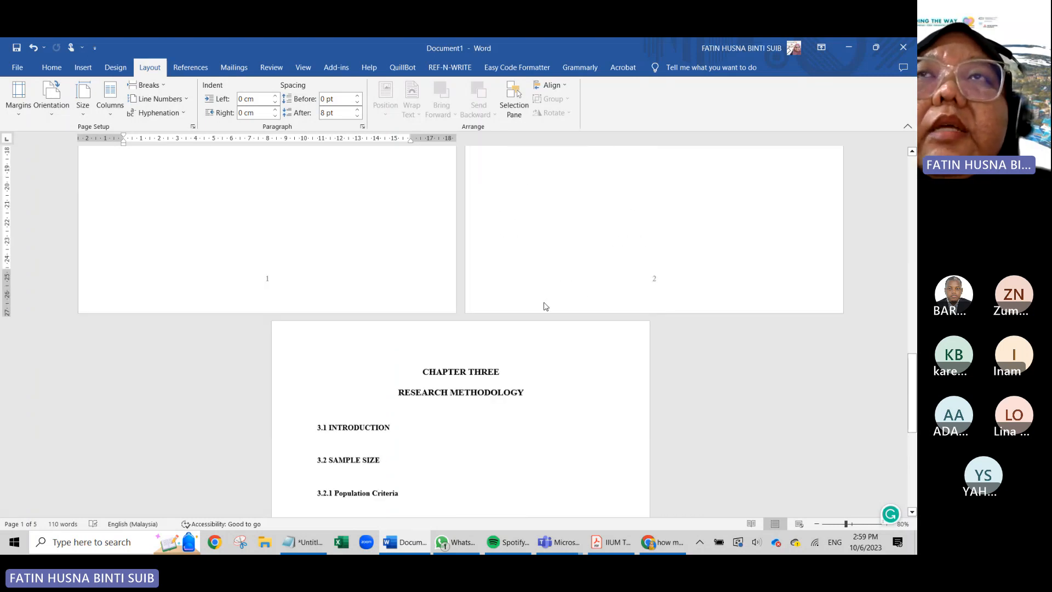
pyautogui.scroll(4, 544, 302)
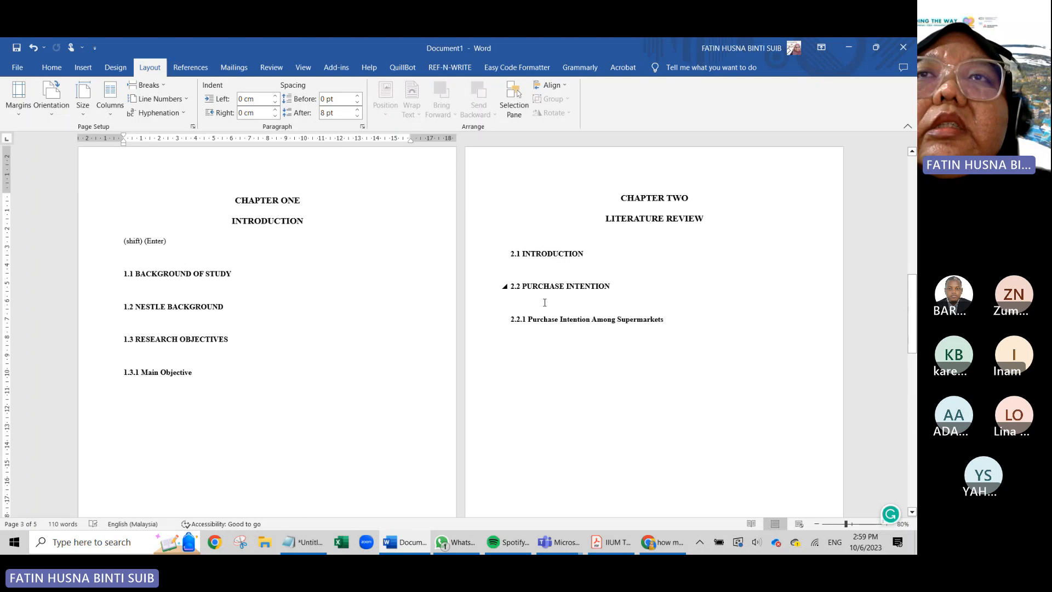
pyautogui.scroll(-7, 544, 302)
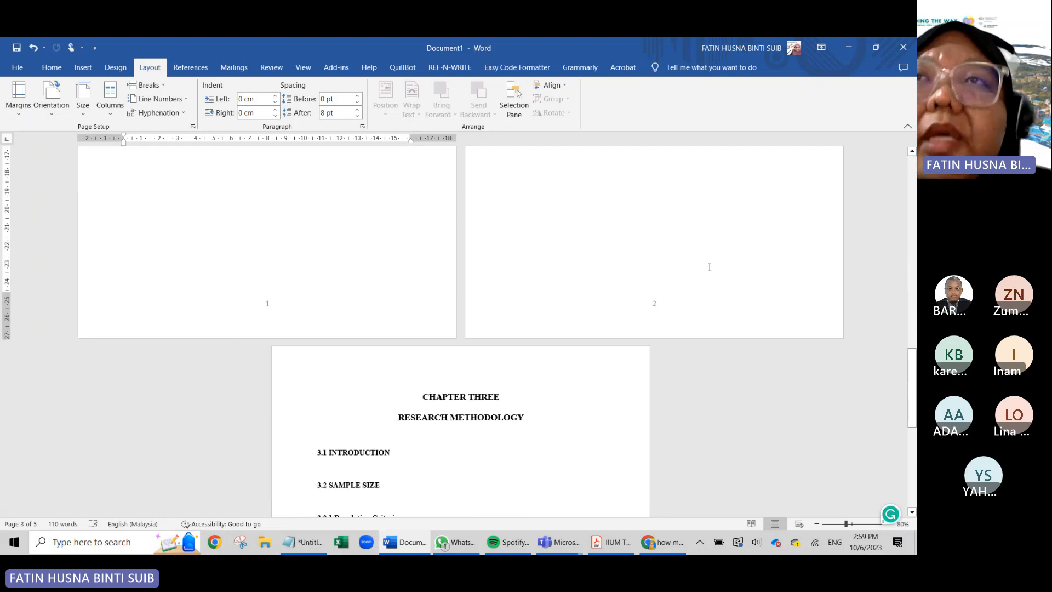
# - Check the page breaks, headings and footer page numbers from Chapter Three back to Chapters One and Two
pyautogui.scroll(-7, 556, 352)
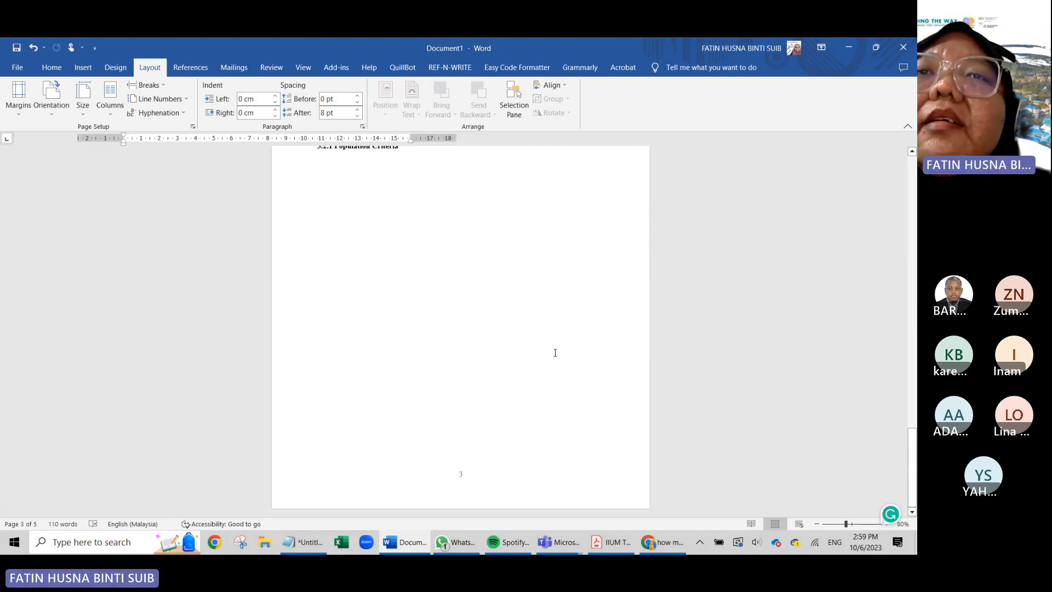
pyautogui.scroll(3, 555, 353)
pyautogui.scroll(6, 555, 352)
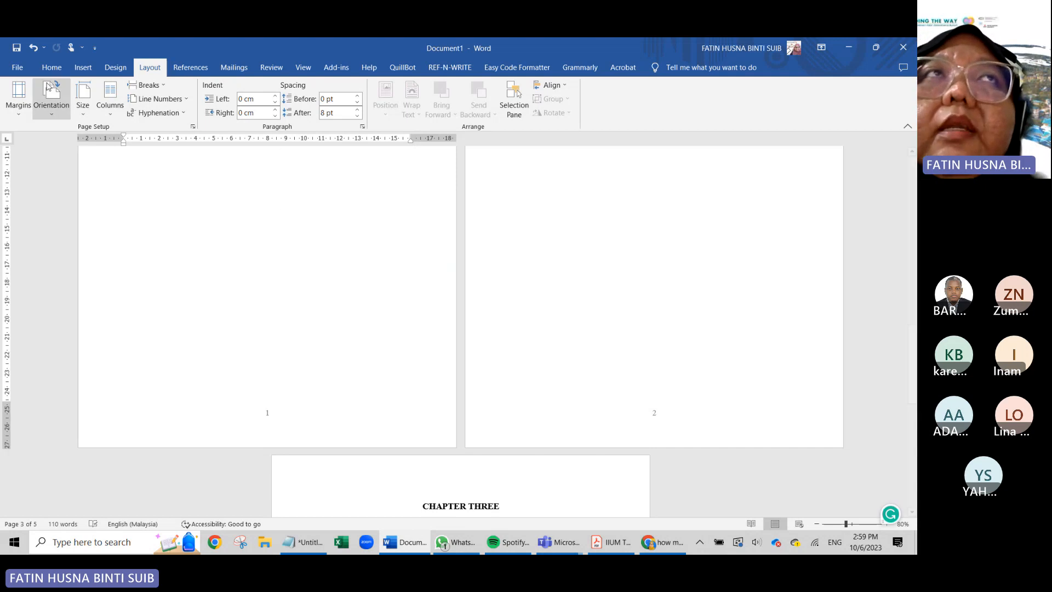
pyautogui.scroll(5, 325, 243)
pyautogui.scroll(-4, 326, 246)
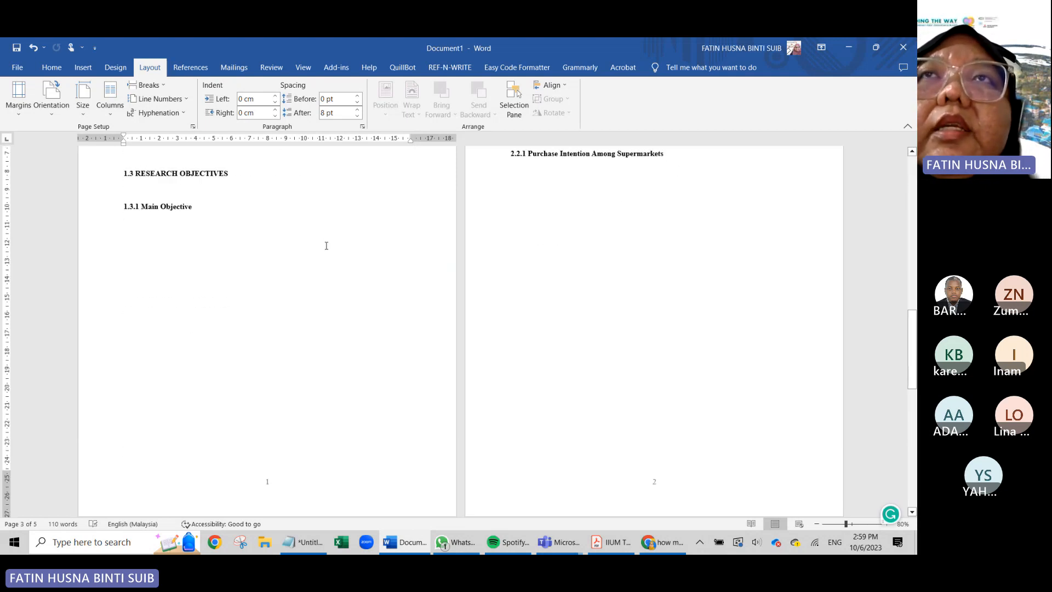
pyautogui.scroll(-3, 326, 245)
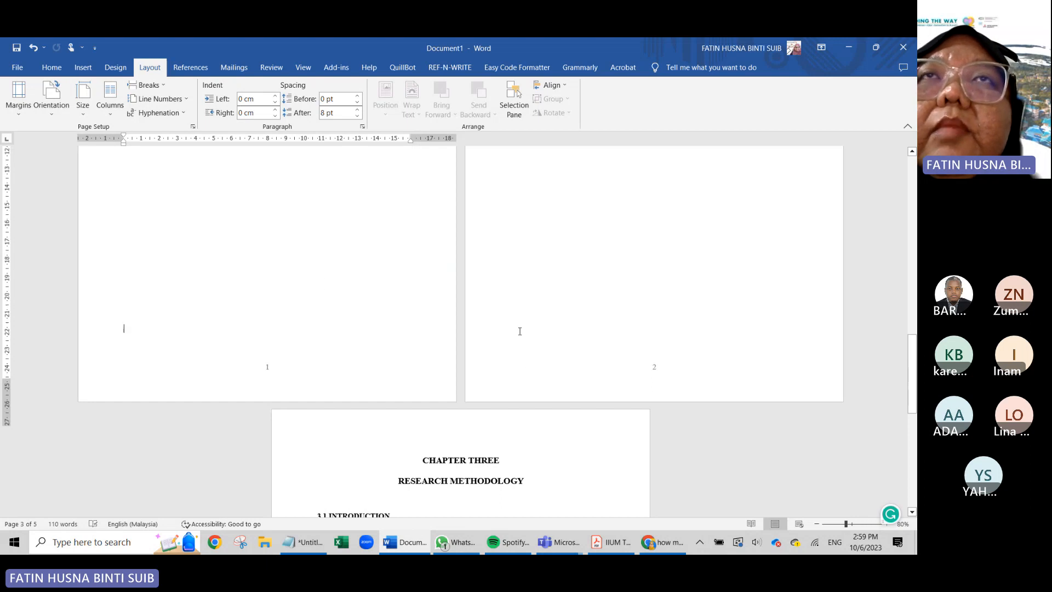
pyautogui.scroll(8, 520, 331)
pyautogui.scroll(-4, 520, 331)
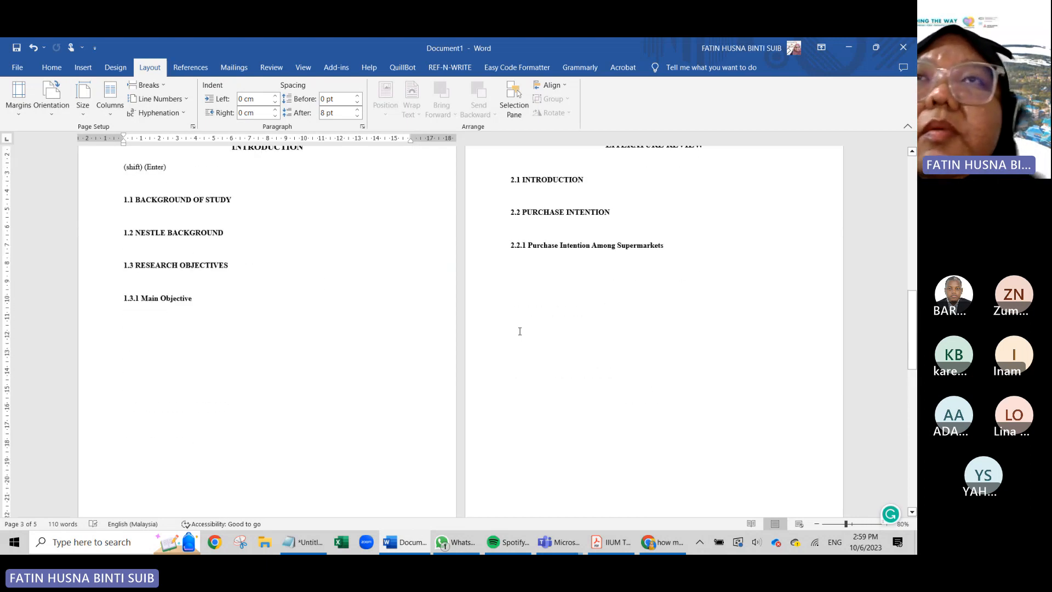
# - Review the cover page and the Table of Contents entries together with the preliminary page's roman footer number
pyautogui.scroll(8, 520, 331)
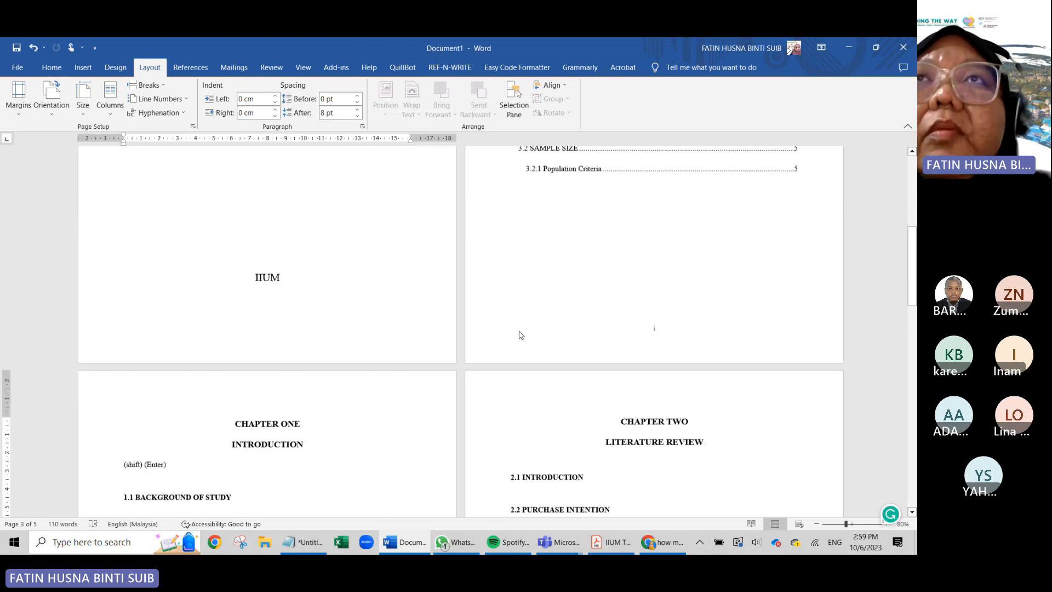
pyautogui.scroll(9, 520, 335)
pyautogui.click(520, 331)
pyautogui.scroll(-4, 519, 331)
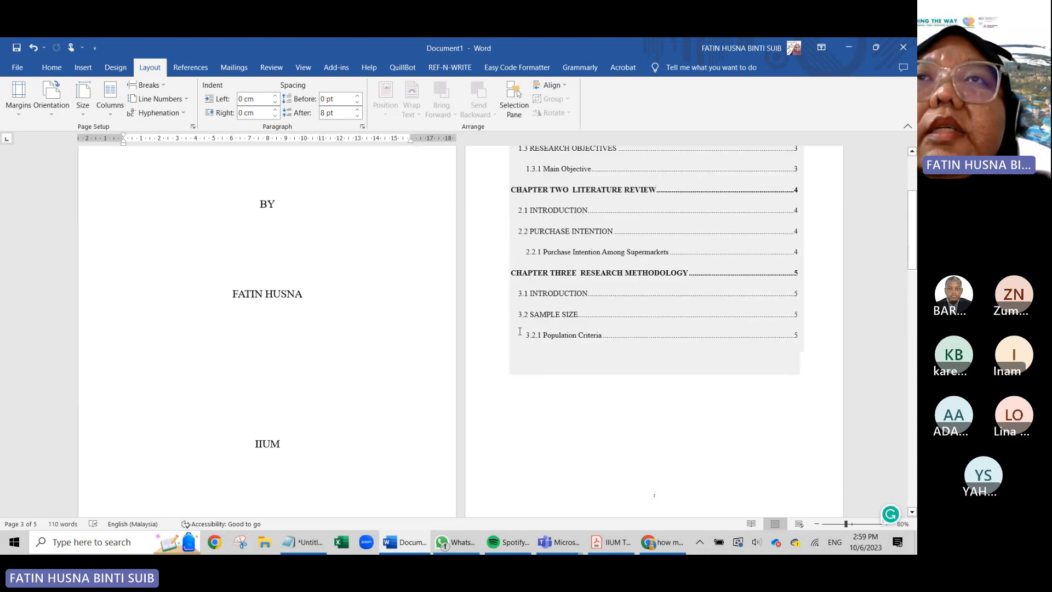
pyautogui.scroll(-5, 519, 331)
pyautogui.scroll(5, 519, 330)
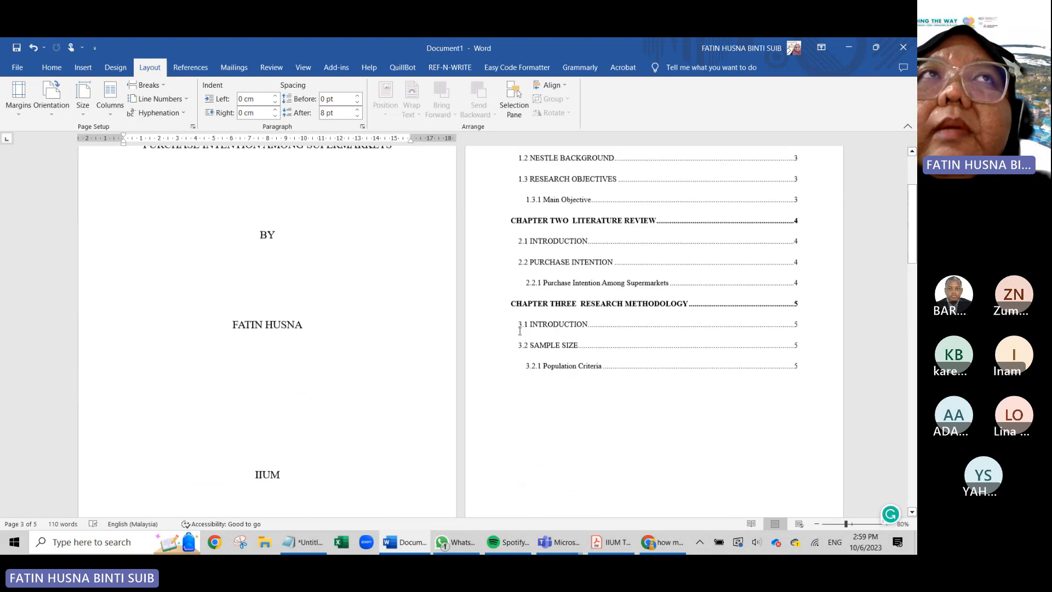
pyautogui.scroll(4, 520, 331)
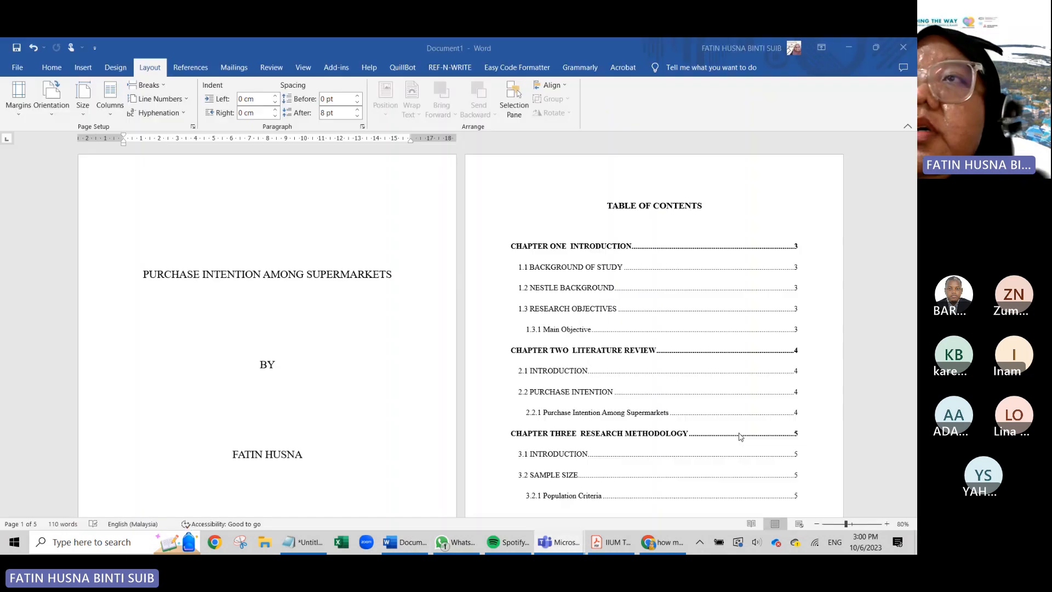
# - Switch to the IIUM Thesis Format PDF in Adobe Acrobat and read the Appendix R (i) rules on chapter headings, subheadings and spacing
pyautogui.hotkey('alt', 'Tab')
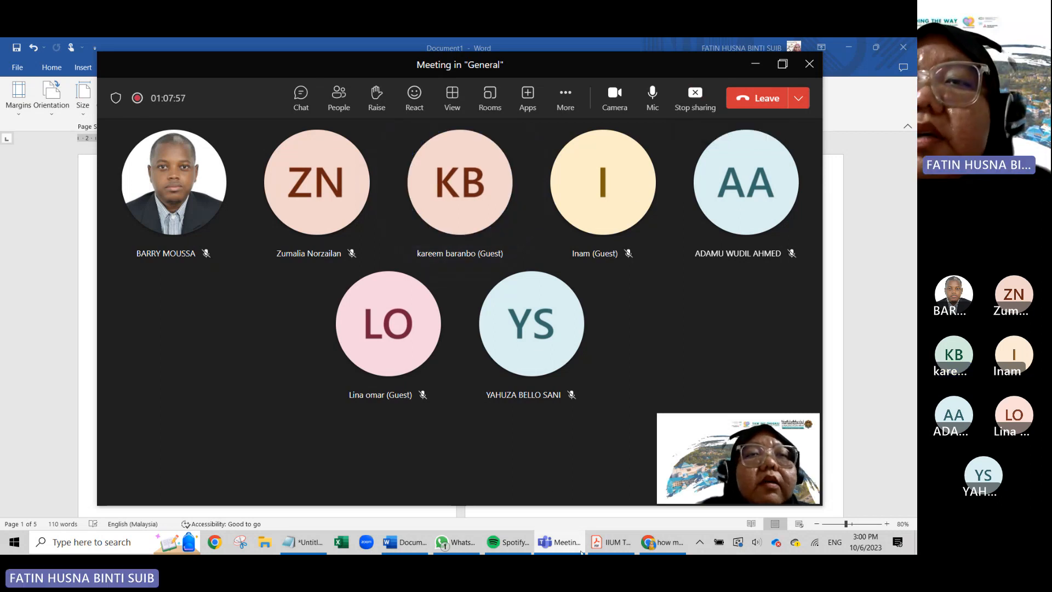
pyautogui.click(610, 542)
pyautogui.scroll(-3, 500, 446)
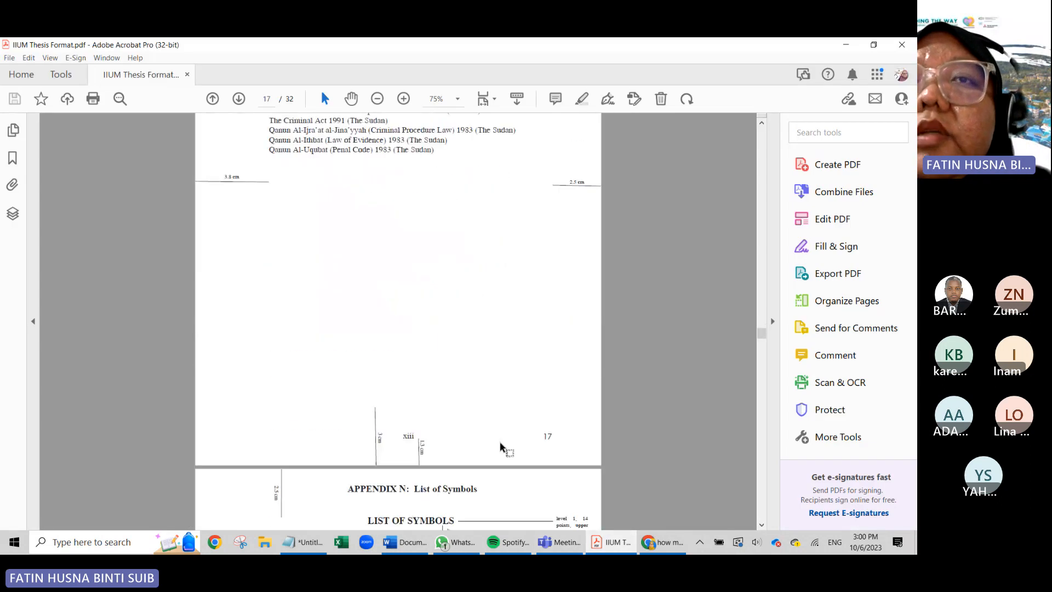
pyautogui.scroll(-20, 500, 446)
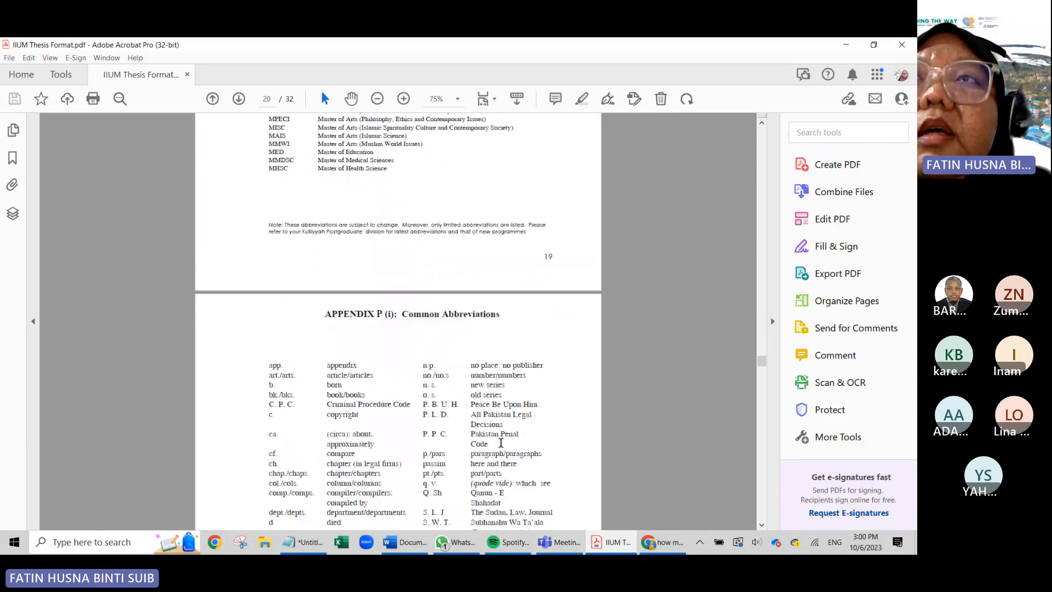
pyautogui.scroll(-20, 500, 444)
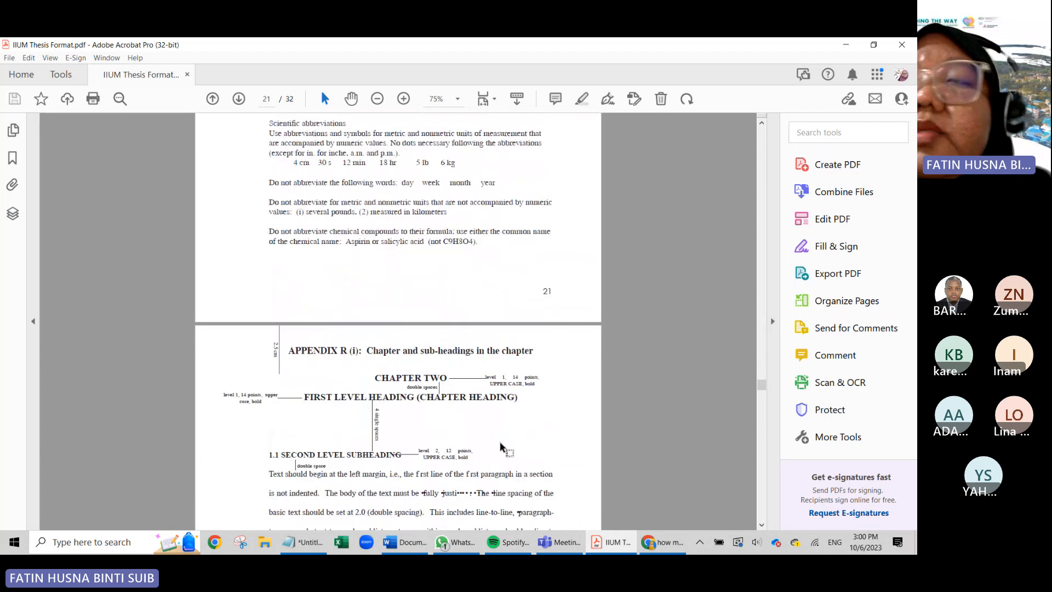
pyautogui.scroll(-12, 500, 446)
pyautogui.scroll(4, 501, 442)
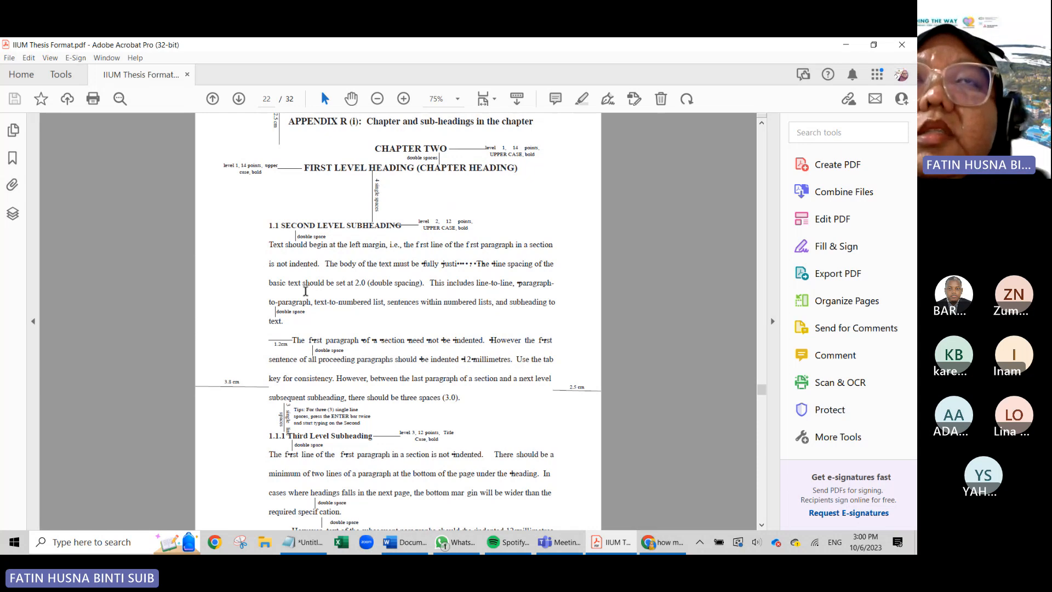
pyautogui.scroll(-3, 306, 291)
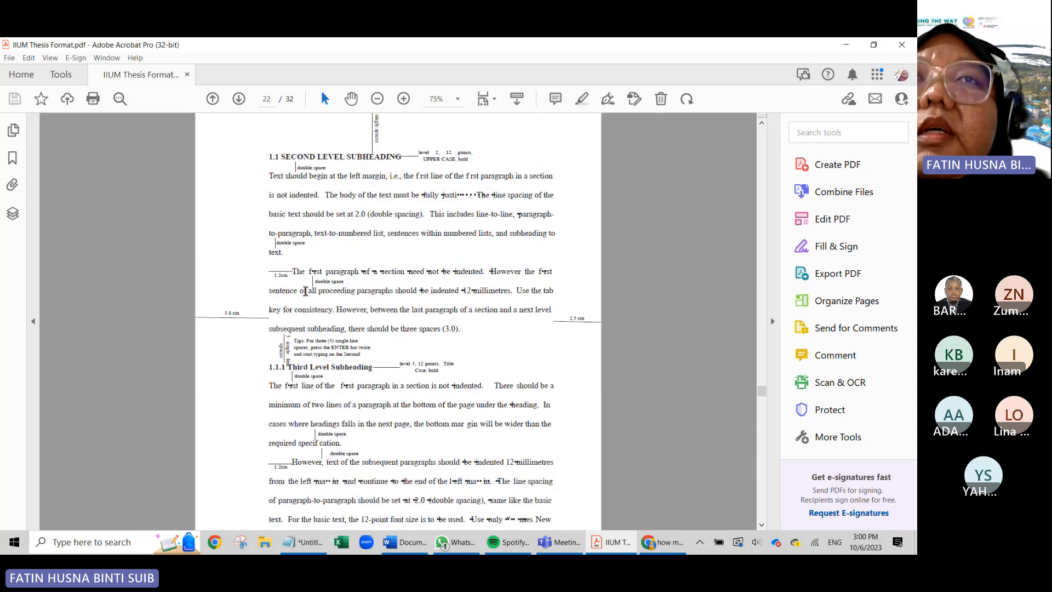
pyautogui.scroll(1, 306, 291)
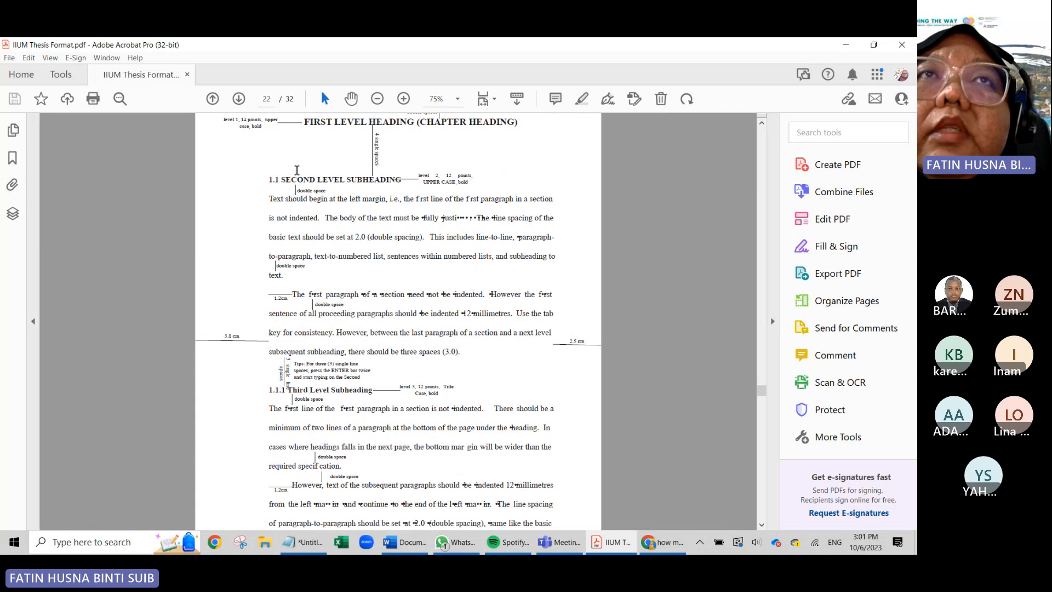
# - Switch back to the Word thesis and look over the cover page and Table of Contents
pyautogui.click(402, 542)
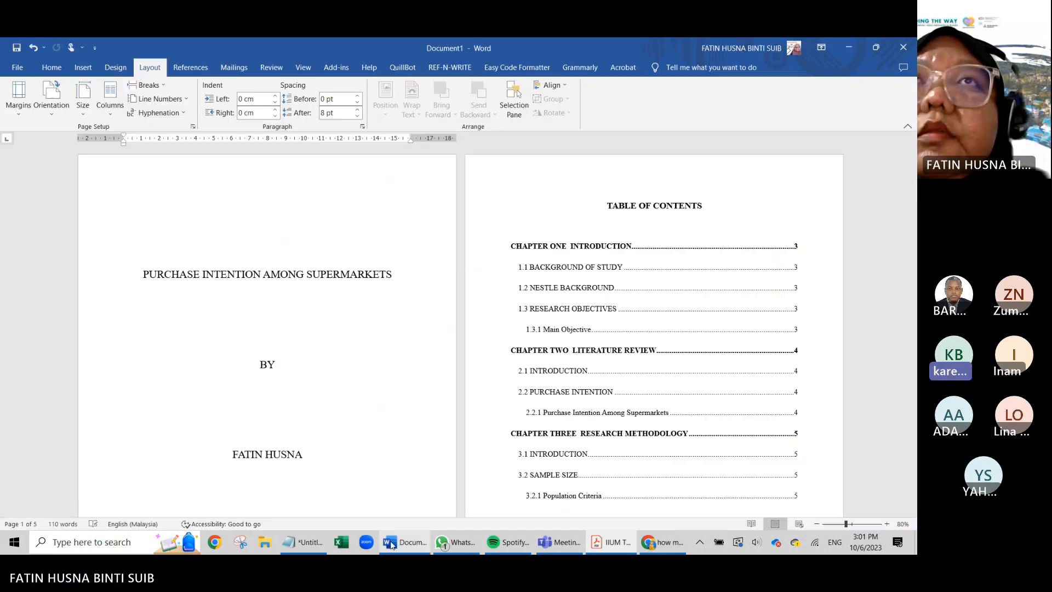
pyautogui.click(52, 67)
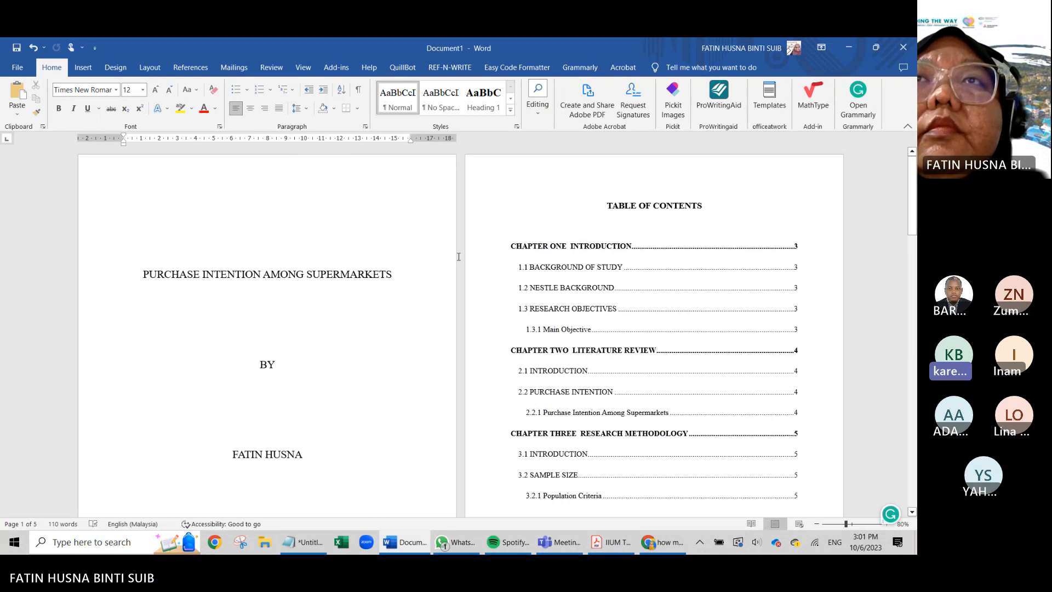
pyautogui.scroll(-3, 458, 256)
pyautogui.scroll(1, 459, 256)
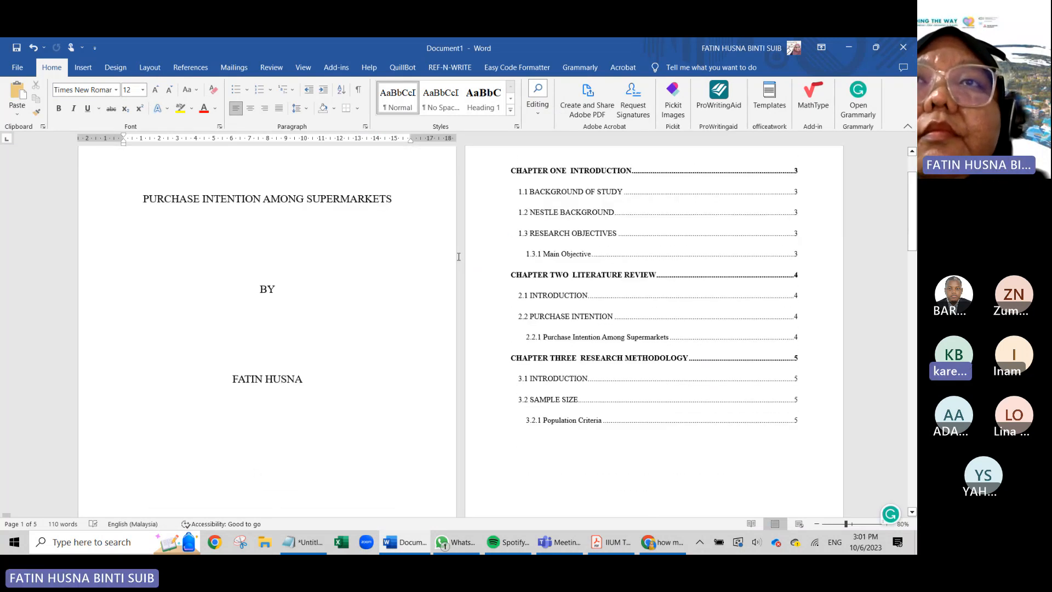
pyautogui.scroll(-2, 458, 257)
pyautogui.scroll(-2, 458, 257)
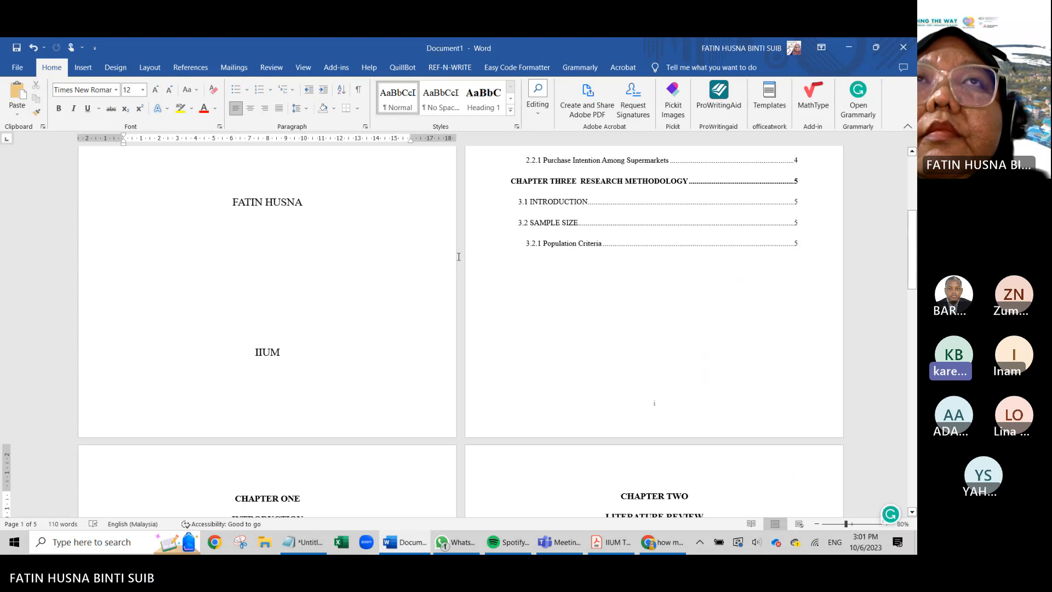
# - Return to the format PDF in Acrobat, examine the Appendix R (i) heading and spacing rules at 125% zoom, and bring up the Teams meeting
pyautogui.hotkey('alt', 'Tab')
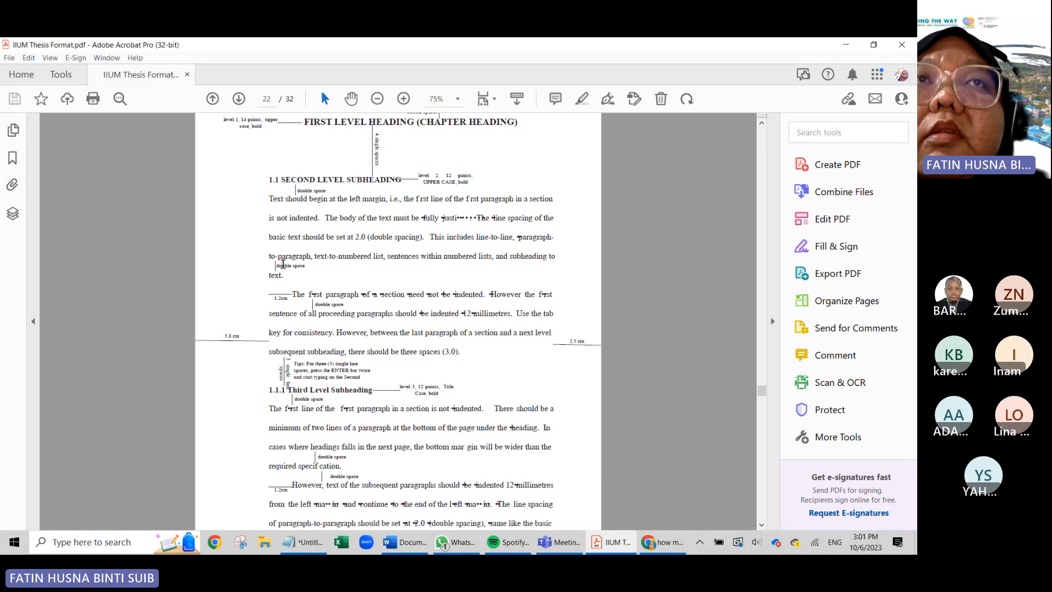
pyautogui.click(405, 100)
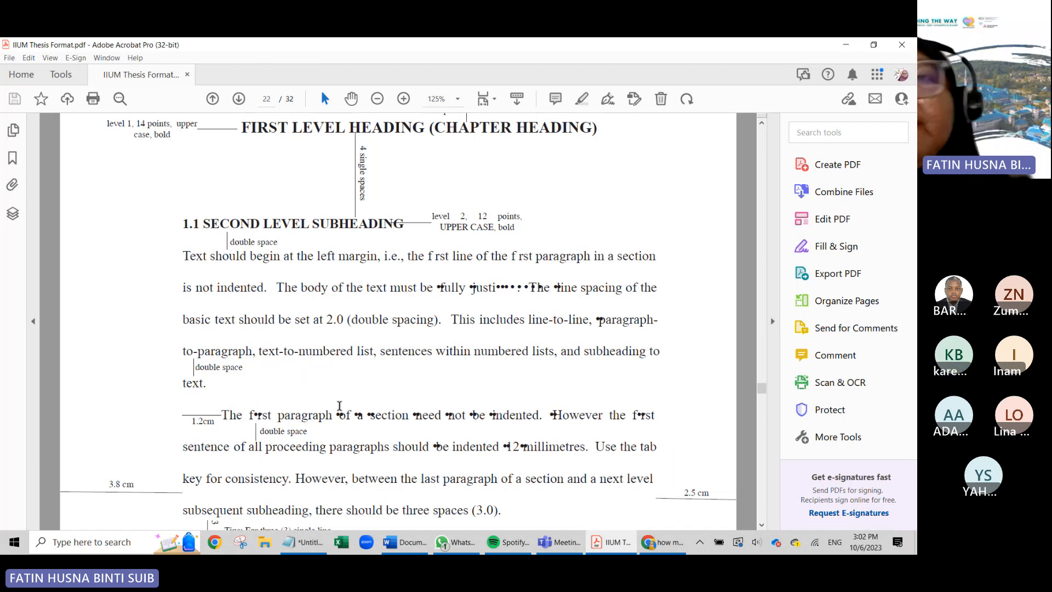
pyautogui.click(550, 546)
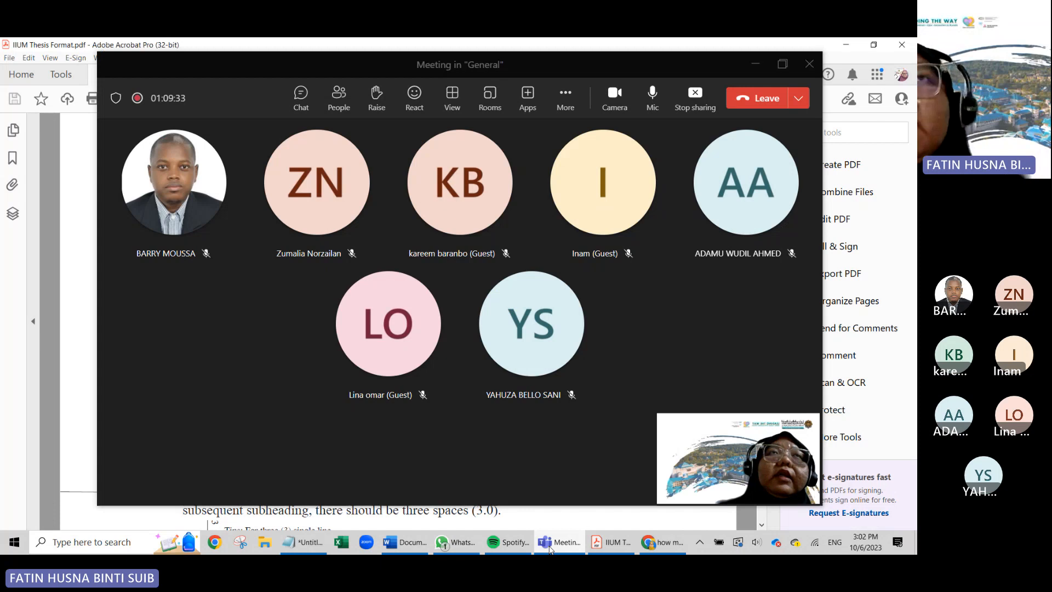
pyautogui.click(550, 545)
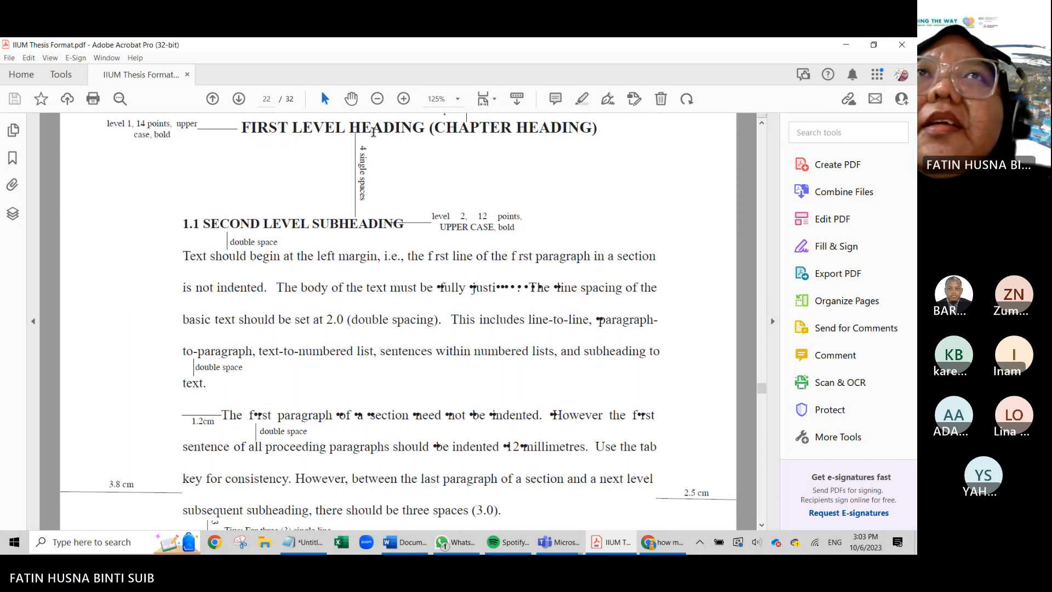
pyautogui.click(377, 99)
pyautogui.hotkey('alt', 'Tab')
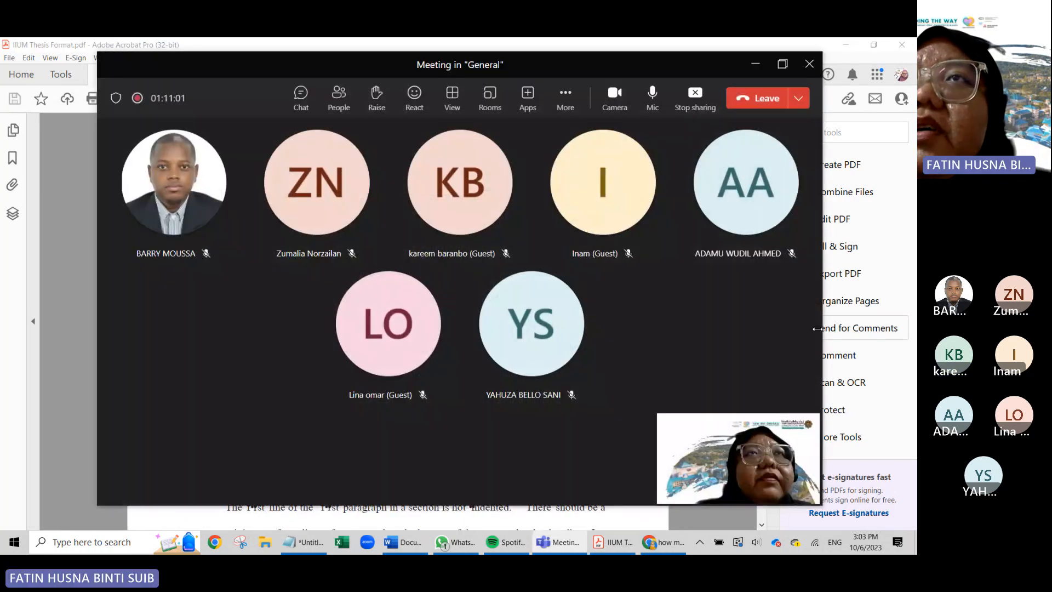